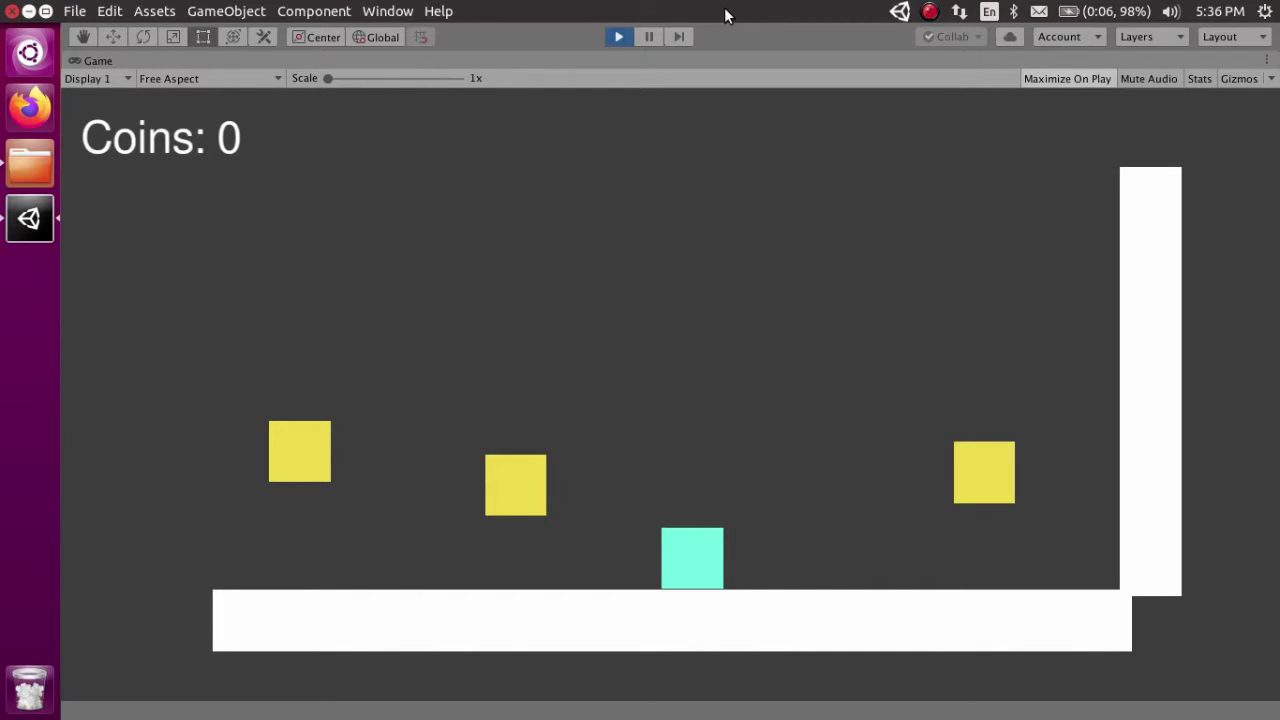
Move the player cube right and jump into the first coin.
key(Right)
key(Left)
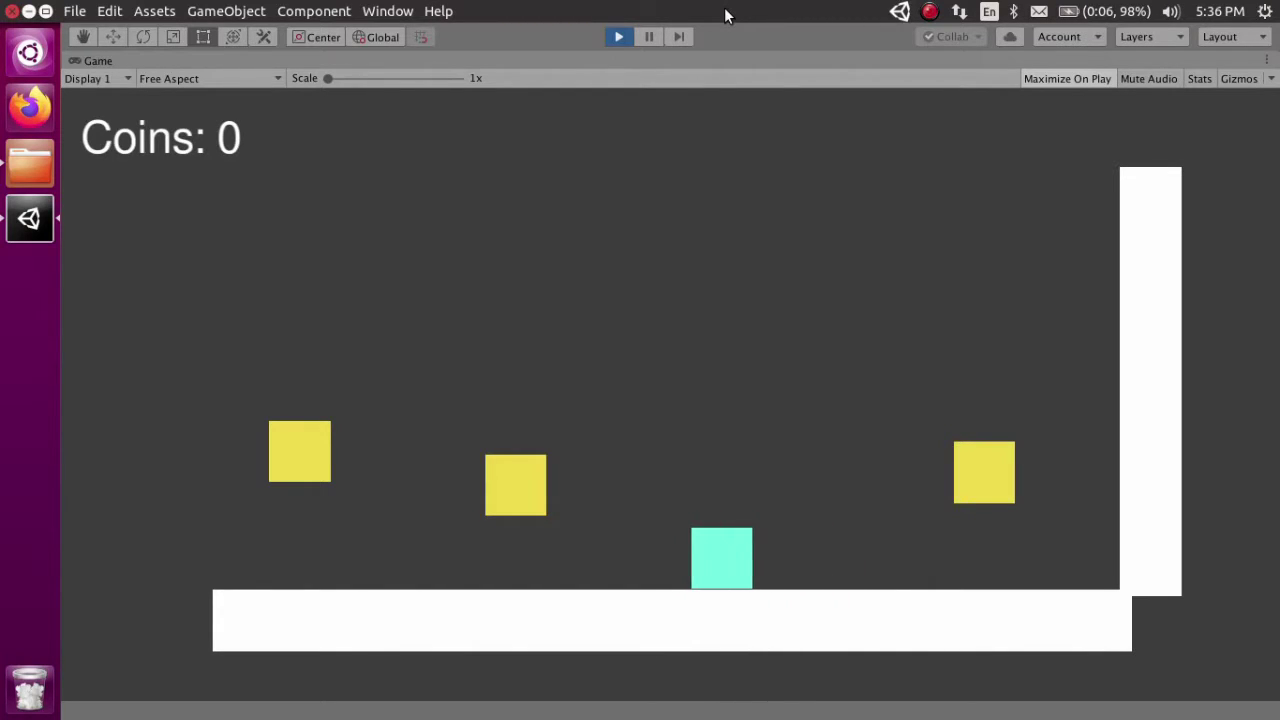
key(Right)
key(Right)
key(Left)
key(Right)
key(Left)
key(Right)
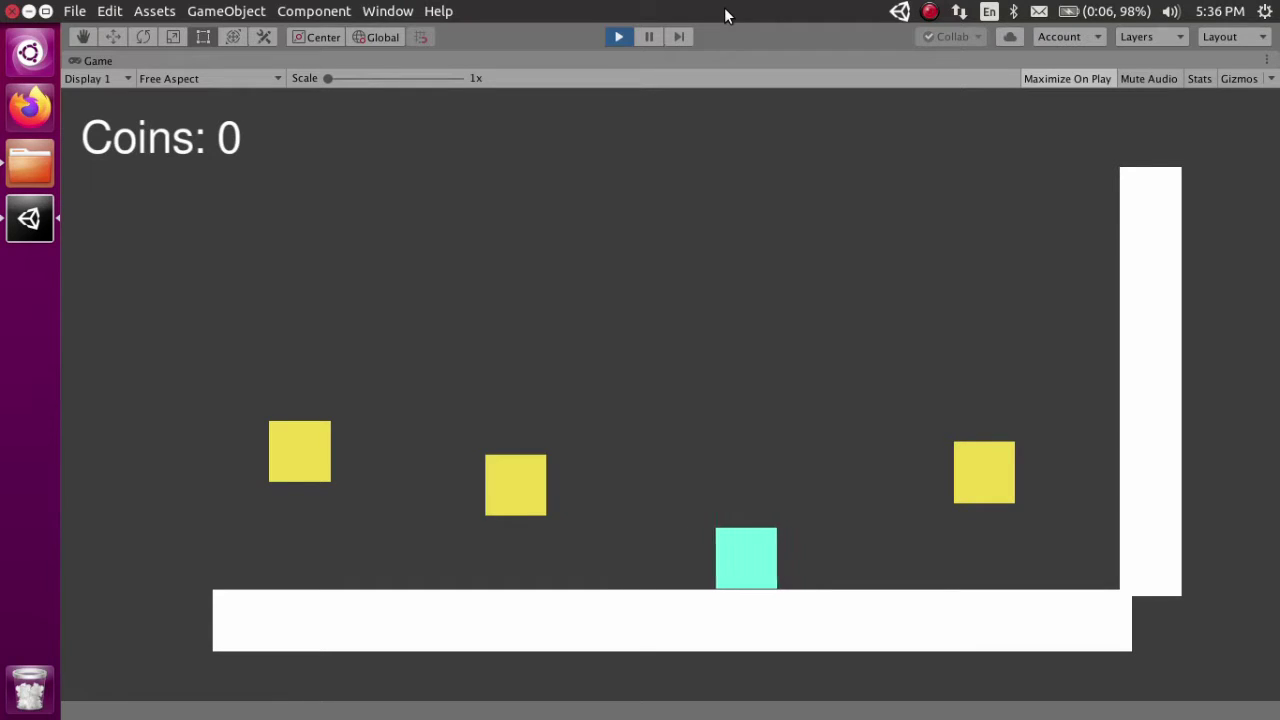
key(Right)
key(space)
key(Left)
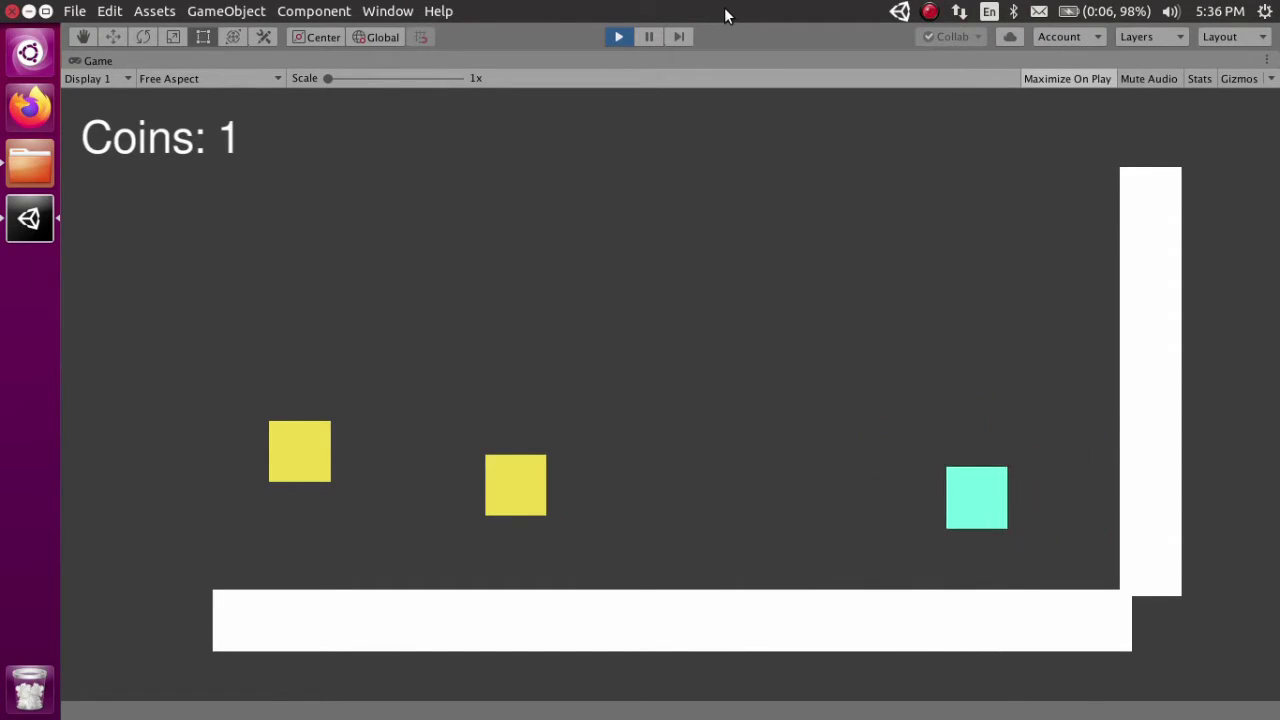
Move left and jump into the middle coin and then the last coin.
key(Left)
key(space)
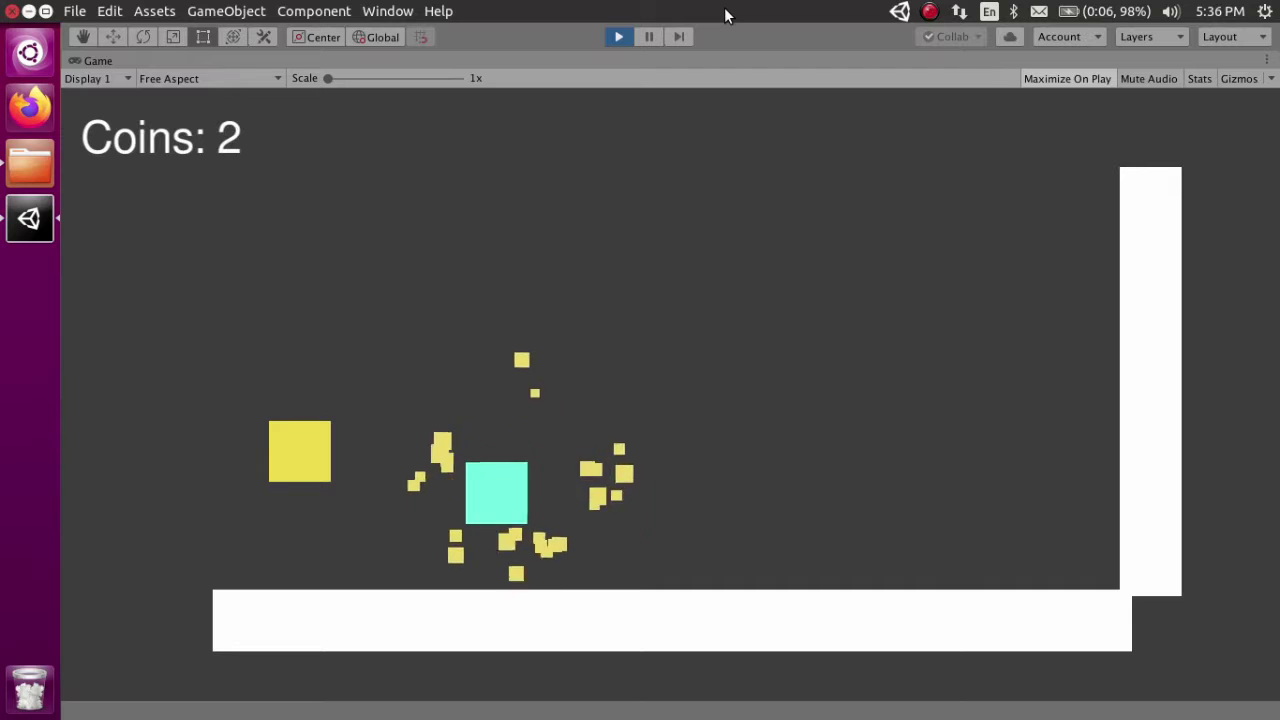
key(Left)
key(space)
key(Right)
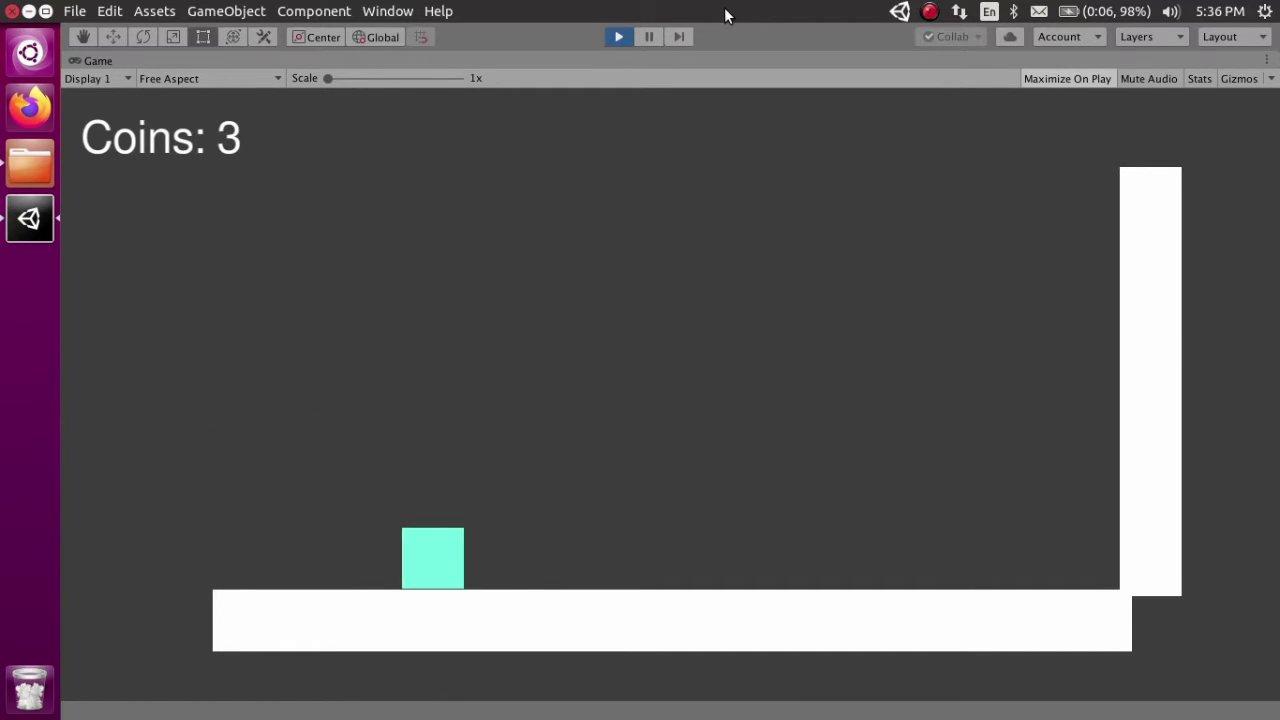
Jump near the wall and move the player back and forth along the floor.
key(space)
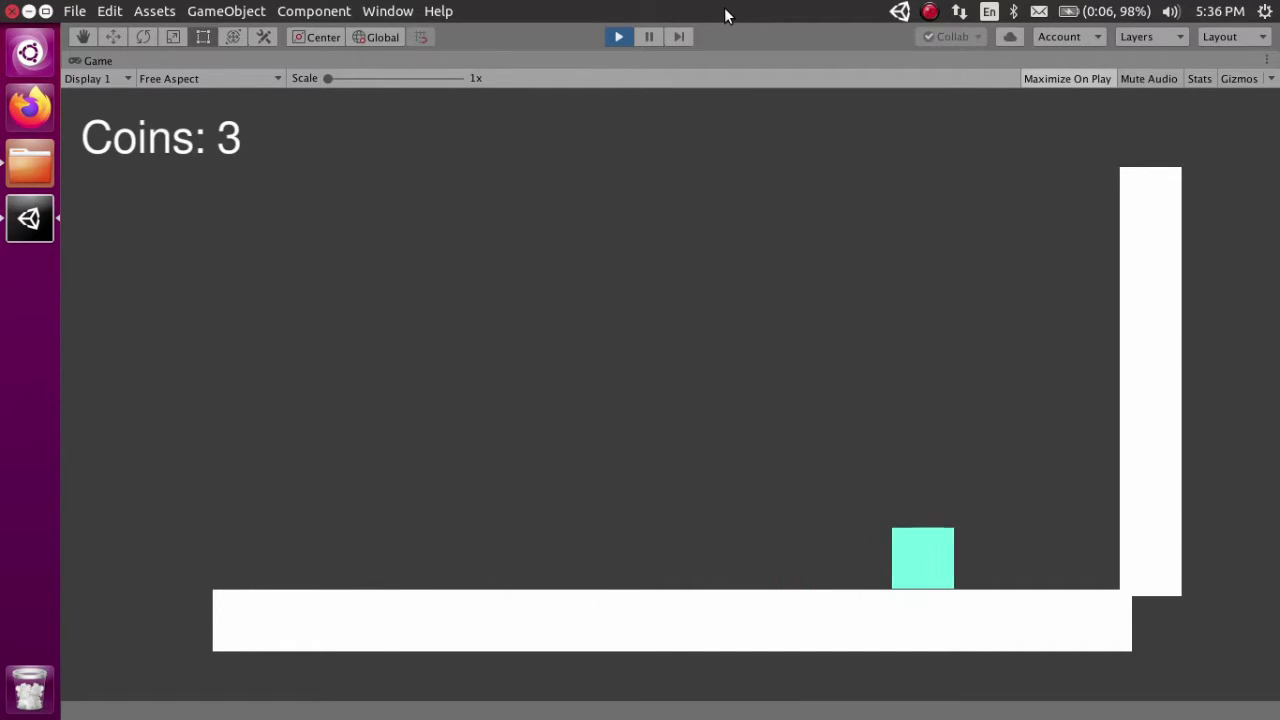
key(space)
key(Left)
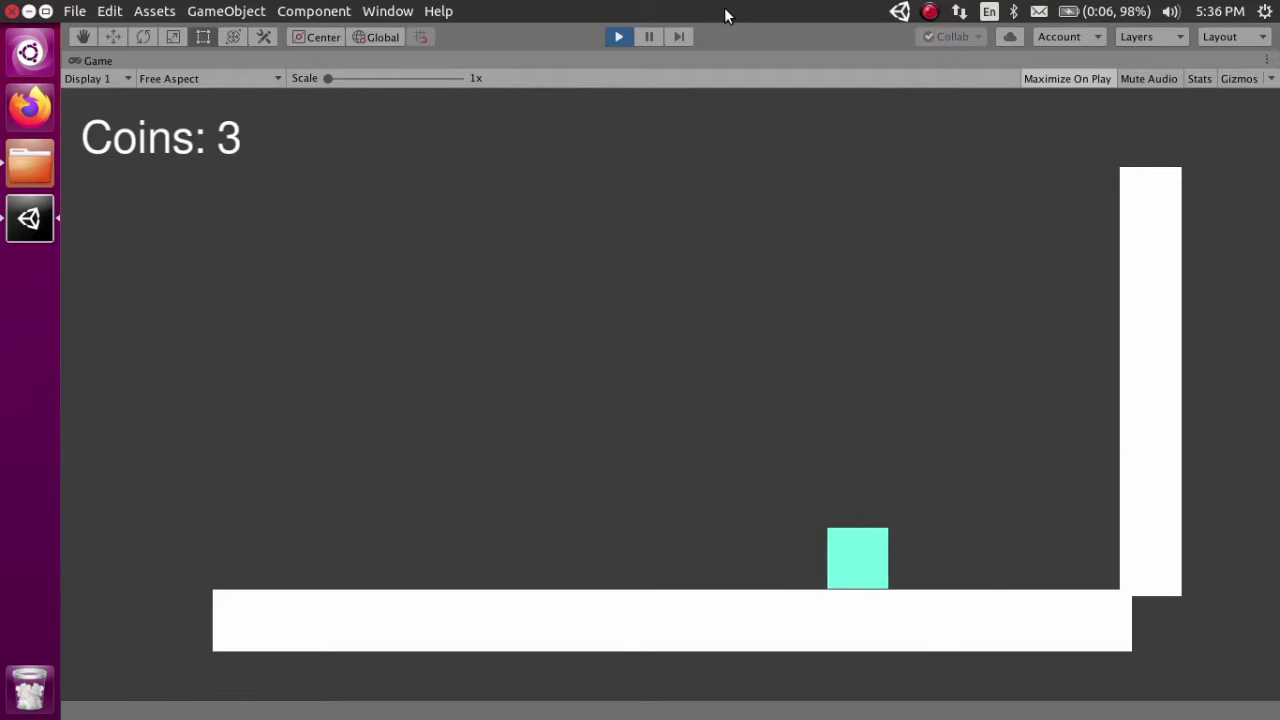
key(Right)
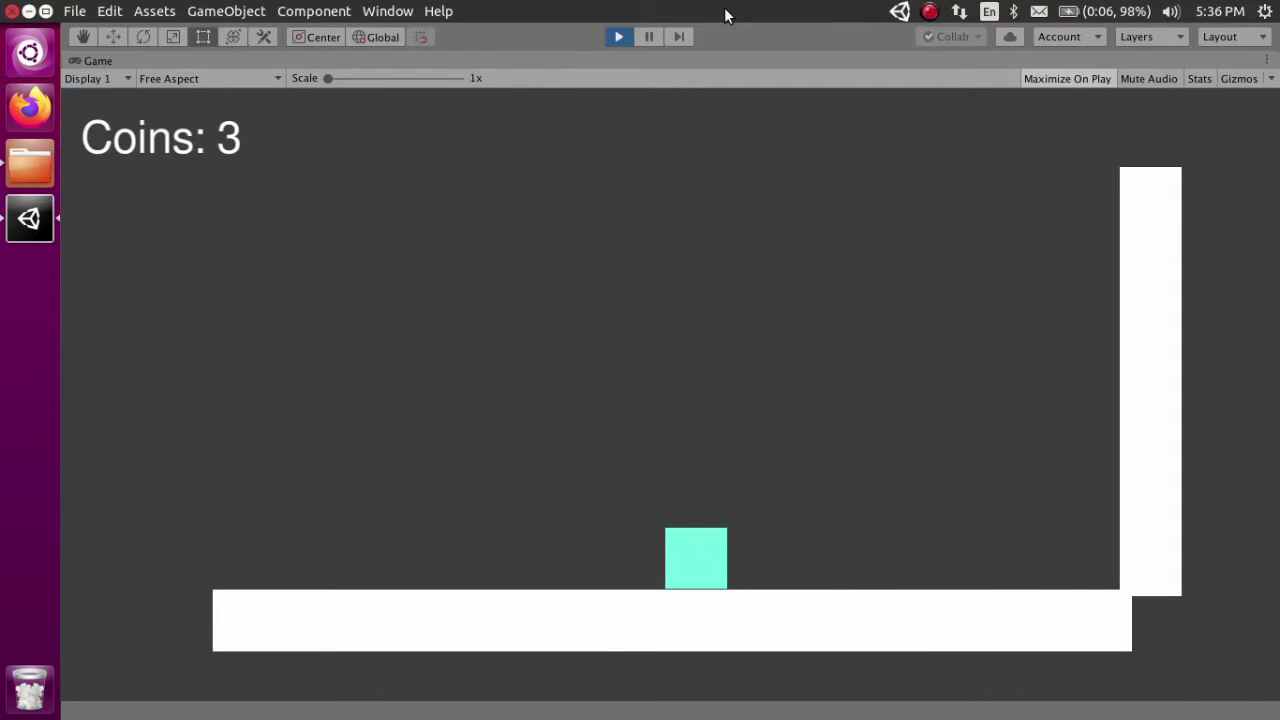
key(Left)
key(Left)
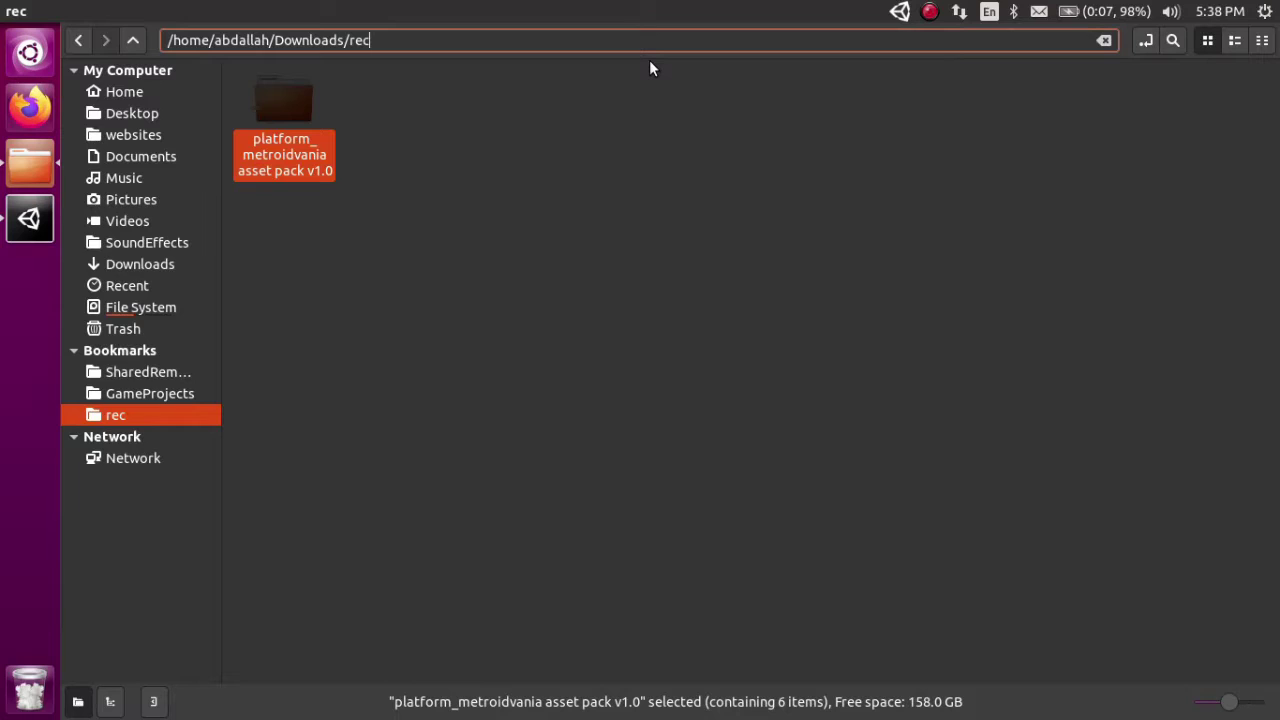
Open the platform_metroidvania asset pack v1.0 folder.
click(591, 238)
drag(634, 322, 483, 150)
drag(297, 232, 286, 100)
click(480, 208)
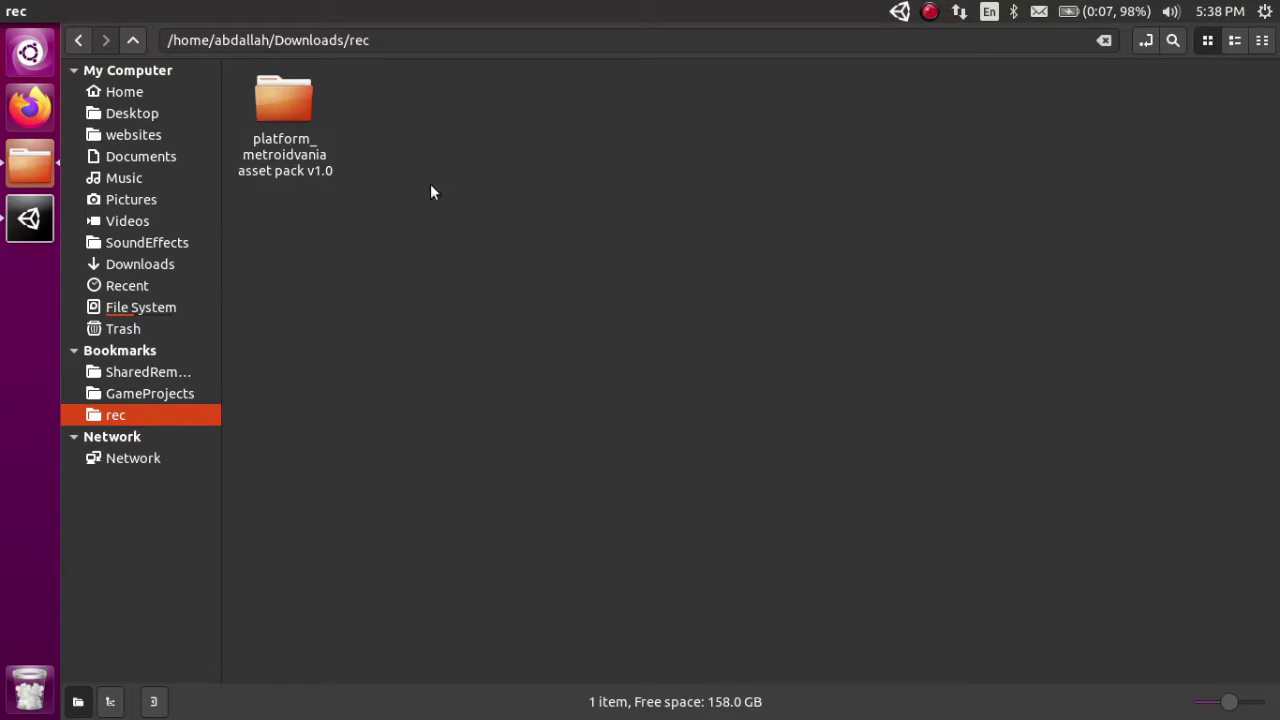
drag(370, 252, 457, 171)
drag(436, 214, 465, 238)
double_click(275, 100)
Browse the herochar sprites(new), hud elements and miscellaneous sprites folders.
drag(589, 420, 440, 240)
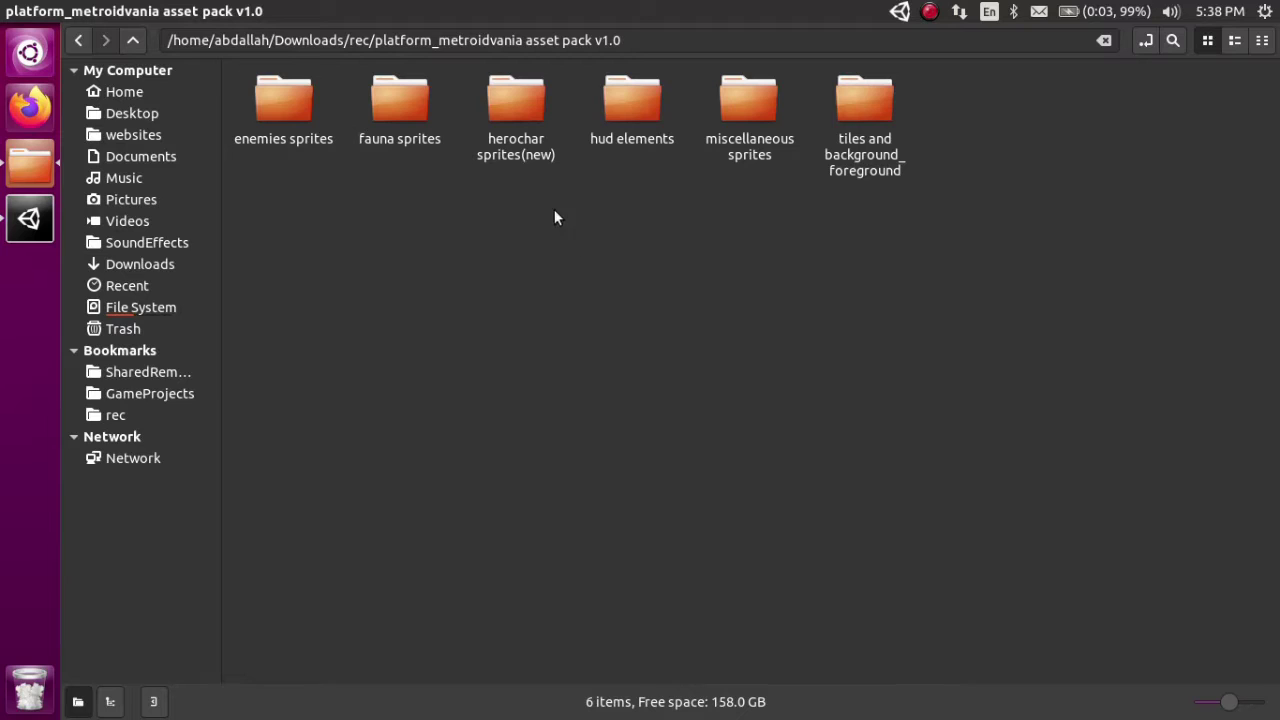
drag(548, 207, 517, 162)
drag(677, 196, 615, 109)
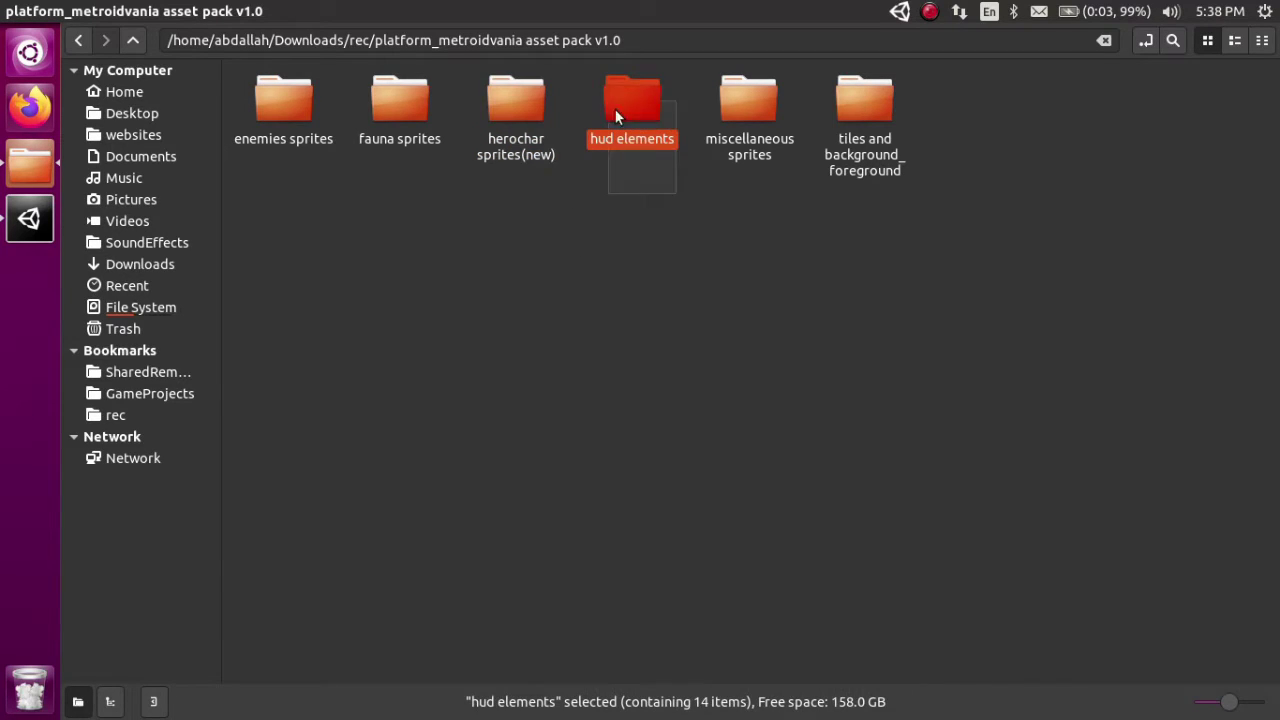
drag(797, 219, 711, 88)
double_click(741, 95)
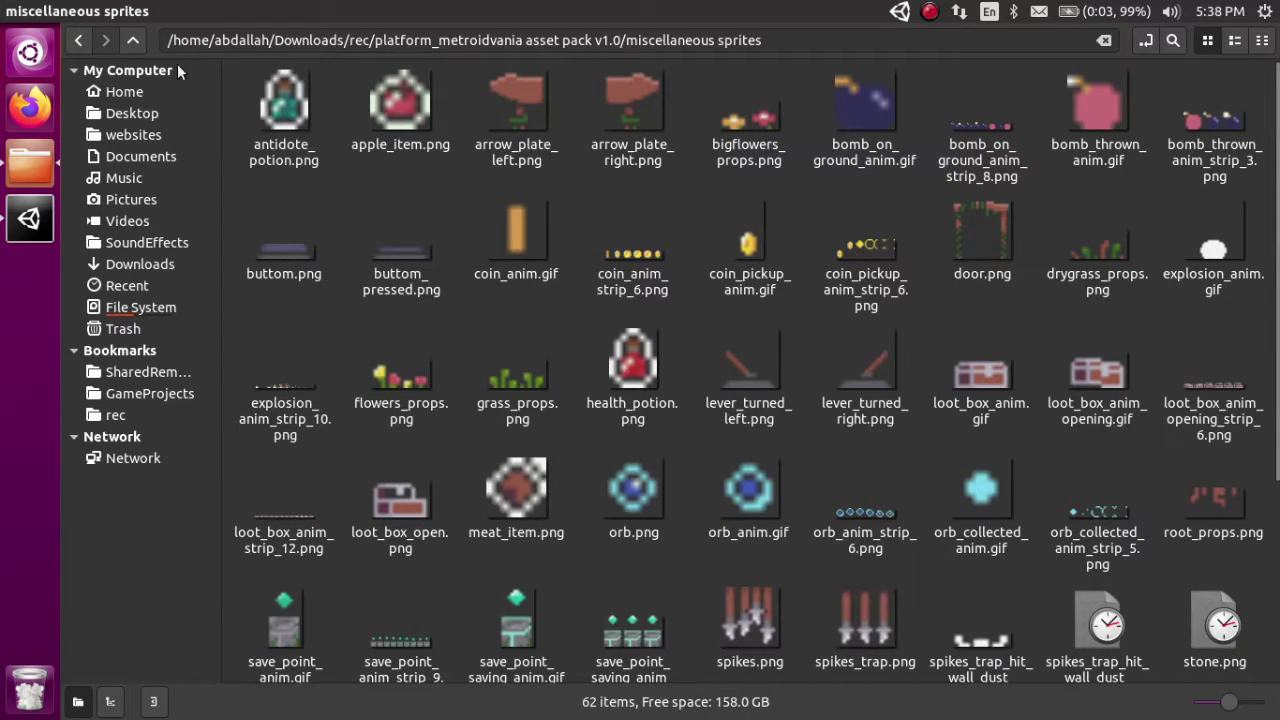
click(78, 40)
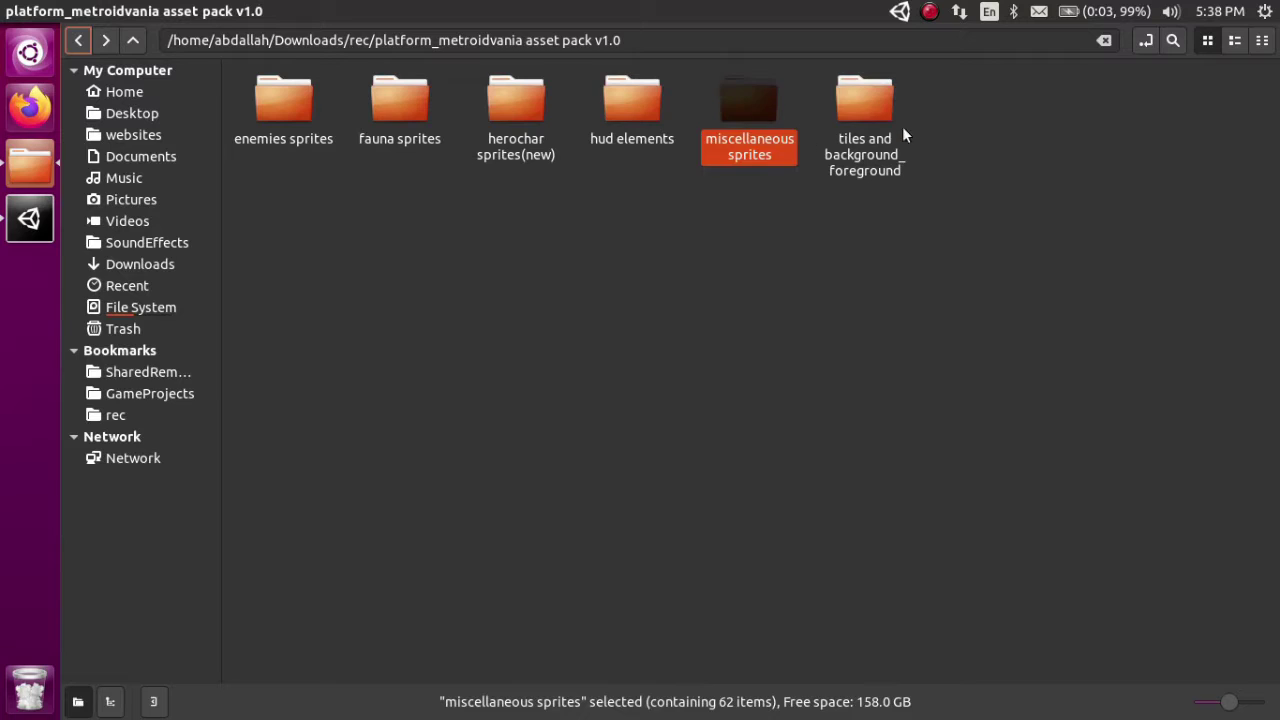
Preview tileset.png in tiles and background_foreground, then return to rec in a smaller window.
drag(920, 291, 852, 88)
double_click(860, 116)
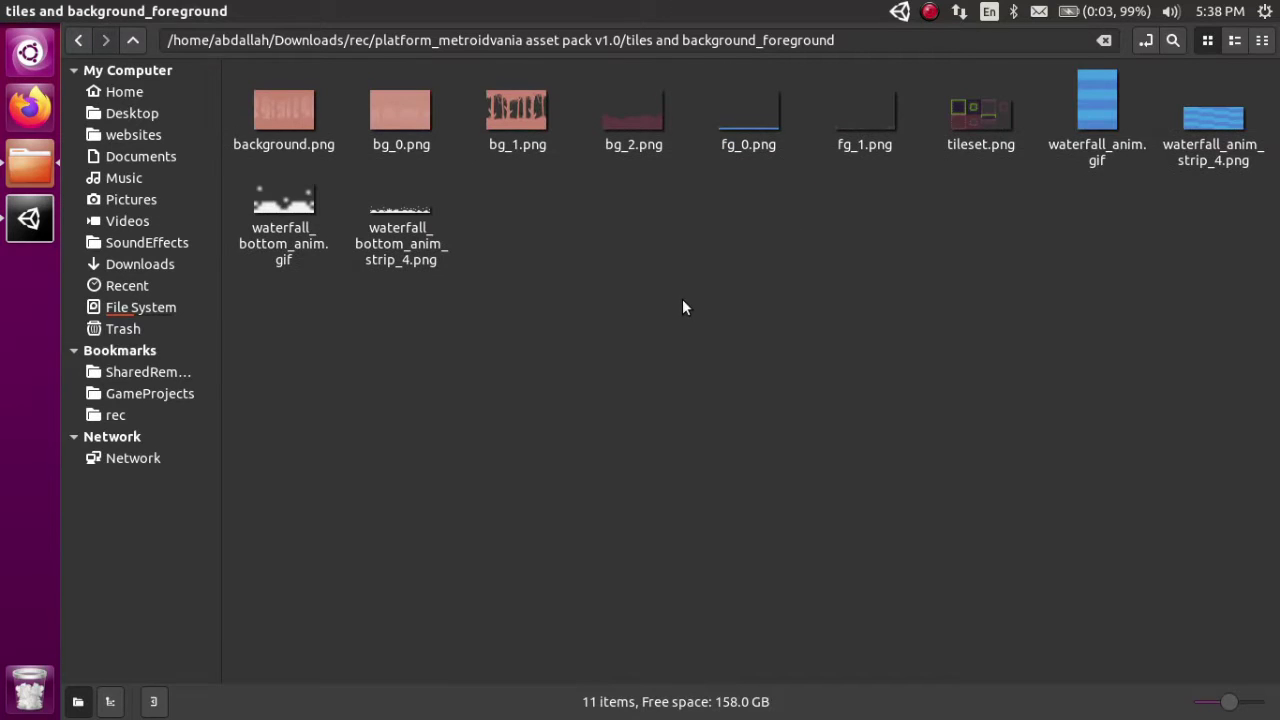
double_click(981, 112)
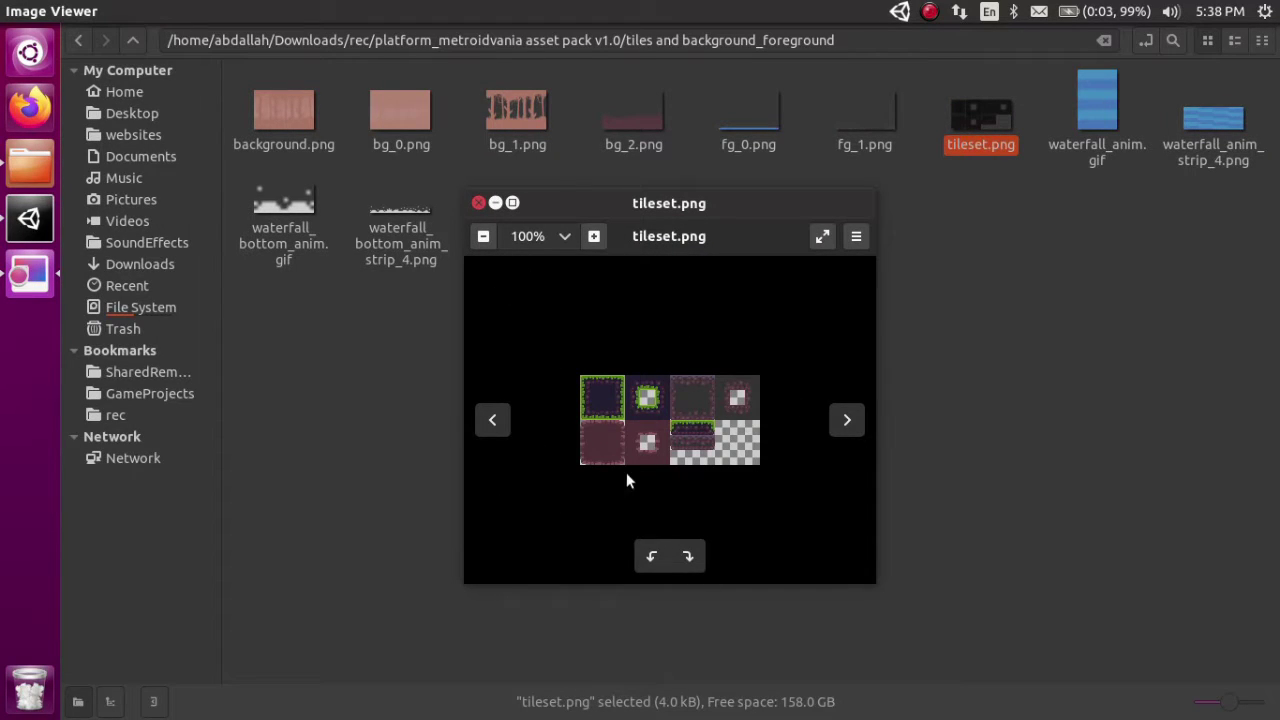
click(479, 203)
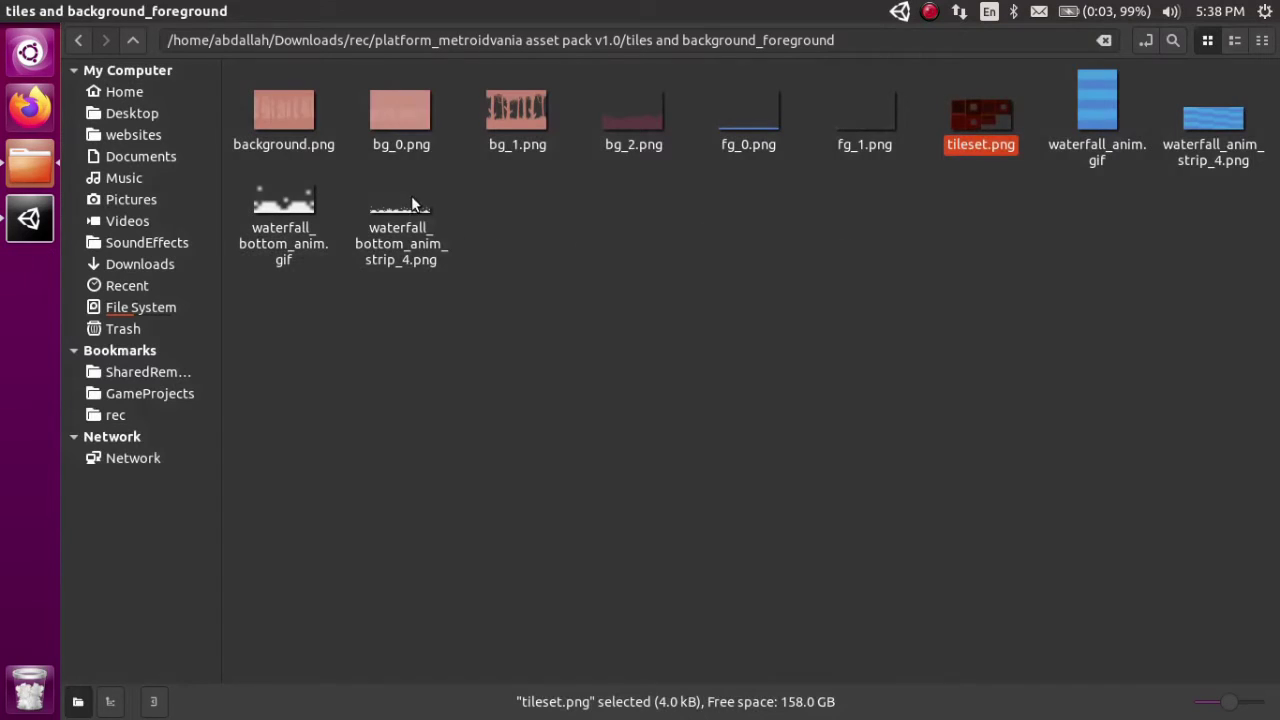
click(80, 40)
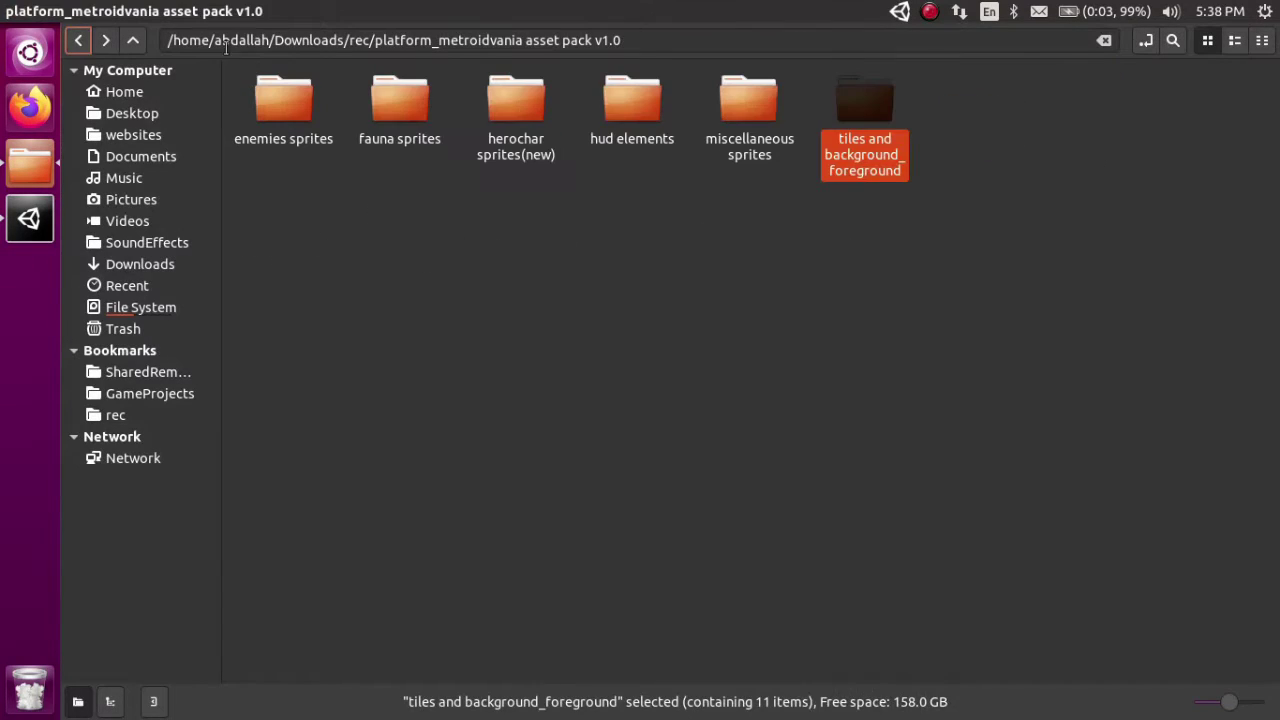
click(78, 40)
drag(611, 11, 359, 115)
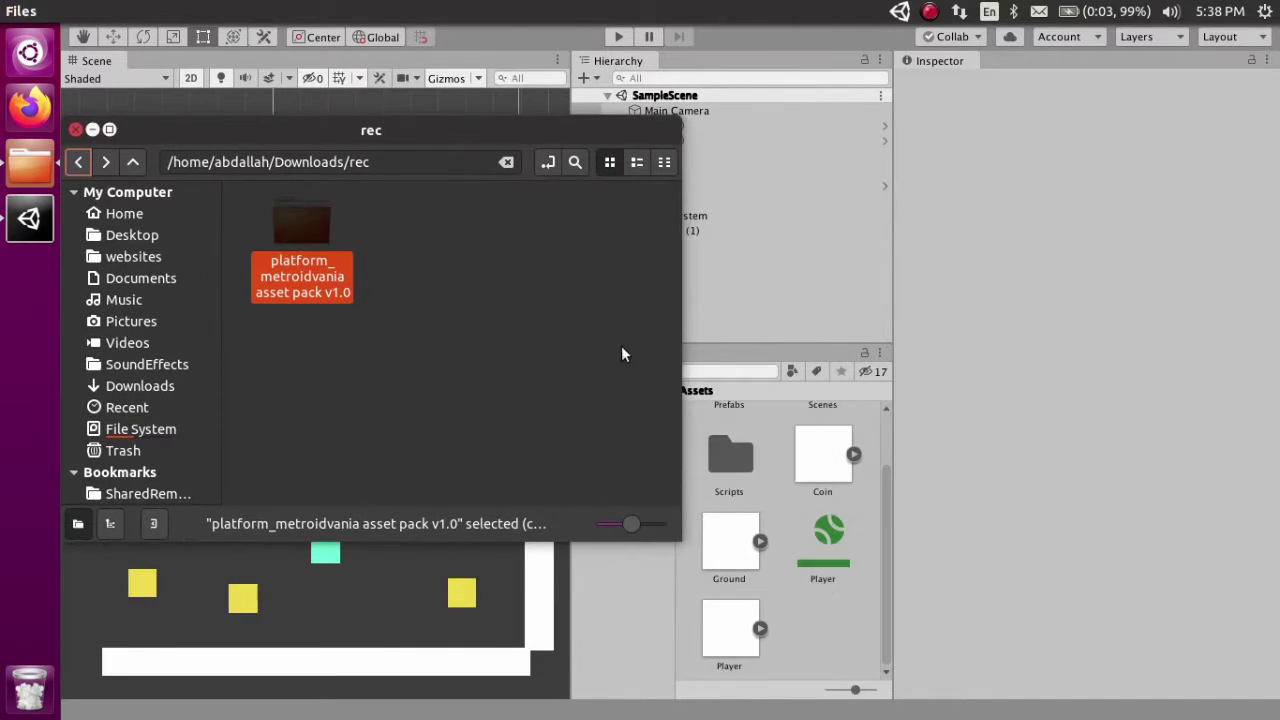
Create a folder named Imports under Assets and open it.
click(800, 620)
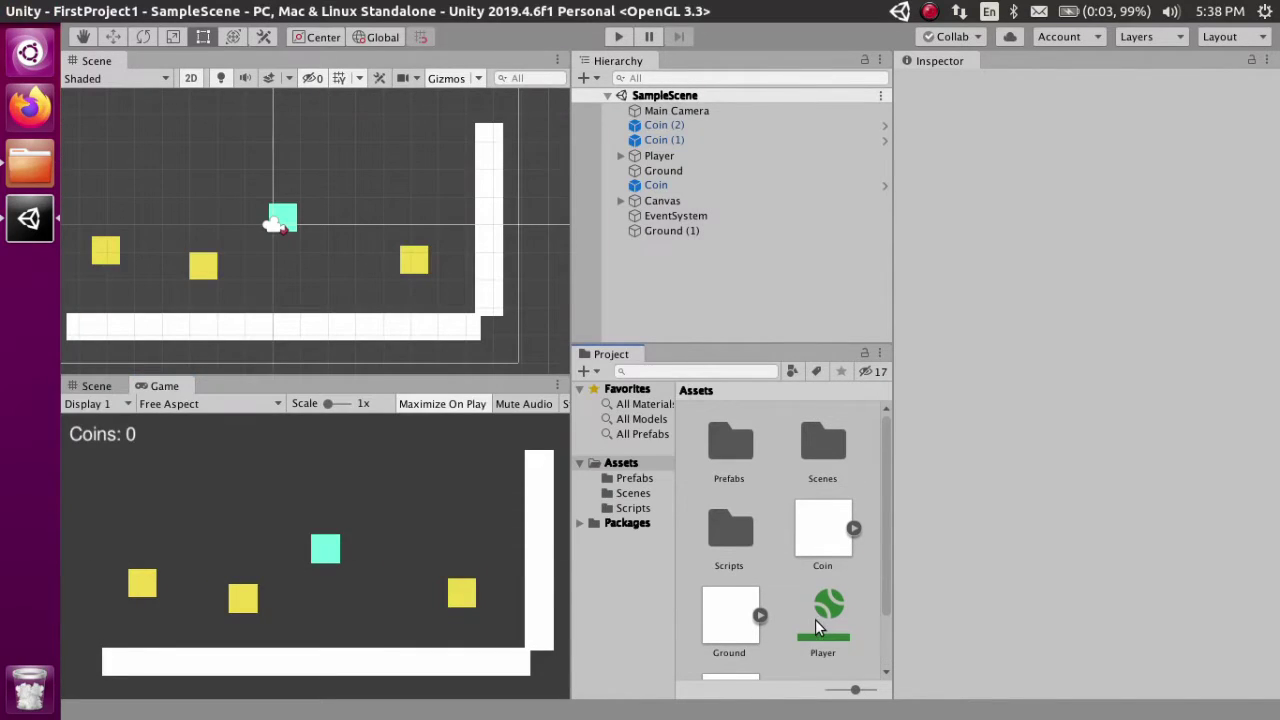
right_click(780, 493)
mouse_move(860, 38)
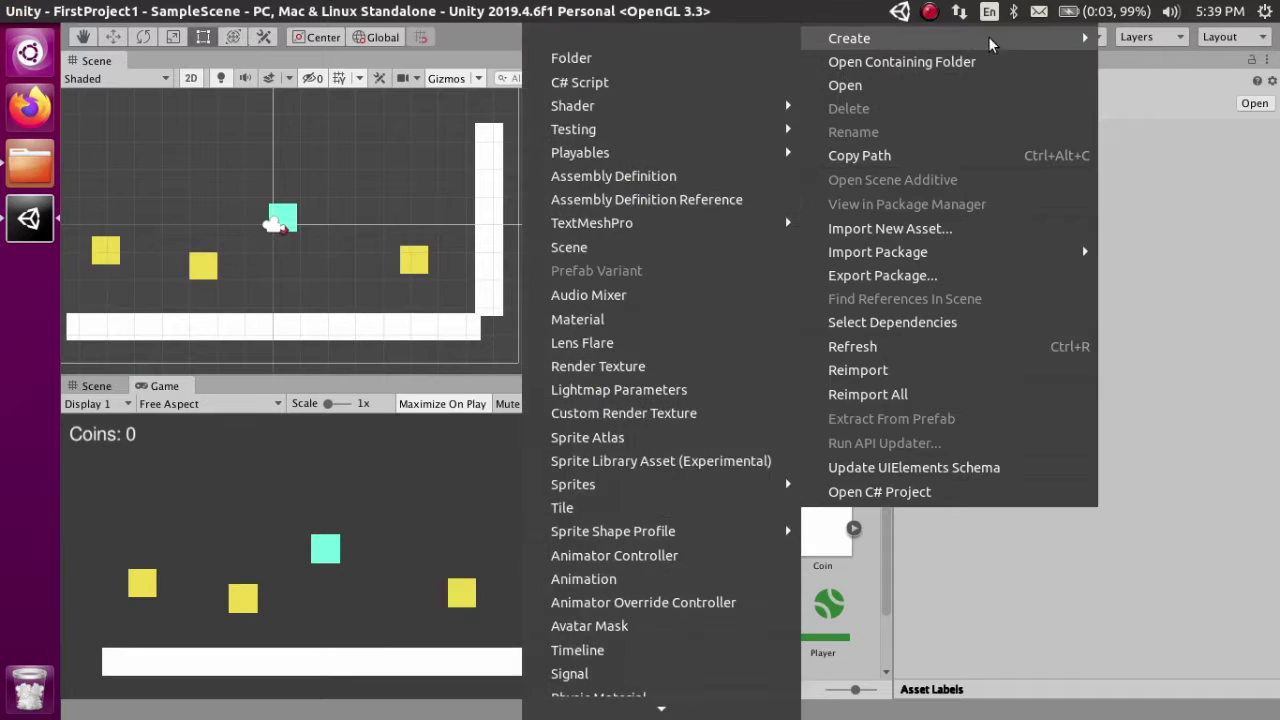
click(702, 49)
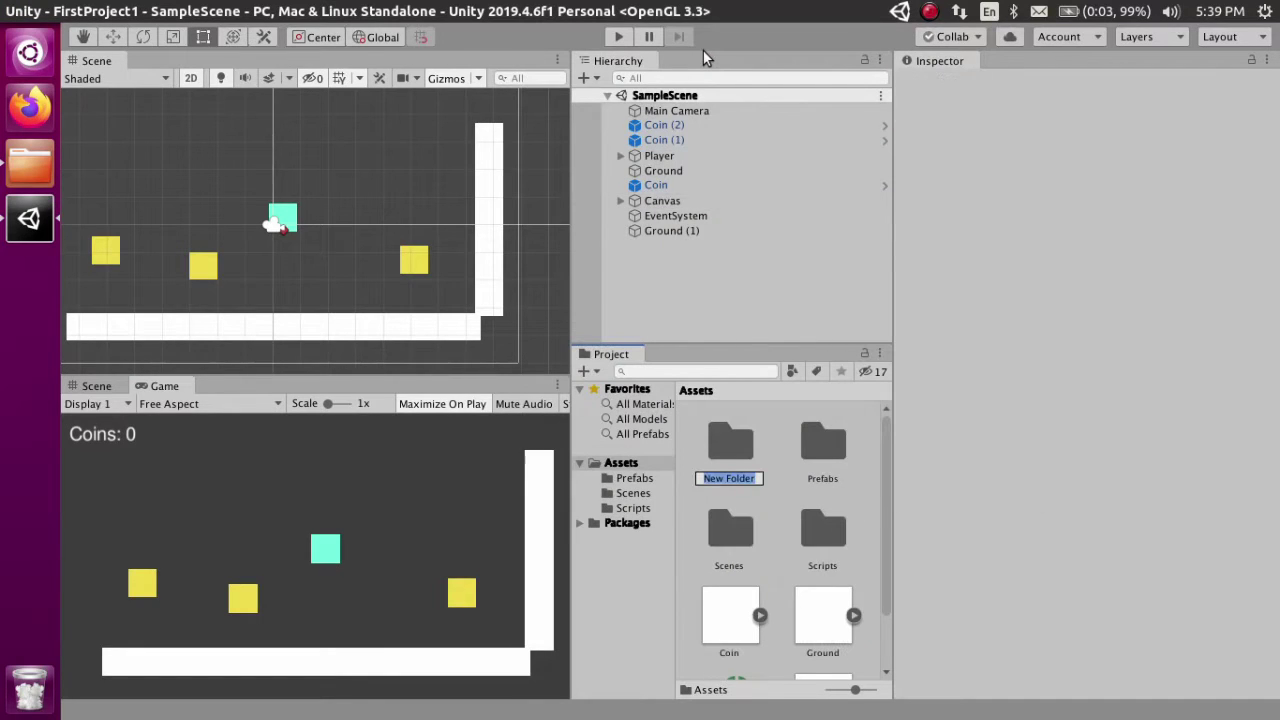
text(Imports)
key(Return)
double_click(720, 440)
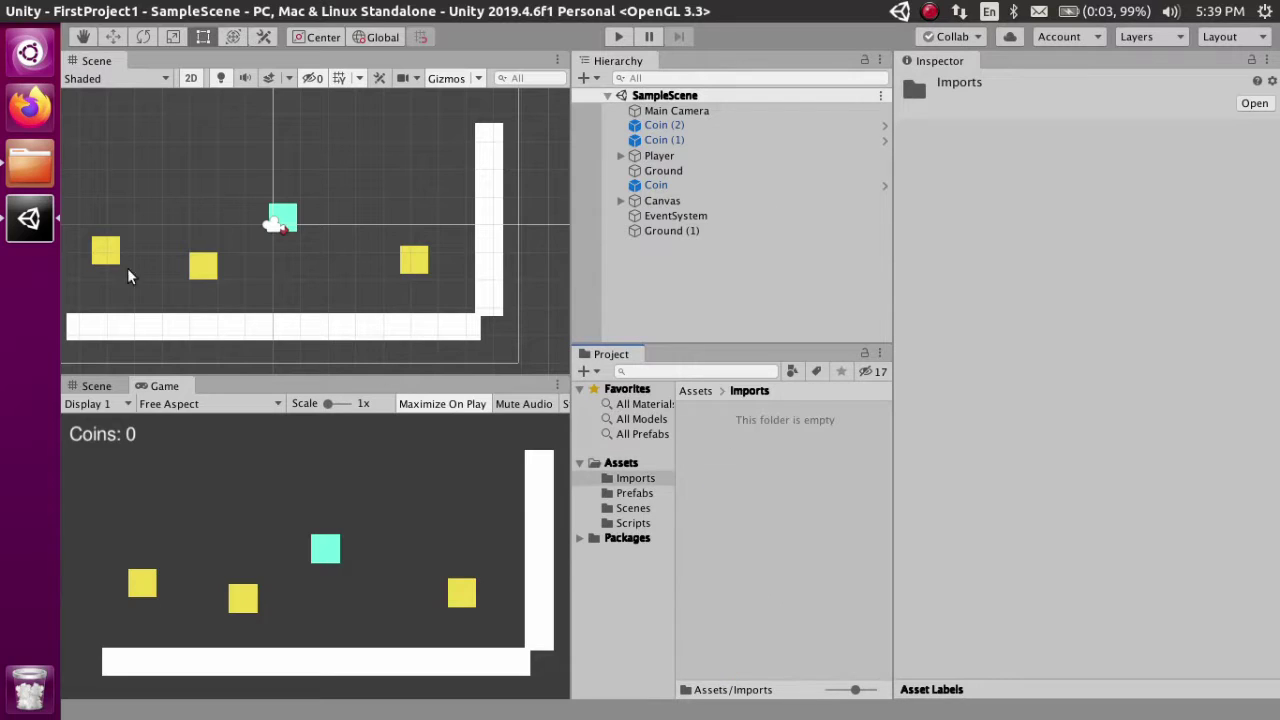
Drag the platform_metroidvania asset pack folder from Files into Assets/Imports.
click(24, 152)
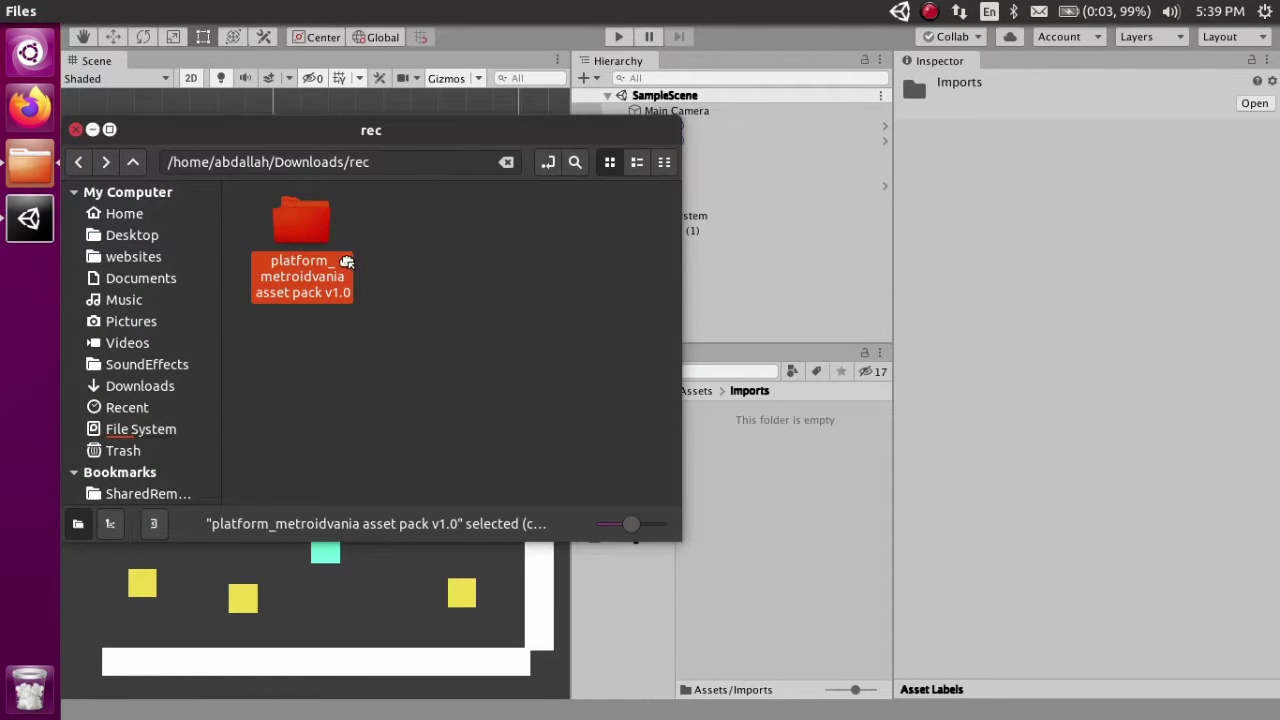
drag(346, 261, 787, 524)
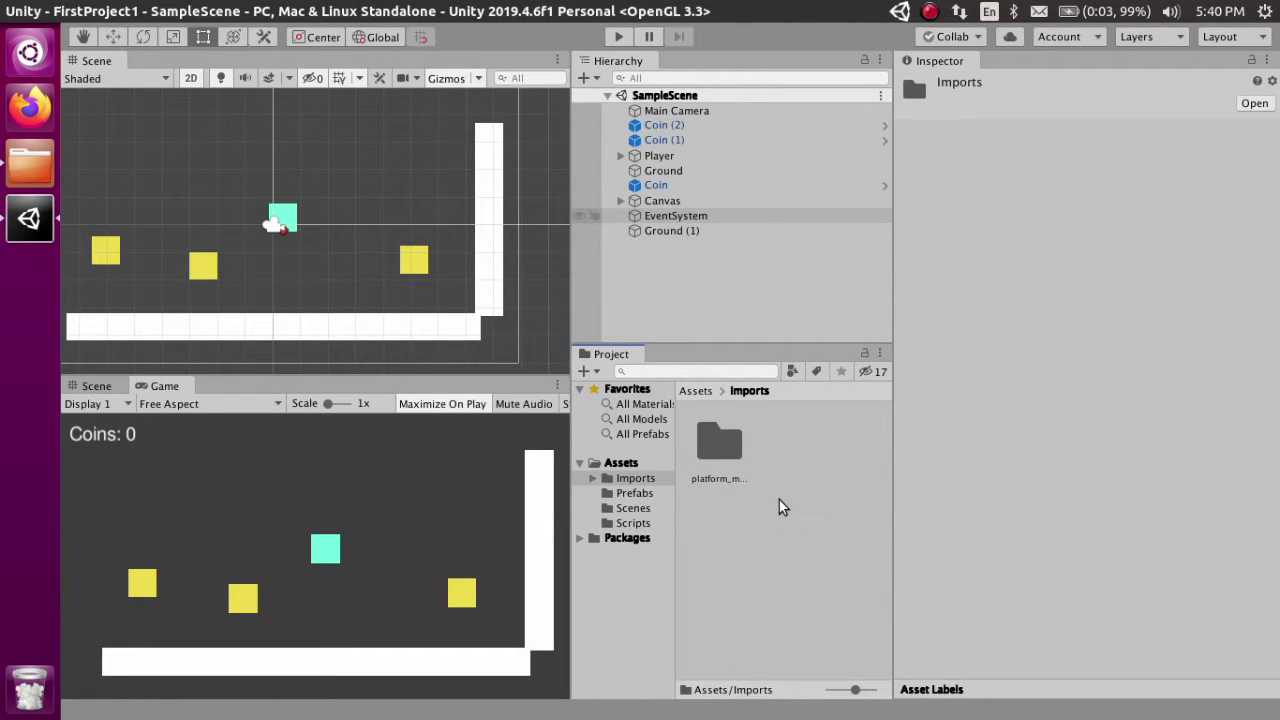
click(760, 594)
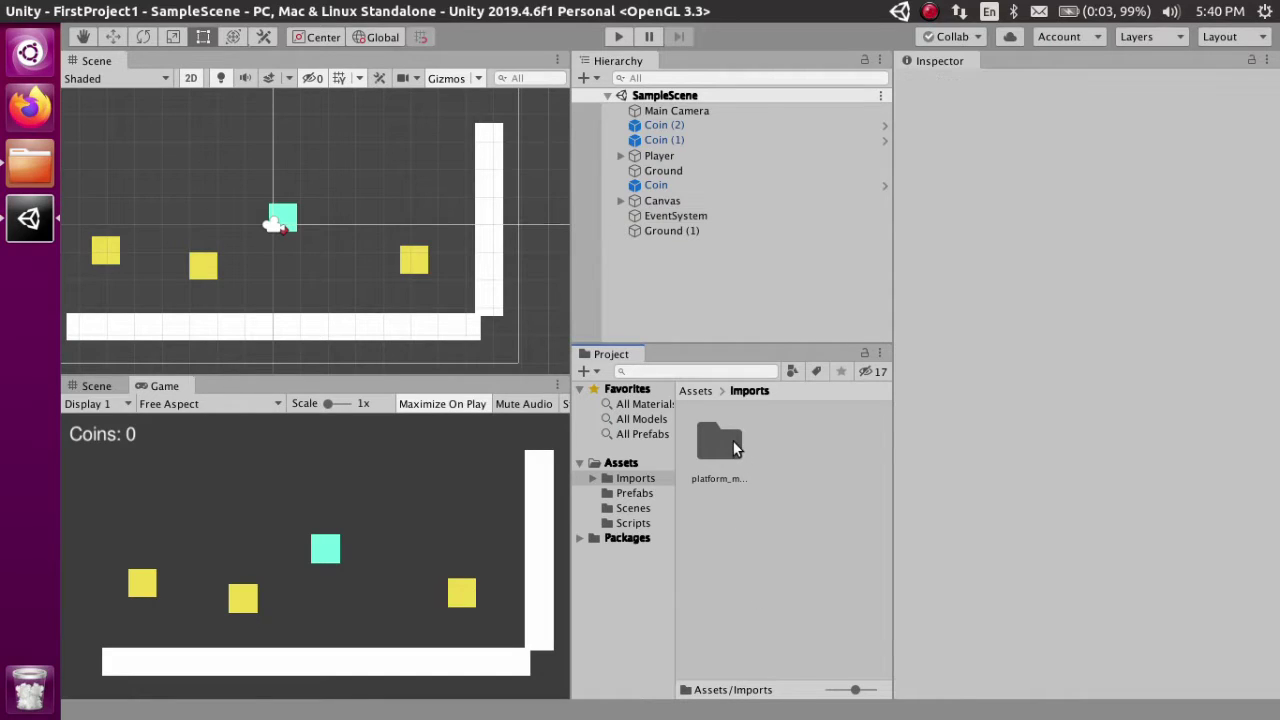
Open the imported asset pack and its herochar sprites(new) folder.
click(733, 447)
double_click(729, 448)
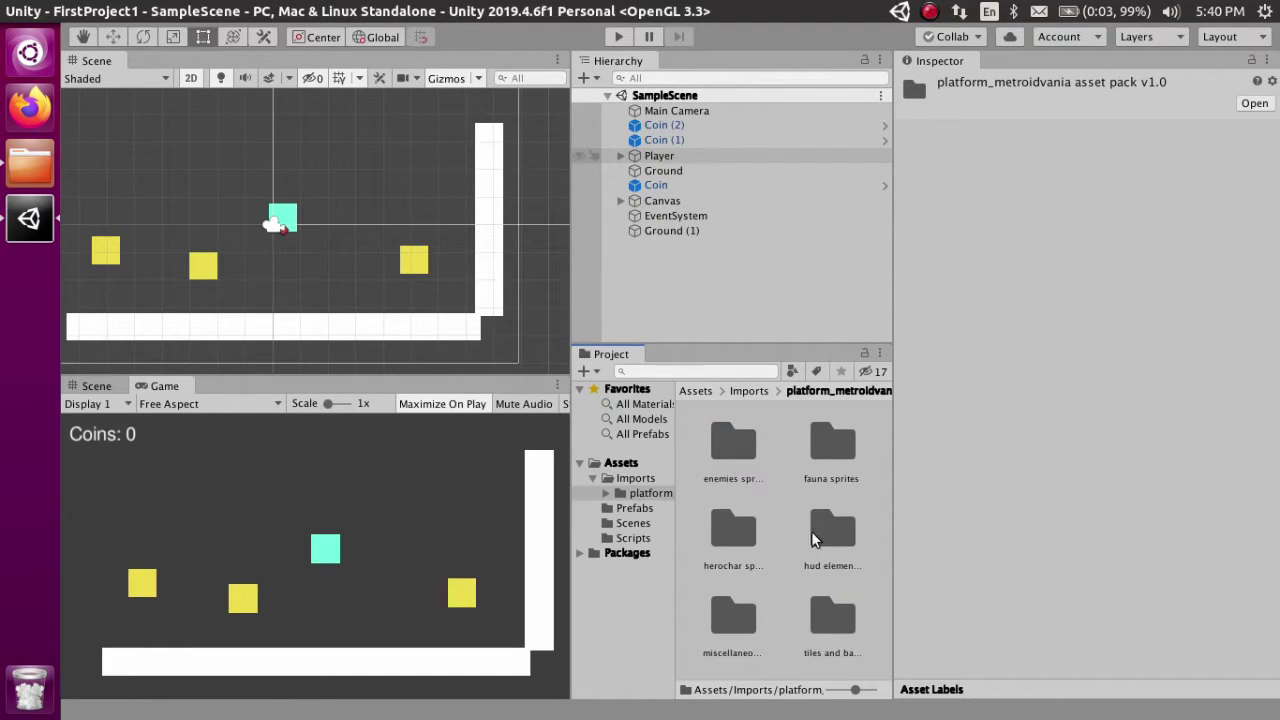
click(667, 158)
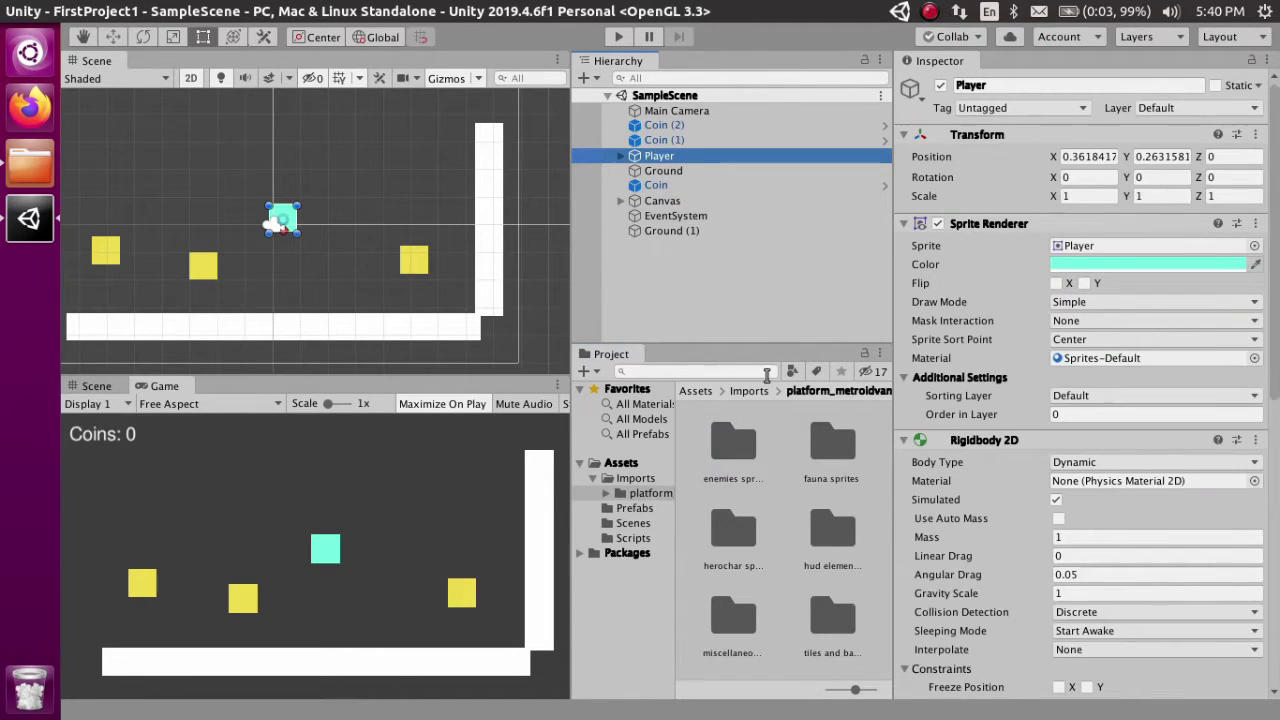
click(734, 540)
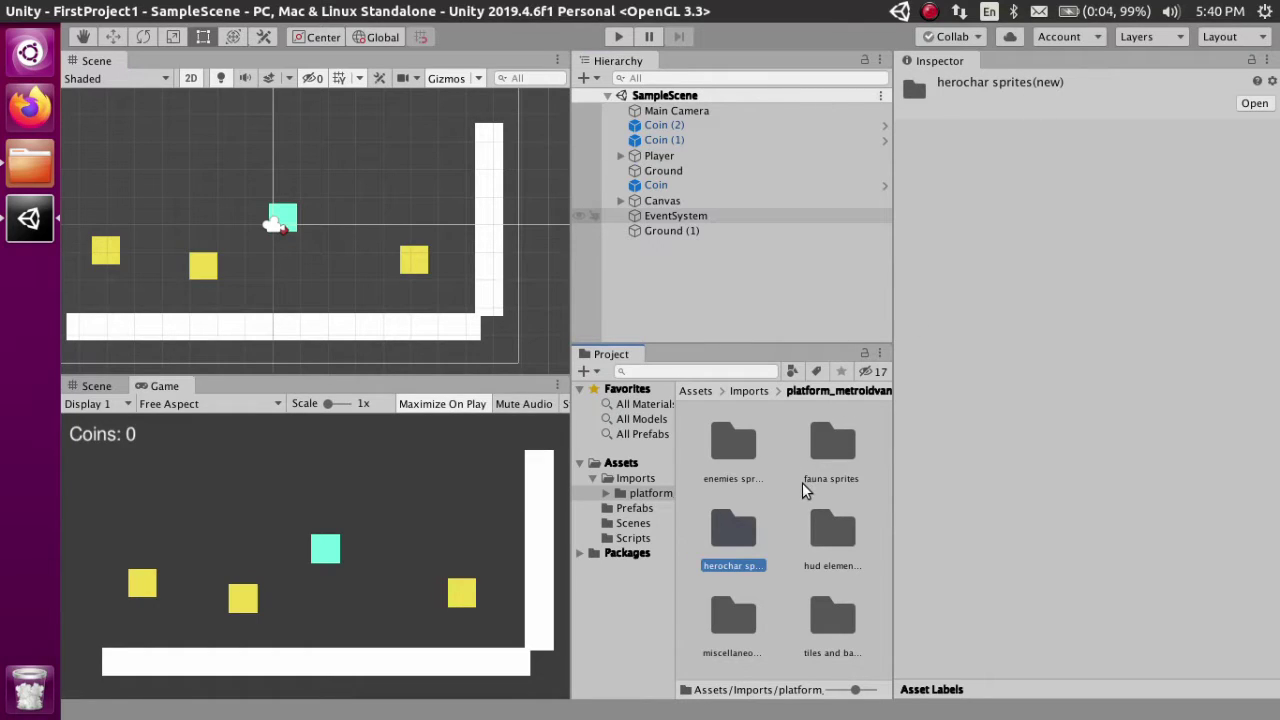
double_click(735, 545)
Inspect the attack, jump transition, death and idle animation strips.
click(823, 530)
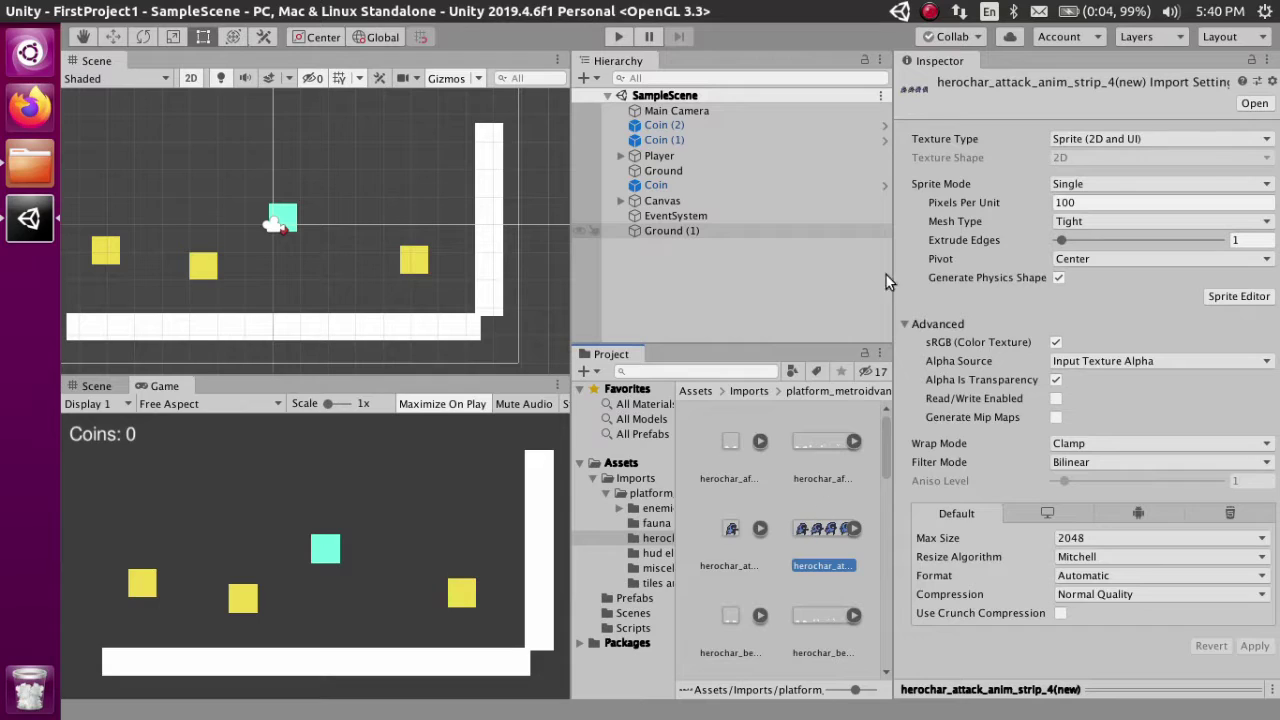
scroll(723, 493, down, 3)
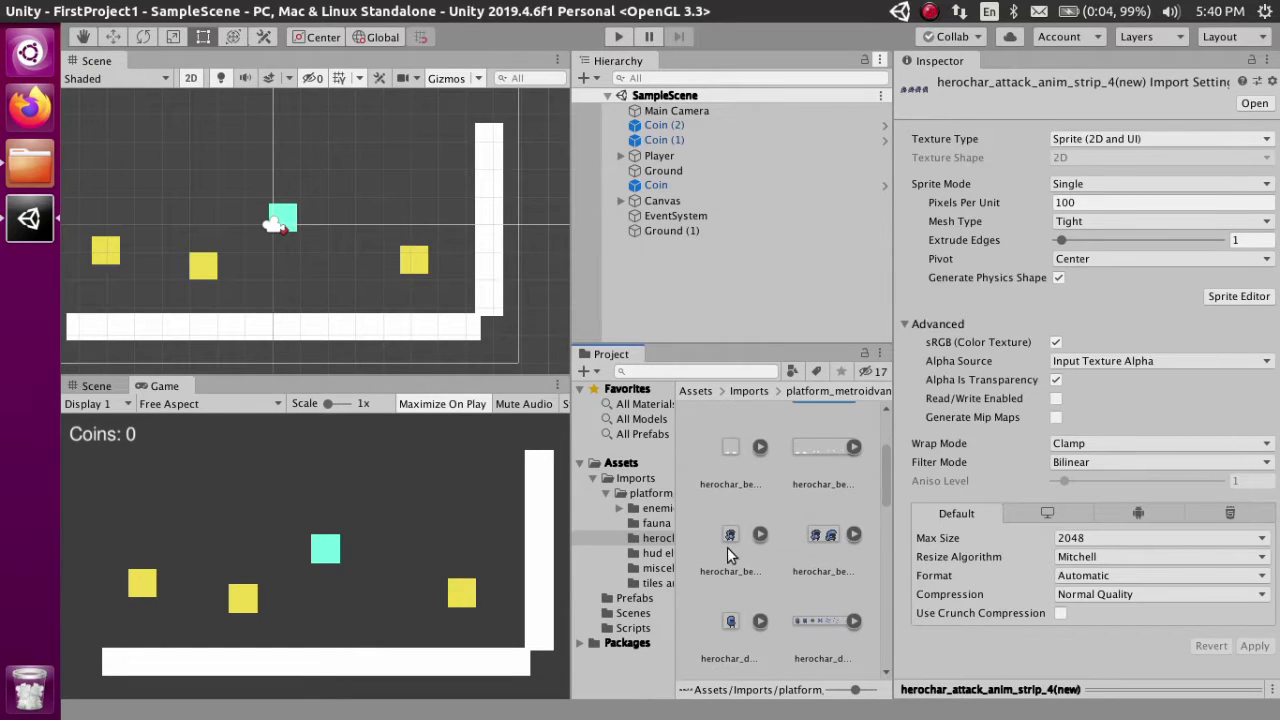
click(823, 532)
click(812, 612)
scroll(770, 595, down, 2)
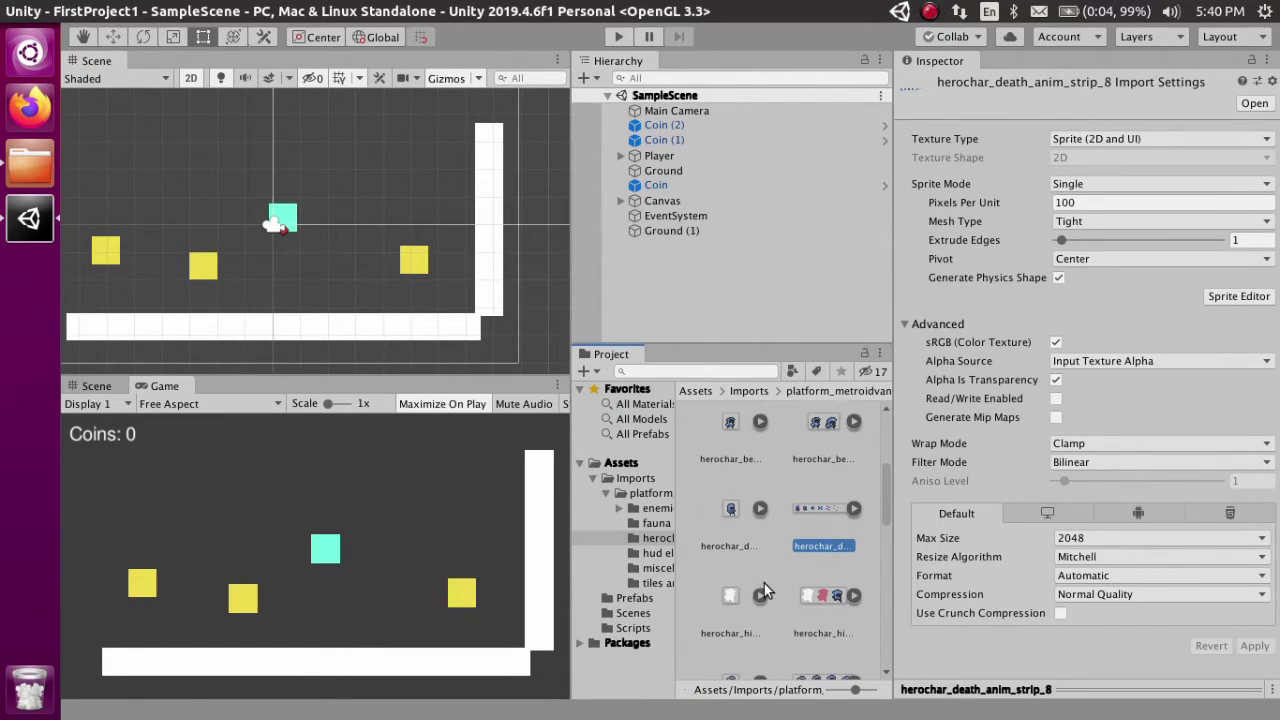
scroll(790, 560, down, 2)
click(815, 529)
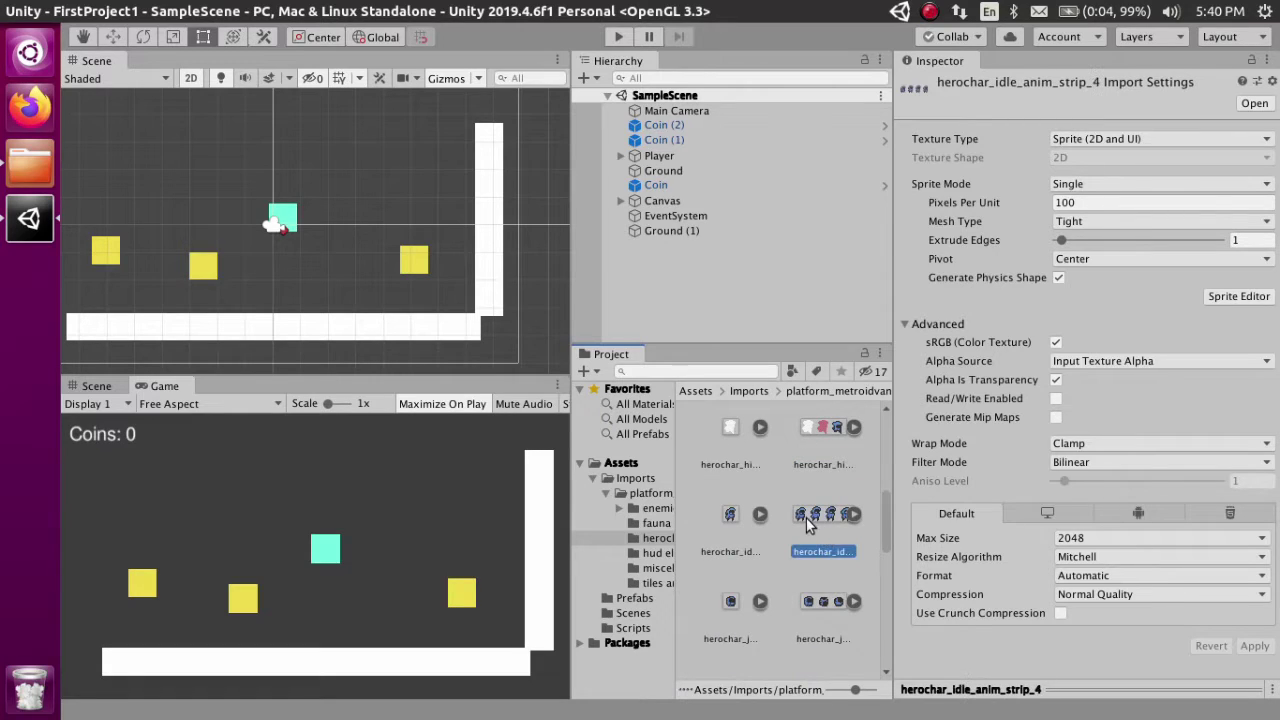
Step through the strips with the arrow keys to select herochar_run_anim_strip_6.
key(Down)
key(Right)
key(Right)
key(Right)
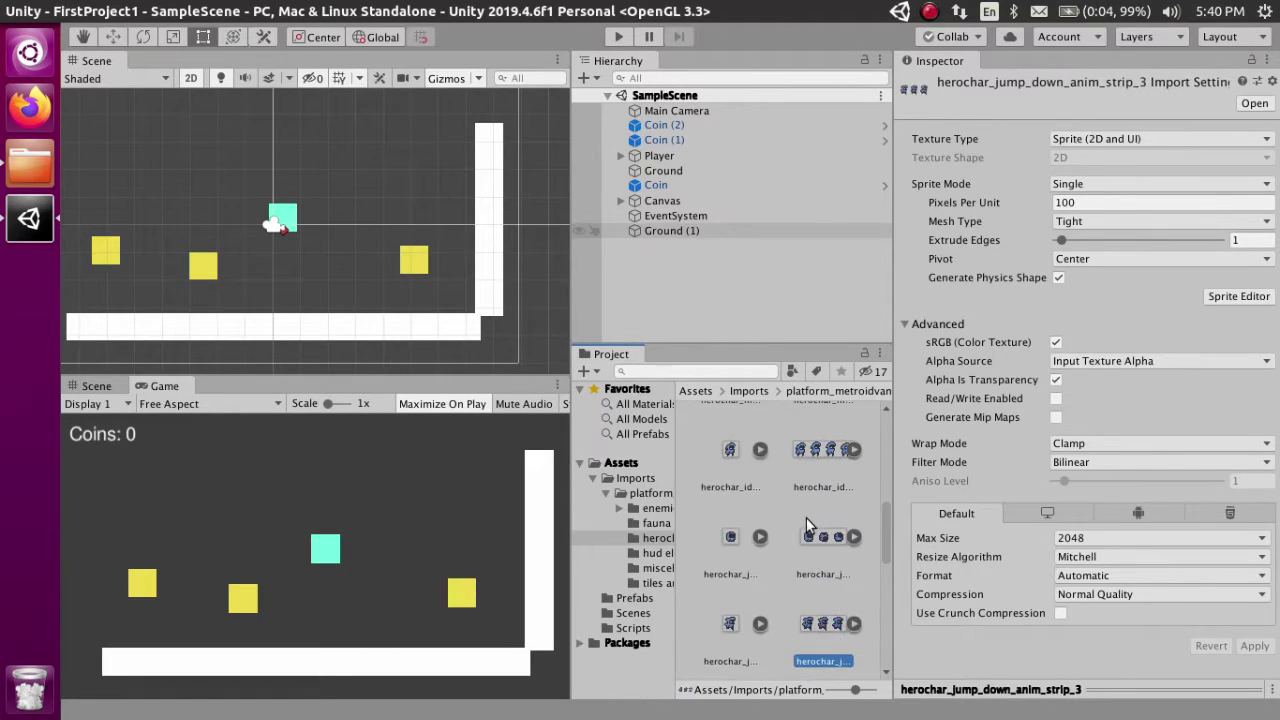
key(Down)
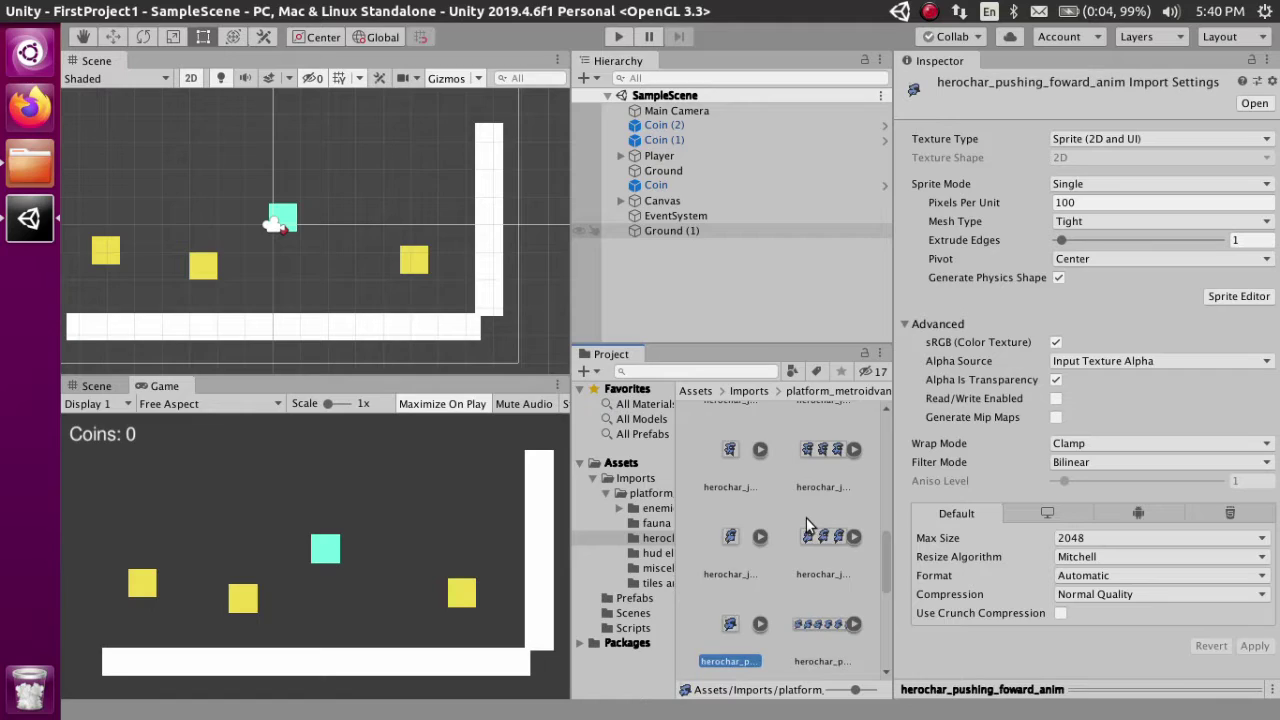
key(Right)
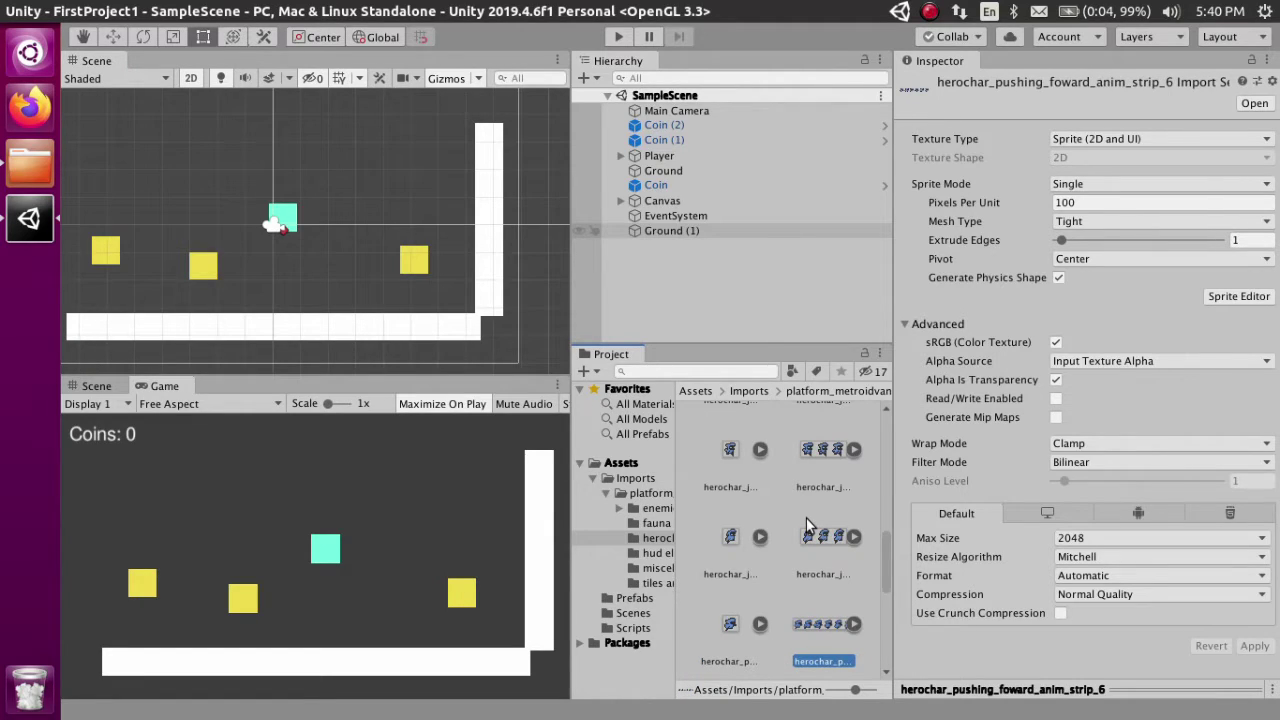
key(Right)
key(Right)
key(Down)
key(Up)
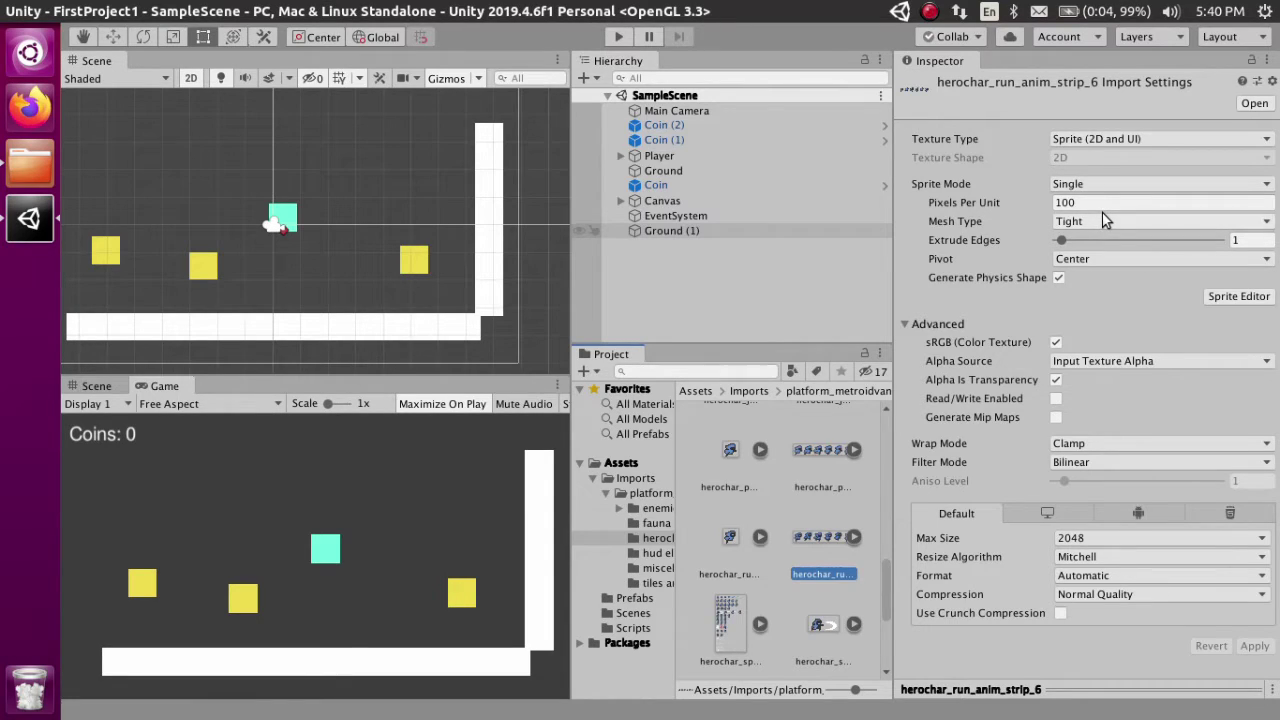
Set herochar_run_anim_strip_6 to Multiple sprite mode with Point (no filter) and apply.
click(1155, 186)
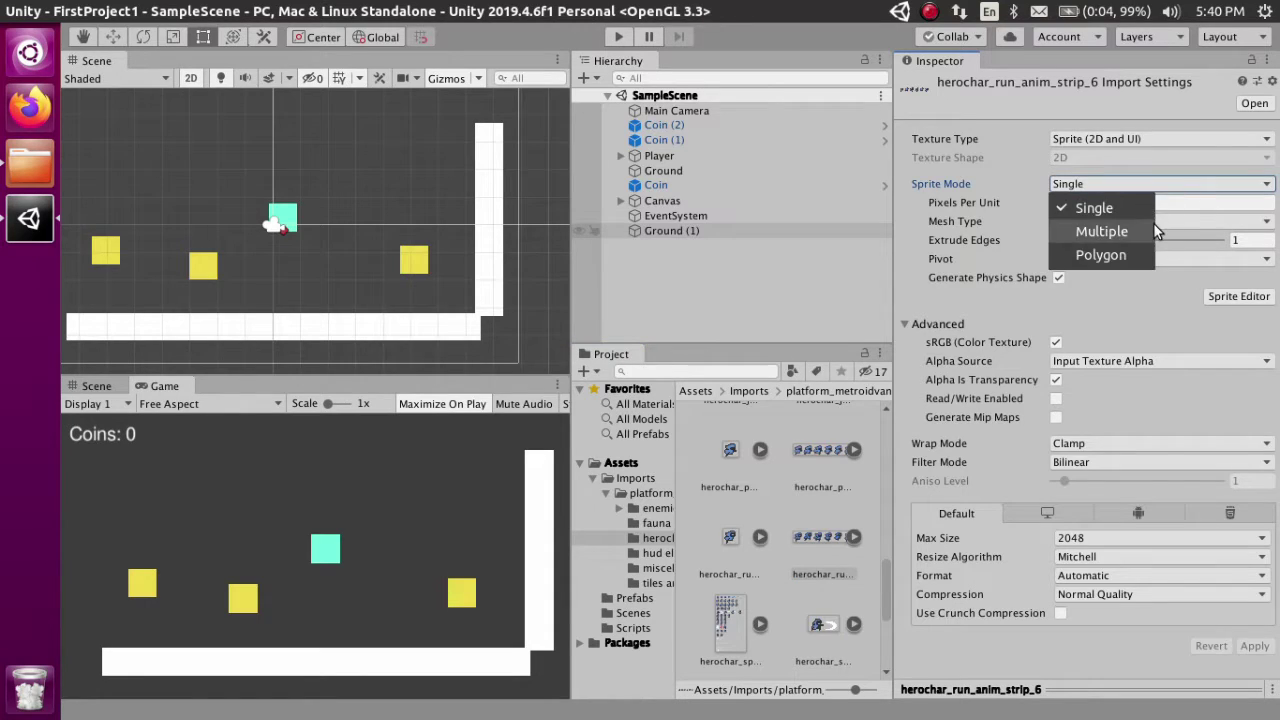
key(Escape)
click(1154, 224)
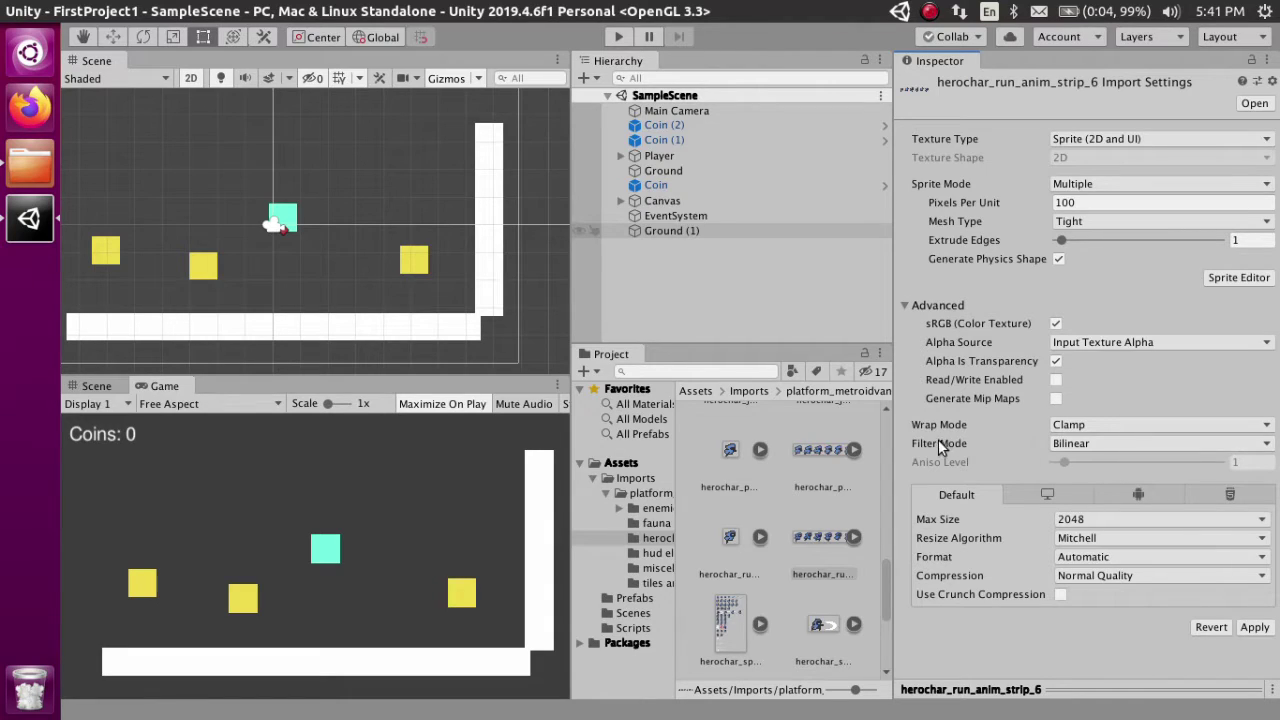
click(1064, 445)
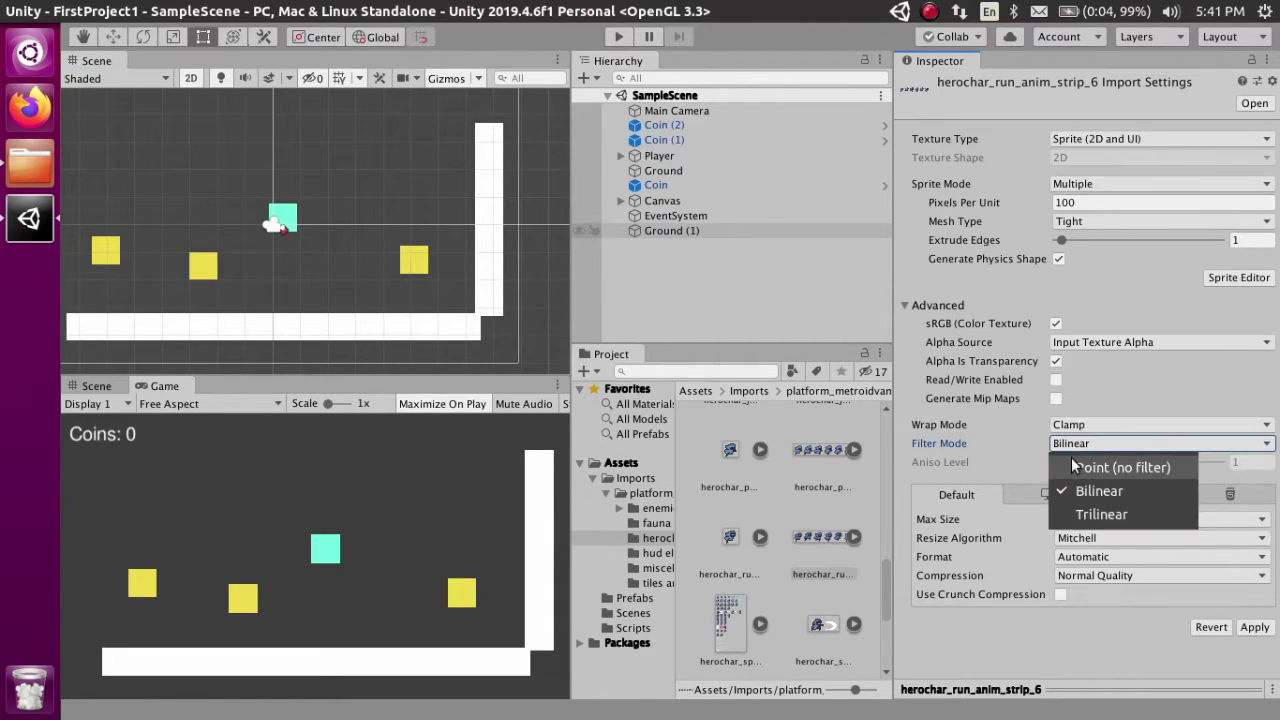
click(1070, 458)
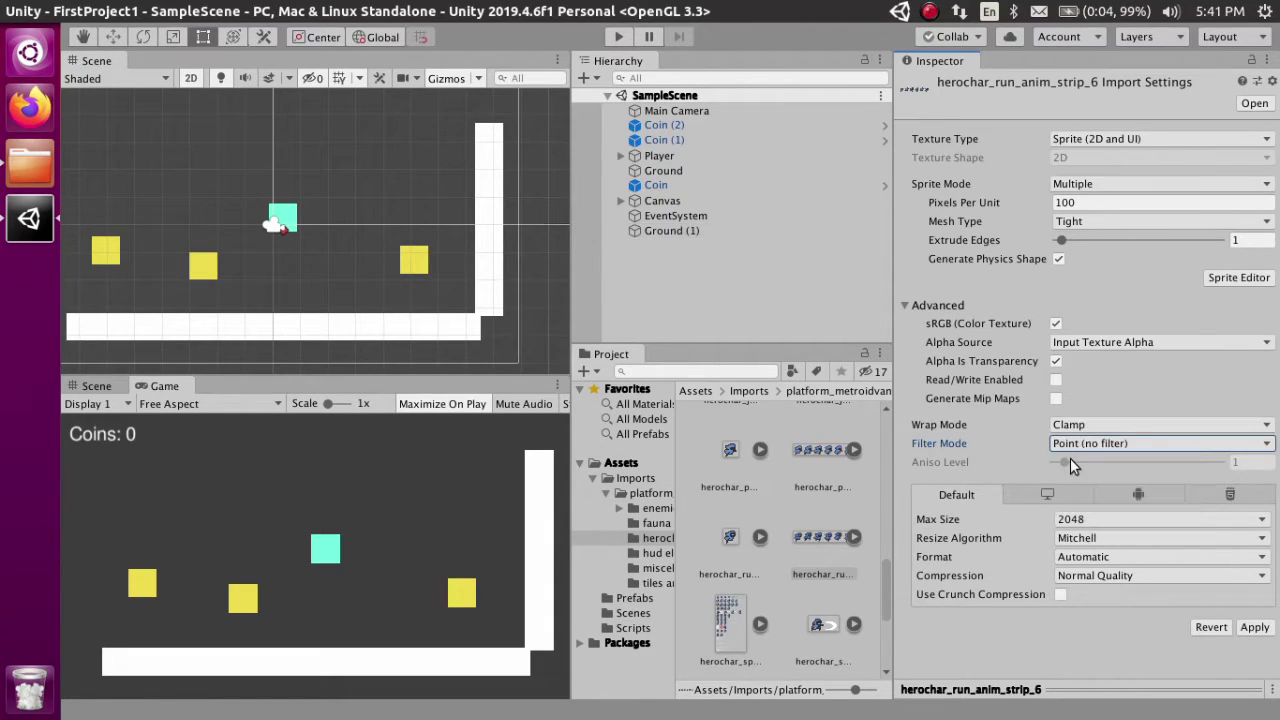
click(1255, 627)
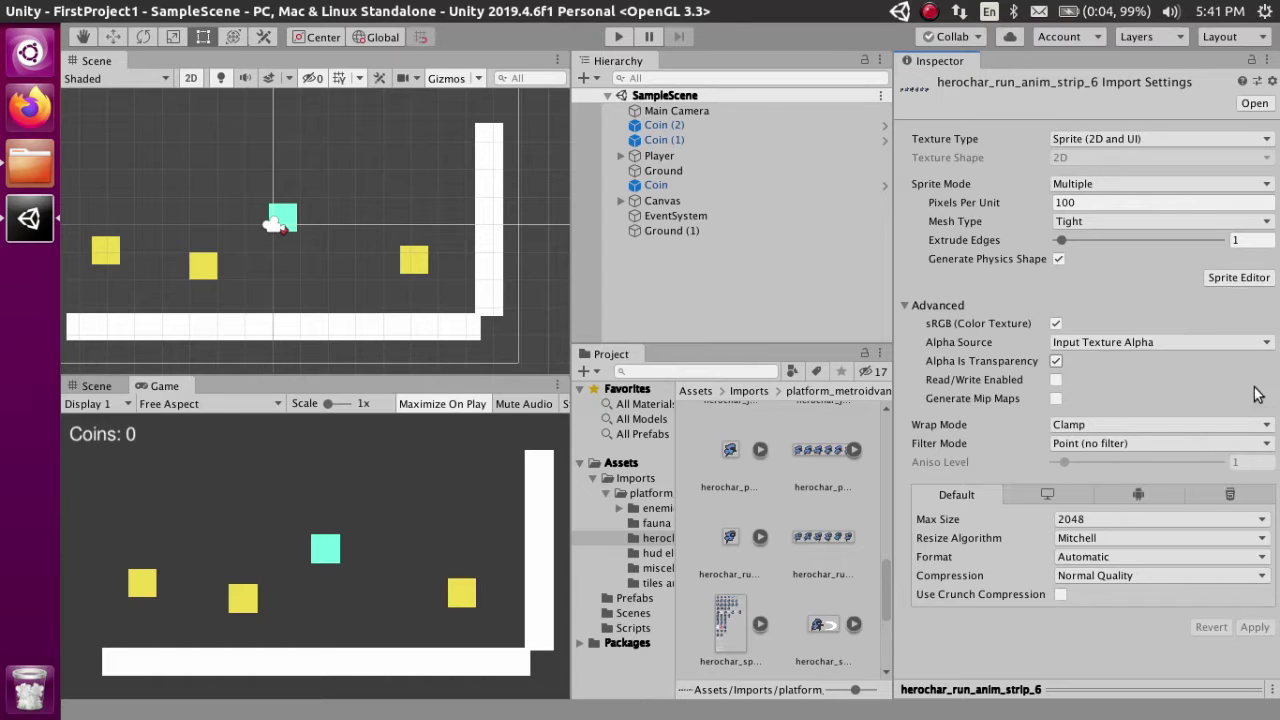
In the Sprite Editor, delete the stray and hand-drawn sprite rectangles.
click(1228, 278)
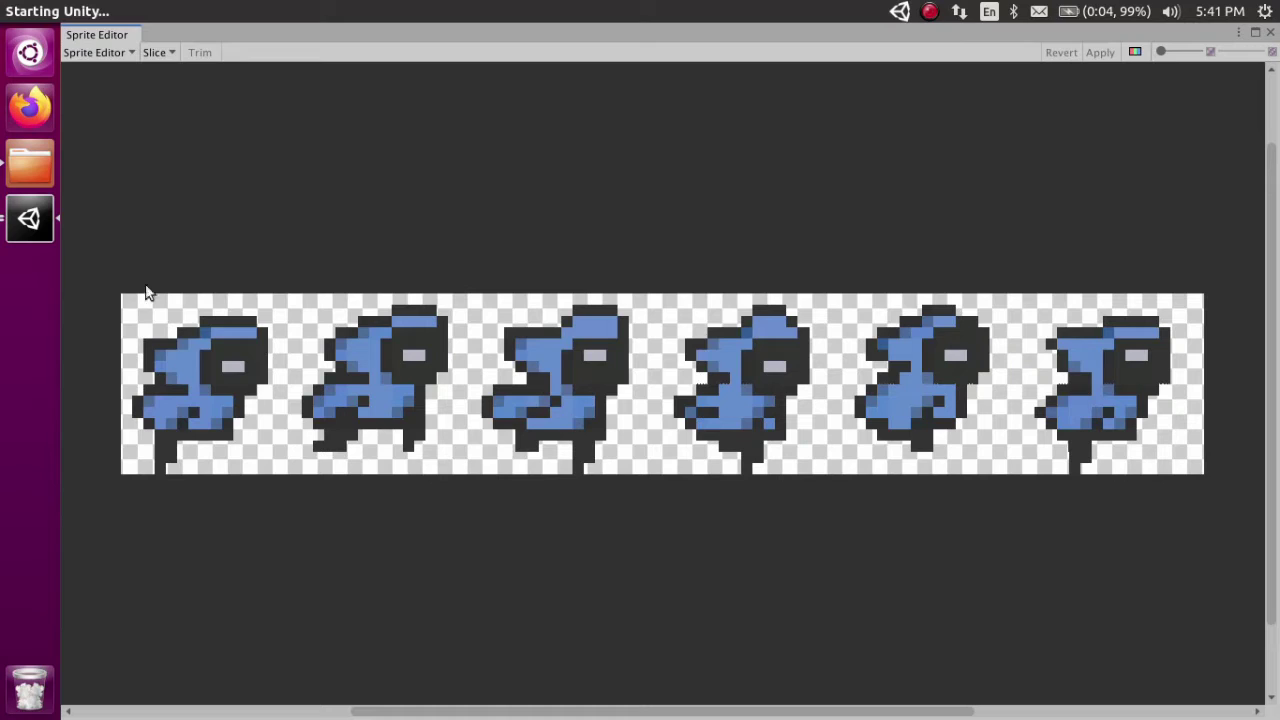
click(166, 50)
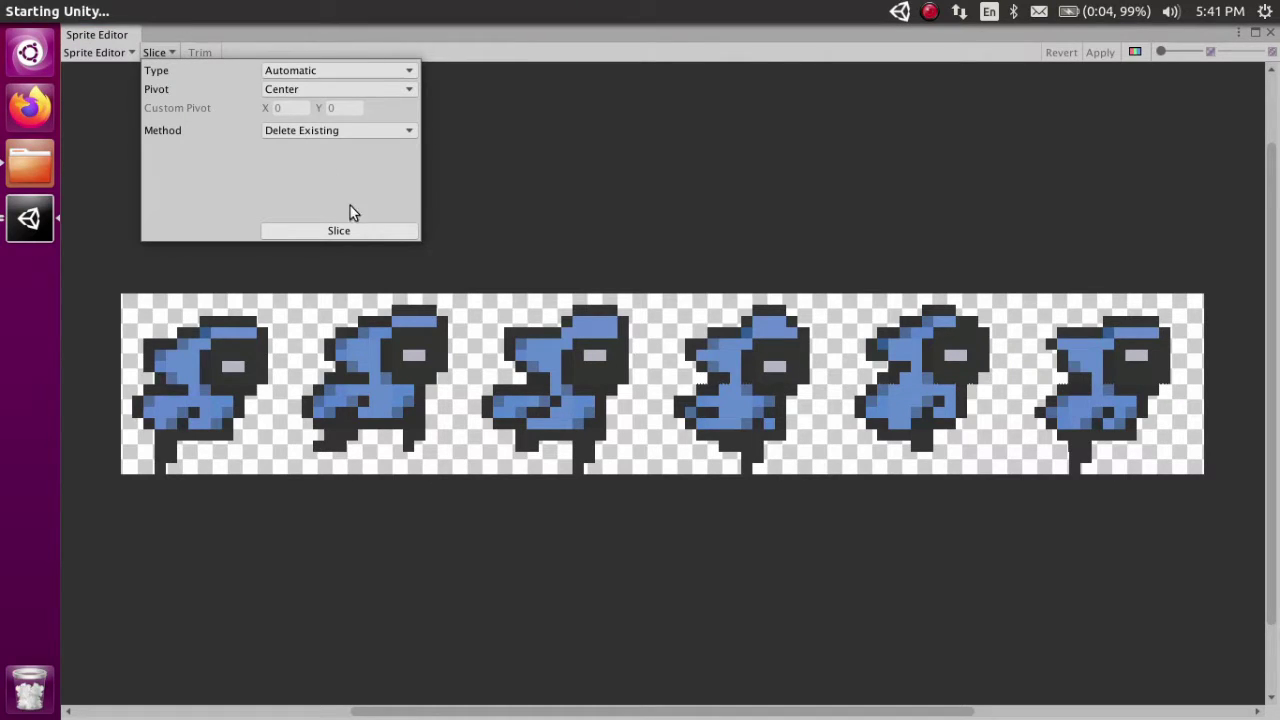
click(195, 270)
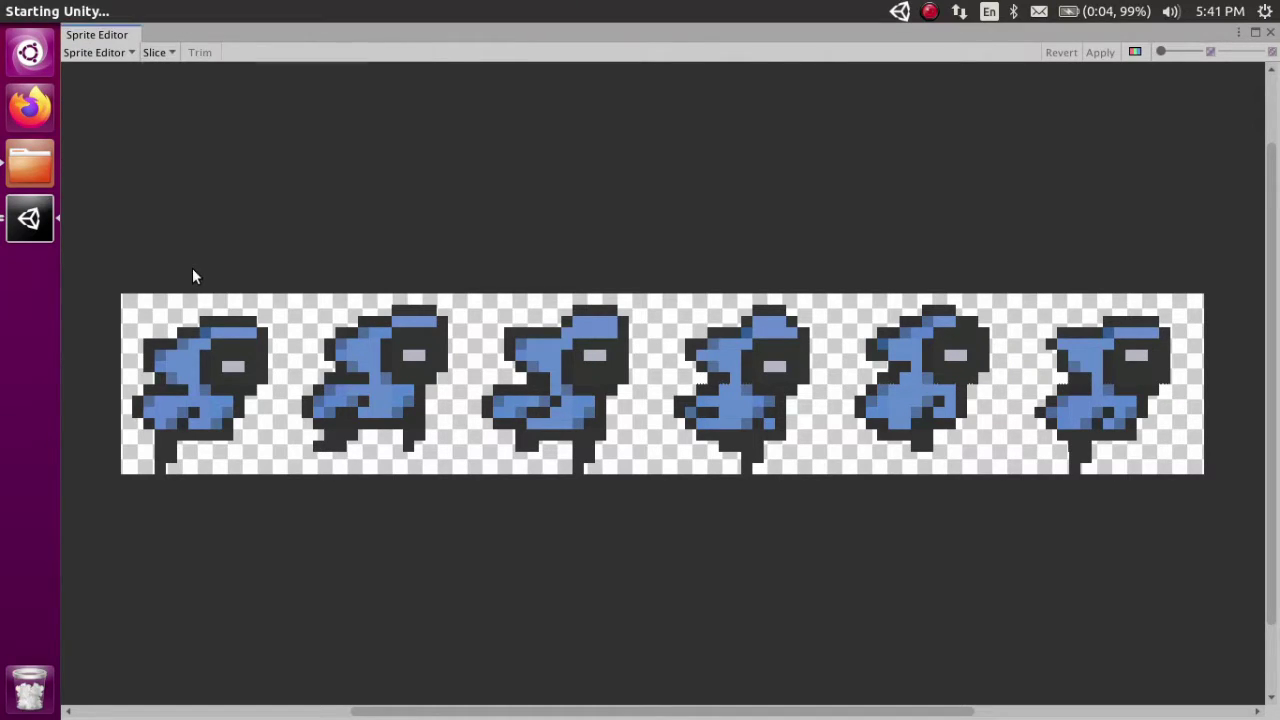
click(128, 300)
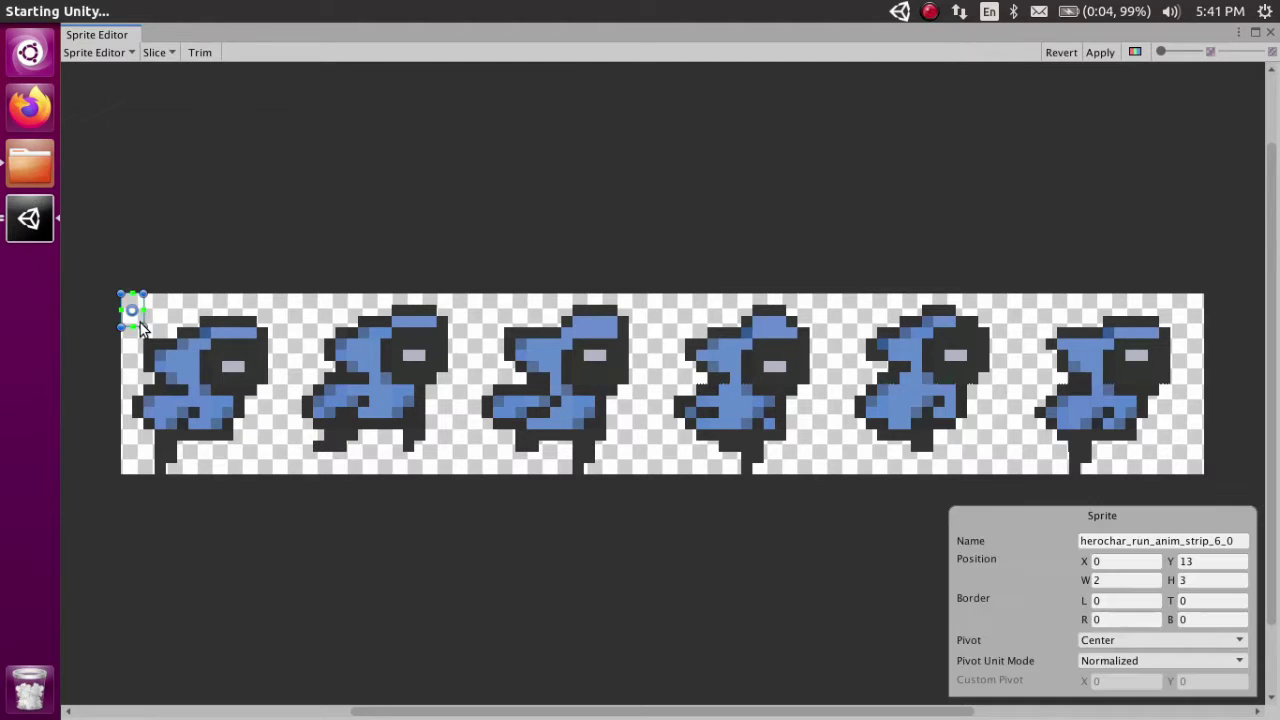
key(Delete)
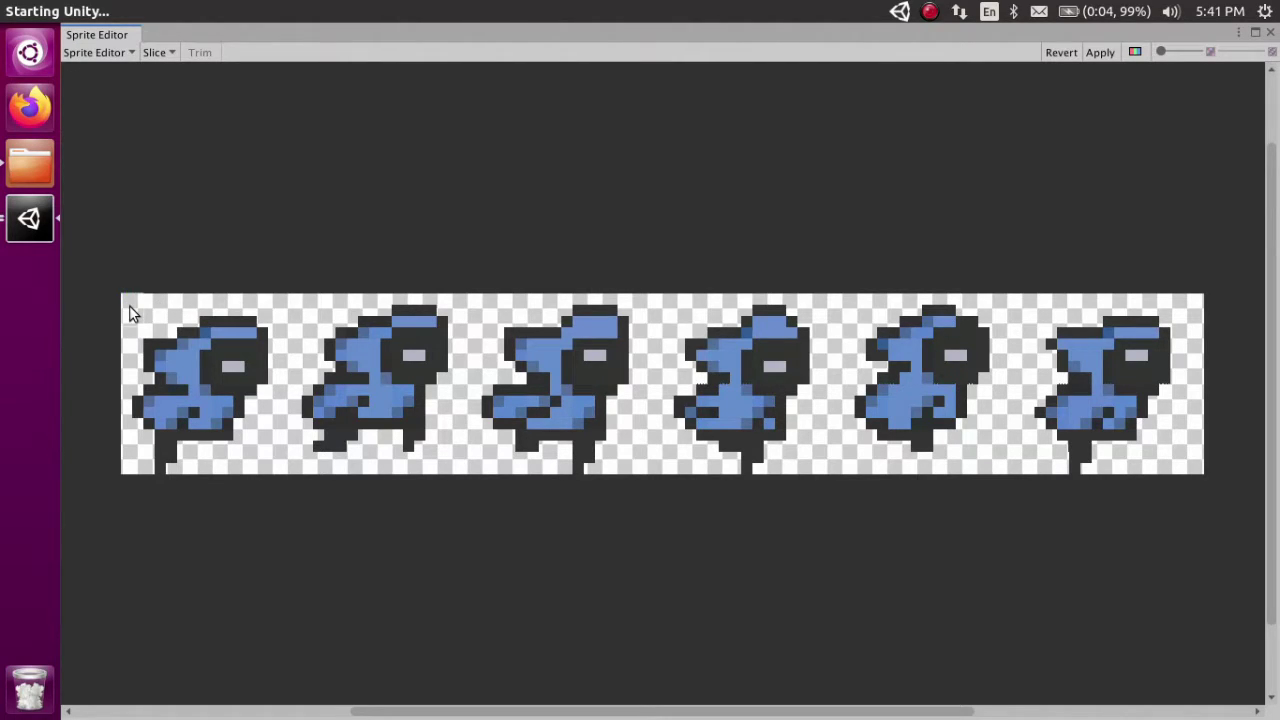
click(129, 305)
key(Delete)
drag(193, 335, 291, 475)
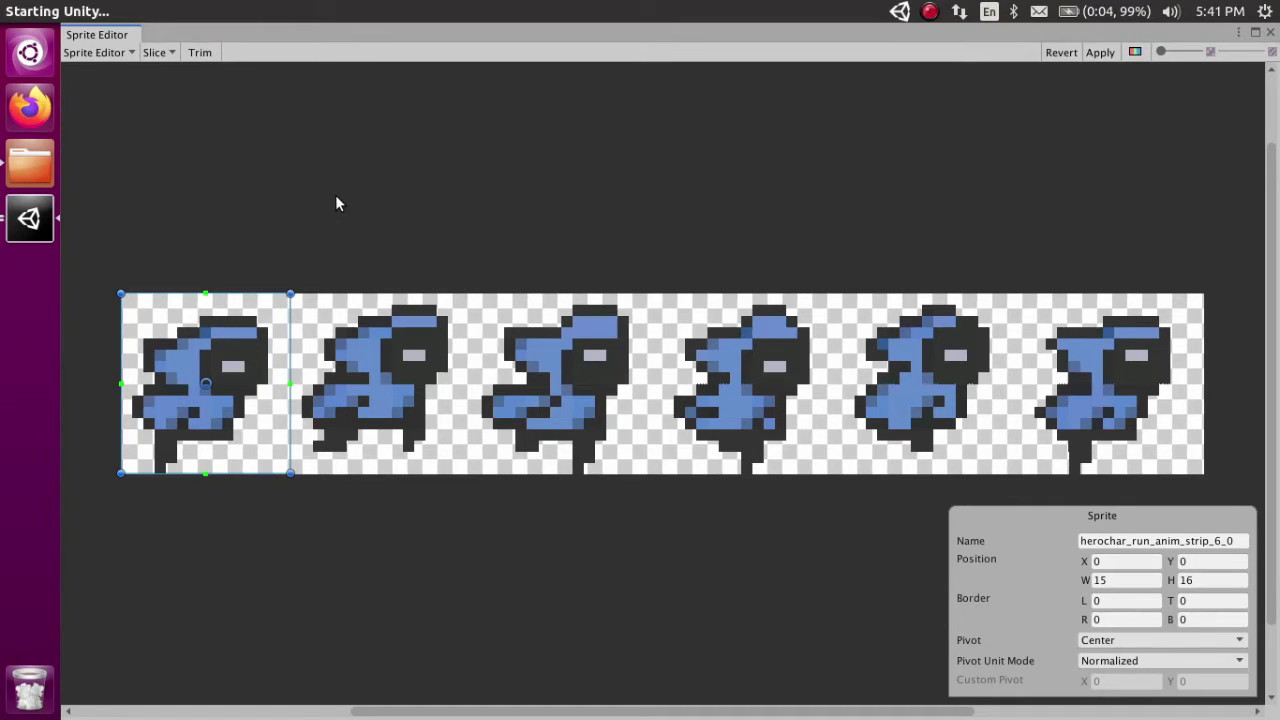
key(Delete)
Slice the sheet with Grid By Cell Size at 16 pixels.
click(167, 52)
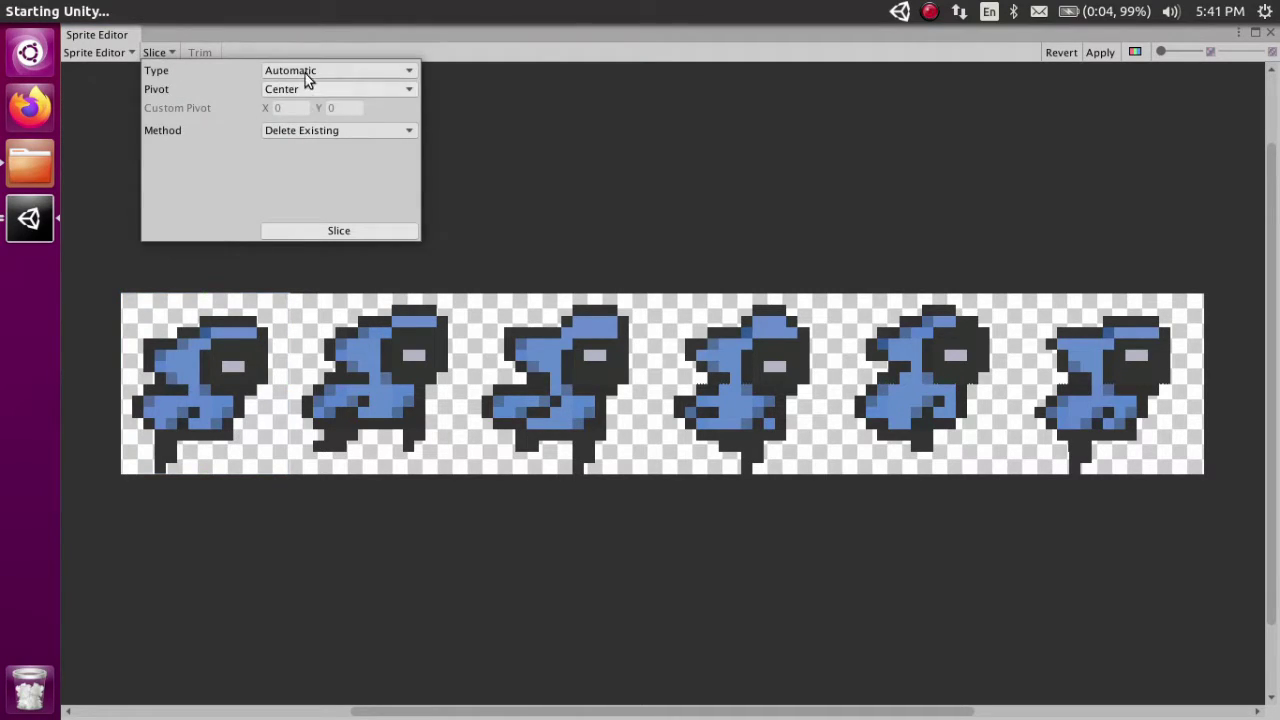
click(306, 71)
click(338, 118)
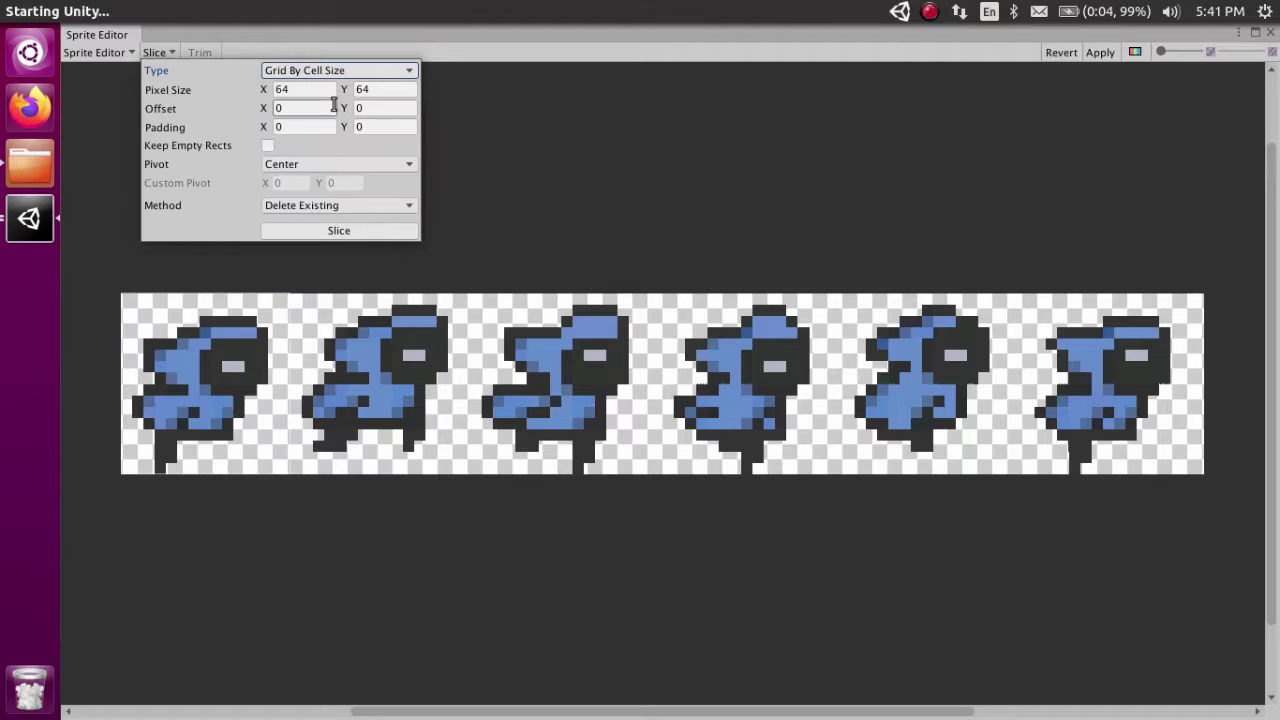
click(305, 90)
text(16)
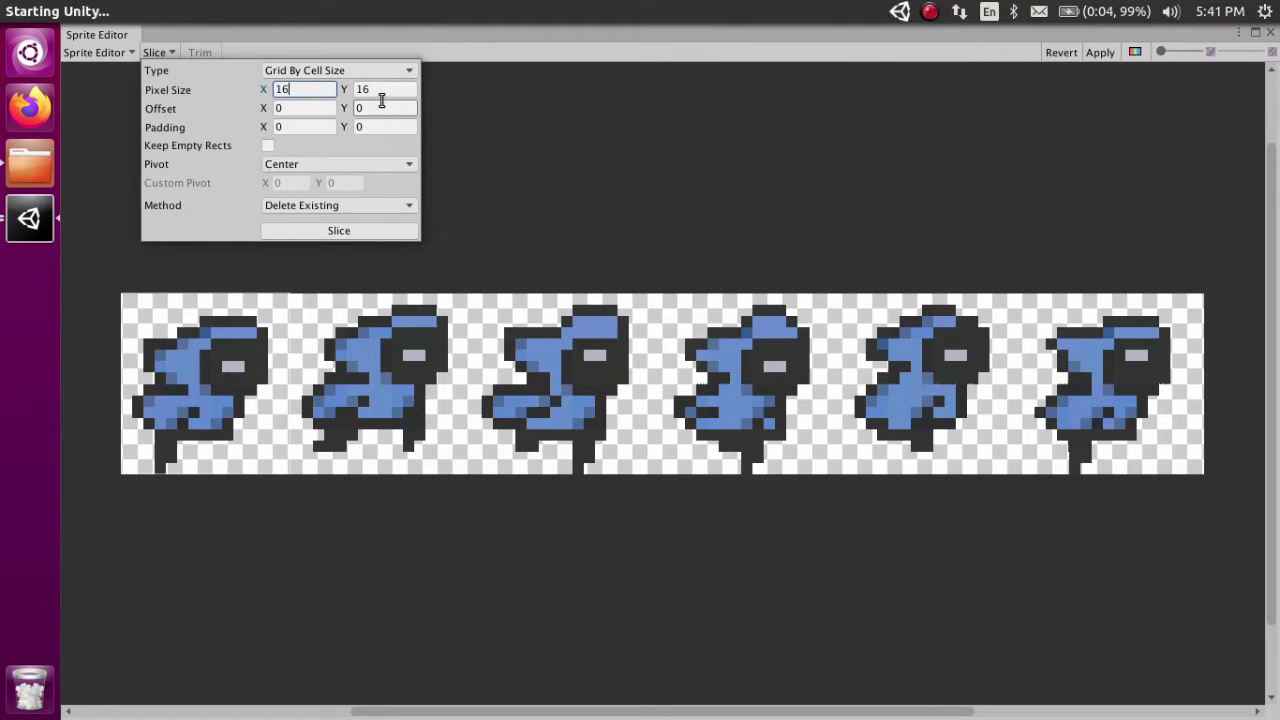
click(360, 231)
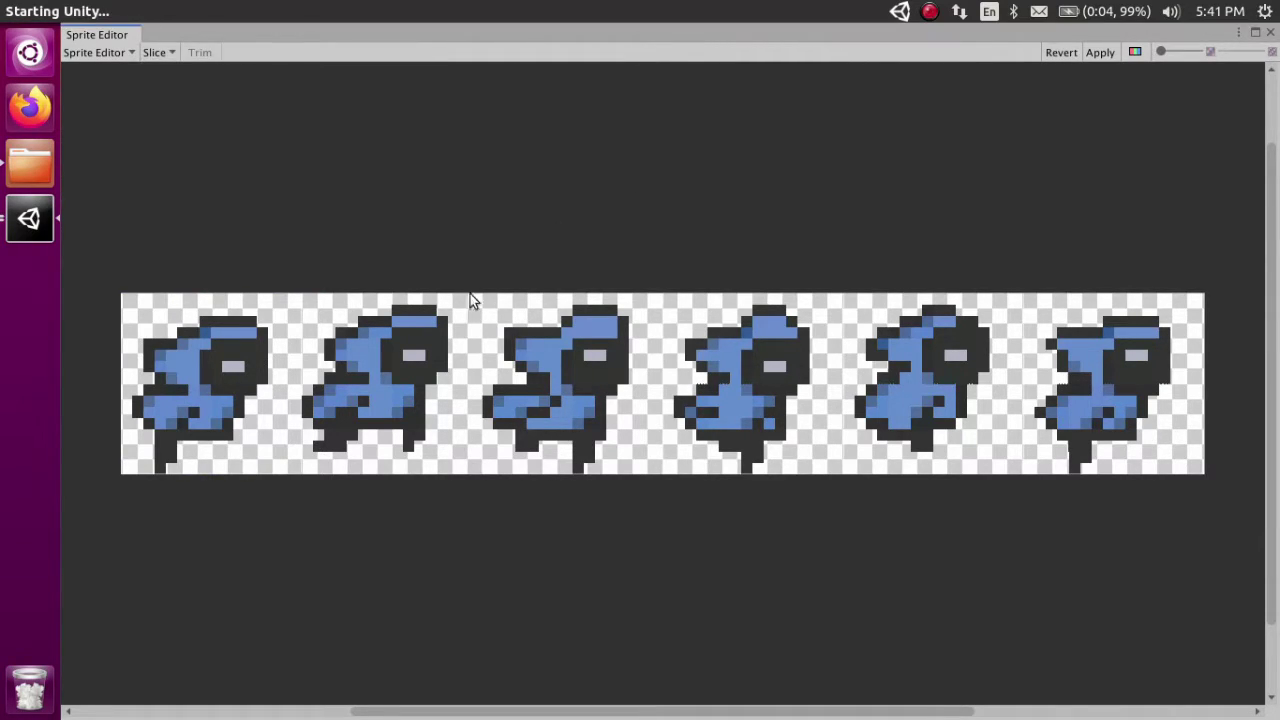
Check each of the six sliced frames and apply the slicing.
click(378, 375)
click(193, 375)
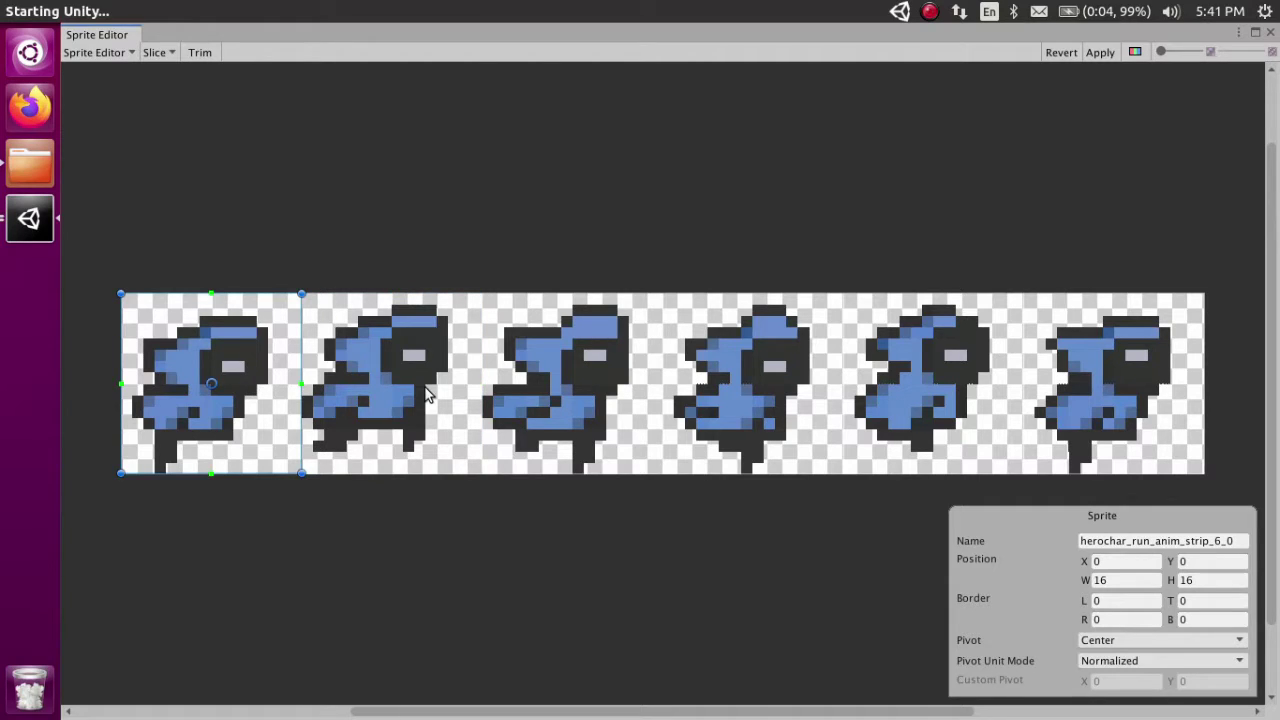
click(431, 393)
click(525, 393)
click(753, 388)
click(930, 388)
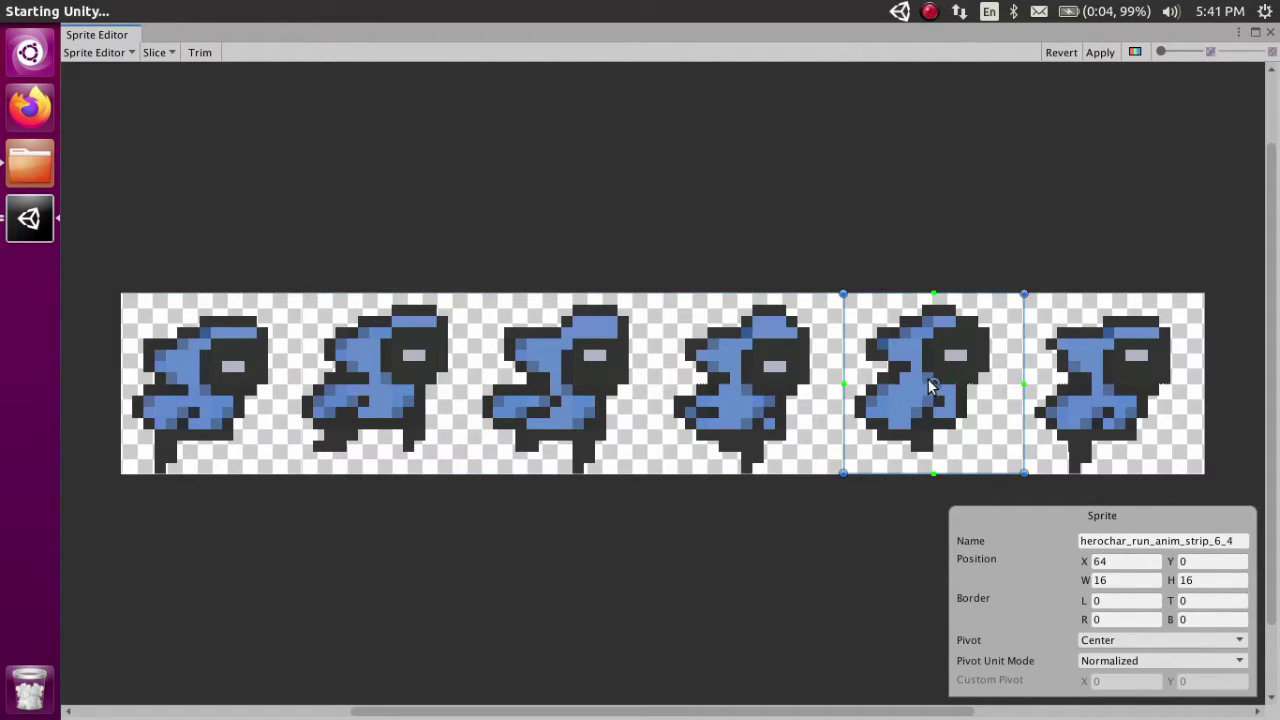
click(1108, 393)
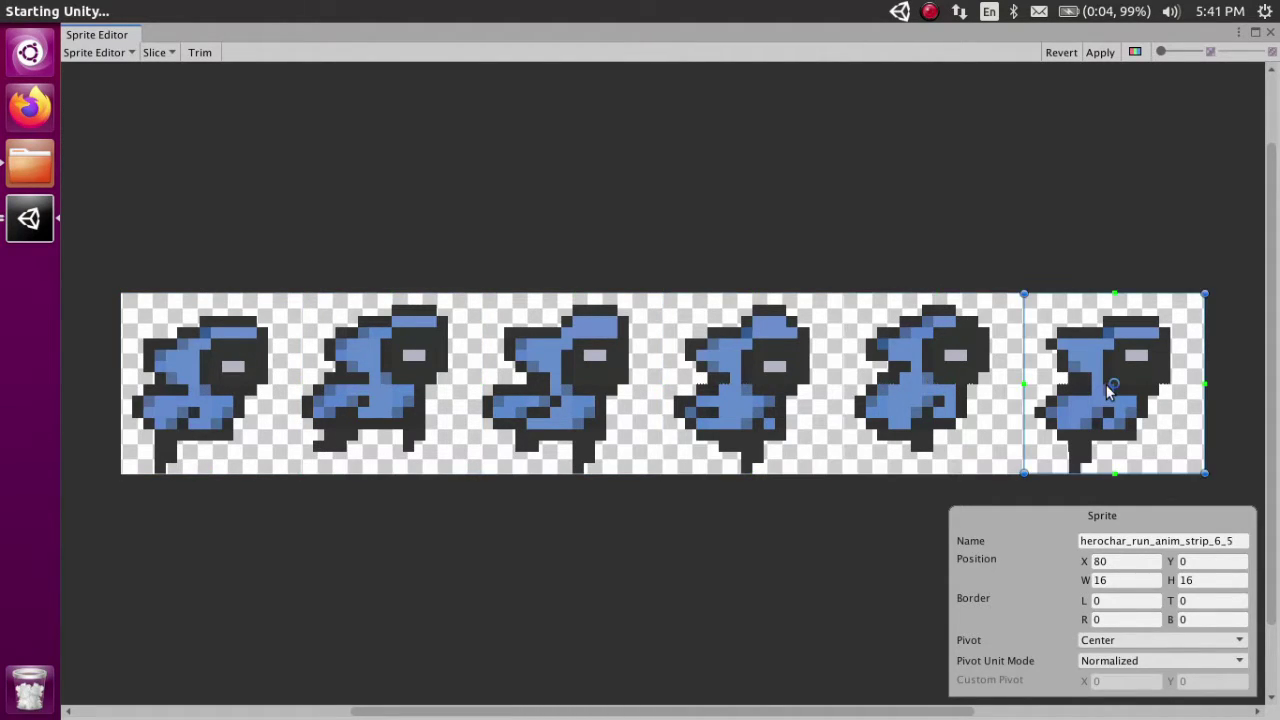
click(1102, 52)
Assign sub-sprite herochar_run_anim_strip_6_0 to the Player's Sprite Renderer Sprite field.
click(1269, 35)
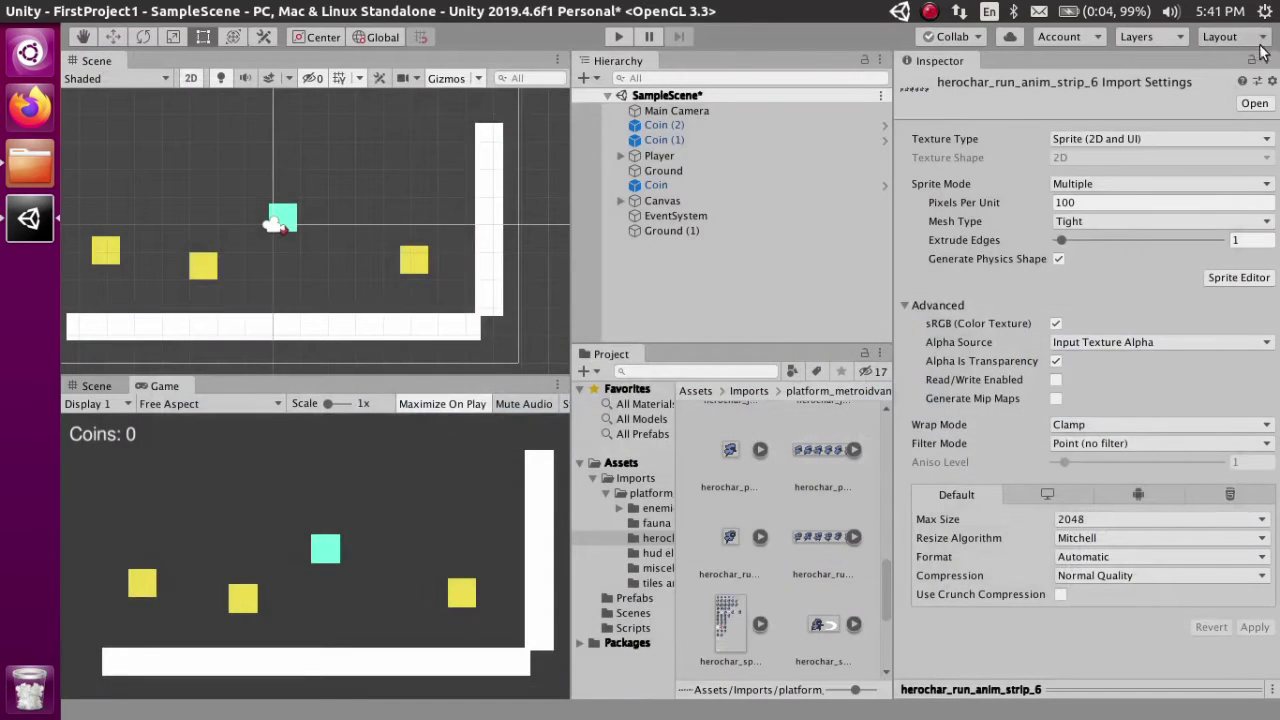
scroll(811, 585, up, 2)
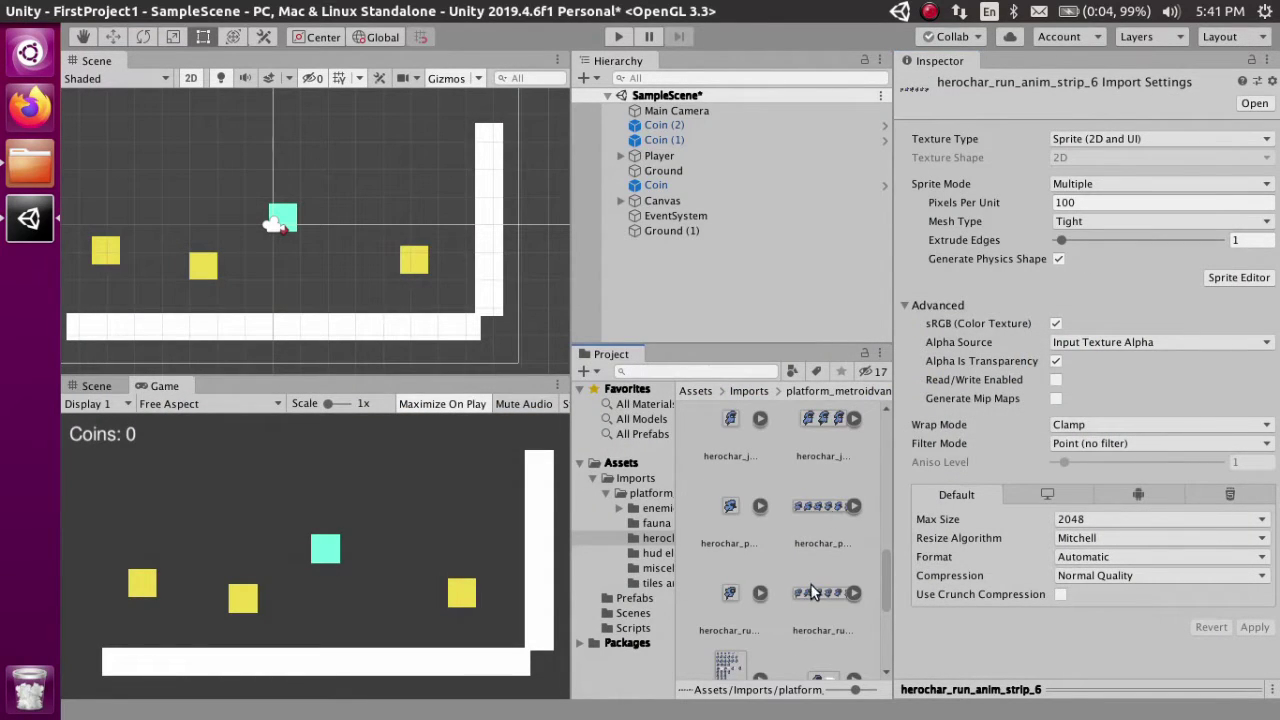
click(812, 584)
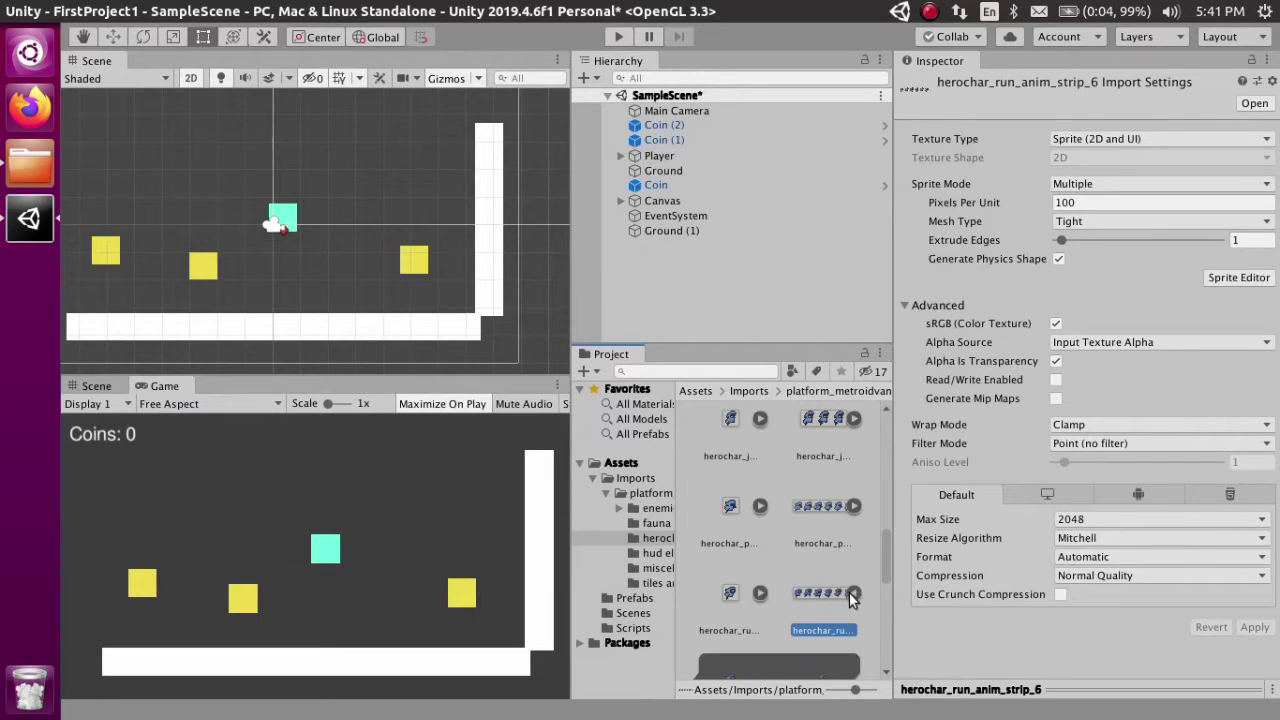
click(852, 593)
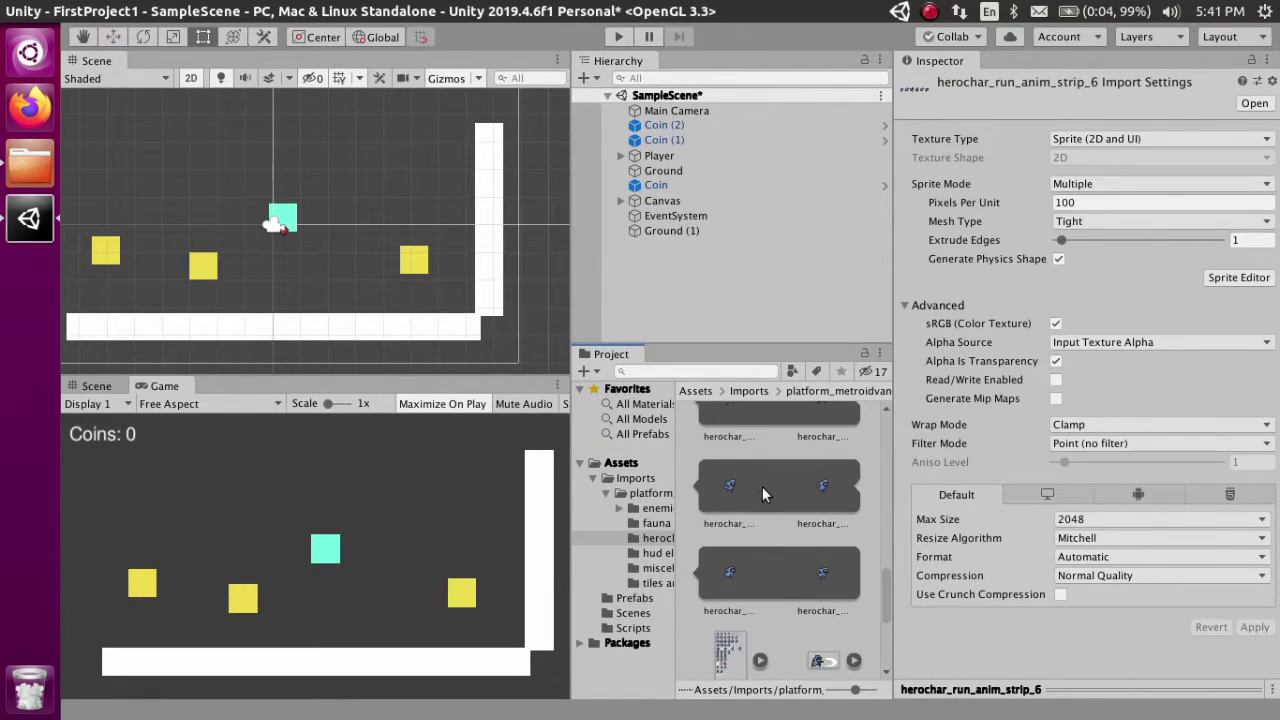
scroll(736, 484, up, 2)
click(737, 510)
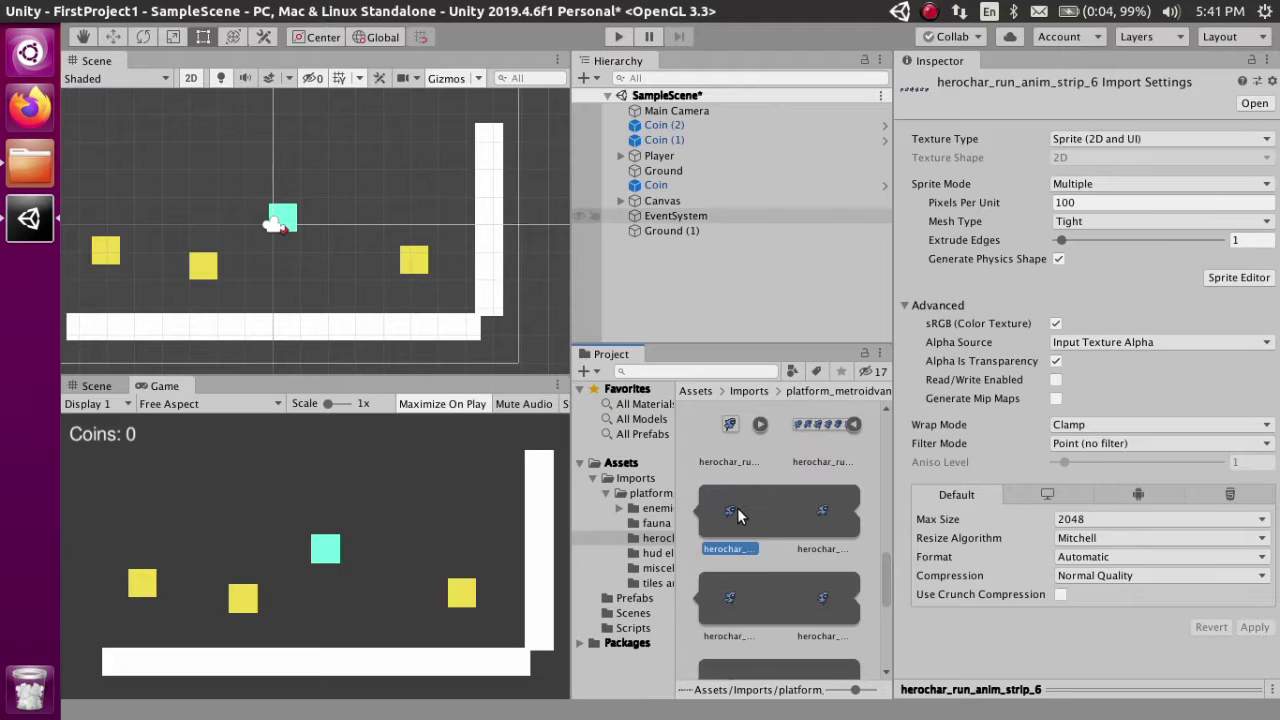
click(659, 156)
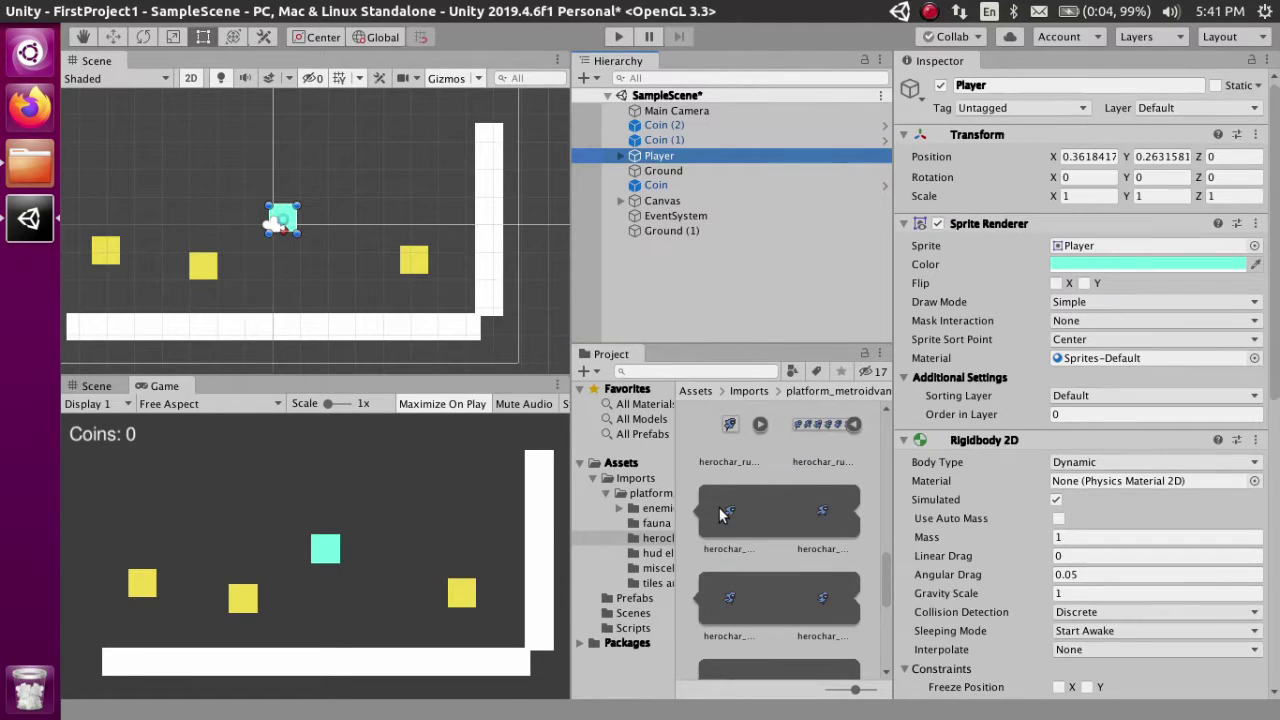
drag(725, 513, 1170, 242)
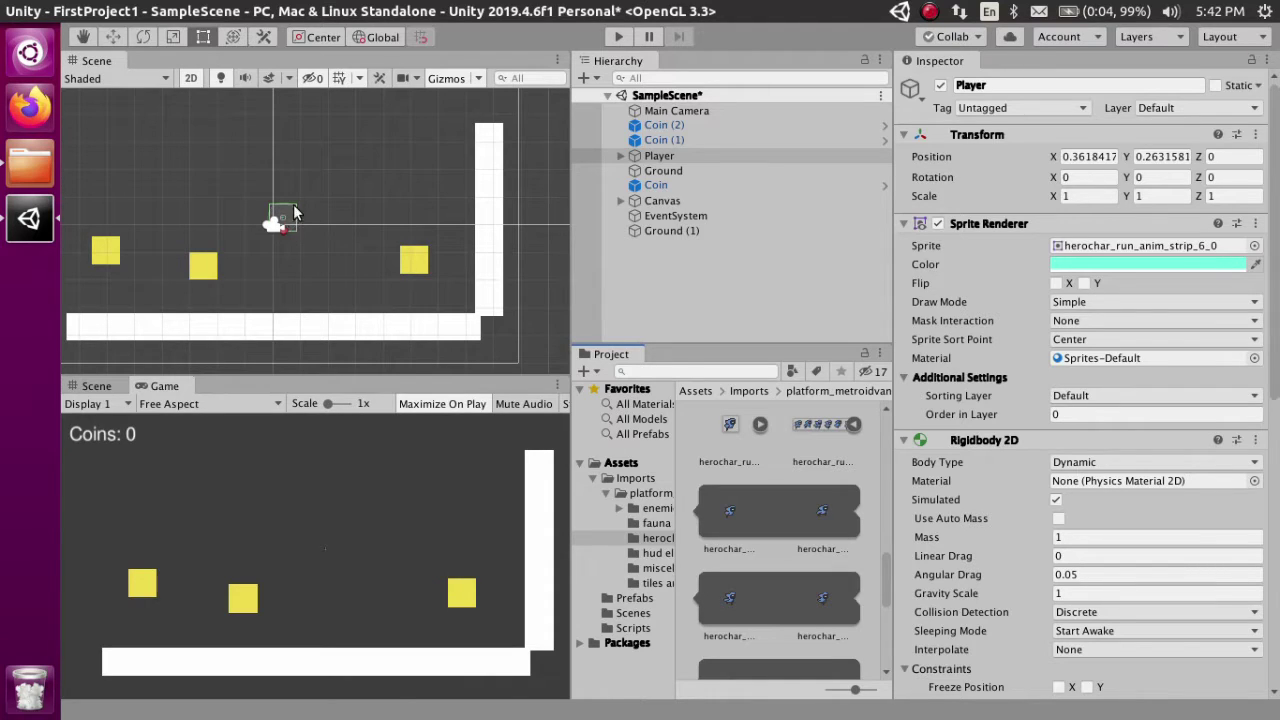
Set the run strip's Pixels Per Unit to 16, apply, and save the scene.
click(812, 435)
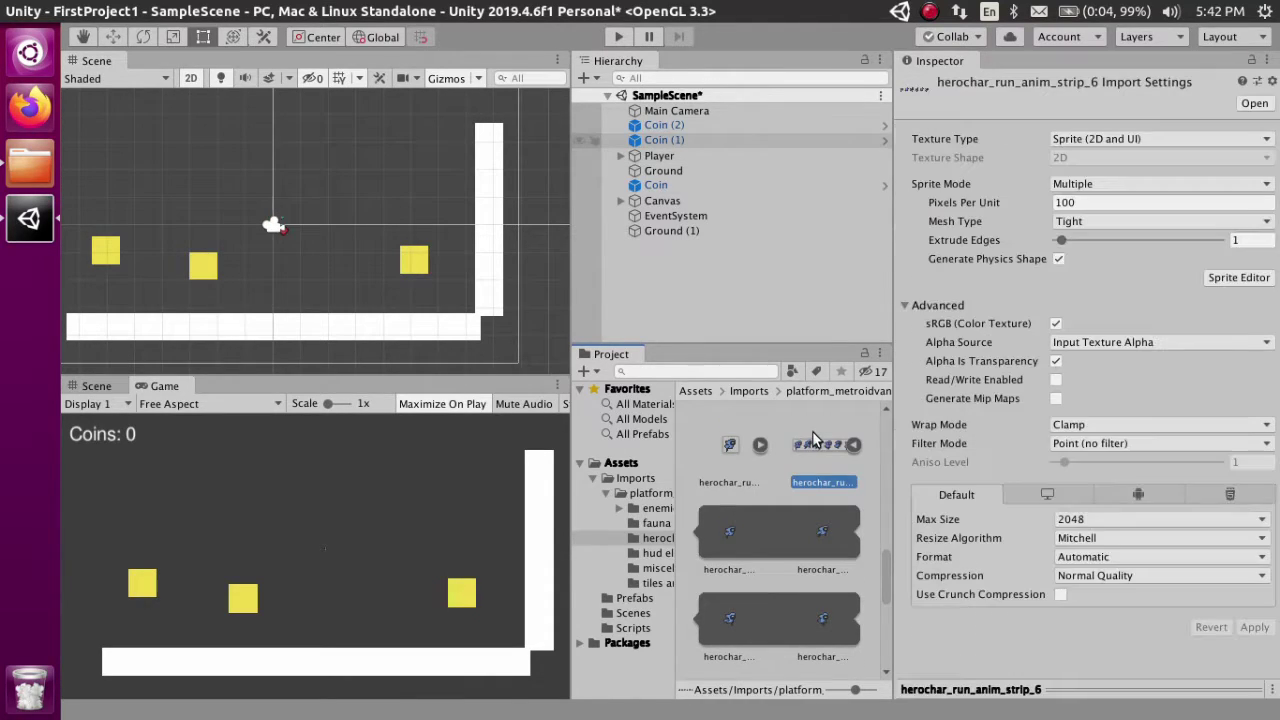
click(1105, 202)
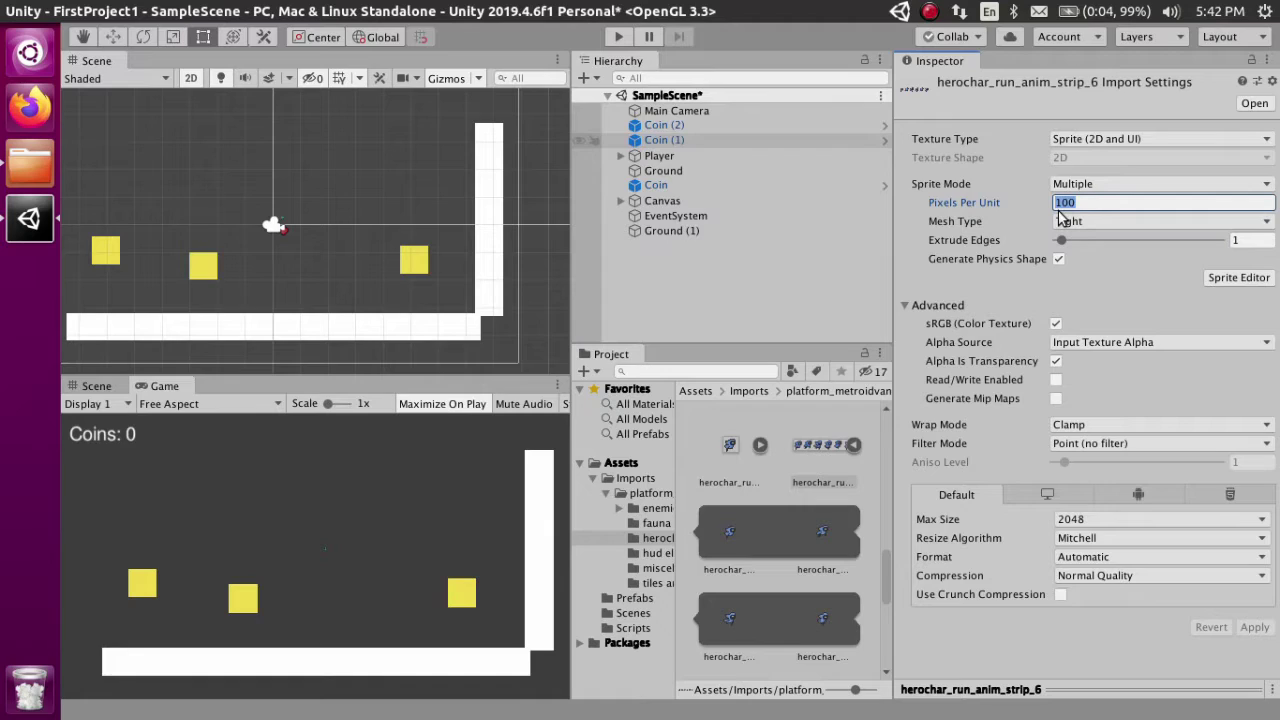
text(16)
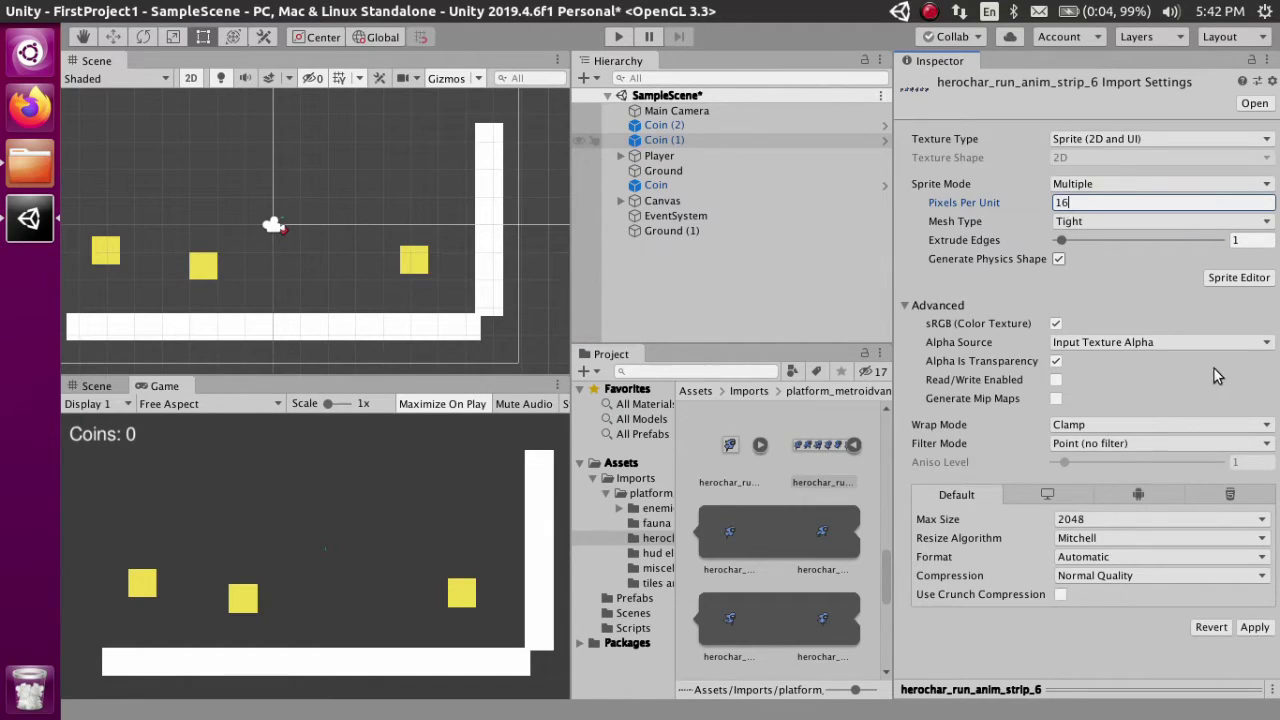
click(1254, 628)
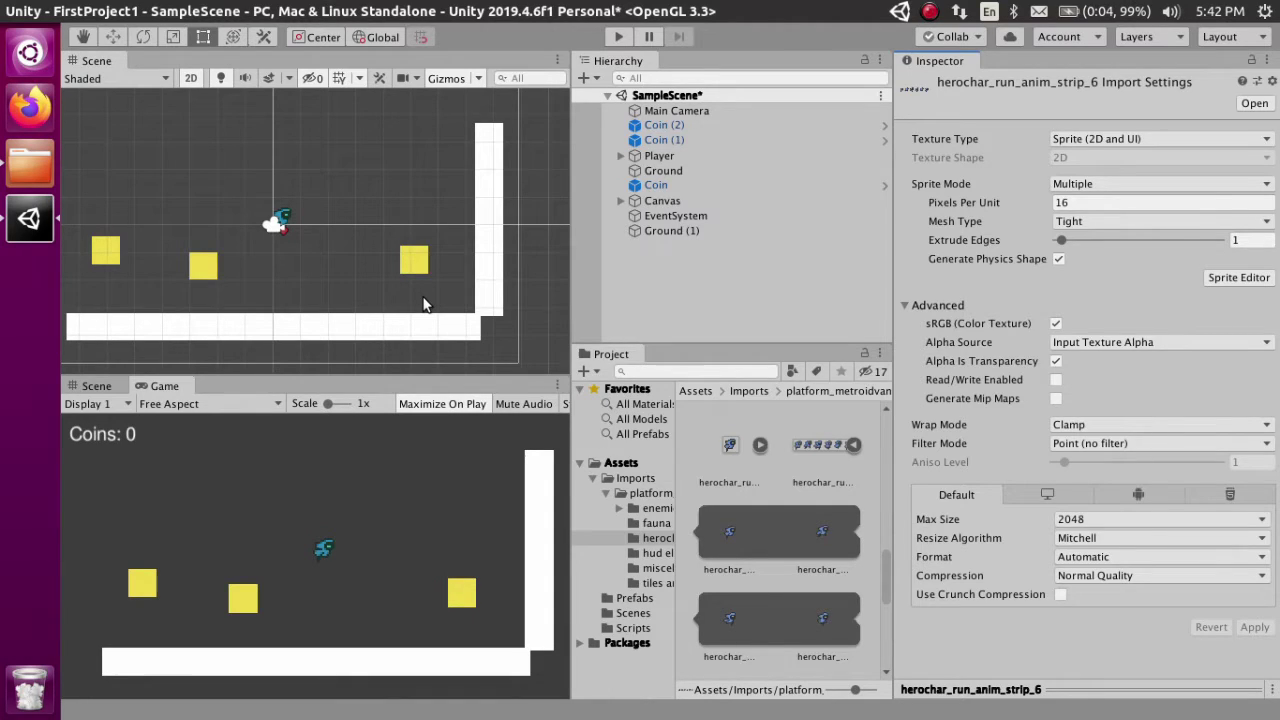
click(1177, 202)
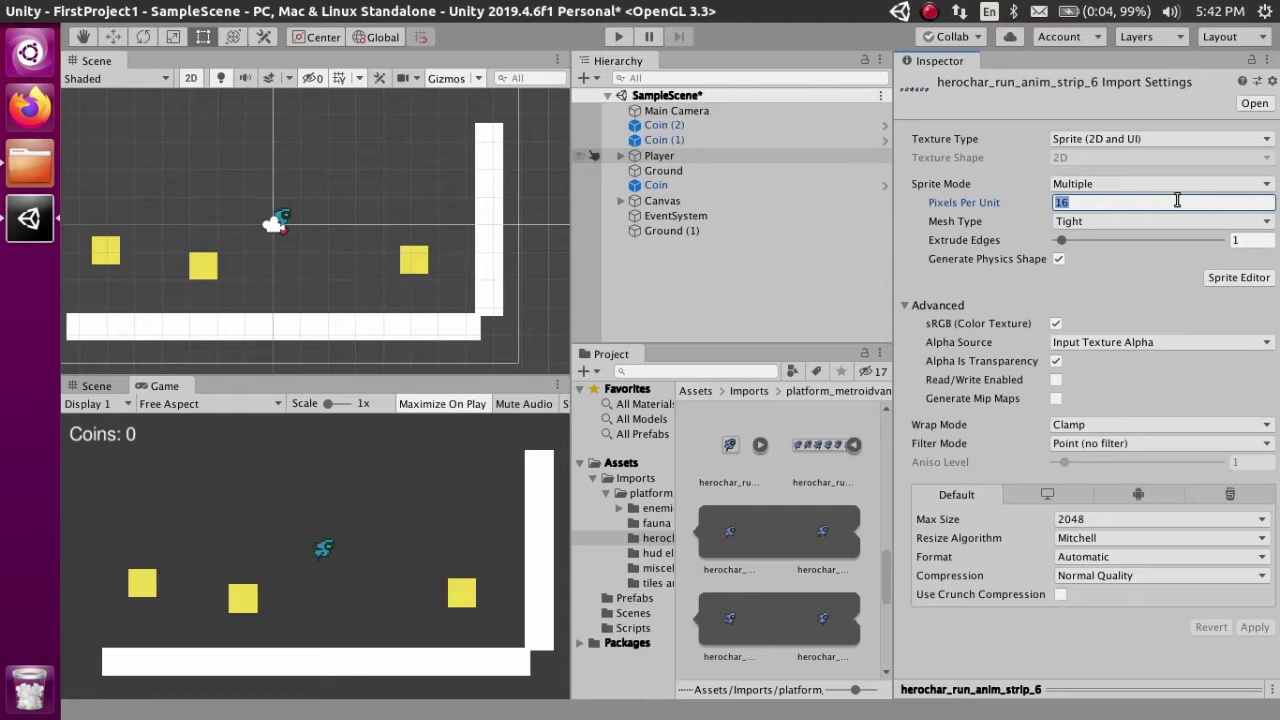
key(ctrl+s)
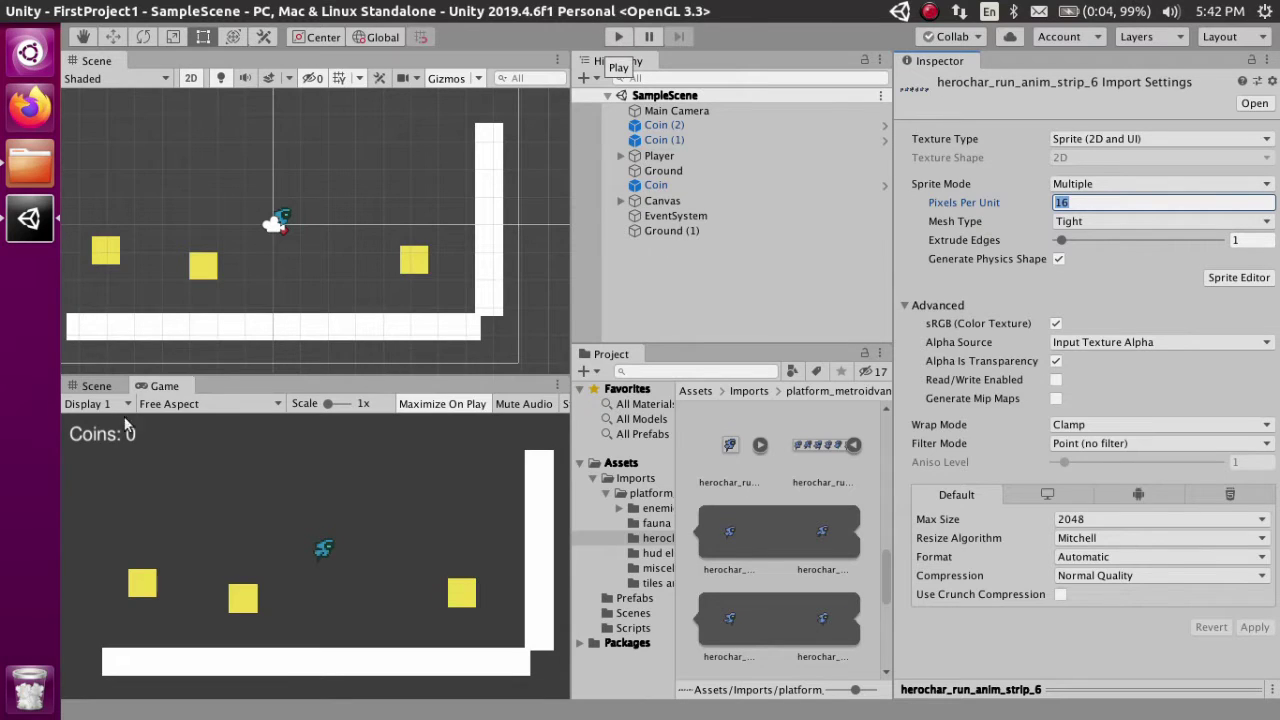
Focus the Game view and select the run strip's first frame.
click(164, 386)
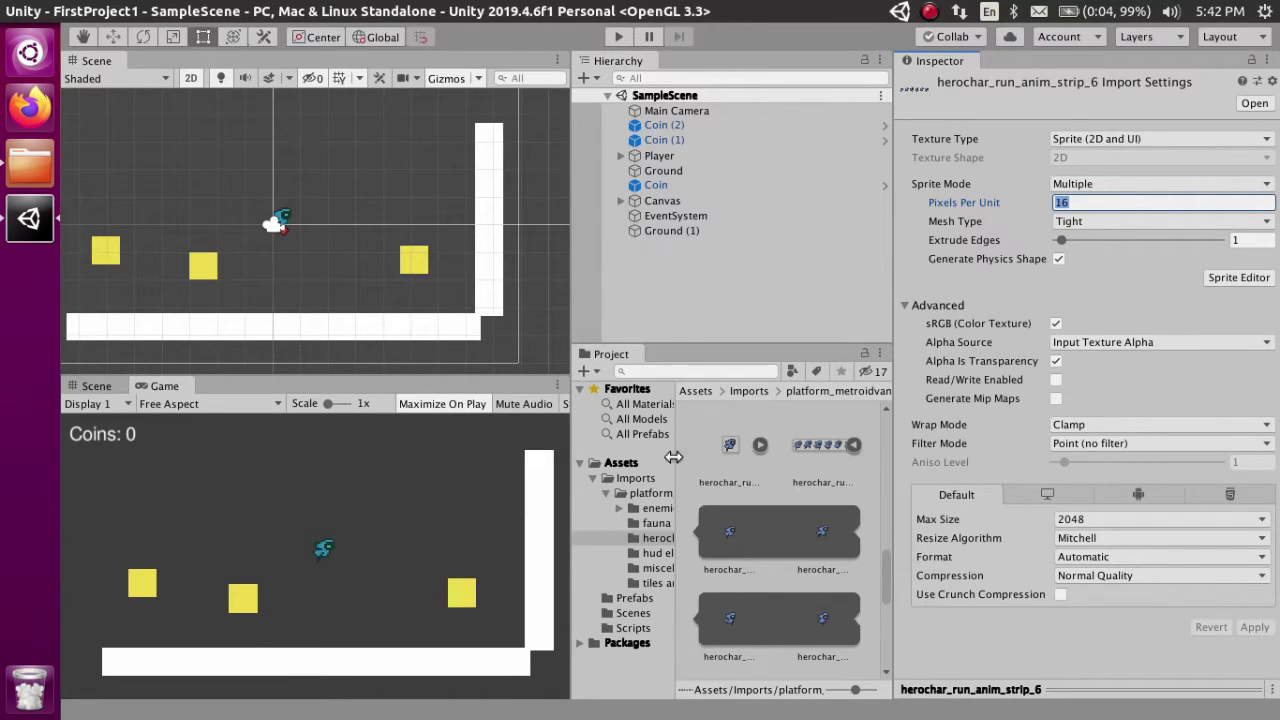
scroll(255, 265, up, 2)
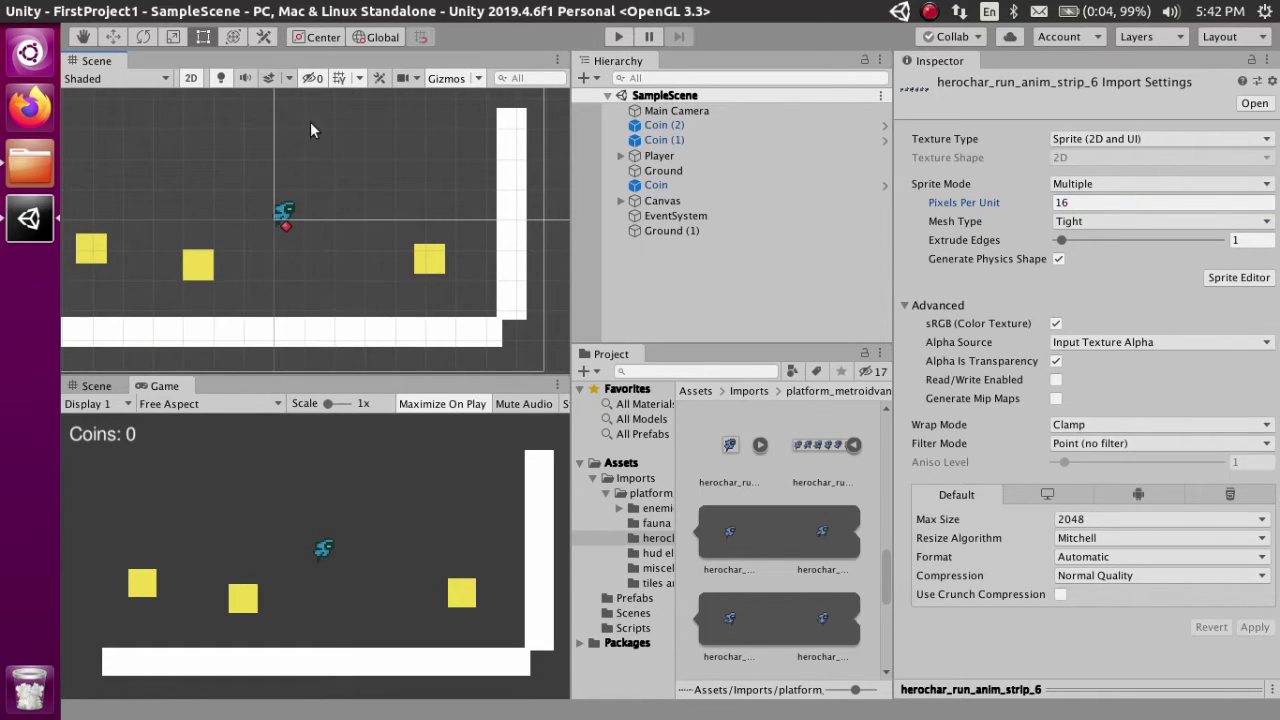
click(712, 537)
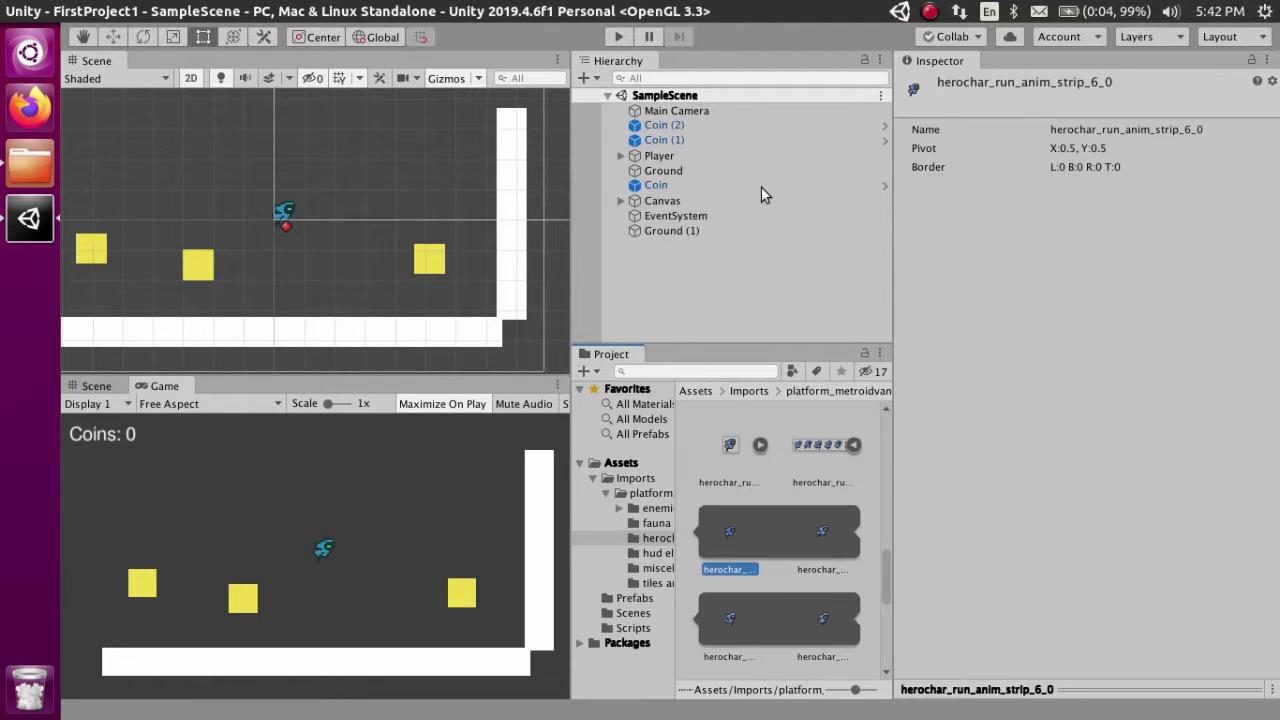
Select Player and close the duplicate lower Scene tab.
click(687, 155)
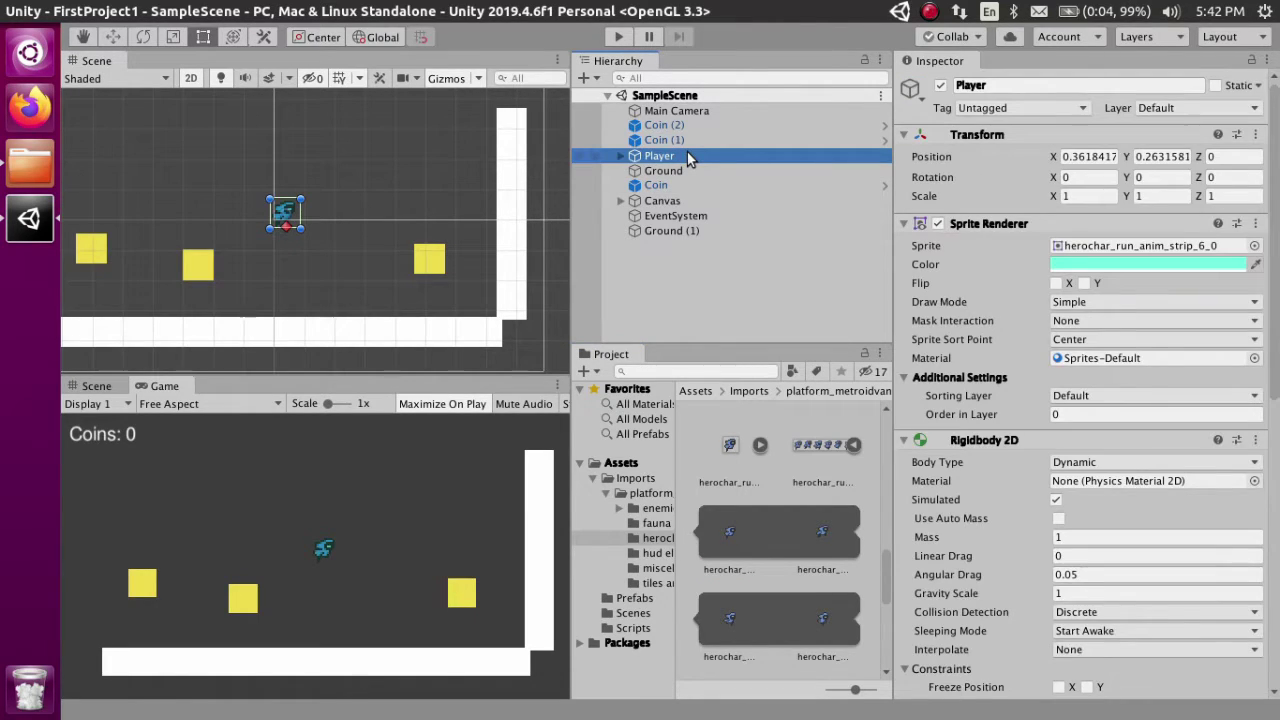
right_click(93, 386)
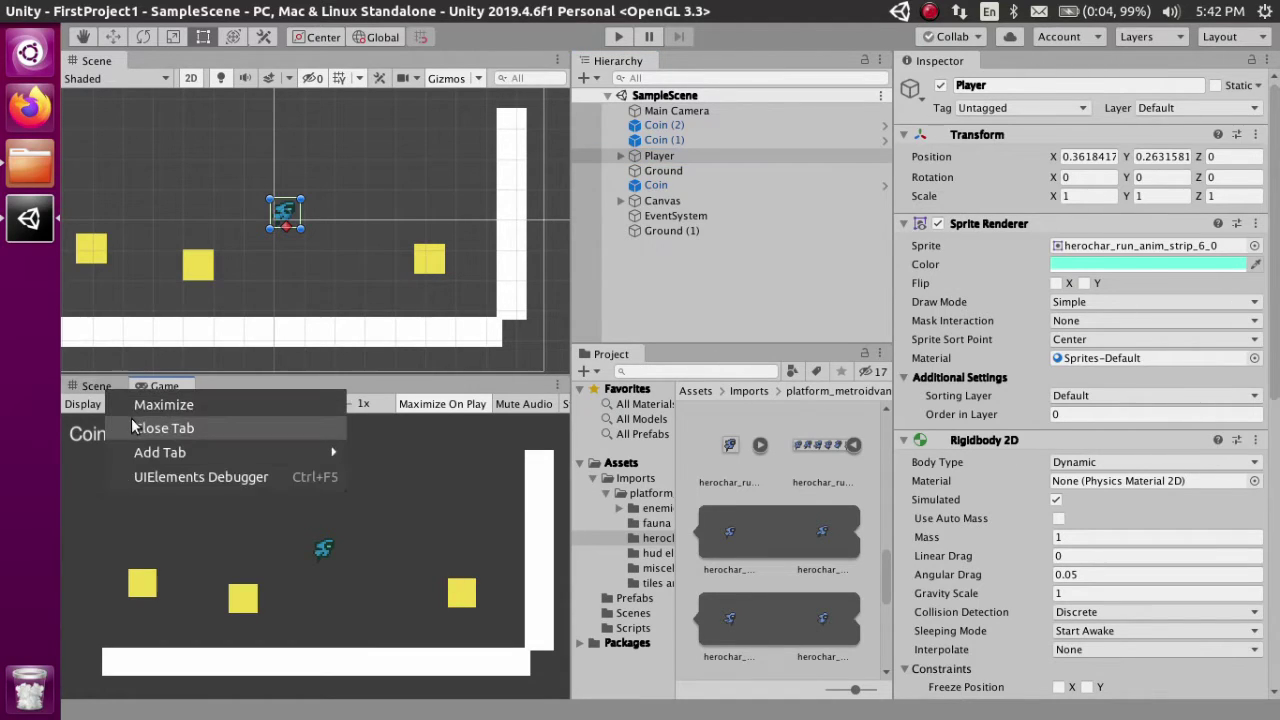
click(160, 430)
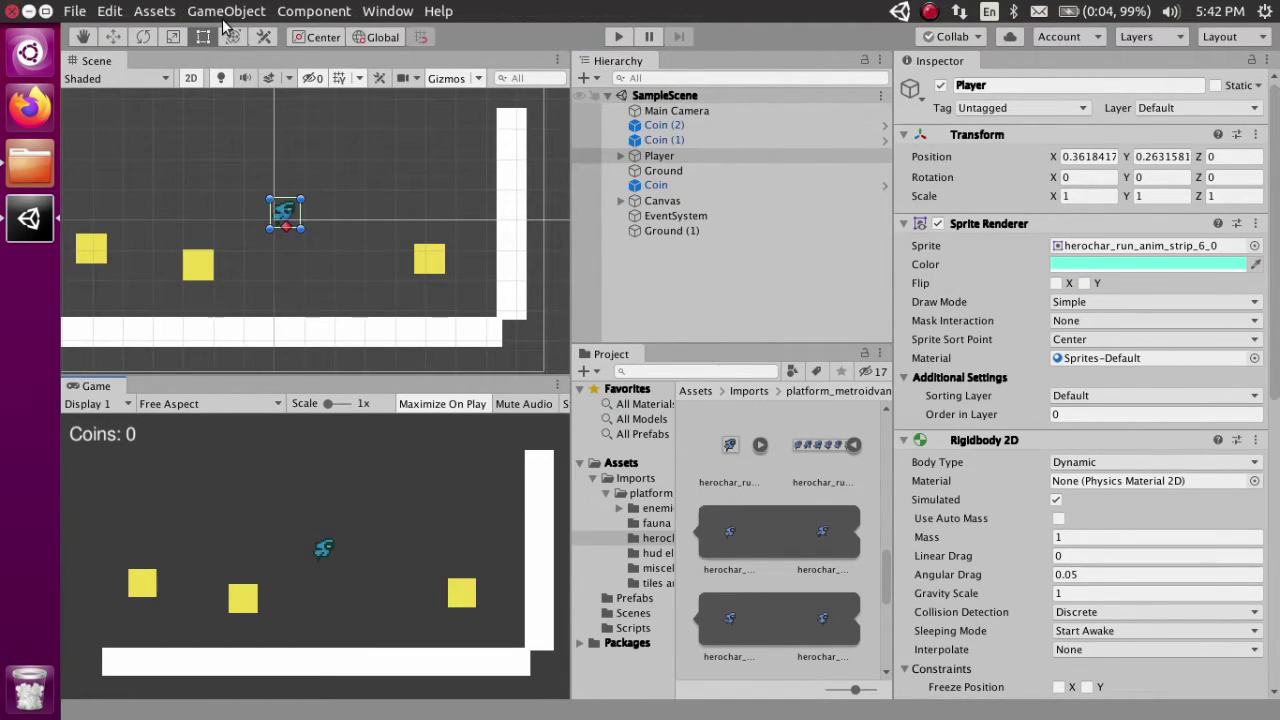
Open the Animation editor from Window > Animation > Animation.
click(375, 10)
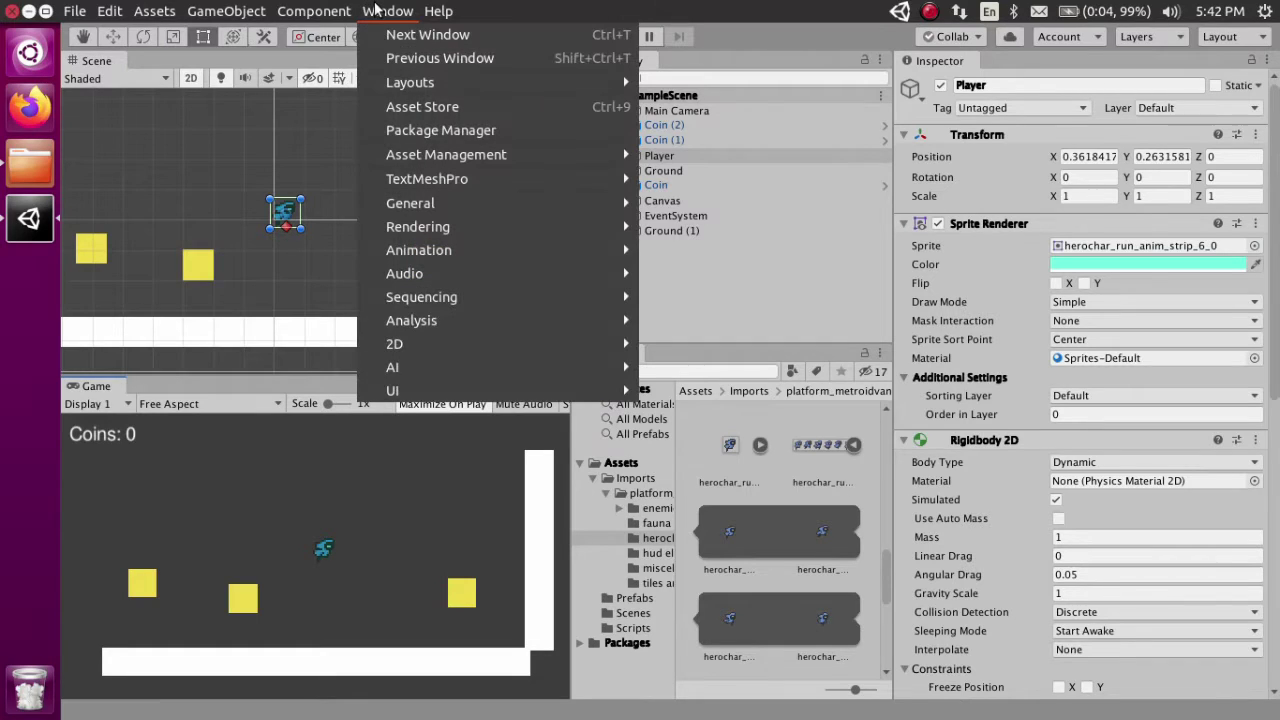
mouse_move(458, 347)
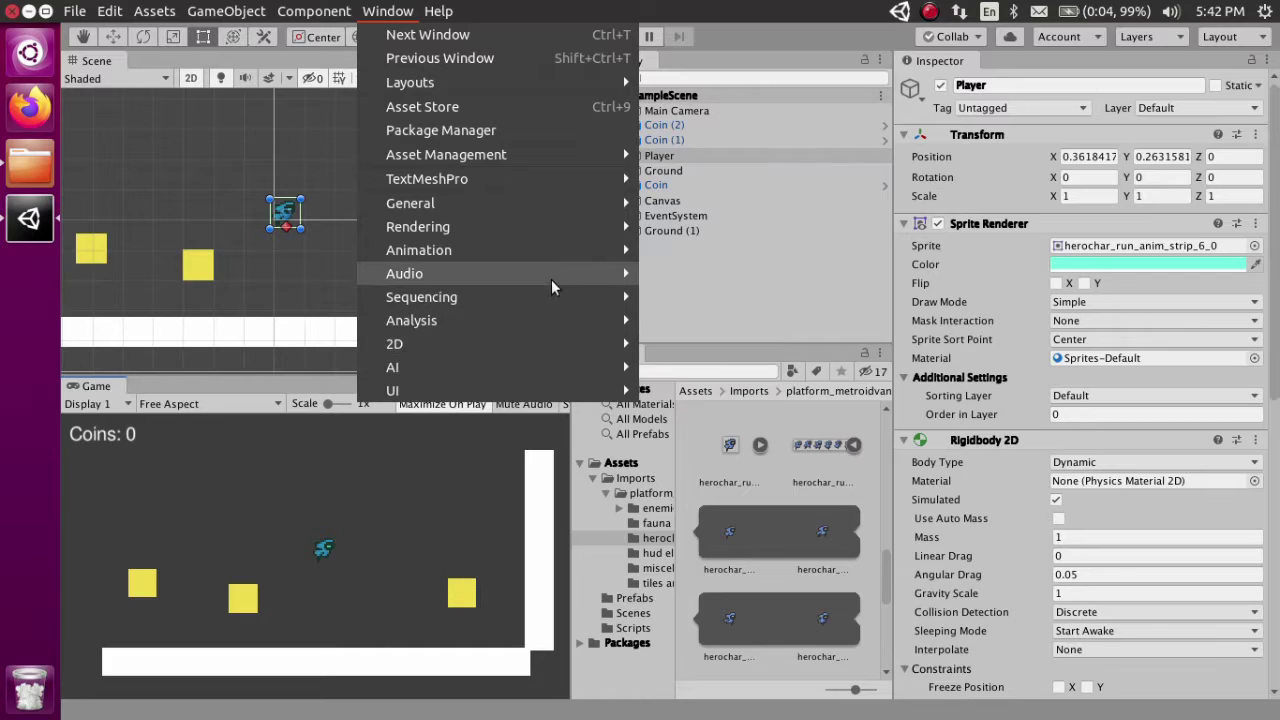
mouse_move(560, 255)
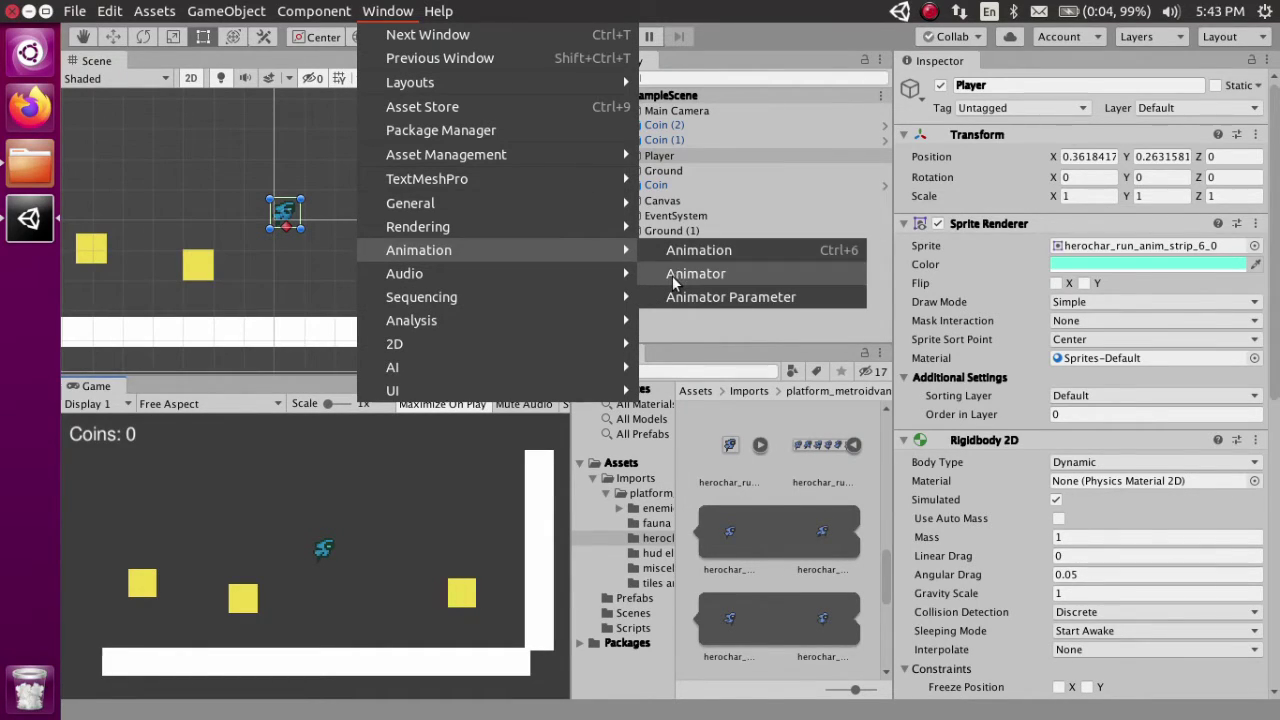
click(696, 251)
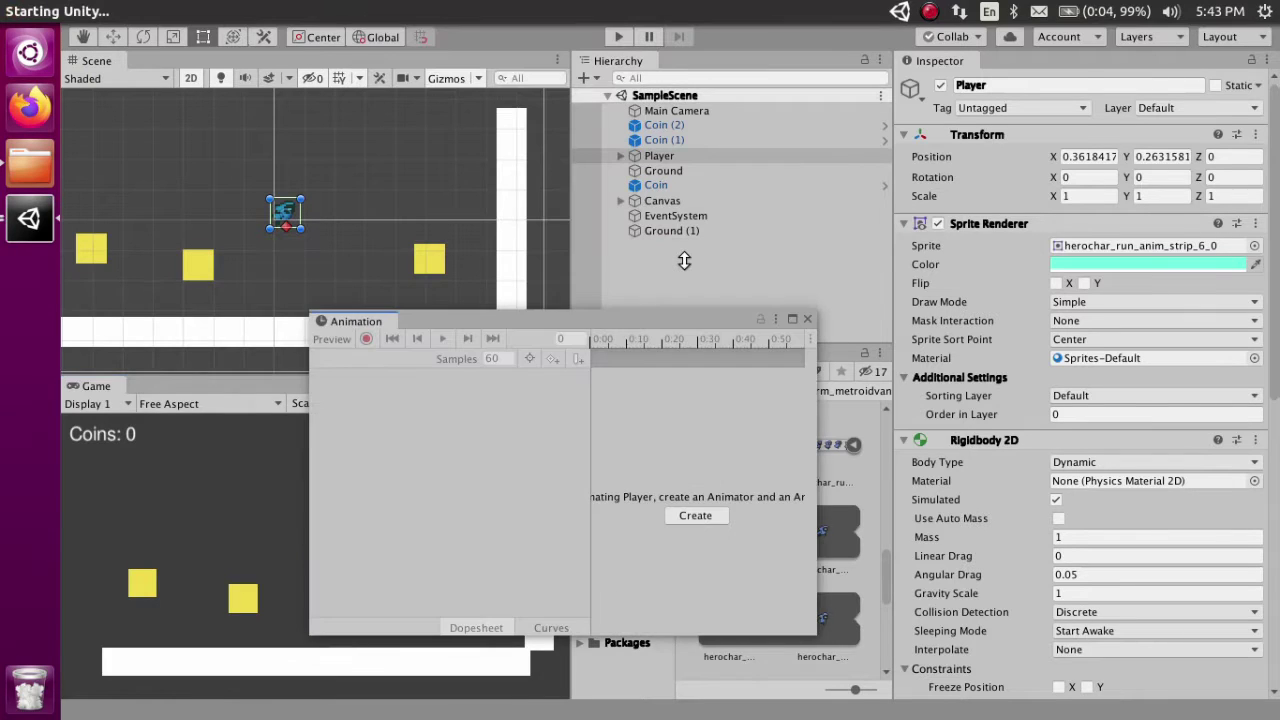
Dock the Animation window beside Game, collapse Player Movement, and start a new clip.
drag(466, 320, 151, 385)
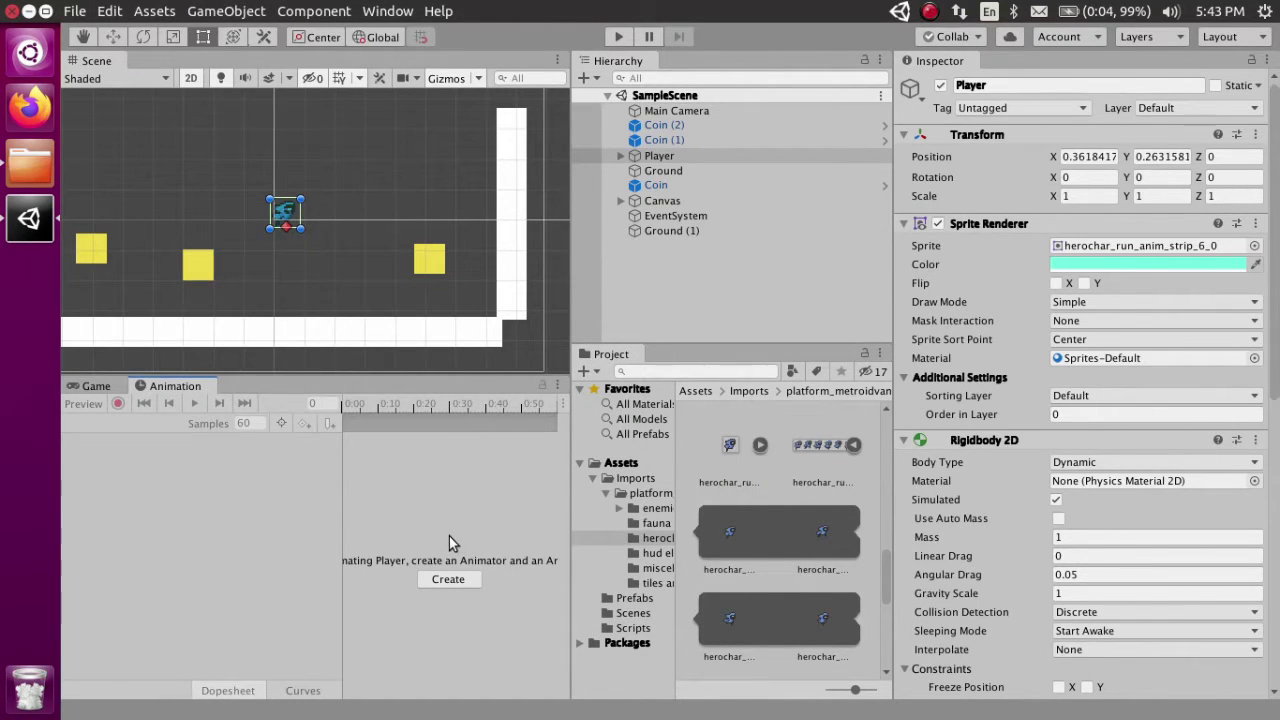
scroll(1065, 336, down, 10)
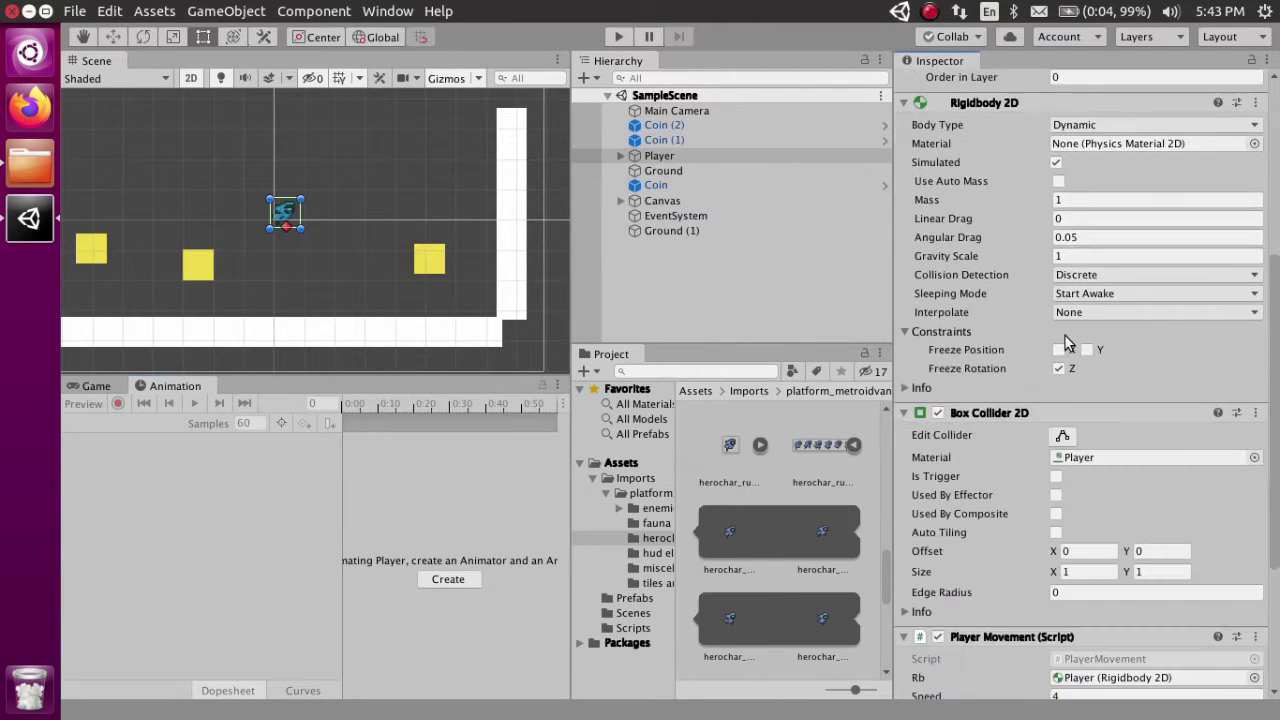
click(906, 411)
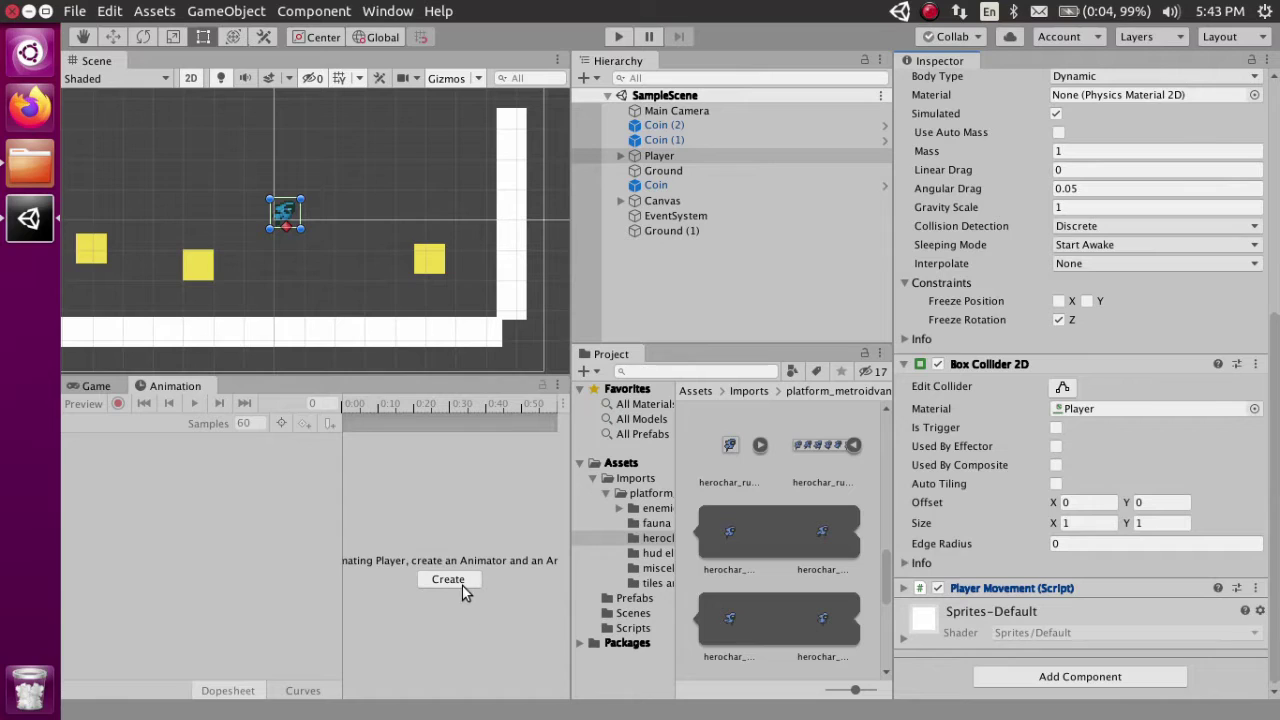
click(448, 580)
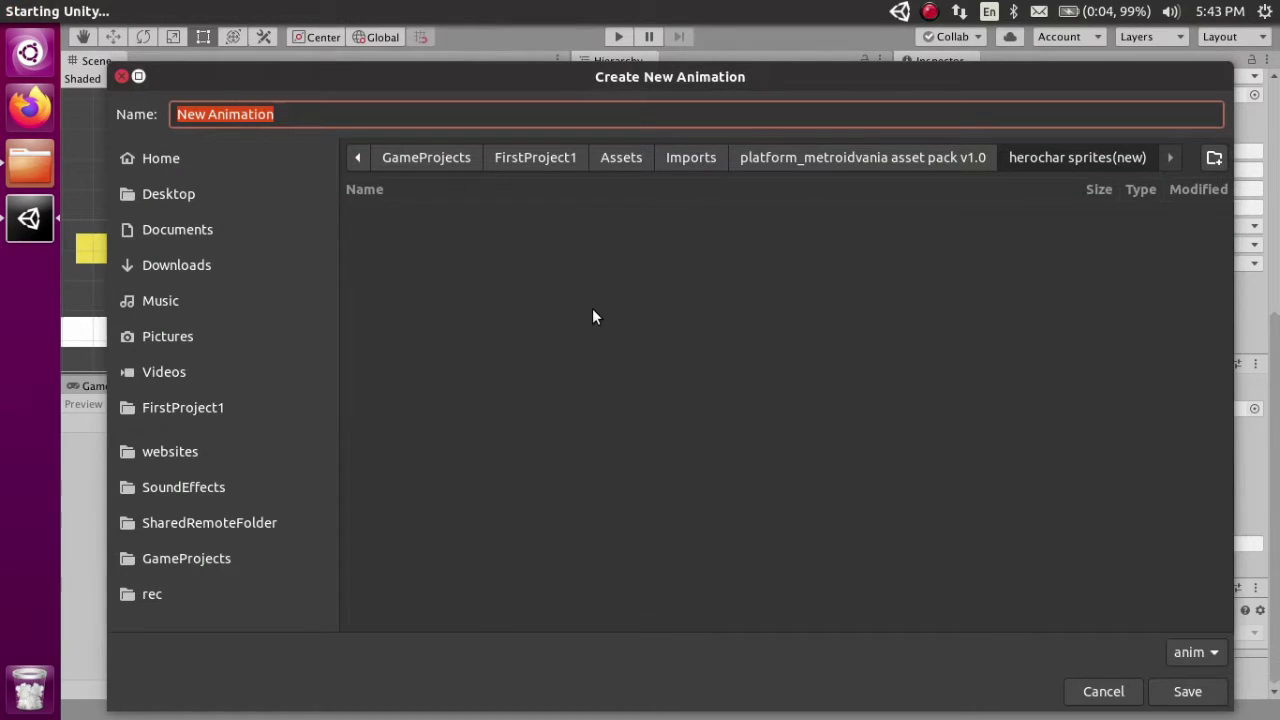
Create an Animations folder under Assets with a Player folder inside it.
click(592, 316)
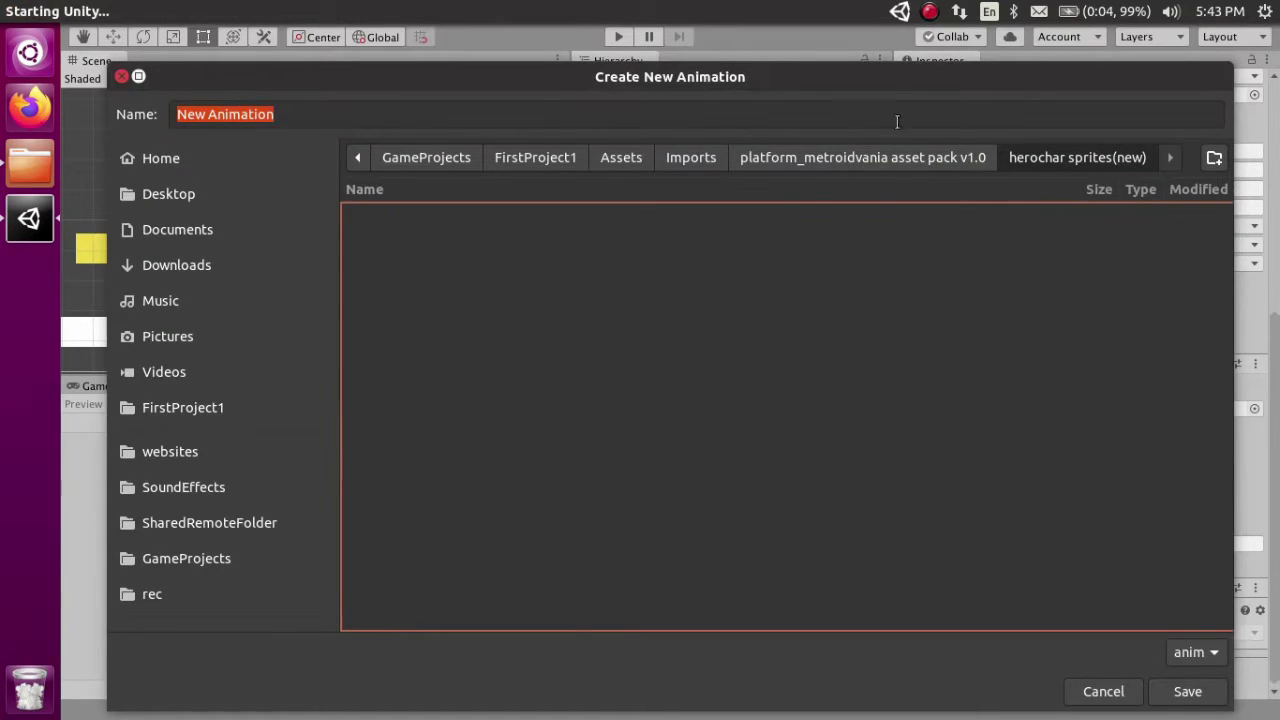
click(638, 160)
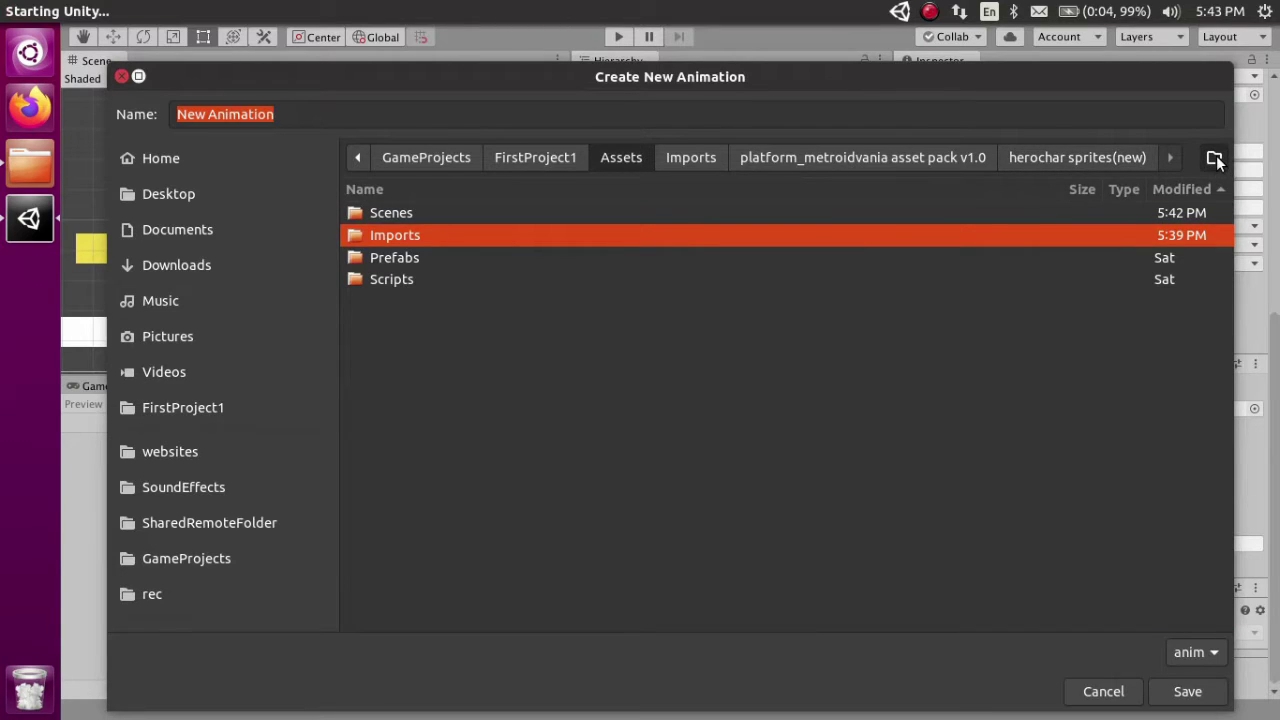
click(1215, 157)
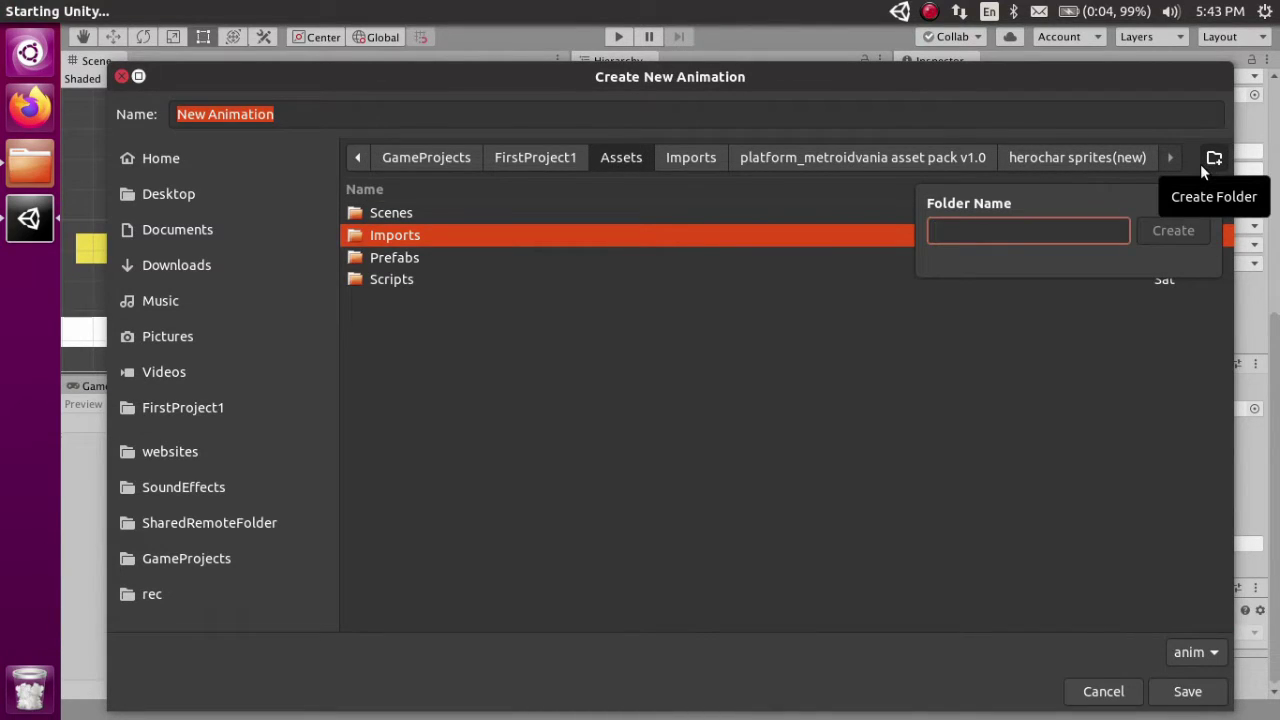
text(Anim)
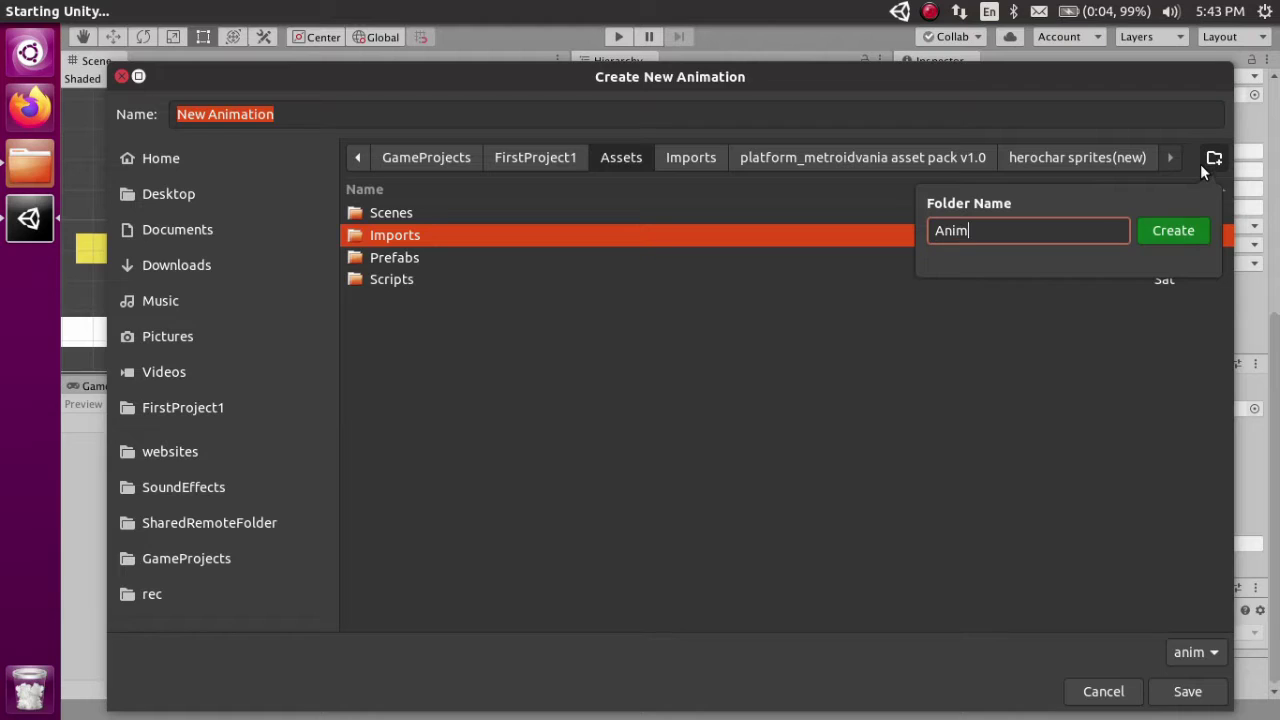
text(ations)
key(Return)
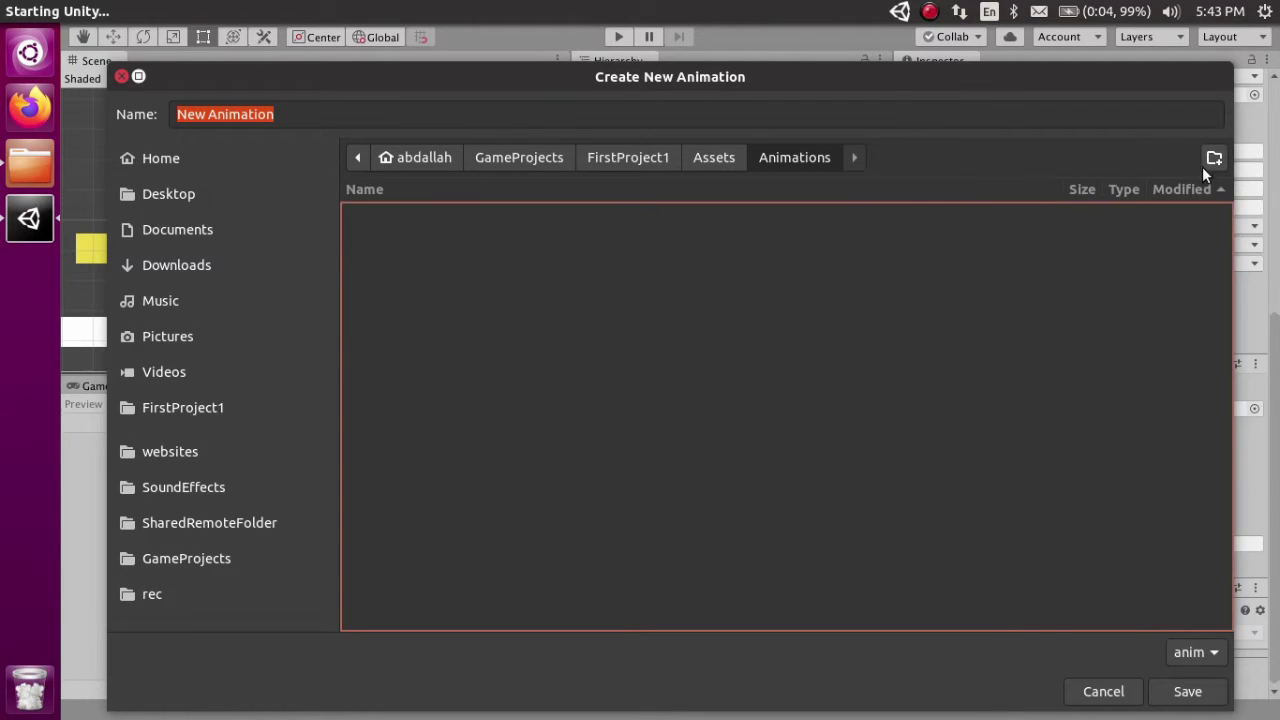
click(1213, 167)
text(Player)
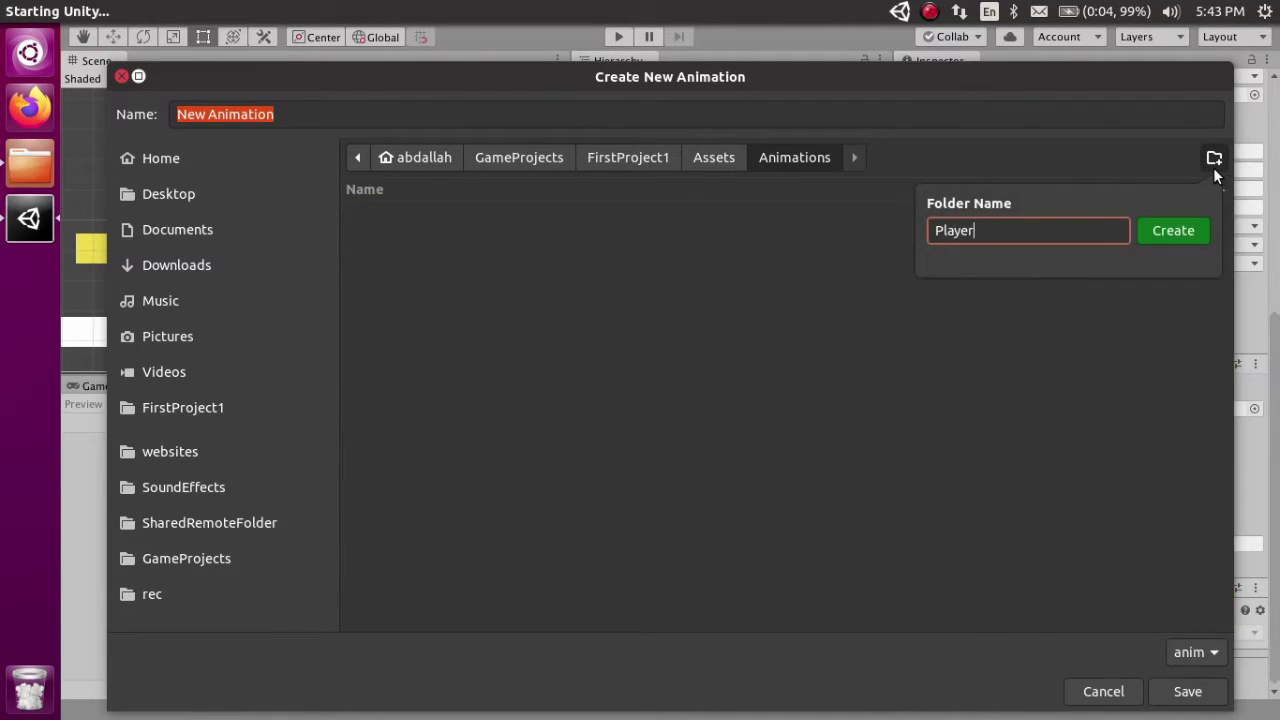
key(Return)
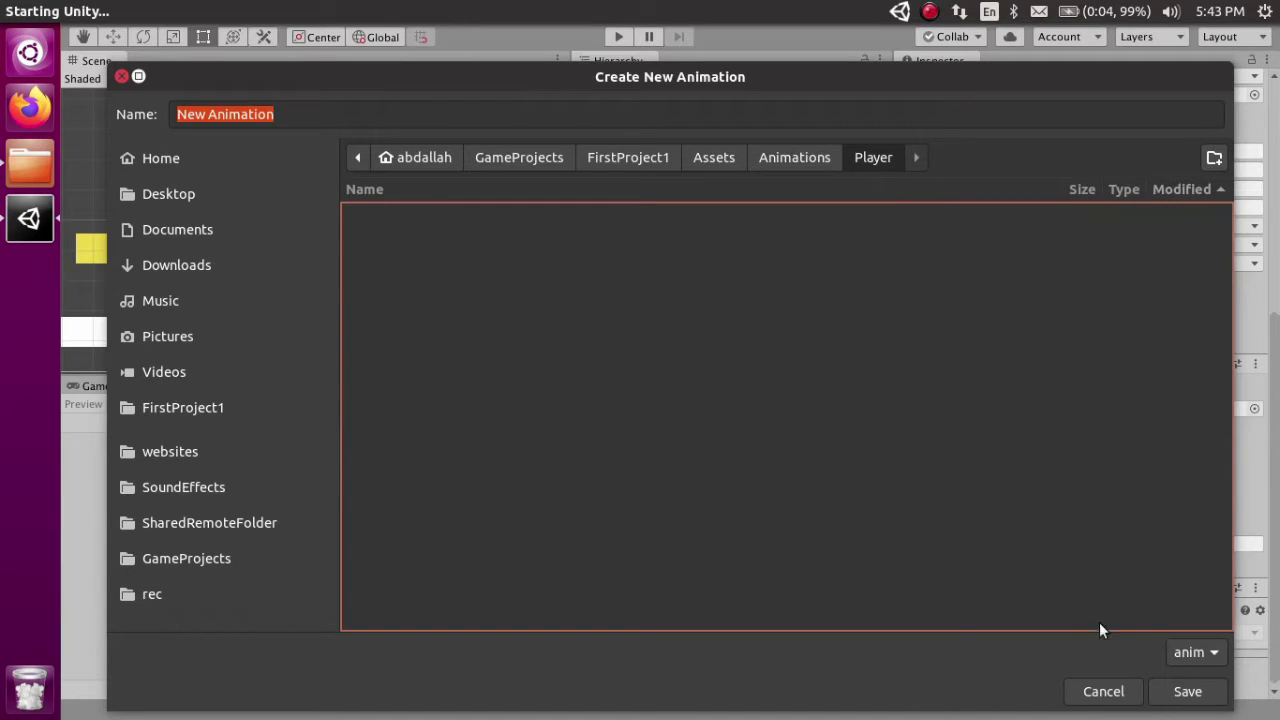
Save the new clip as Running and select the first run-frame sprite.
click(309, 115)
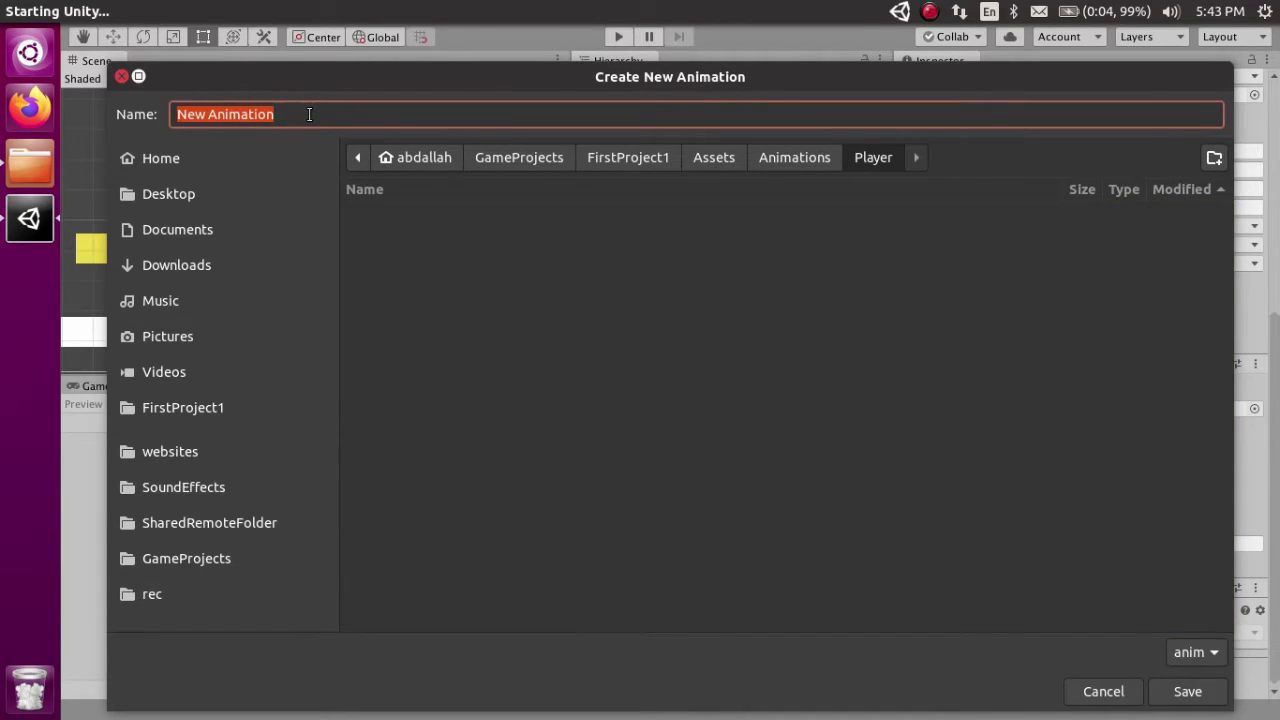
text(Running)
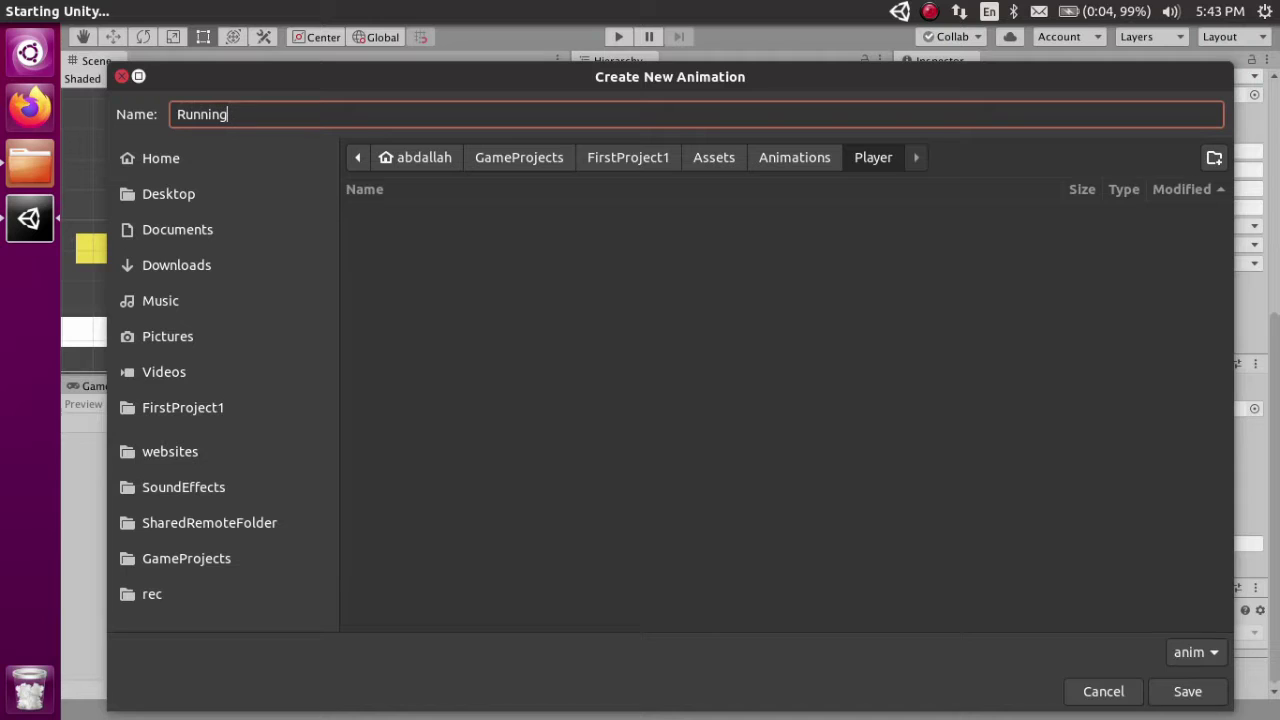
key(Return)
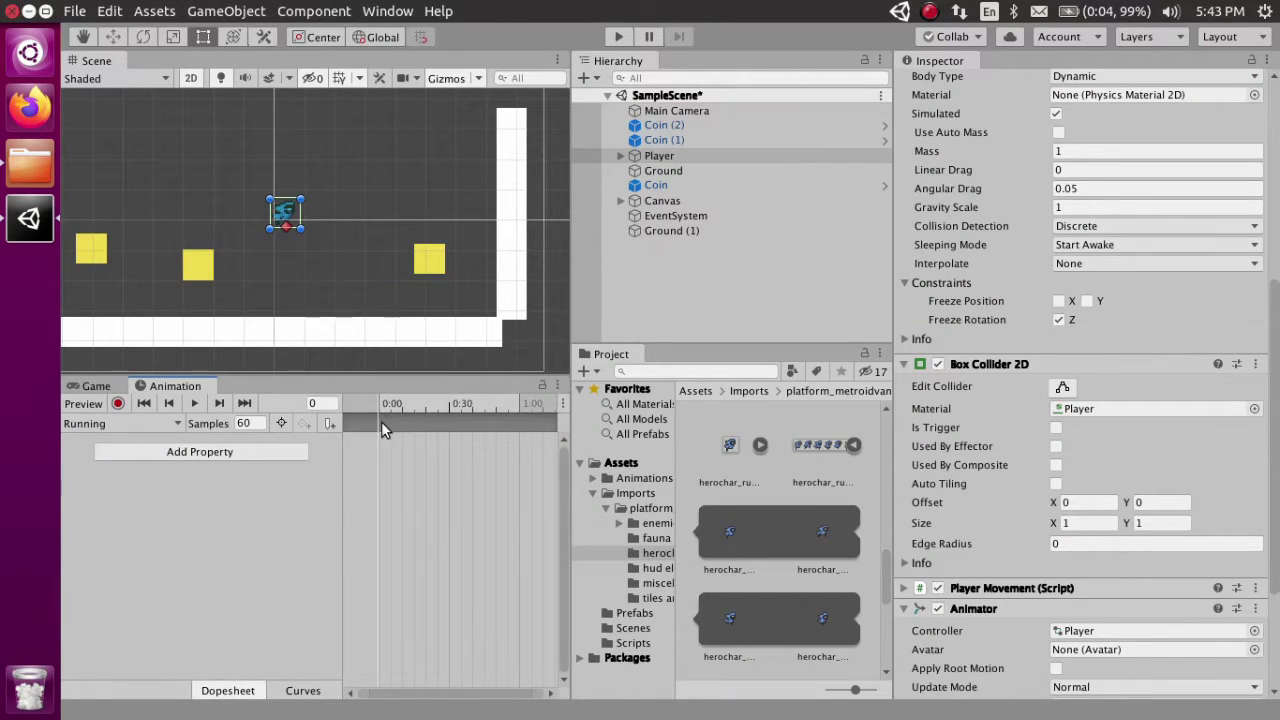
drag(388, 401, 312, 425)
click(742, 551)
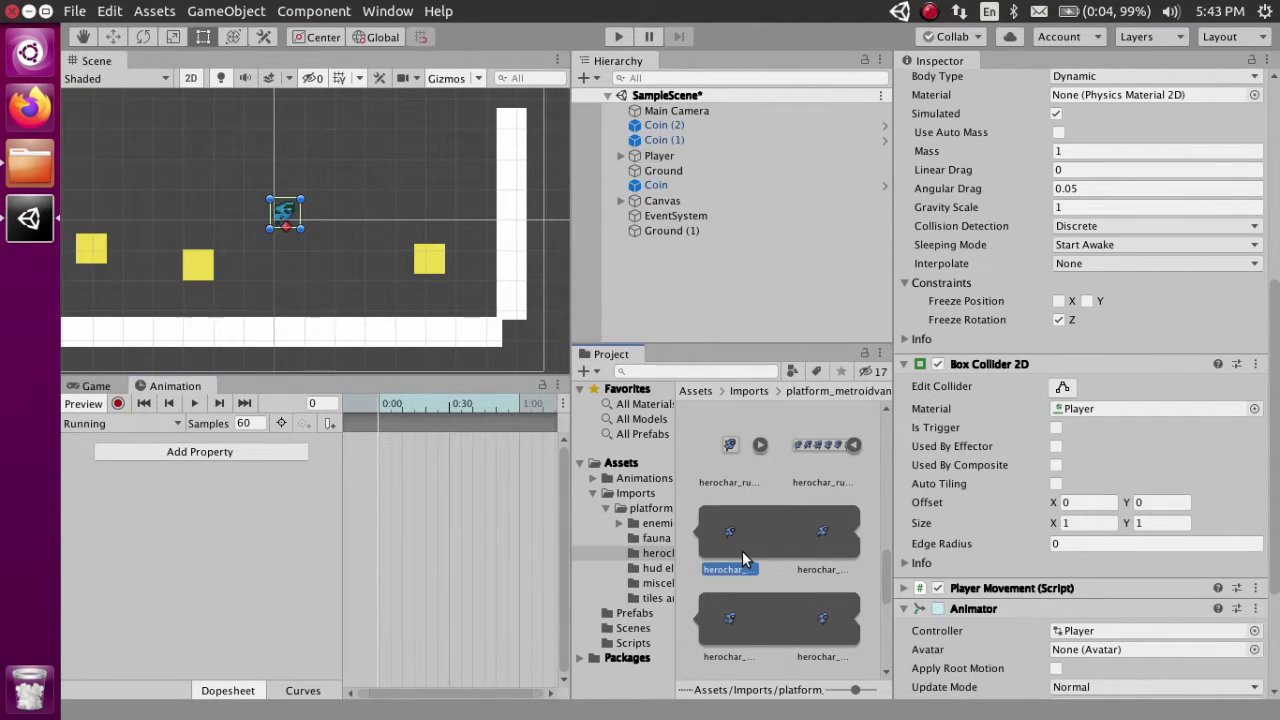
scroll(770, 530, down, 5)
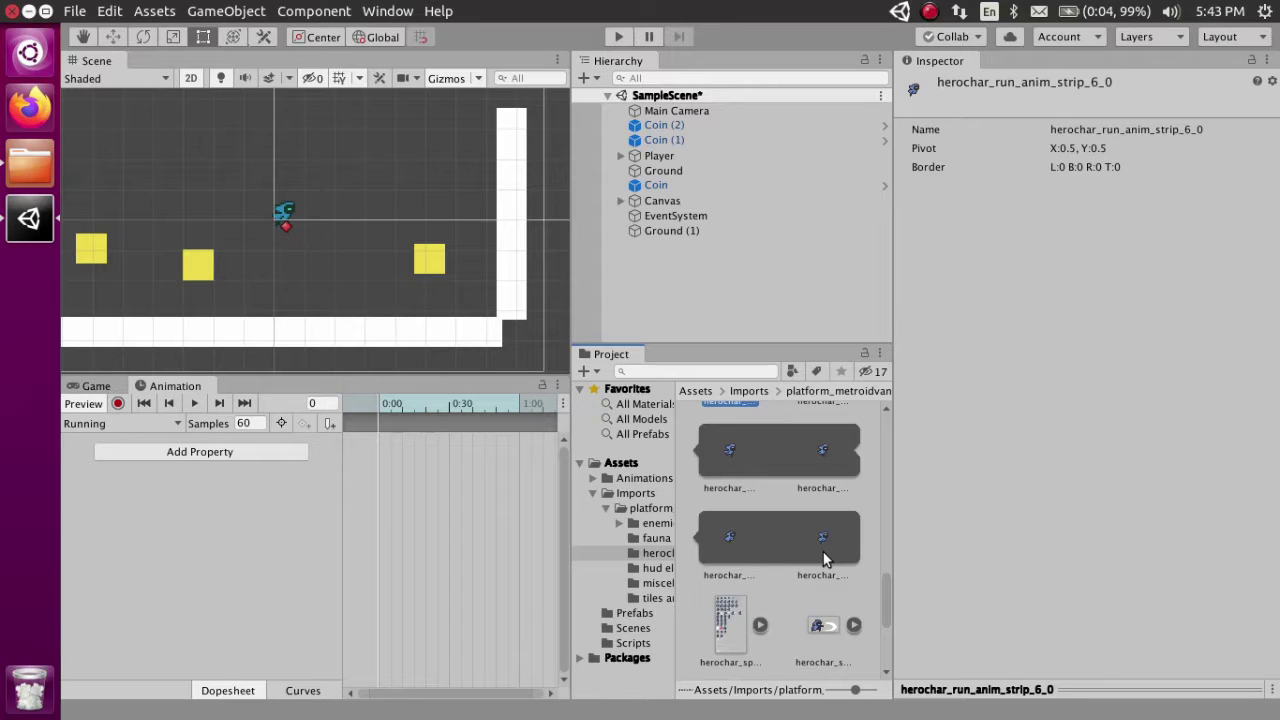
Add the six run-frame sprites to the Running clip and spread them over a longer span.
shift+click(823, 552)
drag(822, 495, 401, 506)
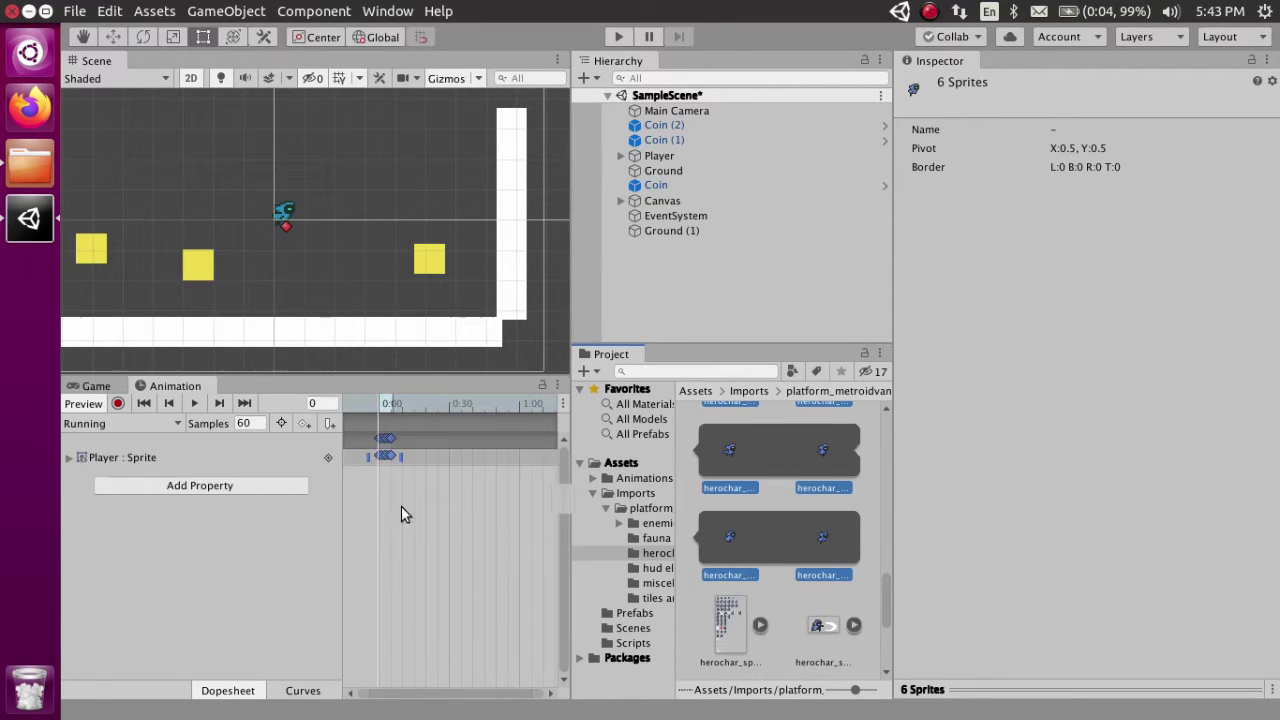
drag(402, 462, 461, 457)
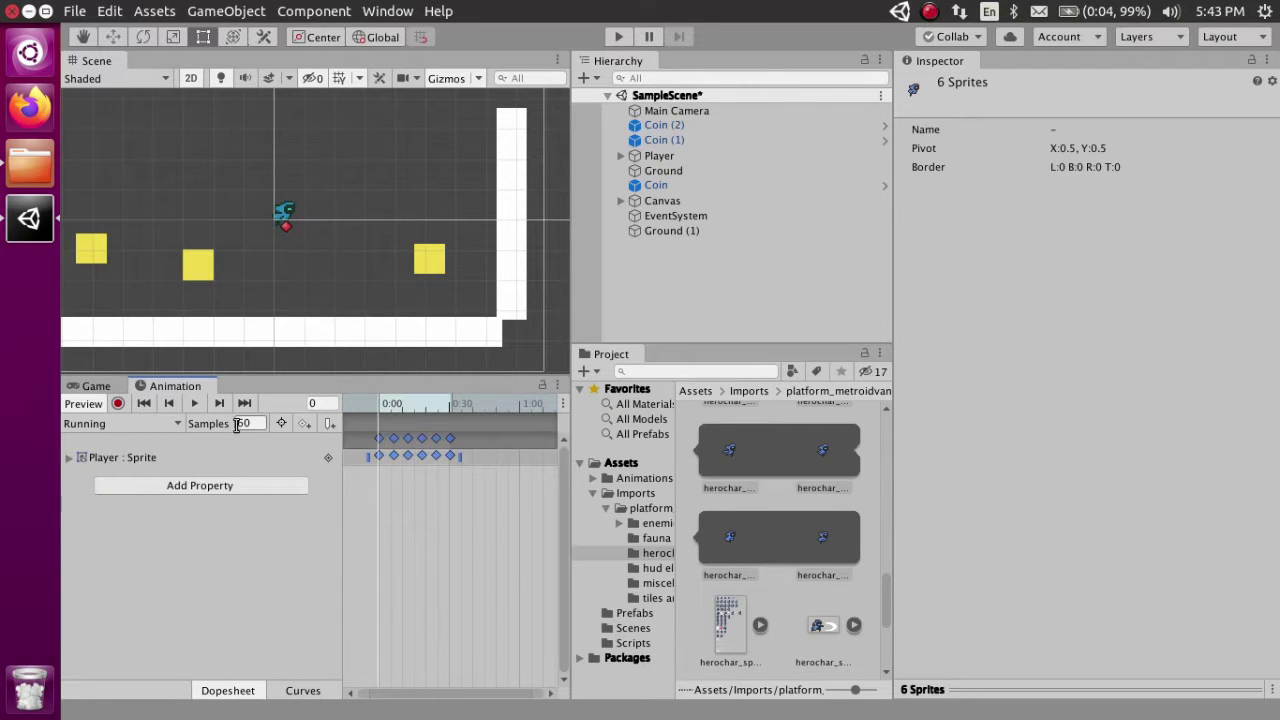
Play the Running clip and zoom the Scene view in on the Player sprite.
click(195, 402)
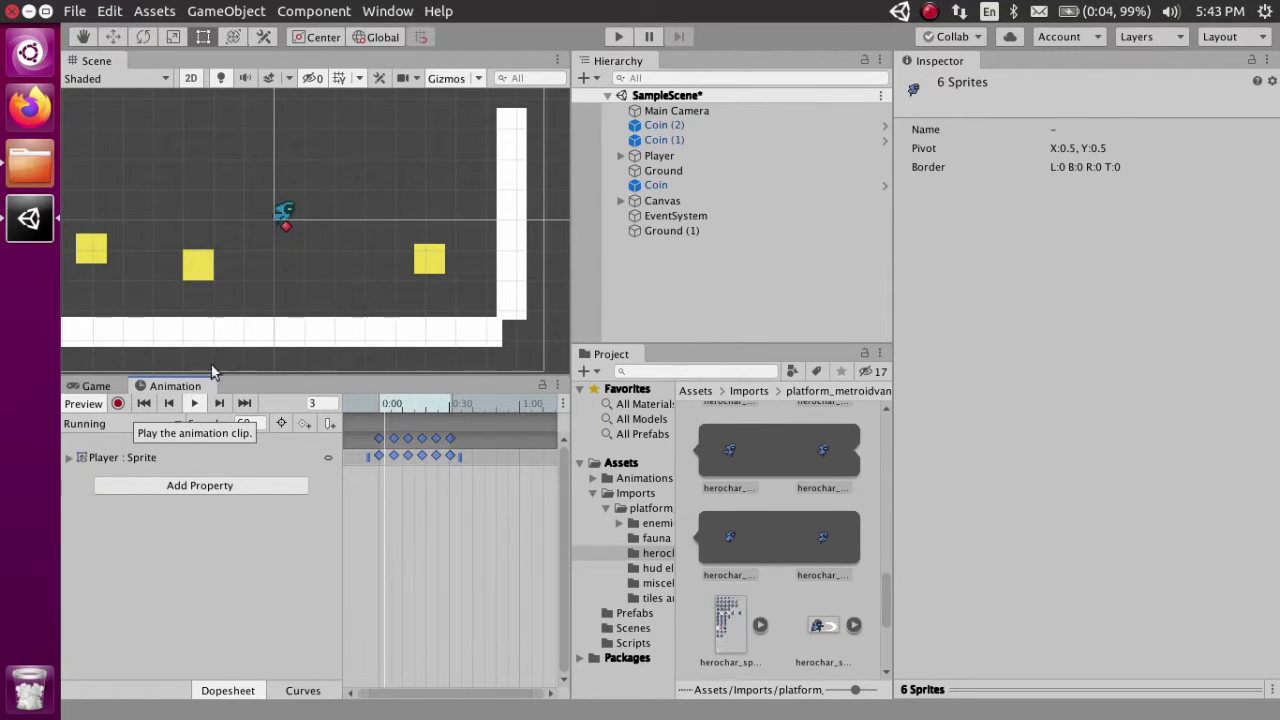
scroll(295, 232, up, 4)
scroll(340, 255, up, 1)
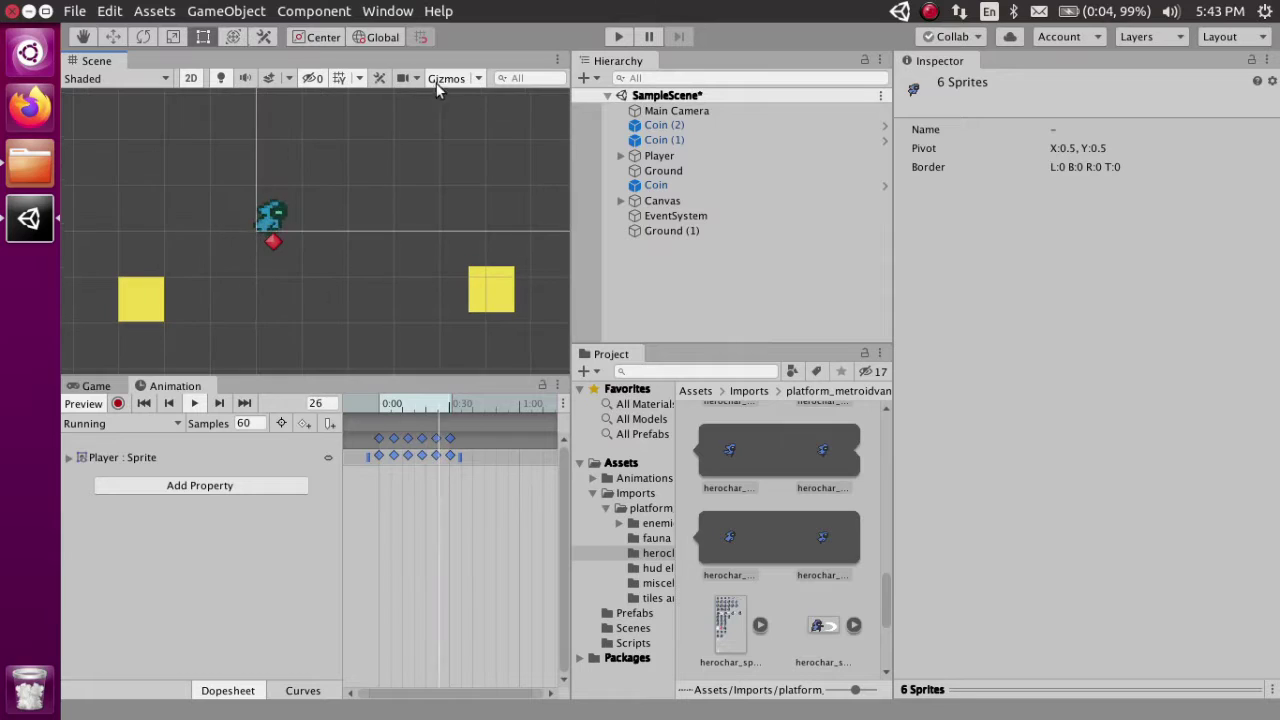
scroll(349, 263, up, 2)
middle_drag(349, 263, 408, 283)
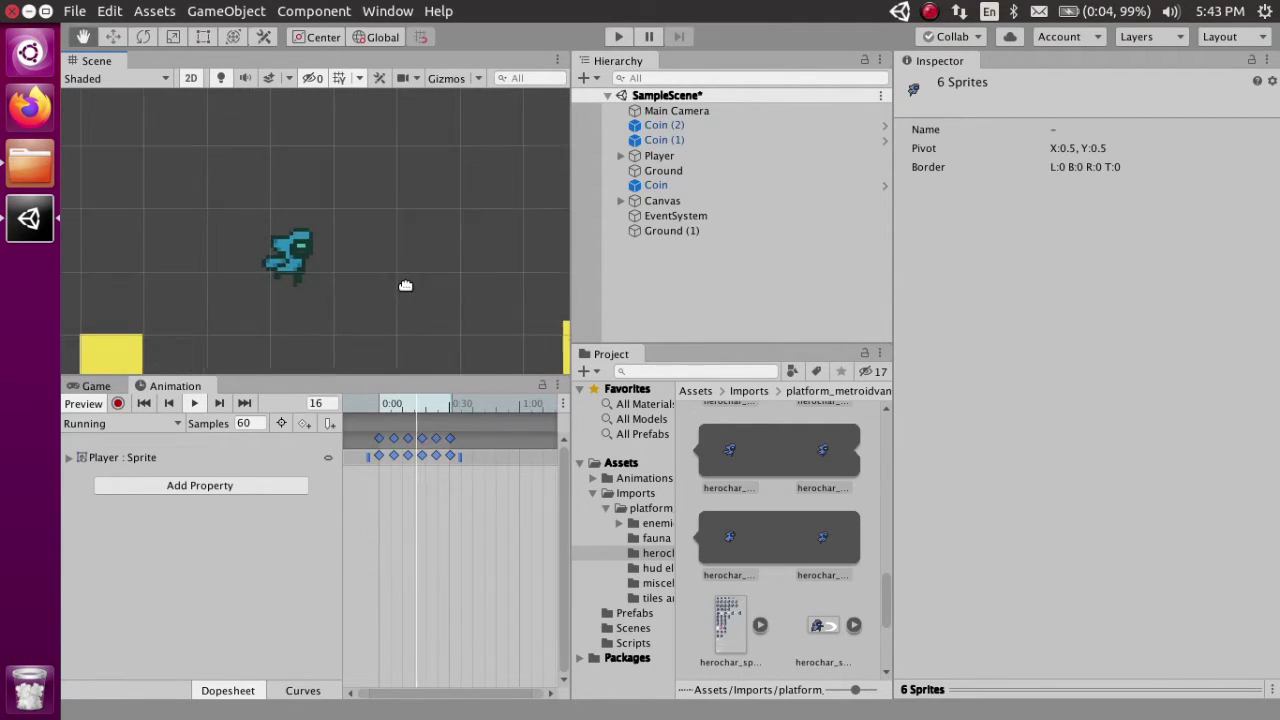
scroll(408, 283, up, 2)
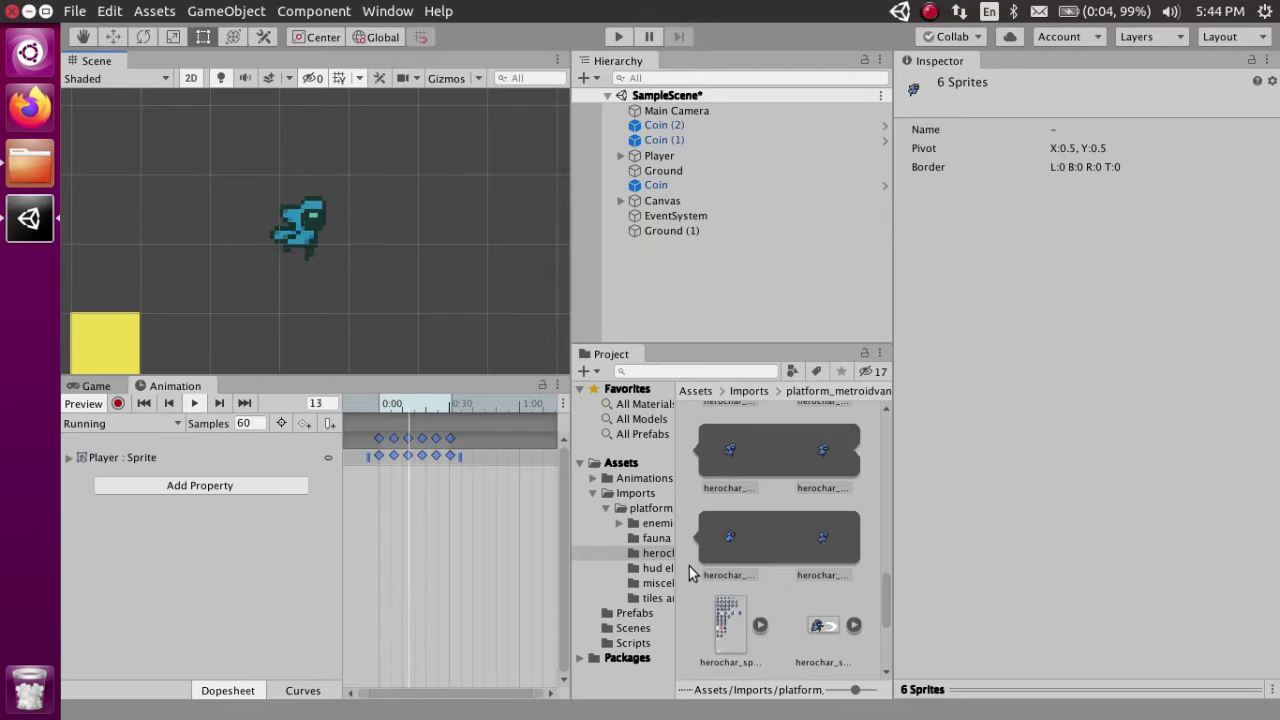
Browse to Assets/Animations/Player and inspect the Running clip, animator controller and Player.
click(592, 479)
click(626, 495)
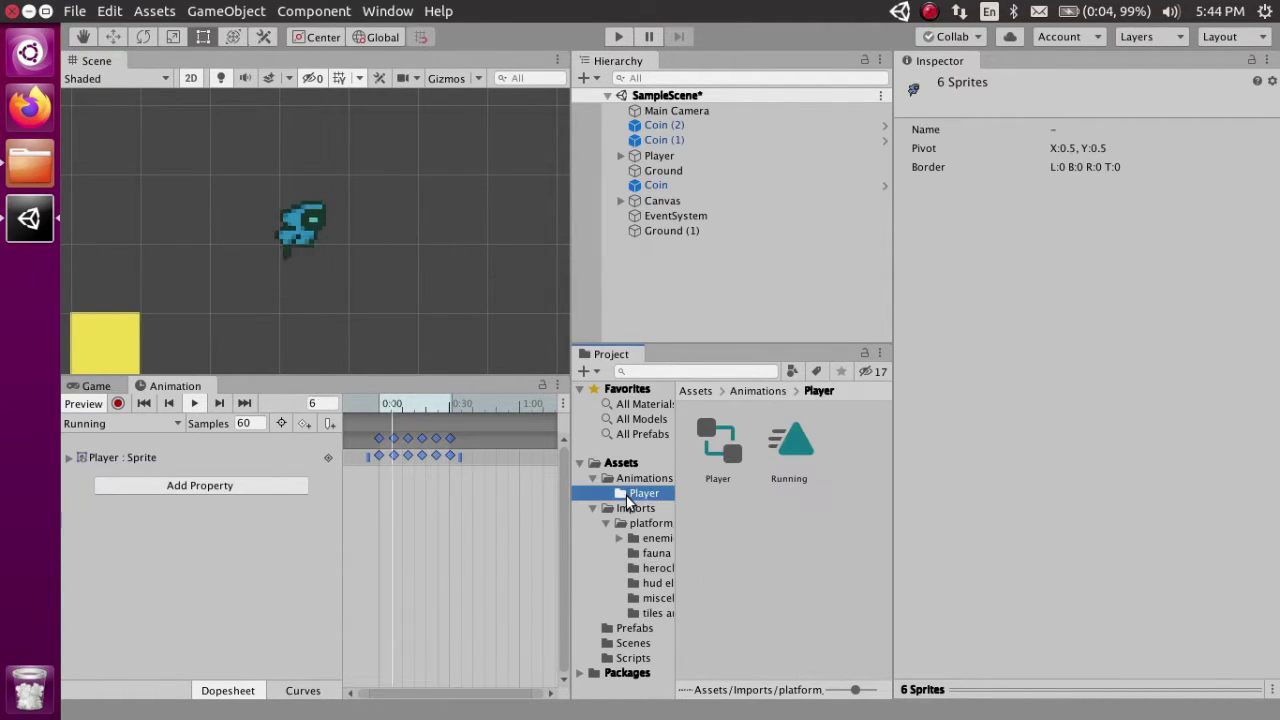
click(791, 455)
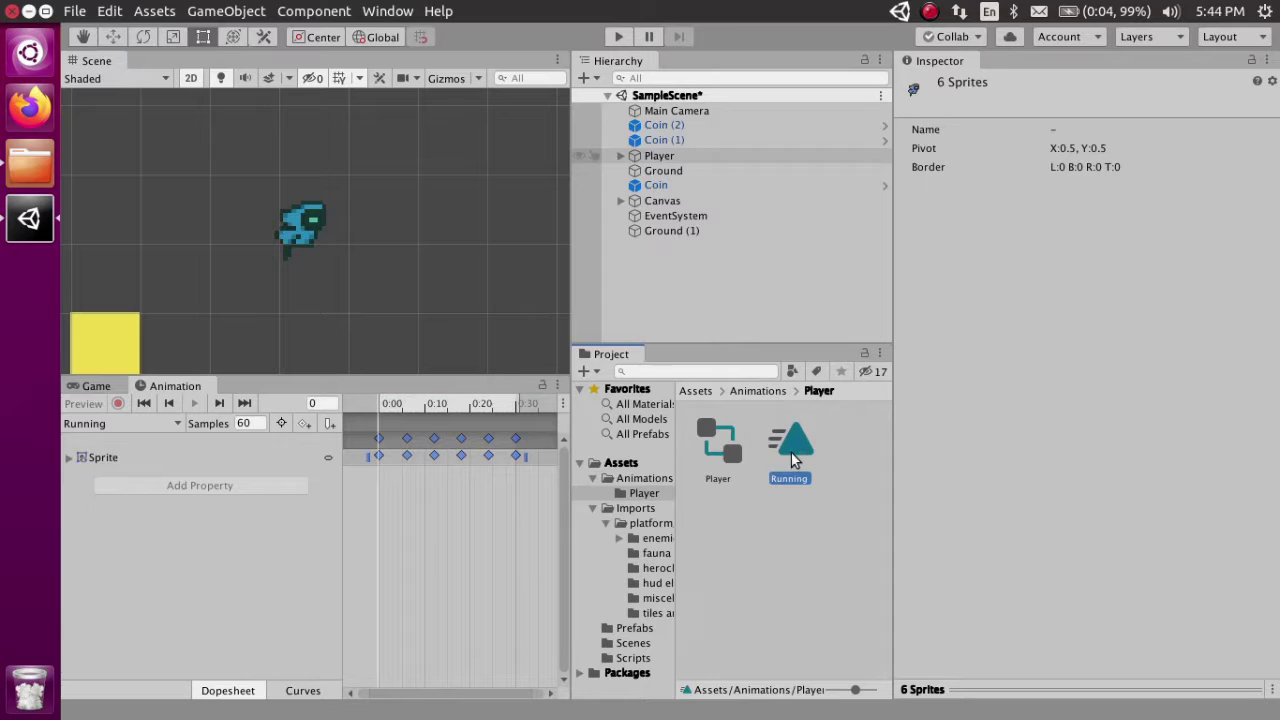
click(640, 493)
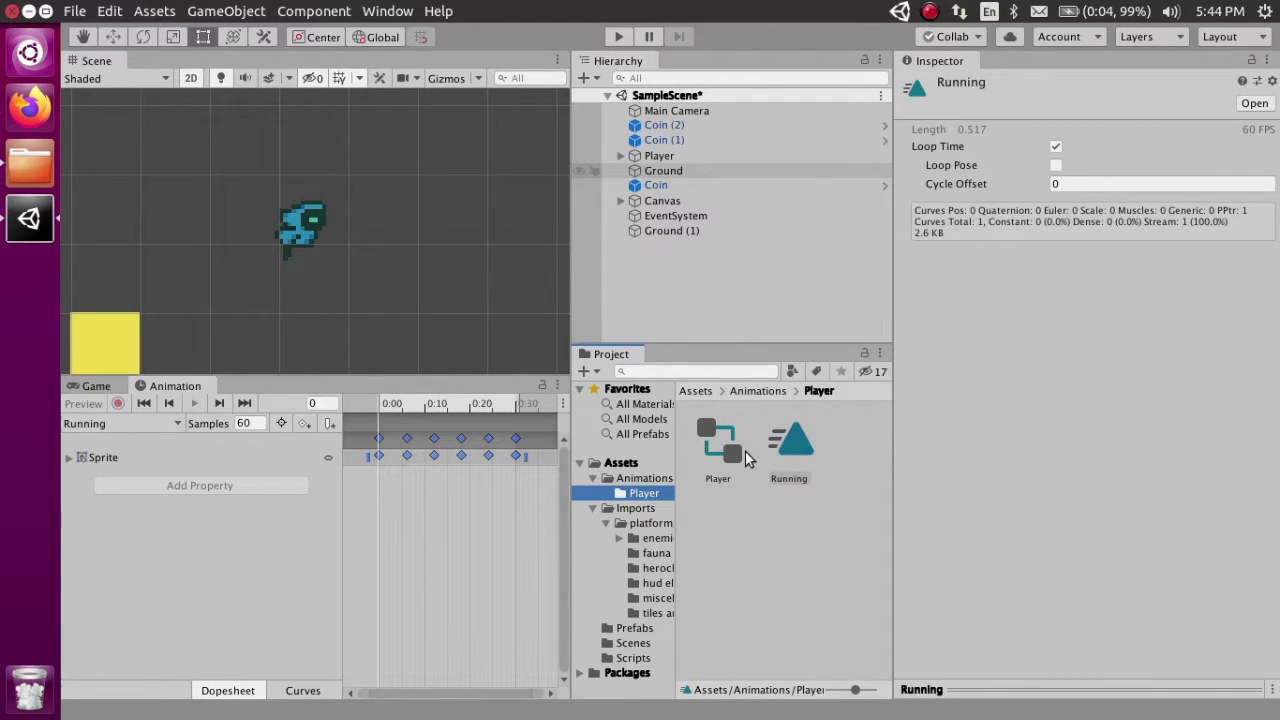
click(795, 441)
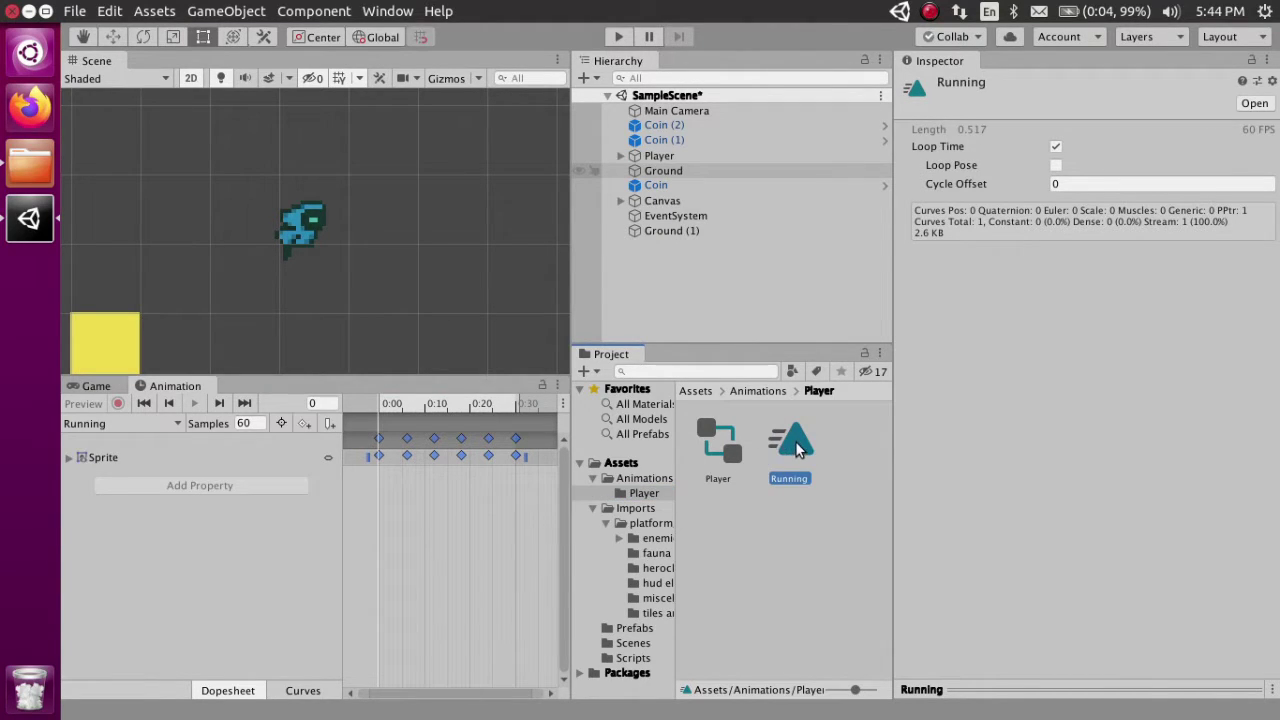
click(716, 445)
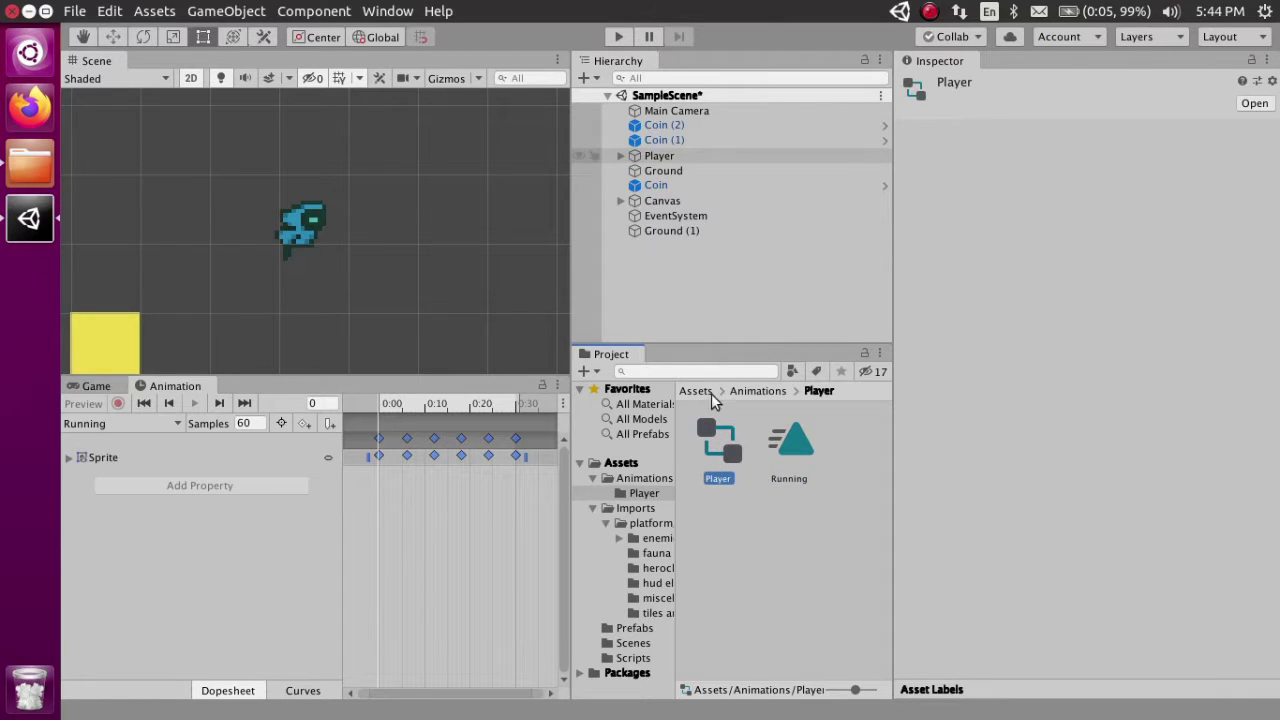
click(659, 156)
scroll(1045, 395, down, 8)
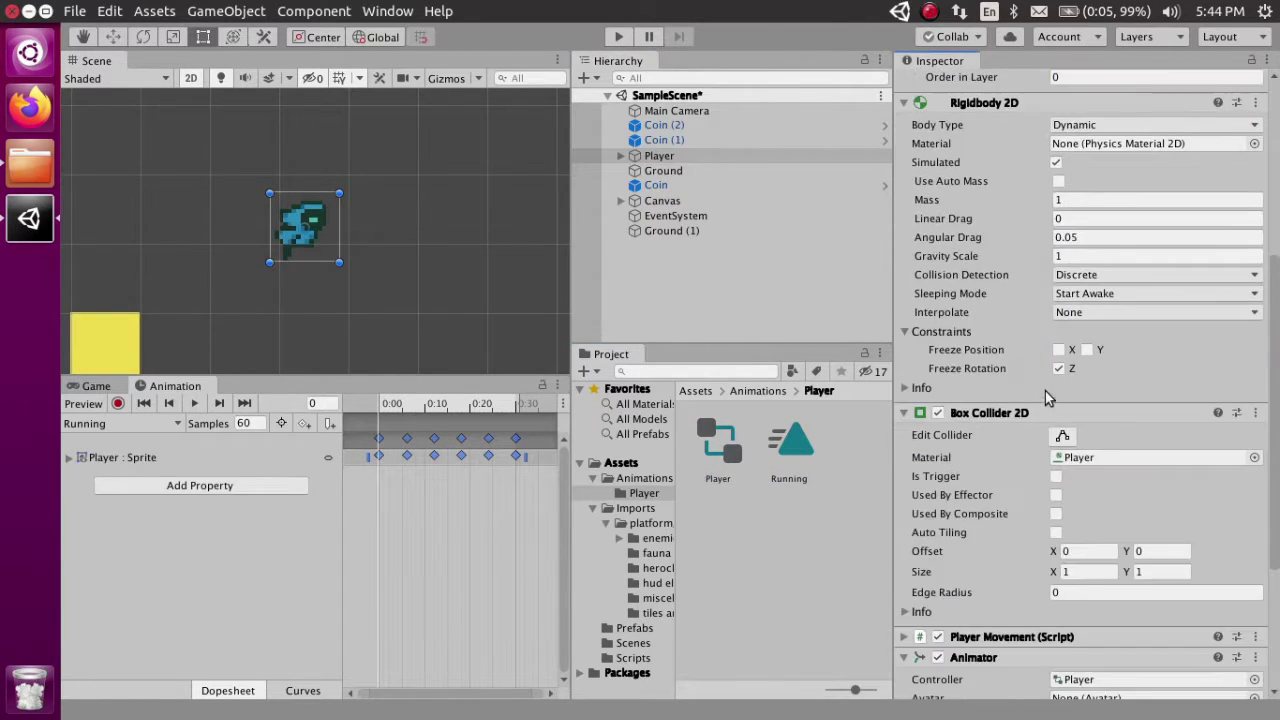
scroll(1050, 400, down, 5)
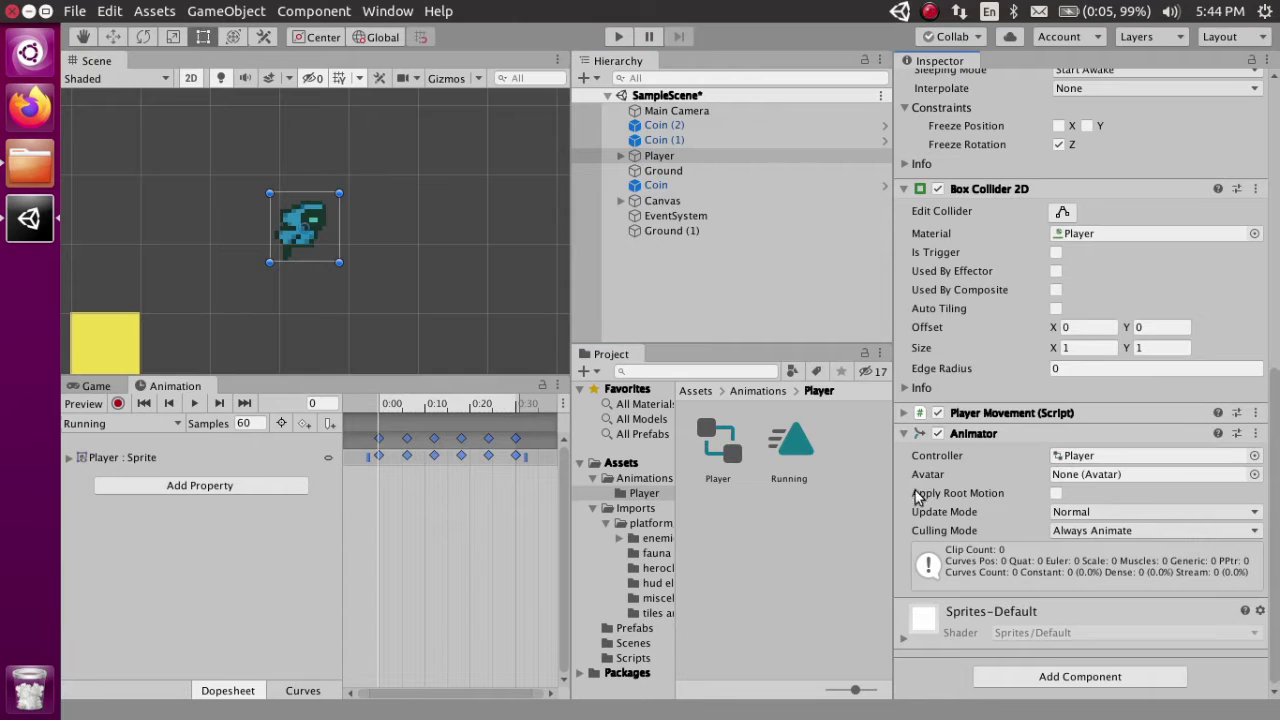
Toggle the Running clip's Loop Time off and back on, then save the scene.
click(800, 449)
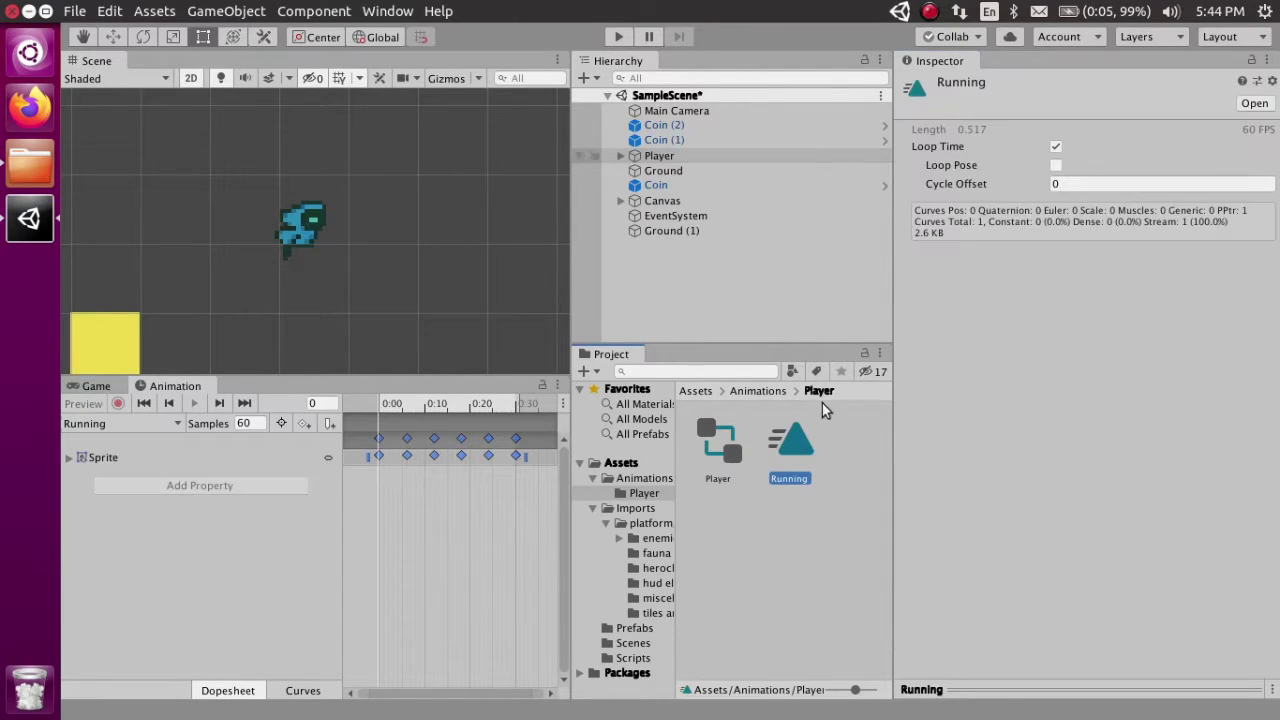
click(1055, 148)
click(1056, 148)
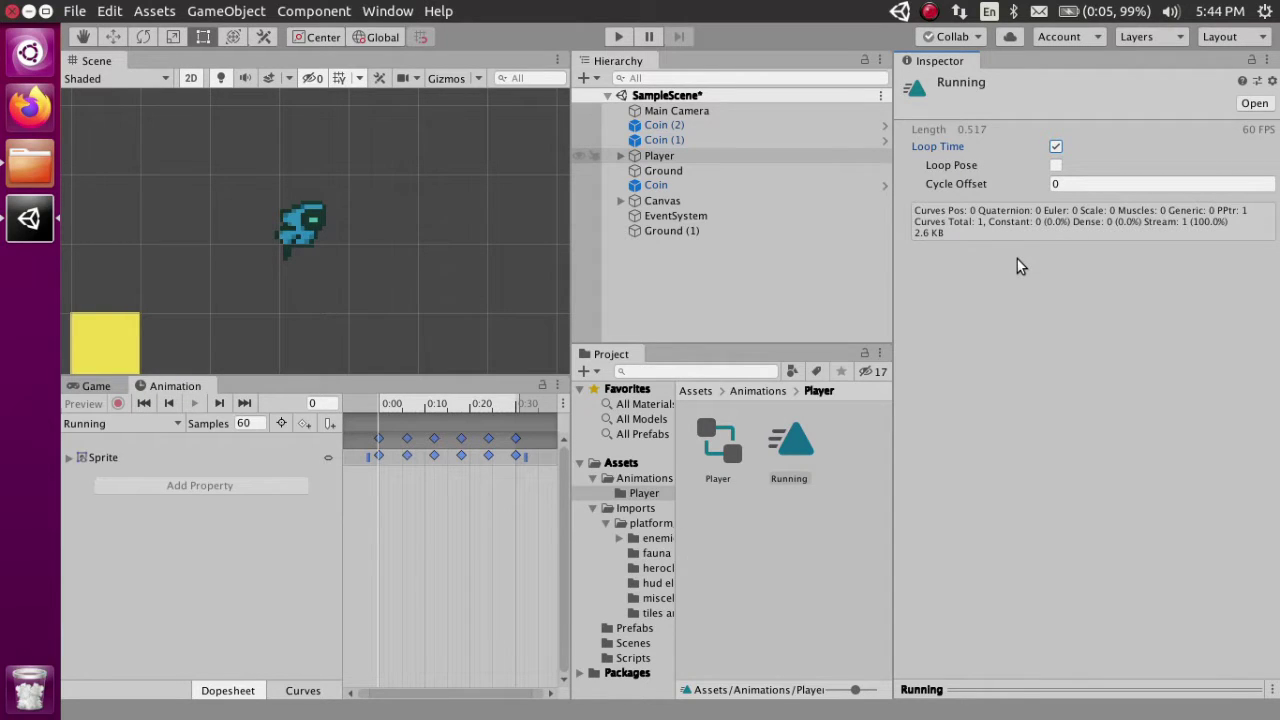
key(ctrl+s)
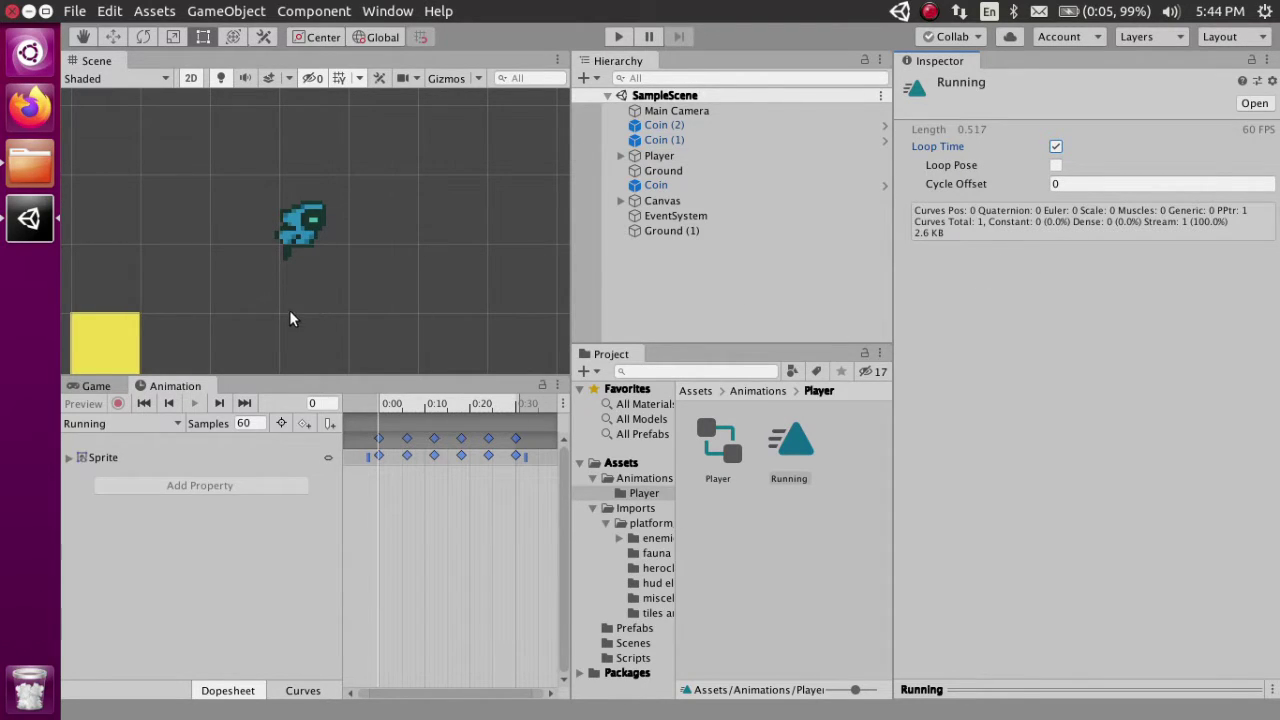
Show the Game view's coin counter and browse the asset folders to herochar.
click(100, 386)
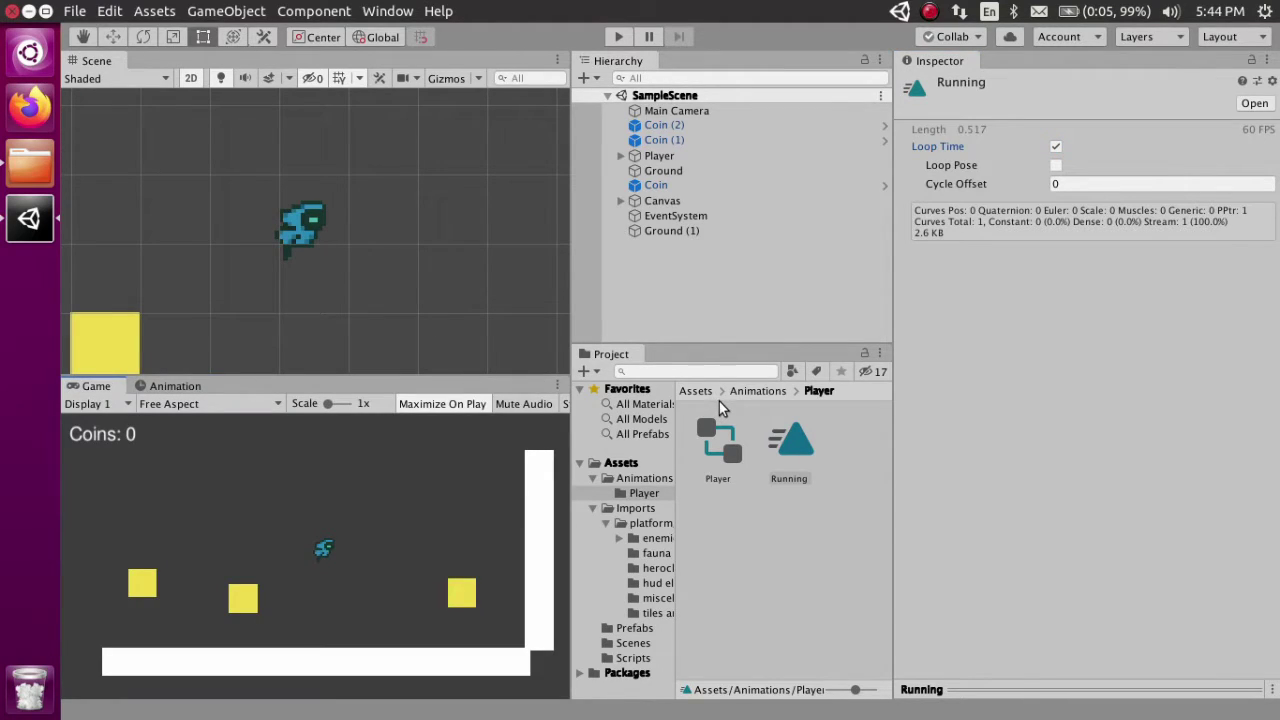
click(655, 538)
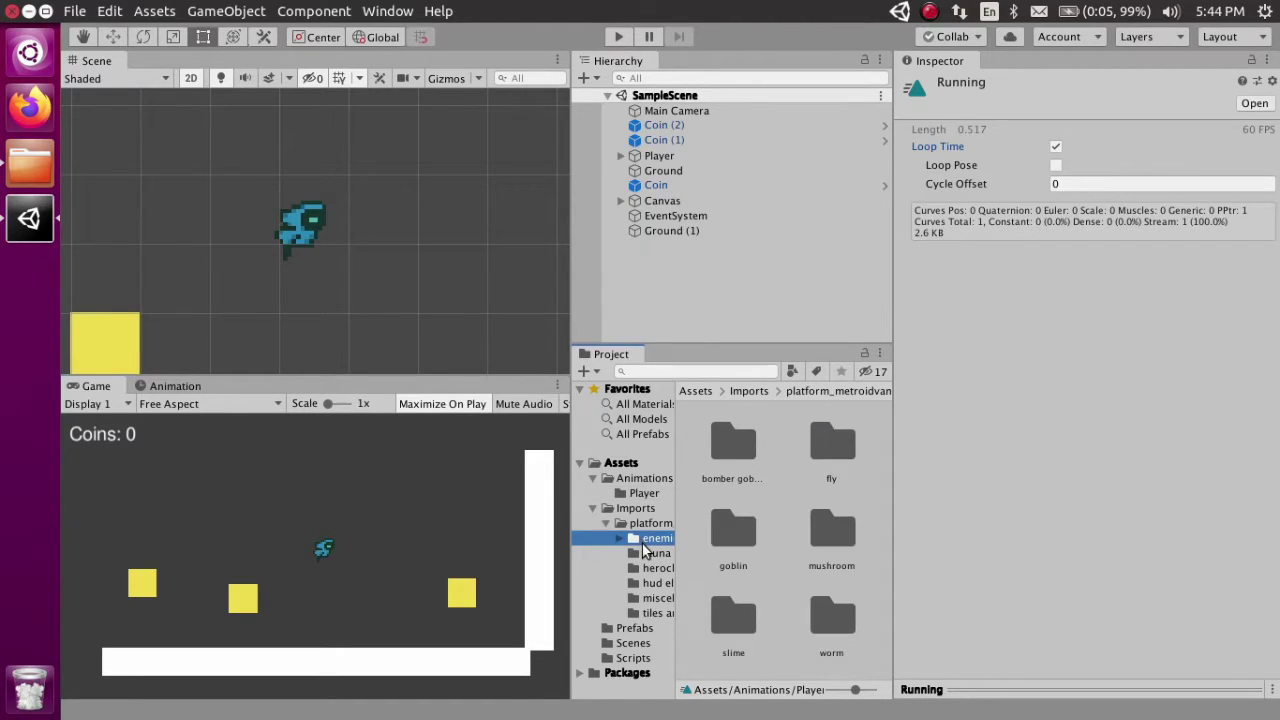
click(645, 553)
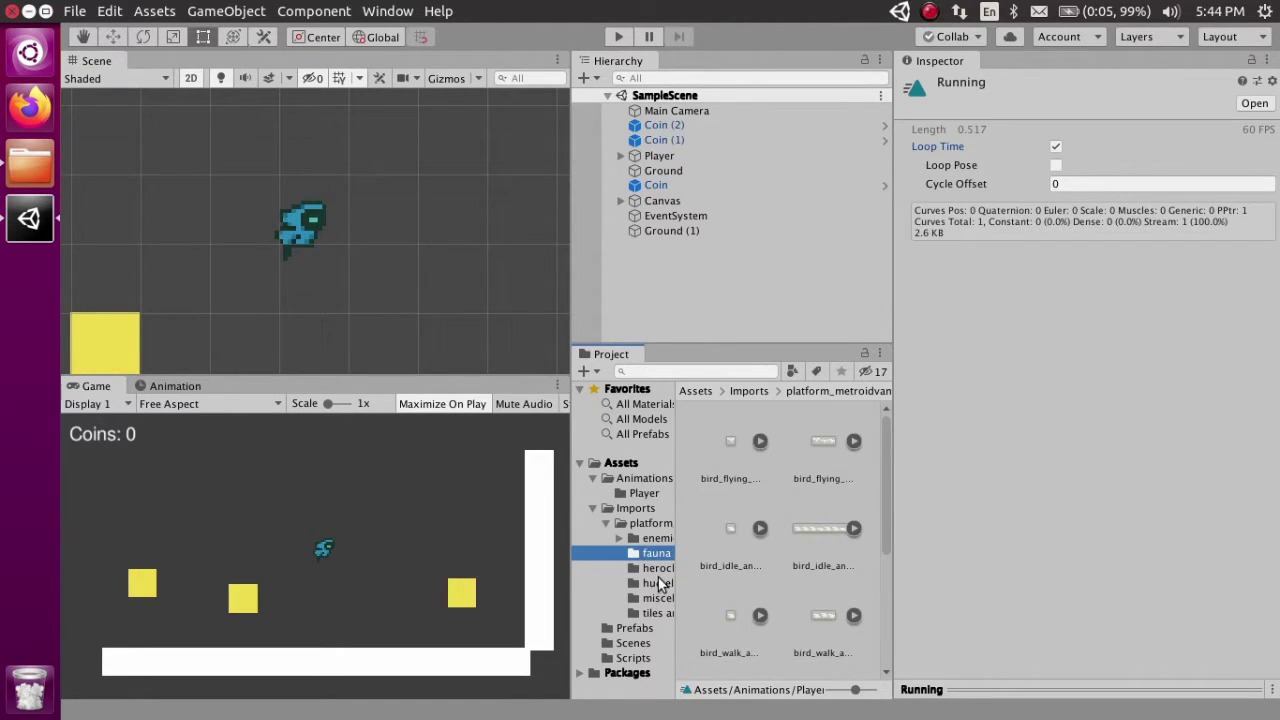
click(656, 569)
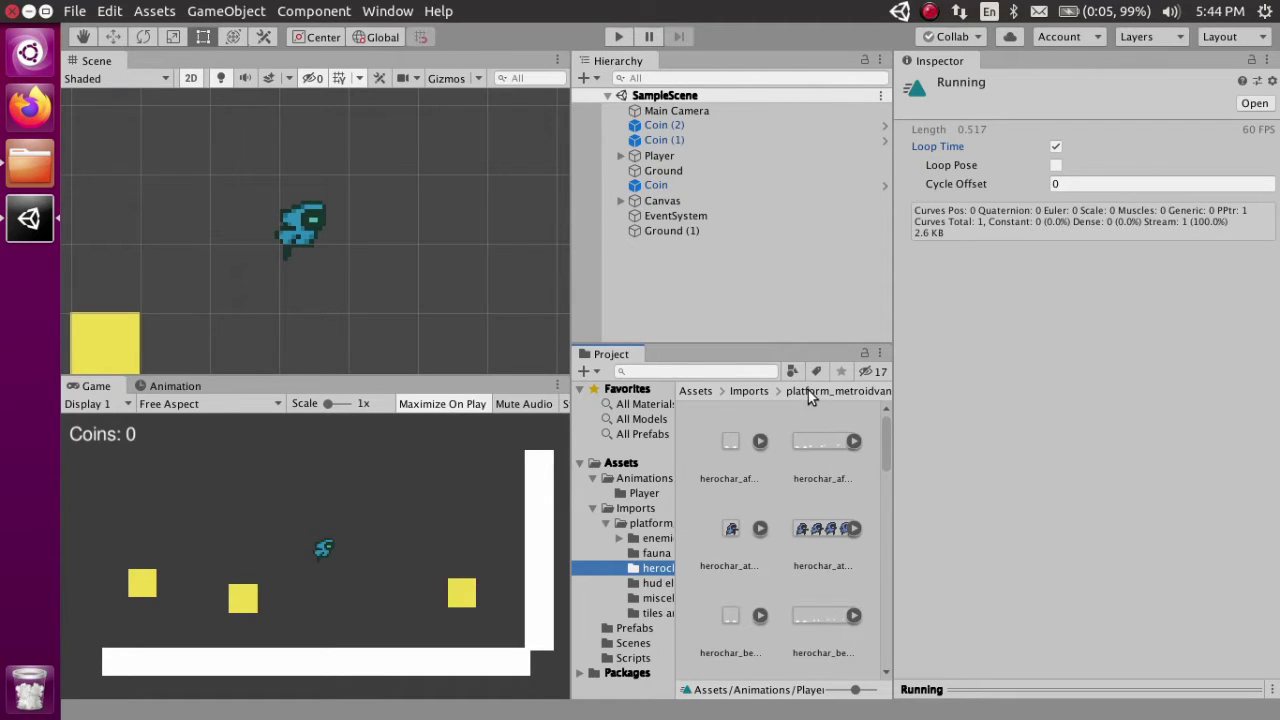
Check the herochar strips and open herochar_idle_anim_strip_4 in the Sprite Editor.
click(812, 529)
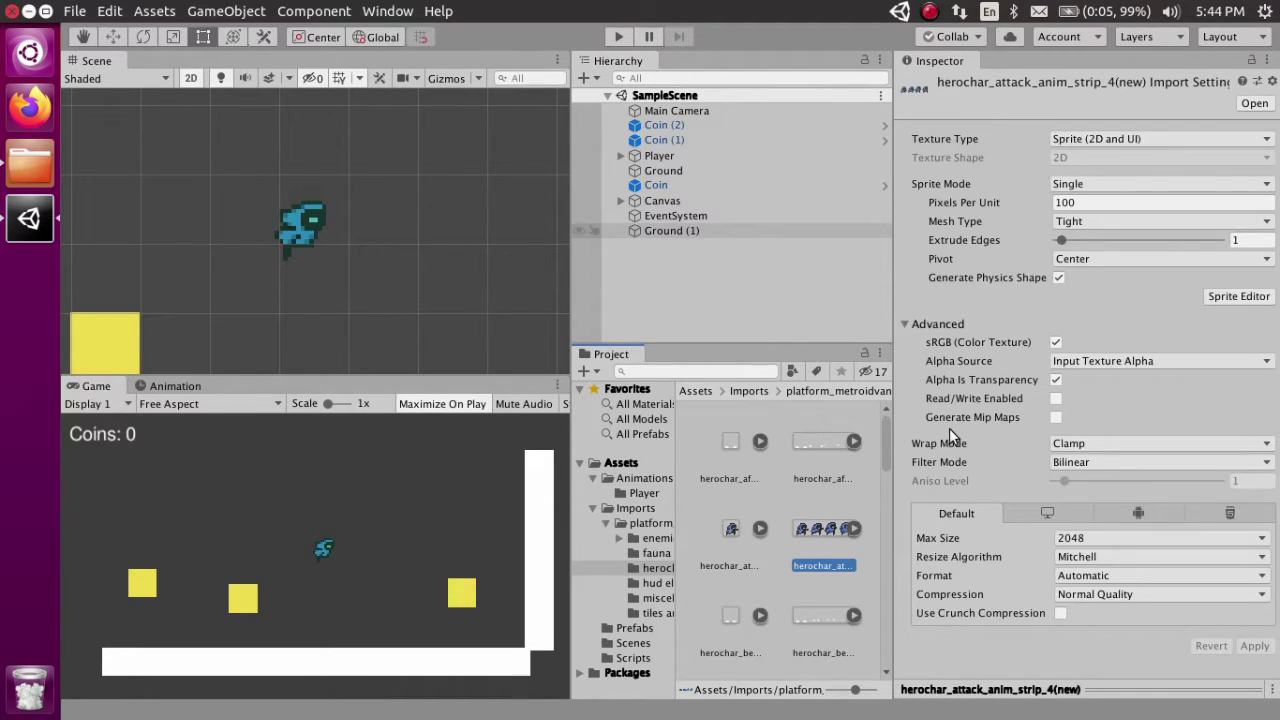
scroll(798, 564, down, 1)
scroll(800, 562, down, 3)
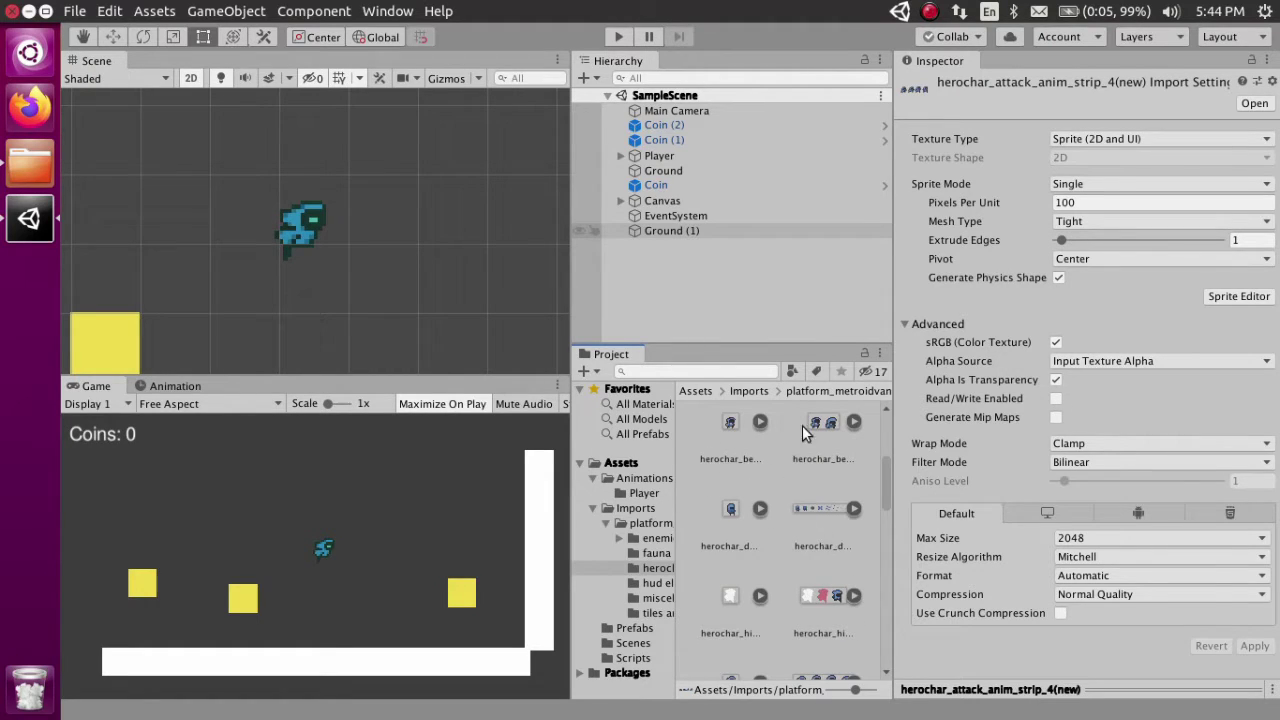
scroll(806, 445, up, 1)
click(822, 540)
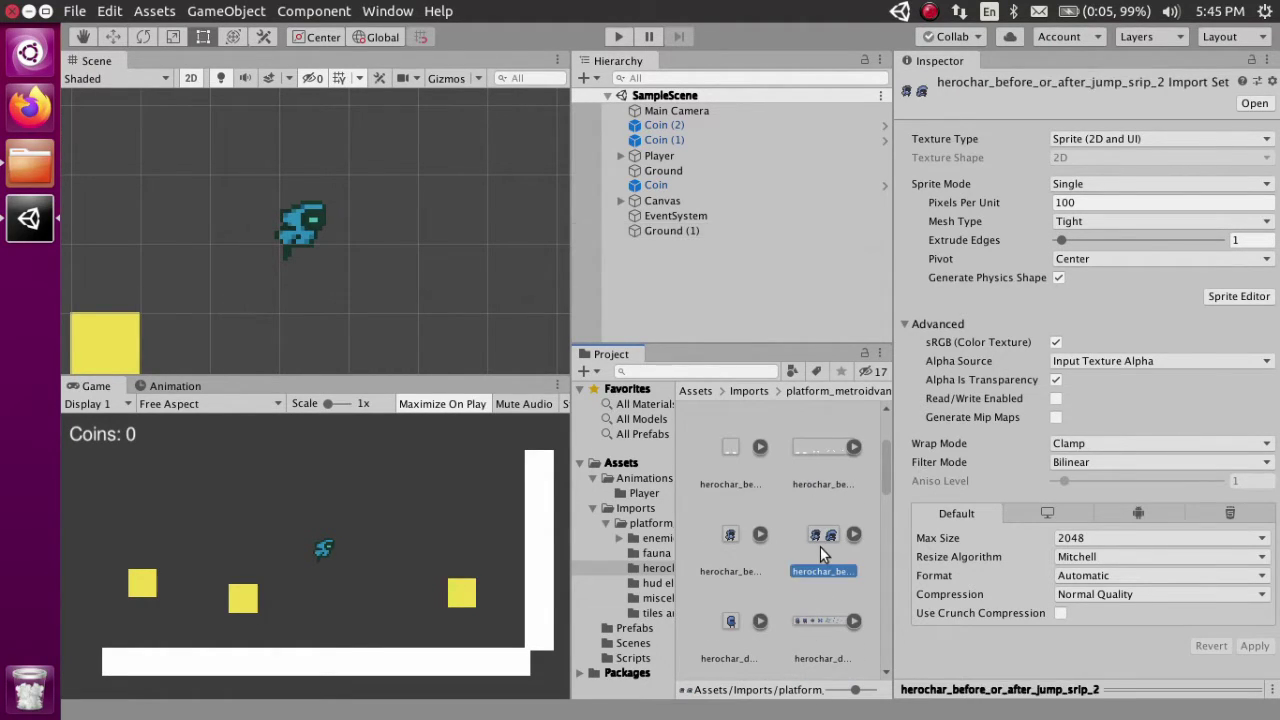
scroll(822, 550, down, 3)
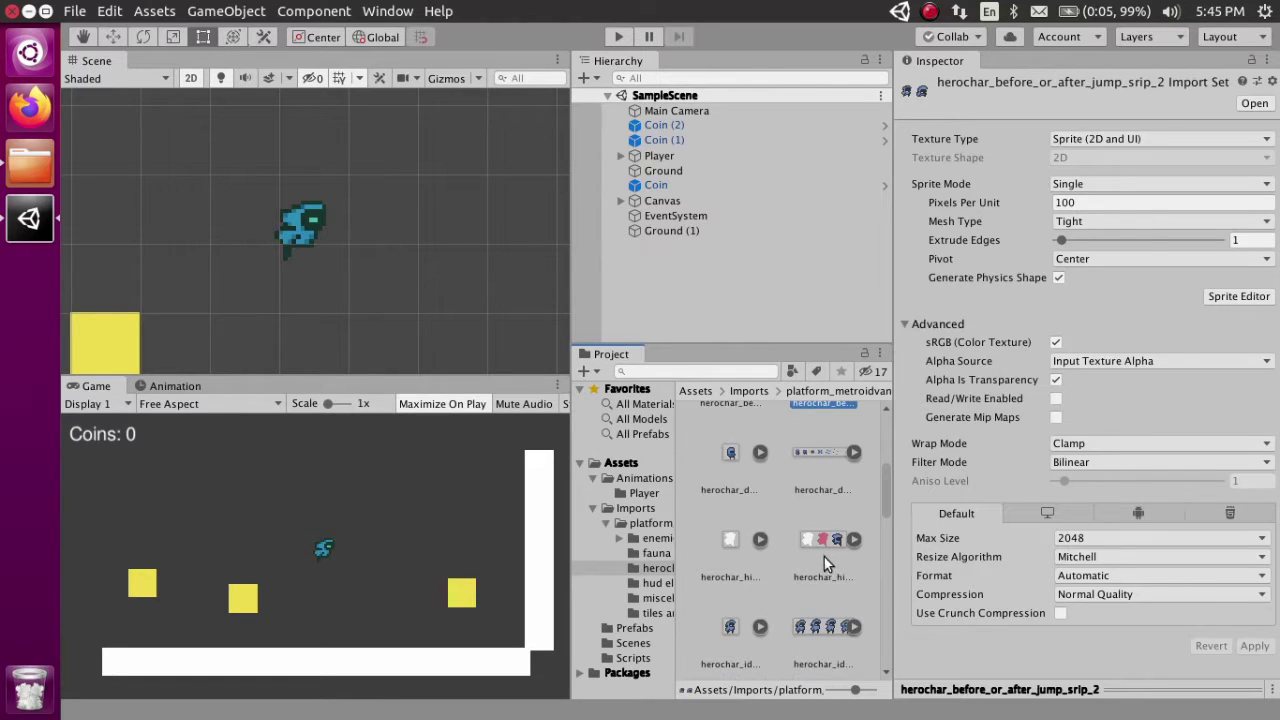
click(812, 642)
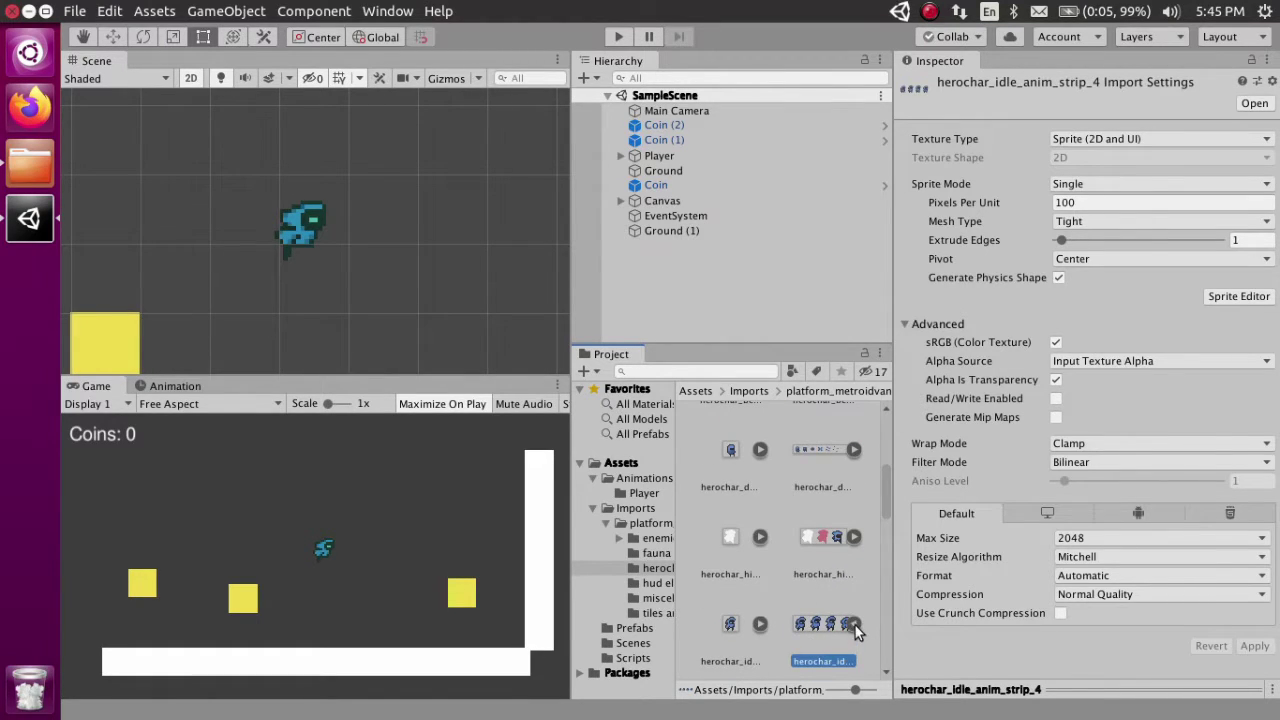
click(1226, 300)
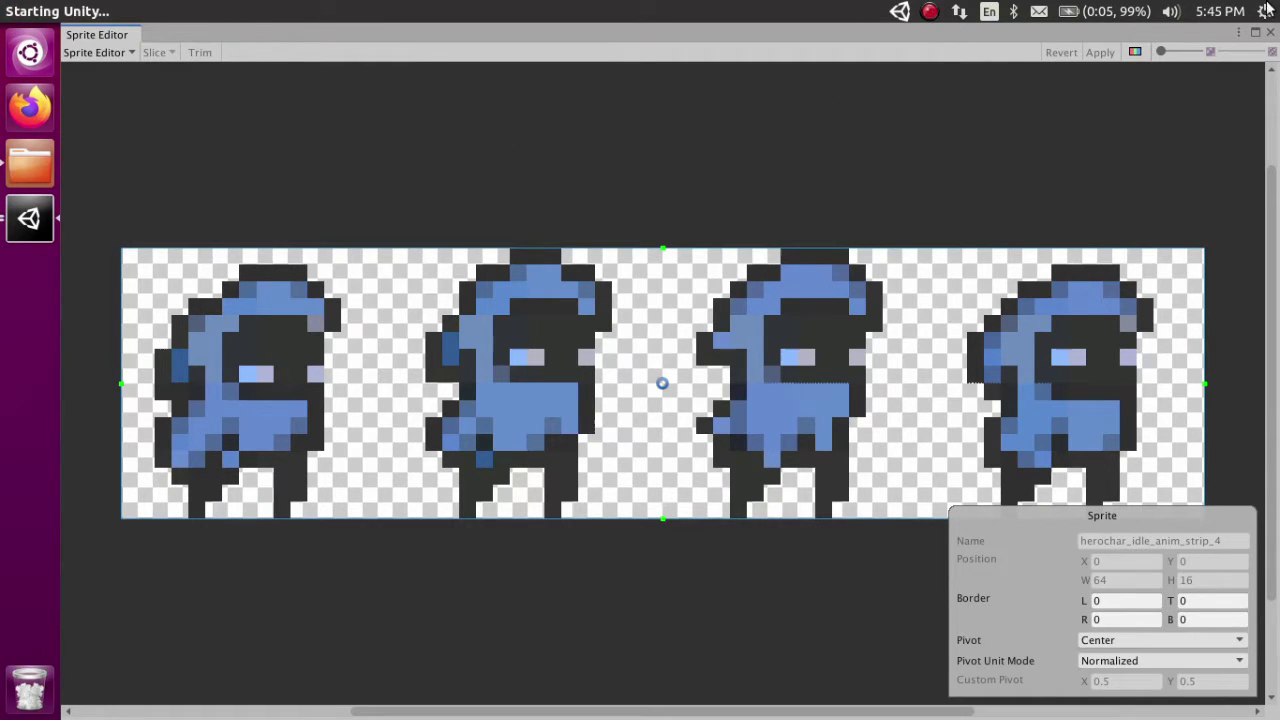
Apply Multiple sprite mode, 16 pixels per unit and Point (no filter) to the idle strip.
click(1270, 32)
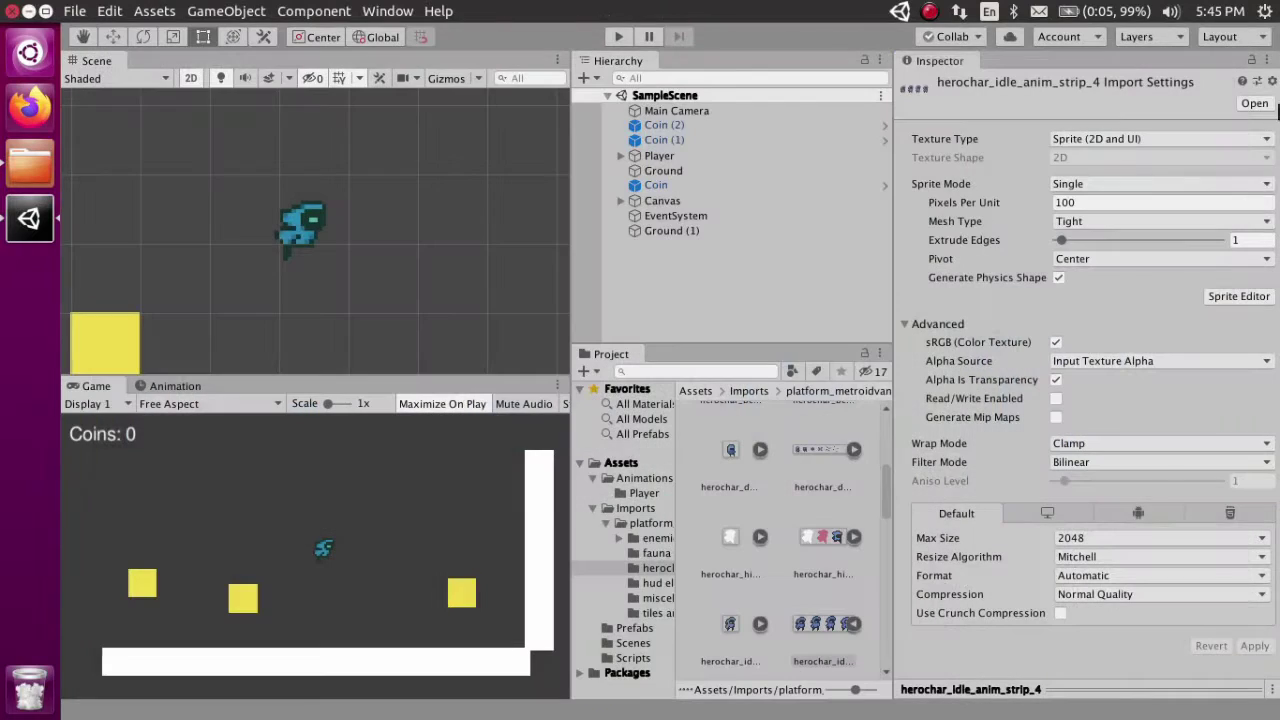
click(1098, 190)
click(1093, 227)
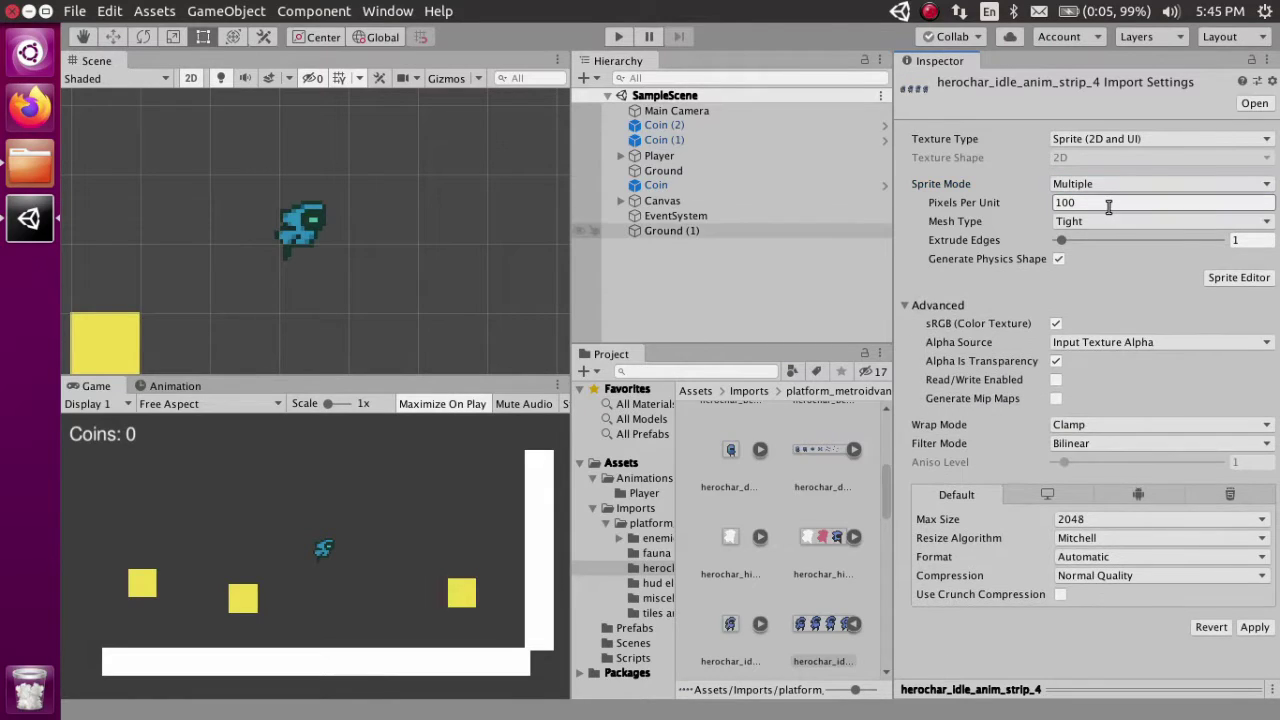
click(1108, 205)
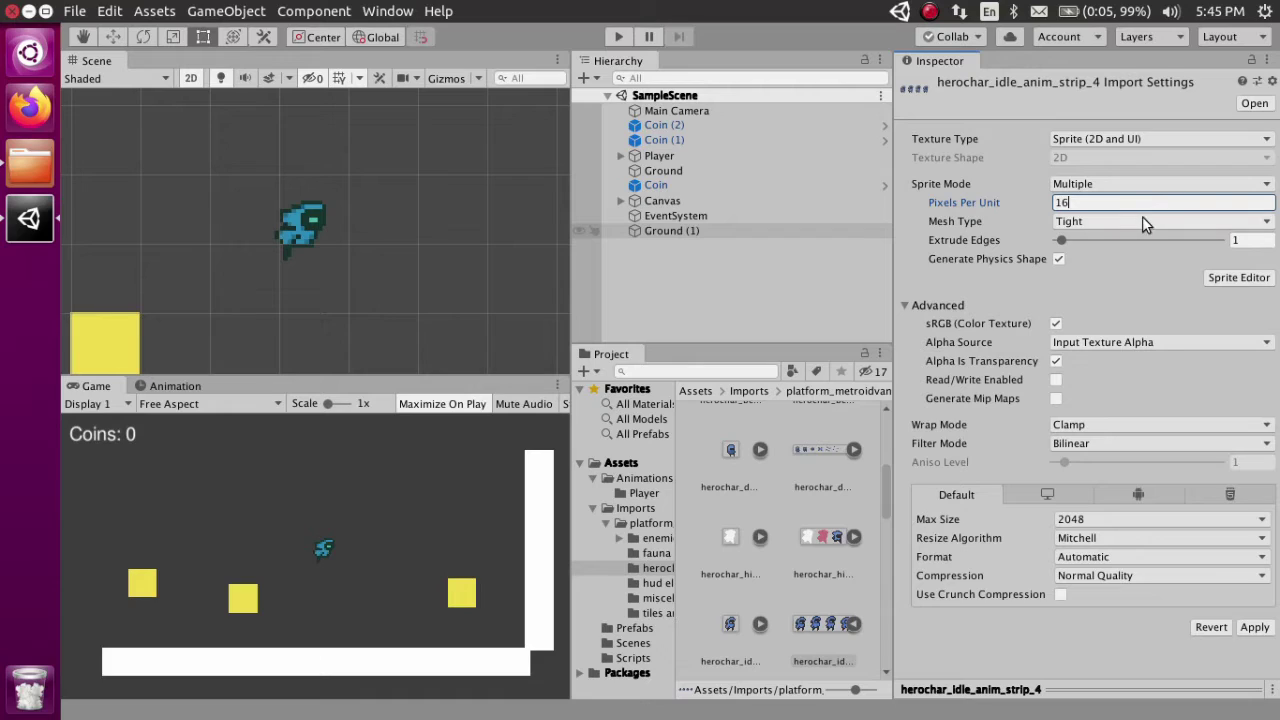
click(1102, 444)
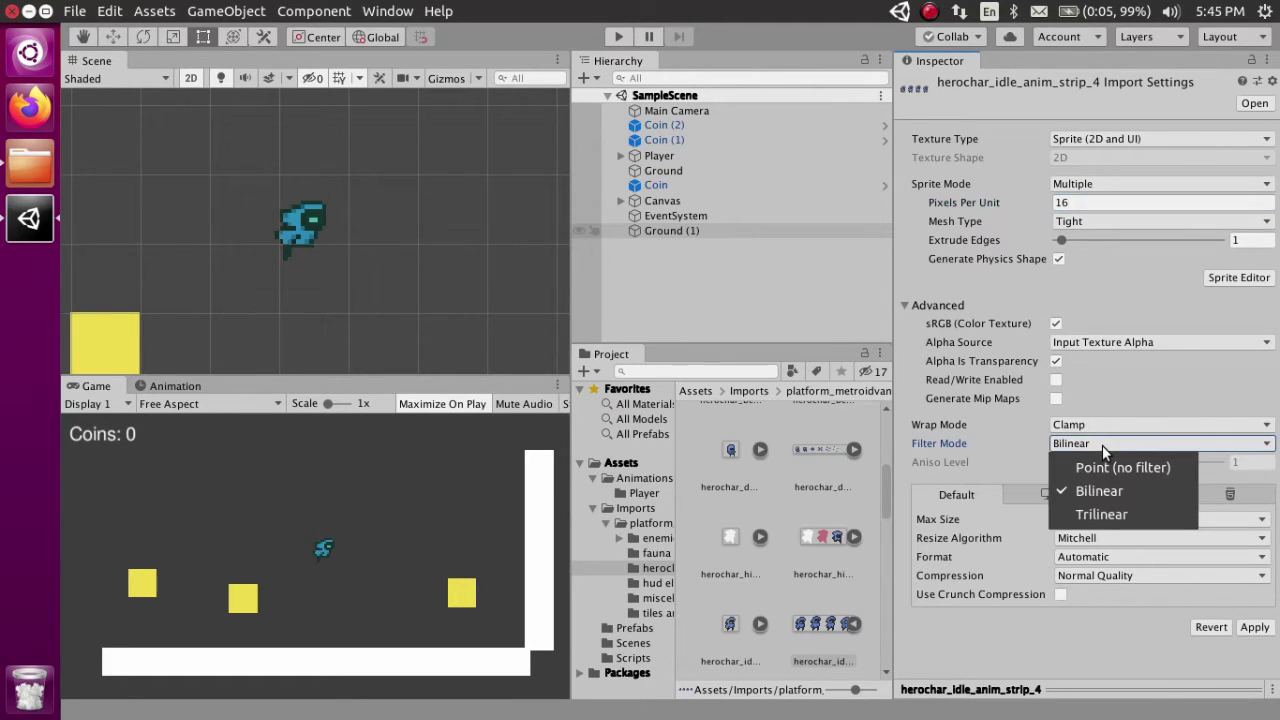
click(1085, 464)
click(1255, 627)
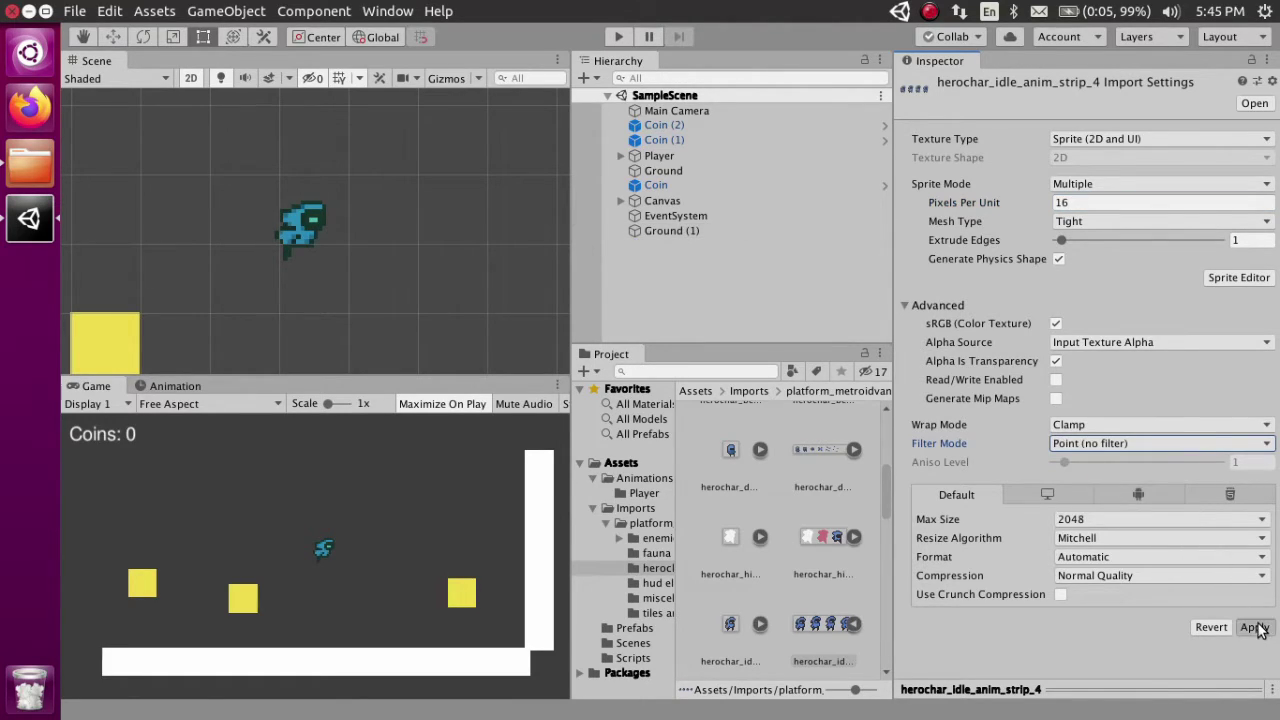
Grid-slice the idle strip into four 16×16 sprites, check each, apply and close the Sprite Editor.
click(1241, 277)
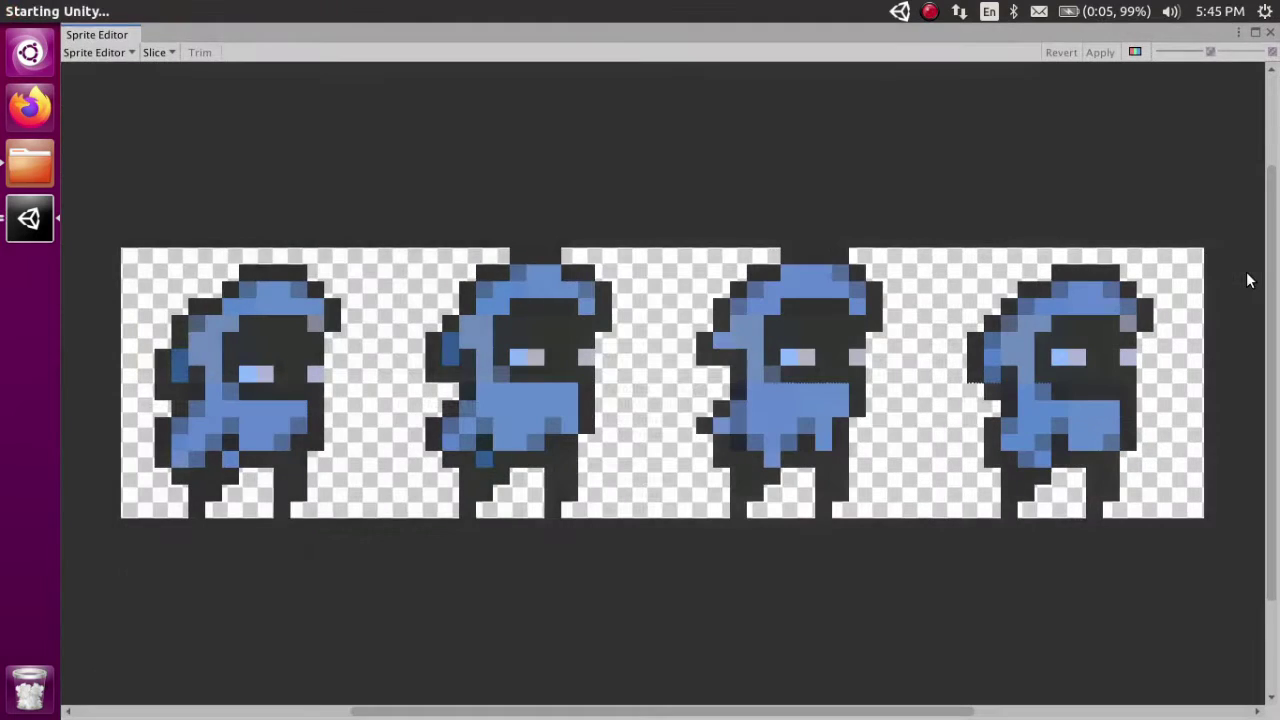
click(155, 52)
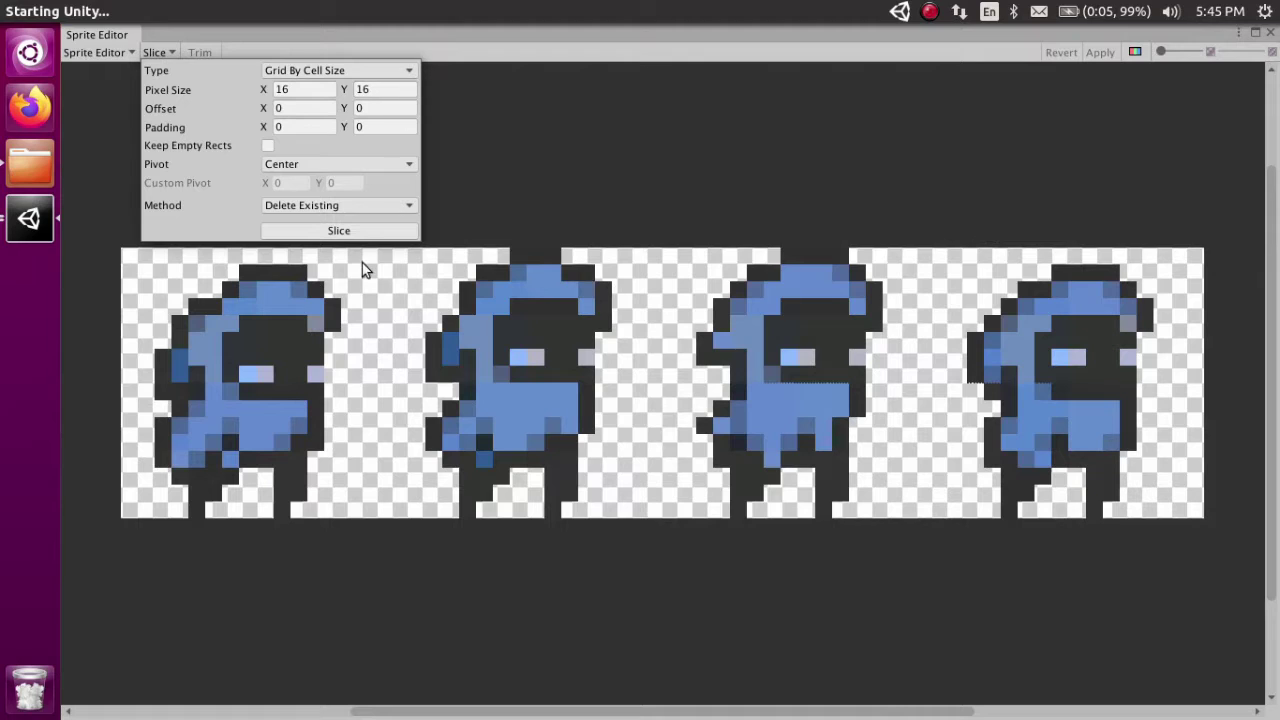
click(339, 230)
click(380, 330)
click(520, 378)
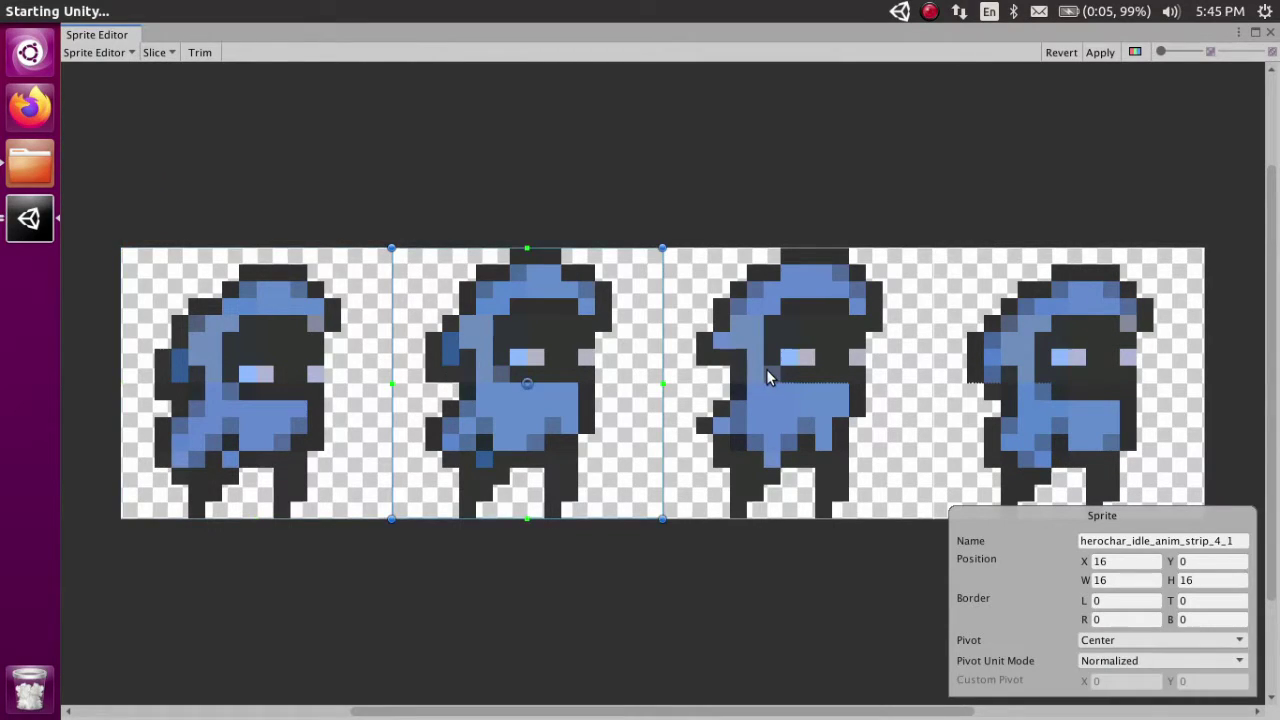
click(768, 375)
click(1058, 374)
click(1111, 52)
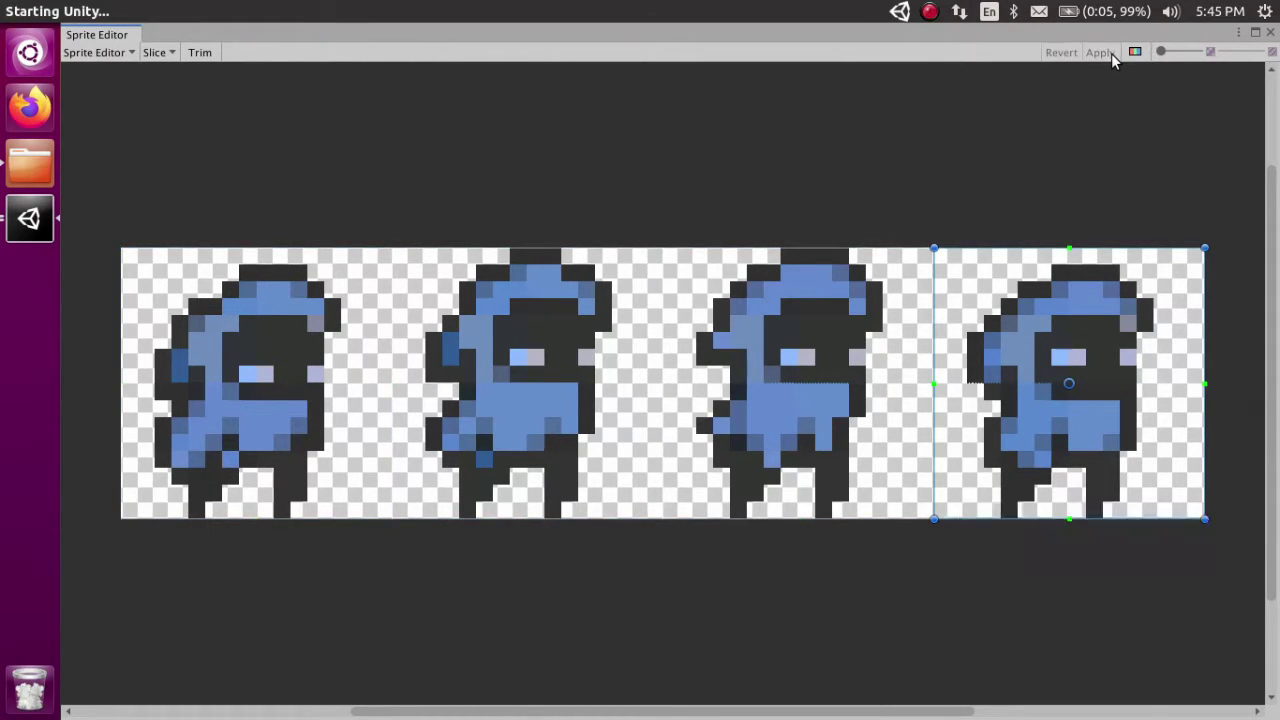
click(1268, 32)
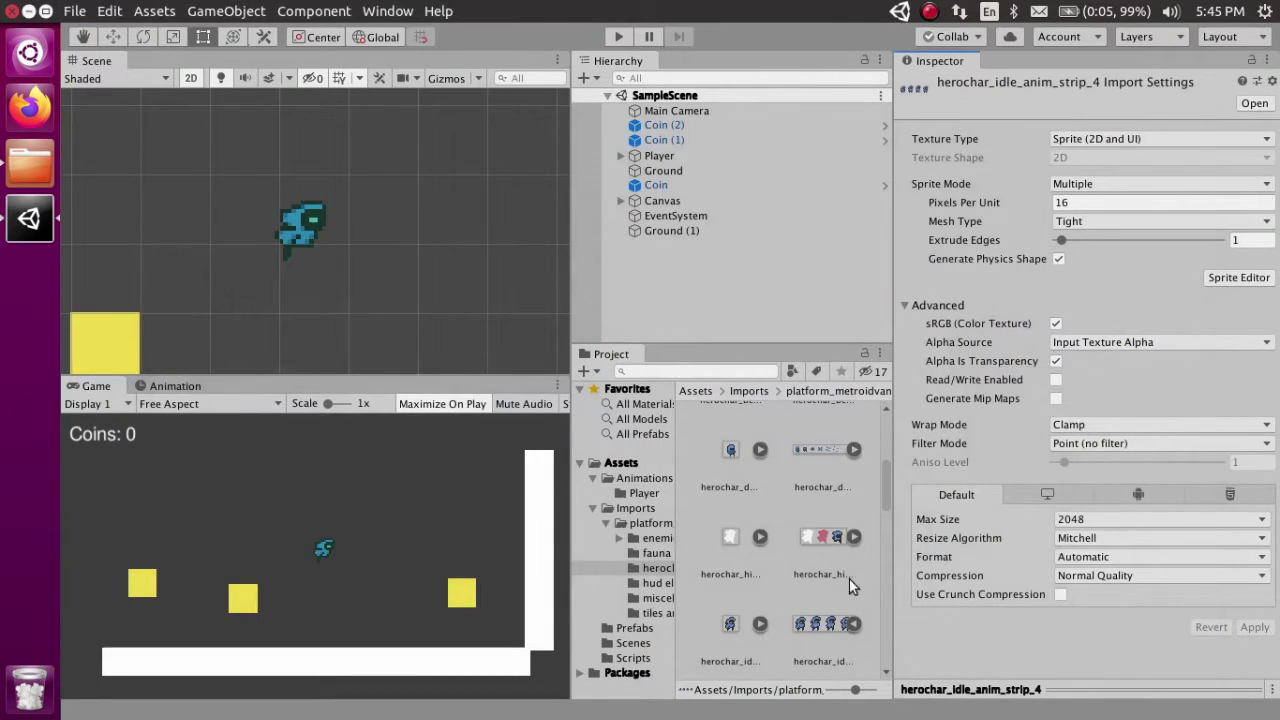
Create a new clip named Idle for the Player from the Animation window's clip list.
scroll(860, 600, down, 2)
scroll(846, 595, down, 2)
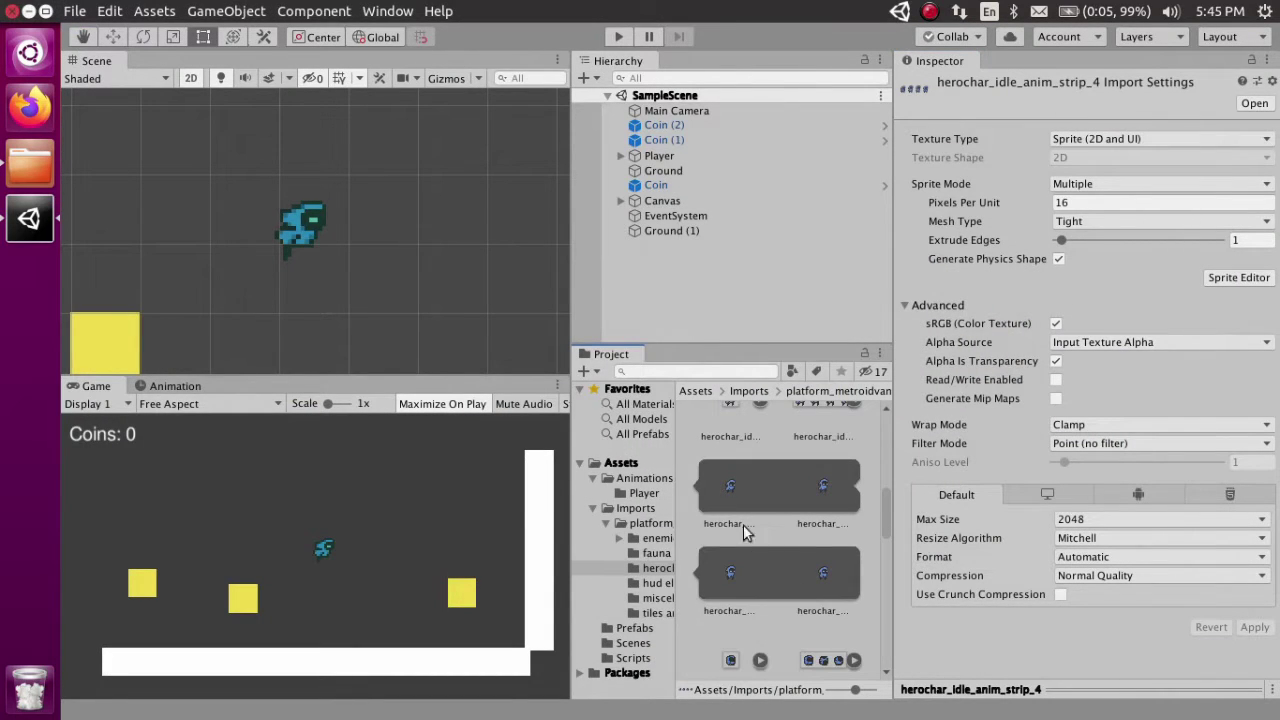
click(743, 524)
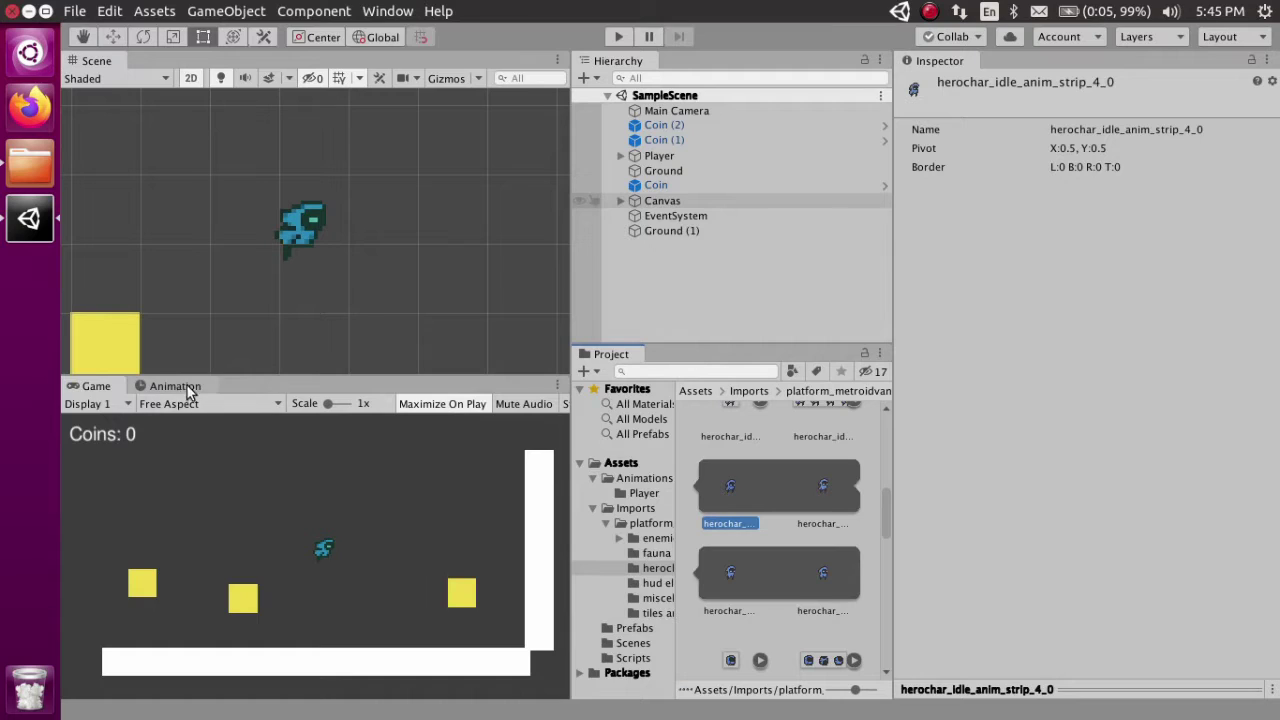
click(688, 158)
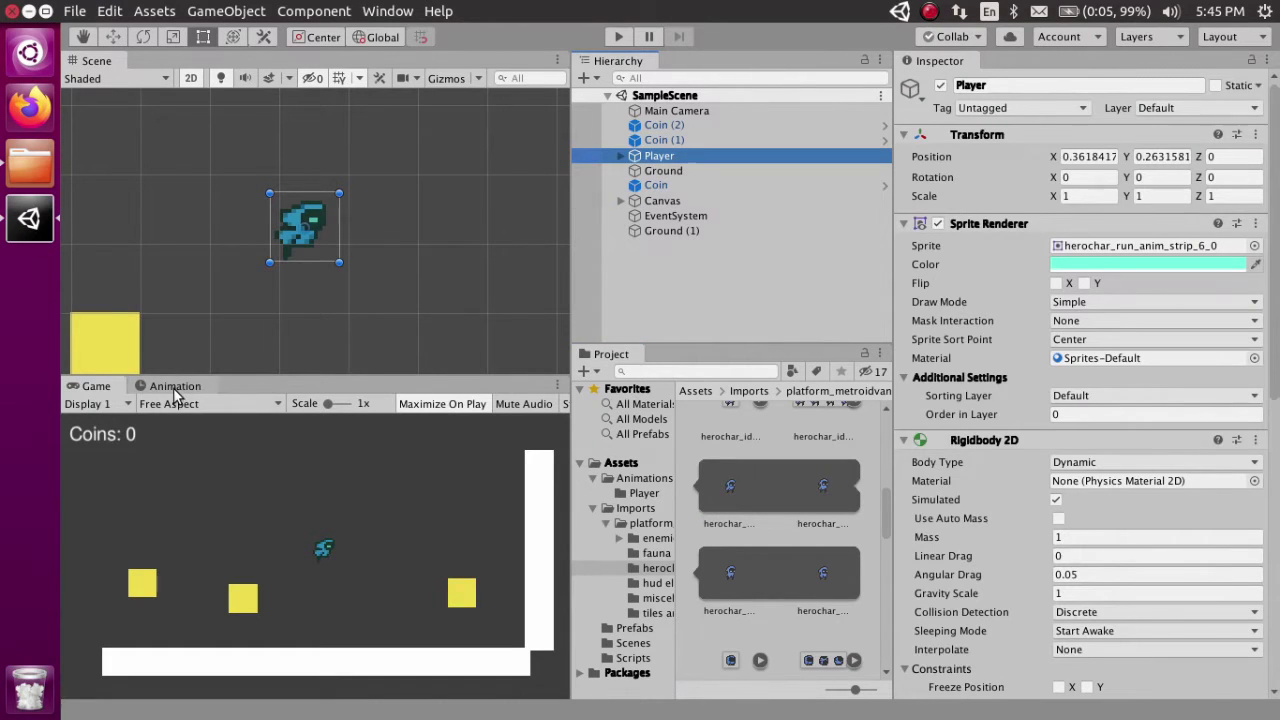
click(173, 388)
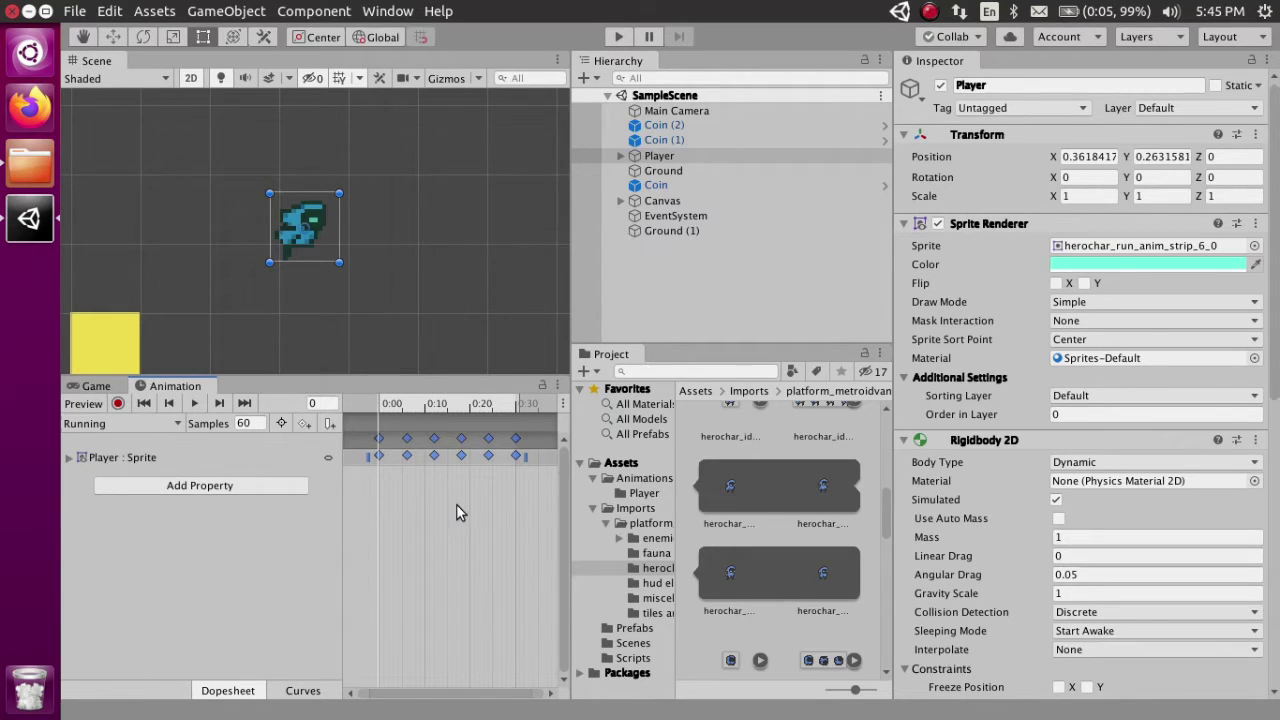
click(173, 425)
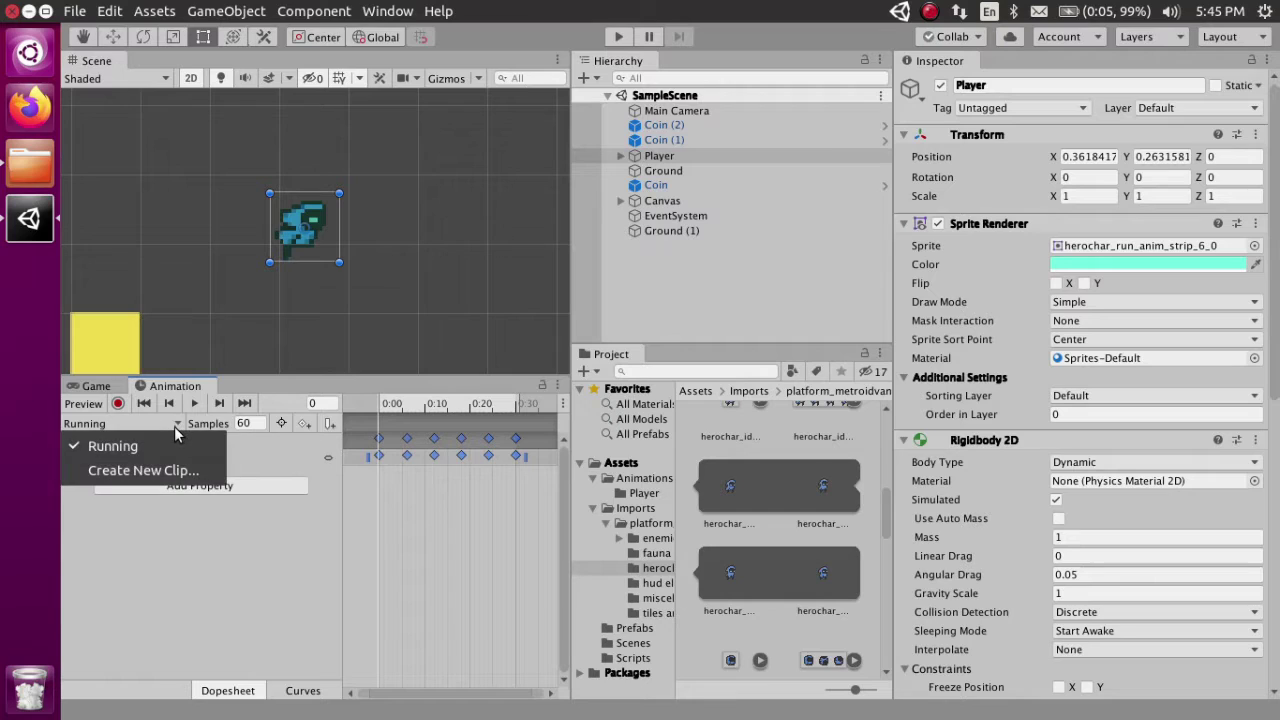
click(146, 471)
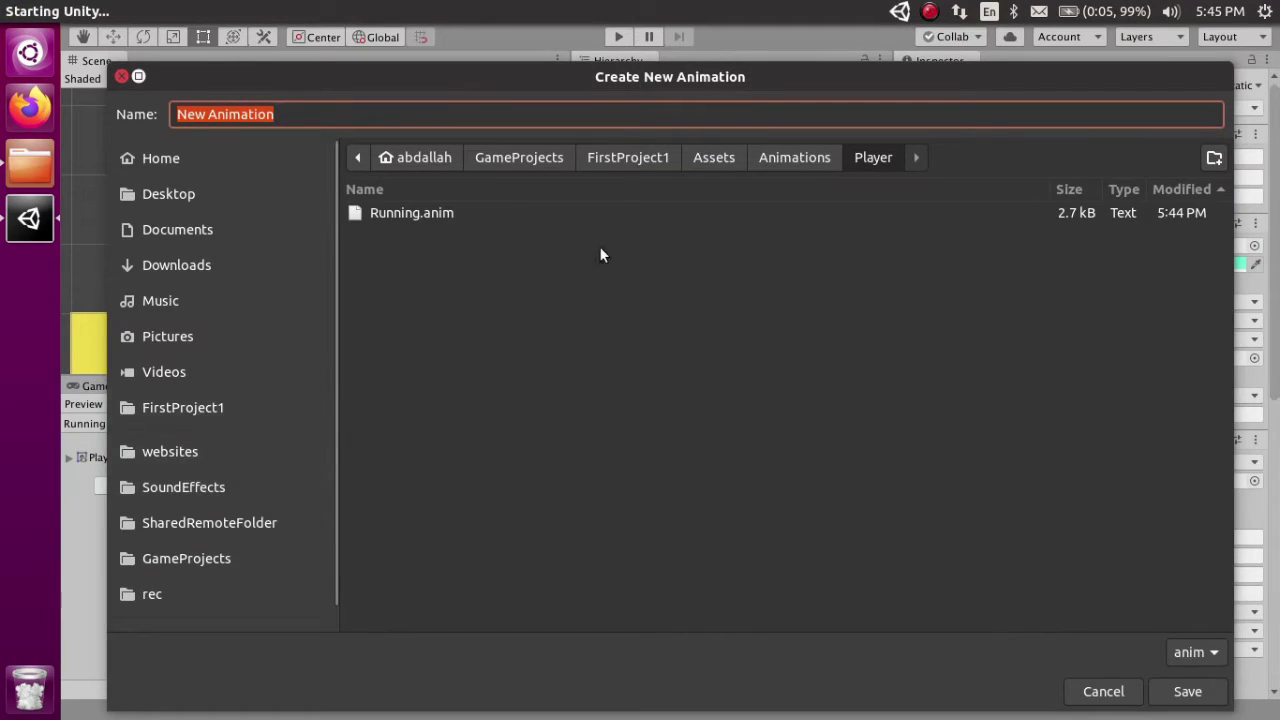
click(620, 213)
click(211, 116)
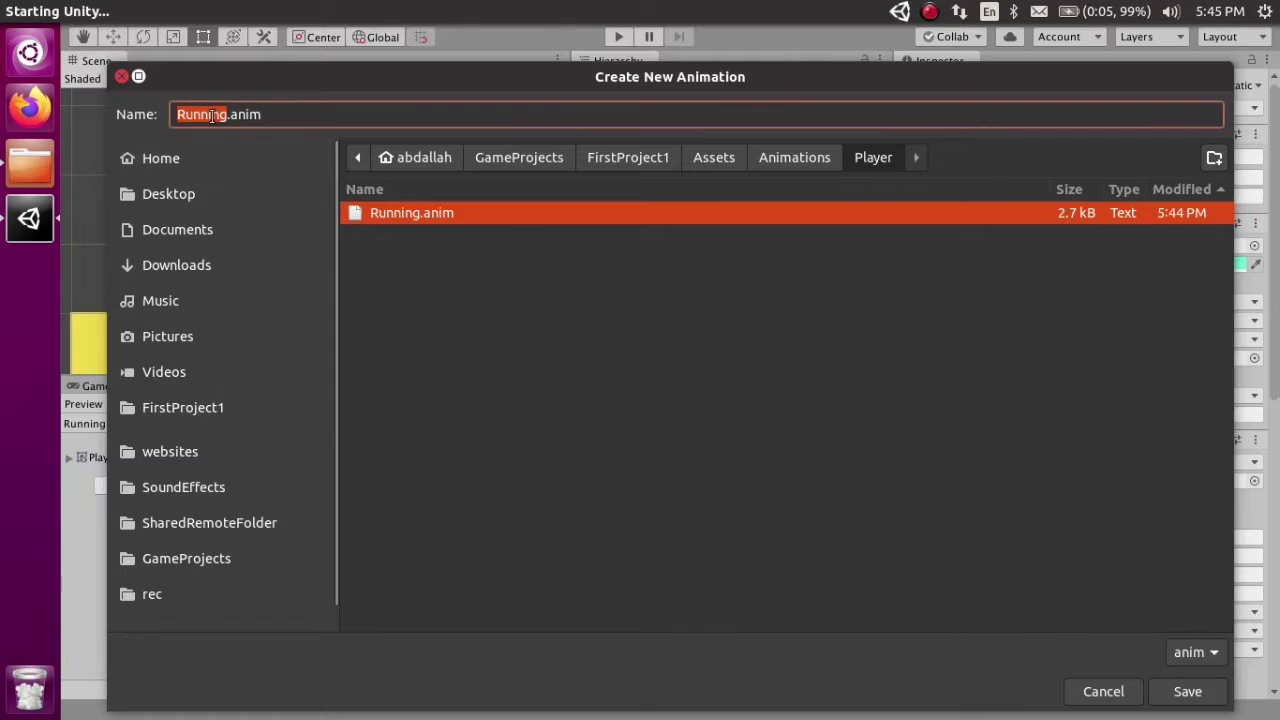
text(Idle)
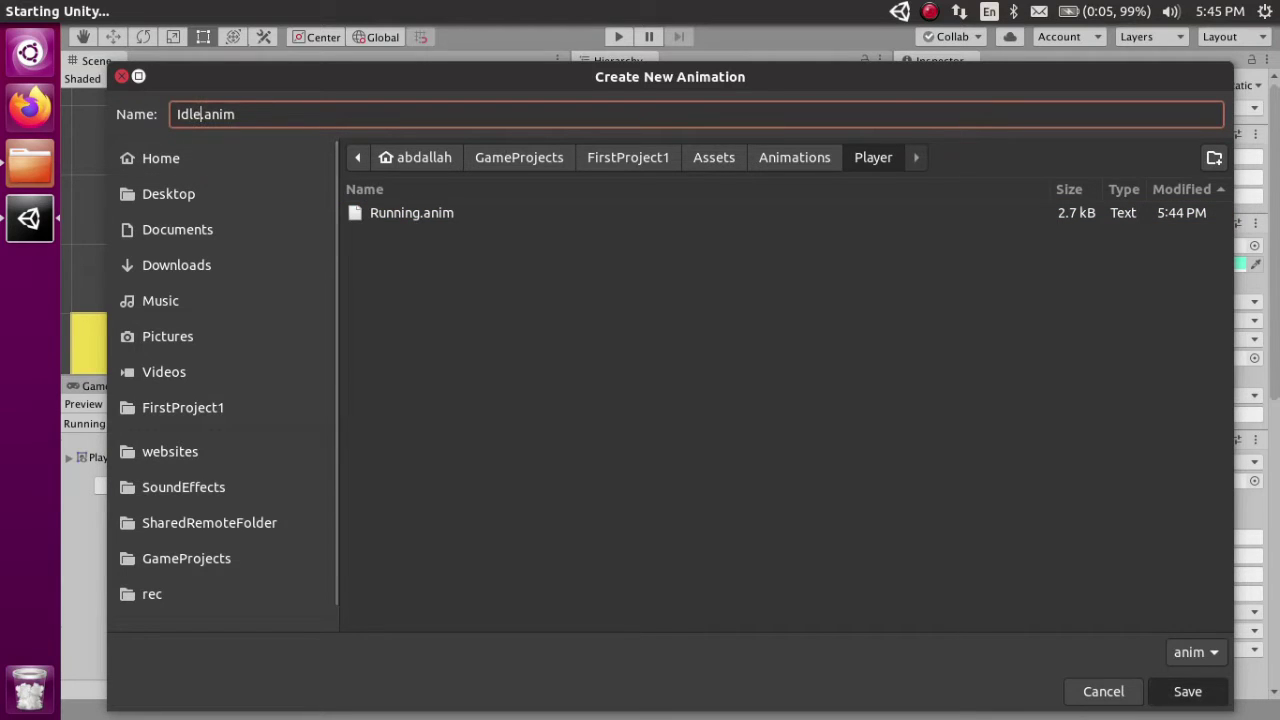
key(Return)
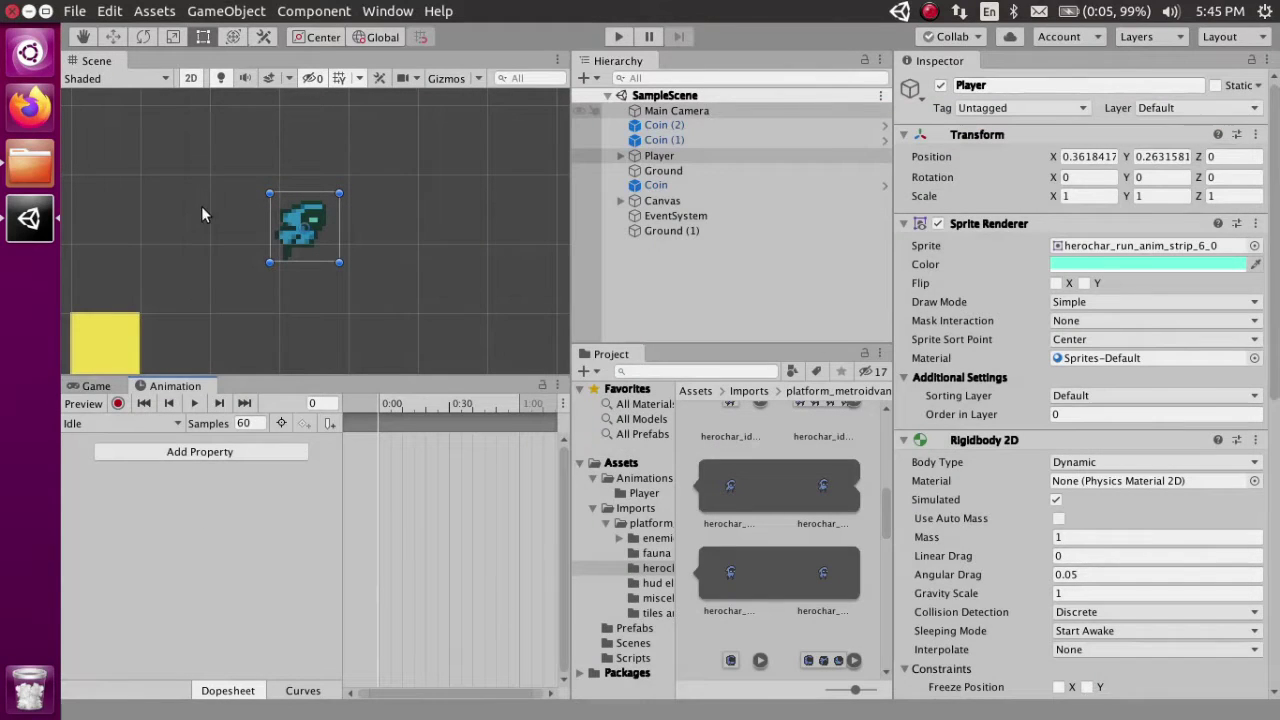
Drag the four idle sub-sprites into the Idle clip and play the idle loop.
click(754, 483)
shift+click(808, 606)
drag(834, 519, 462, 457)
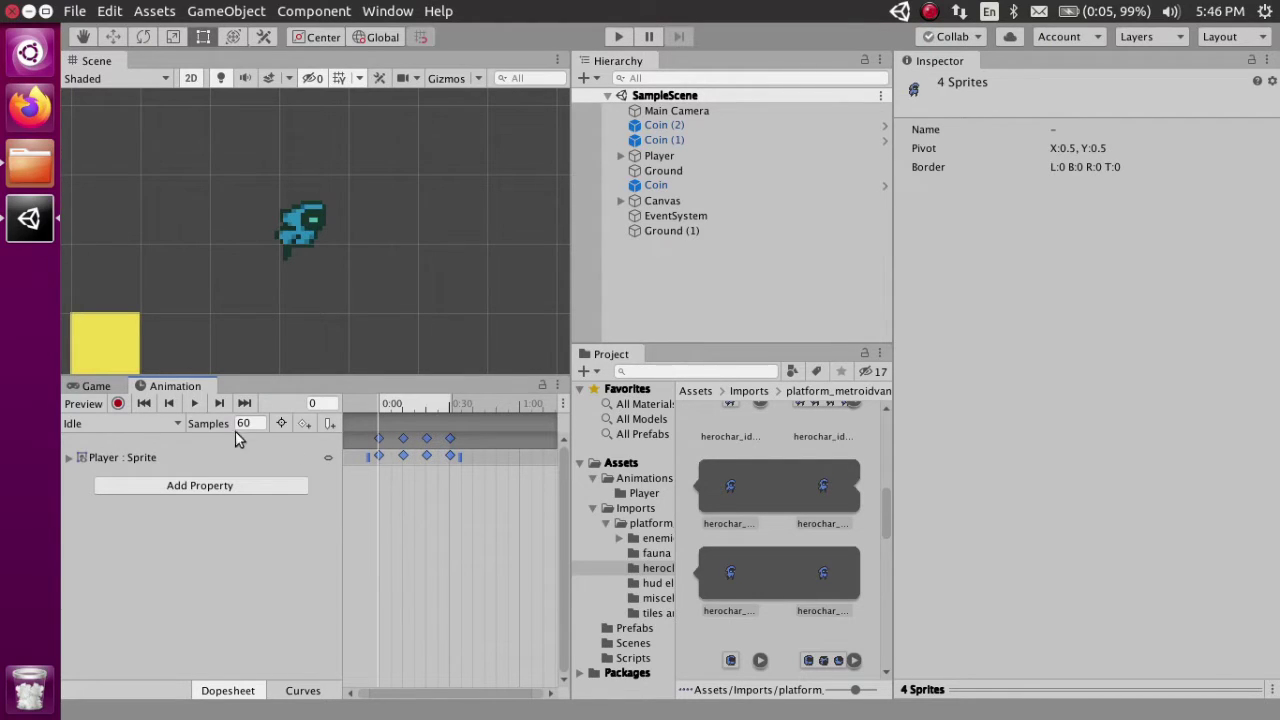
click(195, 403)
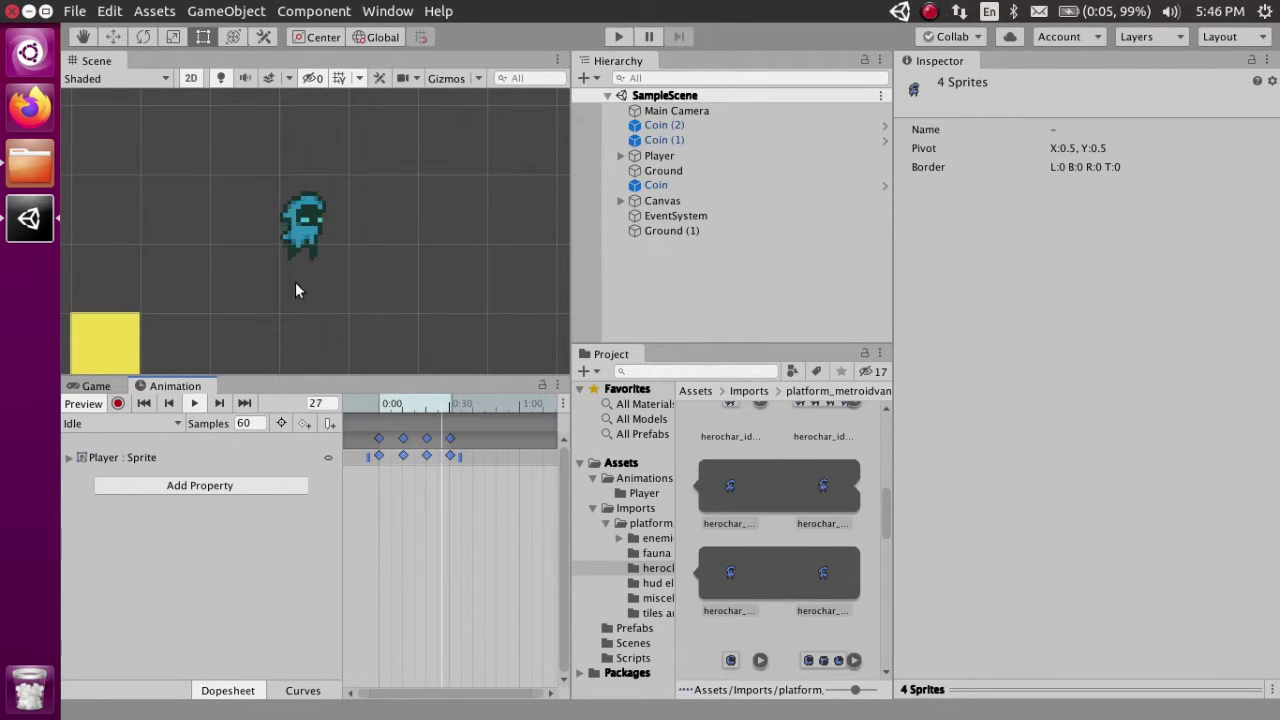
Drop an idle frame into the Player's Sprite Renderer Sprite field.
click(145, 417)
click(147, 416)
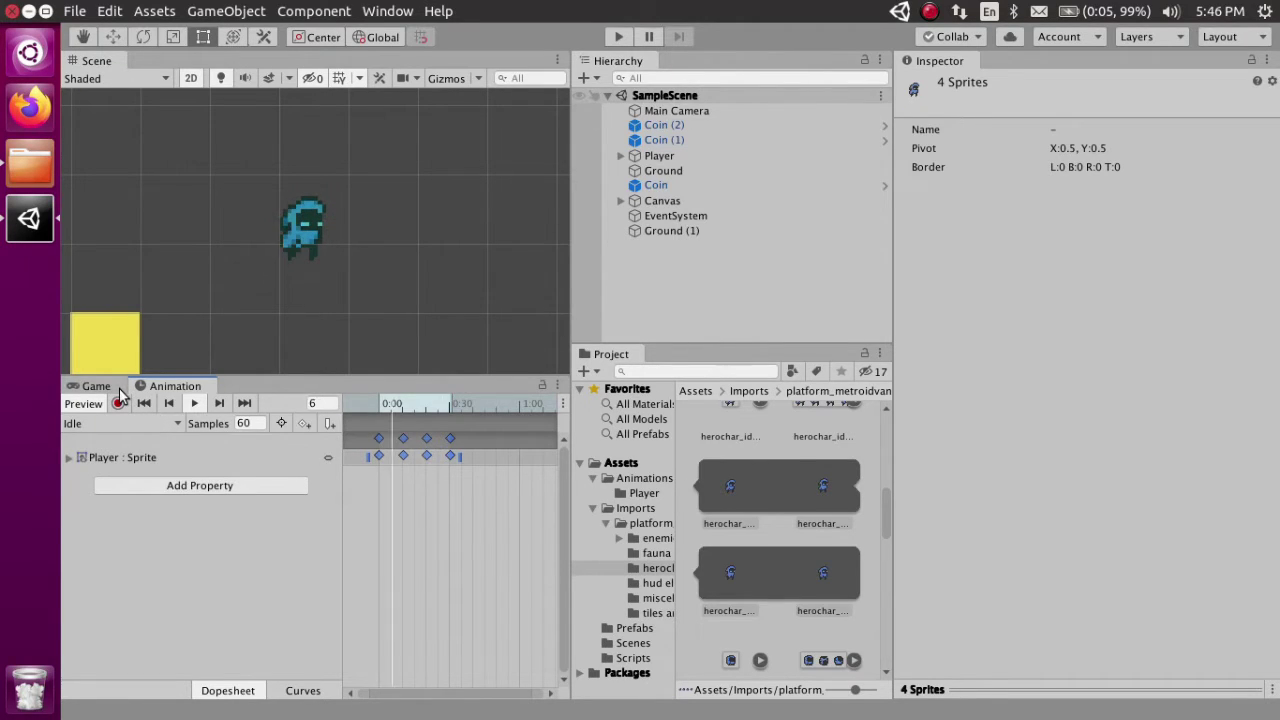
click(119, 388)
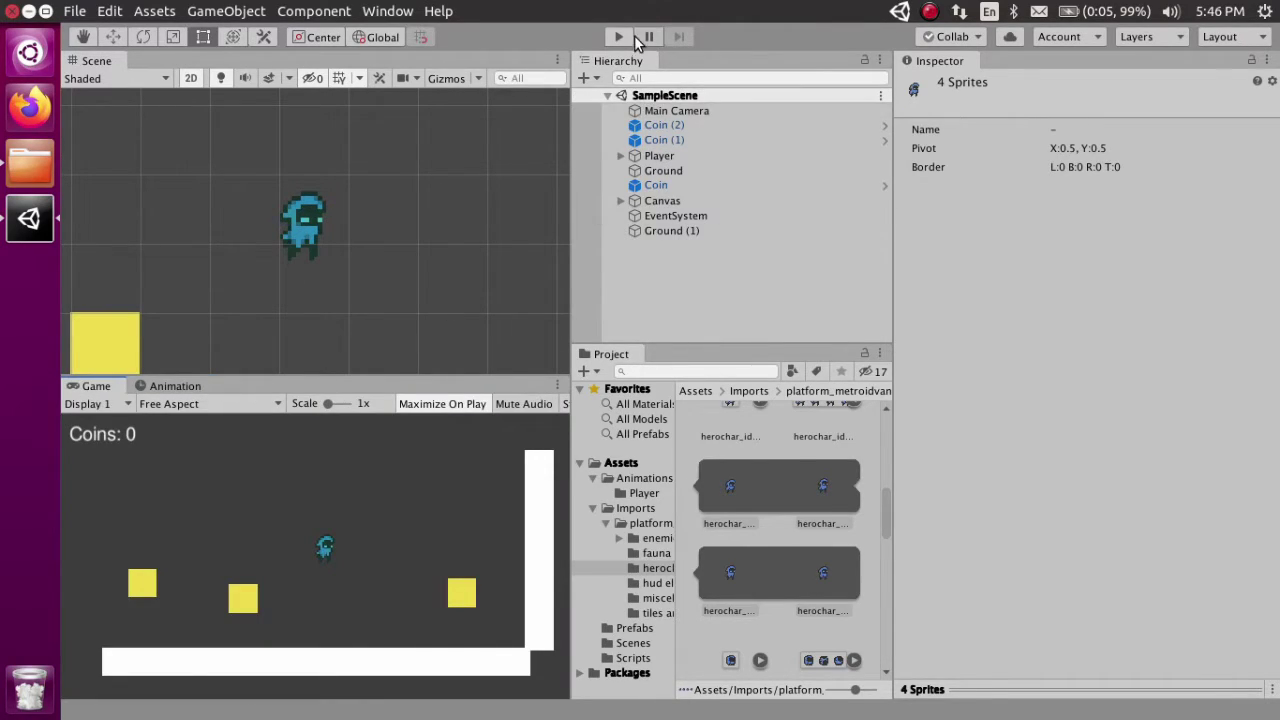
click(656, 157)
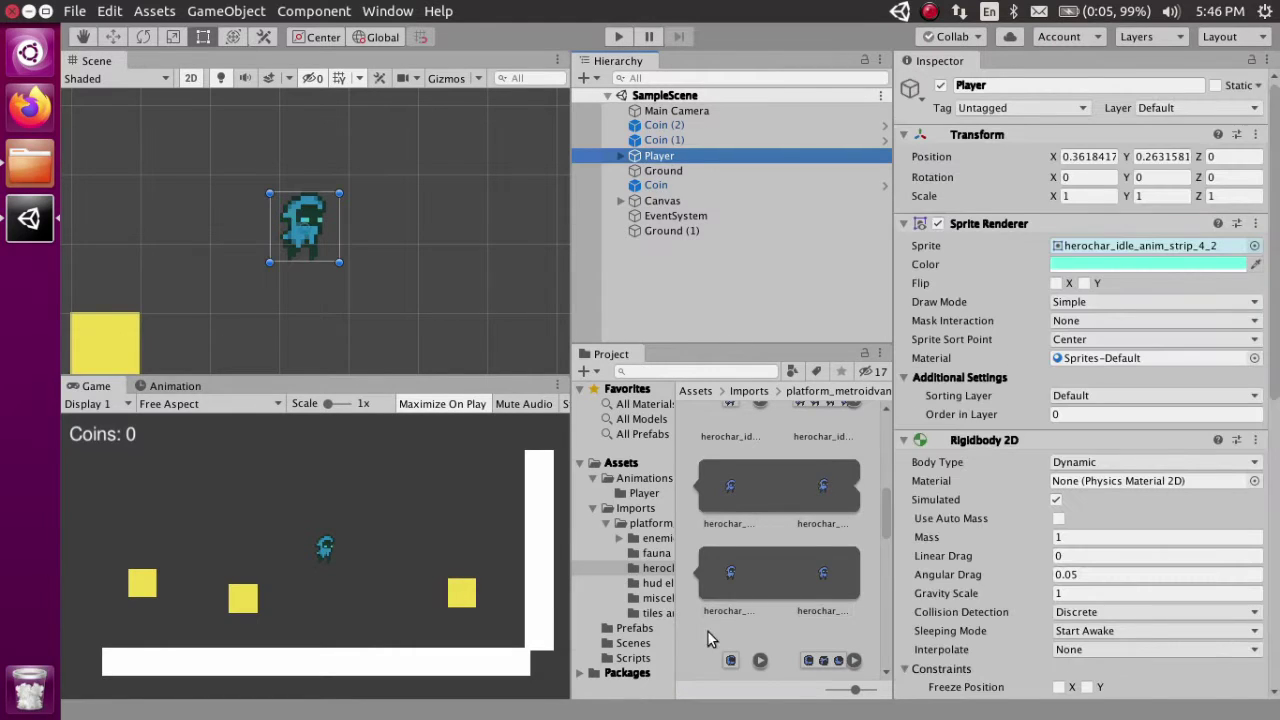
drag(715, 495, 1090, 250)
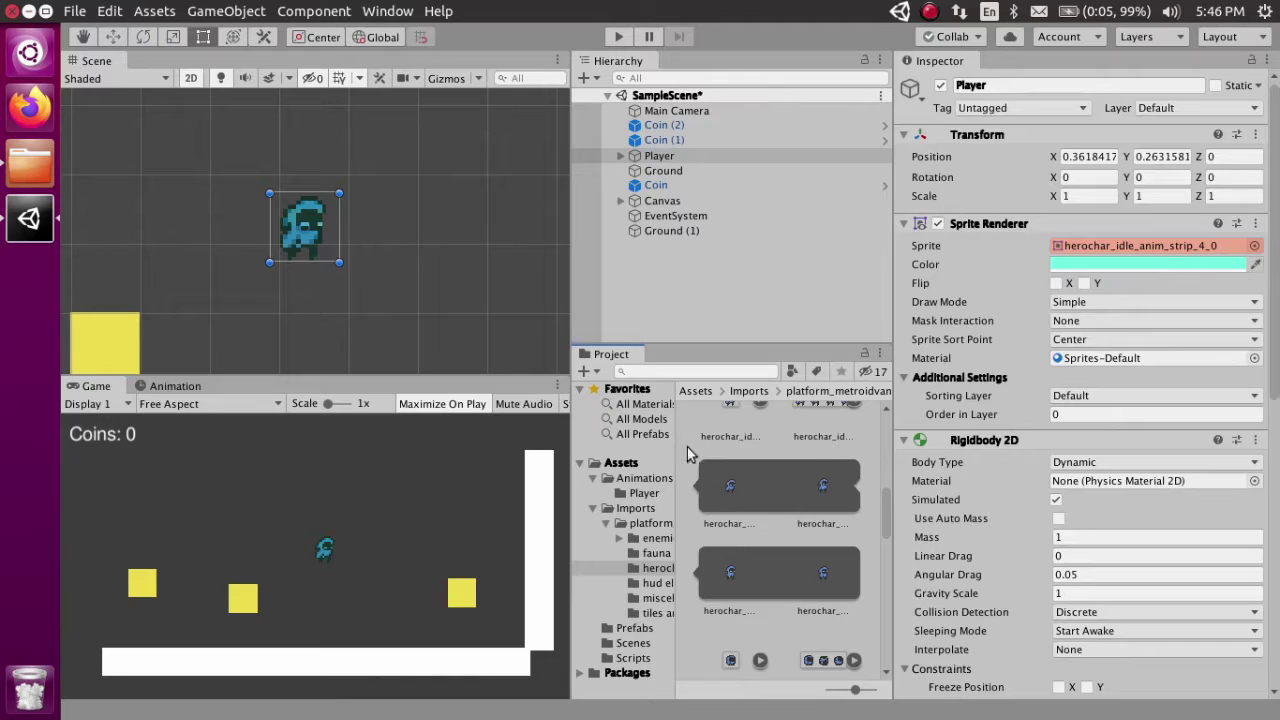
Preview Idle, switch to Running, set the sprite to herochar_idle_anim_strip_4_0 and save.
click(175, 386)
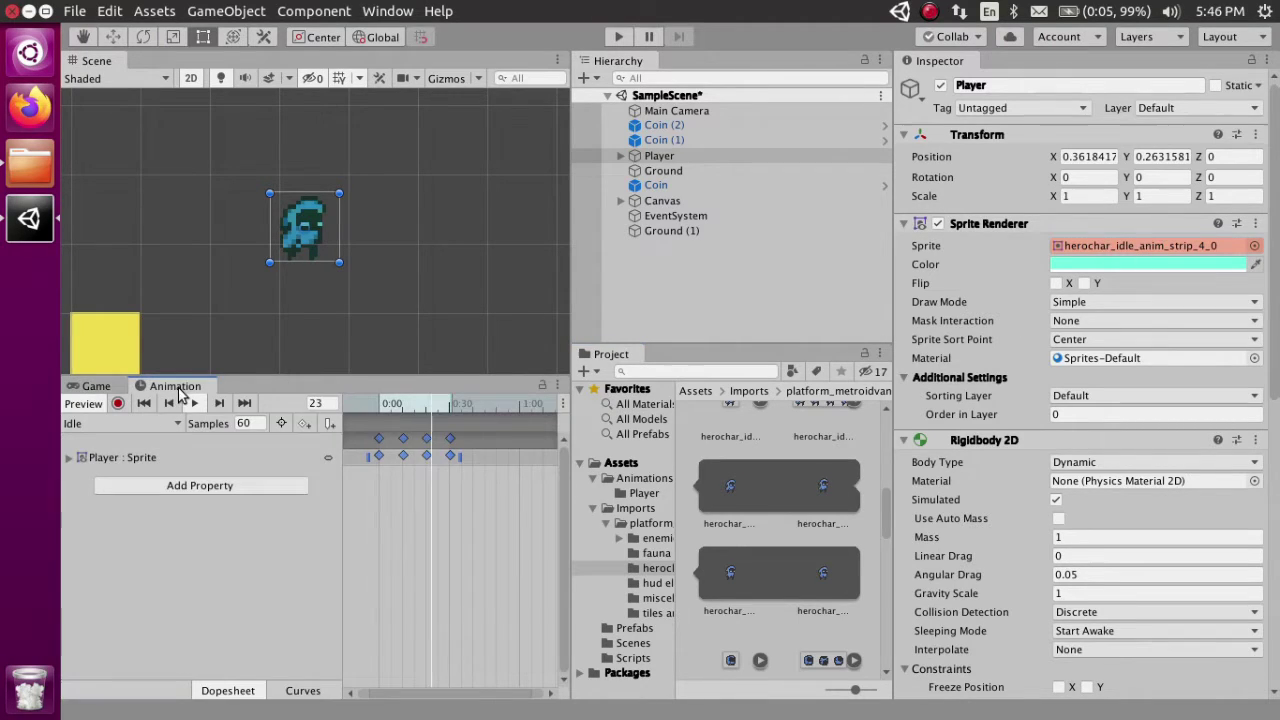
click(194, 402)
click(396, 404)
click(95, 425)
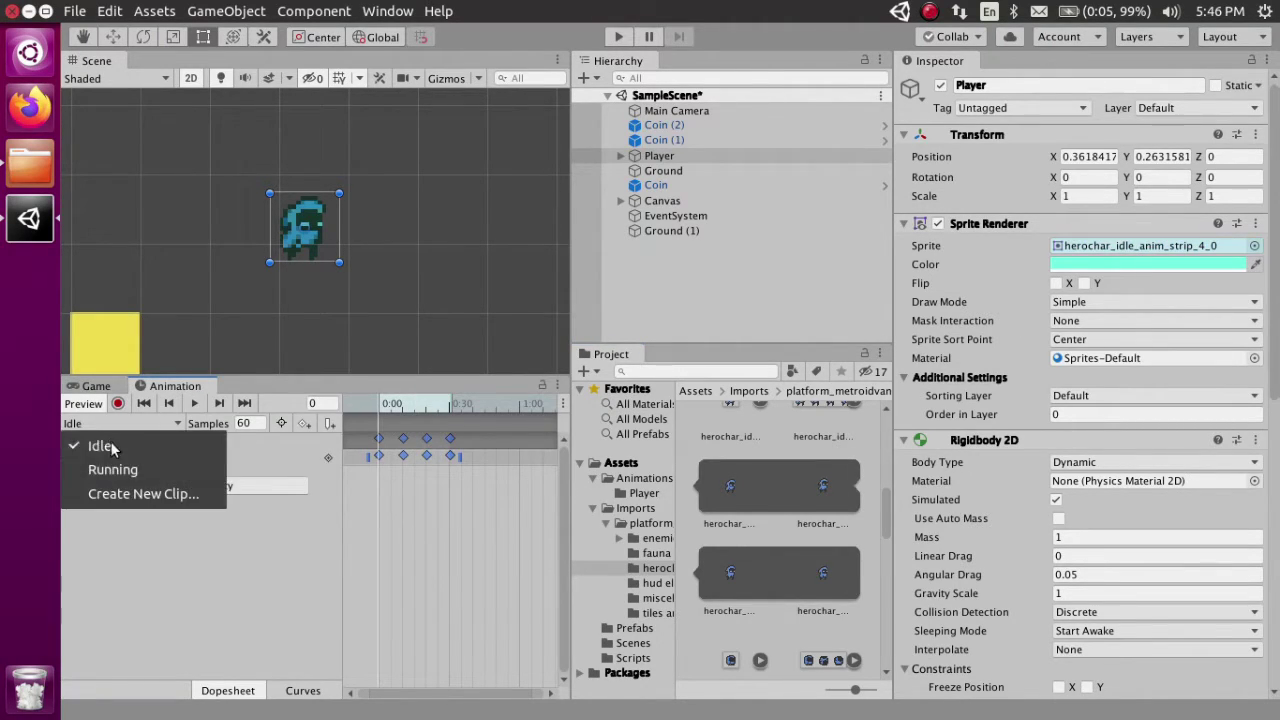
click(108, 469)
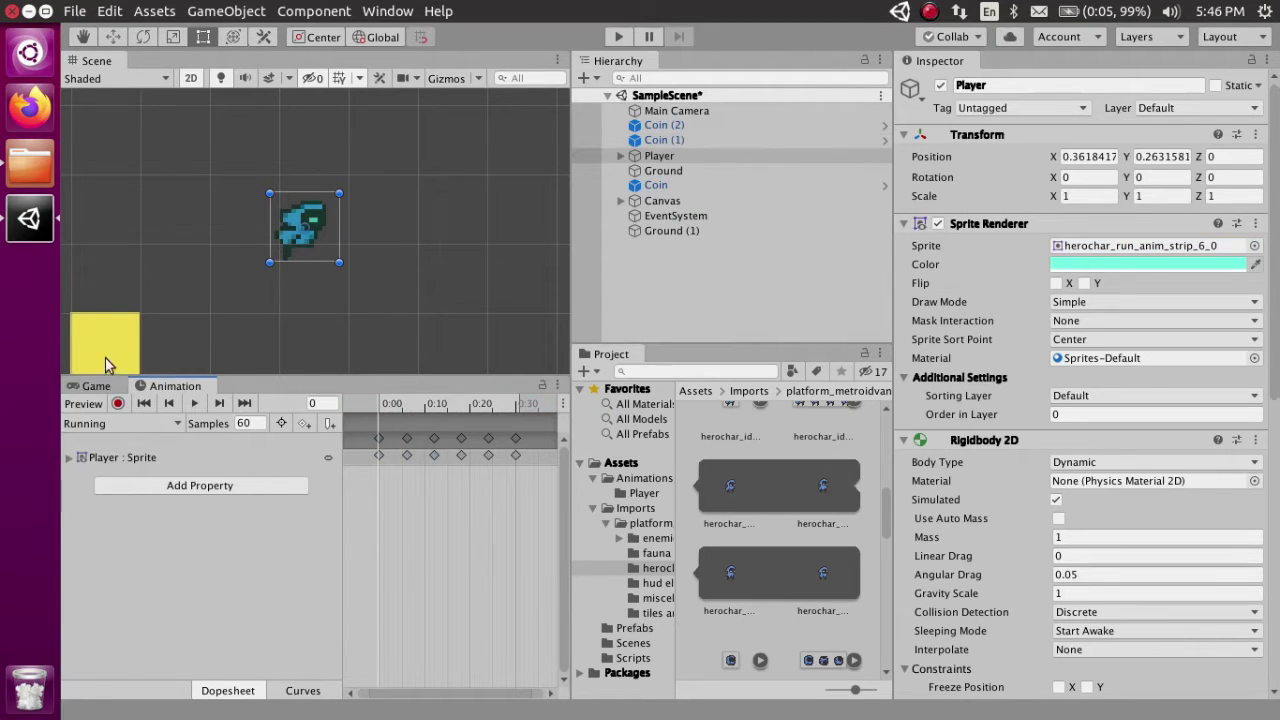
click(96, 386)
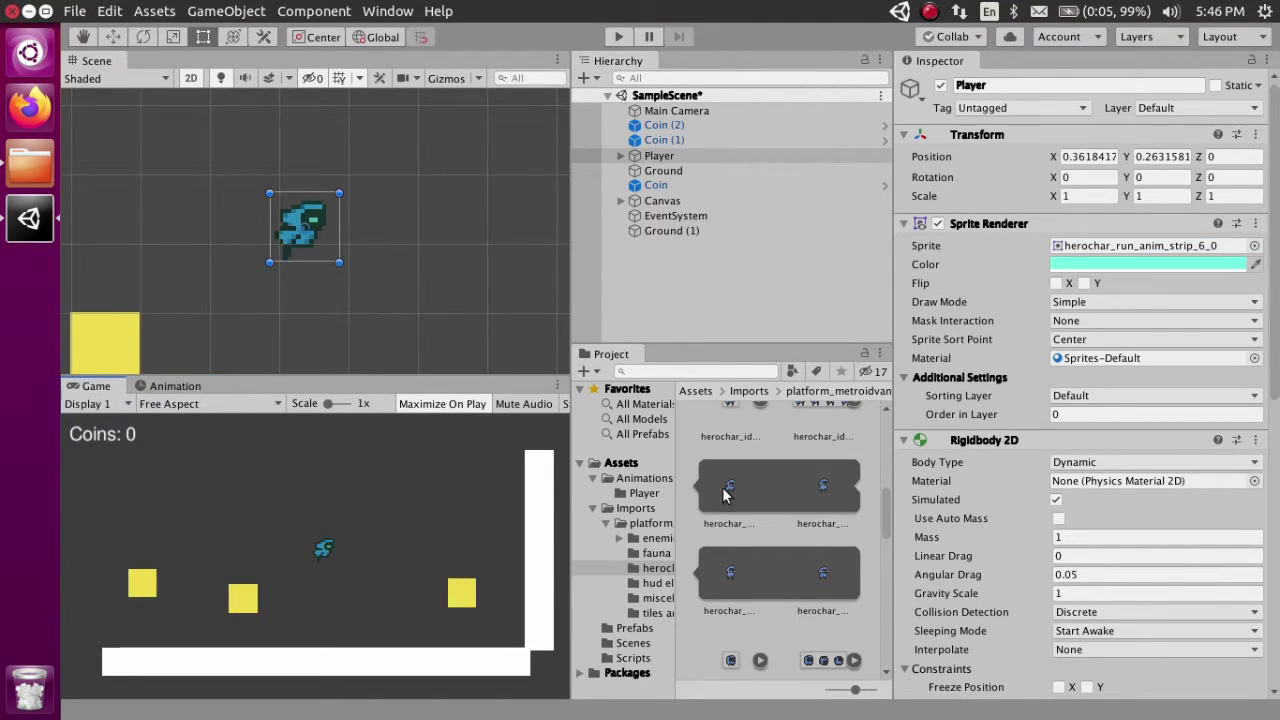
drag(730, 488, 1134, 241)
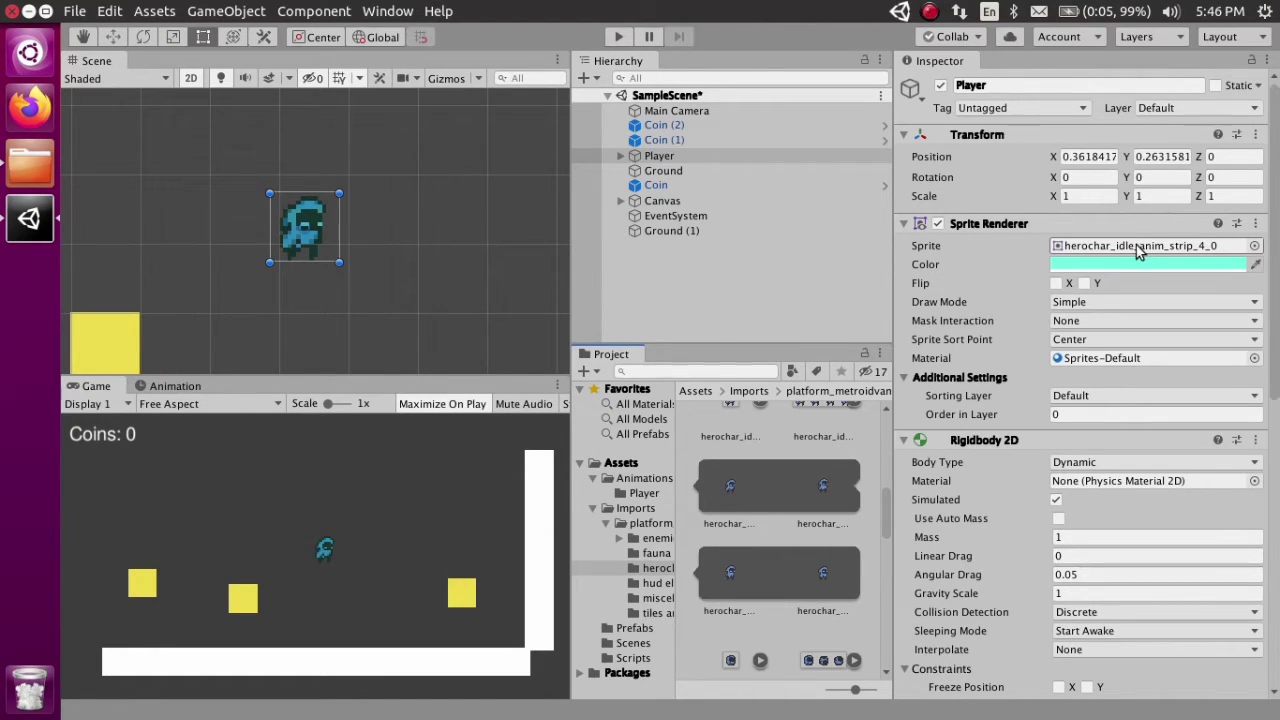
key(ctrl+s)
click(620, 38)
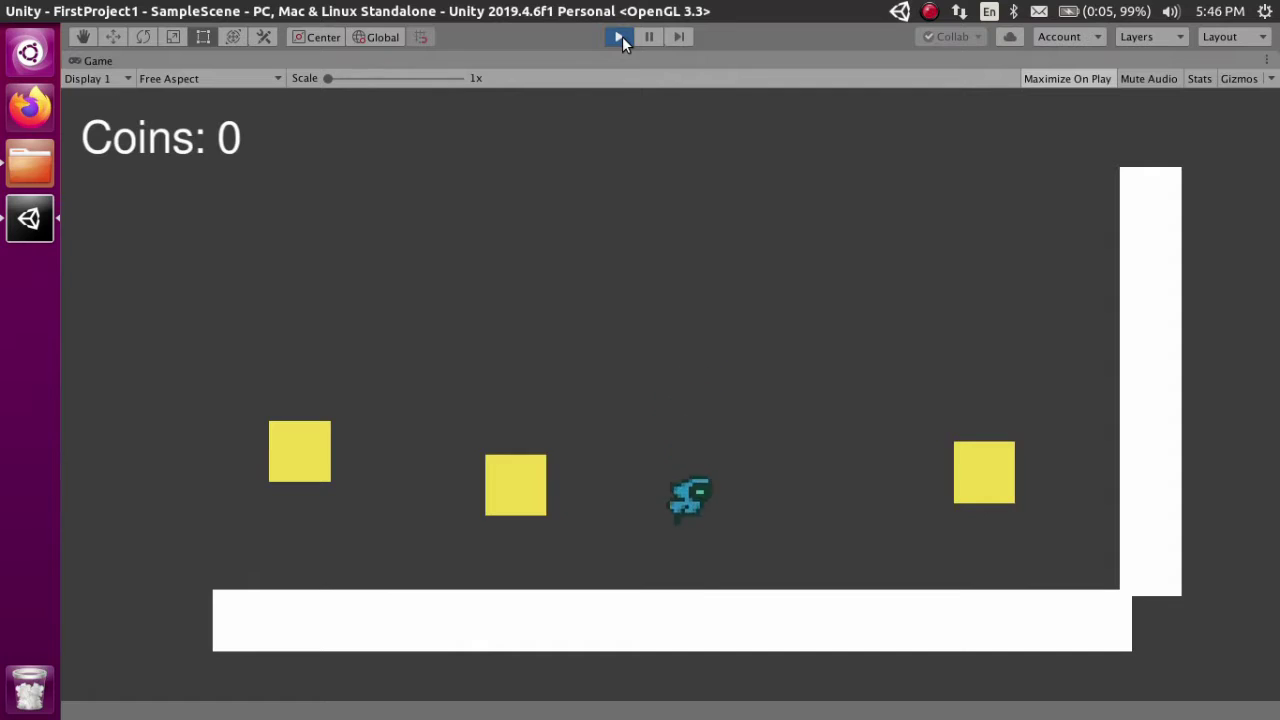
key(Right)
key(Left)
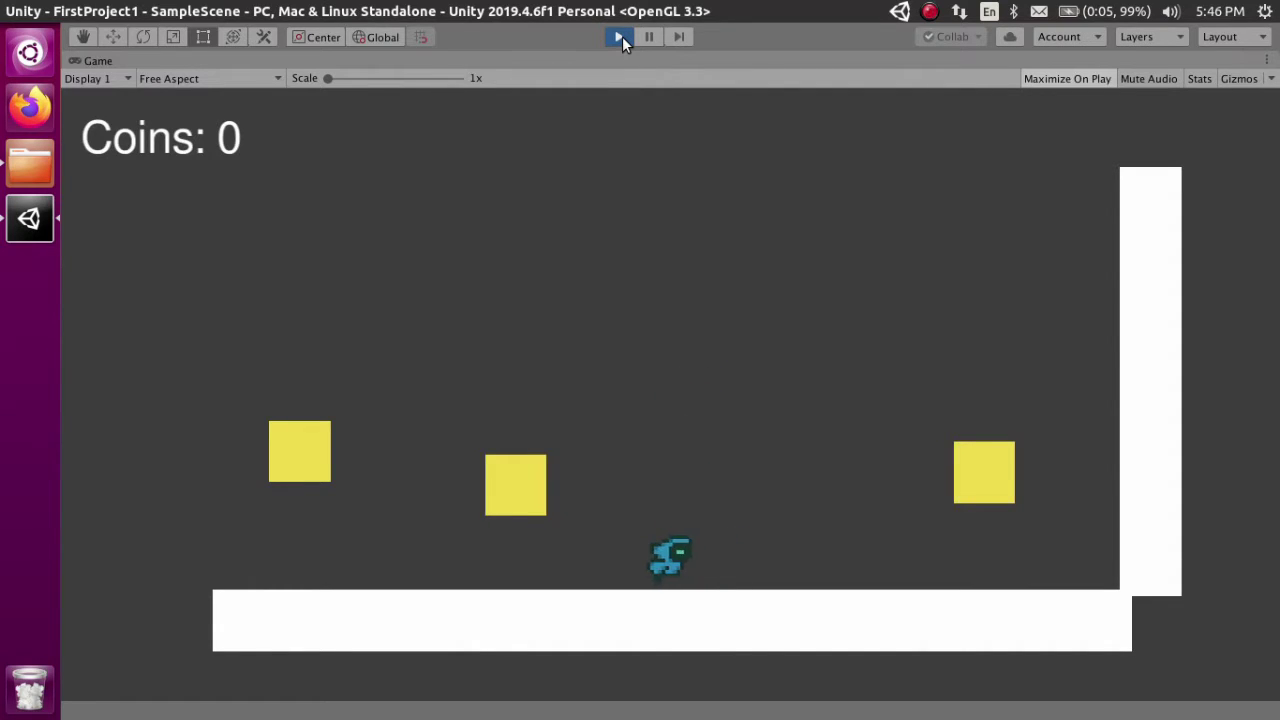
key(Right)
key(Left)
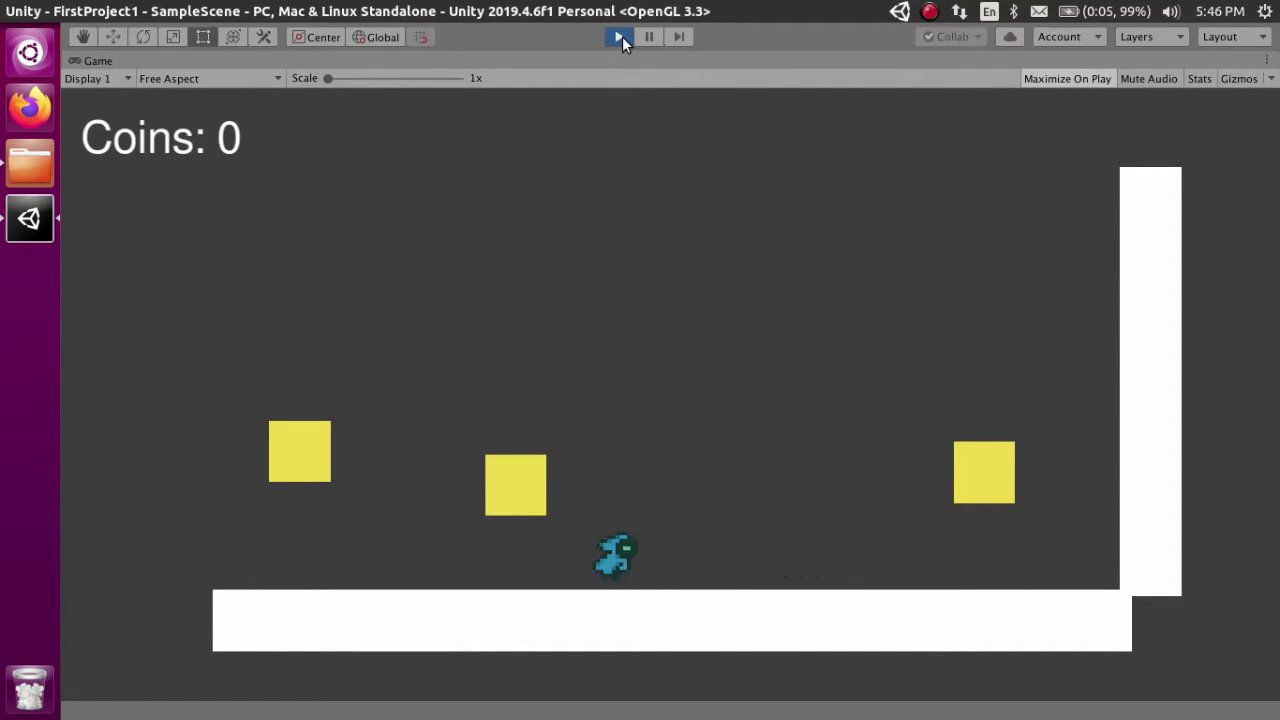
key(space)
key(Right)
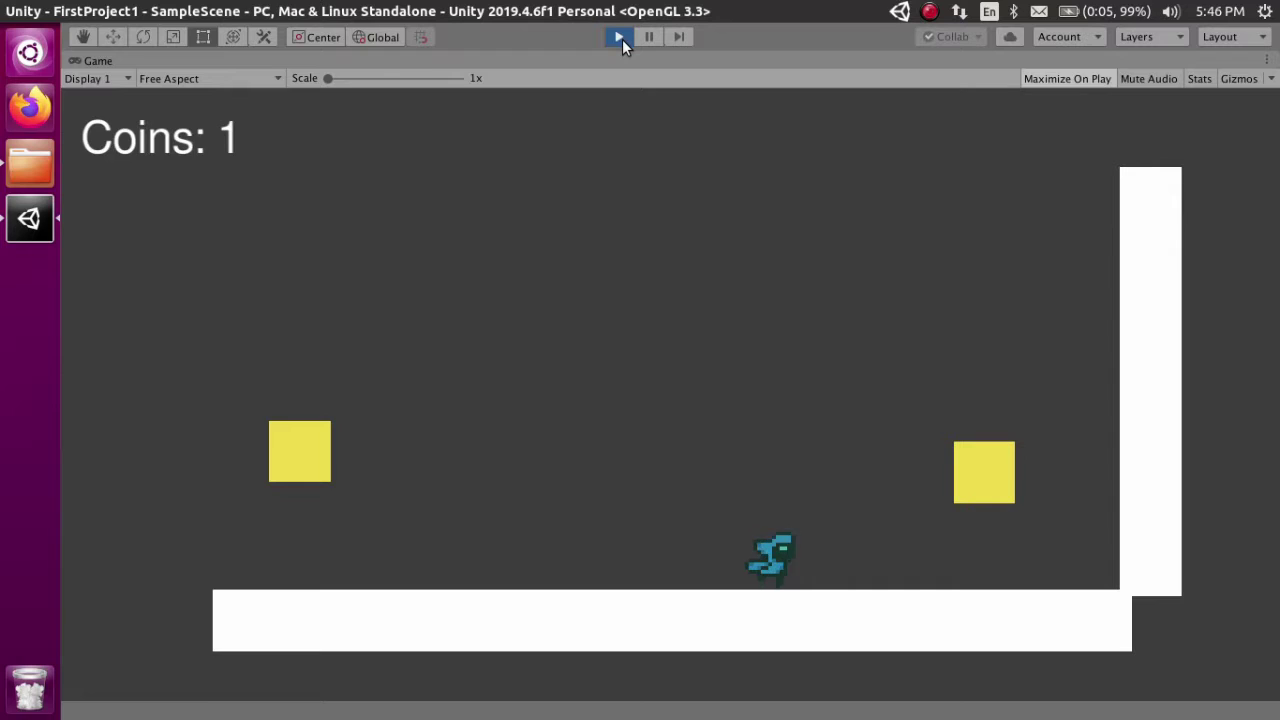
click(620, 37)
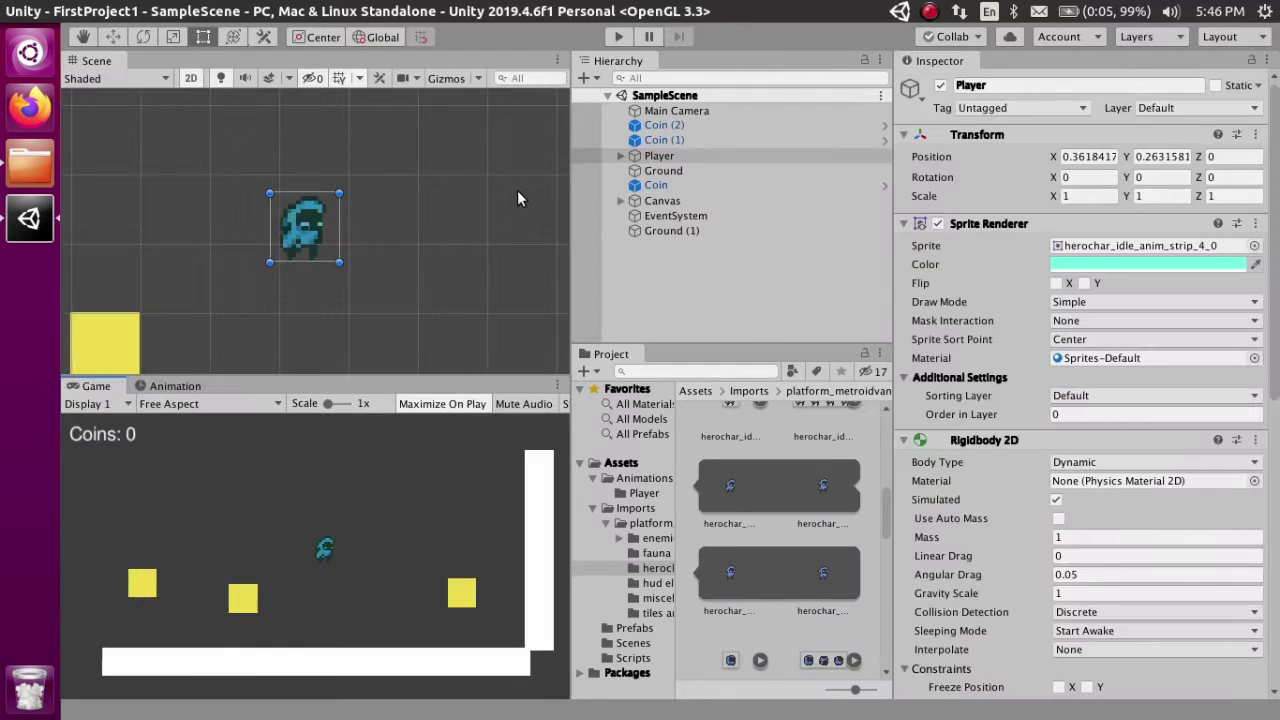
In the Animator graph, move Any State up and place Entry above Running, left of Idle.
click(387, 11)
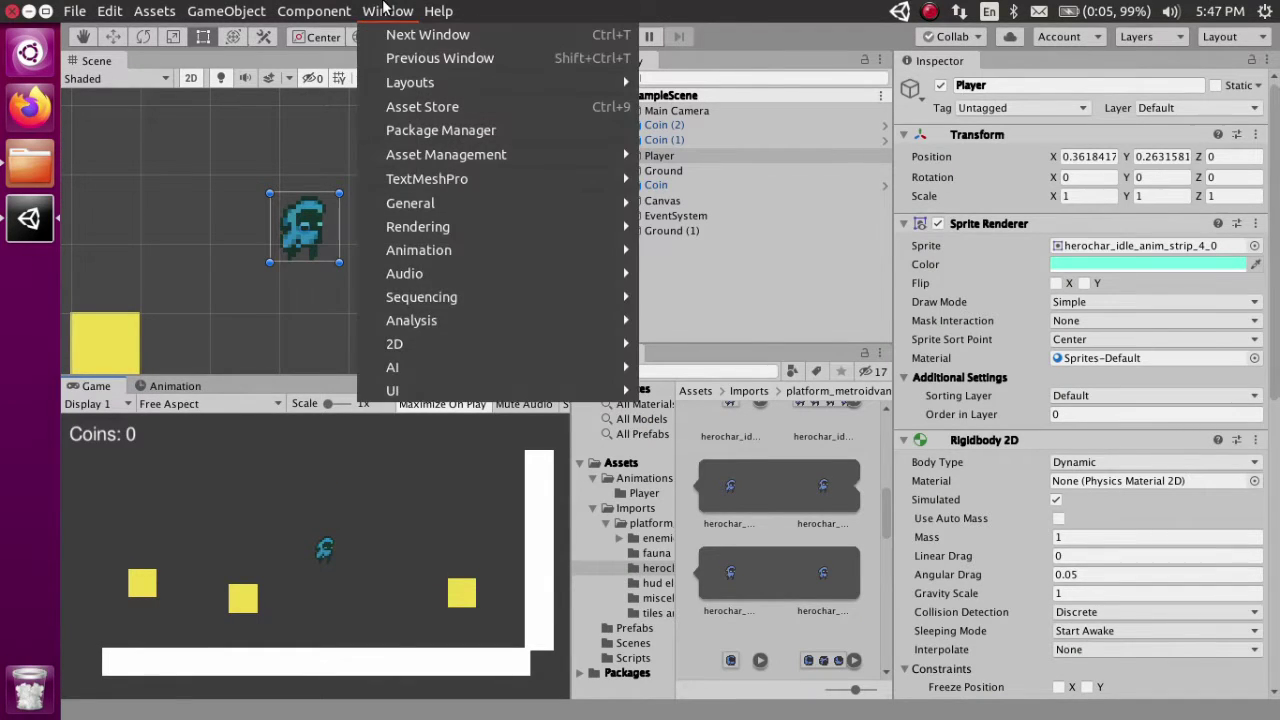
mouse_move(471, 249)
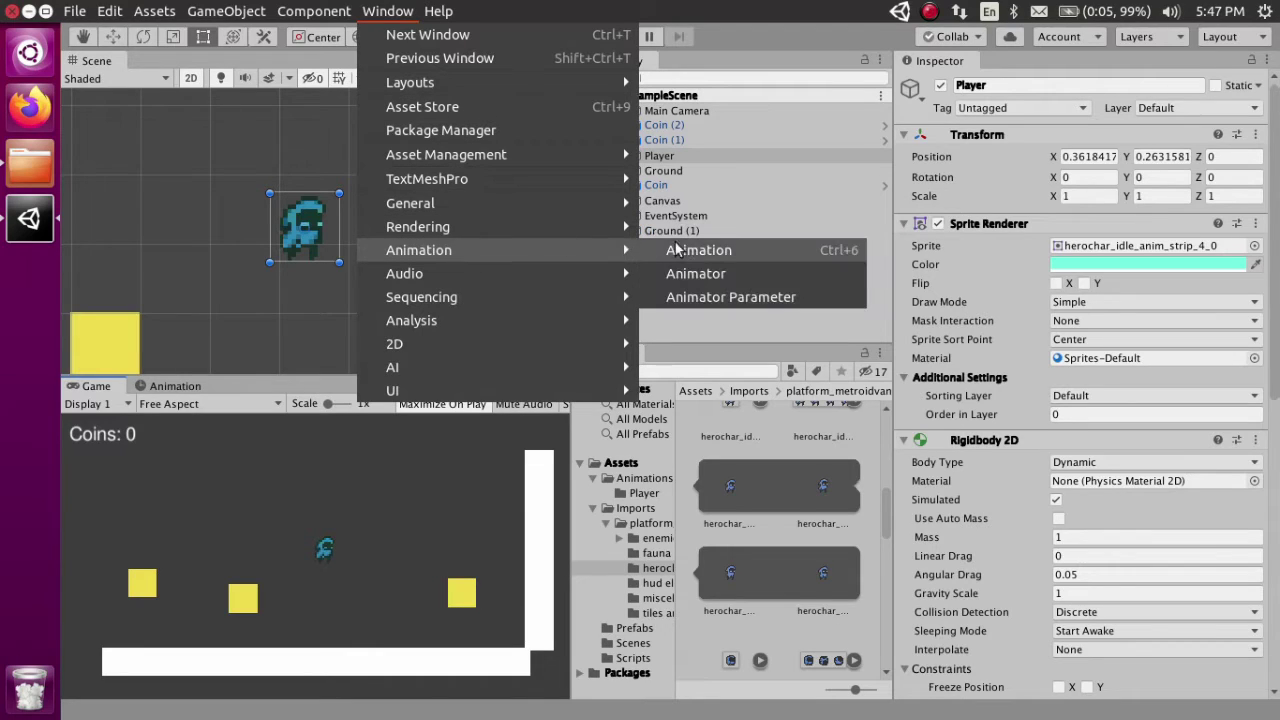
click(719, 268)
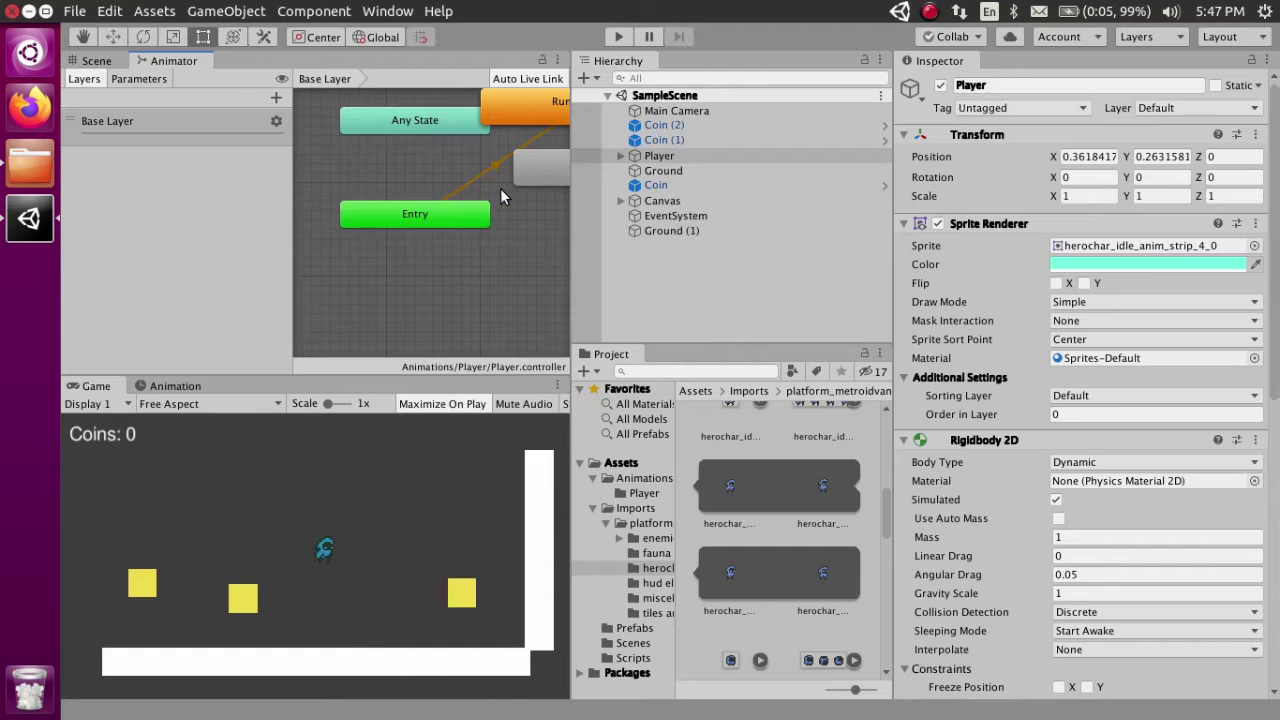
middle_drag(502, 188, 462, 202)
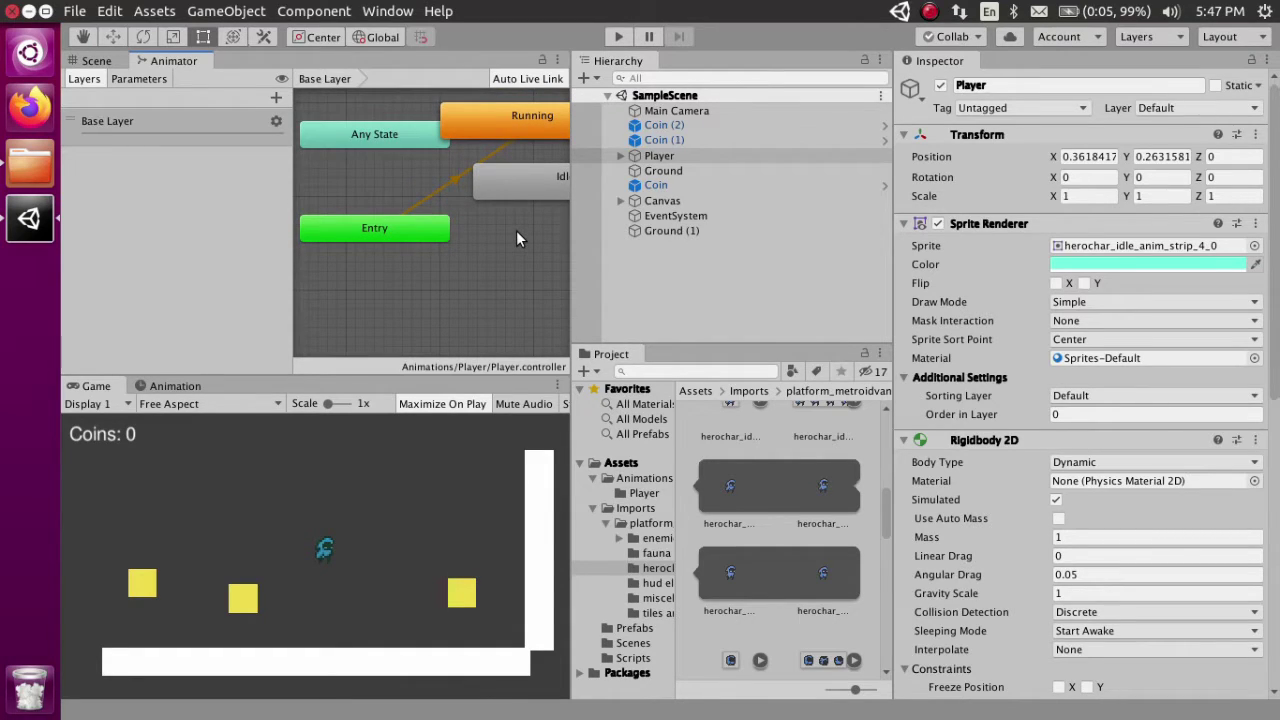
scroll(510, 240, down, 4)
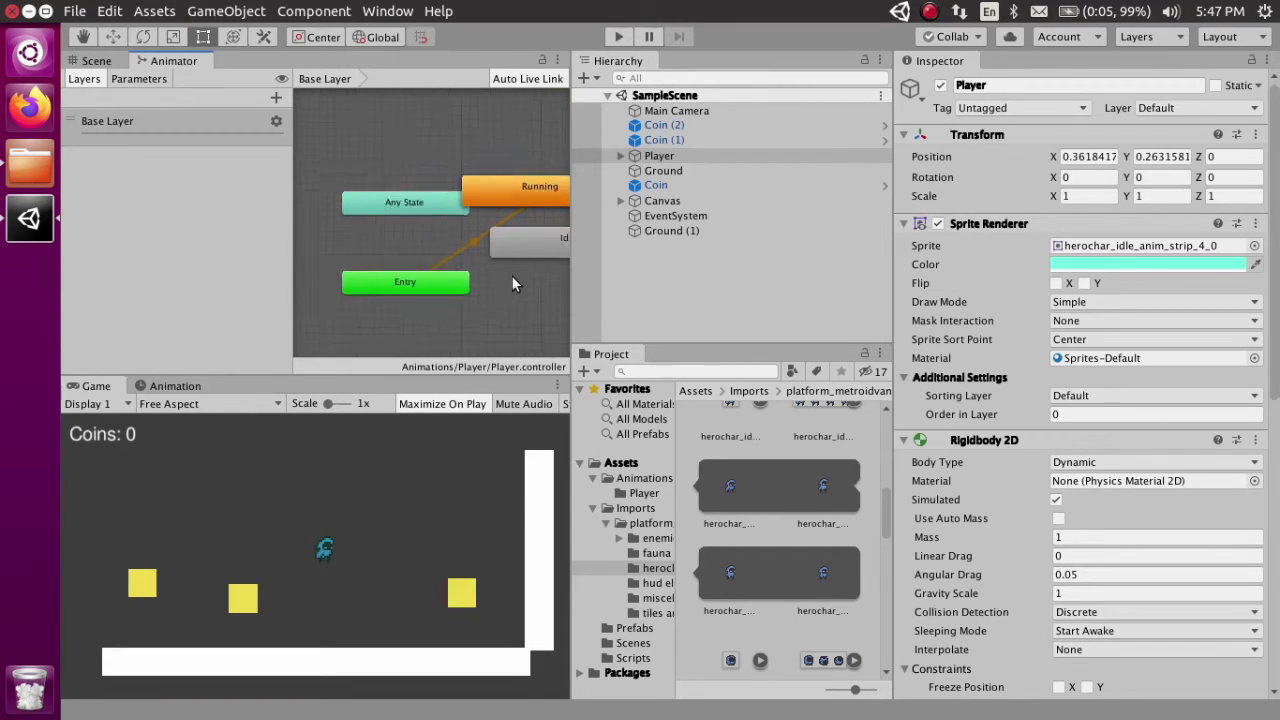
scroll(509, 275, up, 5)
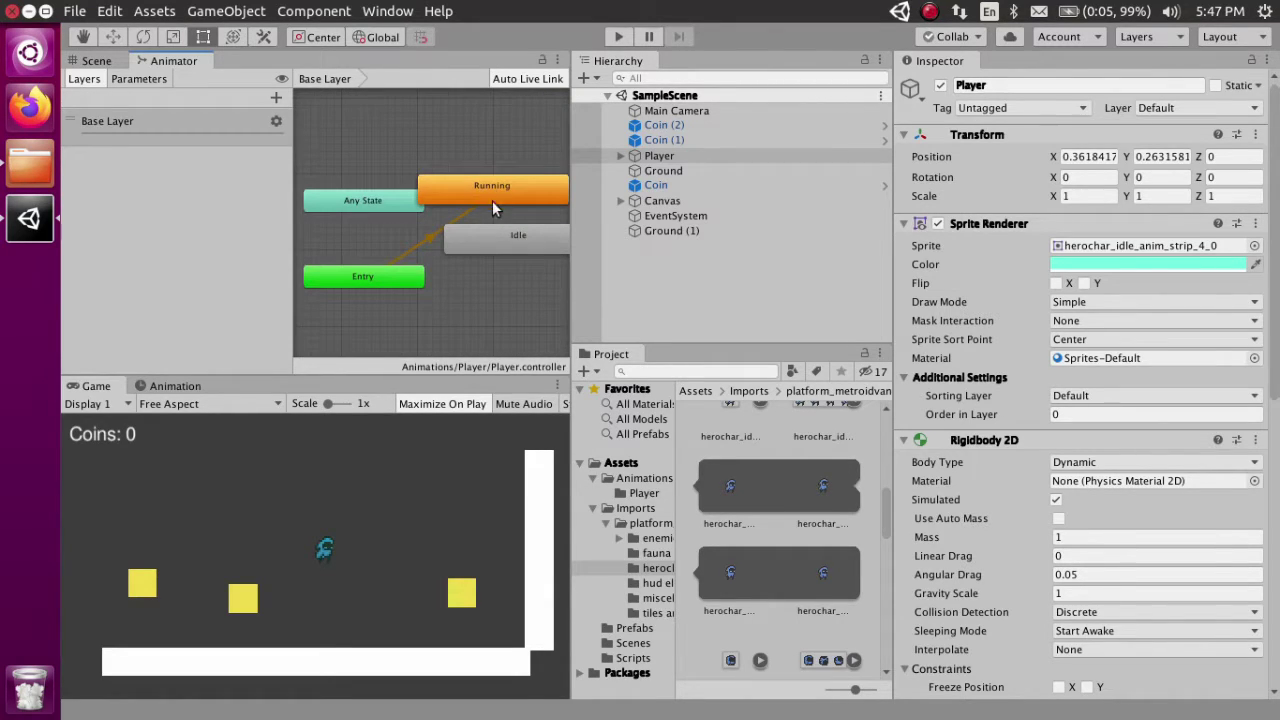
drag(365, 200, 333, 101)
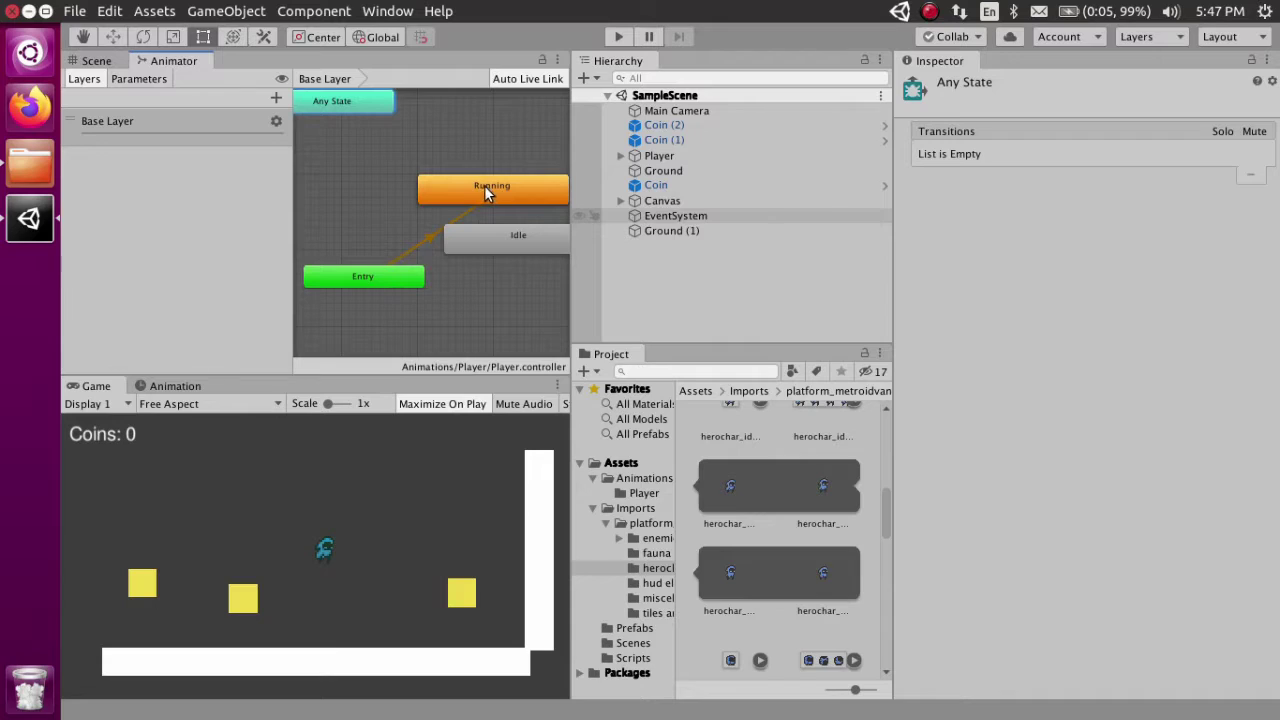
drag(484, 185, 385, 329)
drag(381, 281, 416, 201)
drag(415, 326, 354, 249)
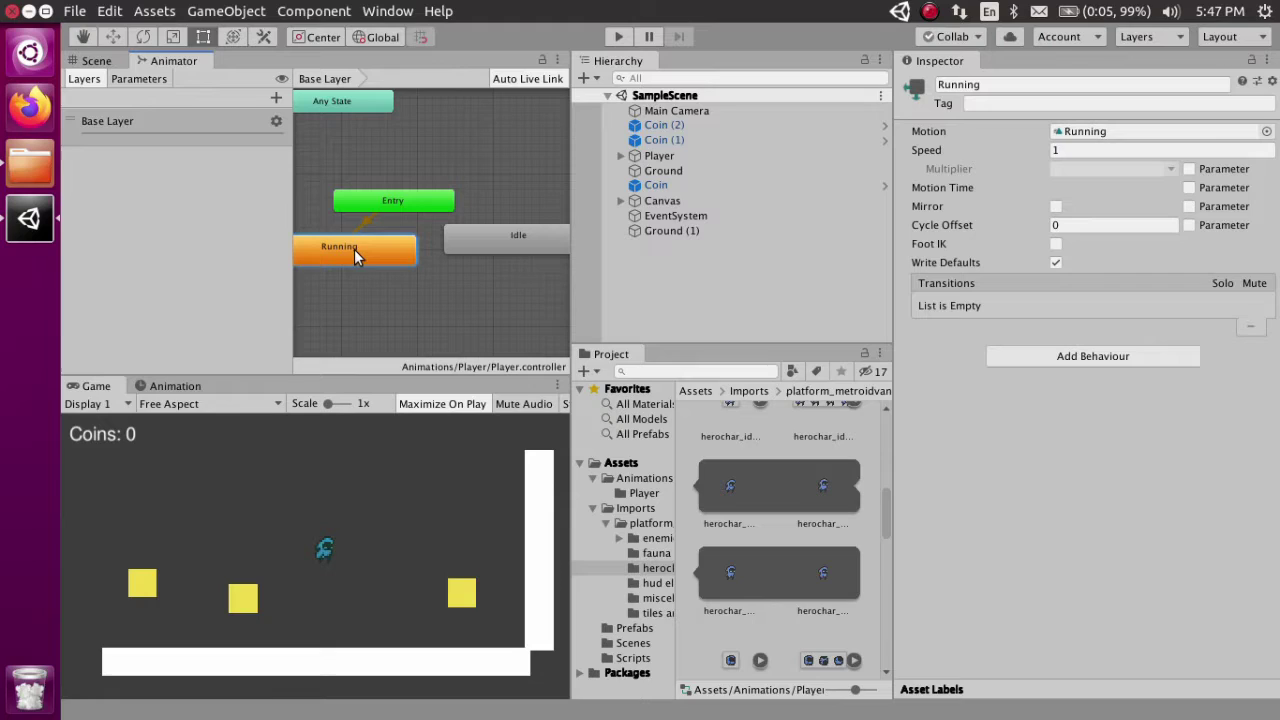
Set Idle as the Layer Default State and nudge the Entry node into place.
click(475, 238)
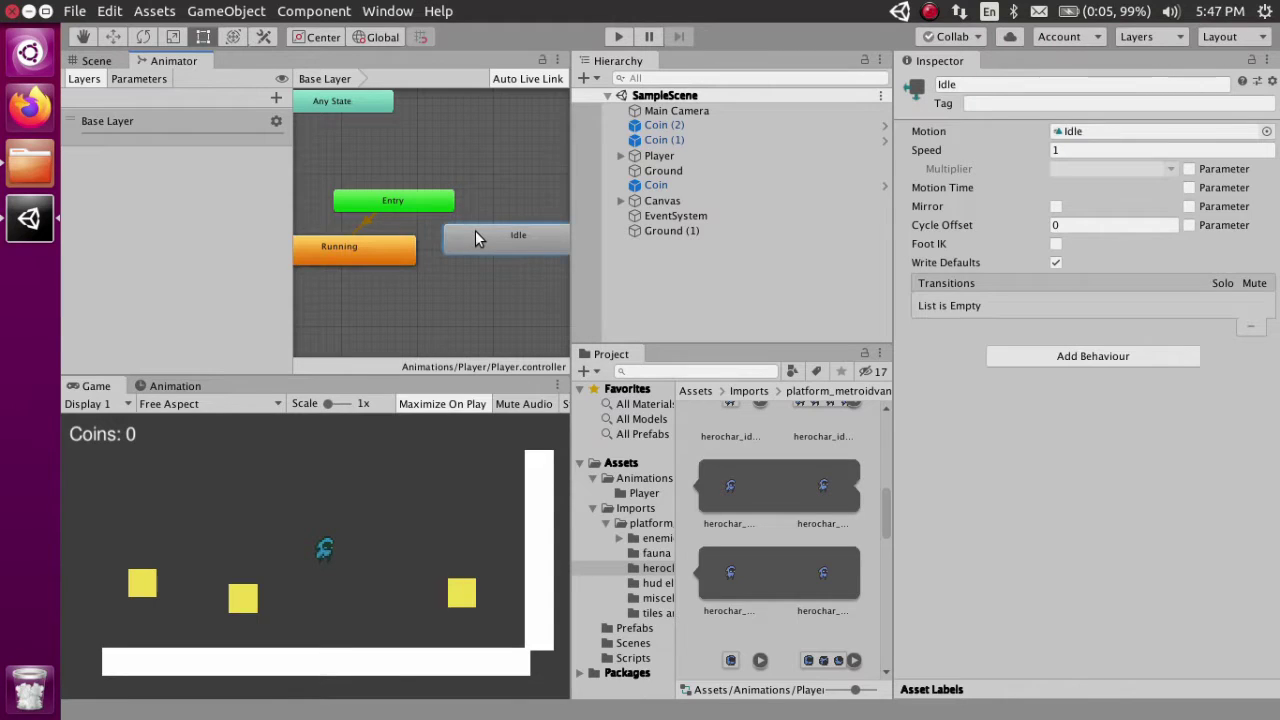
click(352, 255)
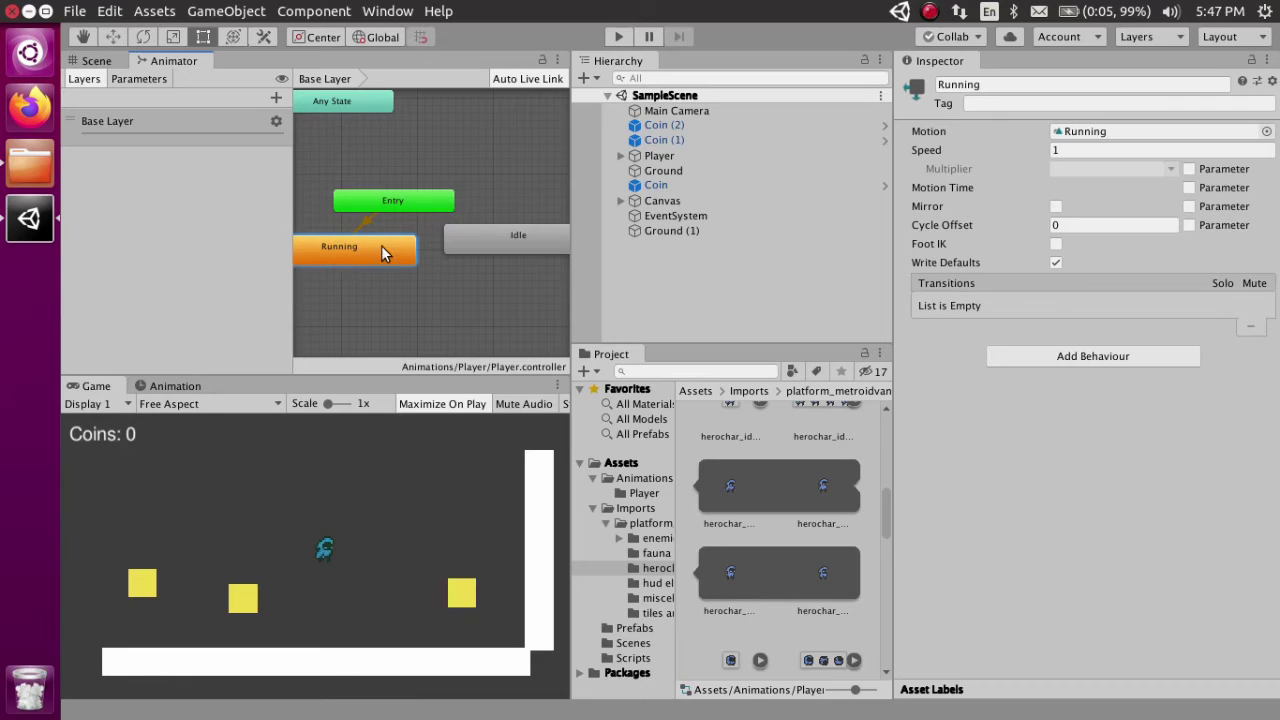
click(494, 240)
right_click(469, 236)
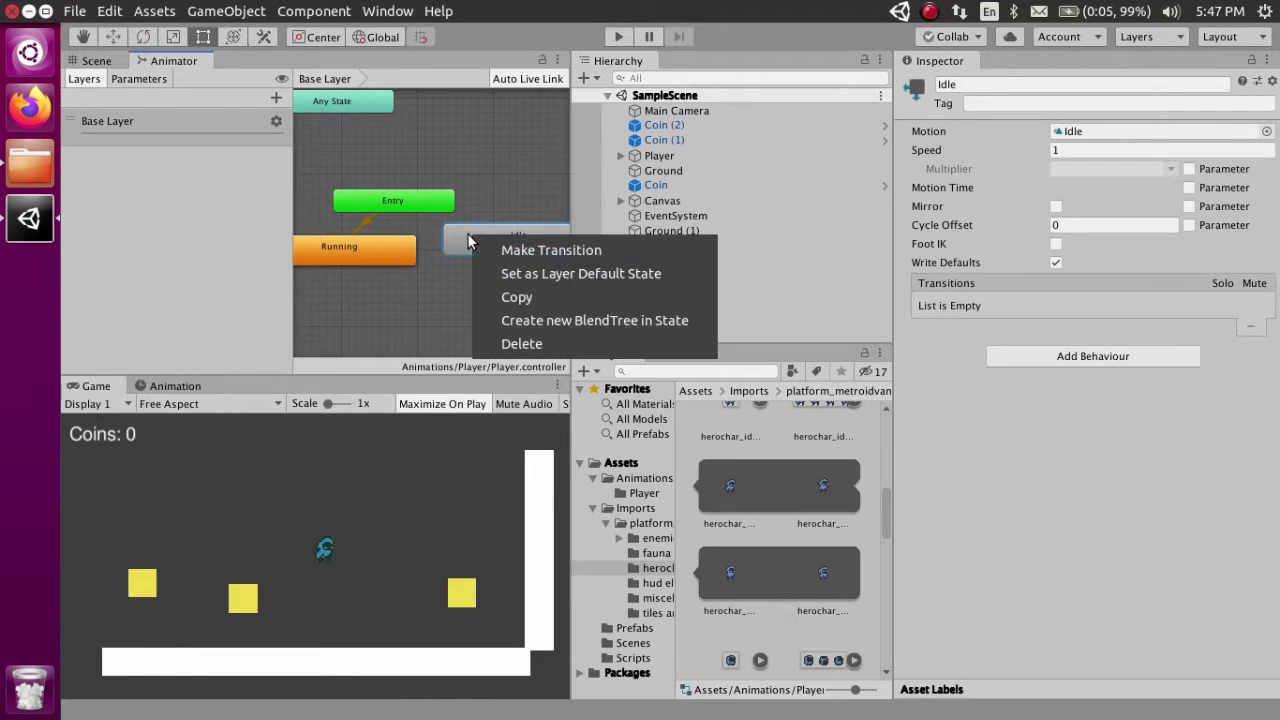
click(533, 278)
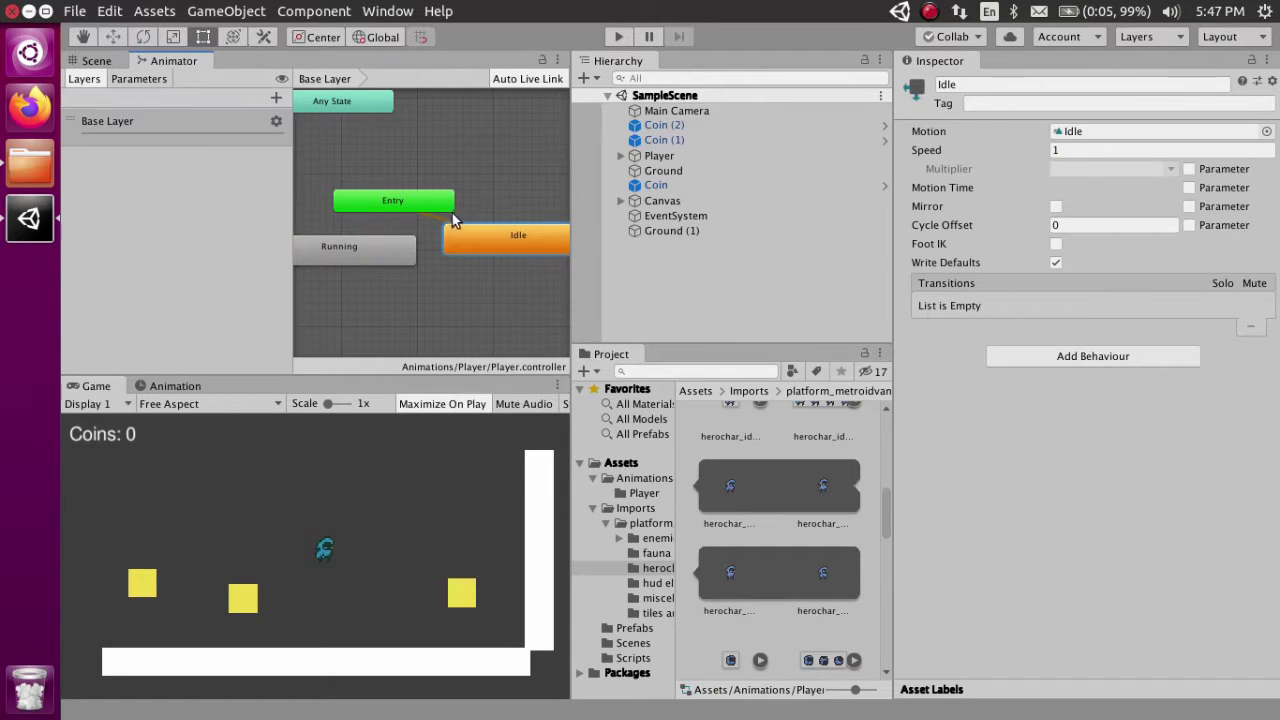
drag(439, 210, 463, 194)
click(482, 241)
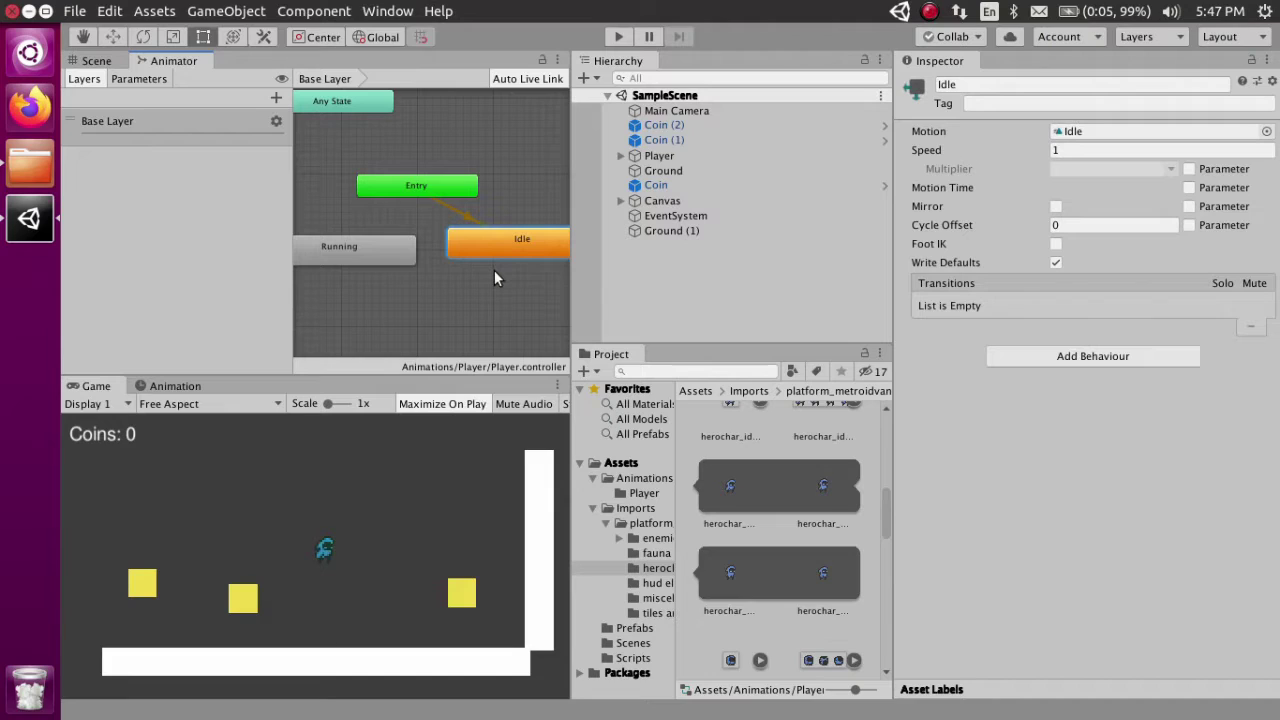
click(620, 37)
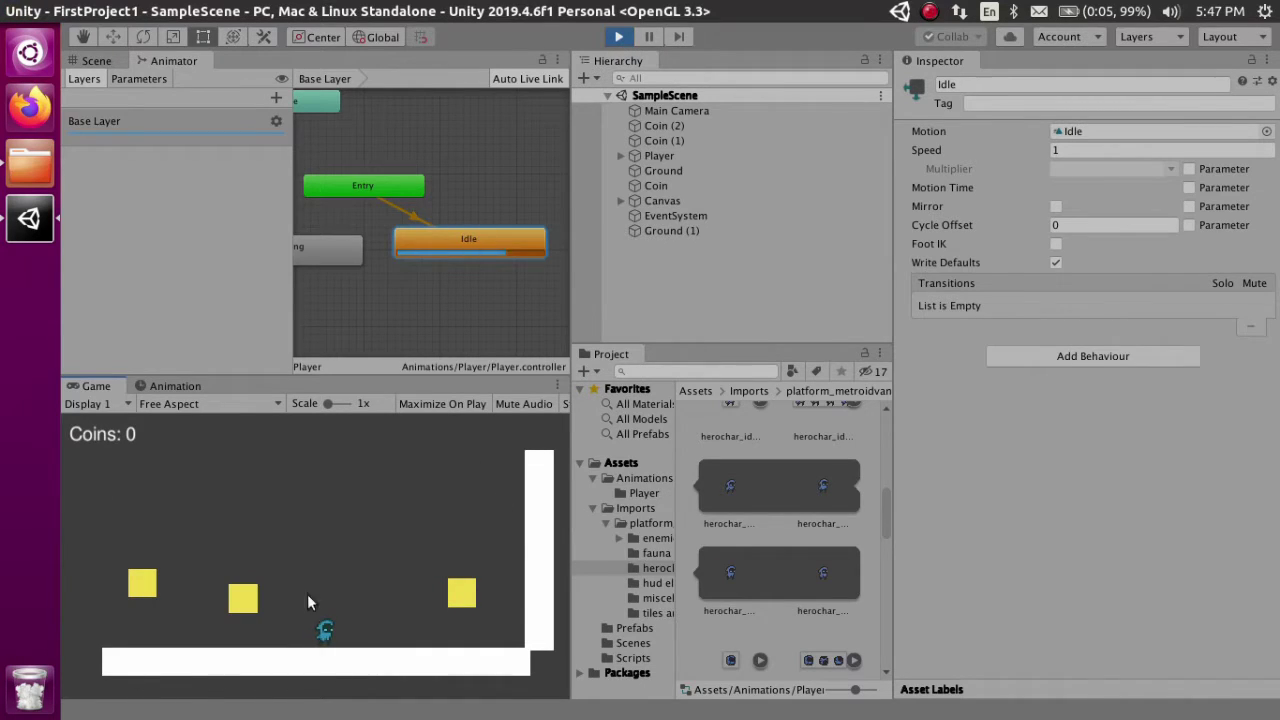
drag(502, 250, 357, 271)
scroll(371, 301, down, 3)
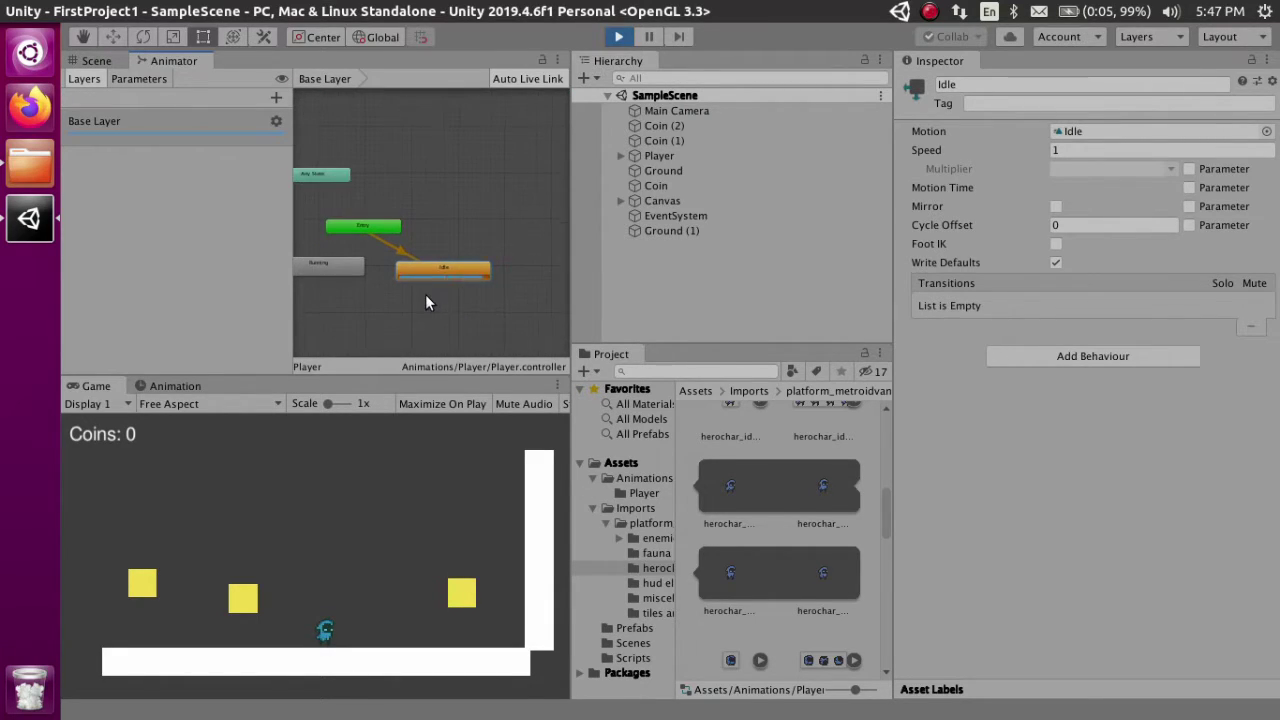
click(334, 265)
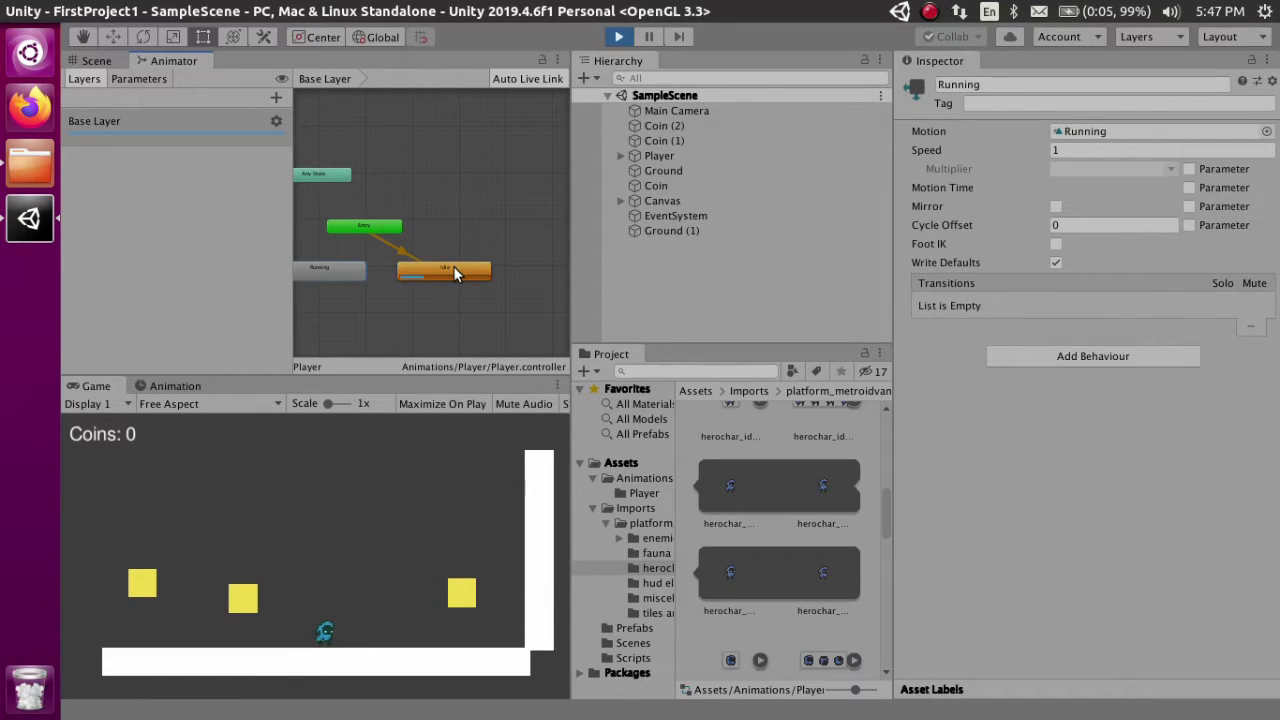
click(448, 265)
click(349, 269)
click(618, 37)
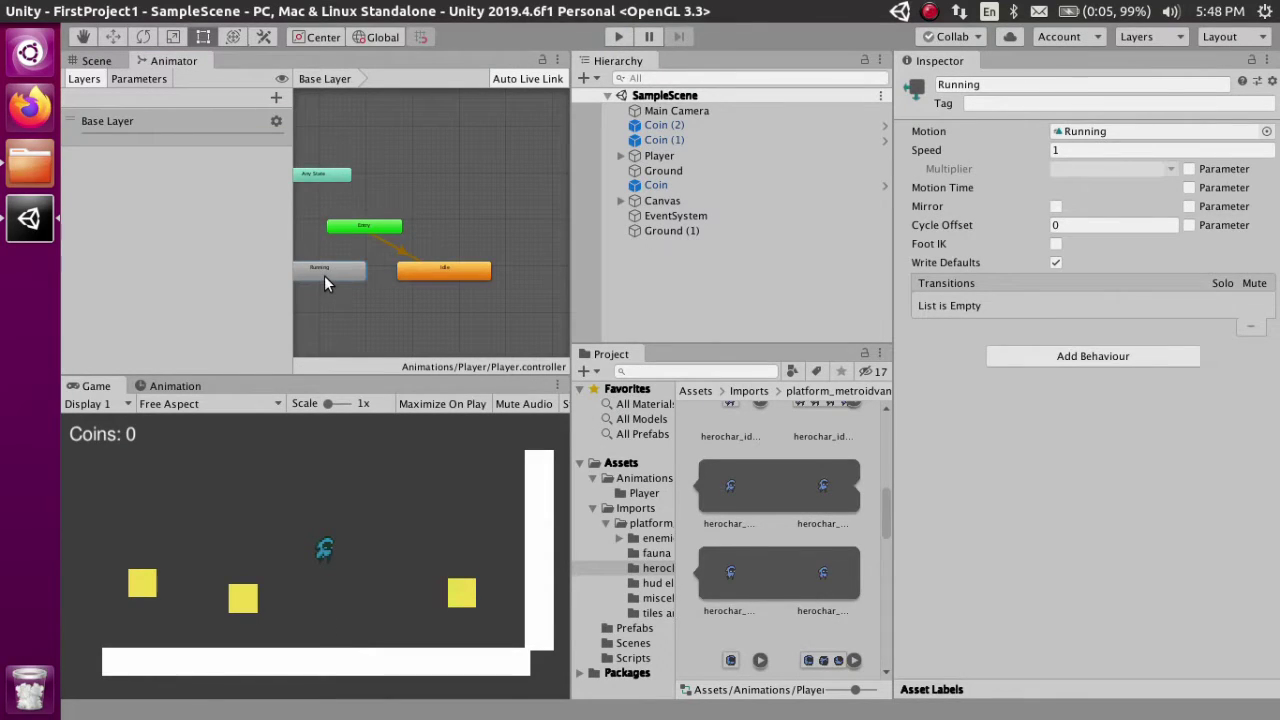
Make a transition from the Idle state to the Running state.
drag(325, 277, 331, 277)
click(426, 270)
right_click(428, 270)
click(408, 276)
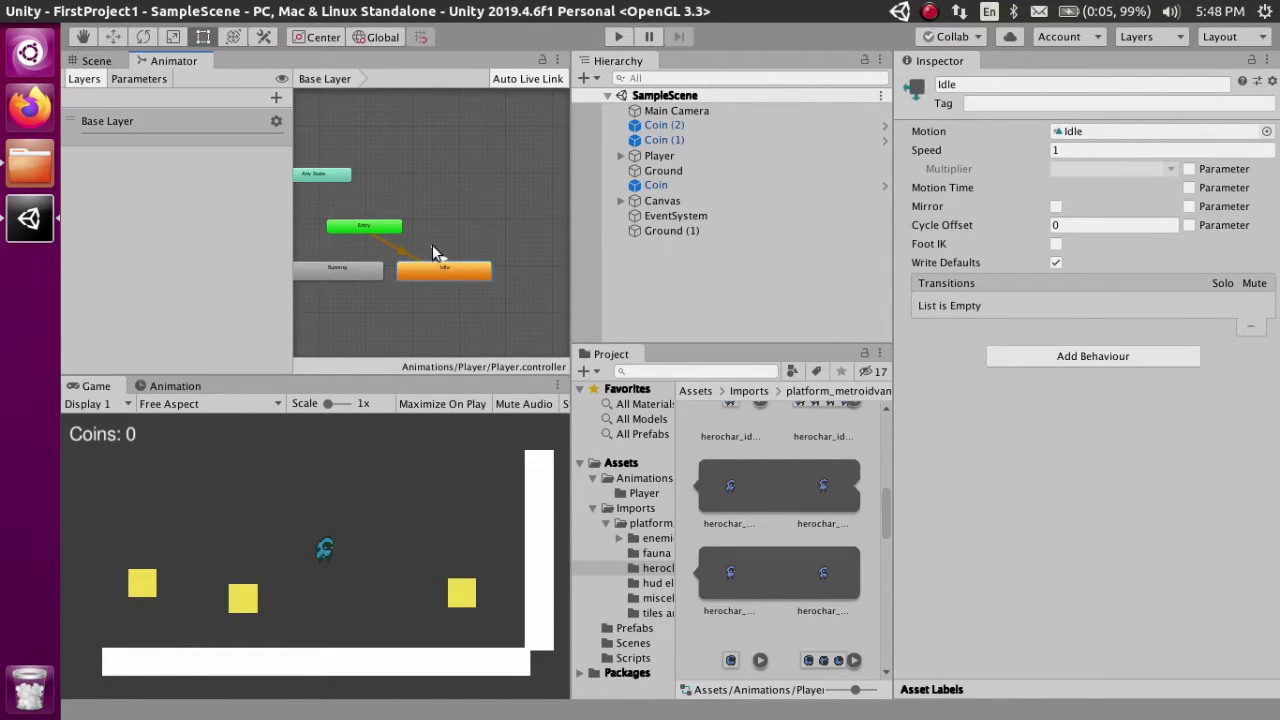
click(364, 272)
Make a transition from the Running state back to Idle.
drag(343, 272, 311, 269)
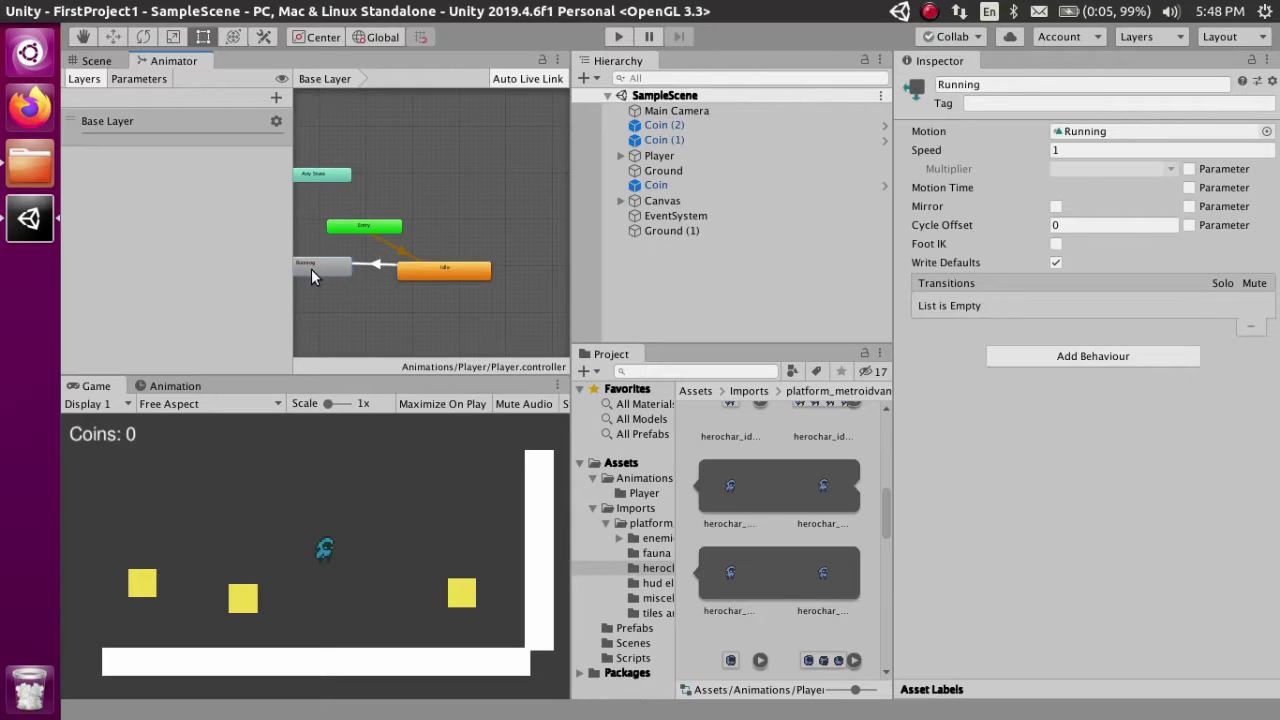
right_click(384, 286)
key(Escape)
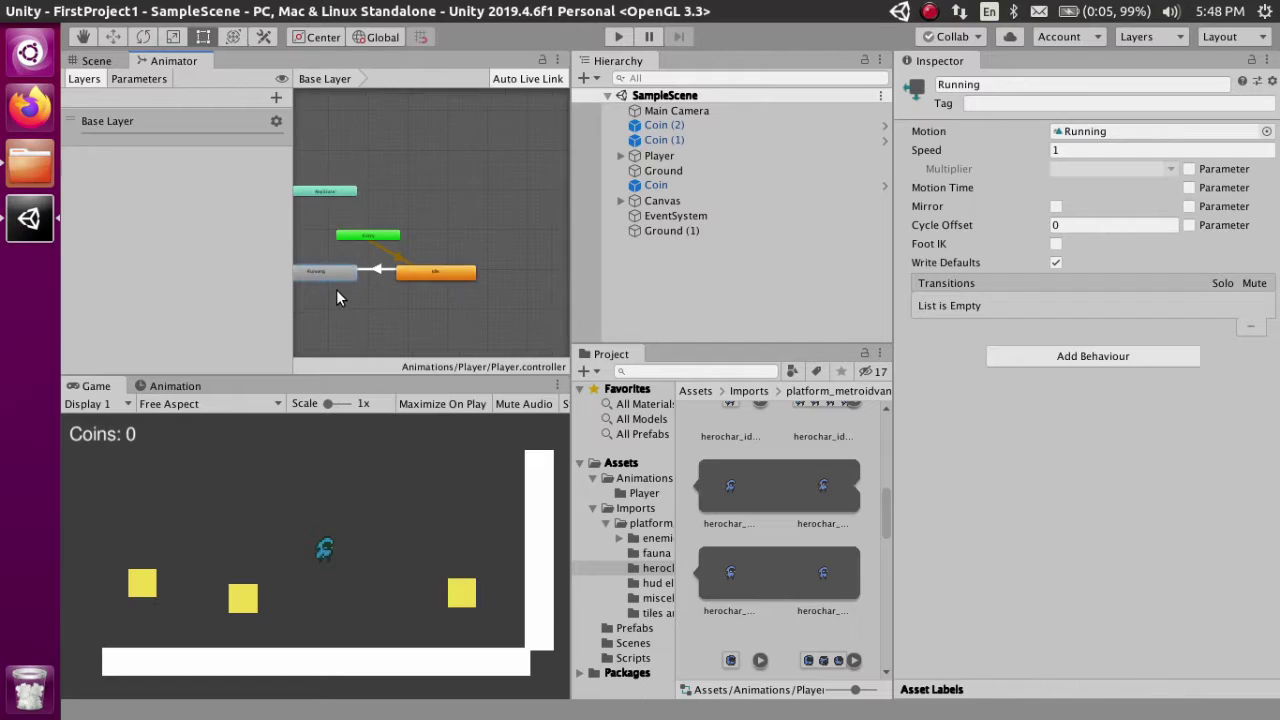
scroll(333, 289, up, 4)
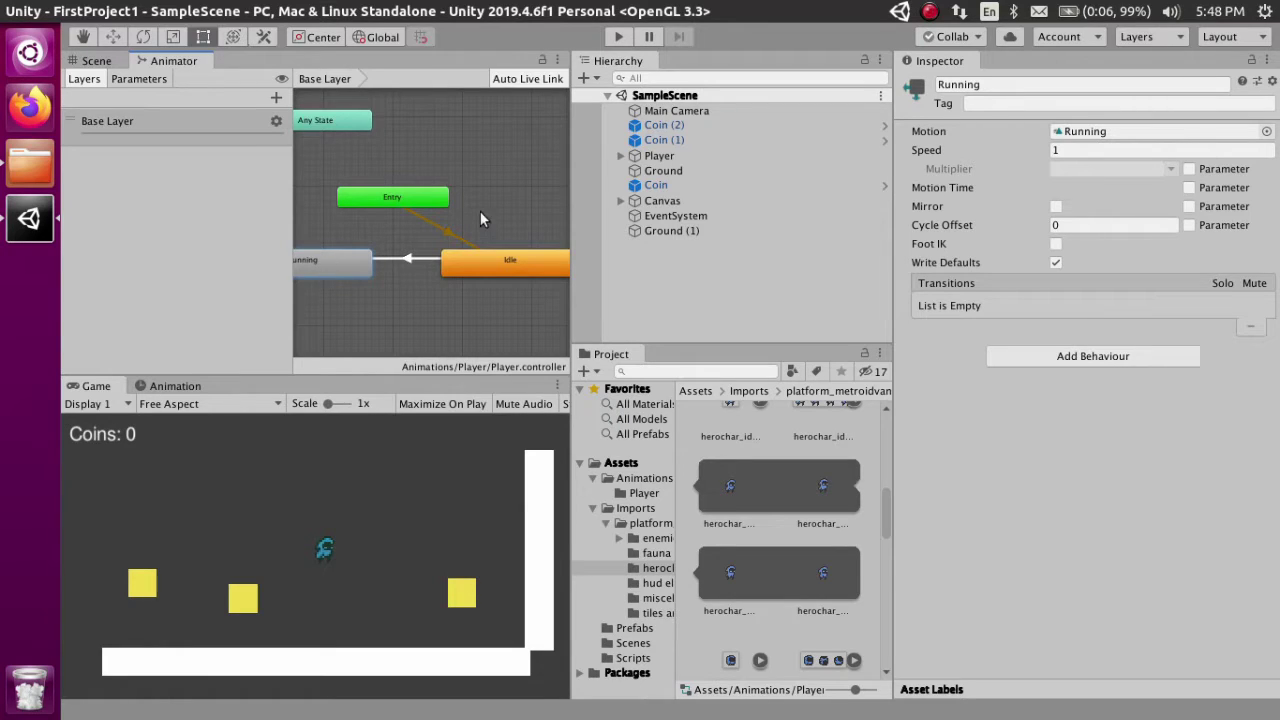
right_click(321, 262)
click(337, 277)
click(468, 262)
Add a test animator layer, then delete the unneeded New Layer.
click(210, 150)
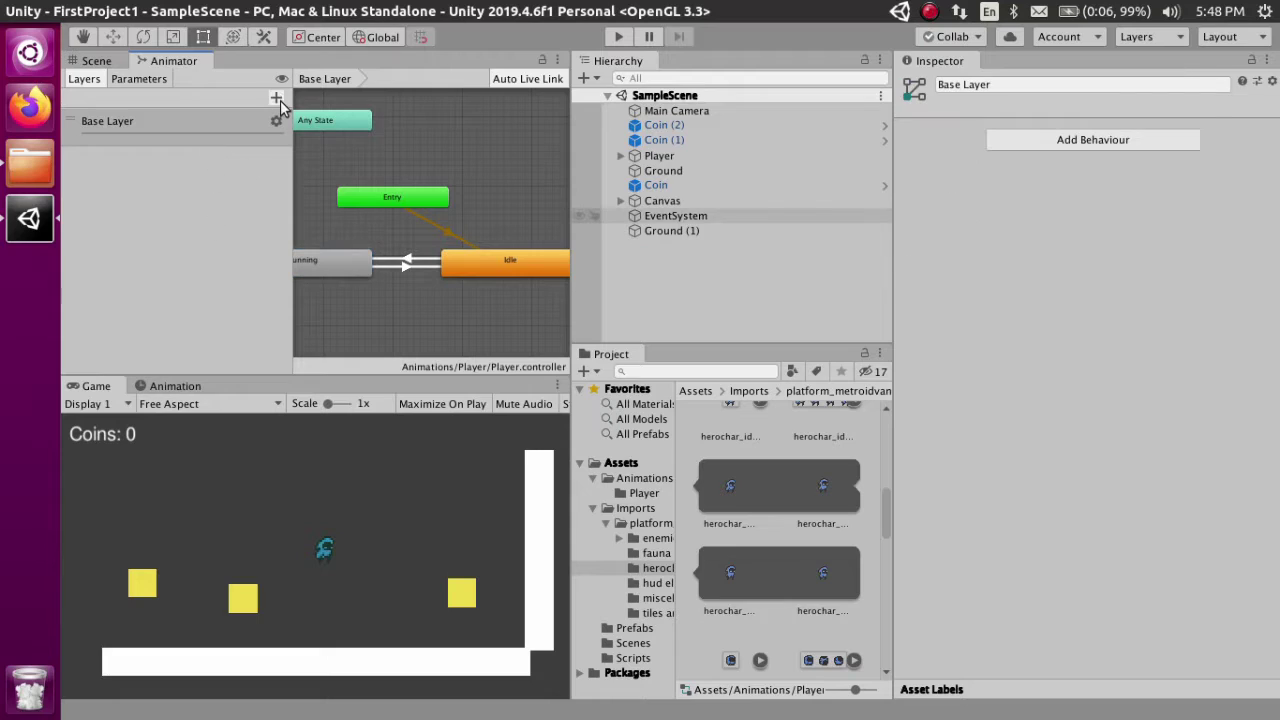
click(277, 97)
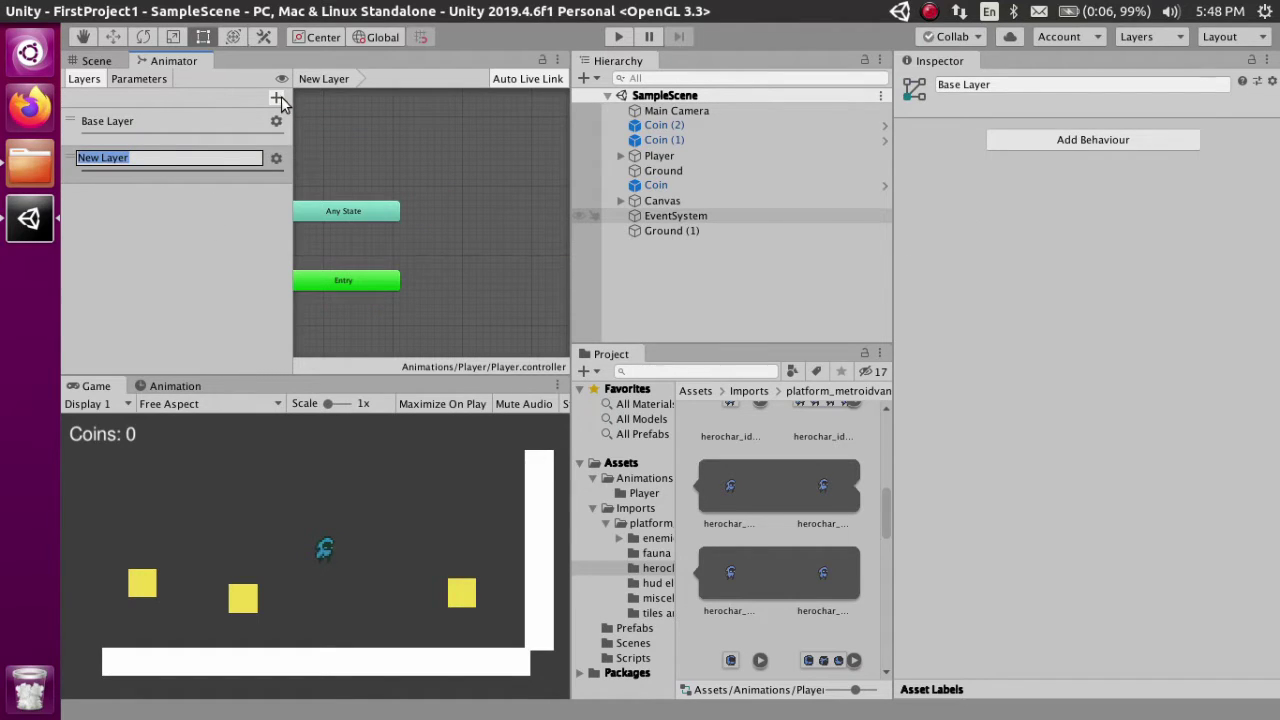
key(Return)
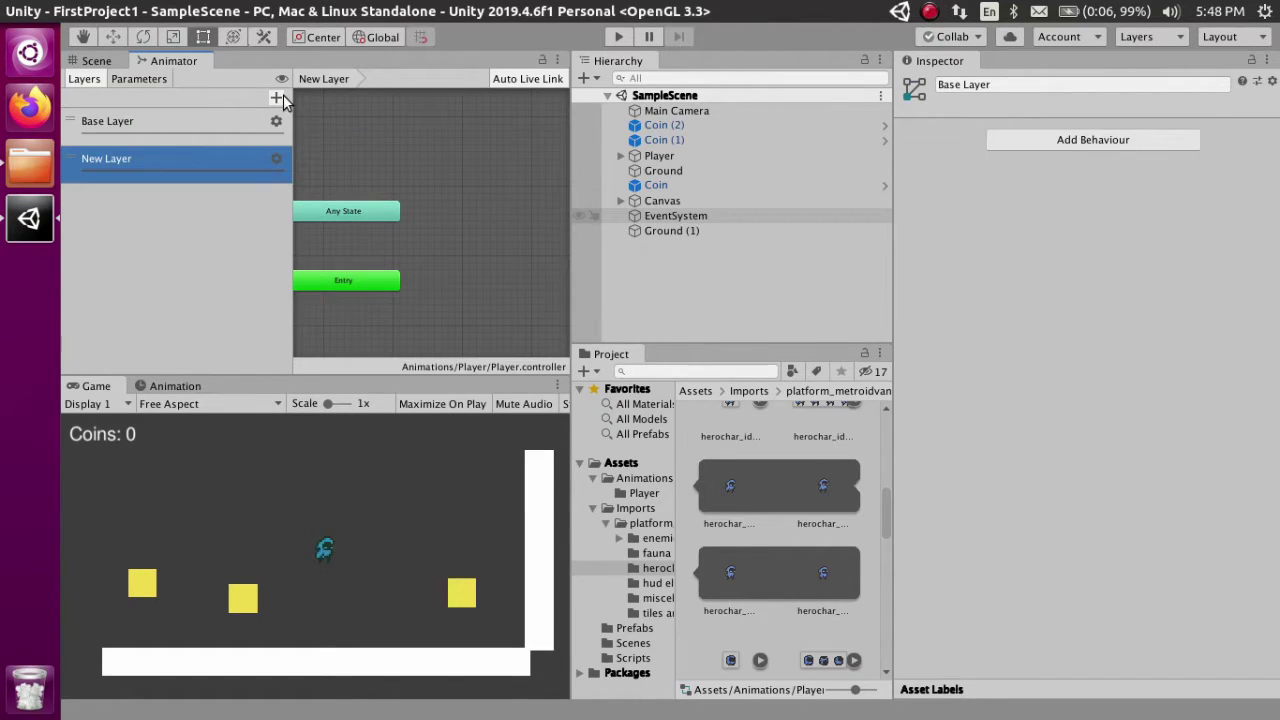
click(277, 159)
click(190, 156)
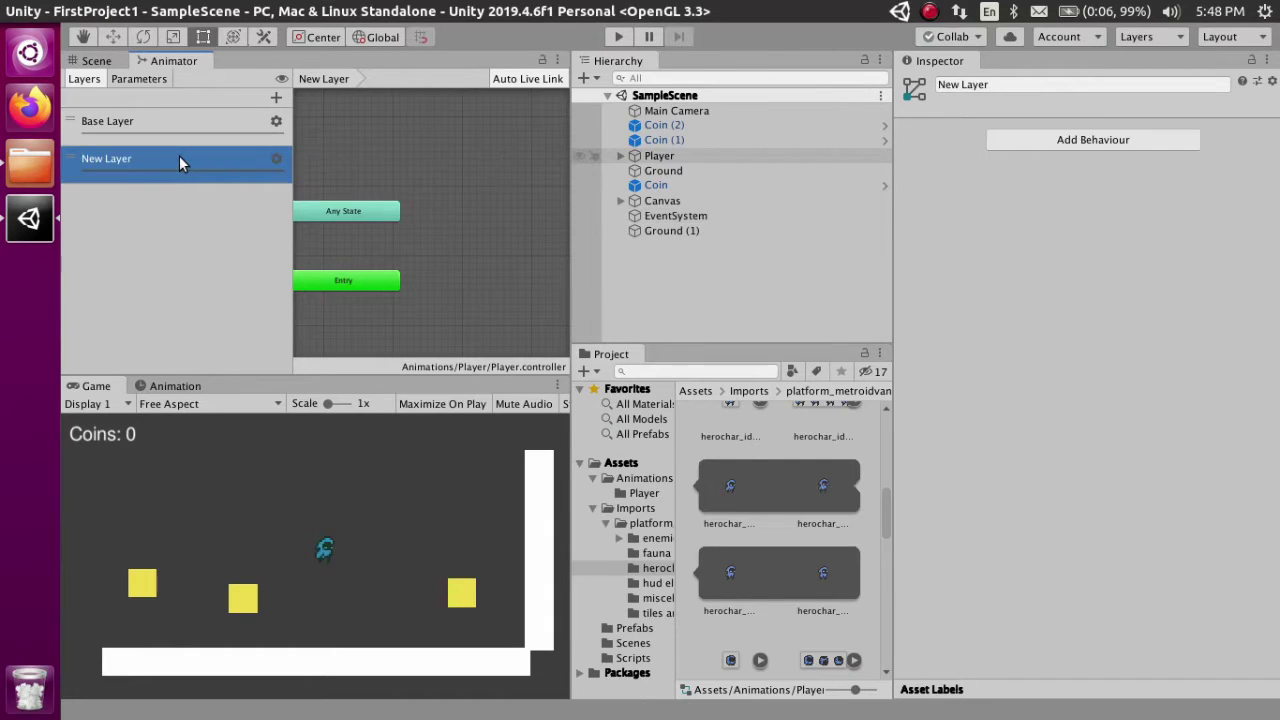
key(Delete)
Add a Bool parameter named IsIdle and select the Running-to-Idle transition.
click(139, 79)
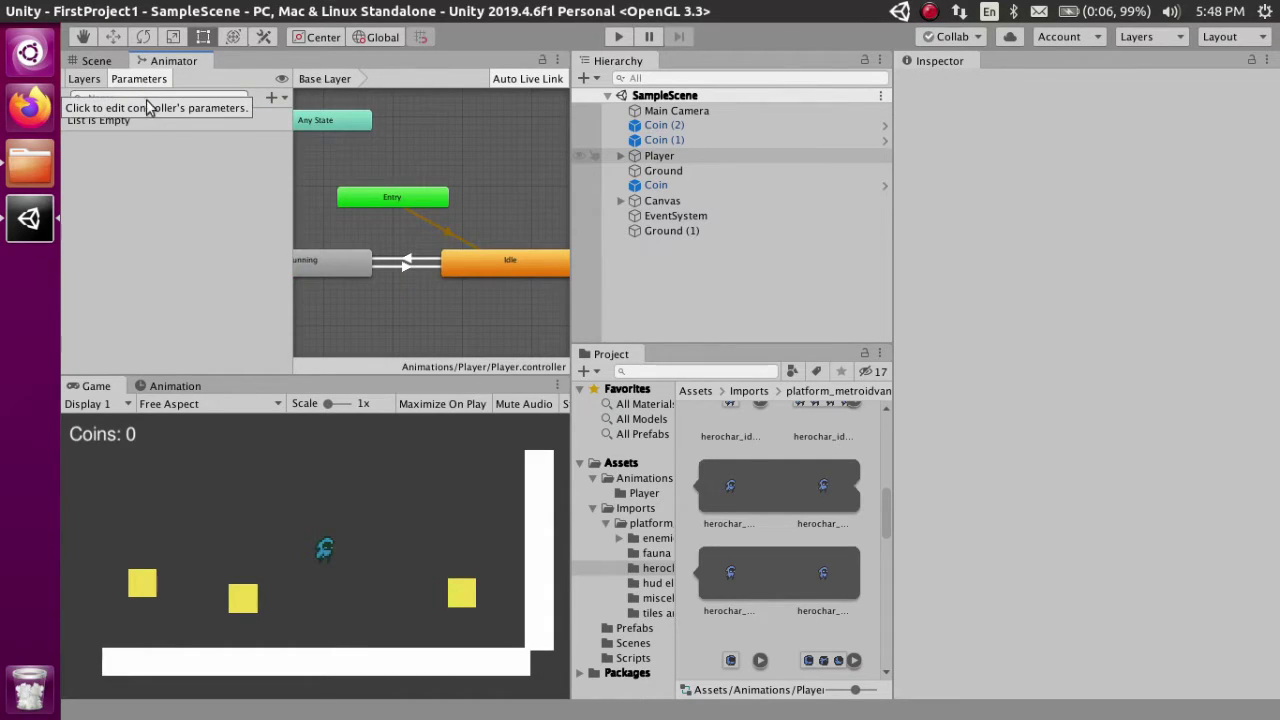
click(271, 98)
click(303, 169)
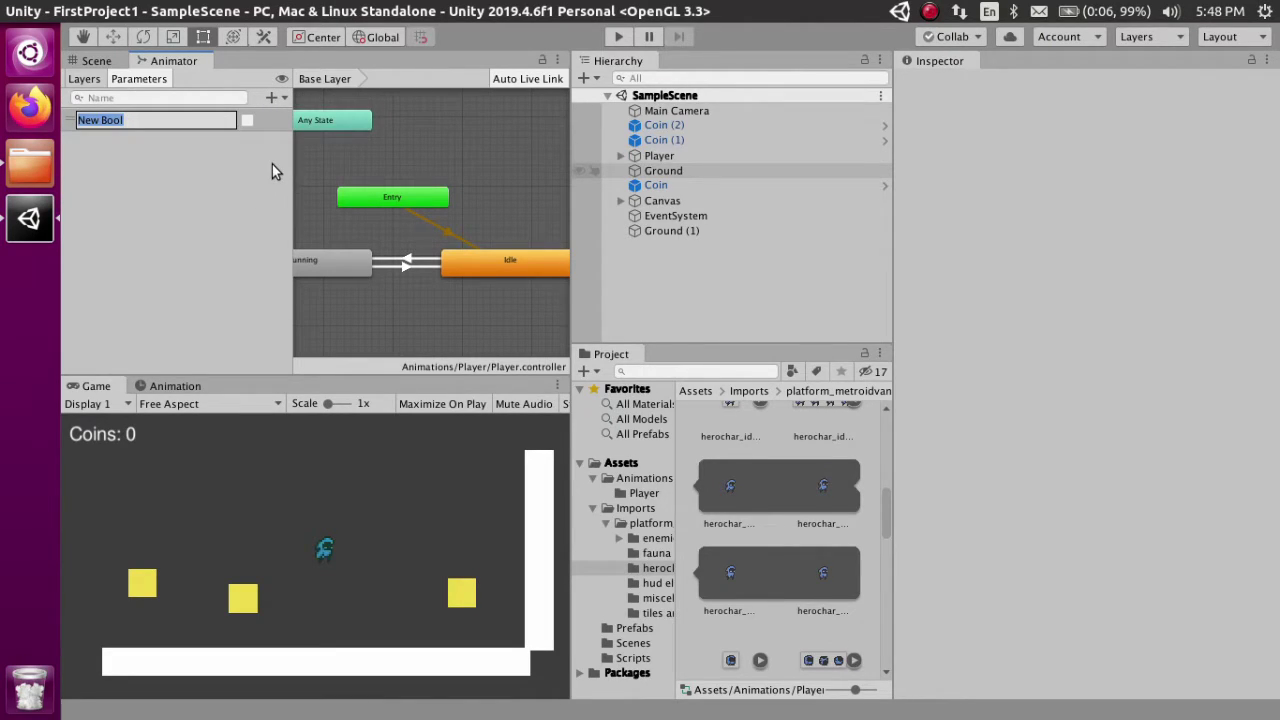
text(IsIdle)
key(Return)
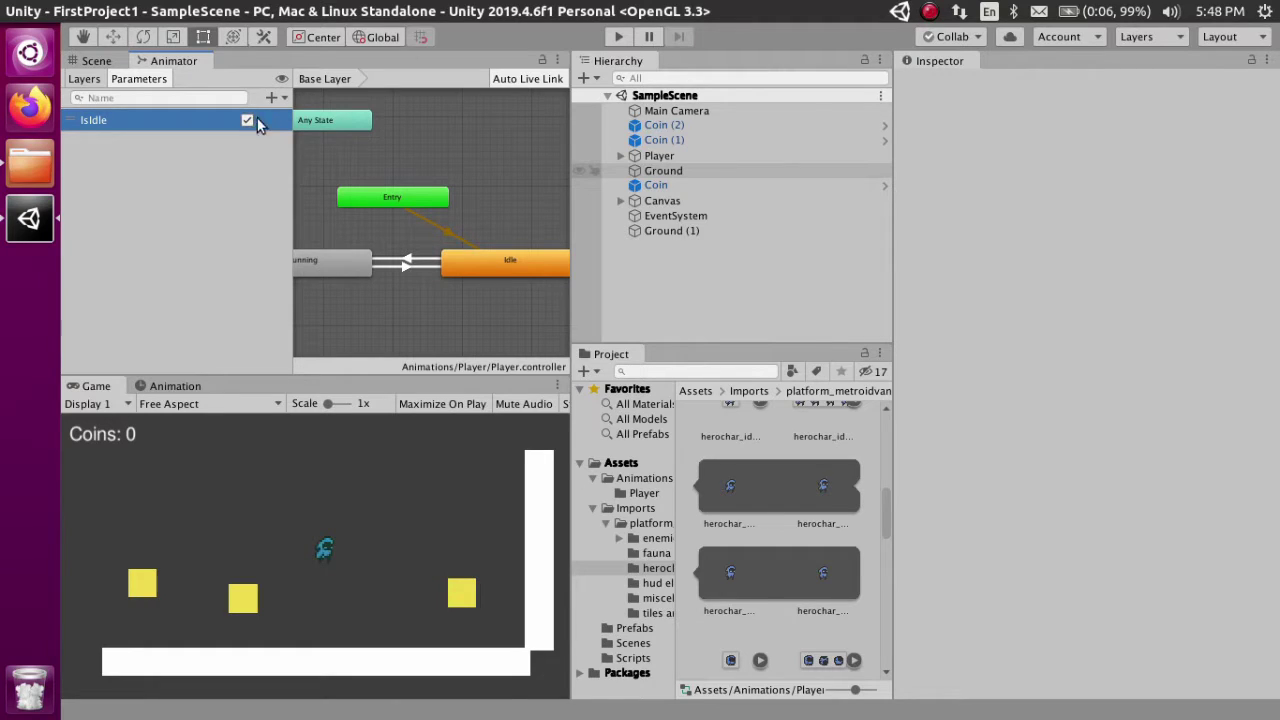
click(402, 266)
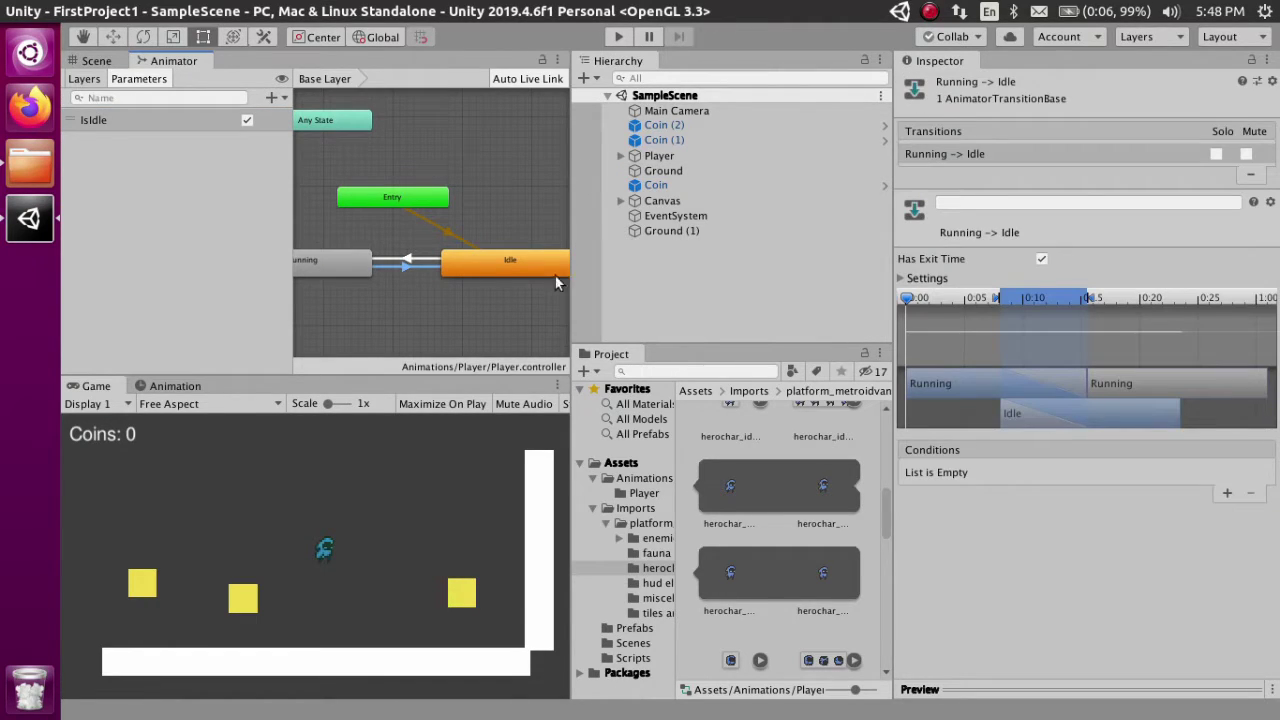
Give Running-to-Idle no exit time, 0 transition duration and an IsIdle true condition.
click(1043, 259)
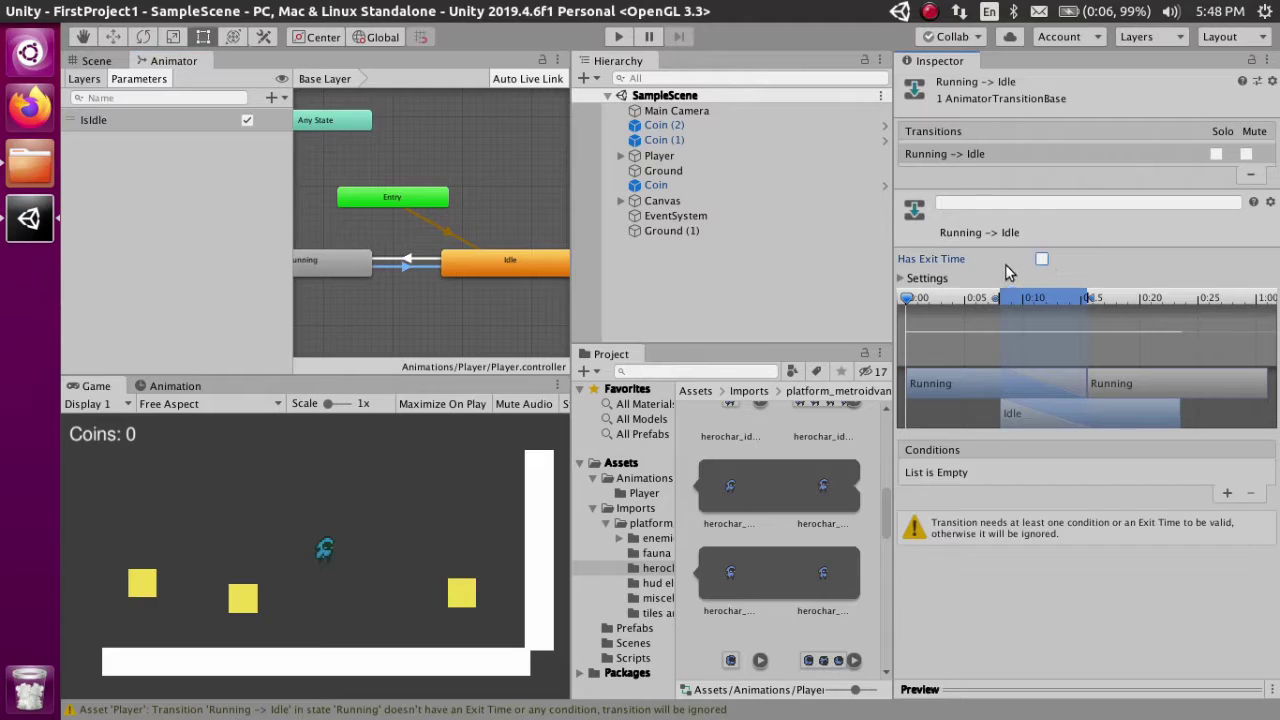
click(908, 278)
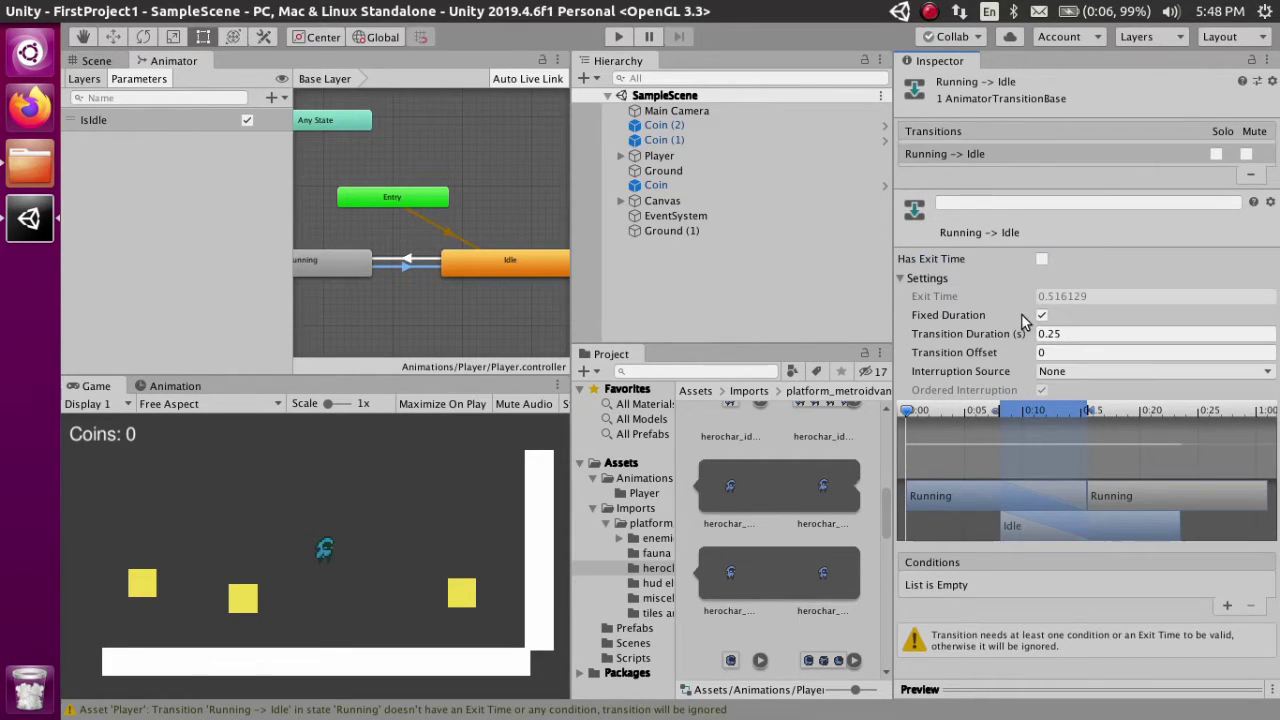
click(1062, 336)
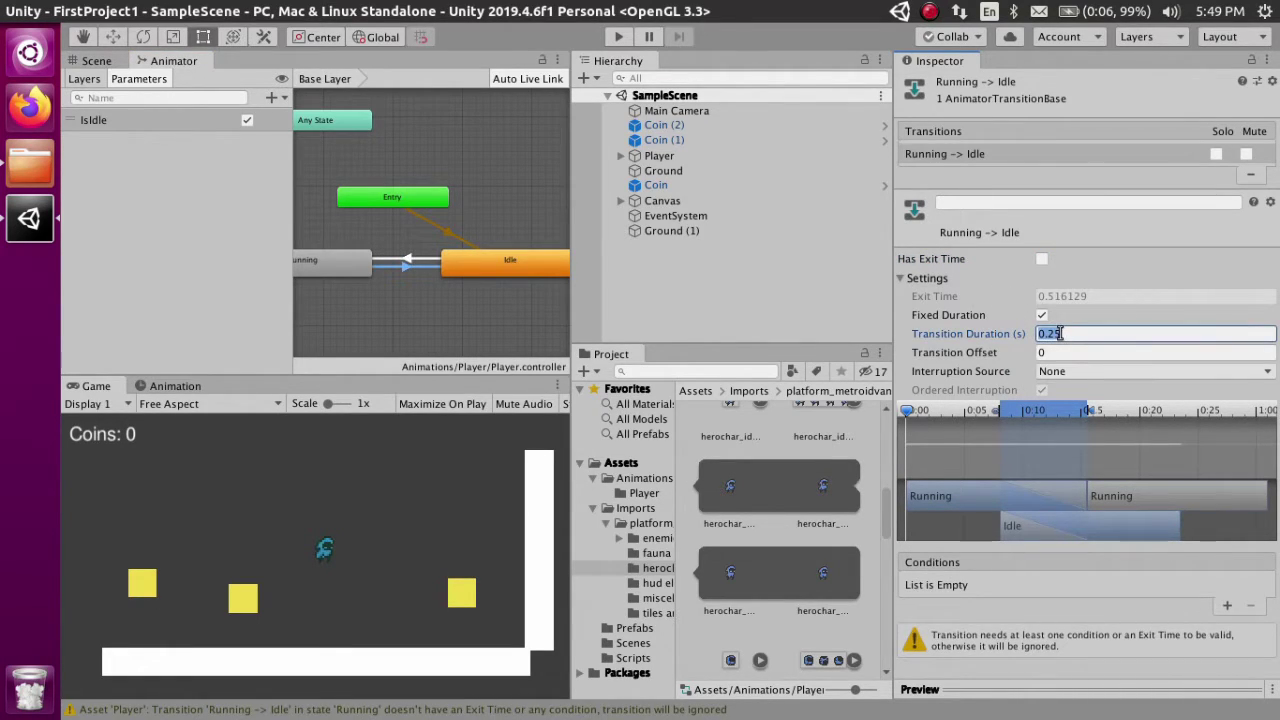
text(0)
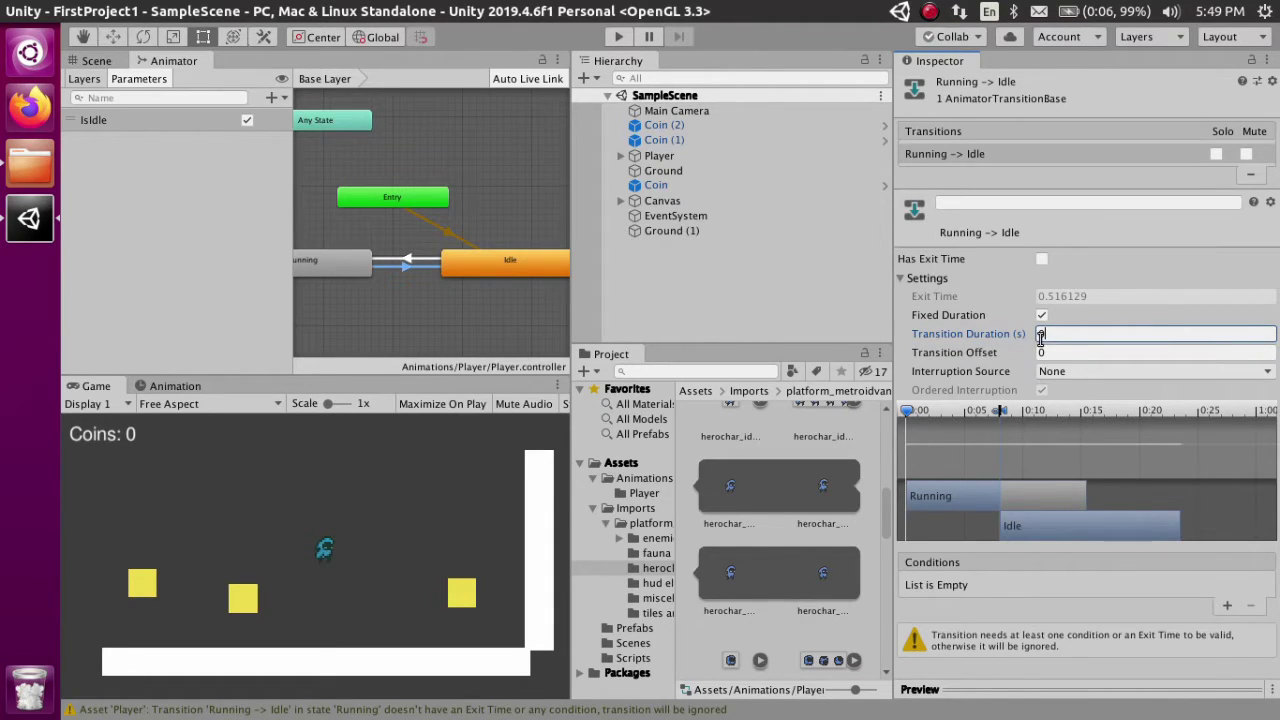
click(1227, 605)
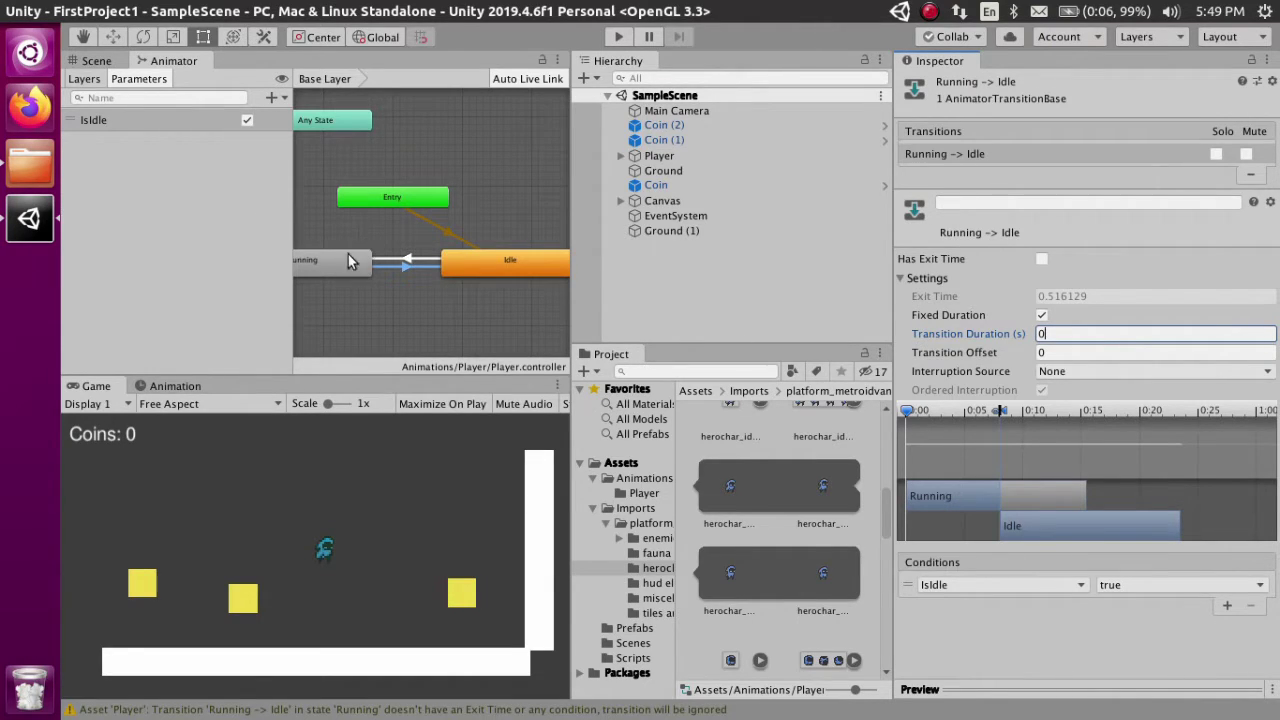
Reposition the Running node and inspect the transition and both states.
drag(321, 268, 388, 266)
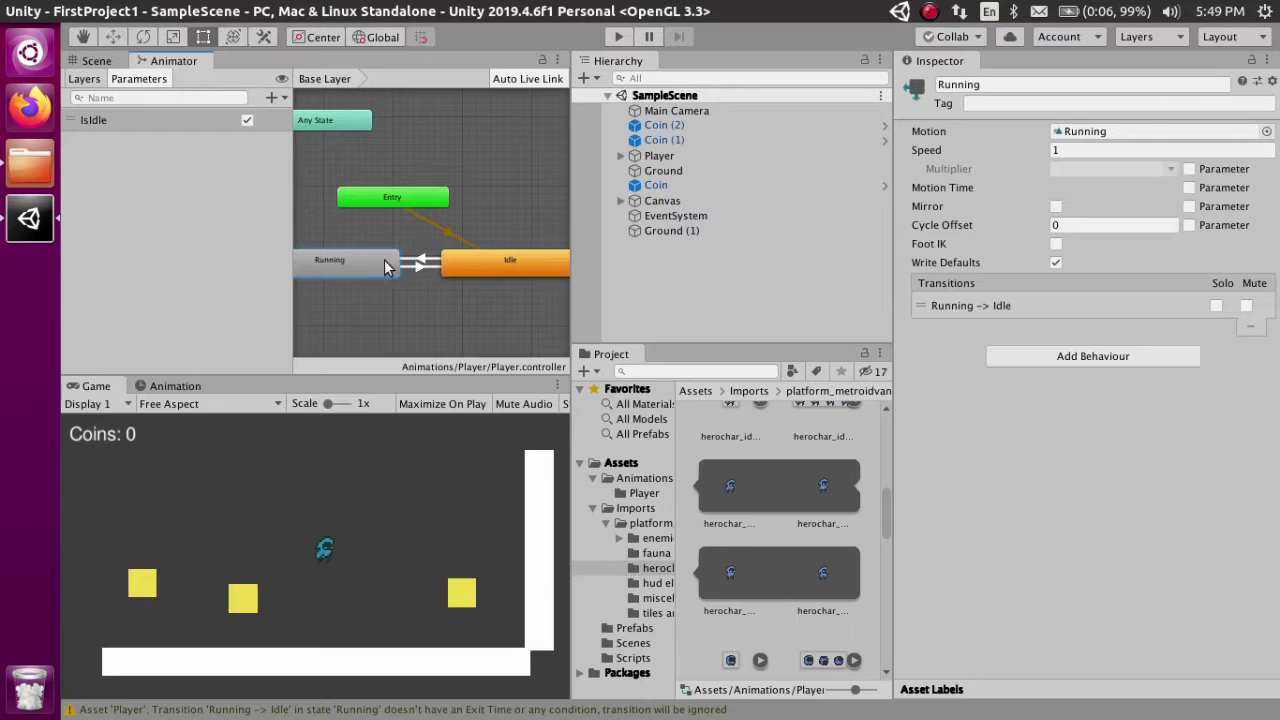
click(425, 268)
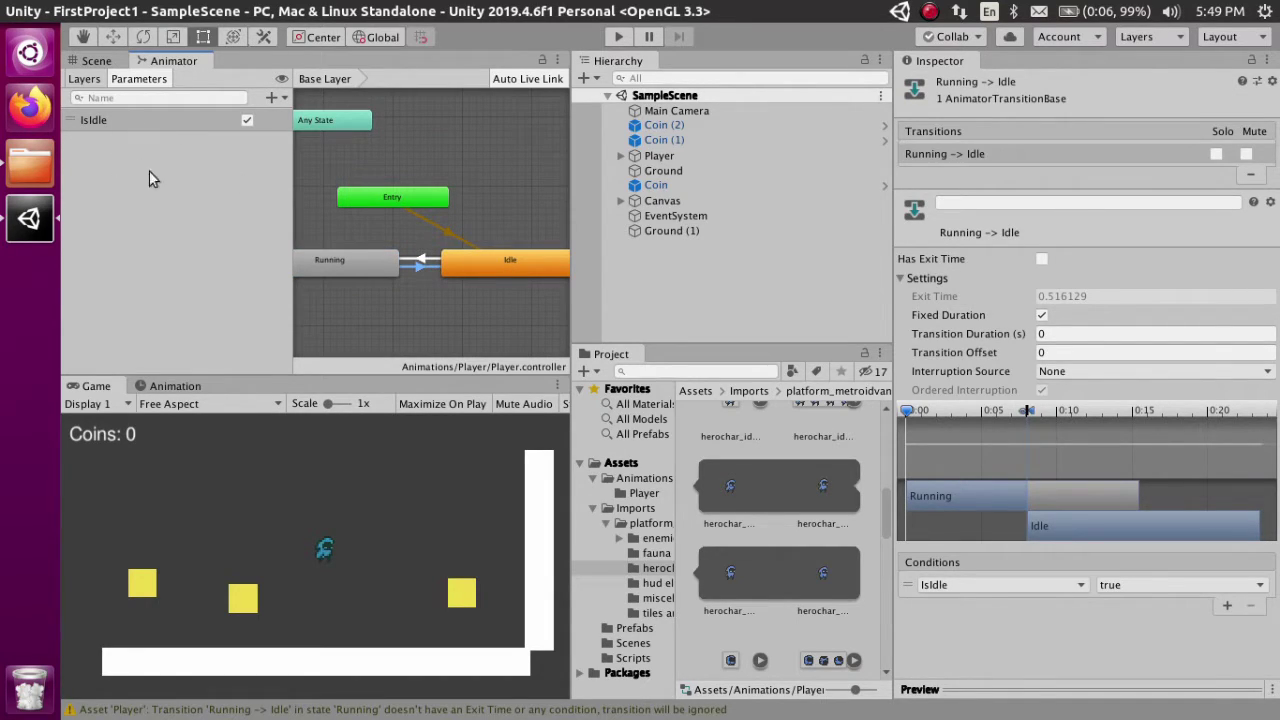
click(469, 261)
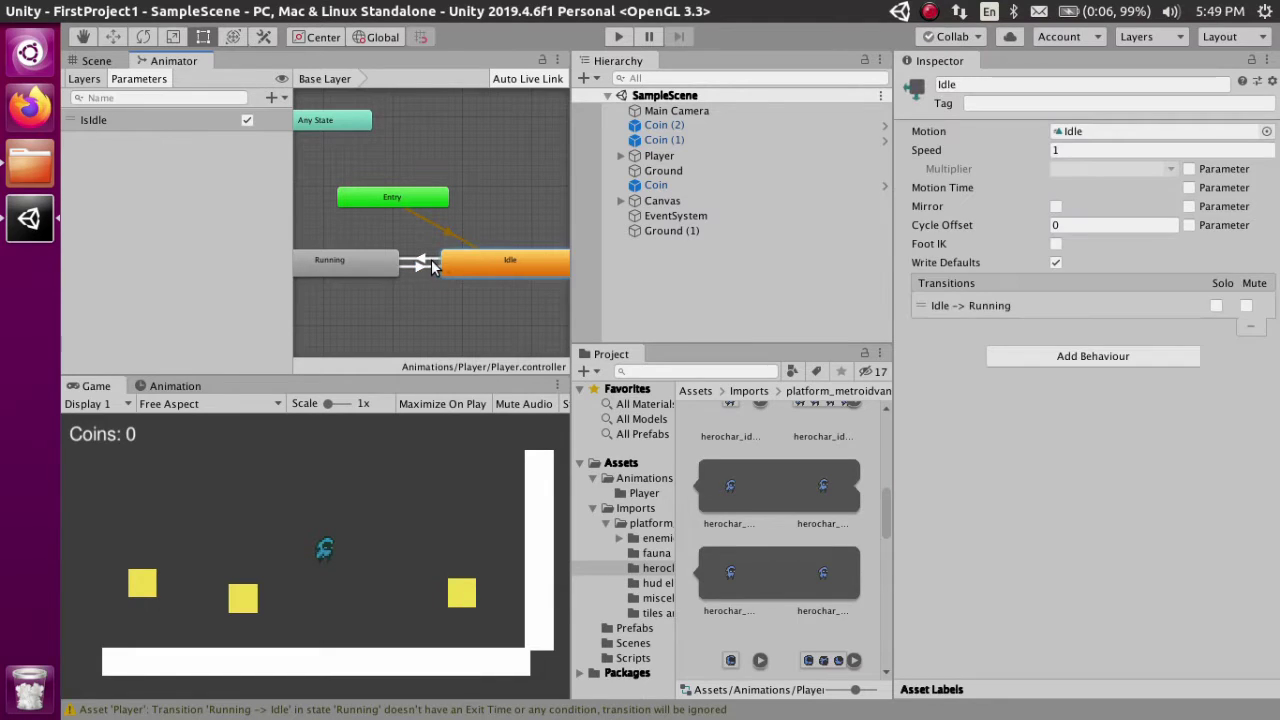
click(431, 265)
click(358, 264)
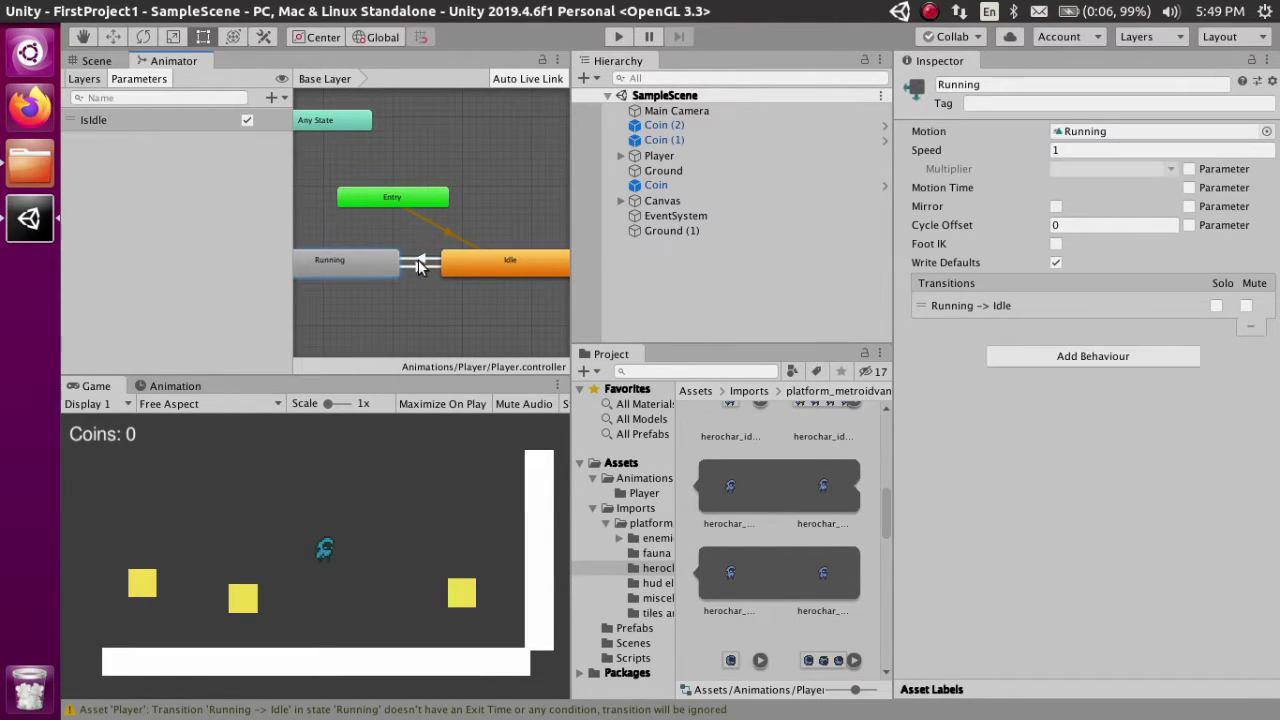
Give Idle-to-Running an IsIdle false condition, no exit time and 0 duration.
click(420, 265)
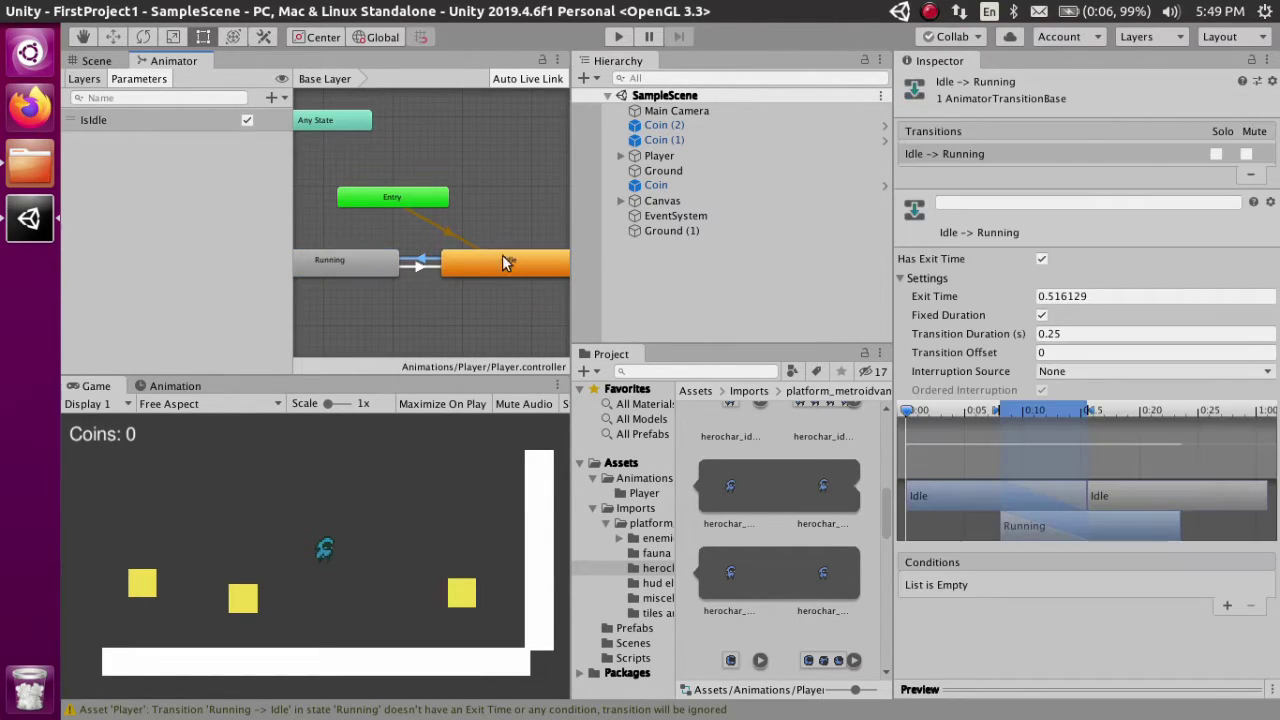
click(1227, 606)
click(1154, 587)
click(1140, 628)
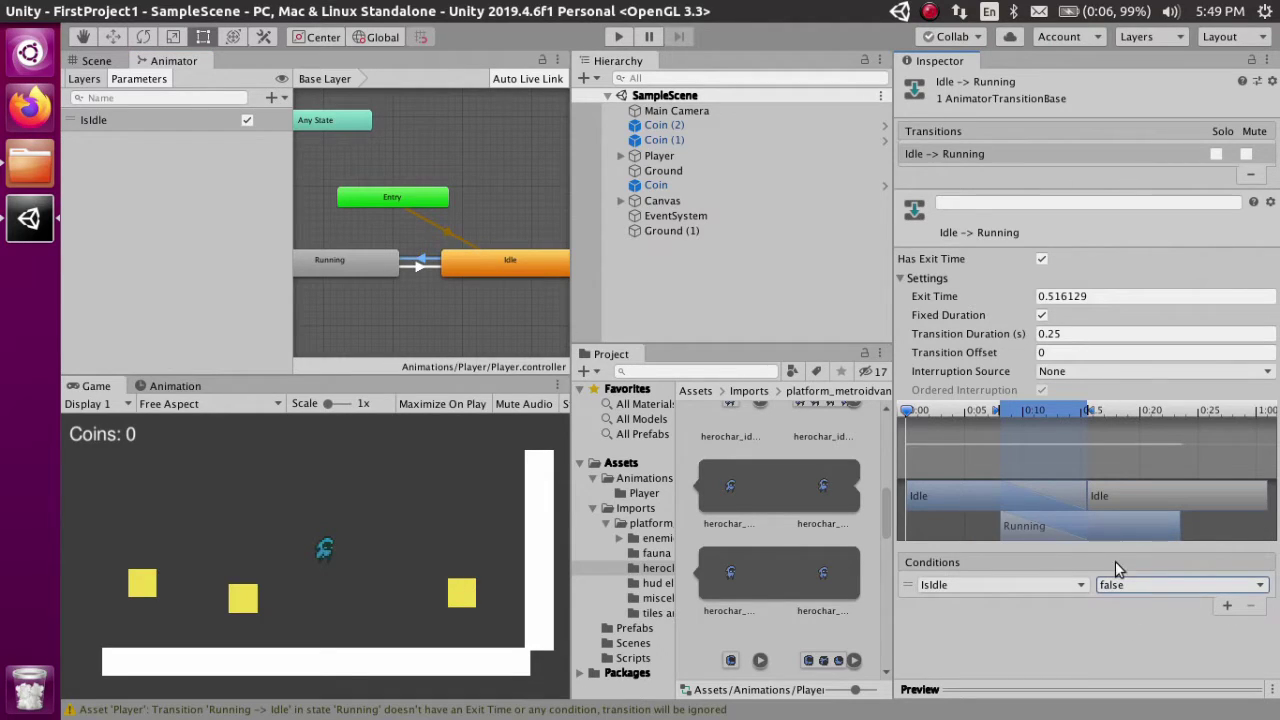
click(1042, 259)
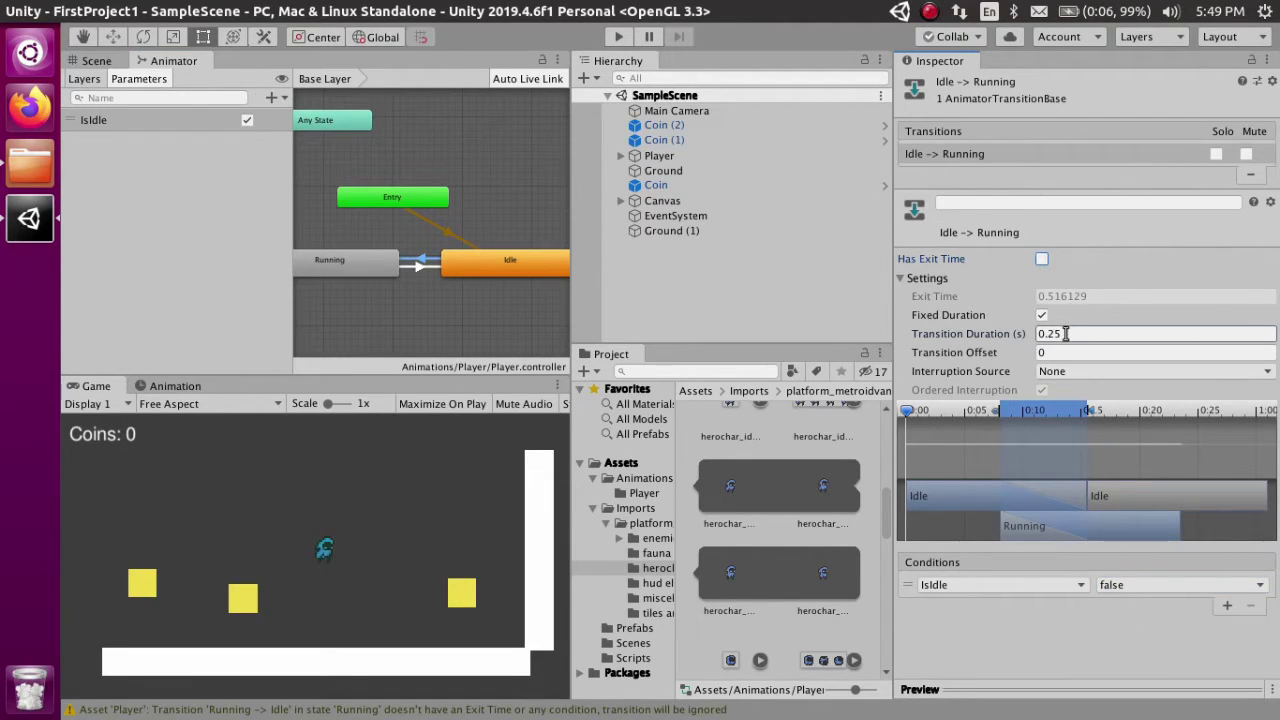
click(1066, 334)
text(0)
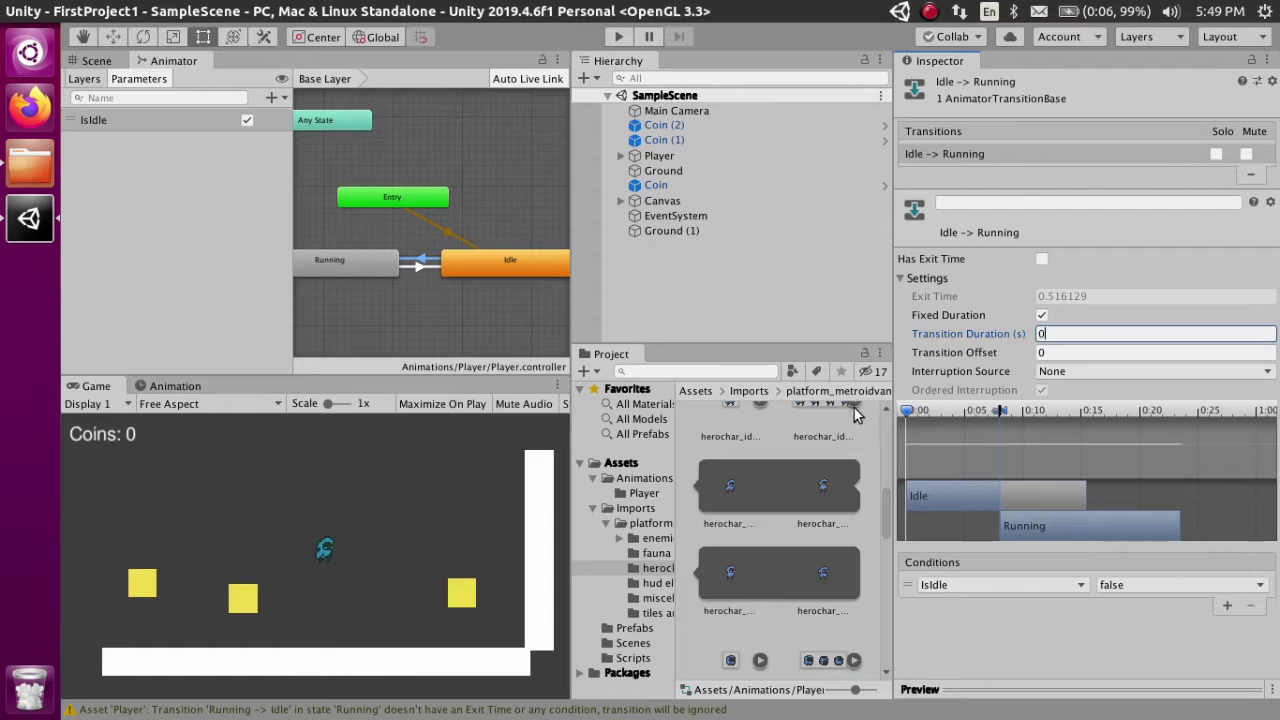
Select the IsIdle parameter, then the Coin object in the scene.
scroll(763, 450, up, 5)
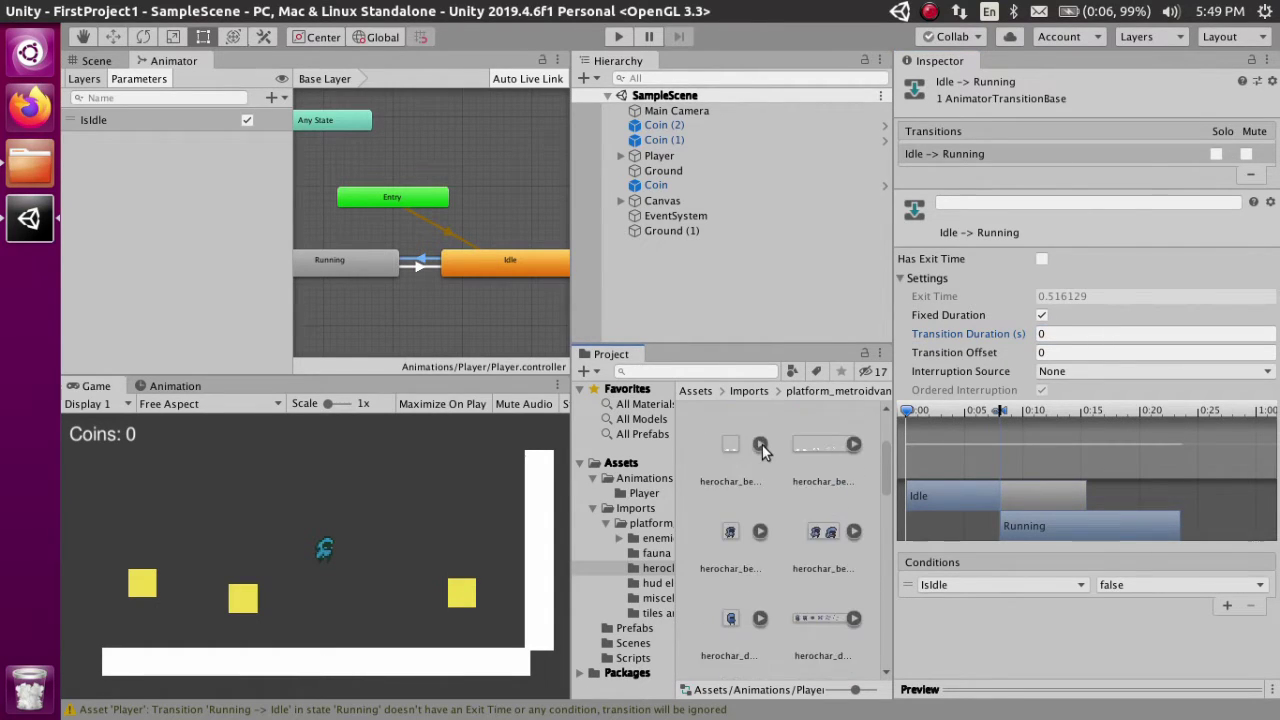
scroll(763, 450, up, 3)
click(139, 120)
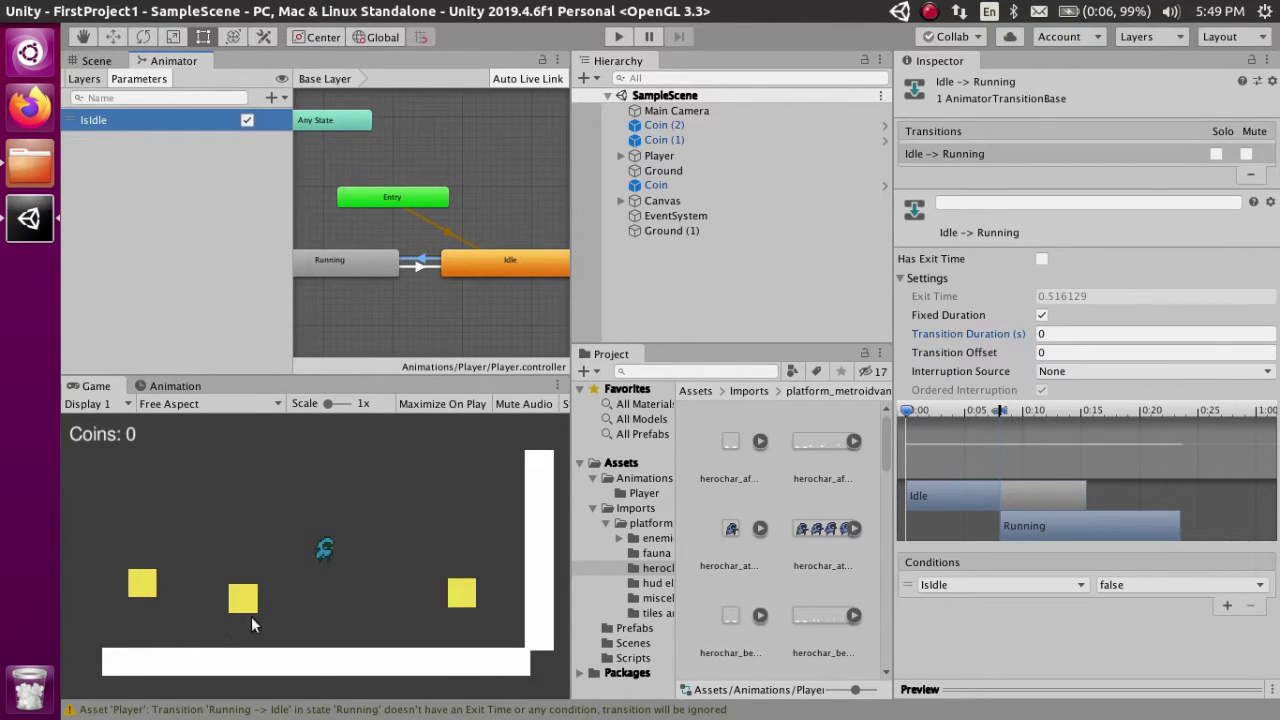
click(703, 183)
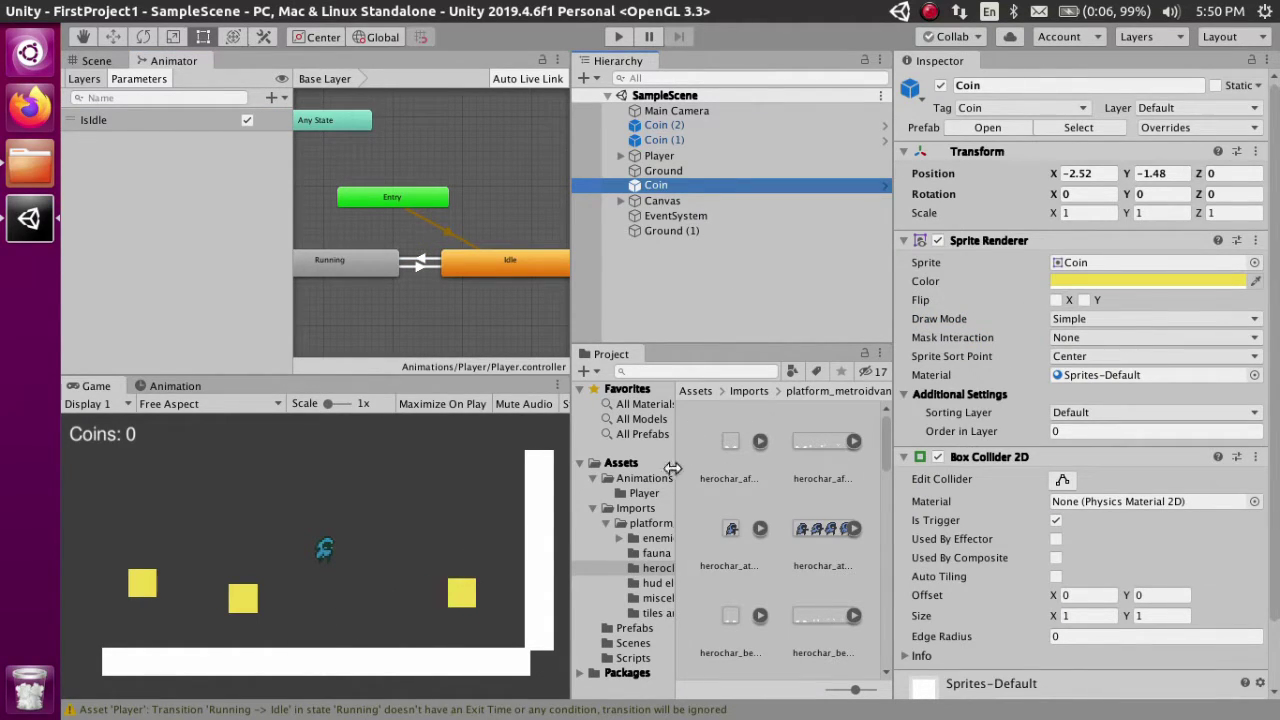
Select the Coin prefab in the Prefabs folder and frame it in the scene view.
click(625, 613)
click(628, 628)
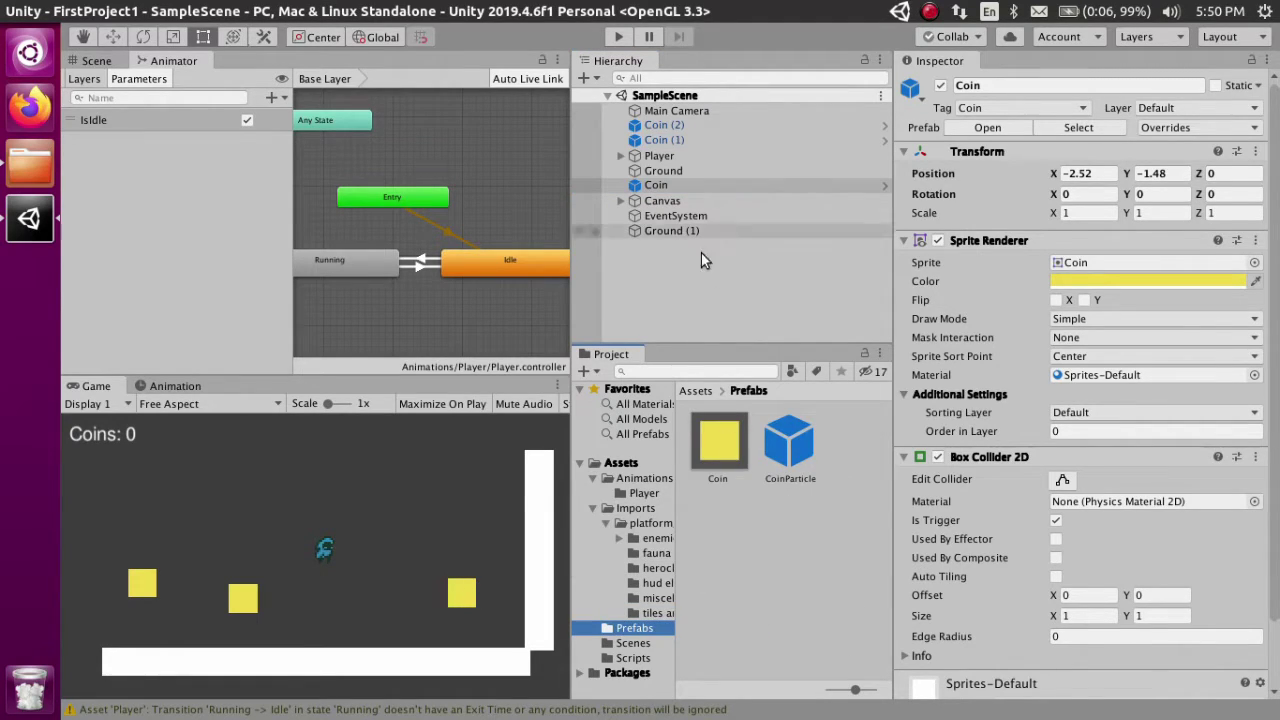
click(96, 60)
middle_drag(315, 289, 497, 217)
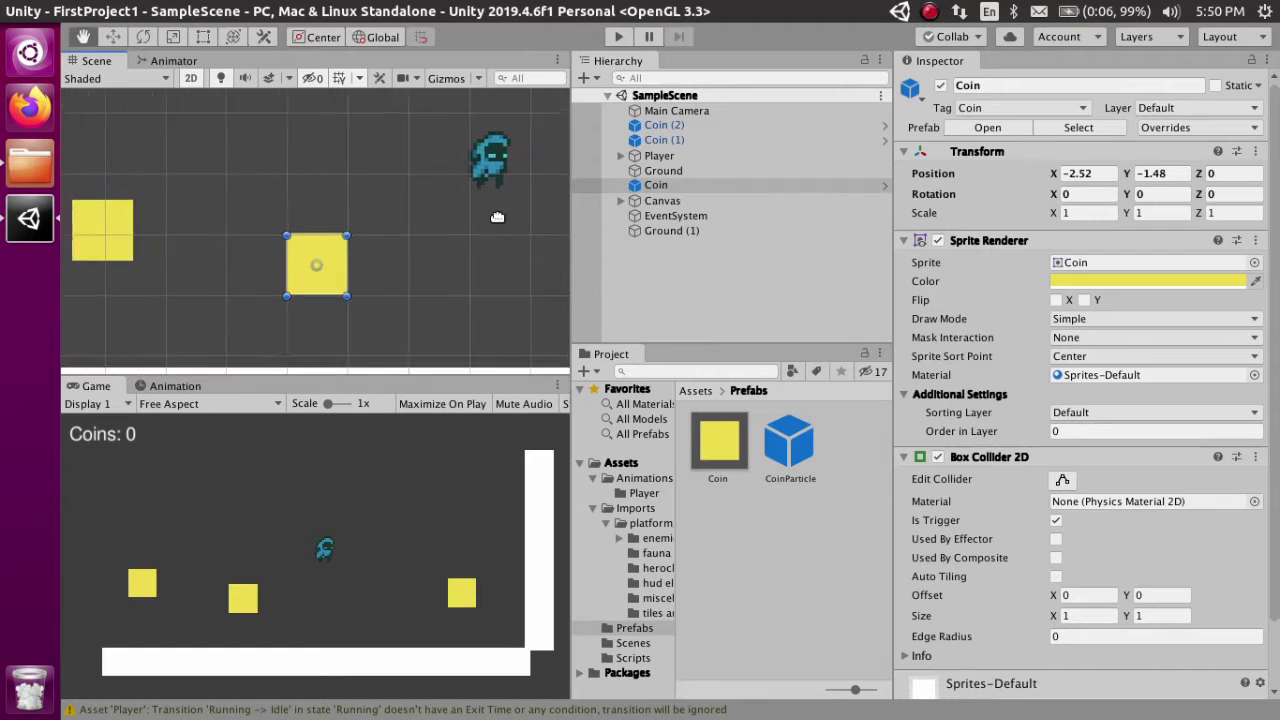
click(718, 440)
drag(305, 281, 283, 251)
scroll(306, 251, down, 2)
key(t)
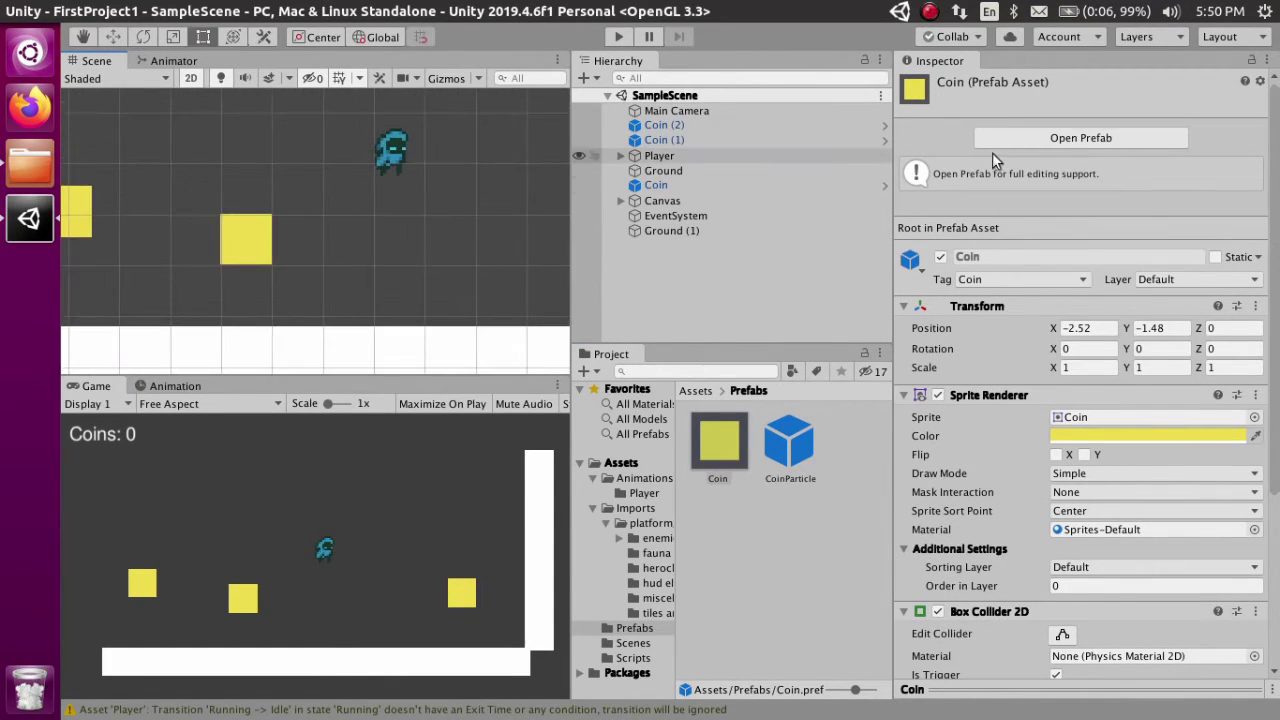
Edit the Coin prefab with the Animation panel showing and the misc sprites folder open.
click(1058, 137)
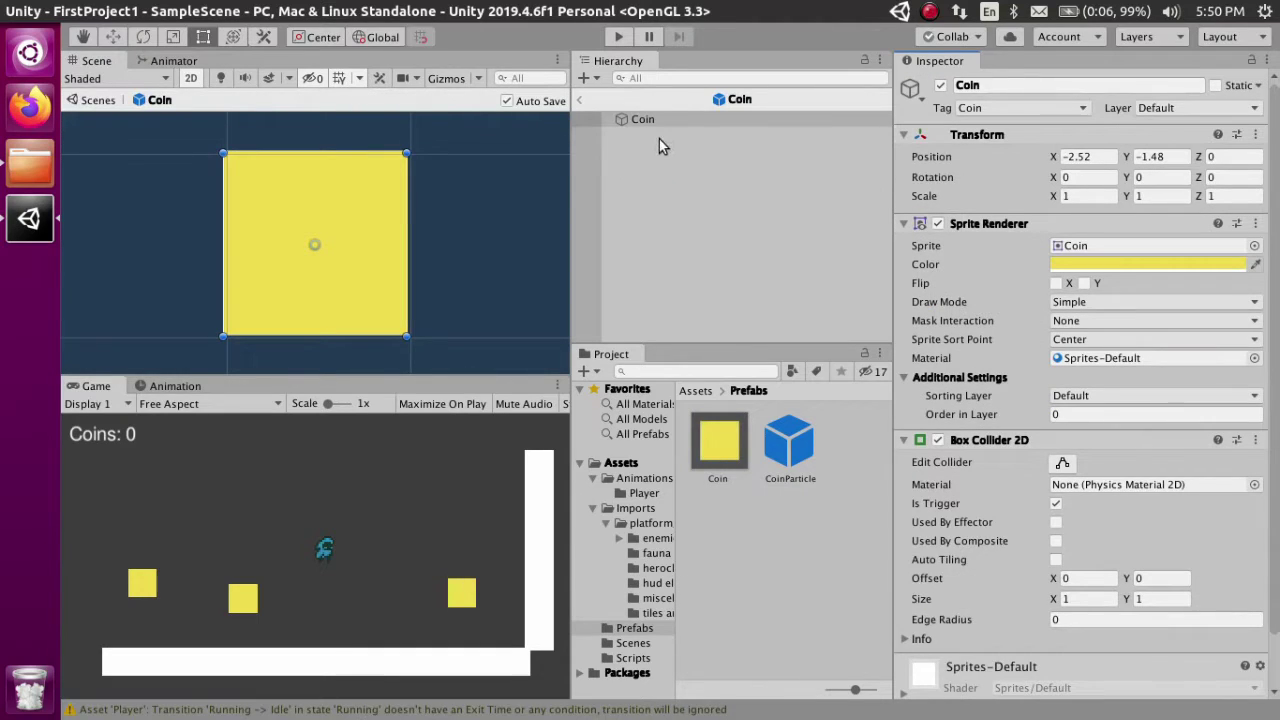
click(662, 126)
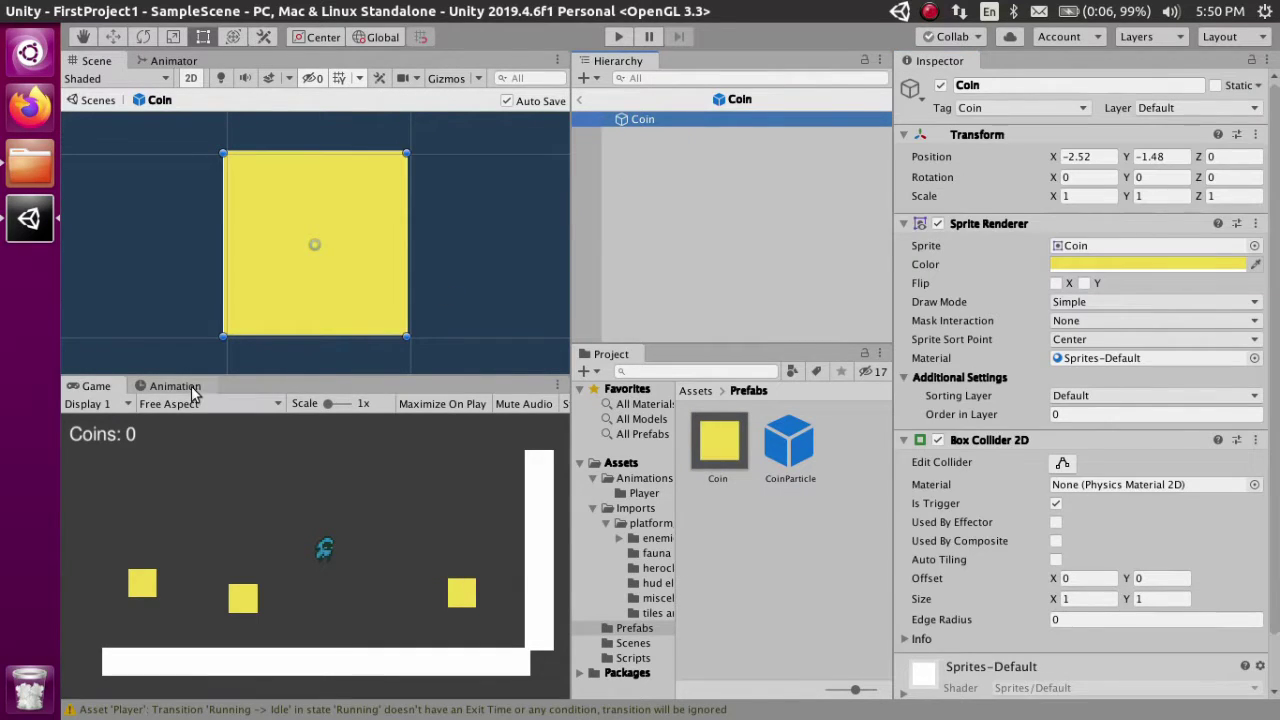
click(172, 386)
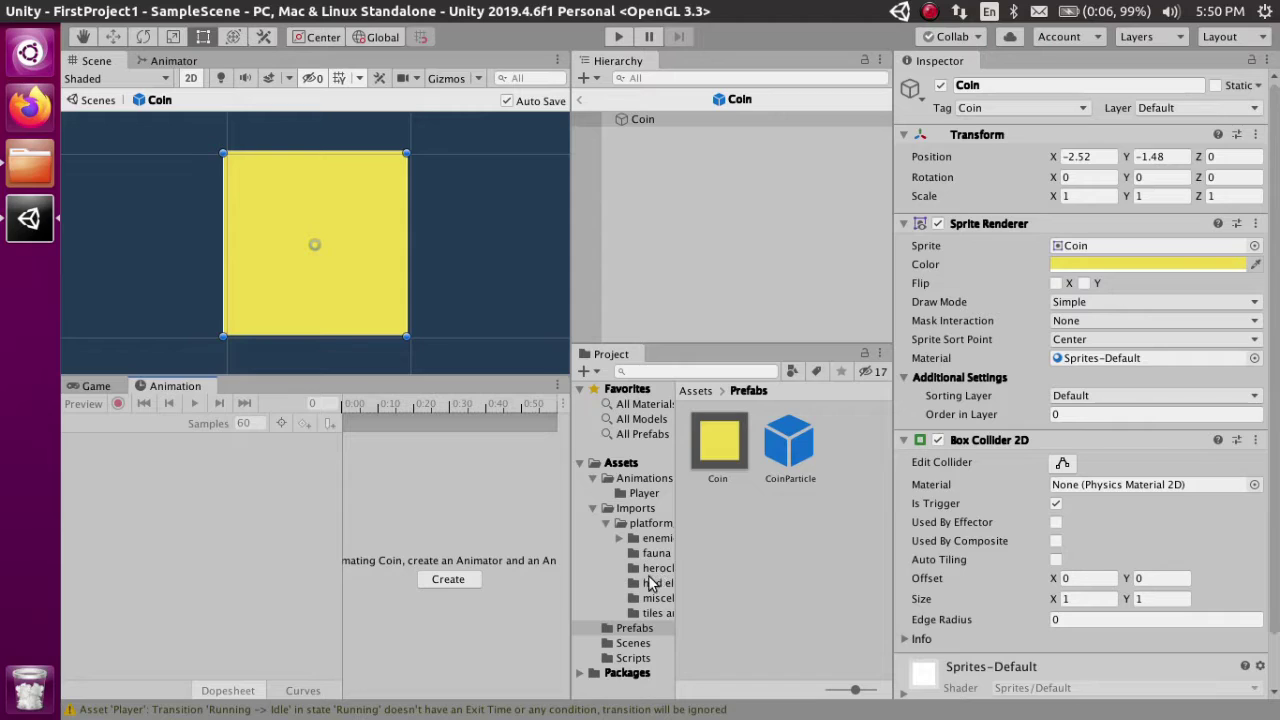
click(646, 603)
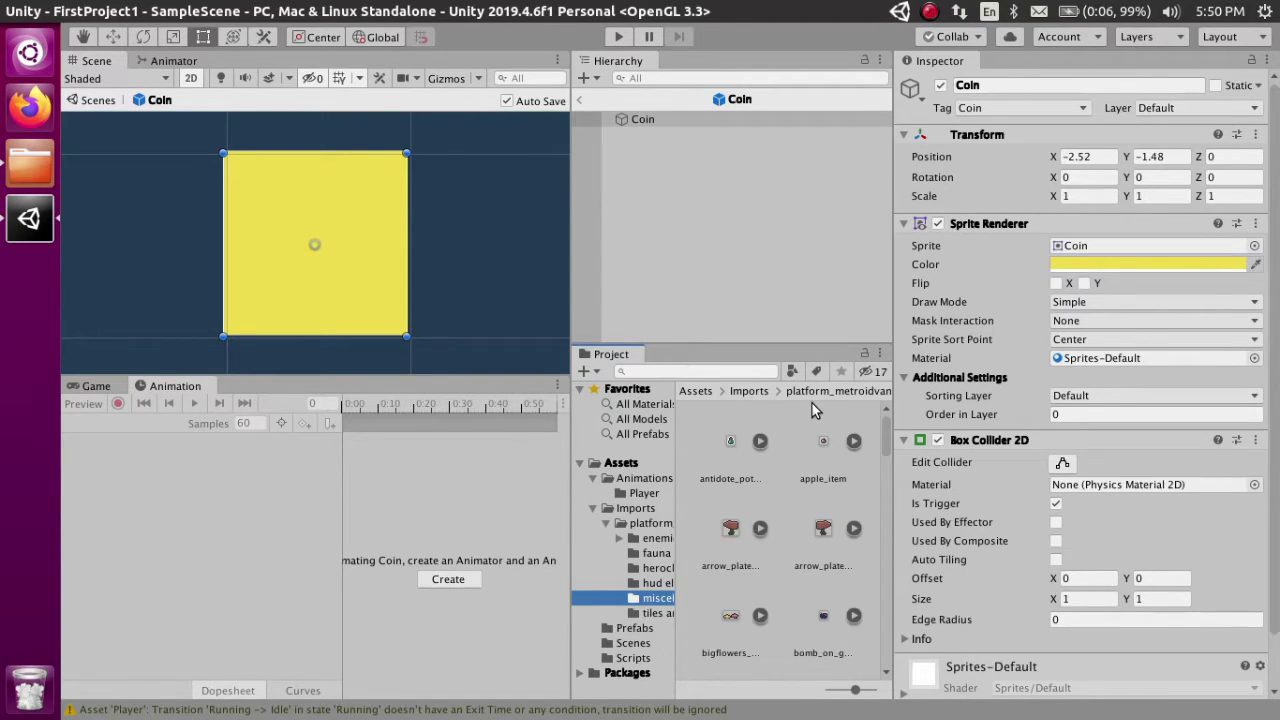
scroll(790, 439, down, 5)
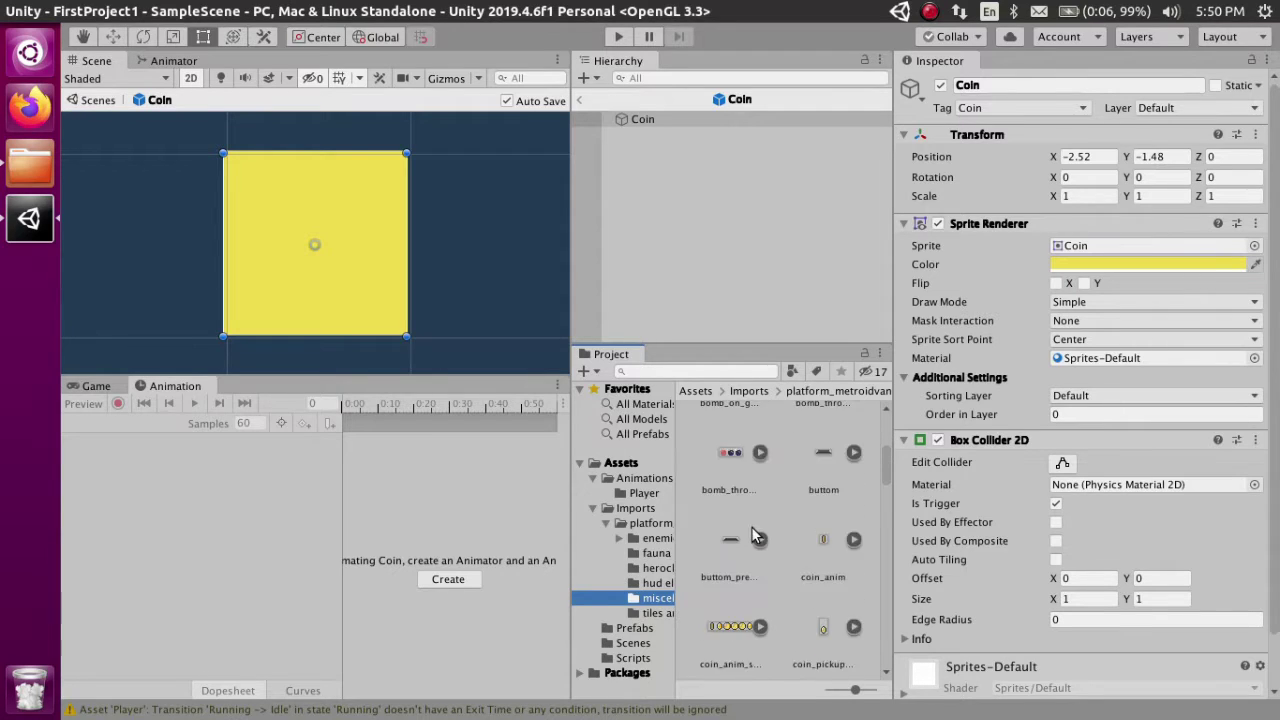
scroll(752, 531, down, 1)
Import coin_anim_strip_6 as Multiple sprites at 16 pixels per unit with Point filtering, then open the Sprite Editor.
click(727, 578)
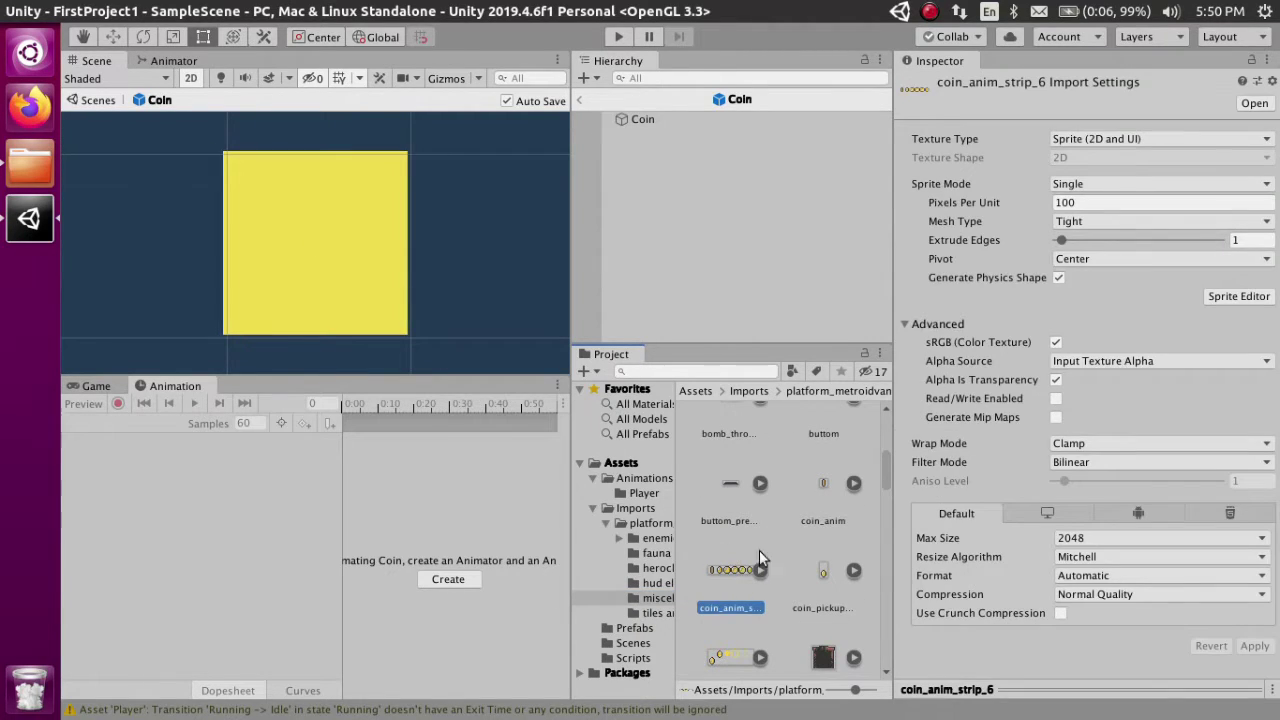
click(1085, 202)
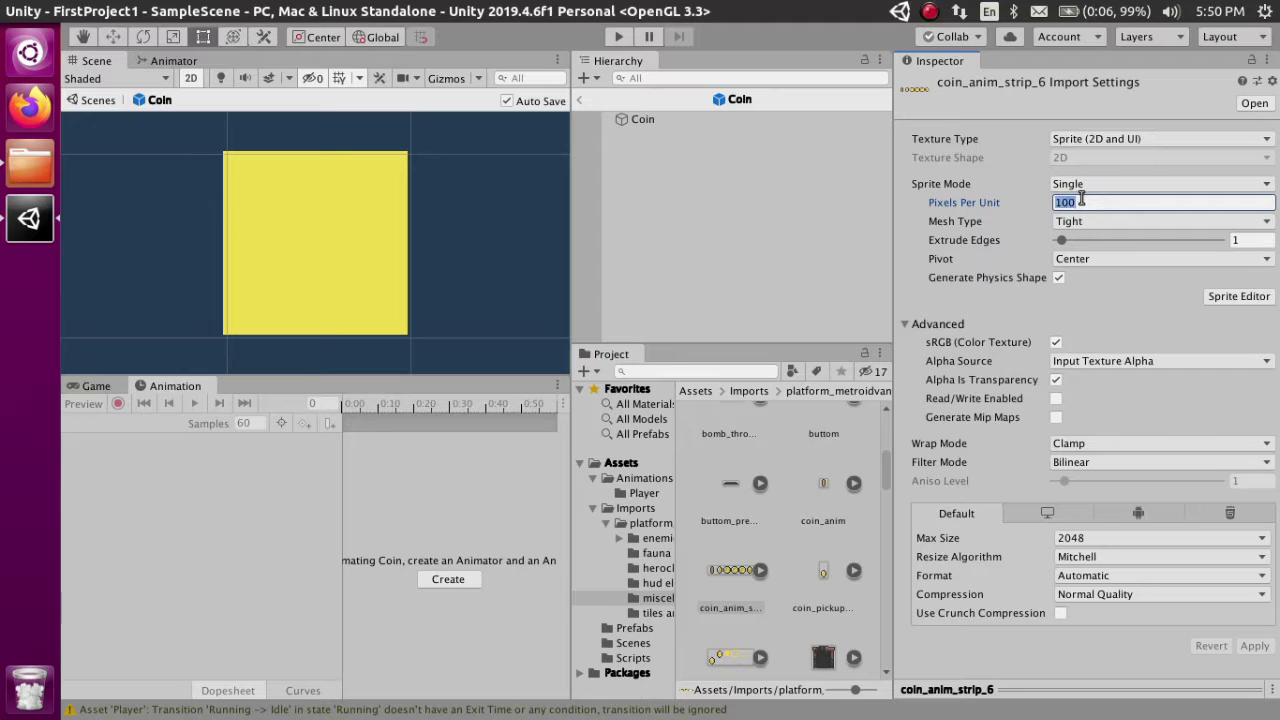
text(16)
click(1088, 183)
click(1093, 232)
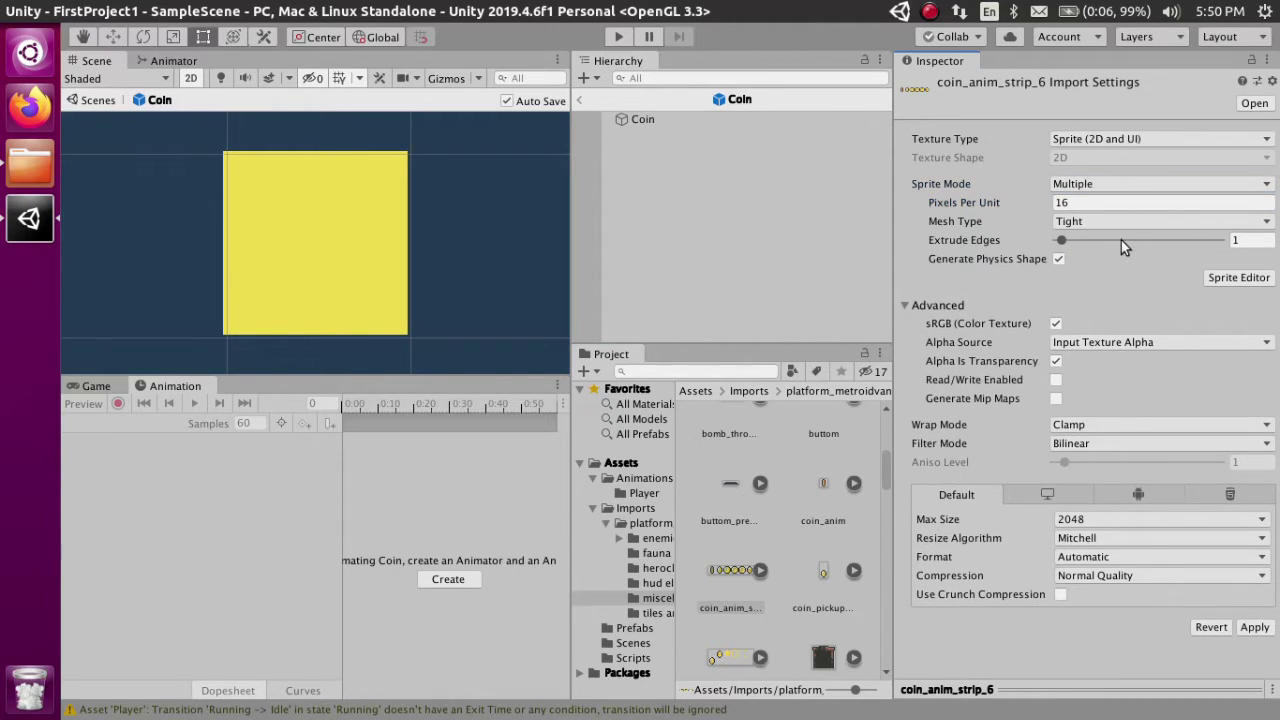
click(1078, 446)
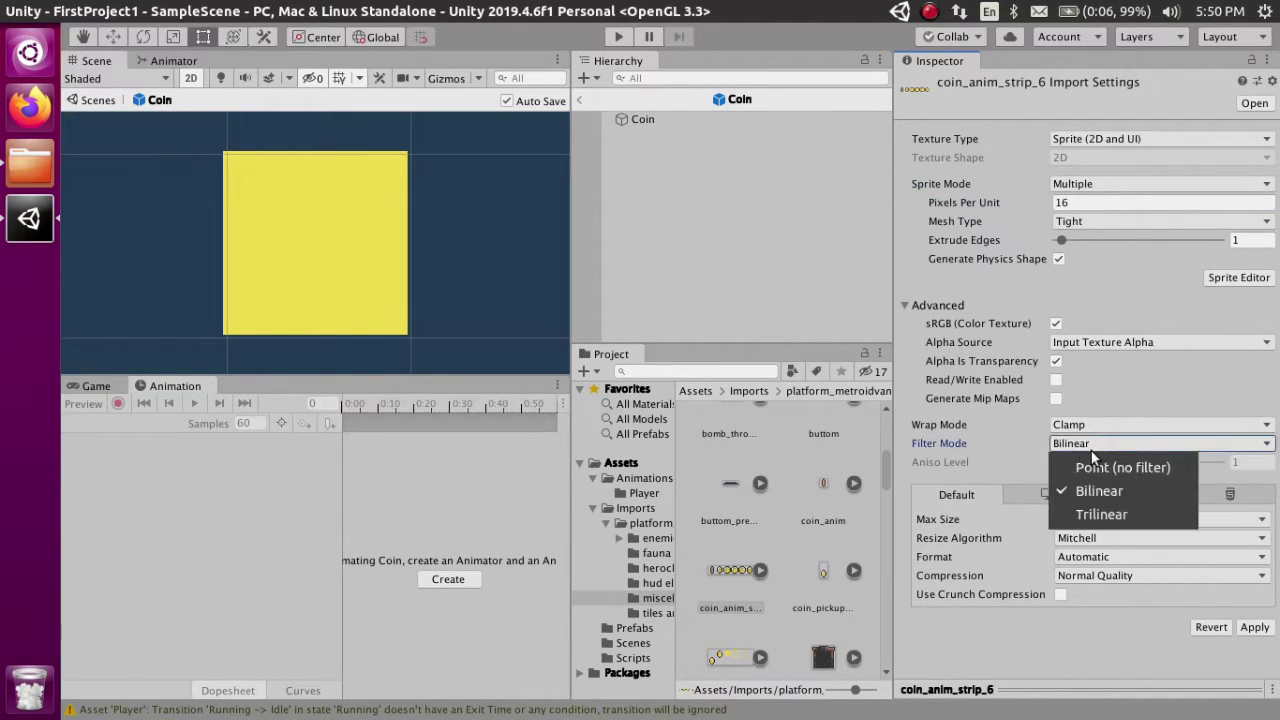
click(1197, 352)
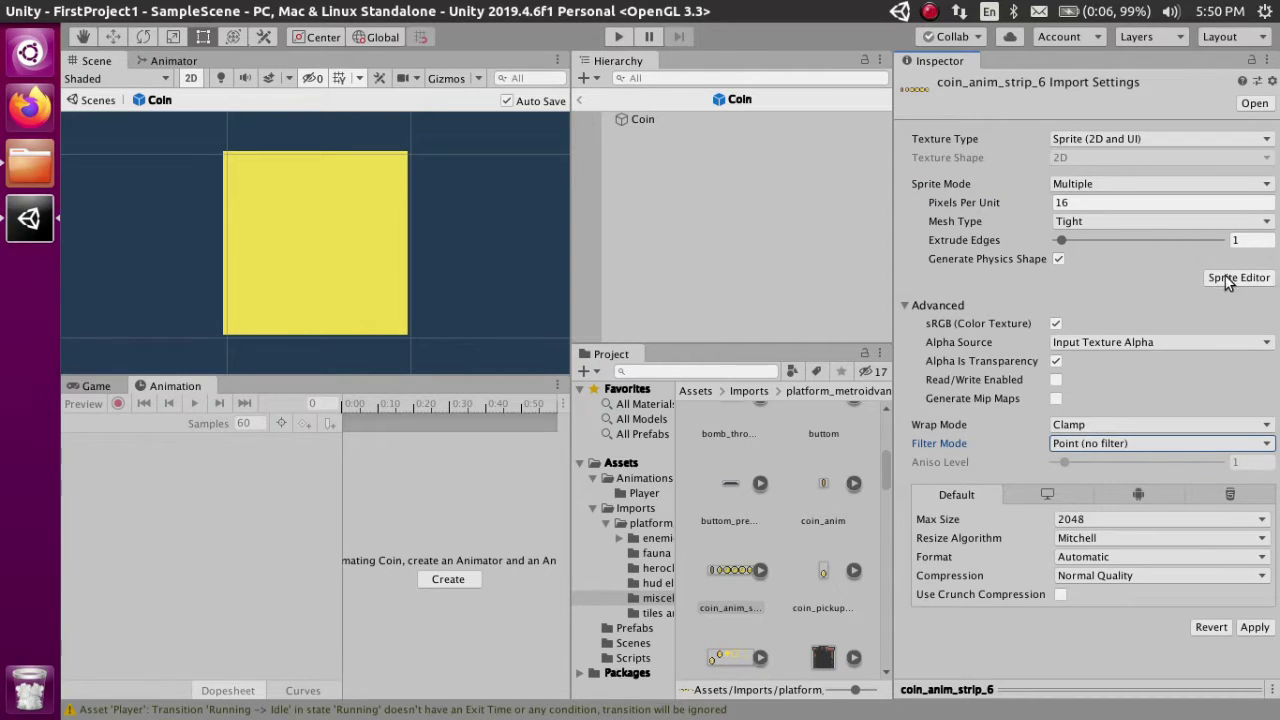
click(1255, 627)
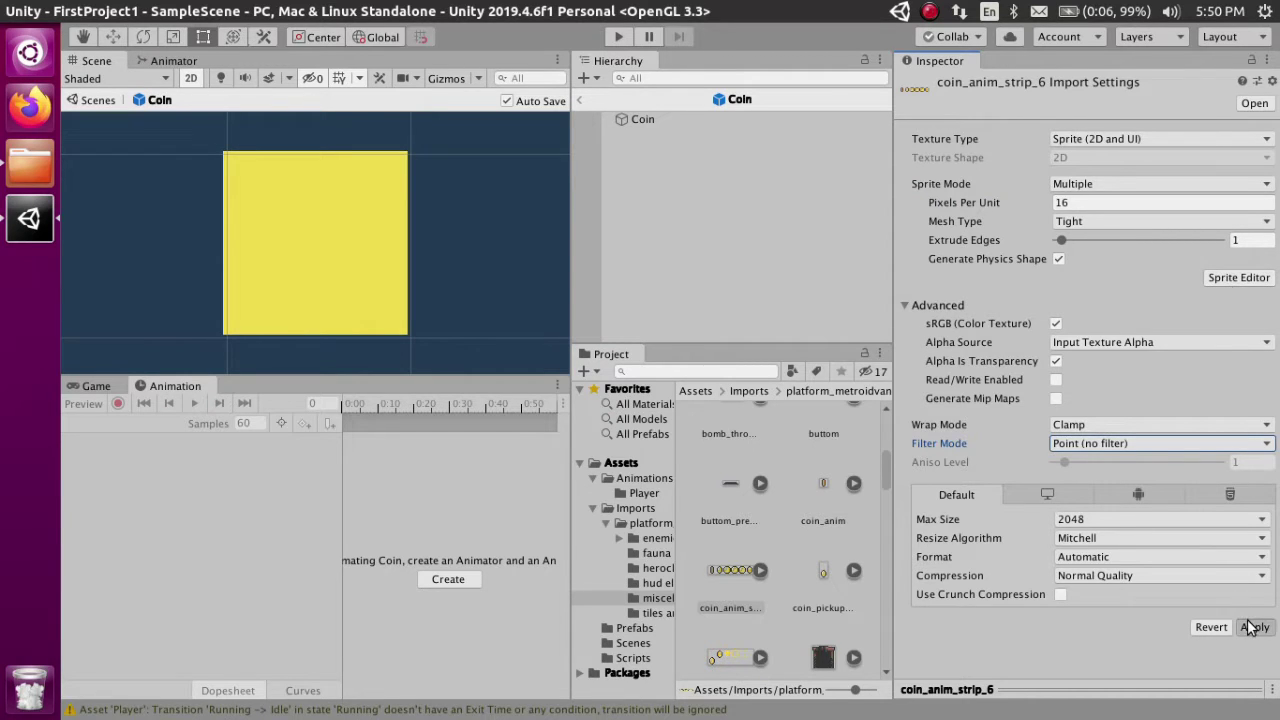
click(1232, 281)
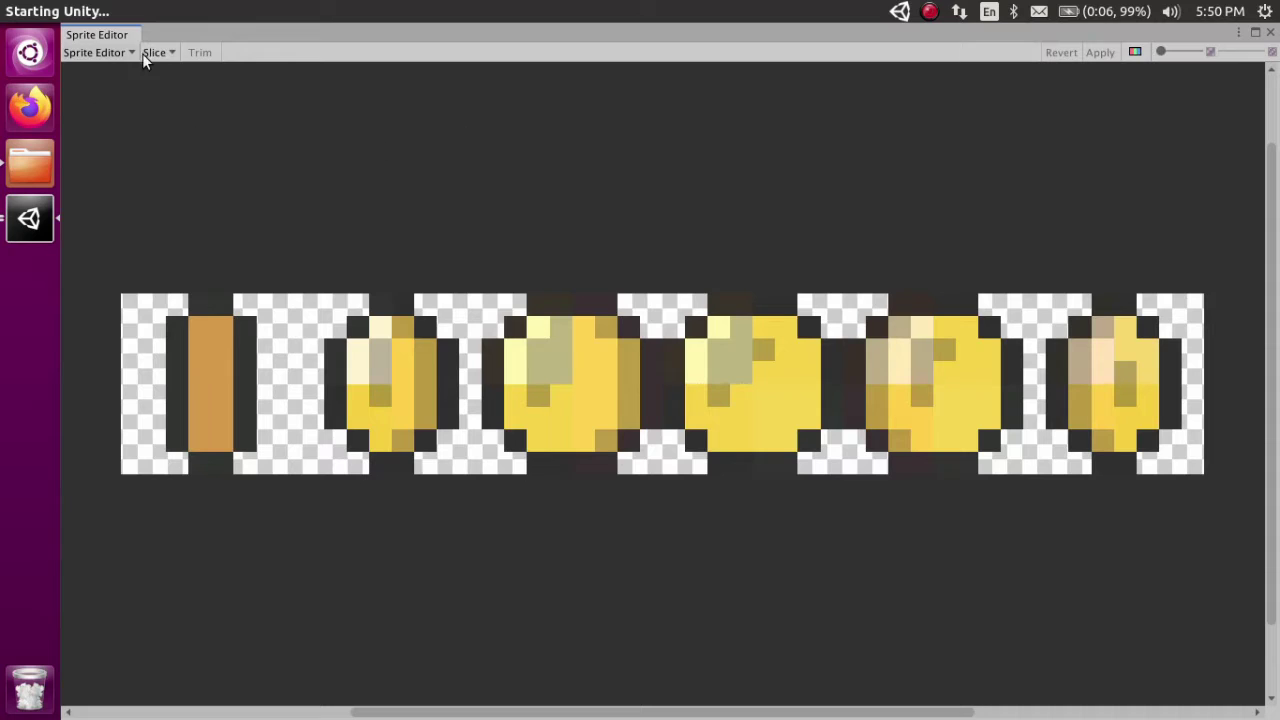
Try a 16×8 cell-size grid slice, then cancel and close the Sprite Editor.
click(153, 52)
click(292, 70)
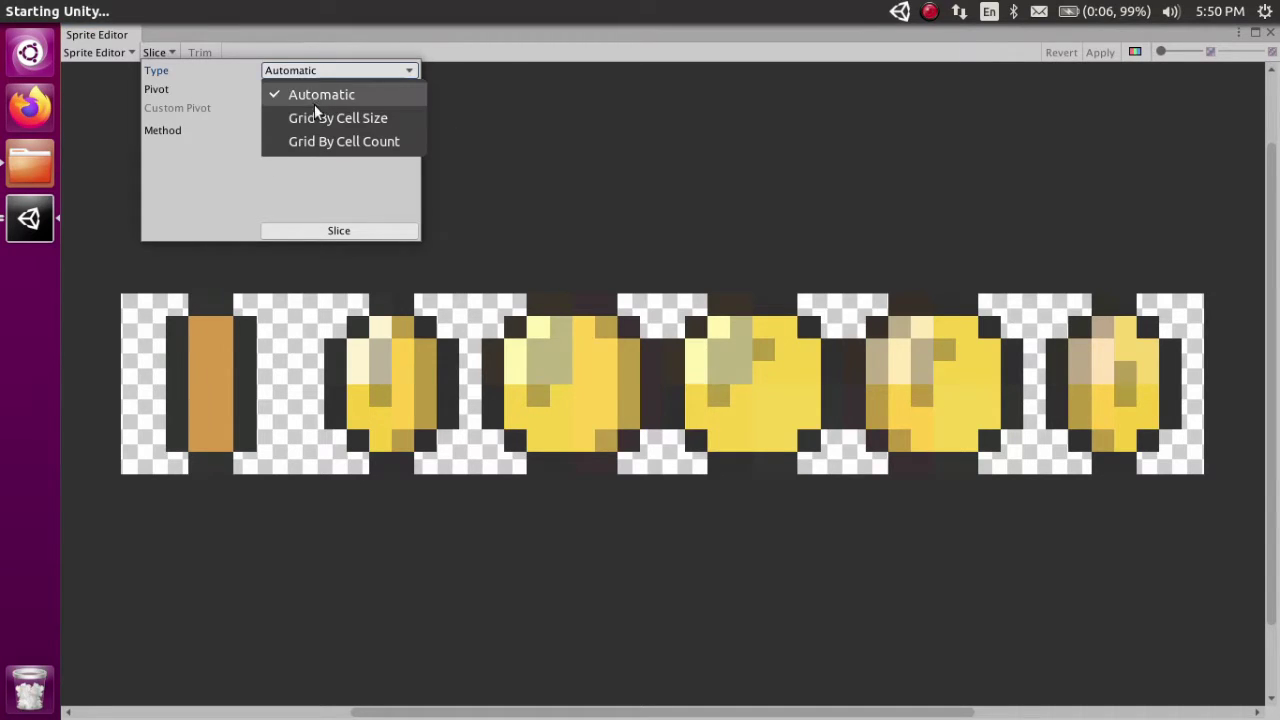
click(314, 117)
click(314, 90)
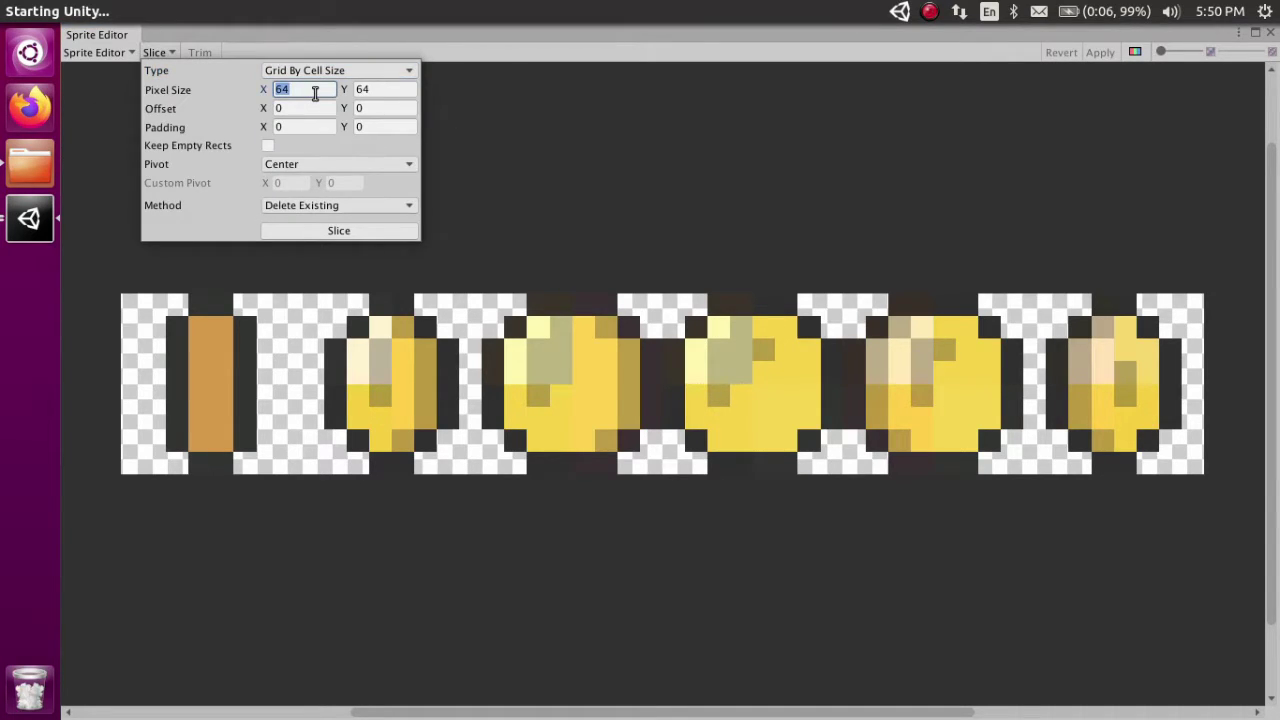
text(16)
key(Tab)
text(8)
click(337, 90)
click(571, 149)
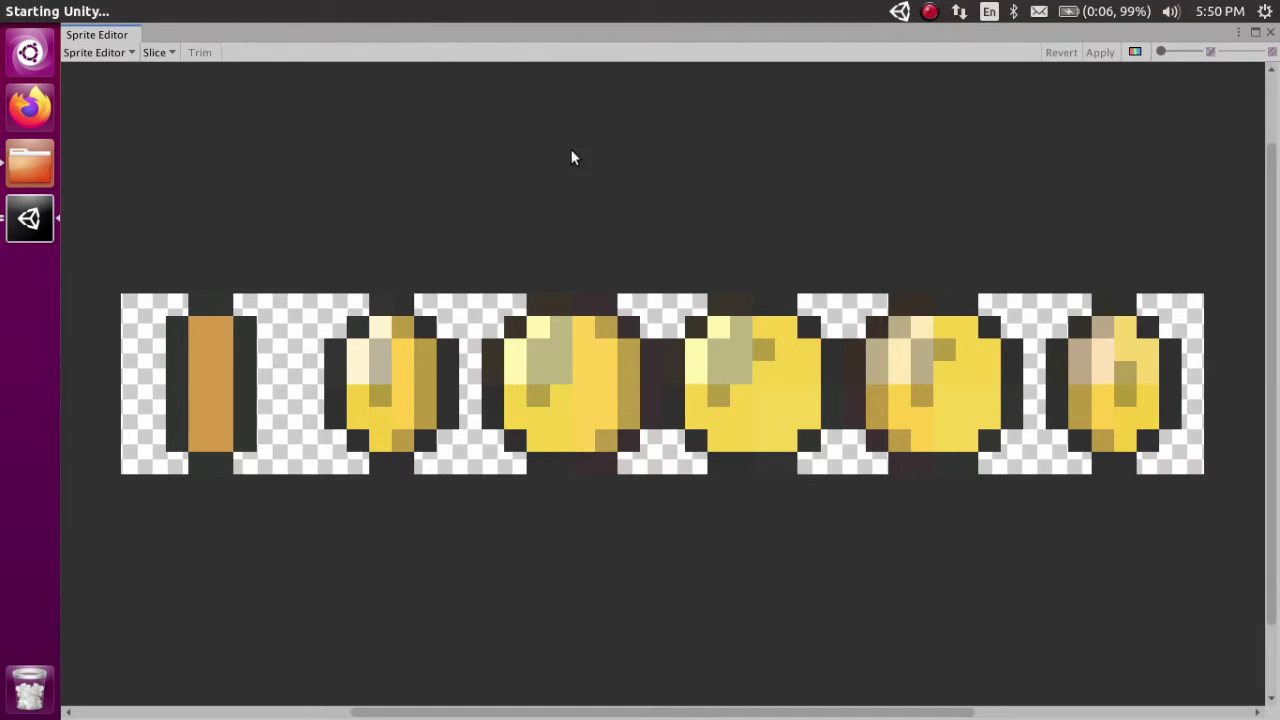
click(1270, 34)
Change the coin strip to 8 pixels per unit and apply.
click(1125, 202)
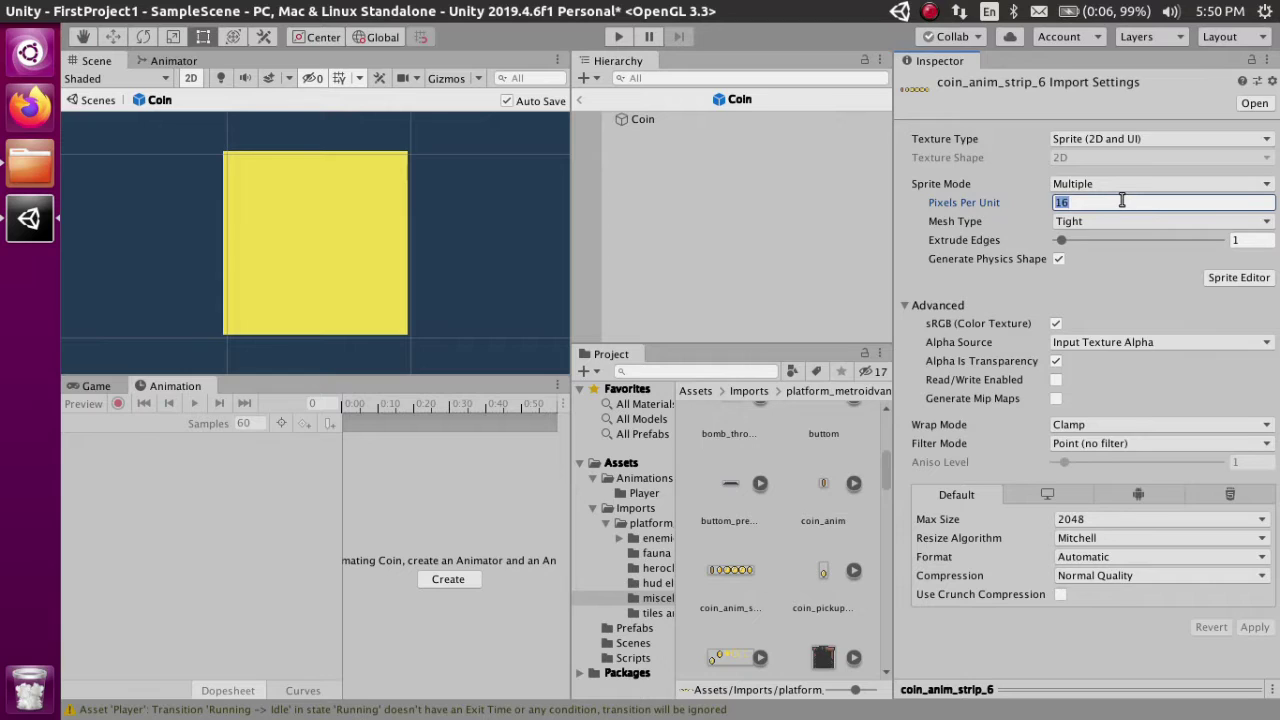
text(8)
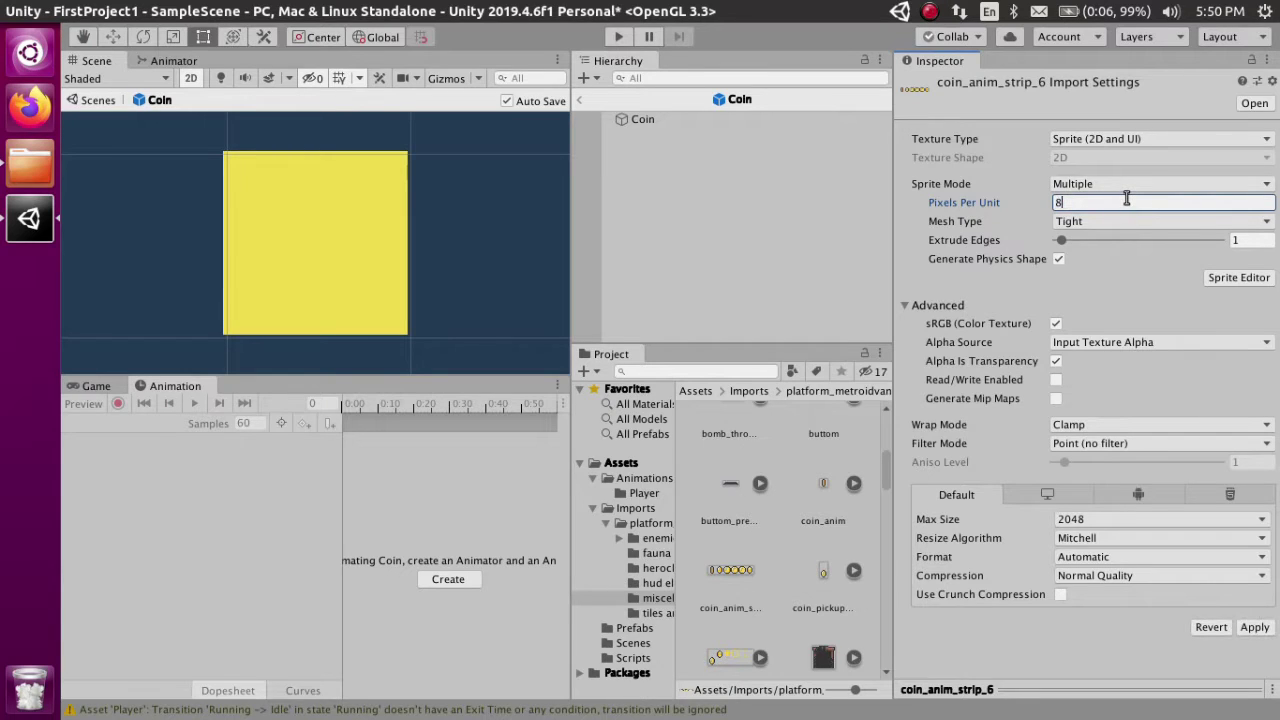
click(1253, 627)
Slice the coin strip by cell size into 8×8 sprites.
click(1238, 279)
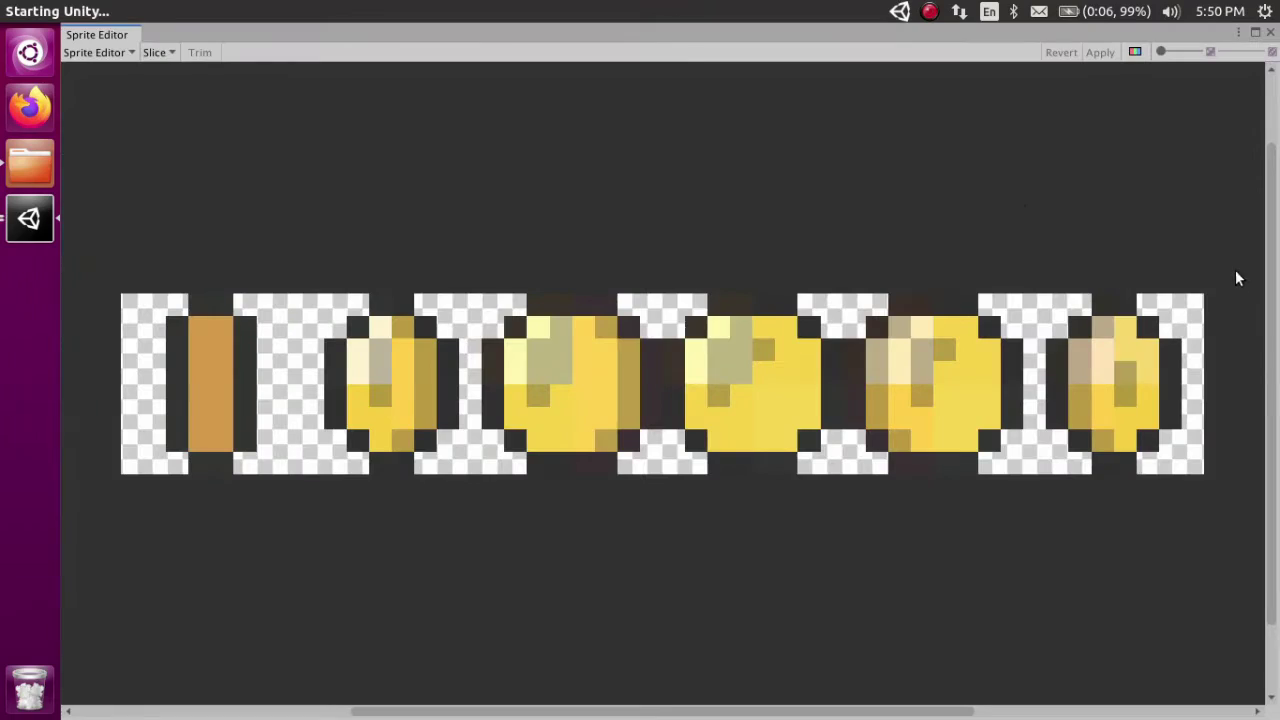
click(156, 53)
click(314, 90)
text(8)
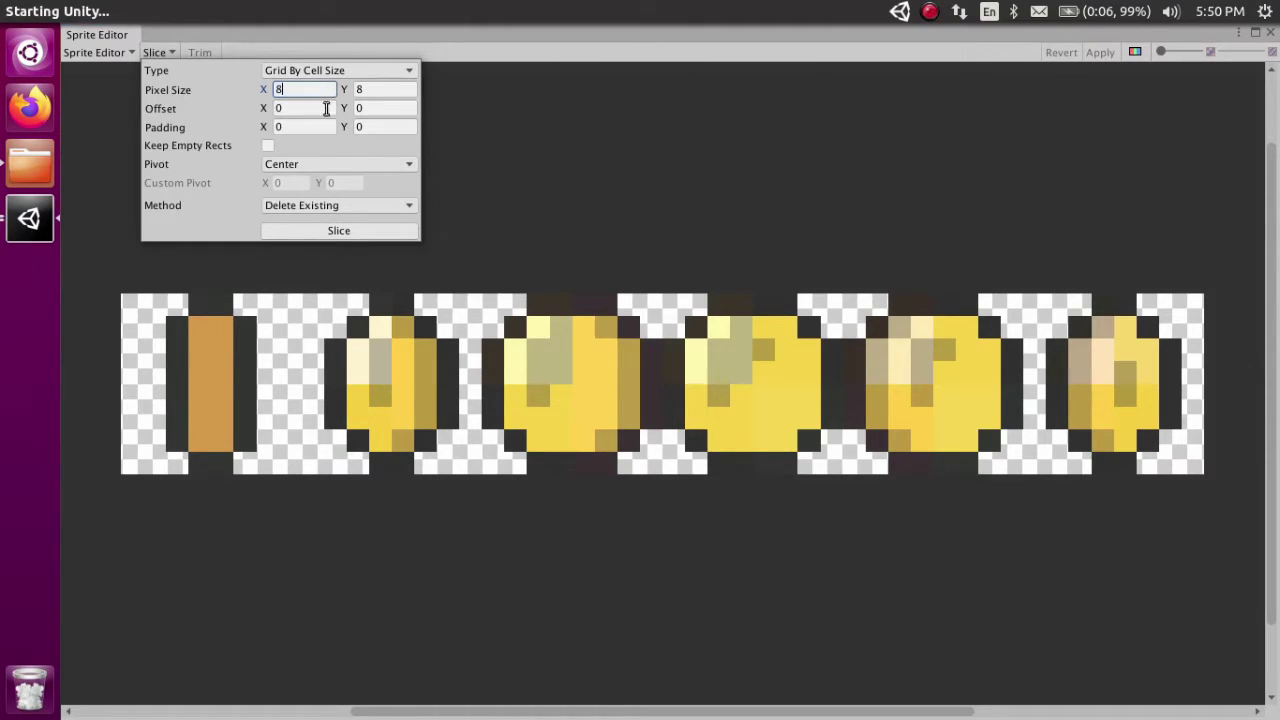
click(370, 231)
Check each of the six sliced coin frames, then close the Sprite Editor.
click(216, 370)
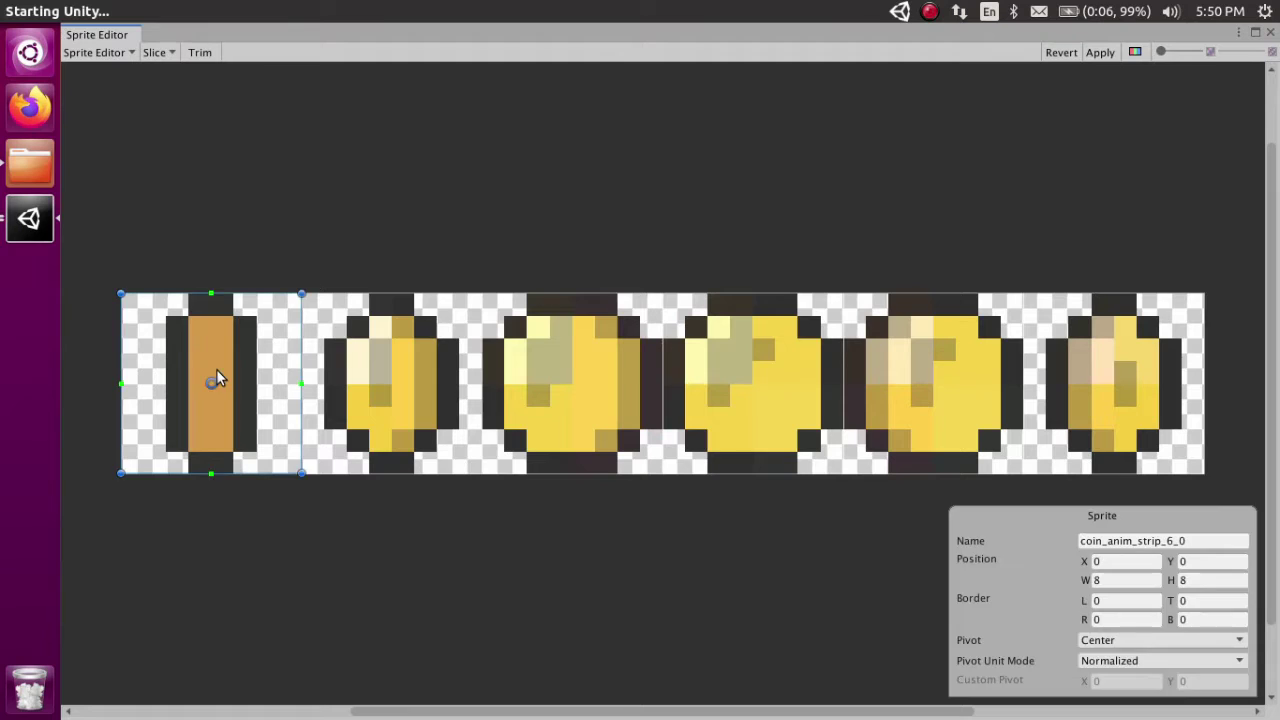
click(343, 367)
click(573, 369)
click(785, 365)
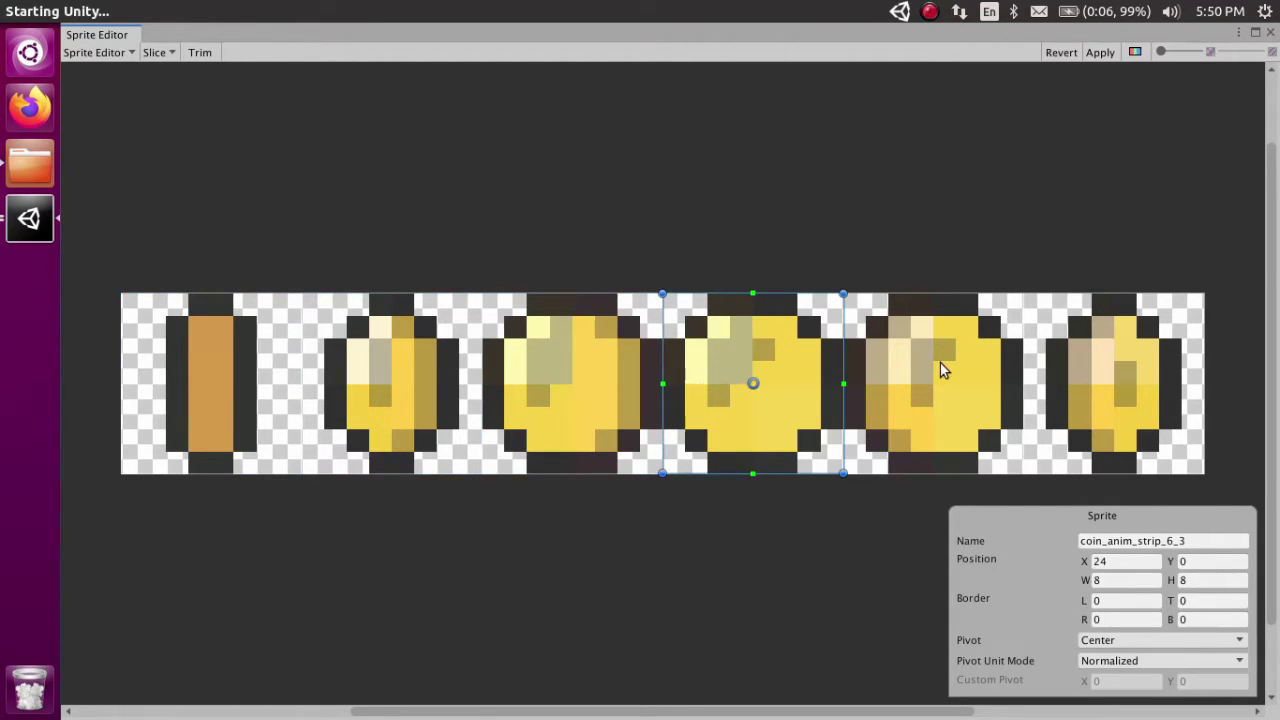
click(940, 365)
click(1100, 368)
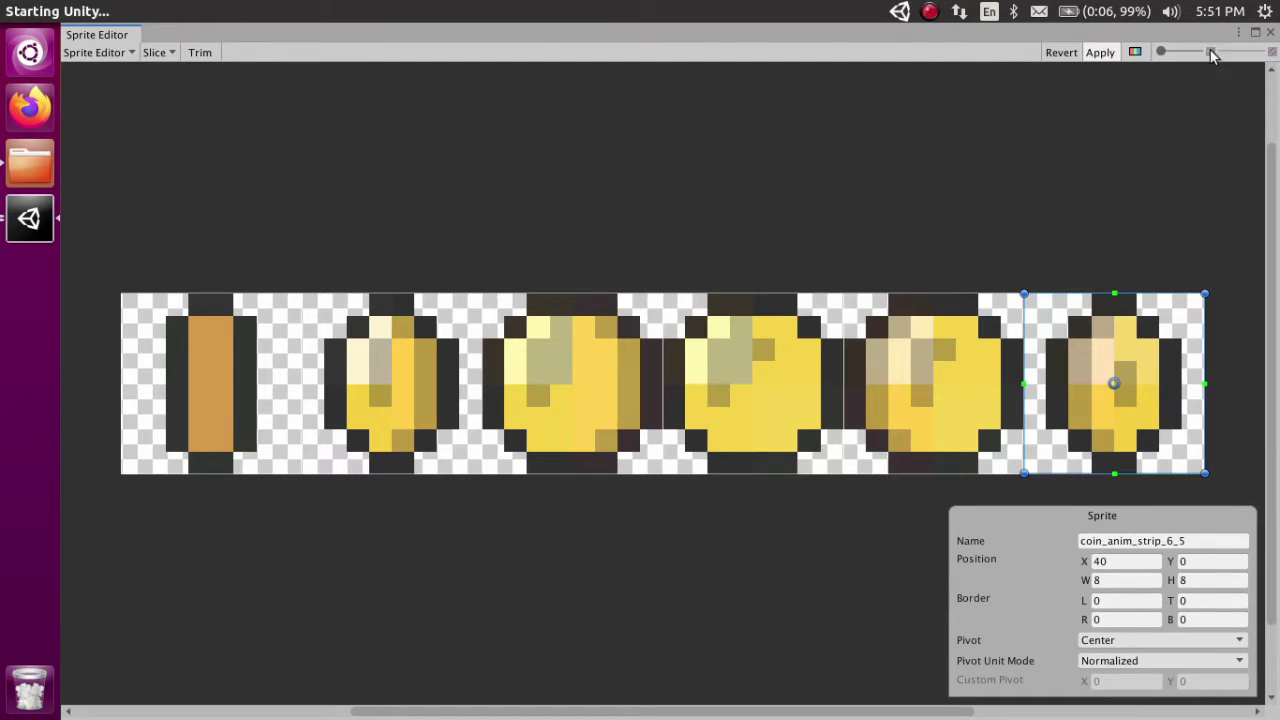
click(1270, 32)
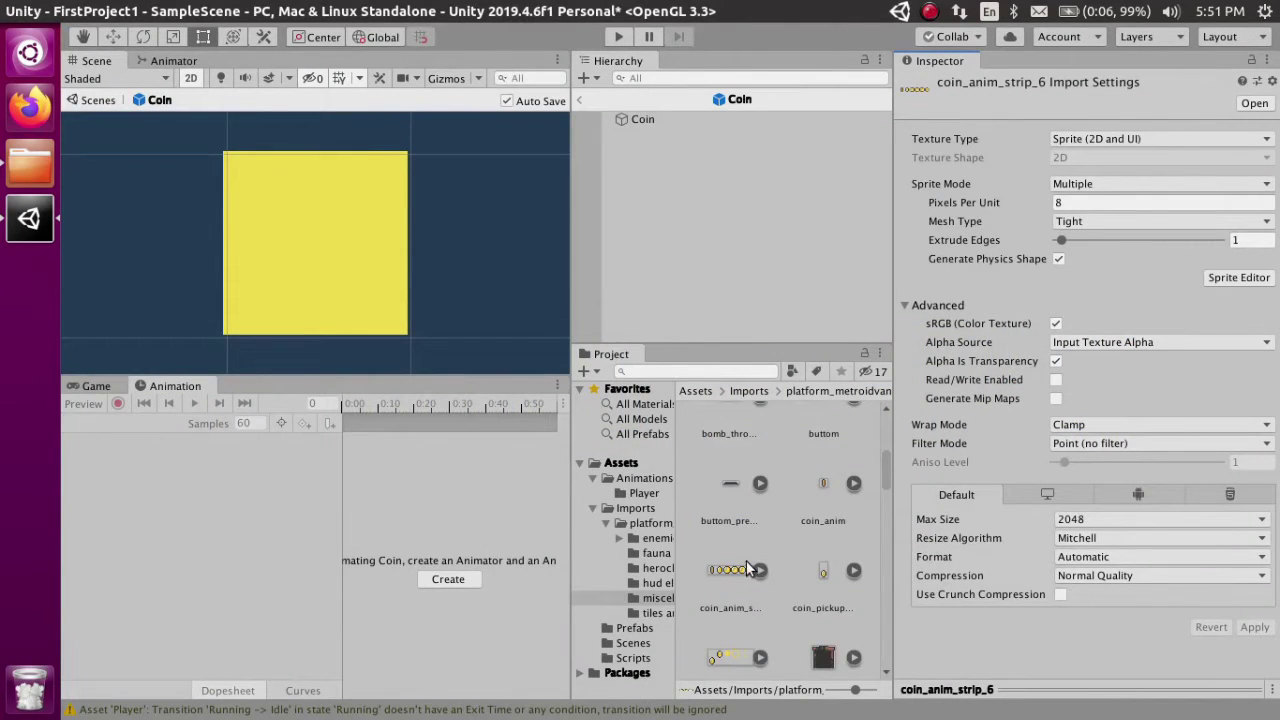
Assign coin_anim_strip_6_0 as the Coin's sprite.
click(760, 569)
scroll(772, 562, down, 3)
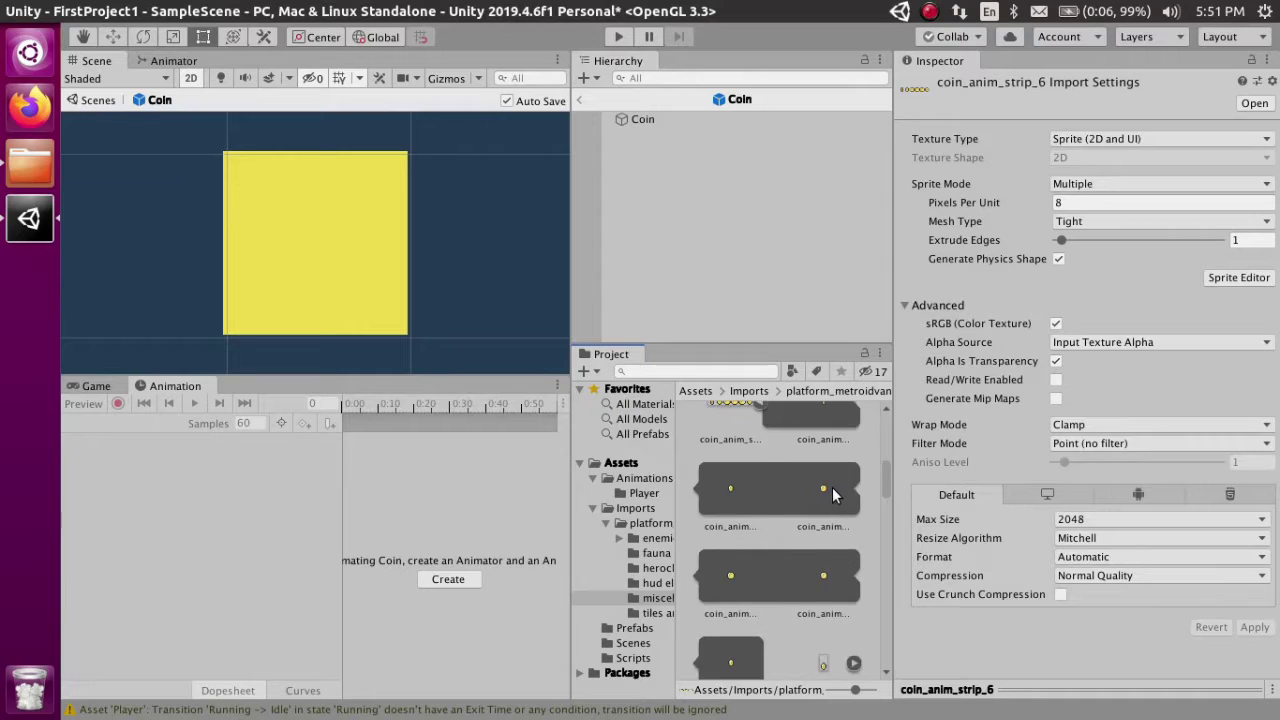
scroll(832, 487, up, 1)
click(631, 124)
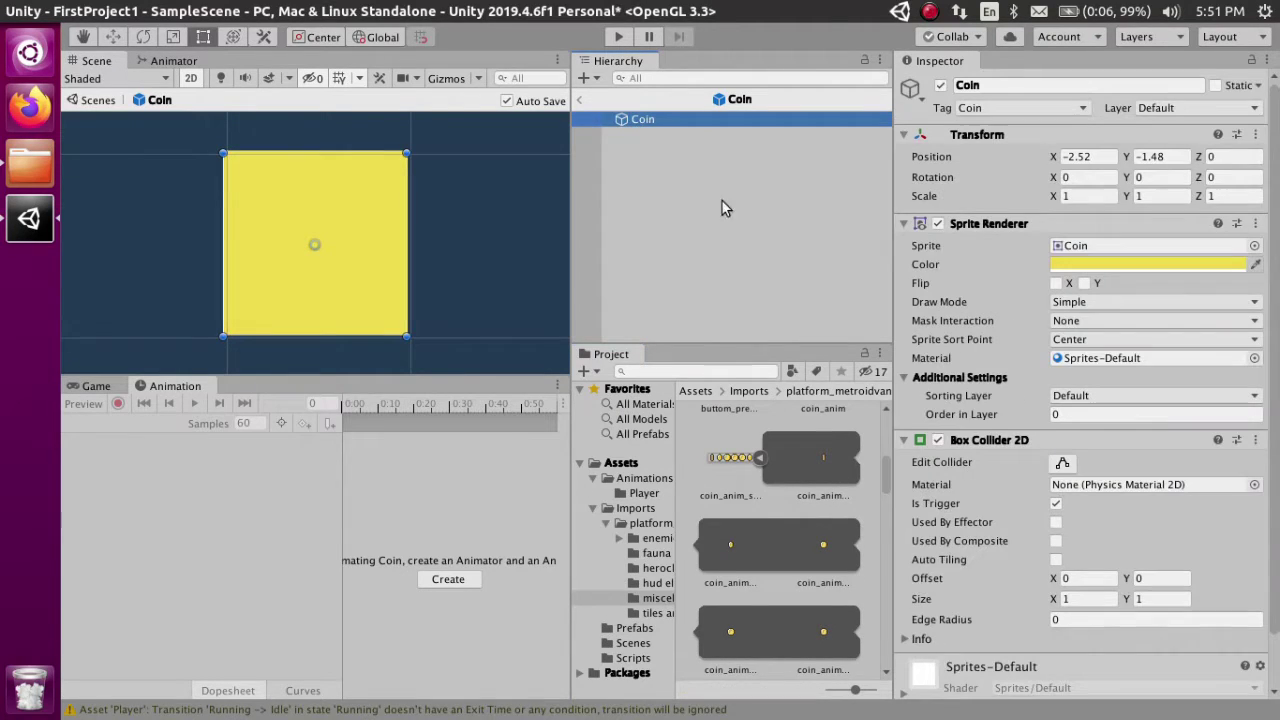
drag(815, 458, 1134, 246)
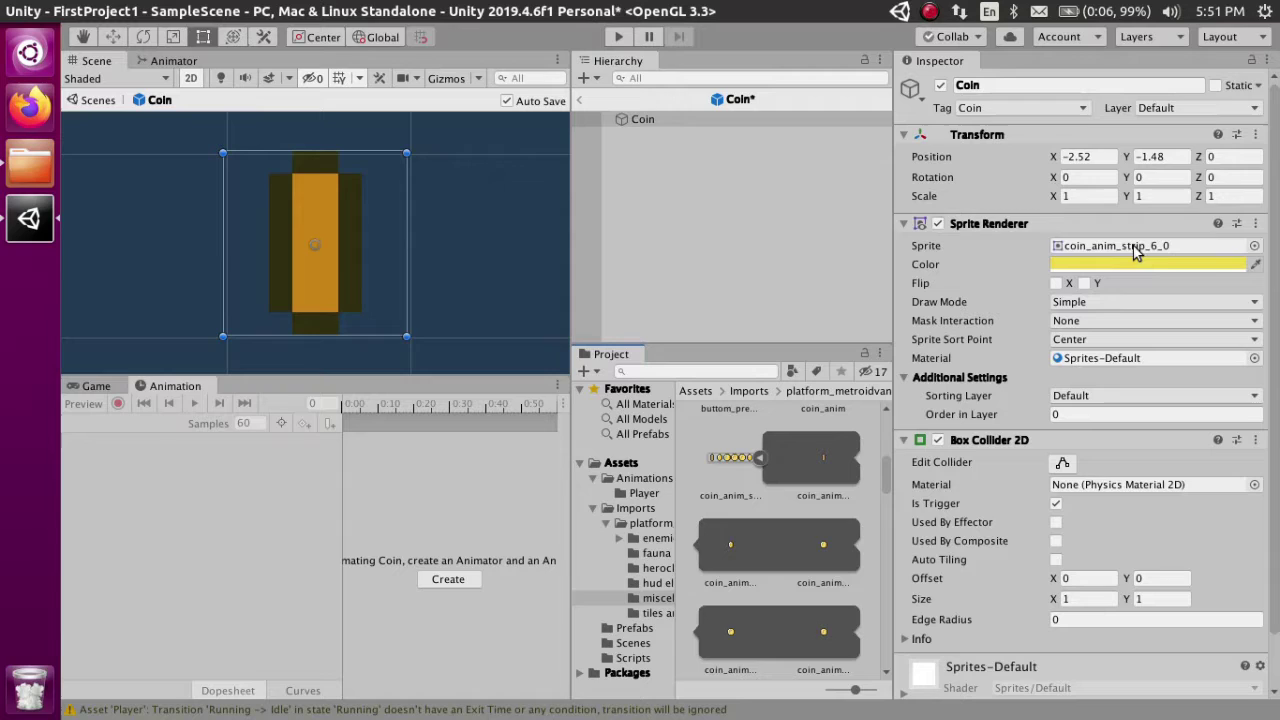
Create the Coin animation clip, saved in a new Assets/Animations/Items folder.
click(459, 584)
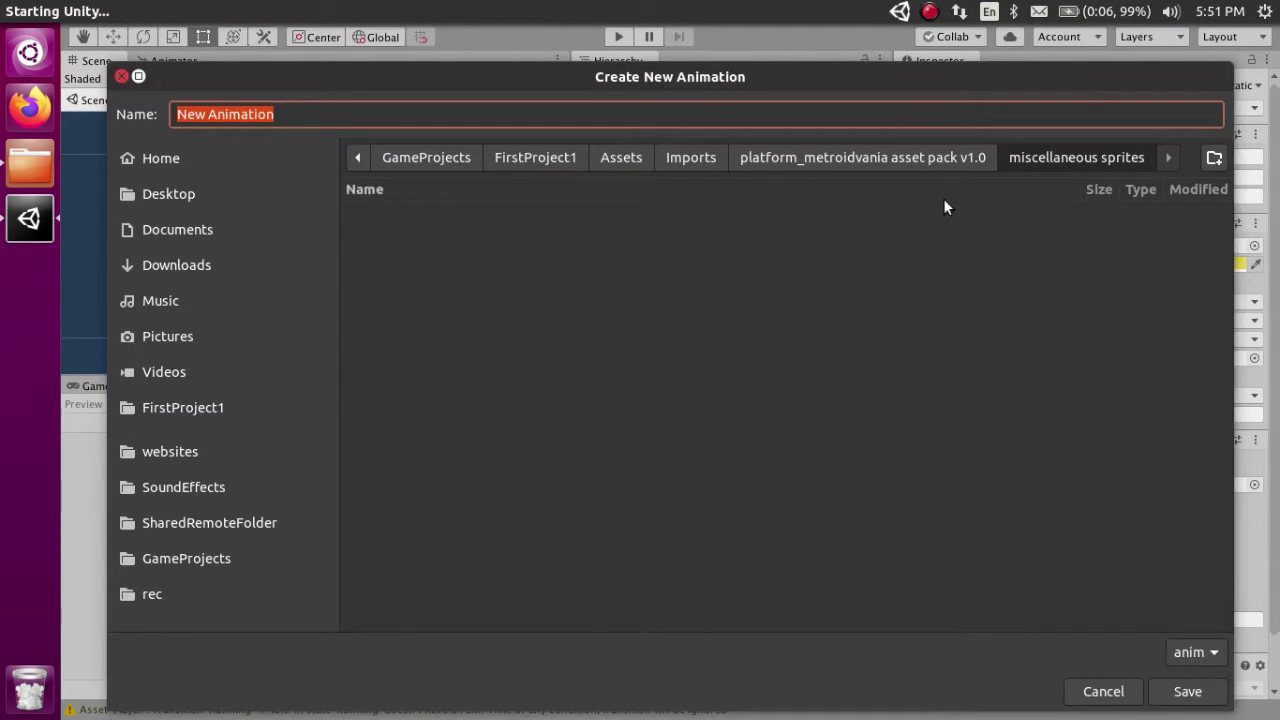
click(620, 157)
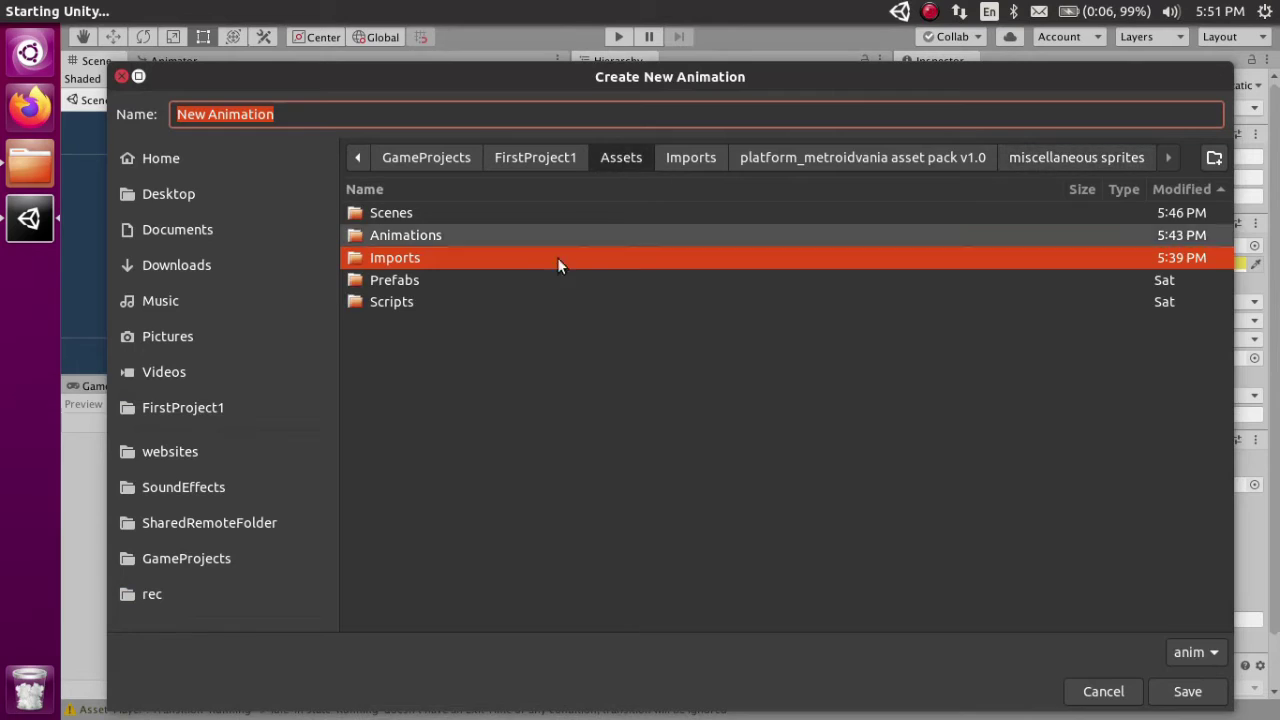
click(396, 238)
double_click(396, 236)
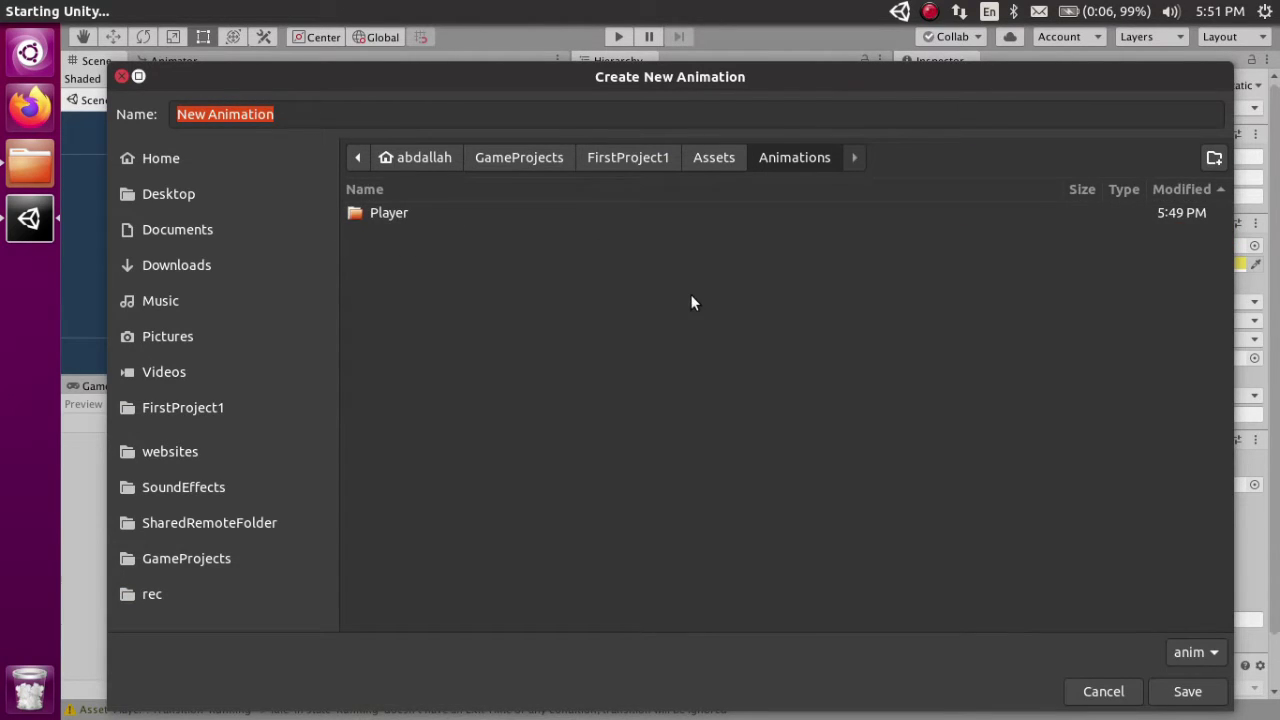
click(1213, 158)
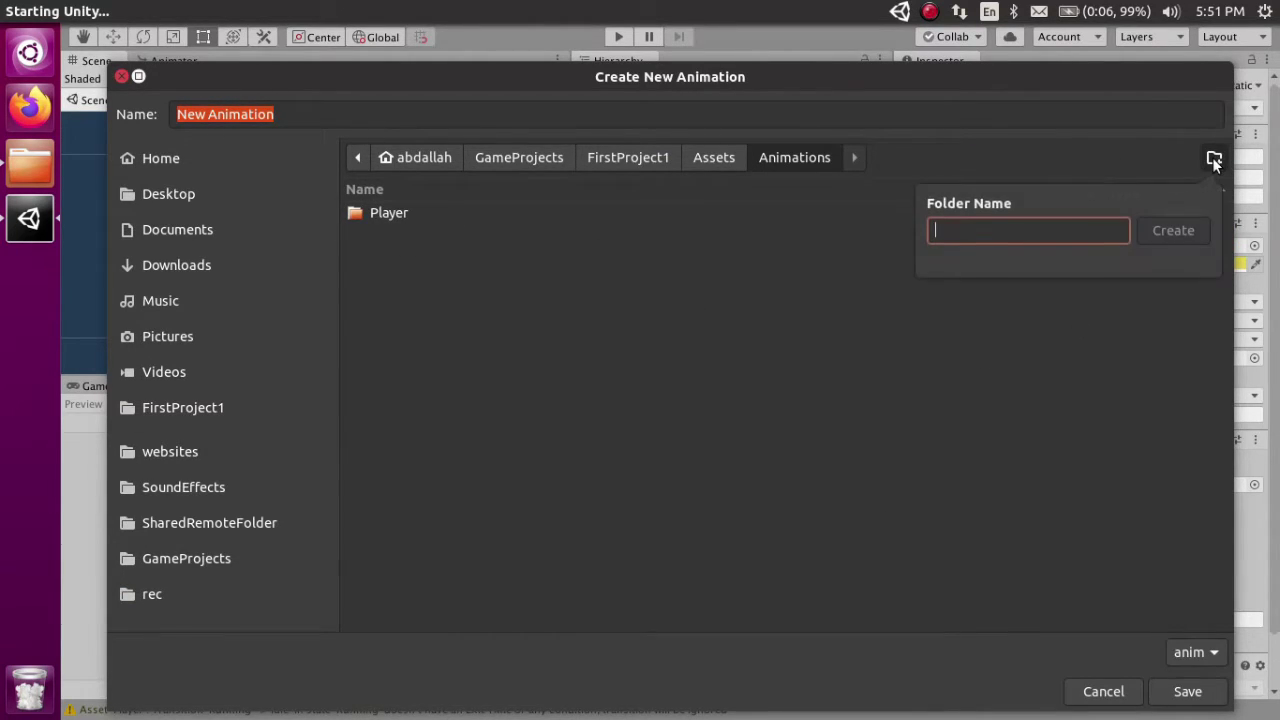
text(Items)
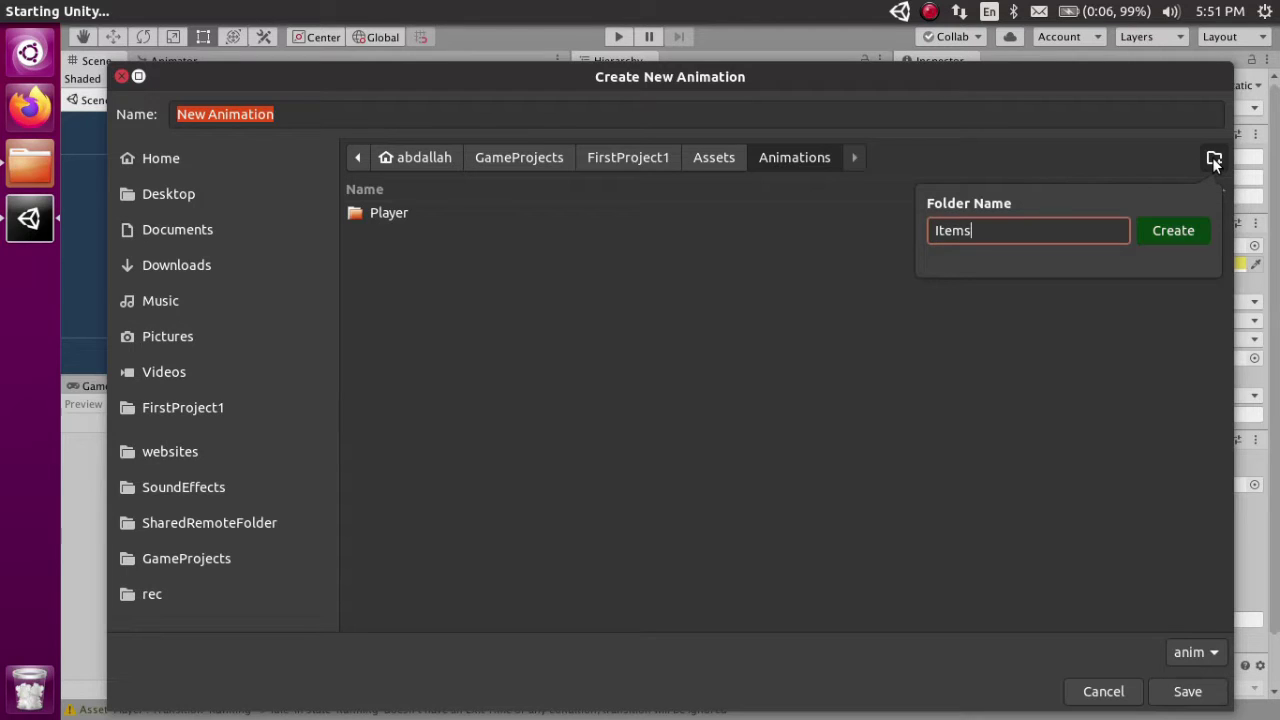
key(Return)
click(313, 114)
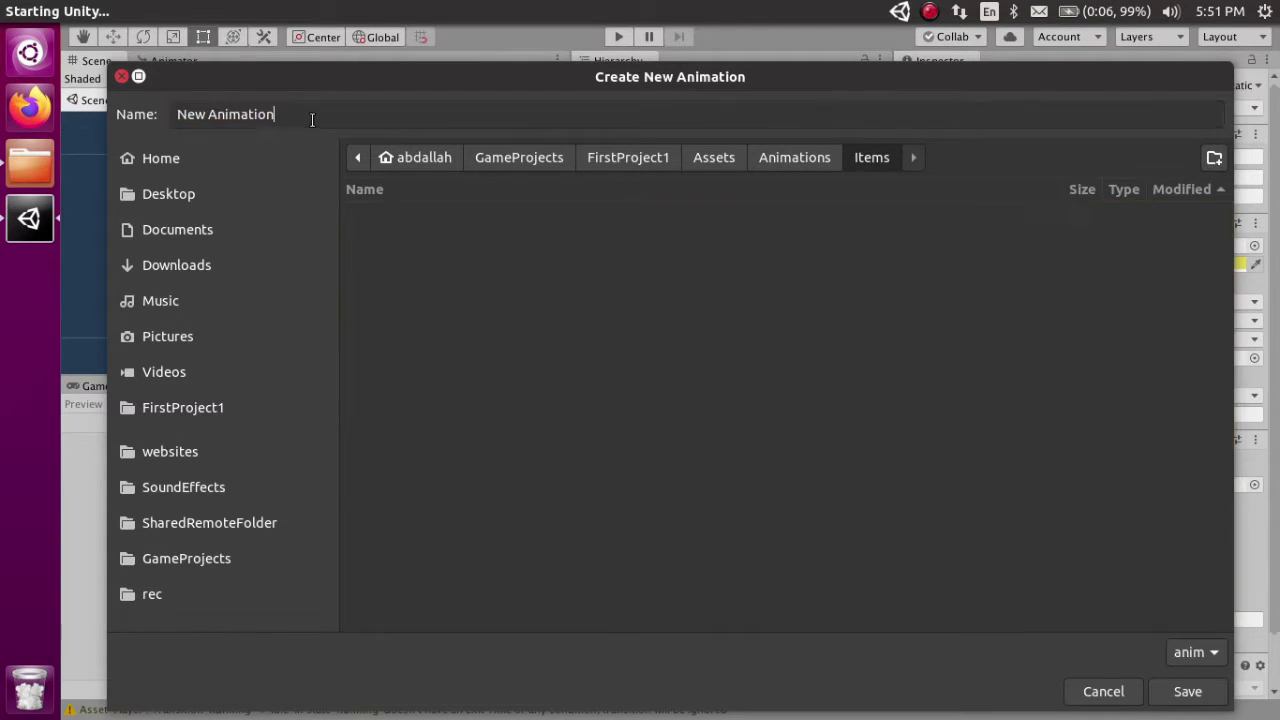
triple_click(313, 114)
text(Coins)
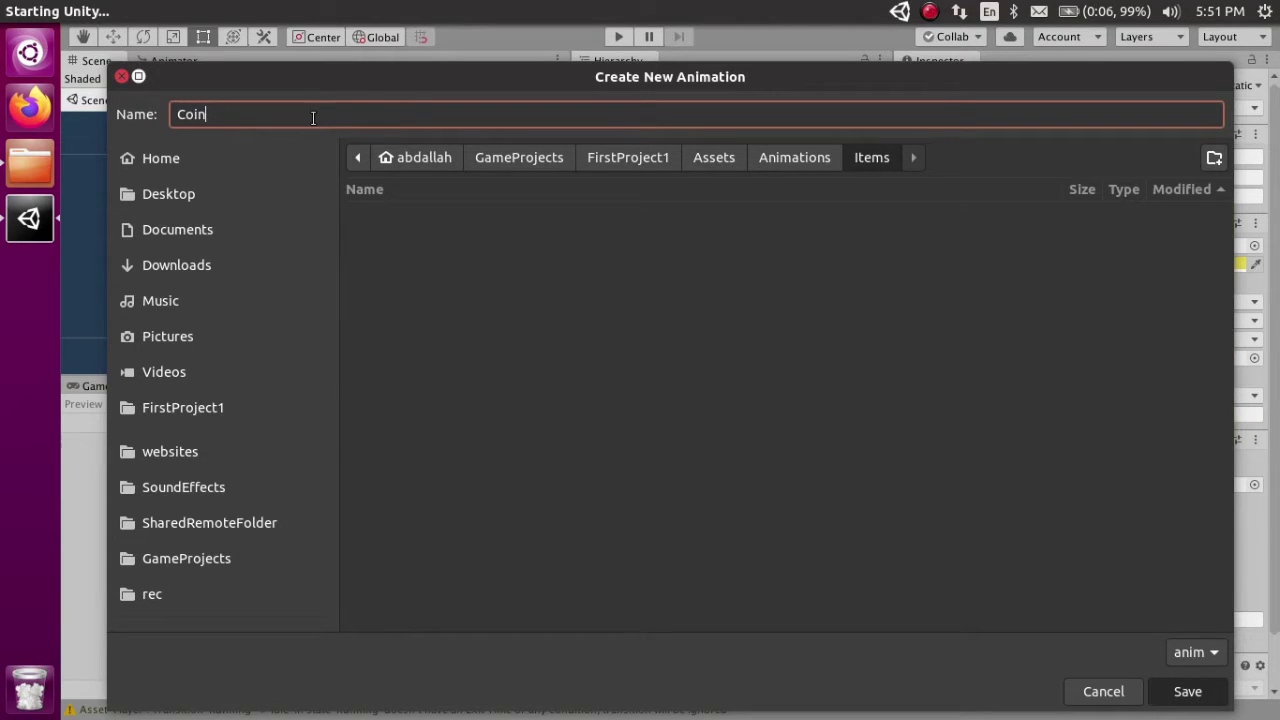
key(Return)
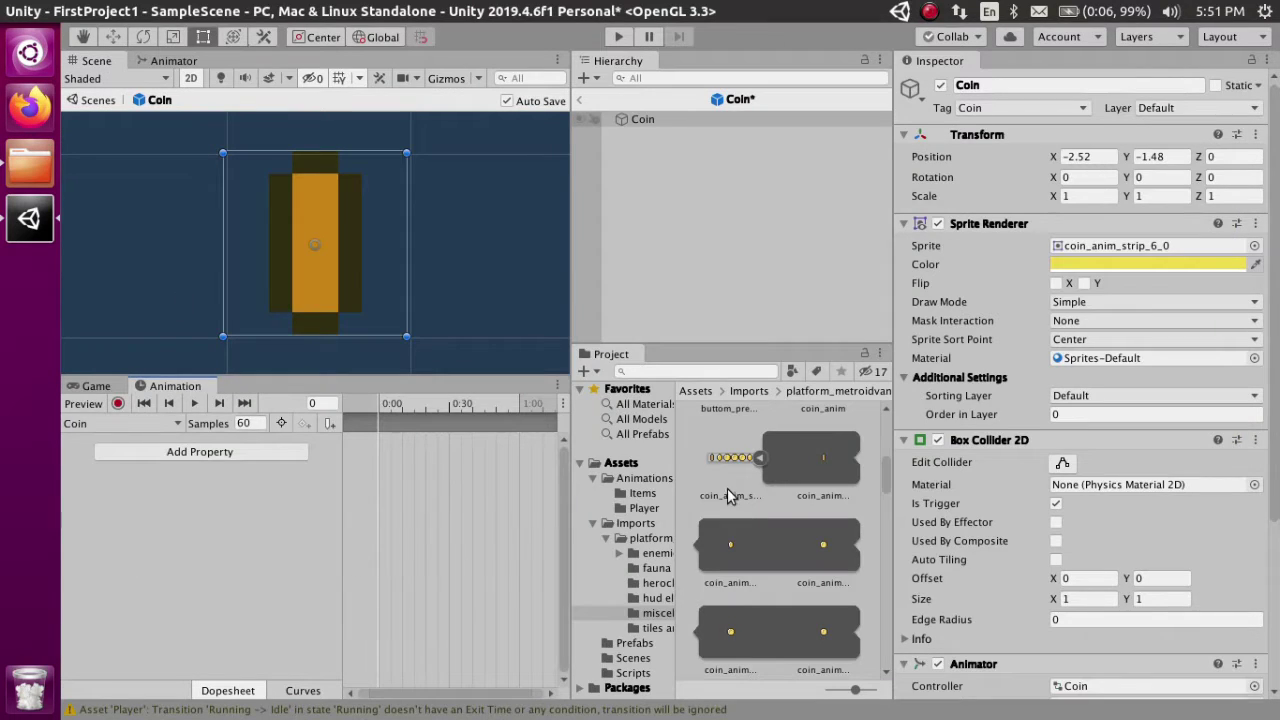
Add the six coin frames as keyframes spread out to about 0:30.
click(826, 468)
shift+click(730, 665)
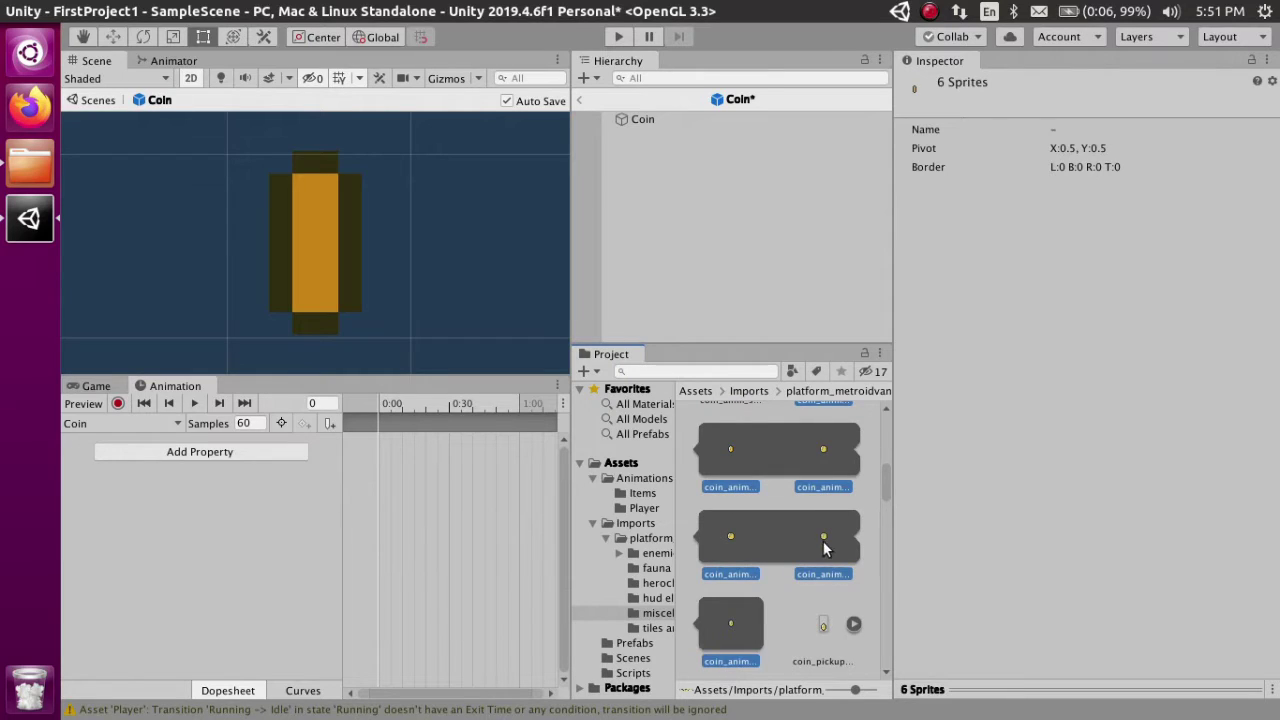
drag(823, 541, 340, 412)
drag(438, 465, 455, 460)
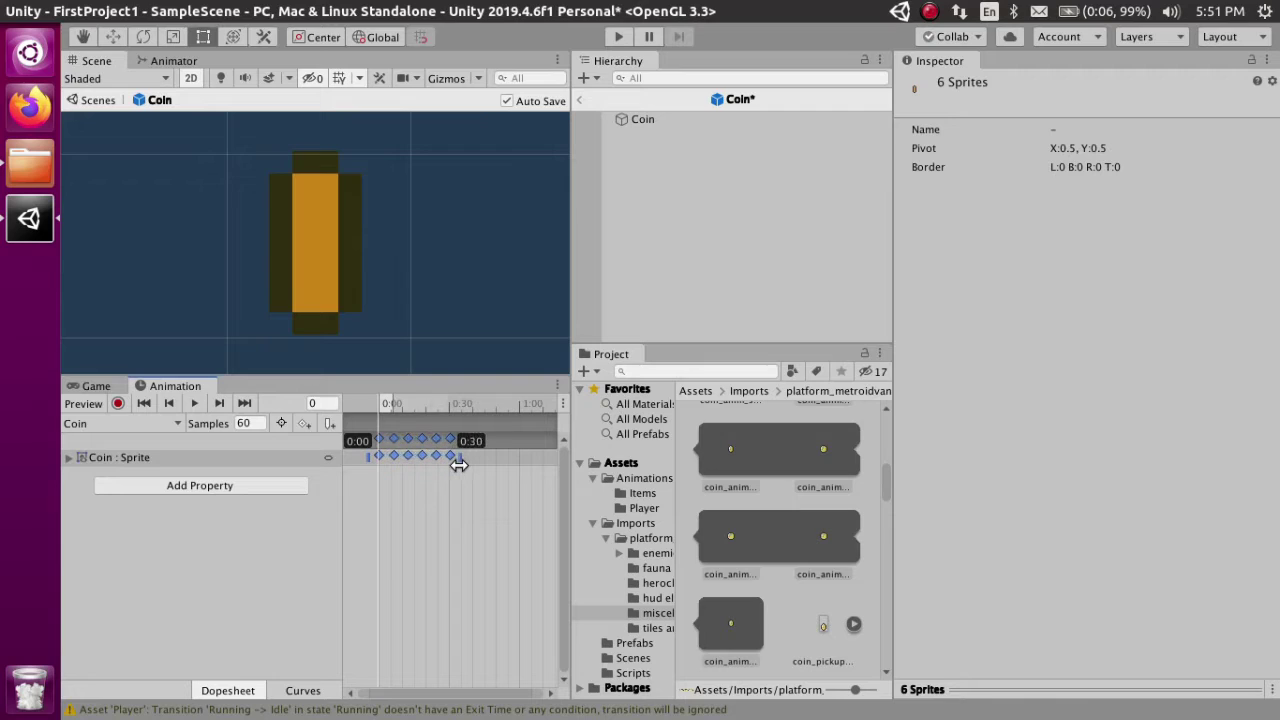
Preview the spinning coin animation, then leave the prefab for SampleScene.
click(196, 404)
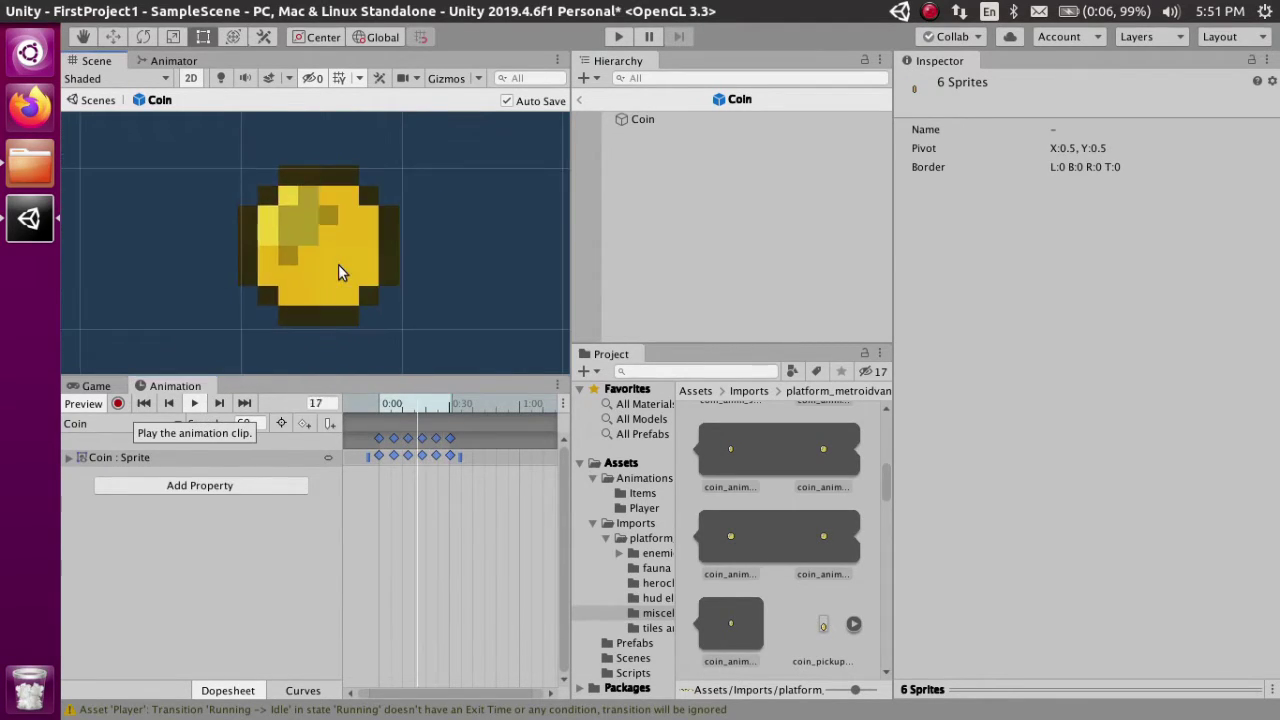
scroll(339, 263, down, 3)
middle_drag(449, 248, 467, 273)
scroll(449, 263, down, 1)
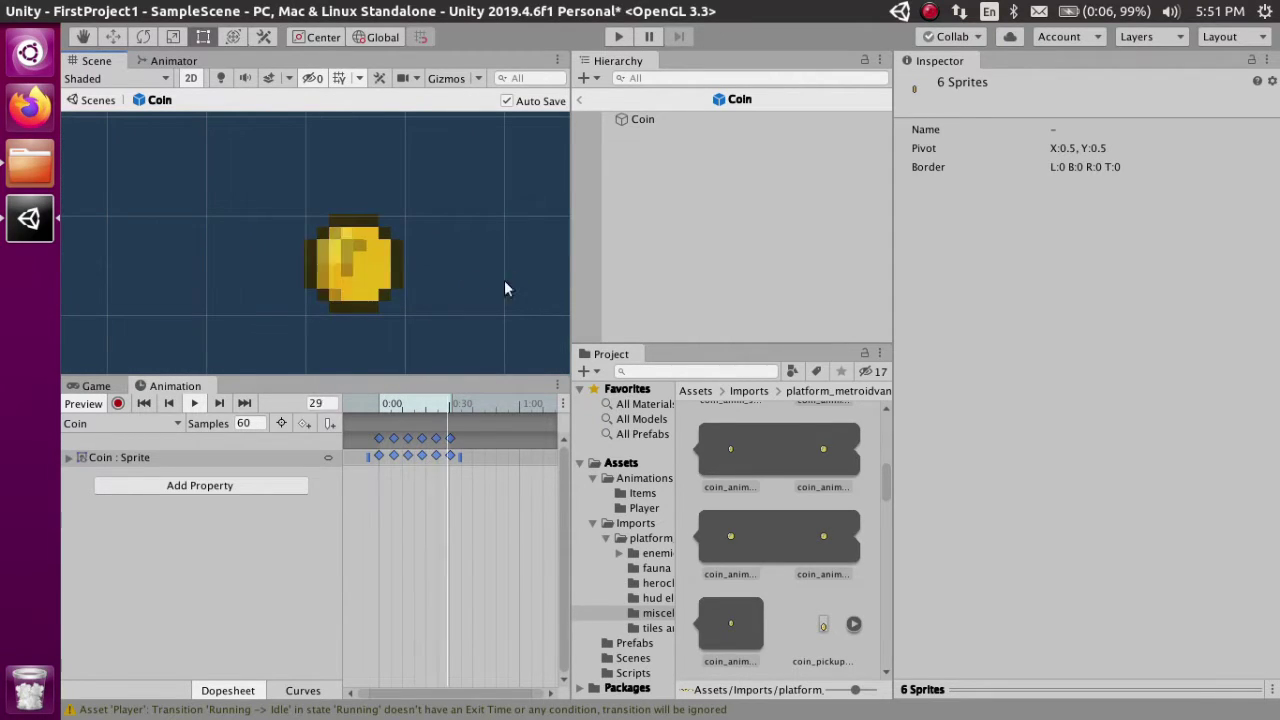
click(390, 401)
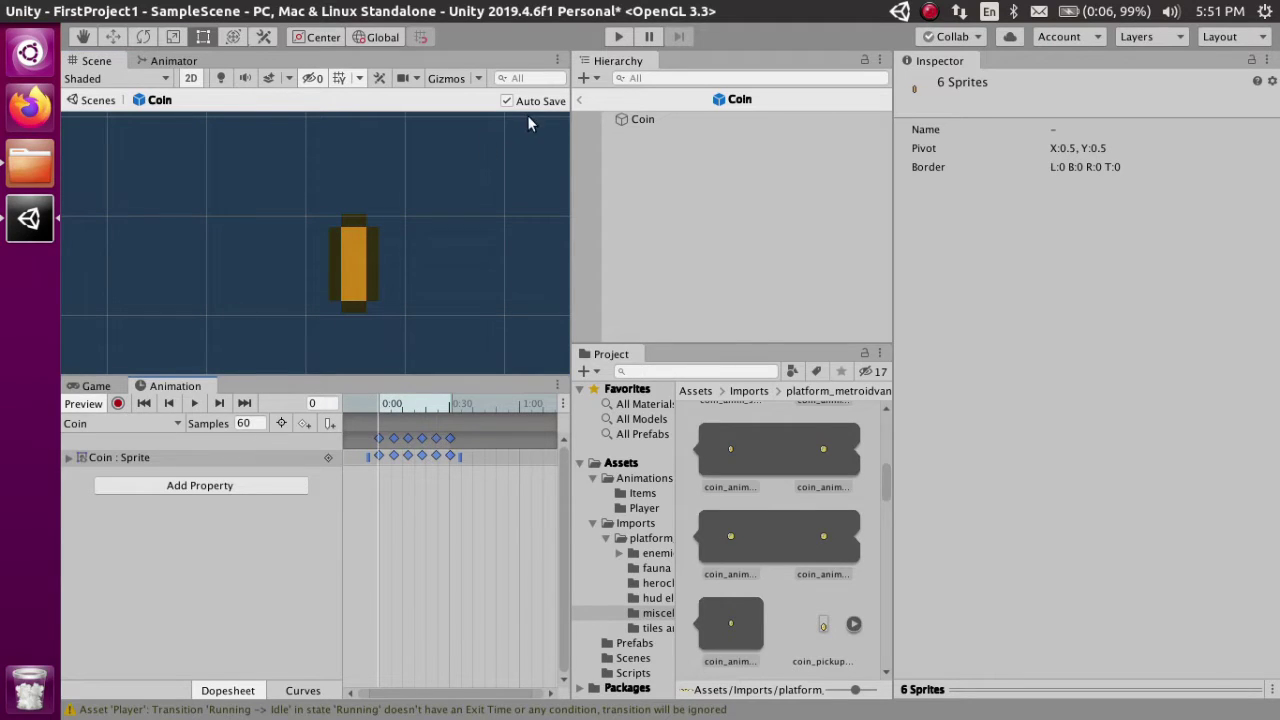
click(579, 100)
middle_drag(328, 214, 351, 286)
scroll(317, 309, down, 2)
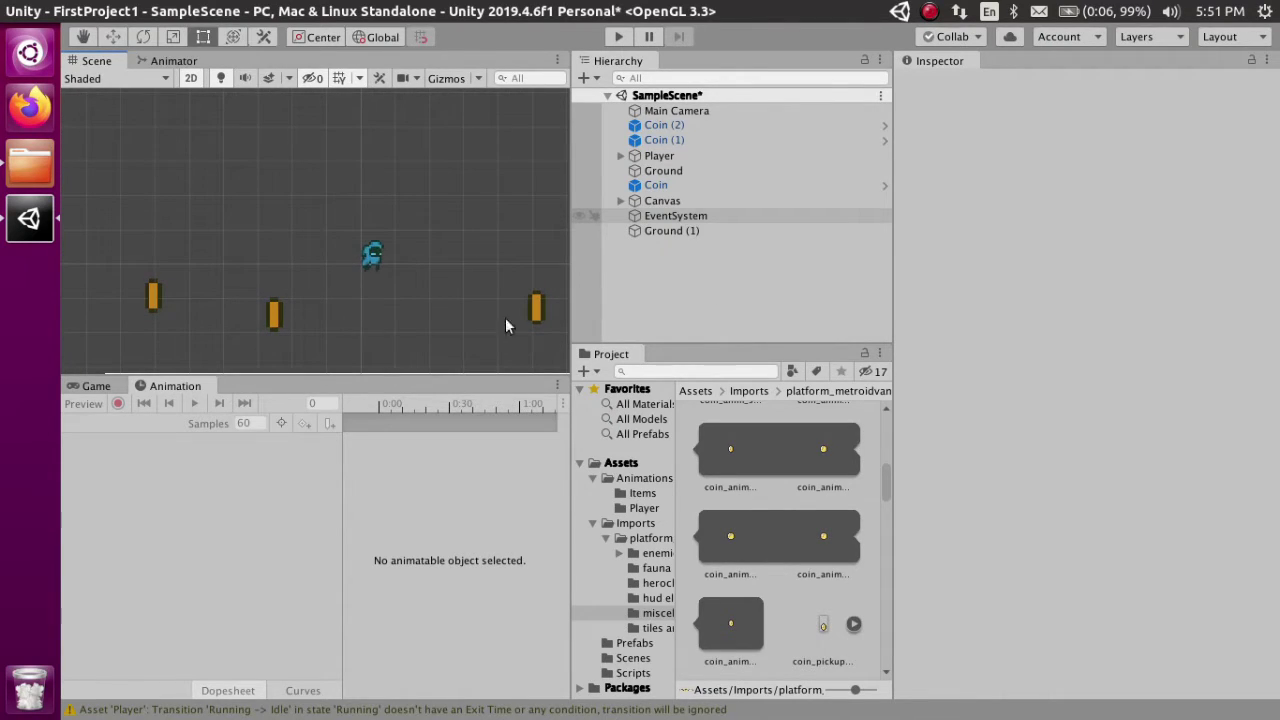
Apply 16 pixels per unit to the coin strip, save the scene and enter Play mode.
scroll(752, 446, up, 2)
click(731, 434)
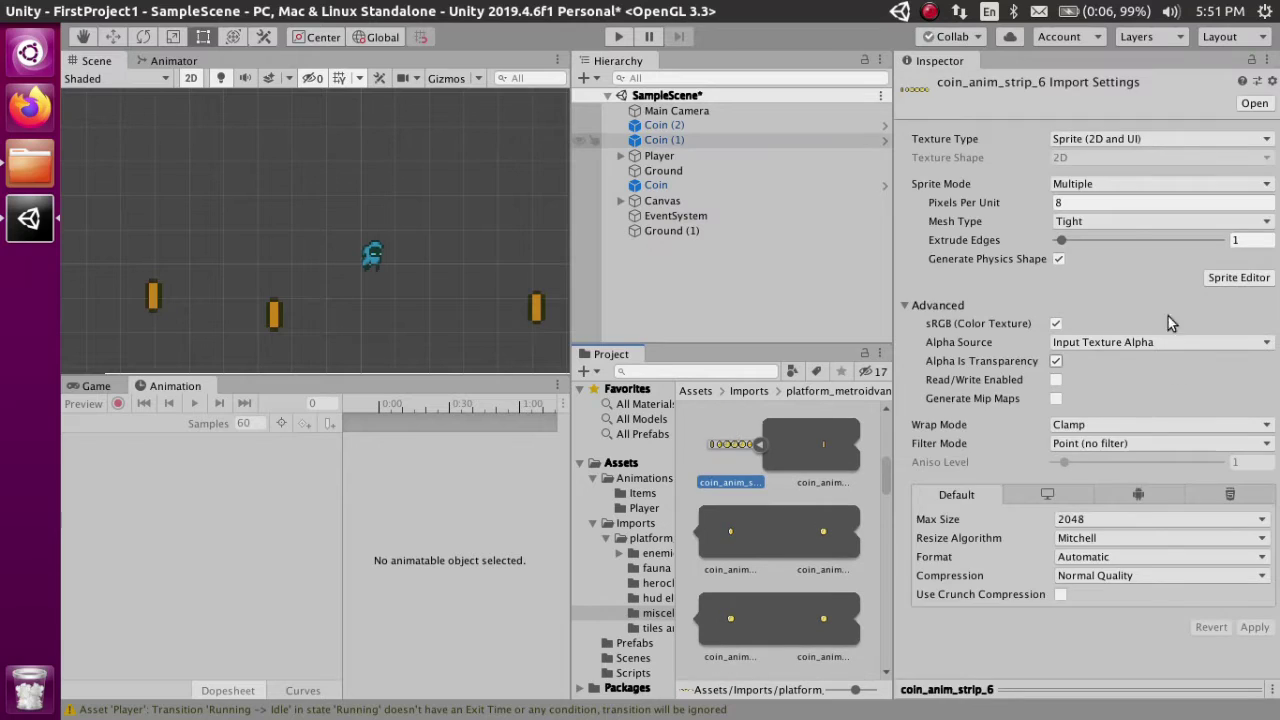
click(1160, 202)
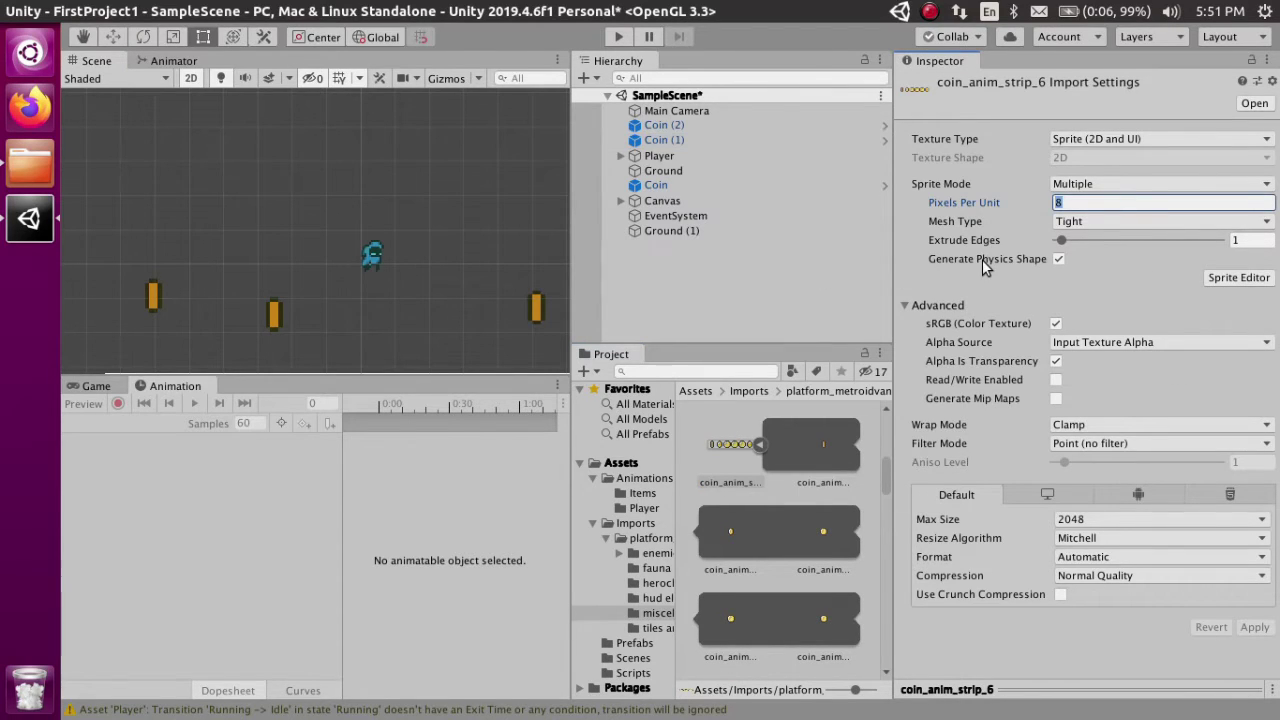
text(16)
key(Return)
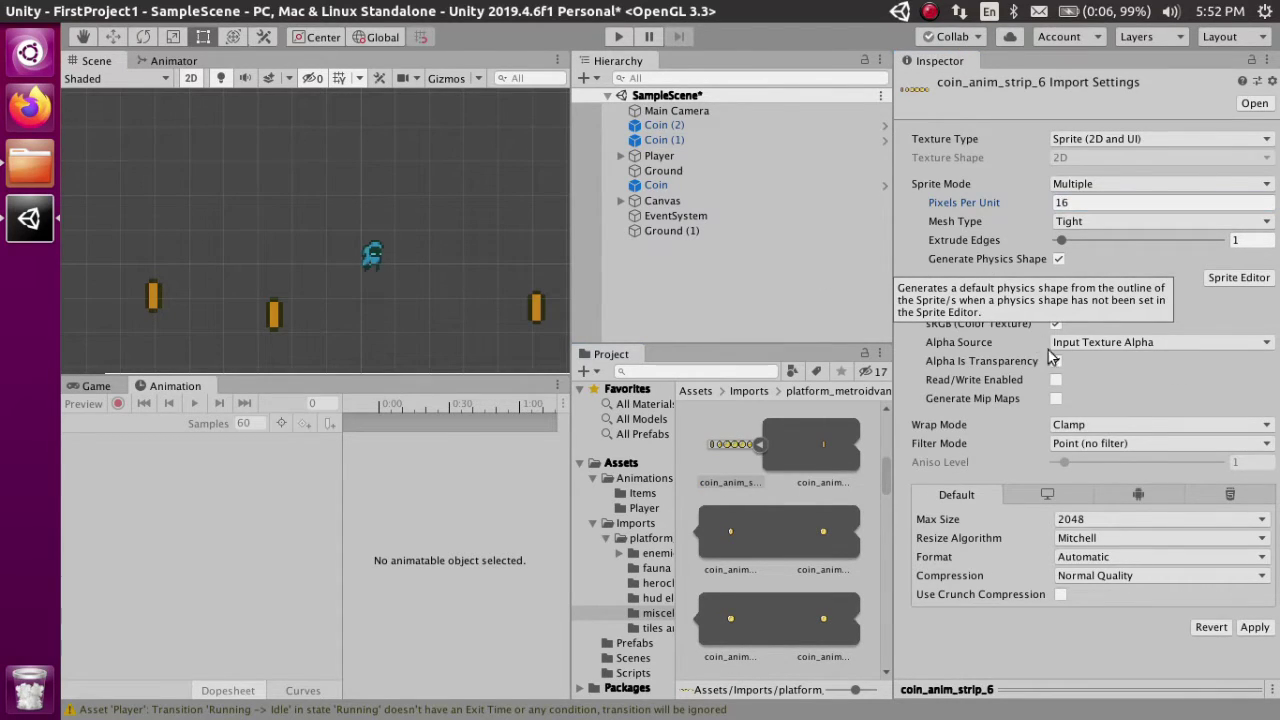
click(1254, 627)
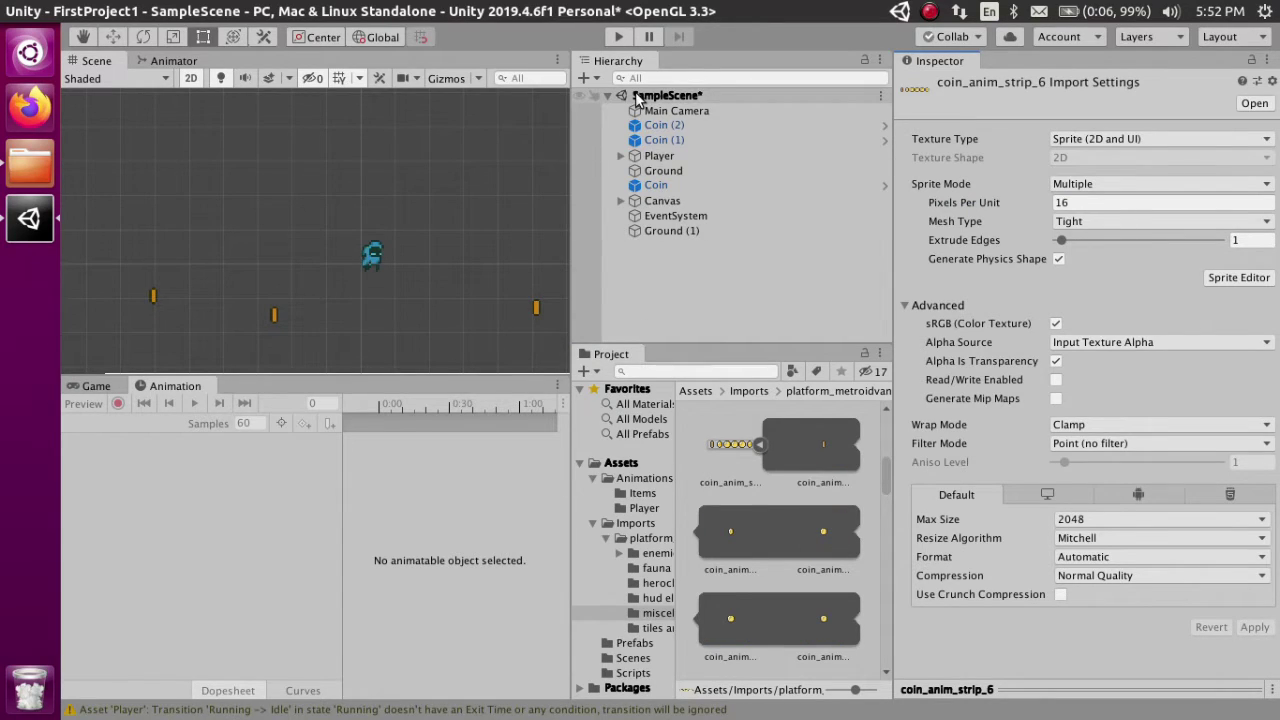
key(ctrl+s)
click(619, 36)
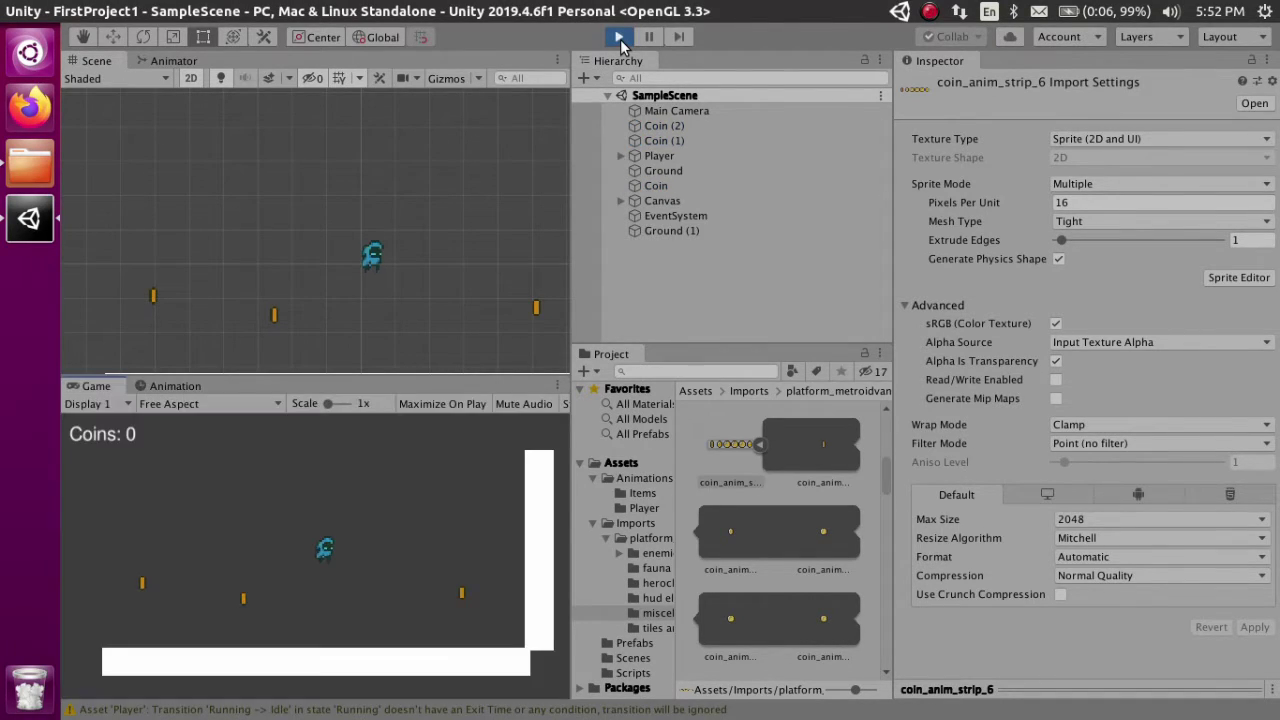
Walk left and right and jump to collect all three coins for Coins: 3, then stop play mode.
key(Left)
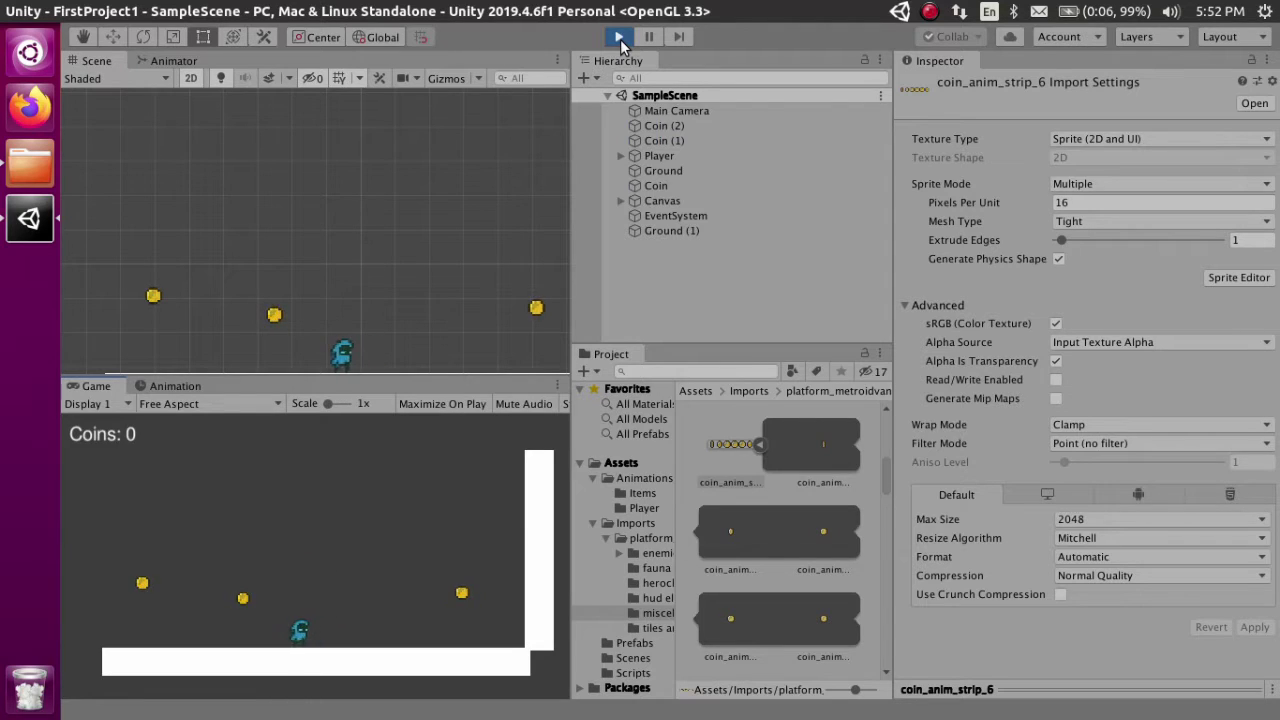
key(Left)
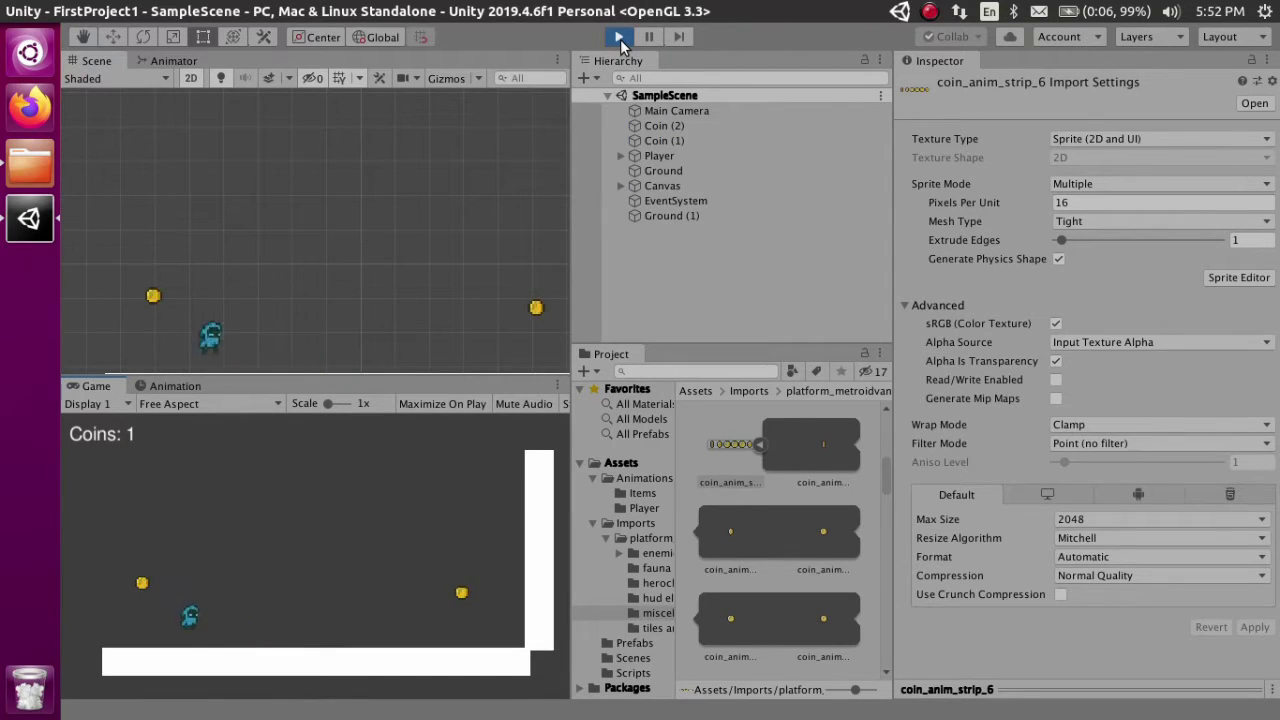
key(Right)
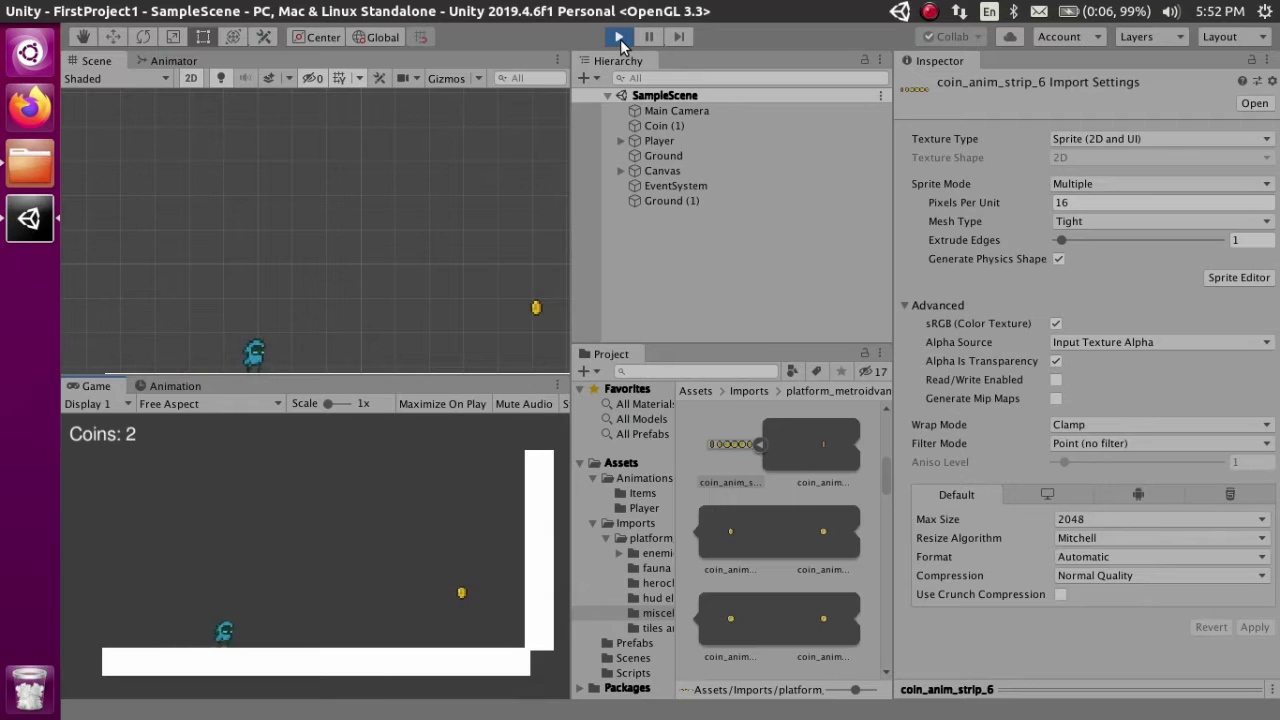
key(space)
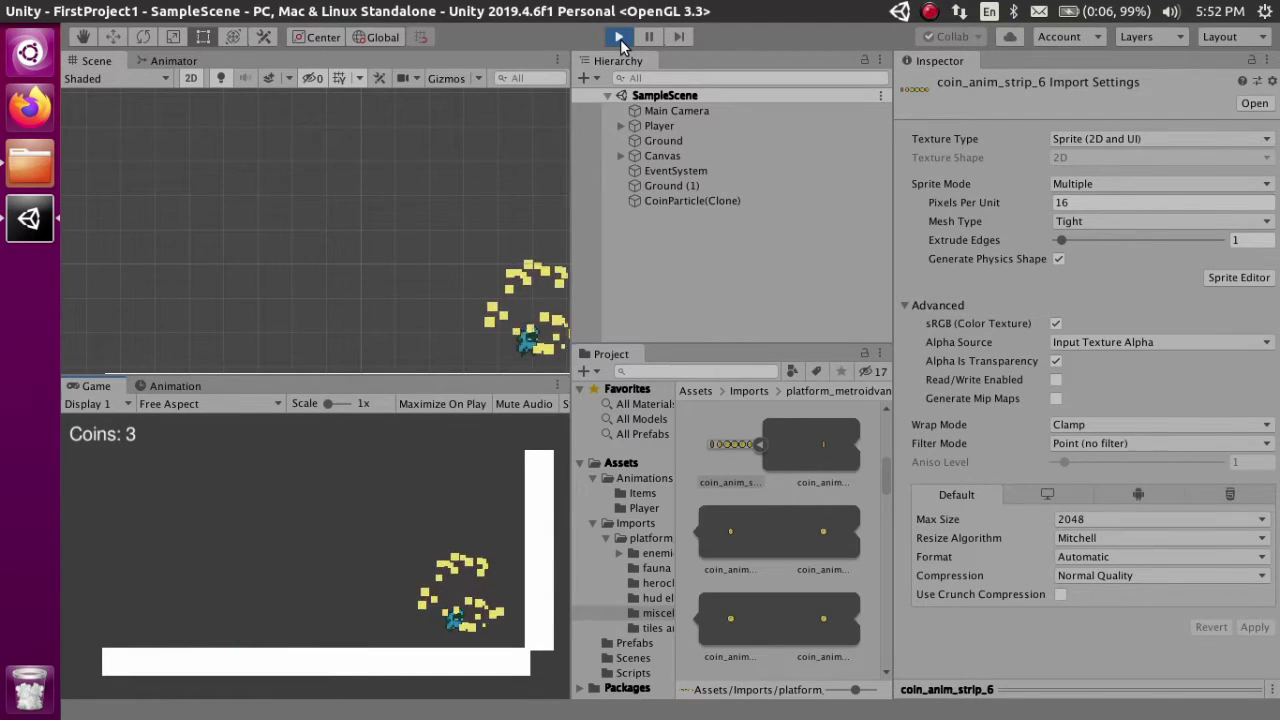
click(619, 37)
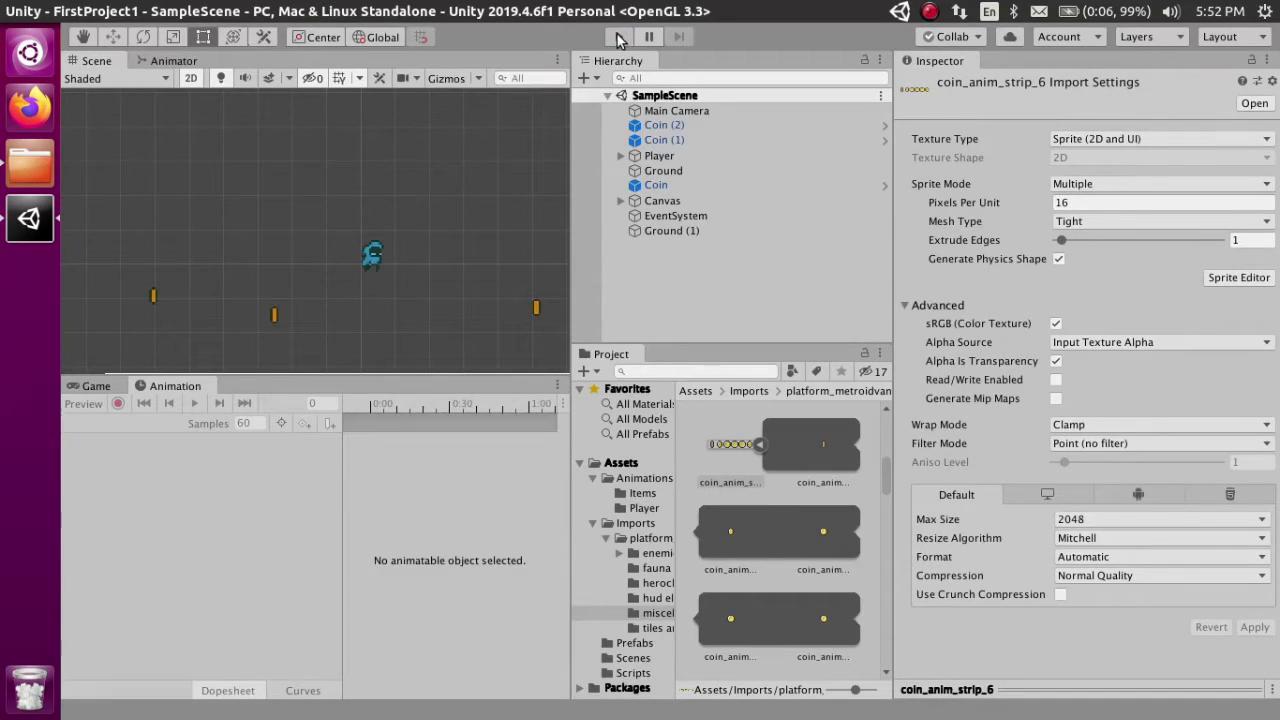
scroll(511, 266, up, 2)
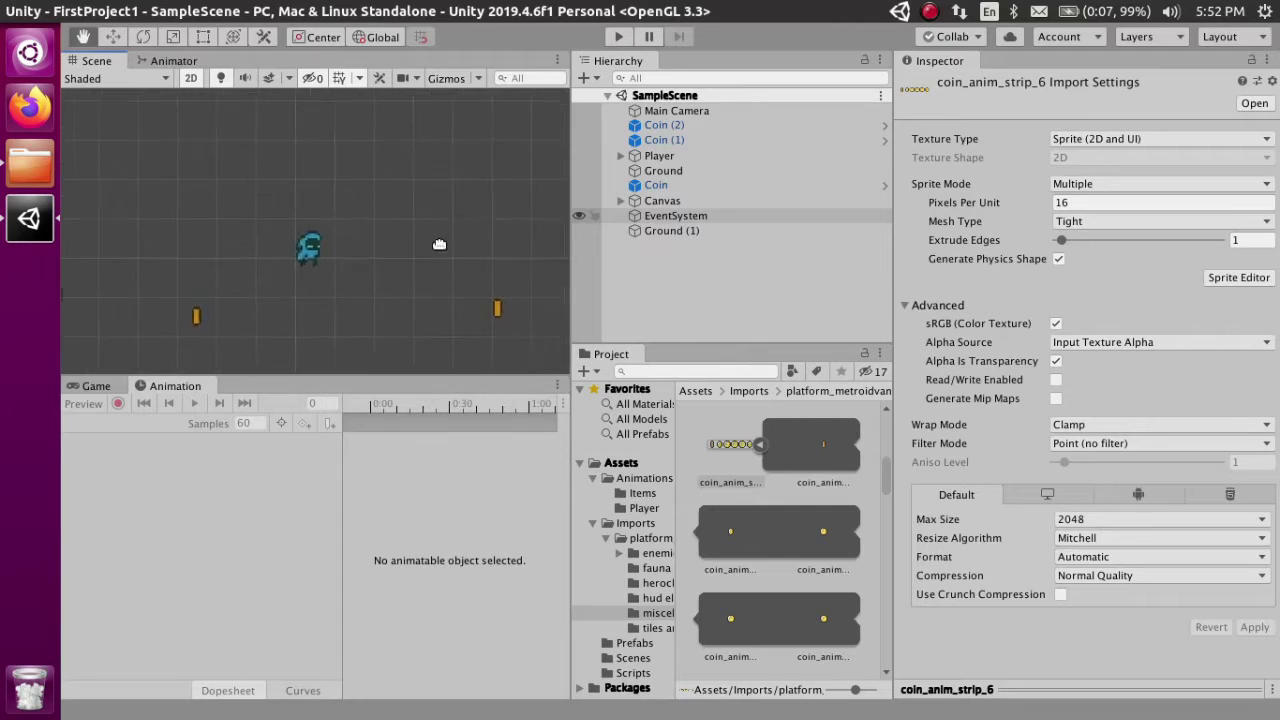
Open the Coin prefab from the project's prefab assets for isolated editing.
click(656, 186)
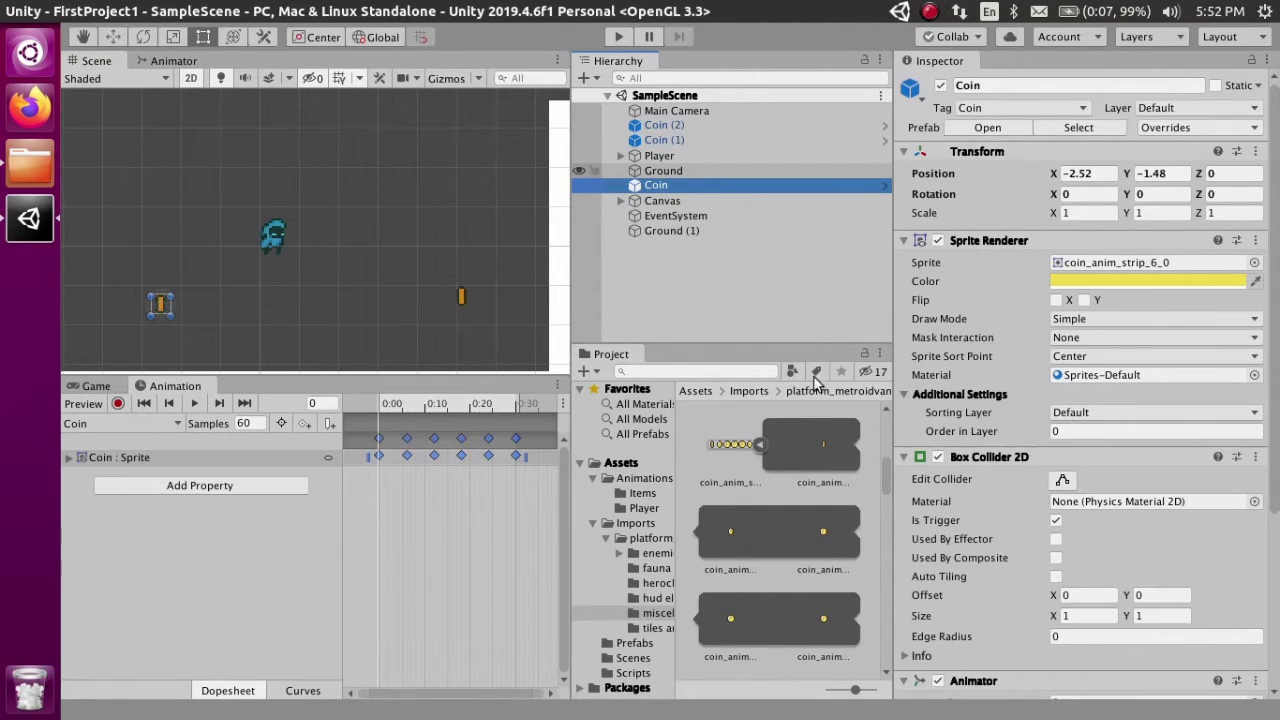
click(636, 642)
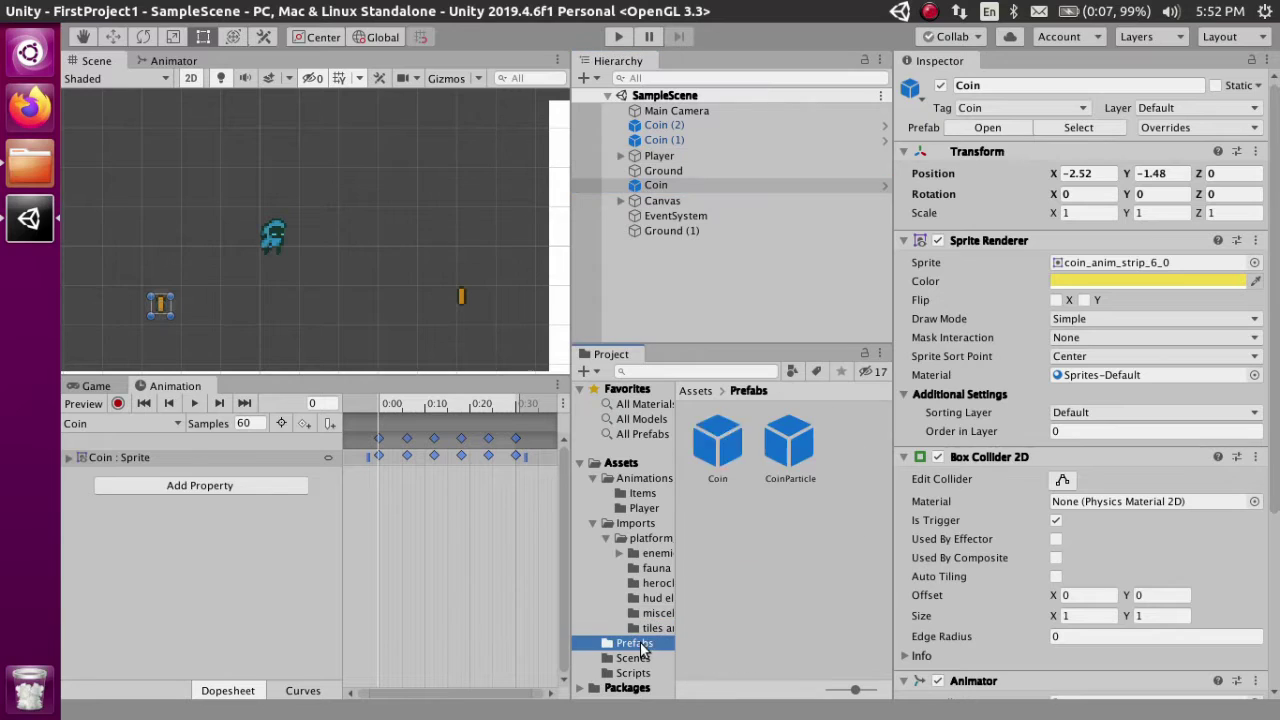
click(710, 442)
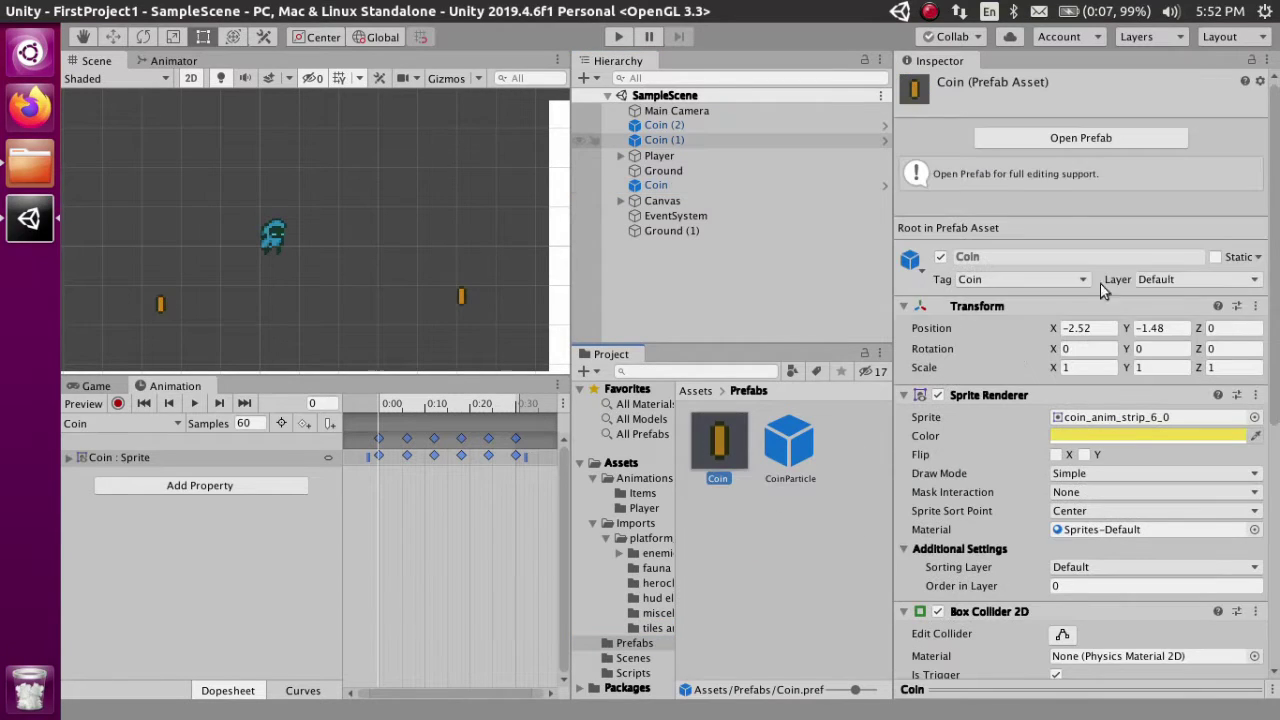
click(1112, 136)
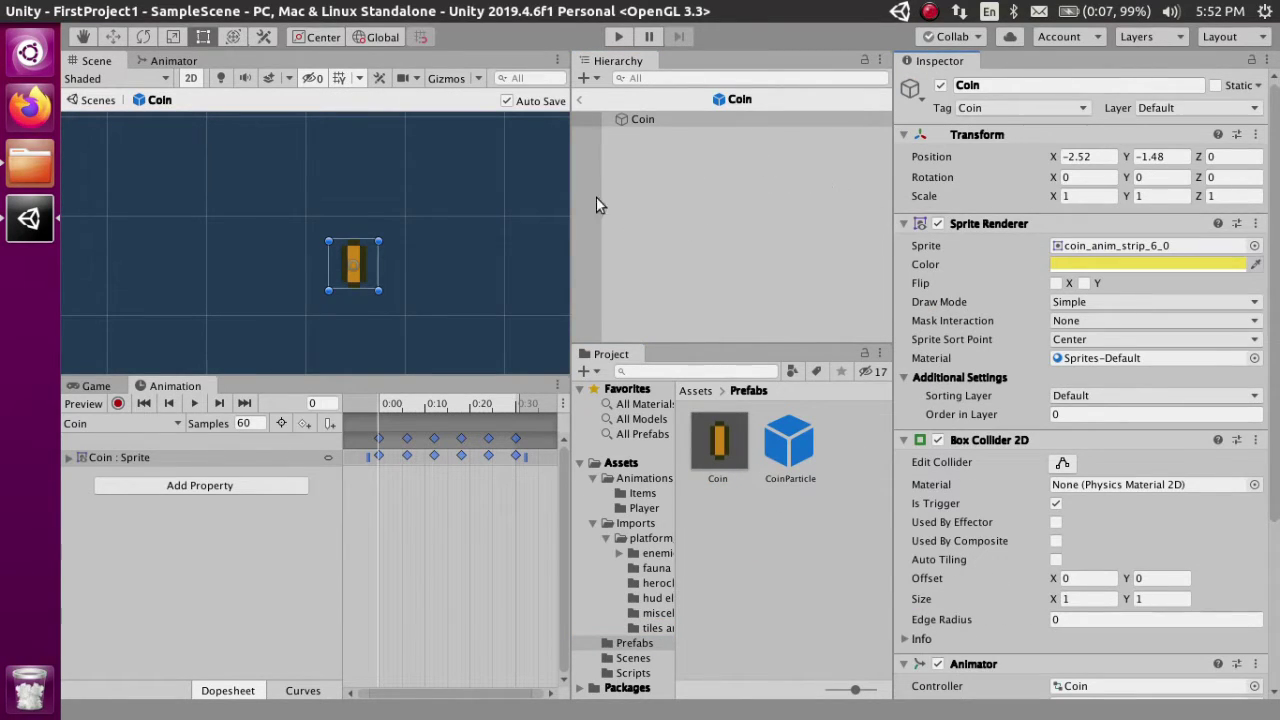
Reset the coin's Box Collider 2D and resize it with Edit Collider to about half size.
scroll(457, 208, up, 4)
click(1060, 464)
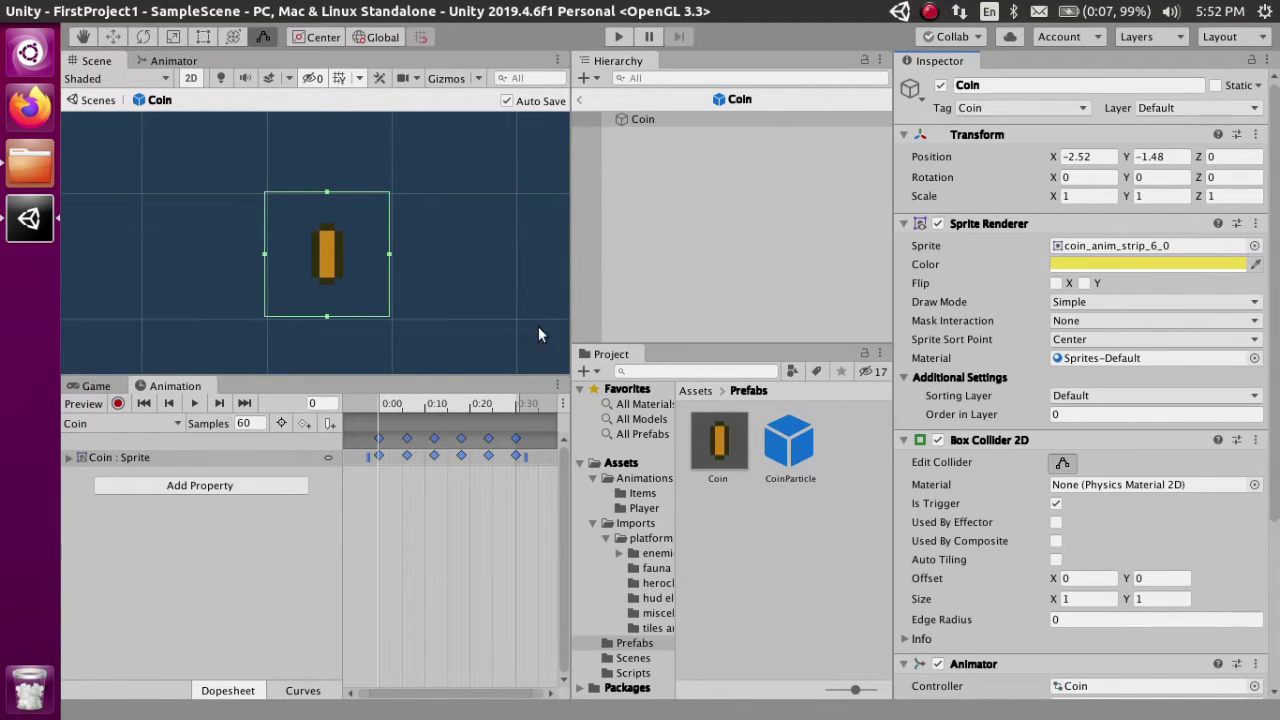
click(1005, 445)
click(1025, 442)
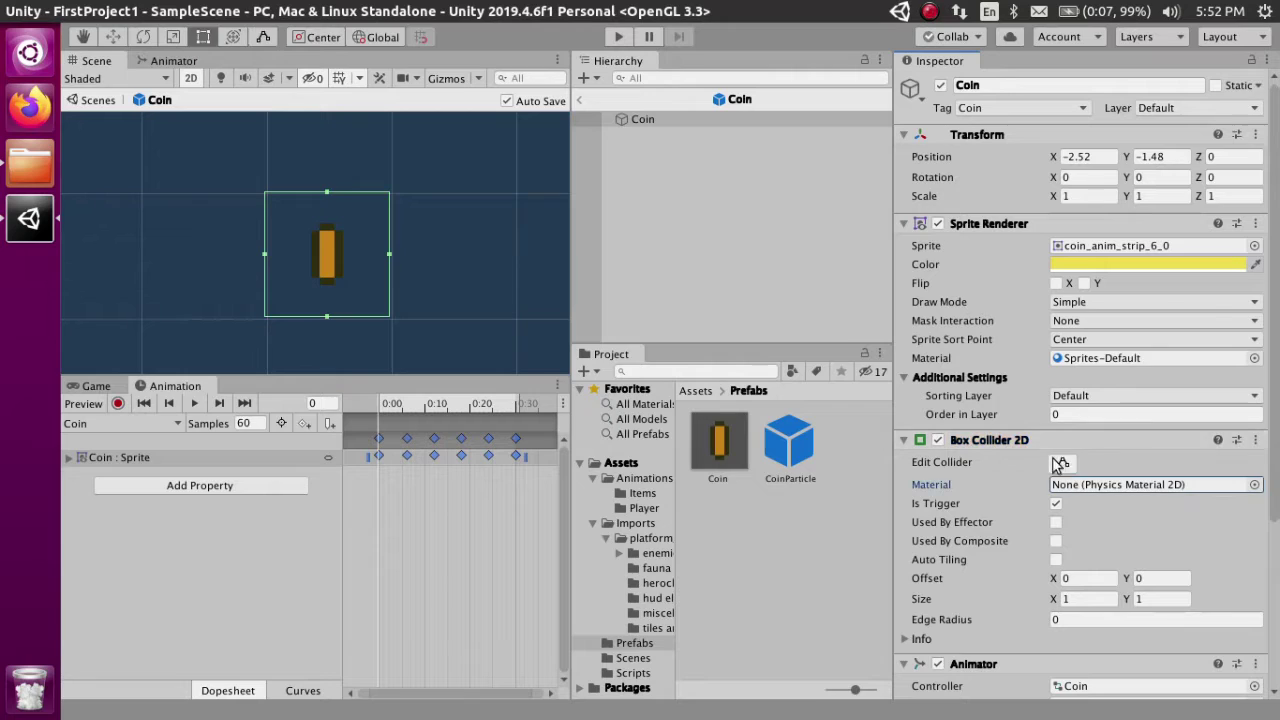
right_click(1013, 454)
click(1017, 450)
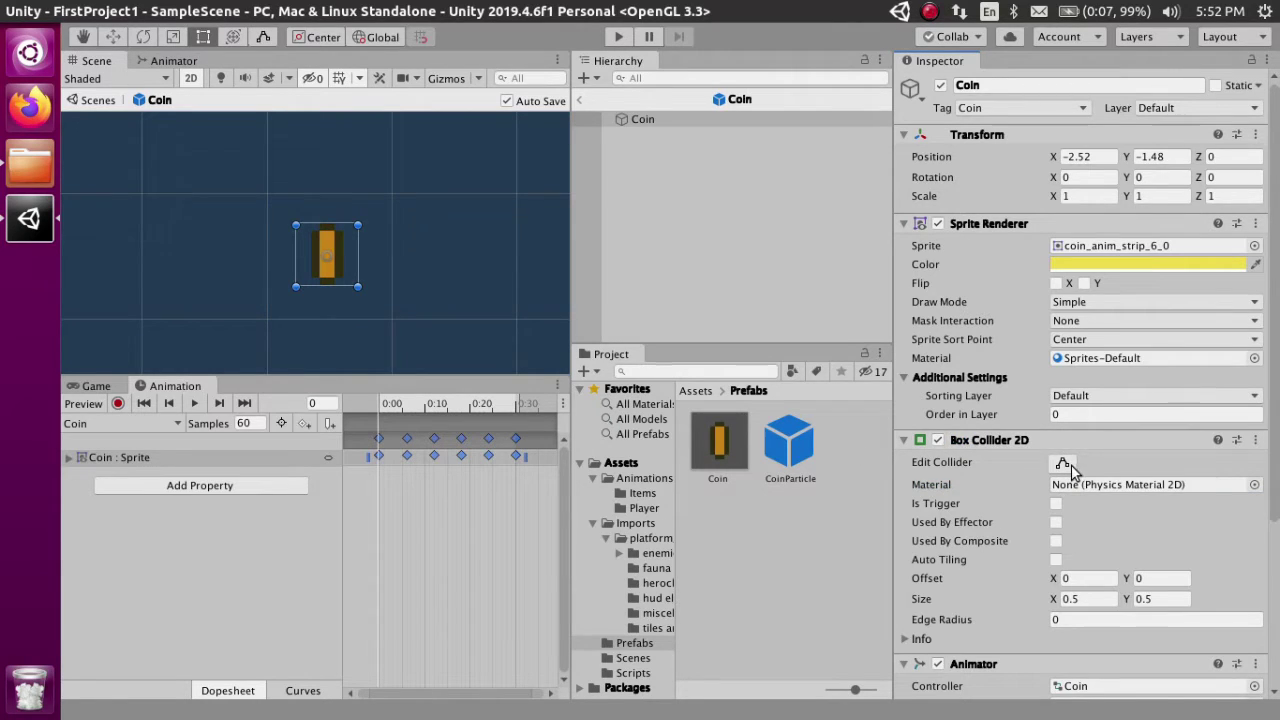
click(1063, 463)
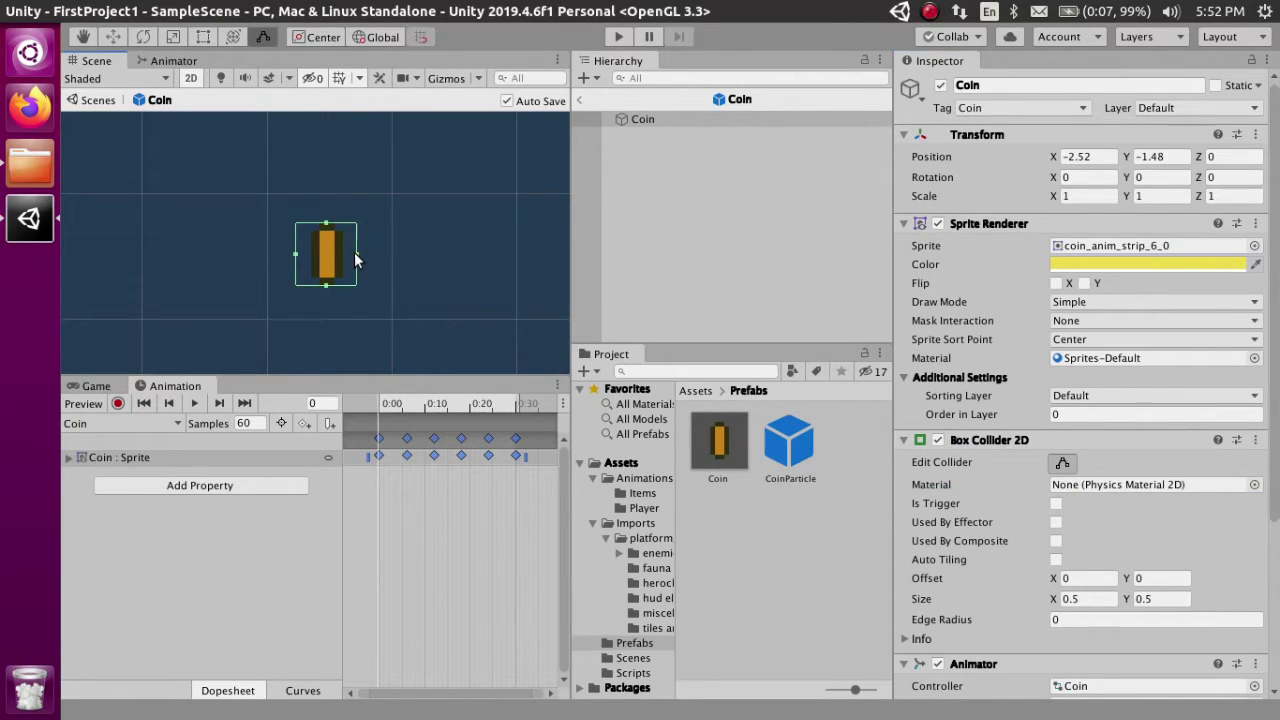
drag(354, 252, 359, 255)
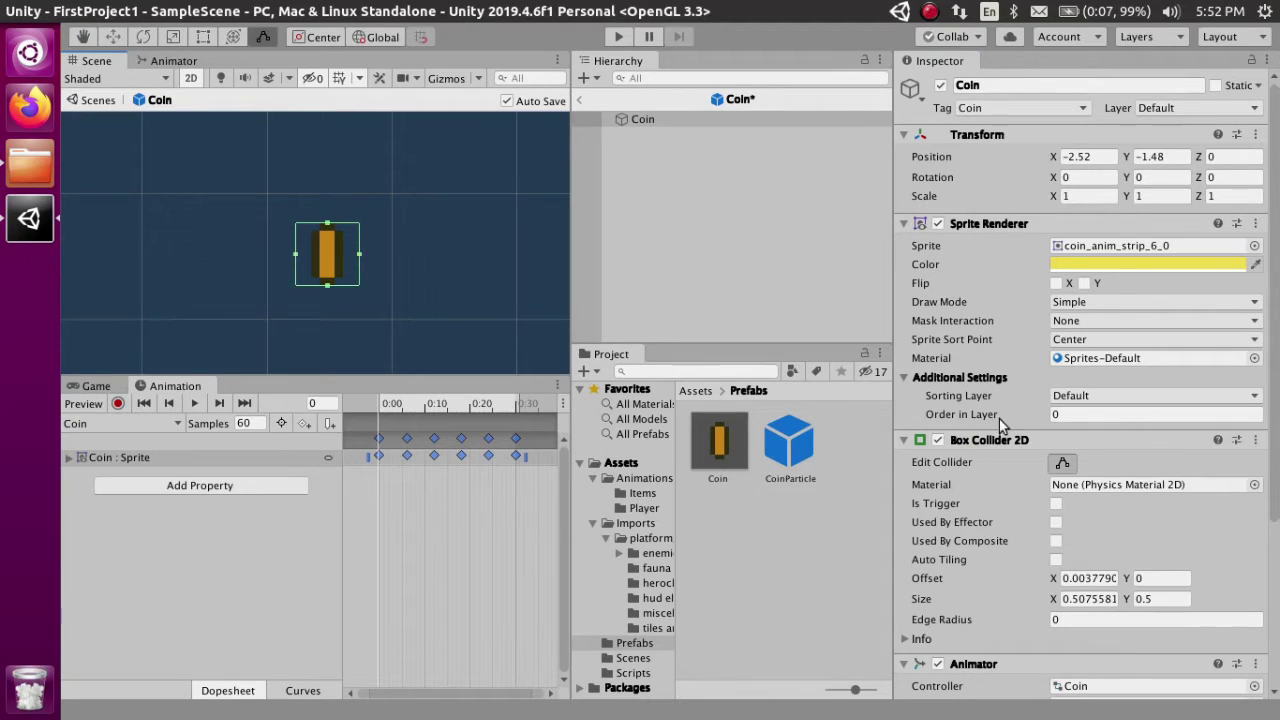
click(1059, 467)
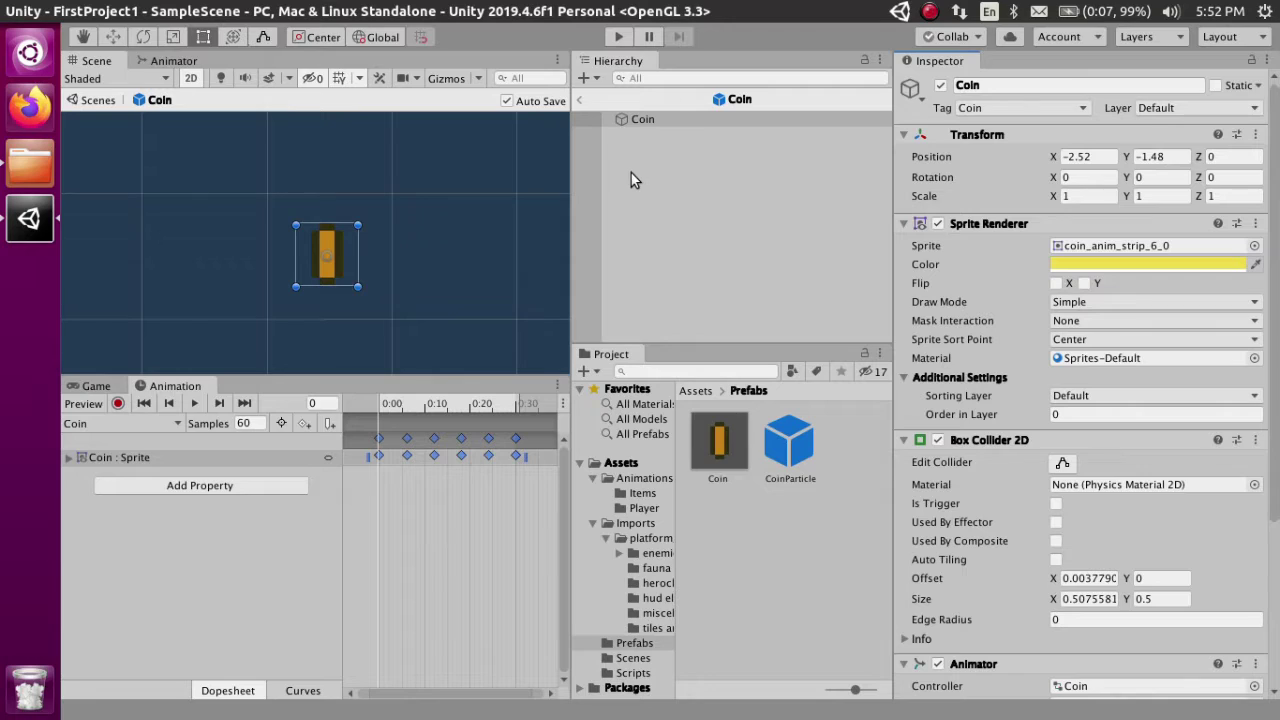
Re-enable Is Trigger on the collider and return from the prefab to SampleScene.
click(1057, 504)
click(579, 99)
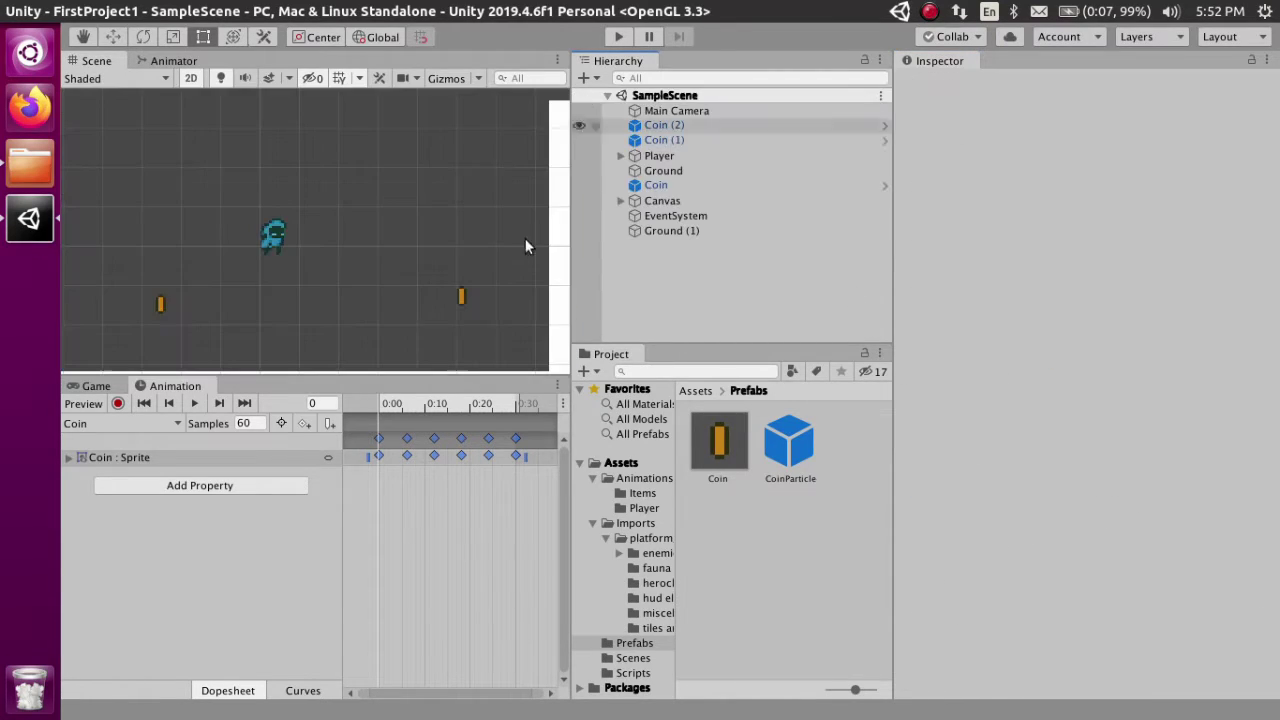
click(110, 391)
Select the tileset sprite sheet in the tiles and backgrounds folder.
middle_drag(165, 318, 229, 313)
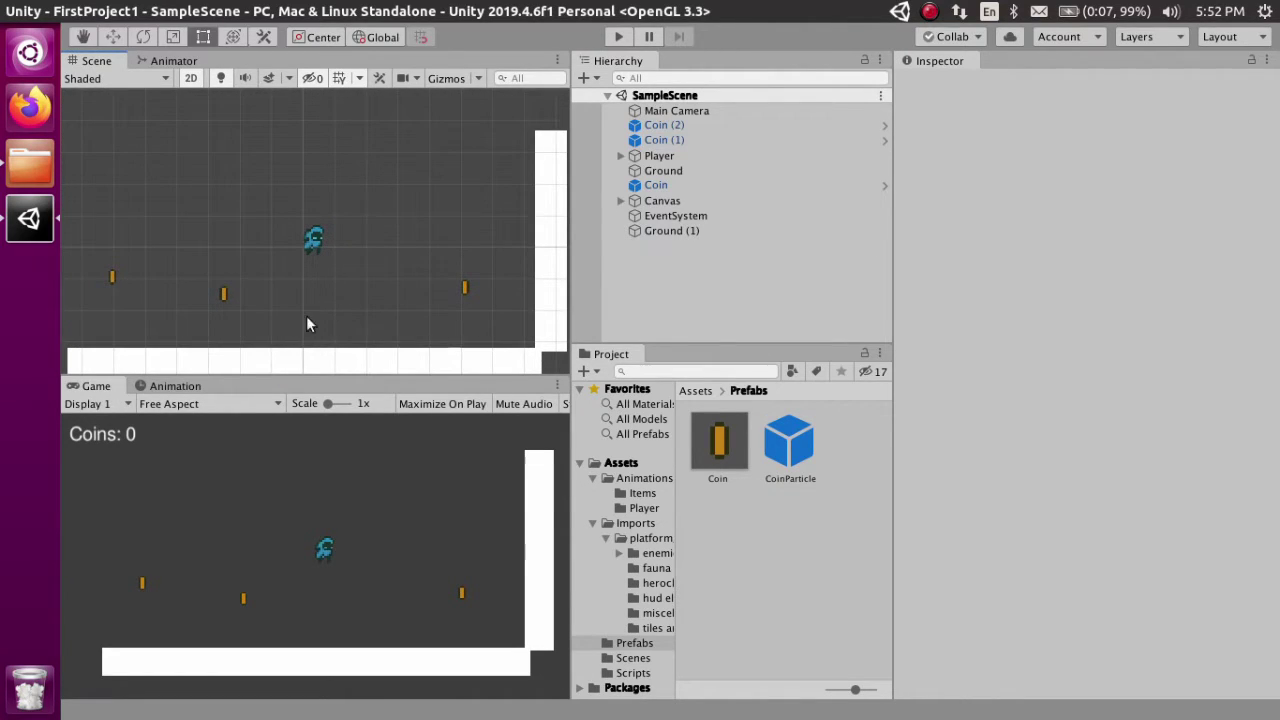
click(648, 627)
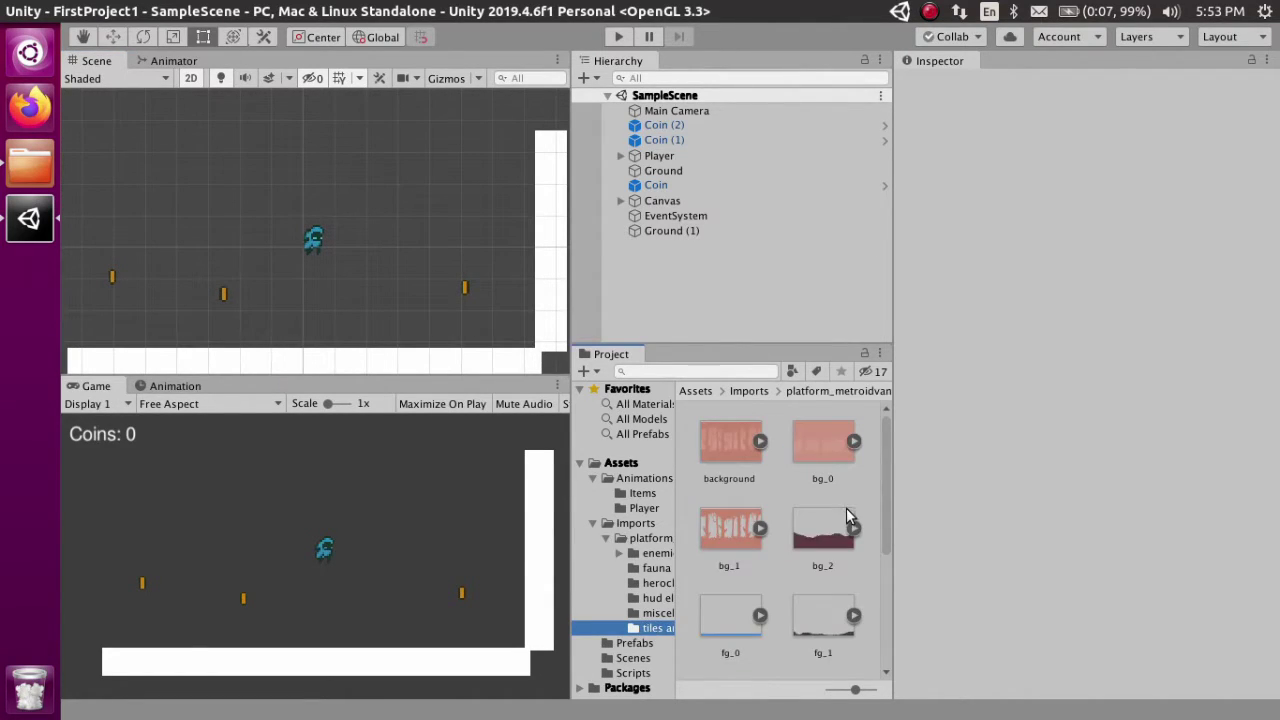
scroll(836, 517, down, 3)
click(752, 545)
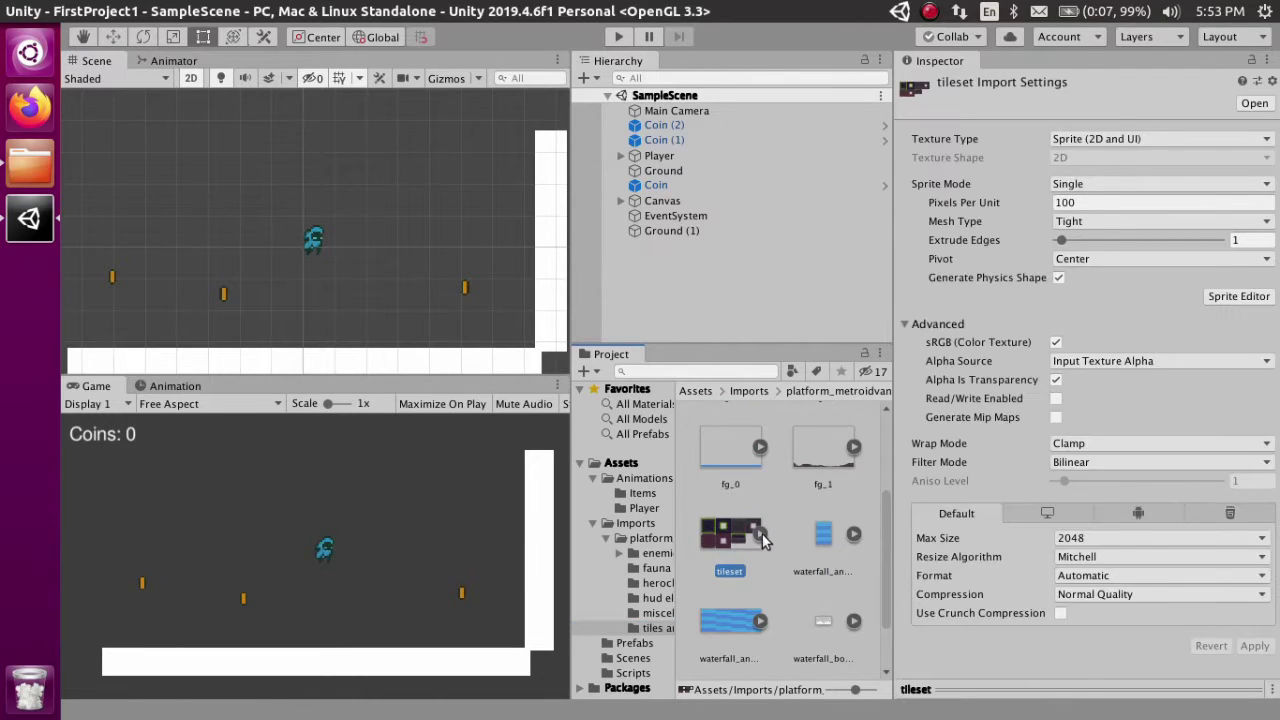
Set tileset Sprite Mode to Multiple and Filter Mode to Point (no filter), apply, and open Sprite Editor.
click(1110, 184)
click(1110, 229)
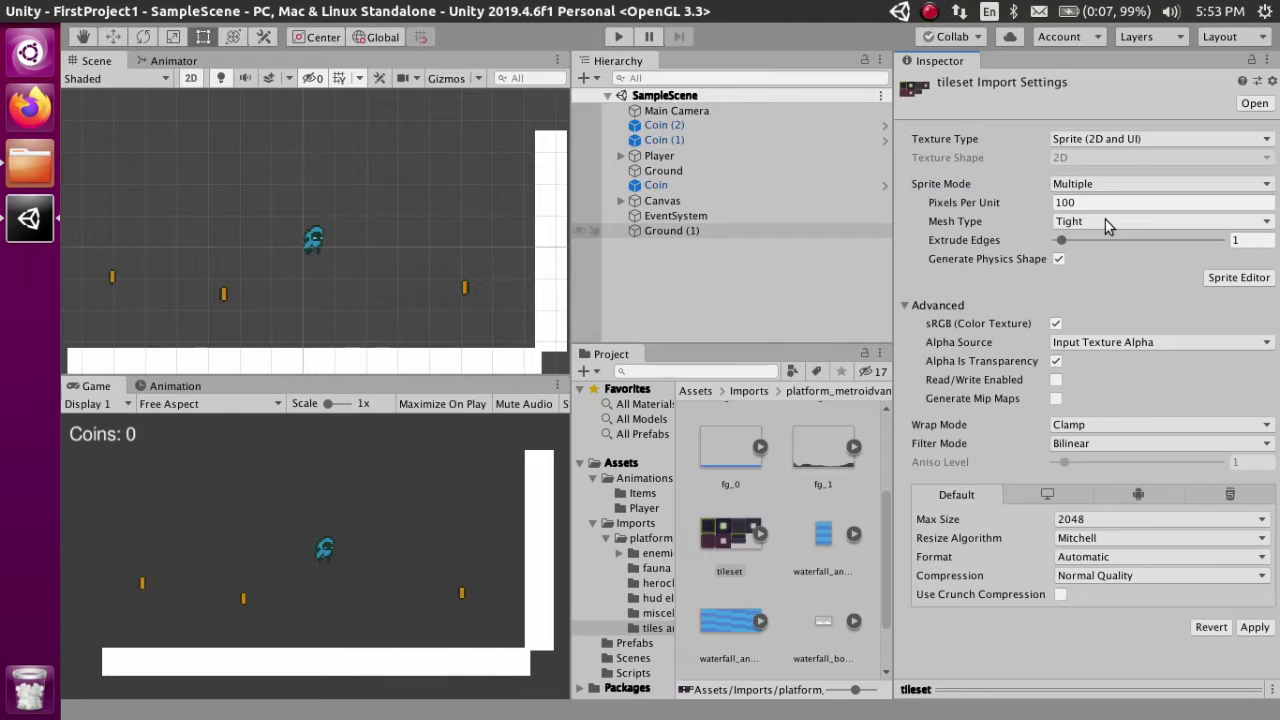
click(1085, 444)
click(1093, 467)
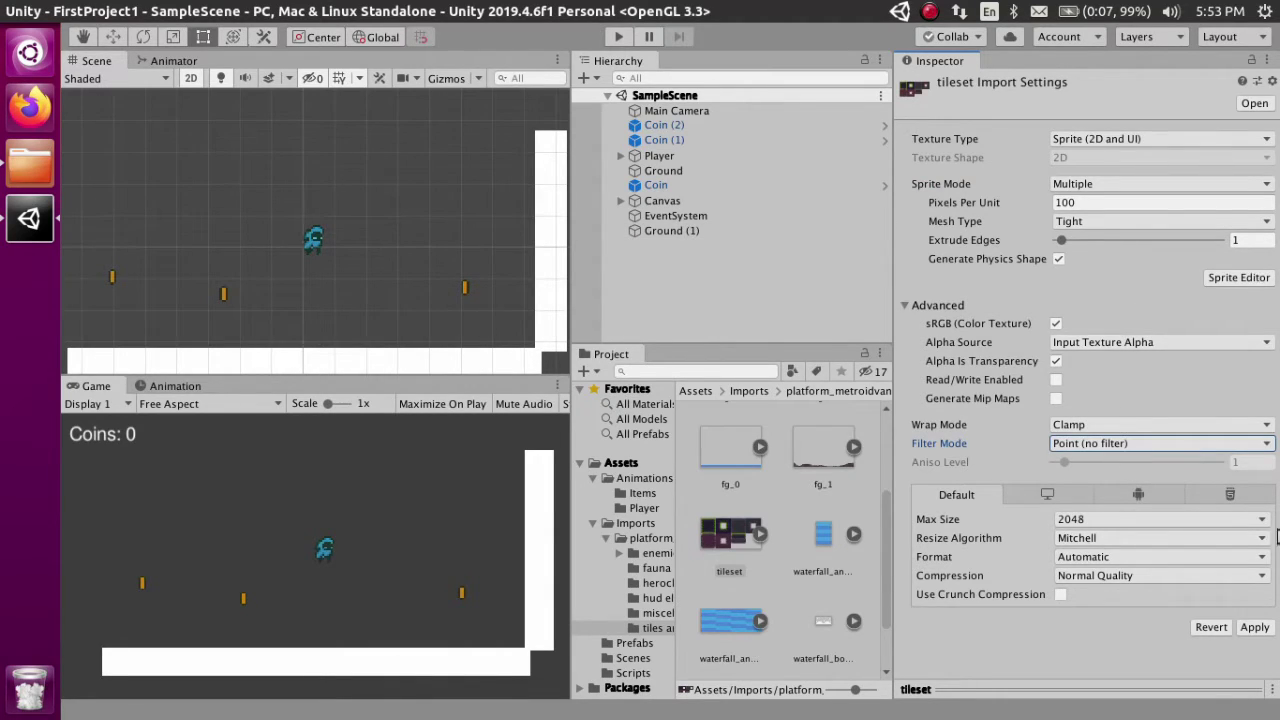
click(1254, 627)
click(1240, 280)
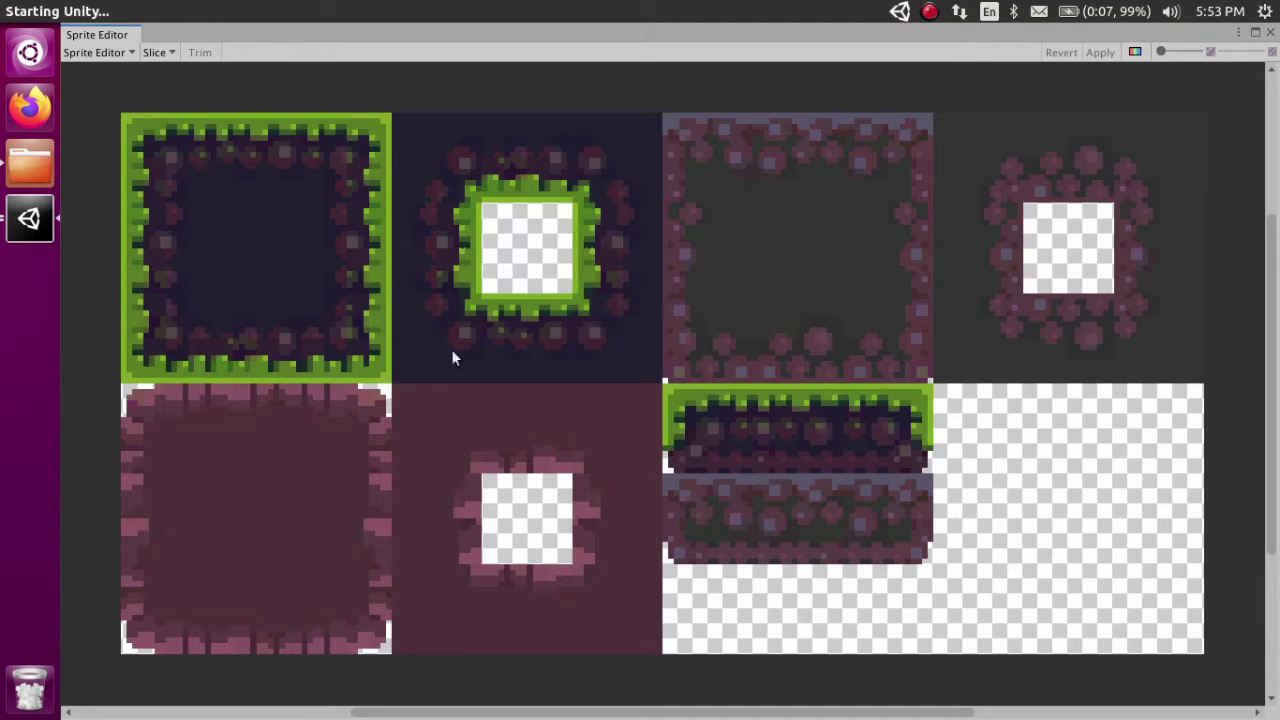
Try drawing manual sprite areas over the grass strip and a tile, then discard them and close the Sprite Editor.
drag(663, 387, 764, 448)
click(712, 330)
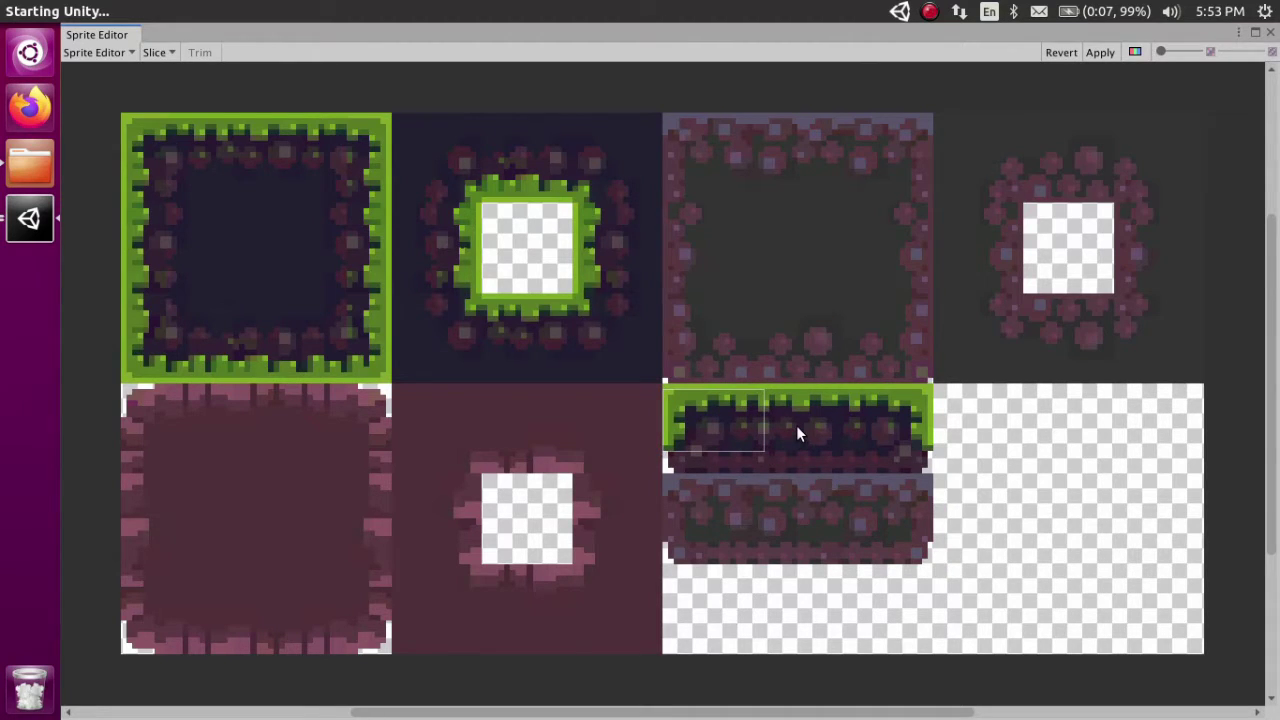
click(748, 420)
key(Delete)
drag(121, 112, 252, 242)
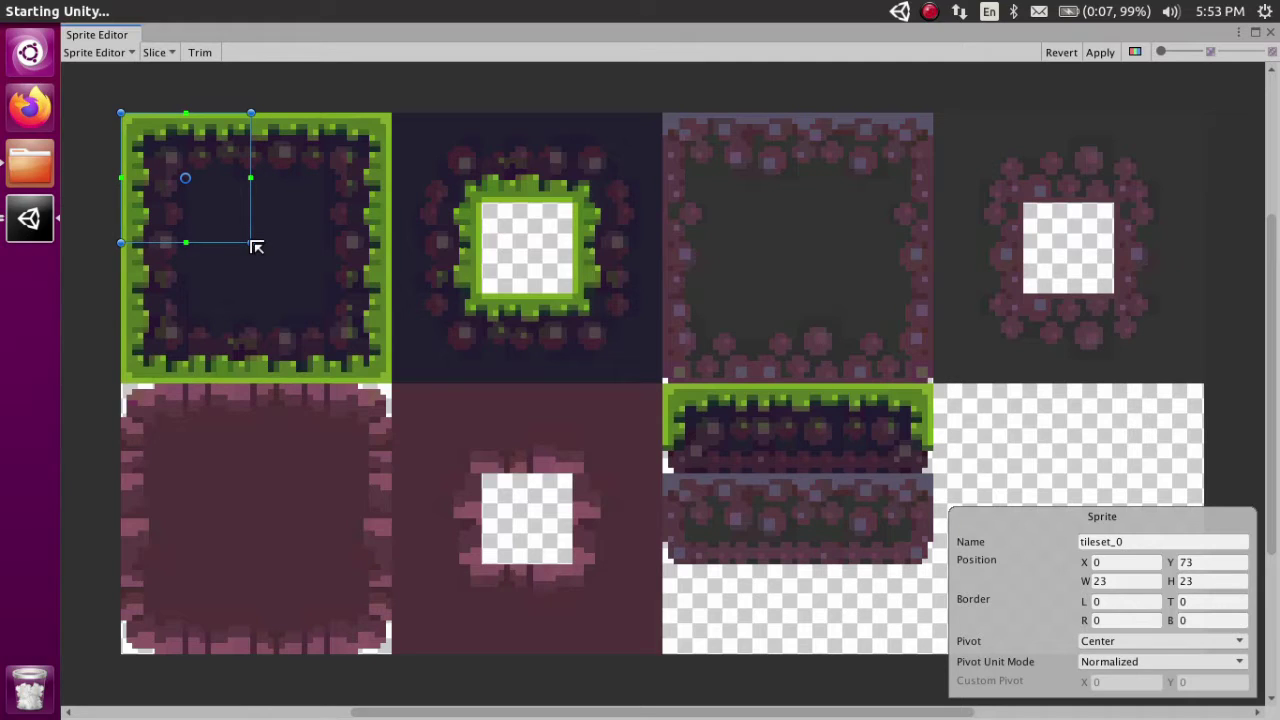
click(1055, 52)
click(1270, 32)
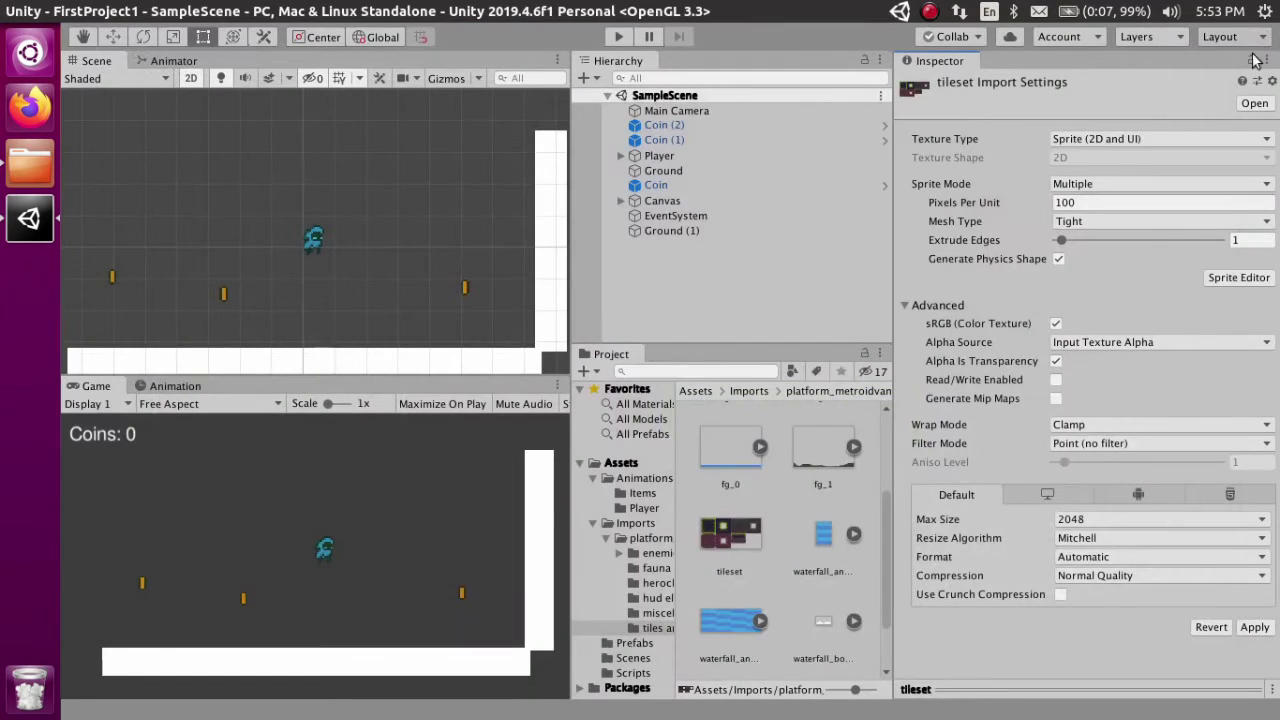
Reopen the tileset in Sprite Editor, applying the pending import settings.
click(1103, 203)
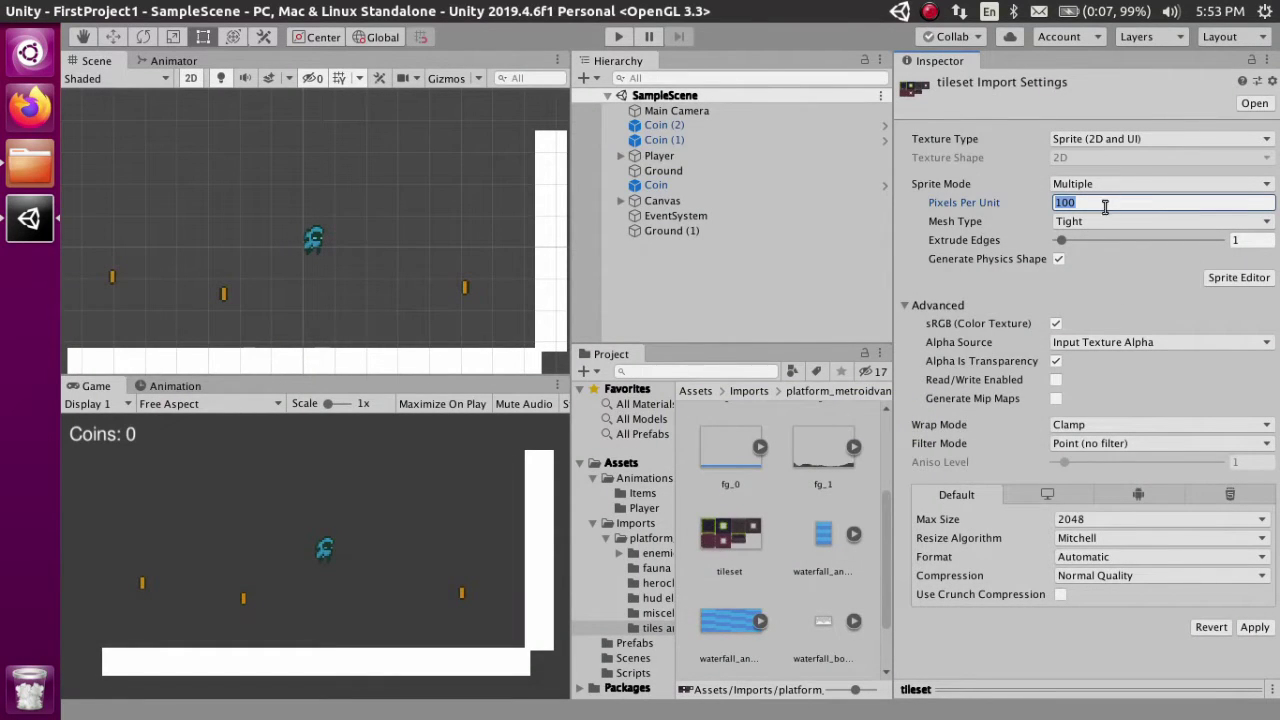
click(1246, 282)
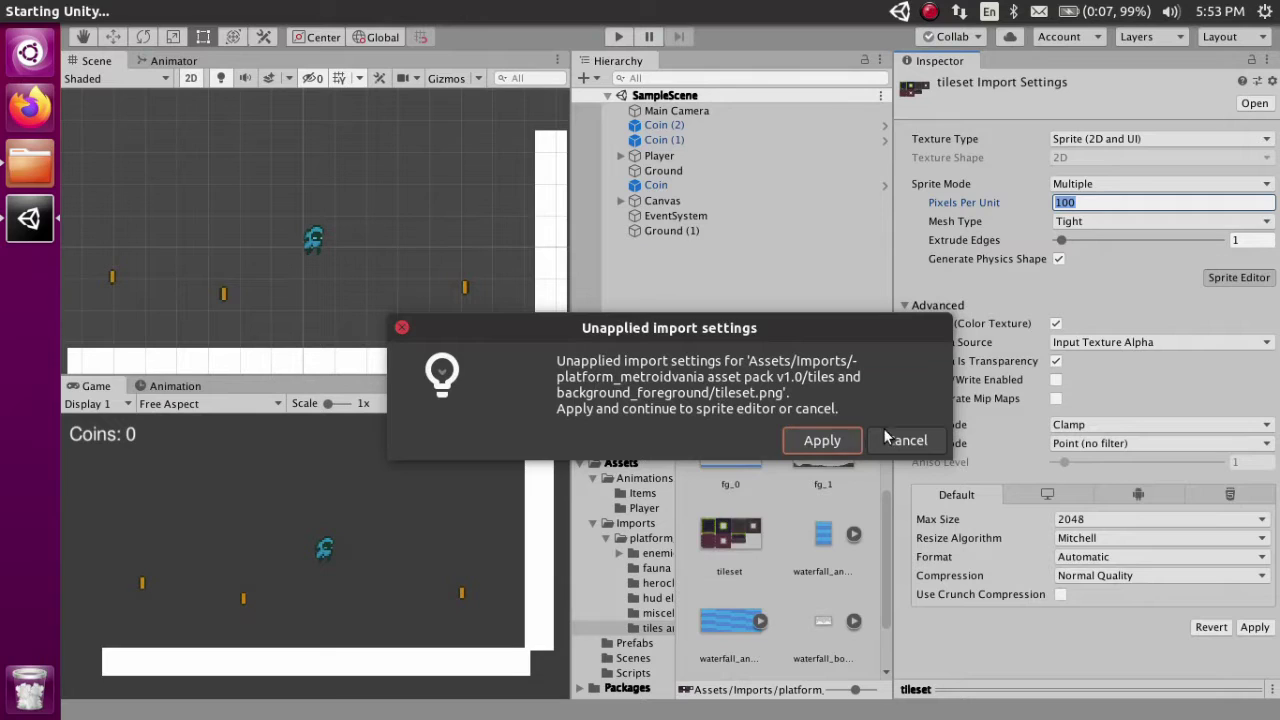
click(897, 440)
click(1256, 282)
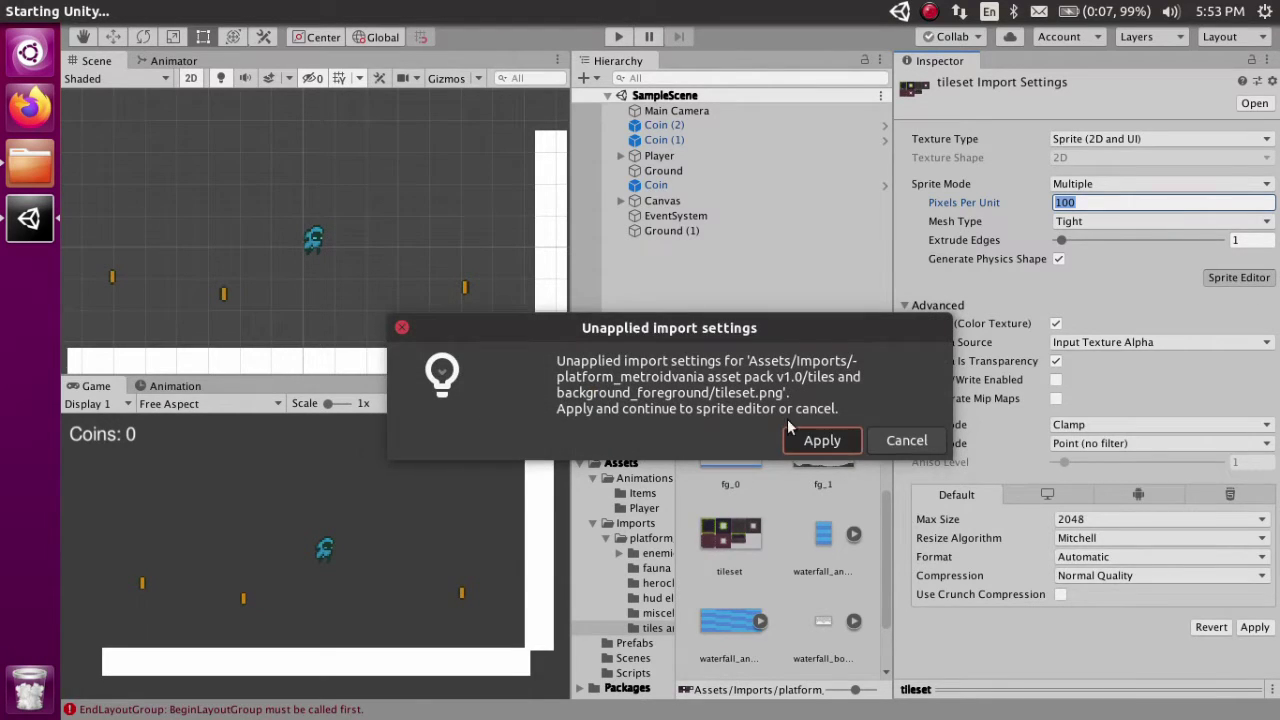
click(800, 437)
Slice the sheet with Grid By Cell Size at 16×16 pixels and check the tileset_1 tile.
click(156, 52)
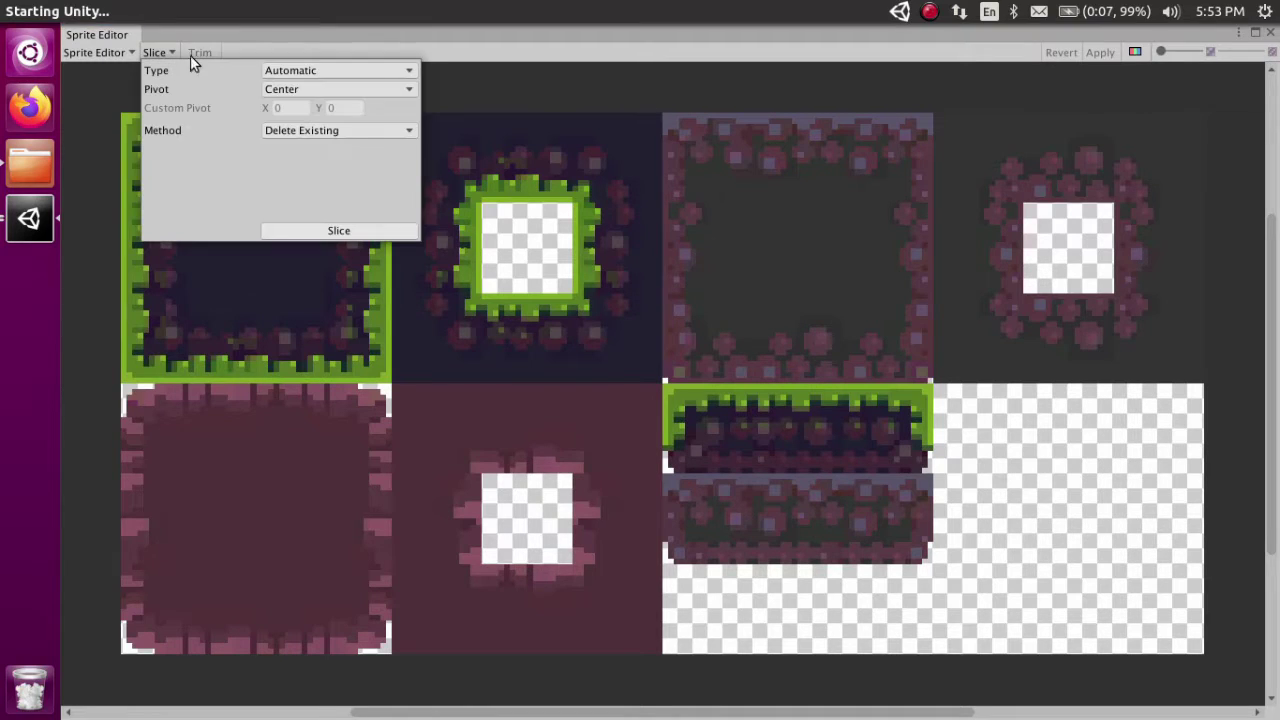
click(307, 70)
click(336, 107)
click(309, 91)
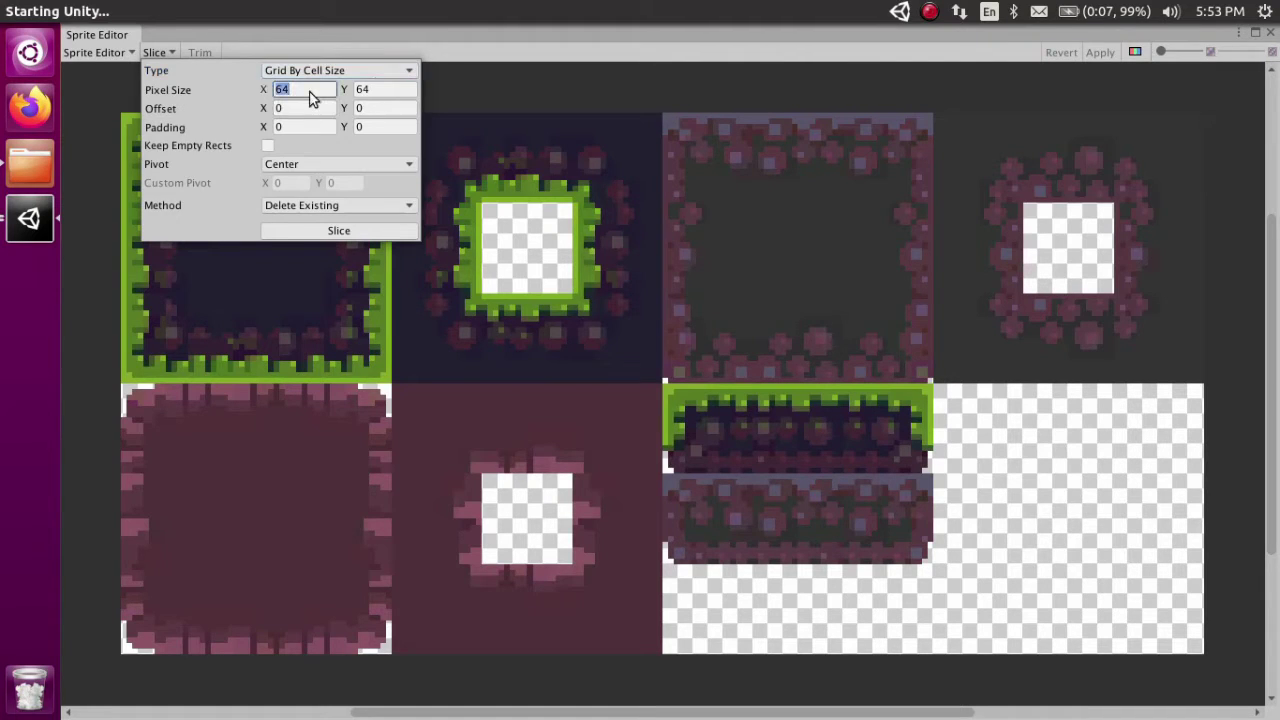
key(Tab)
text(16)
click(342, 231)
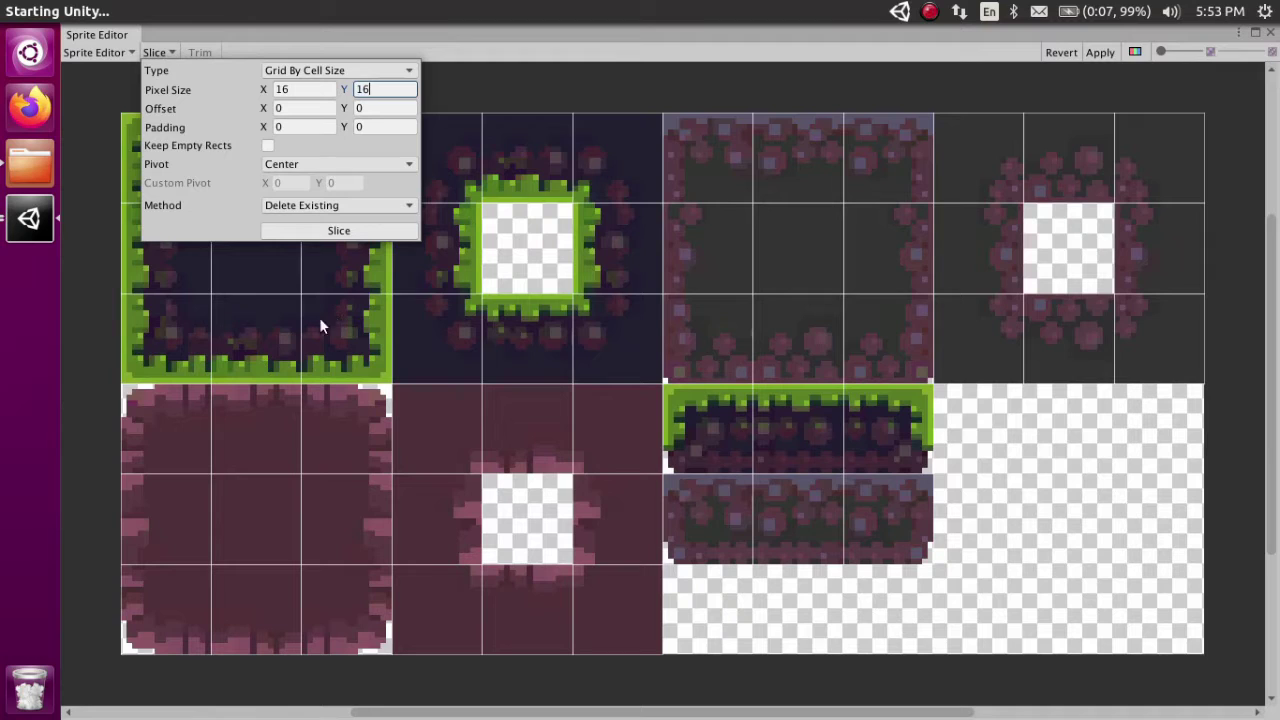
click(260, 325)
click(255, 169)
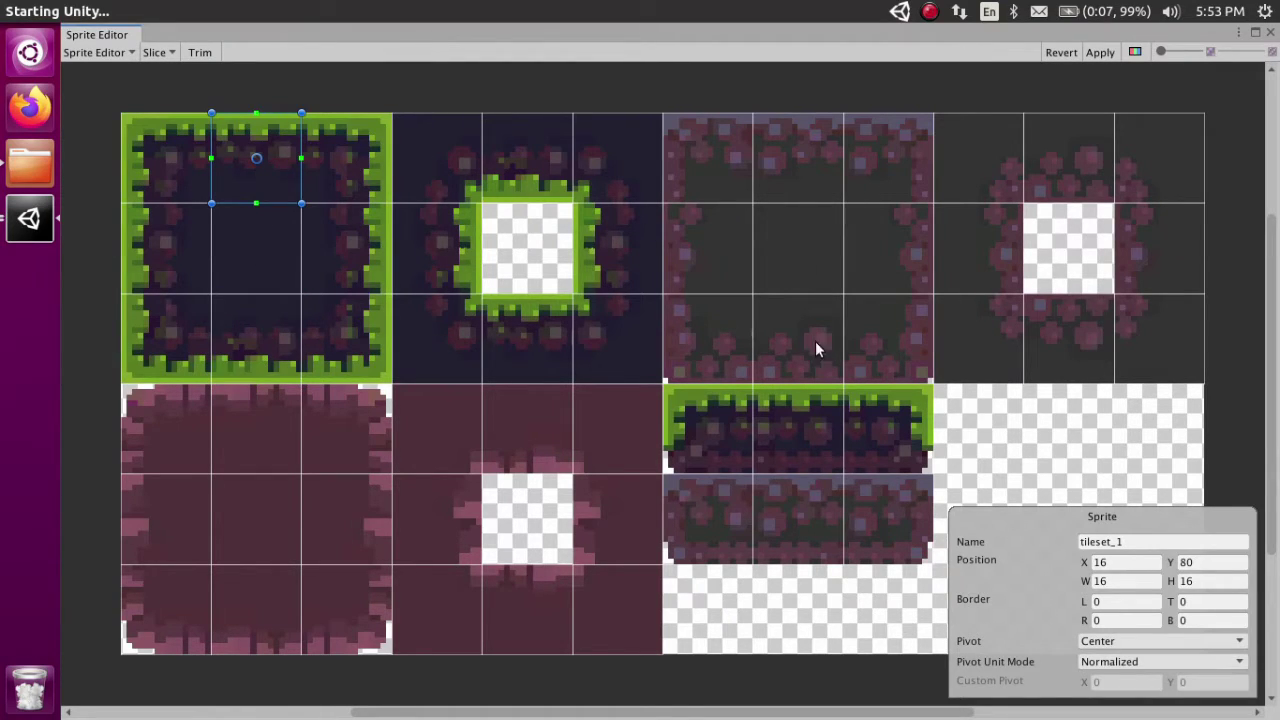
click(522, 524)
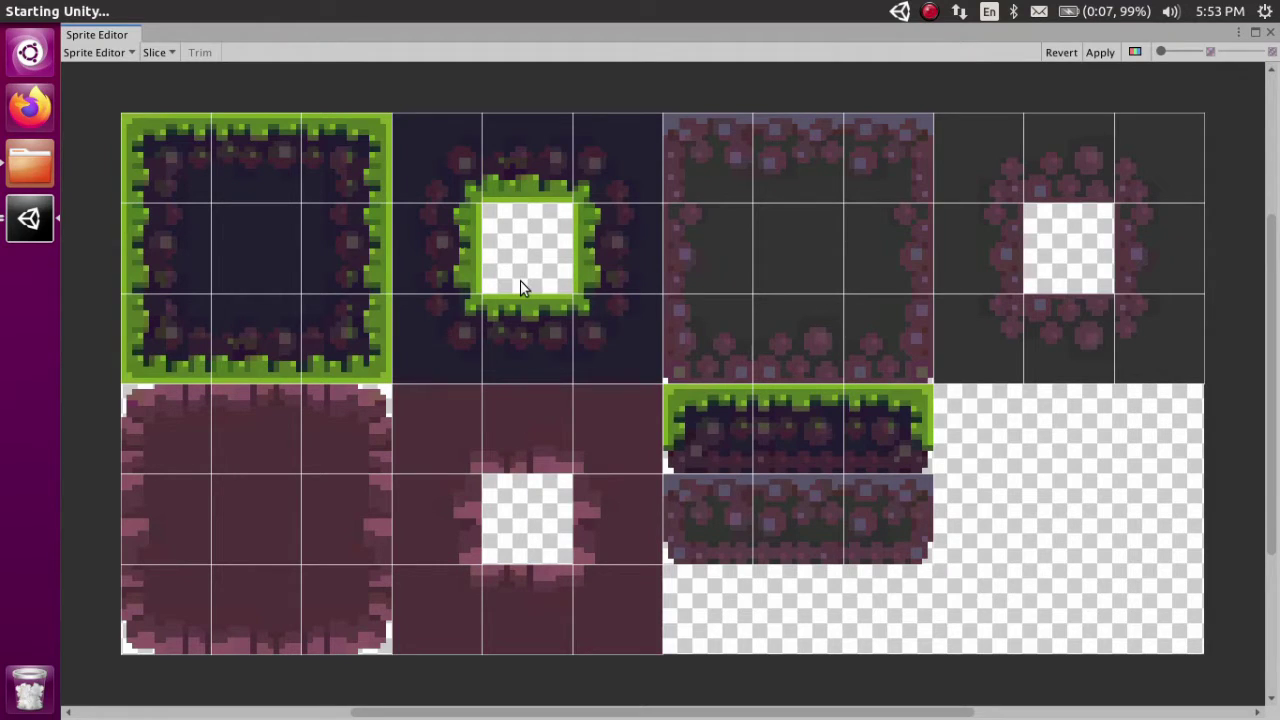
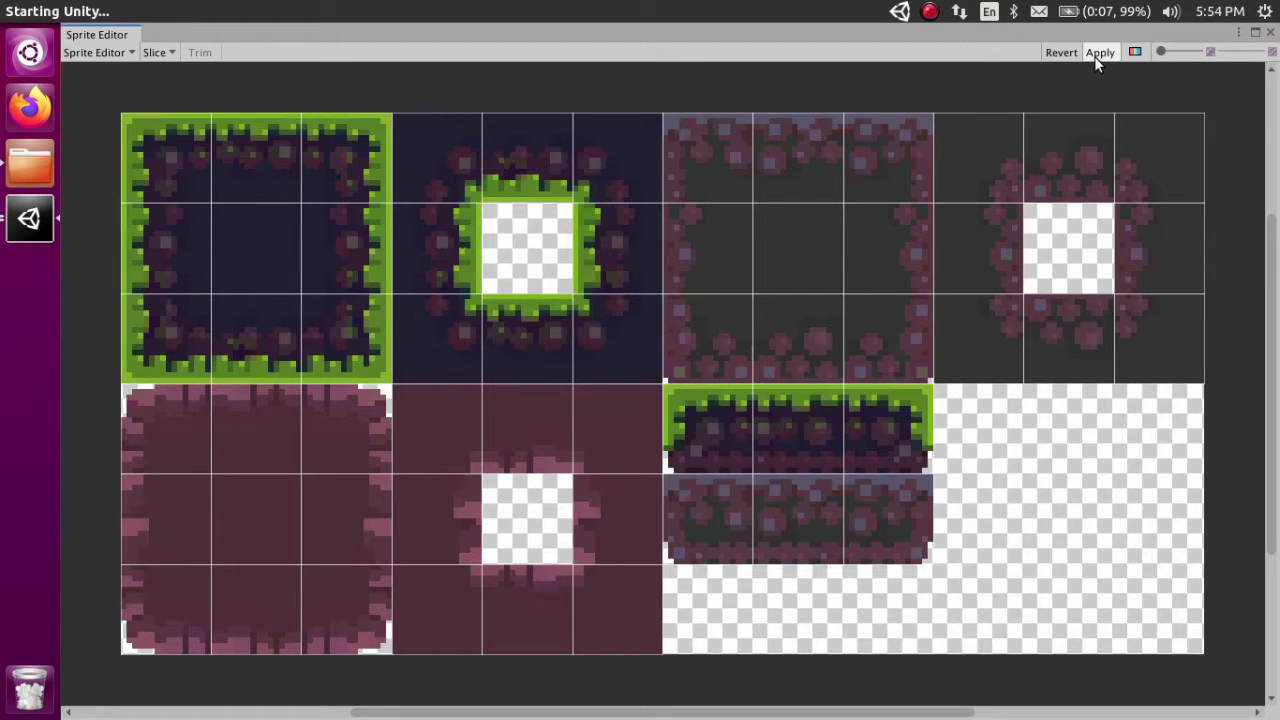
Close the Sprite Editor and apply 16 Pixels Per Unit to the tileset.
click(1270, 33)
text(16)
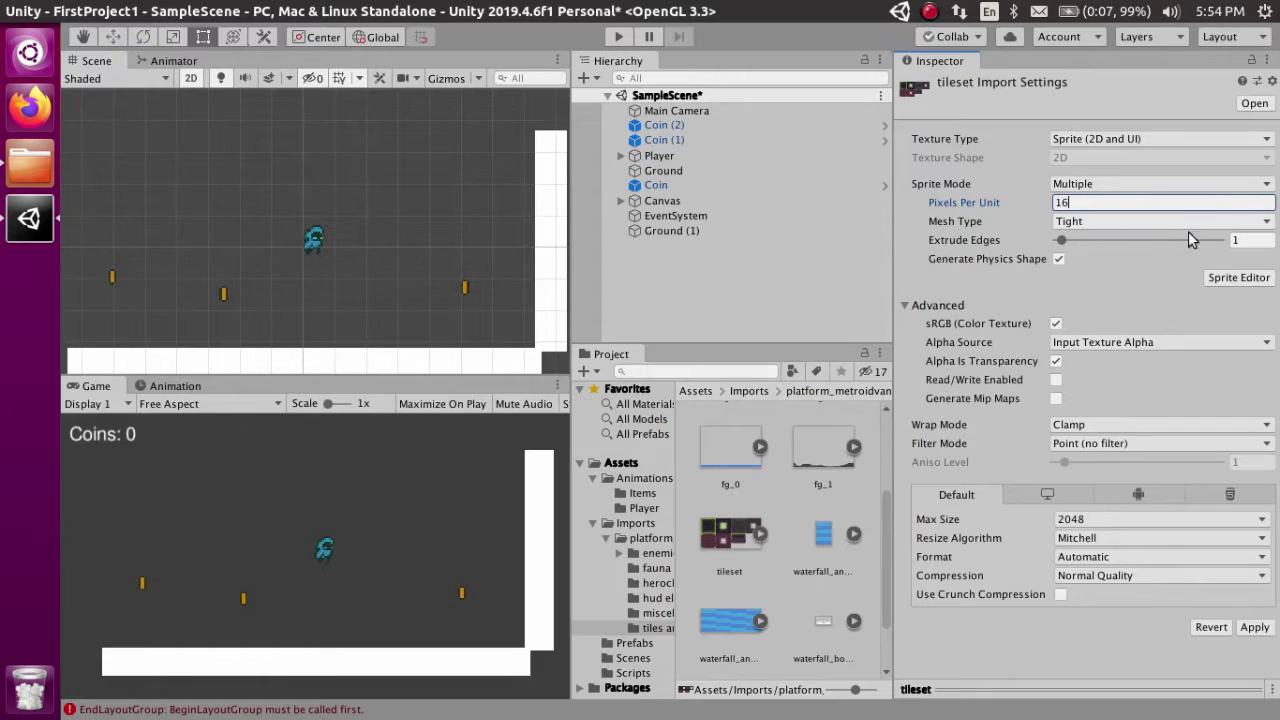
click(1254, 627)
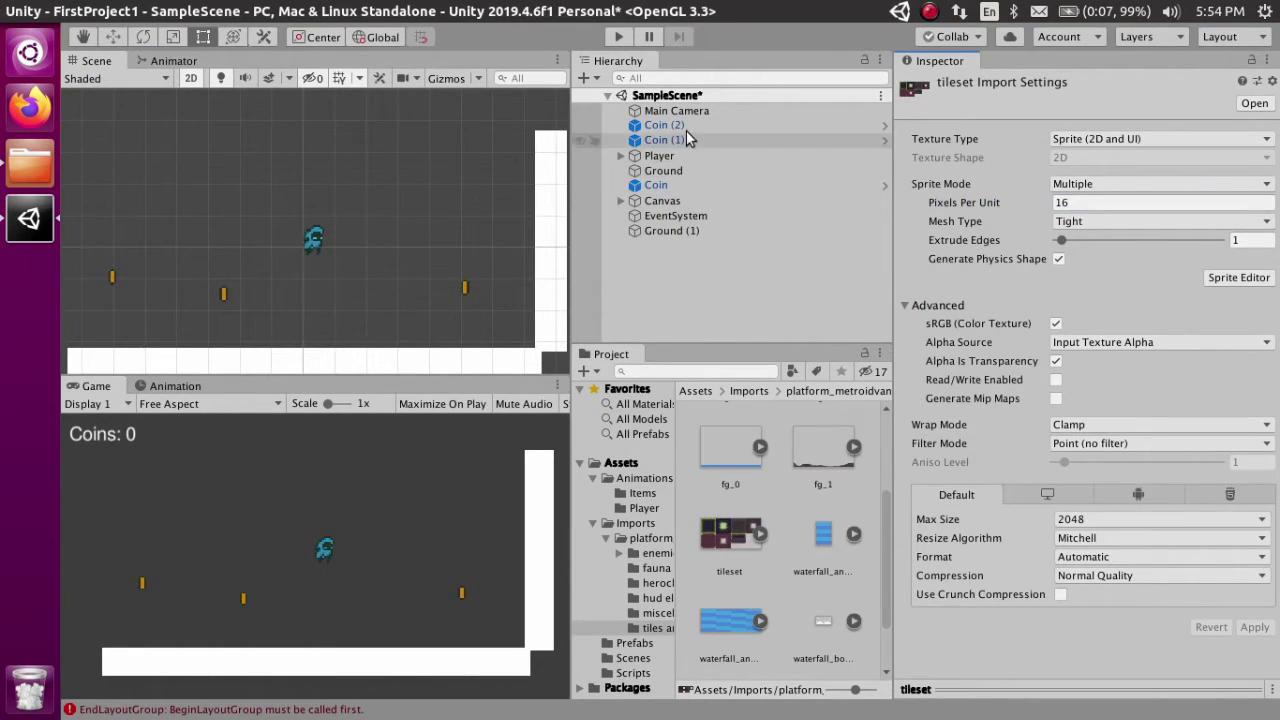
Select Ground and Ground (1) in the Hierarchy and delete both.
click(677, 230)
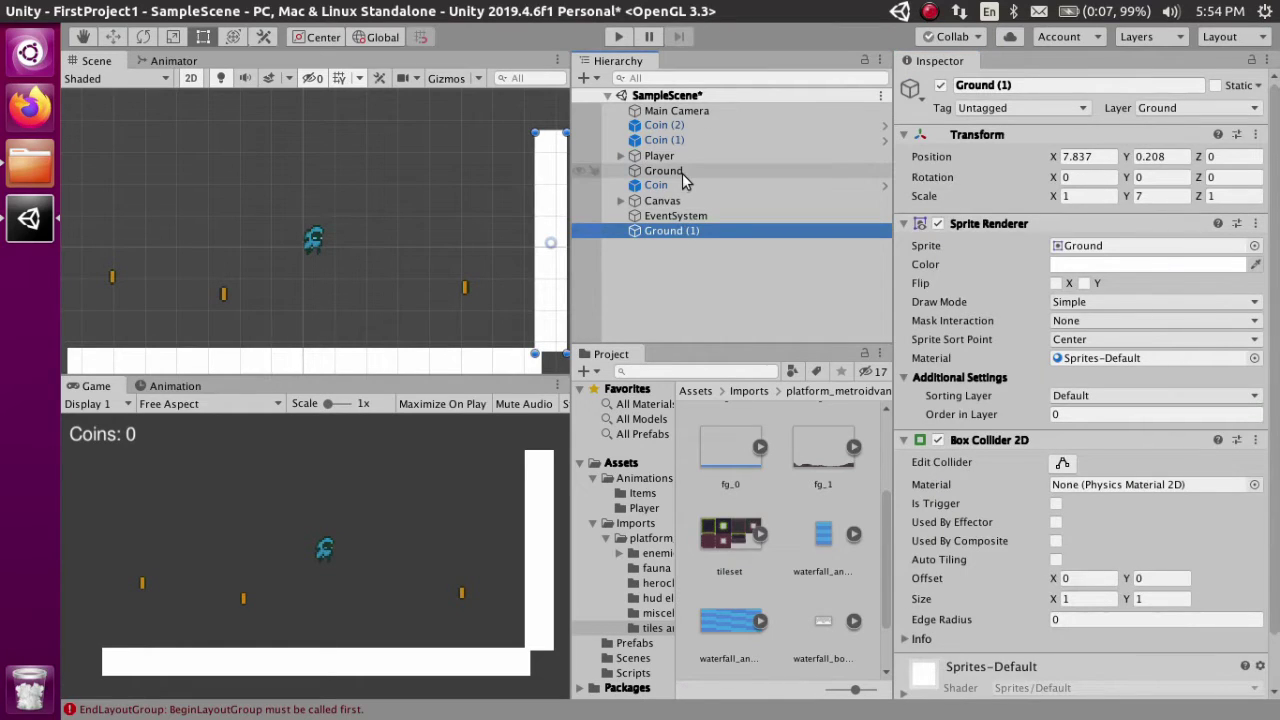
ctrl+click(682, 173)
key(Delete)
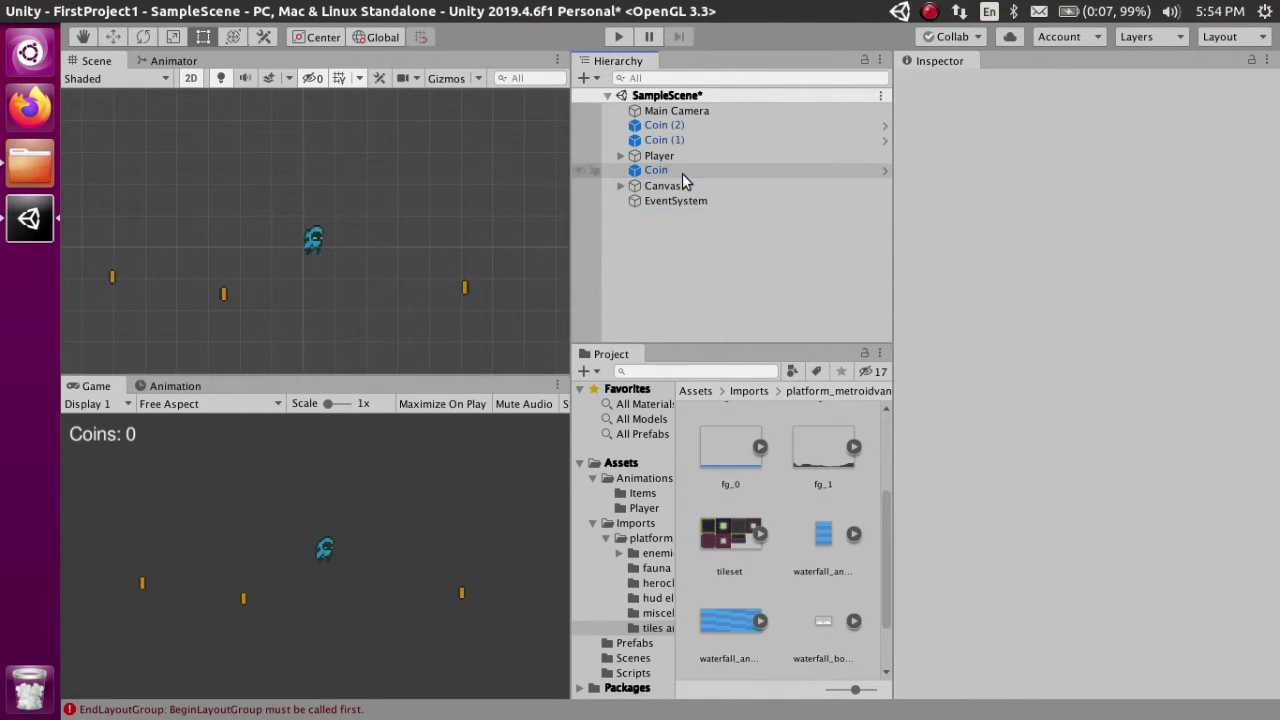
Create a 2D Object > Tilemap from the Hierarchy menu, adding a new Grid.
right_click(687, 244)
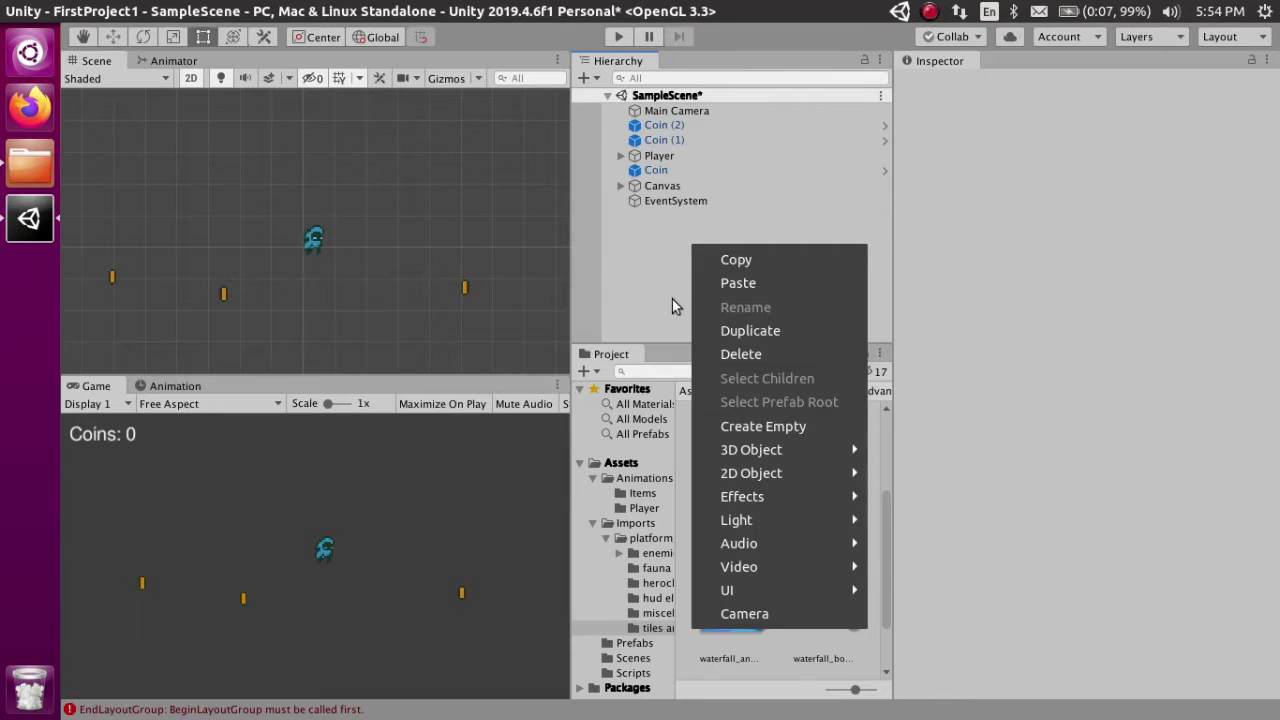
click(636, 264)
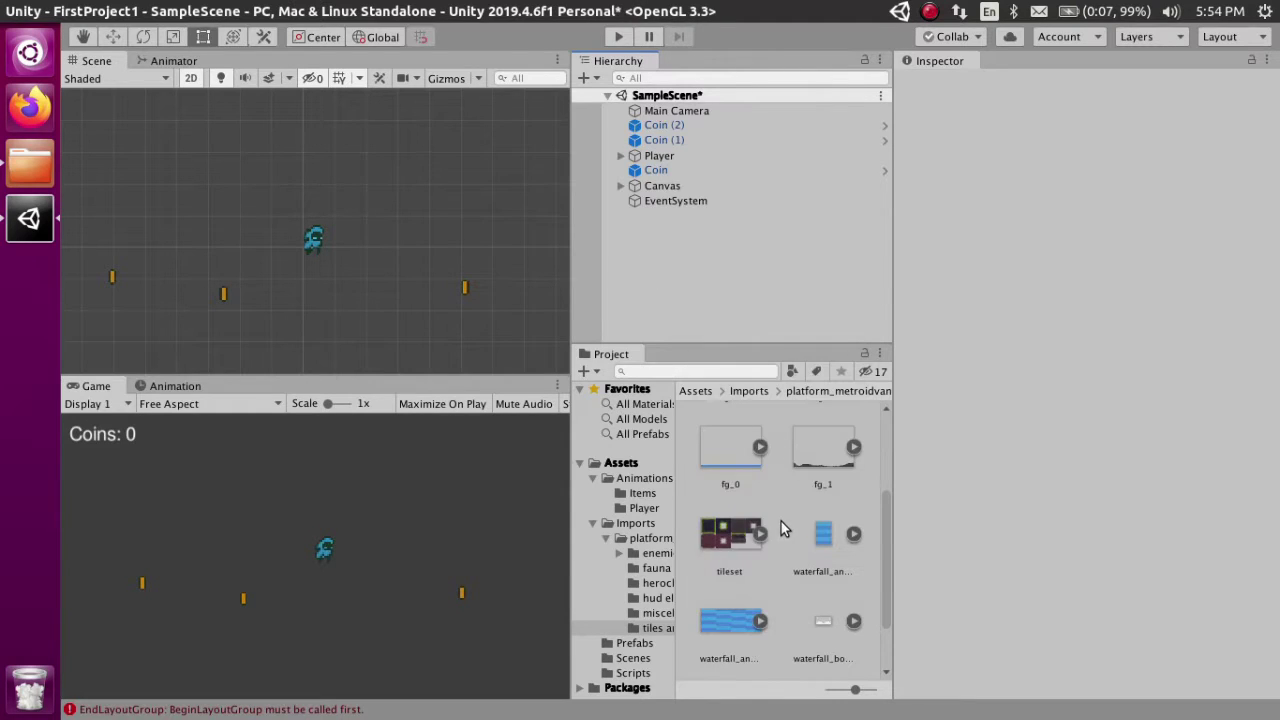
right_click(667, 250)
mouse_move(720, 597)
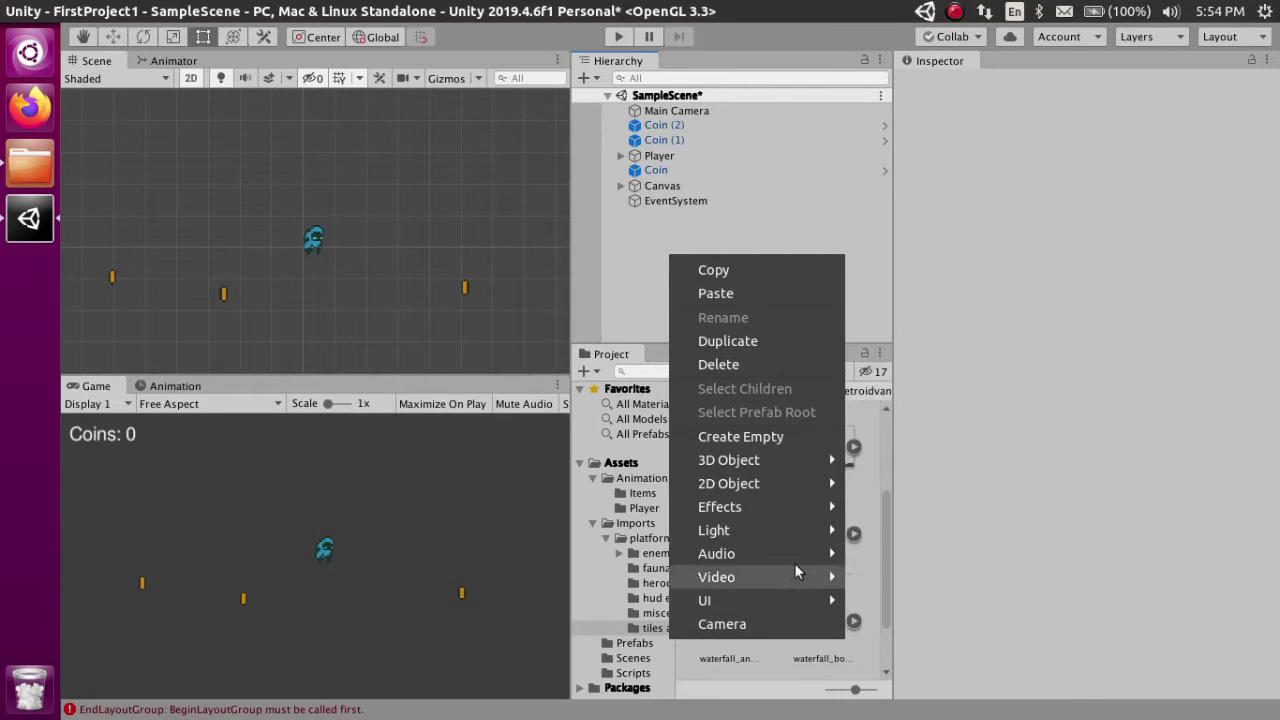
mouse_move(805, 490)
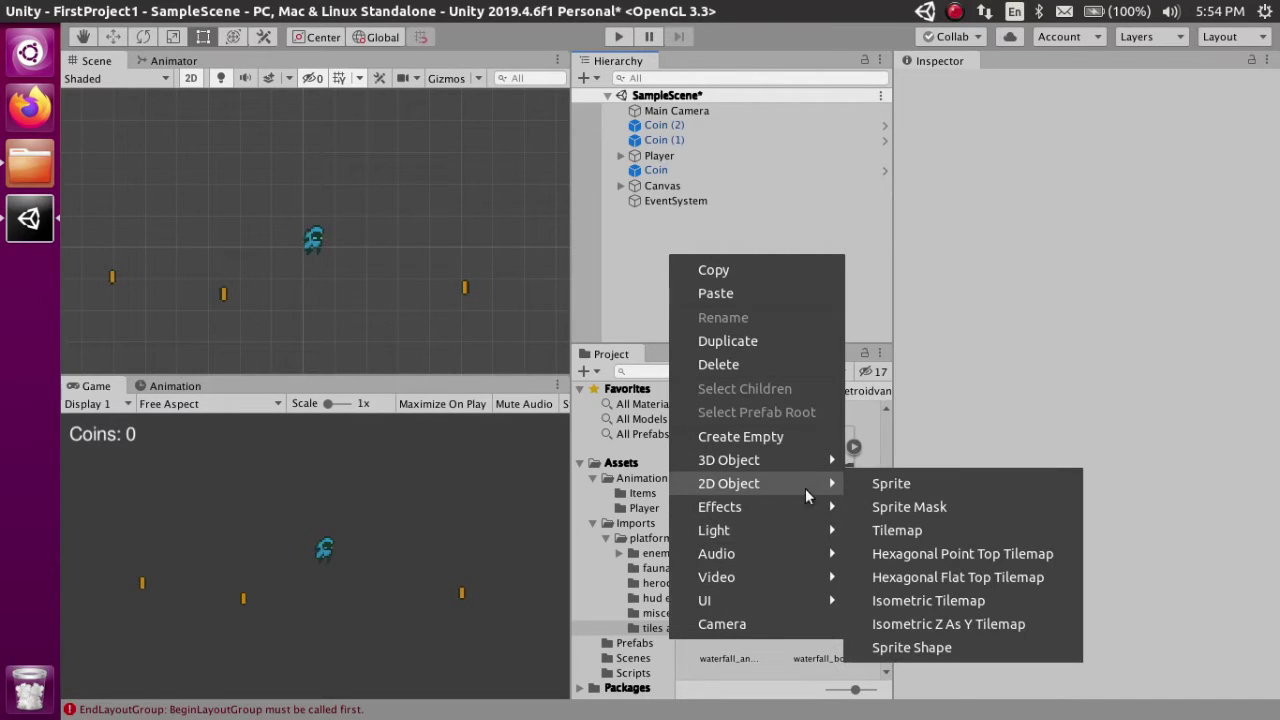
click(927, 530)
Expand Grid, select its Tilemap child, and save the scene.
click(626, 216)
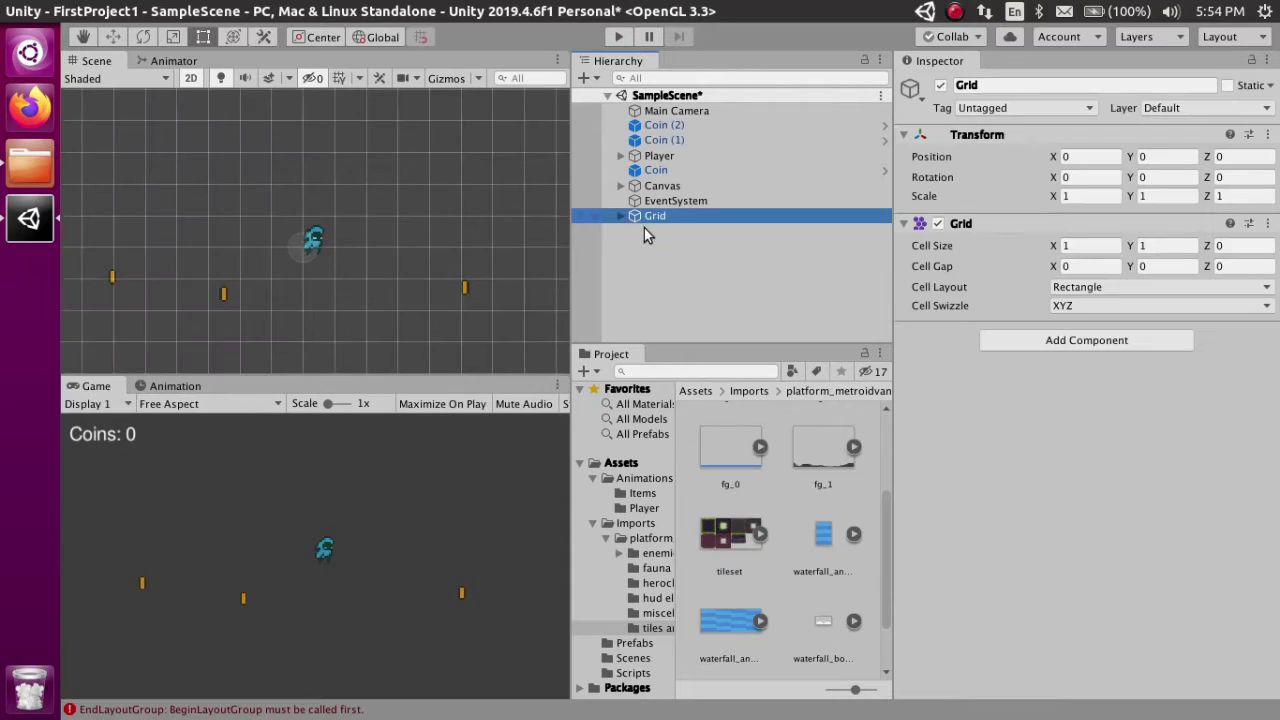
click(620, 215)
click(652, 230)
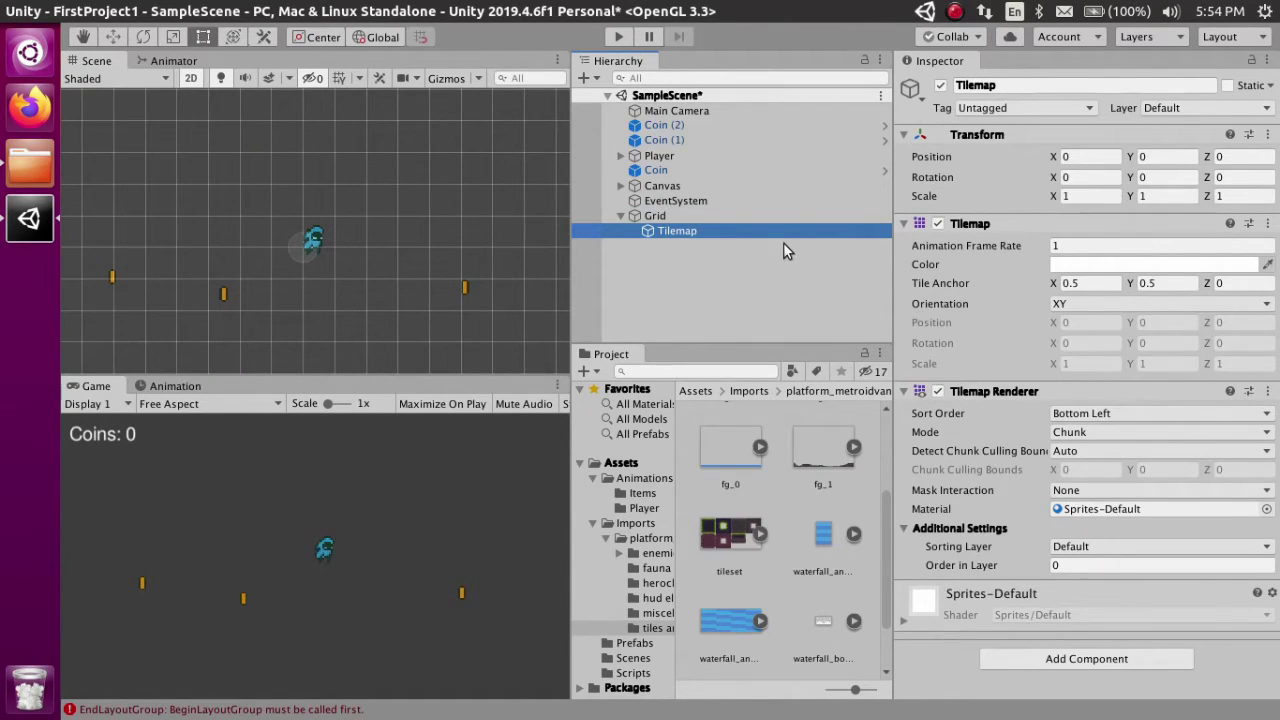
key(ctrl+s)
Open Window > 2D > Tile Palette and dock its tab beside the Inspector.
click(410, 8)
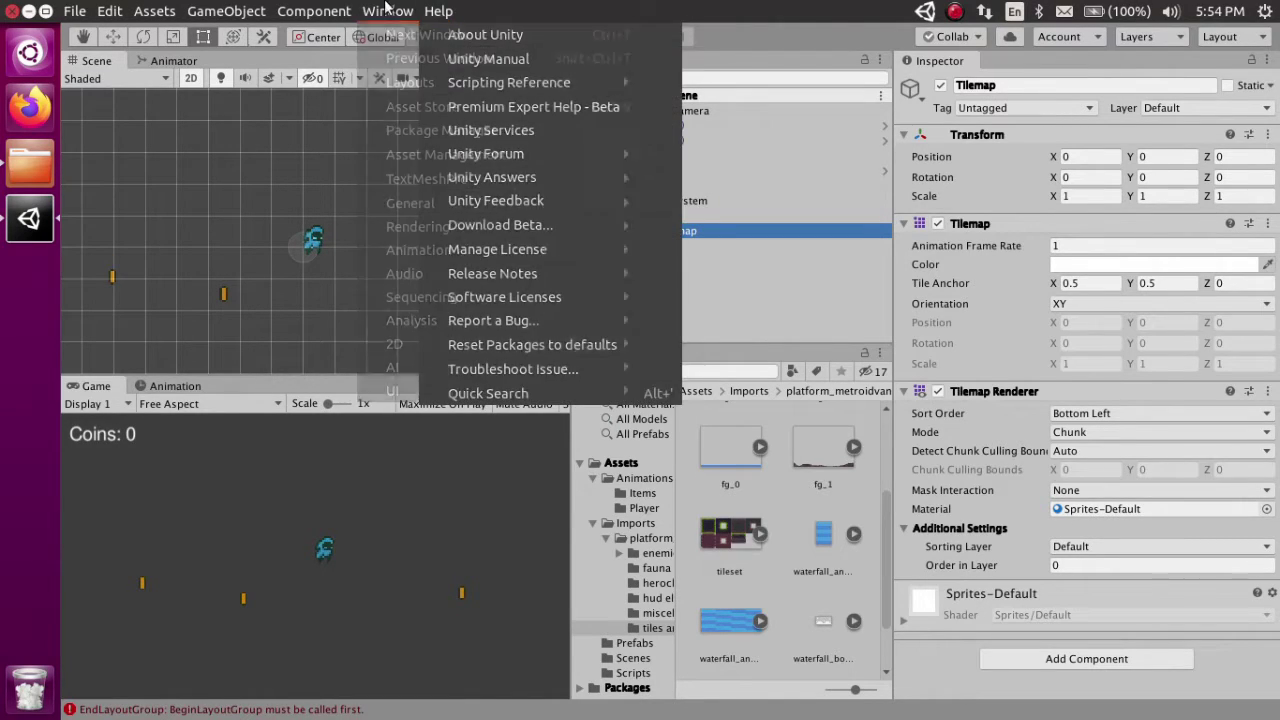
mouse_move(482, 326)
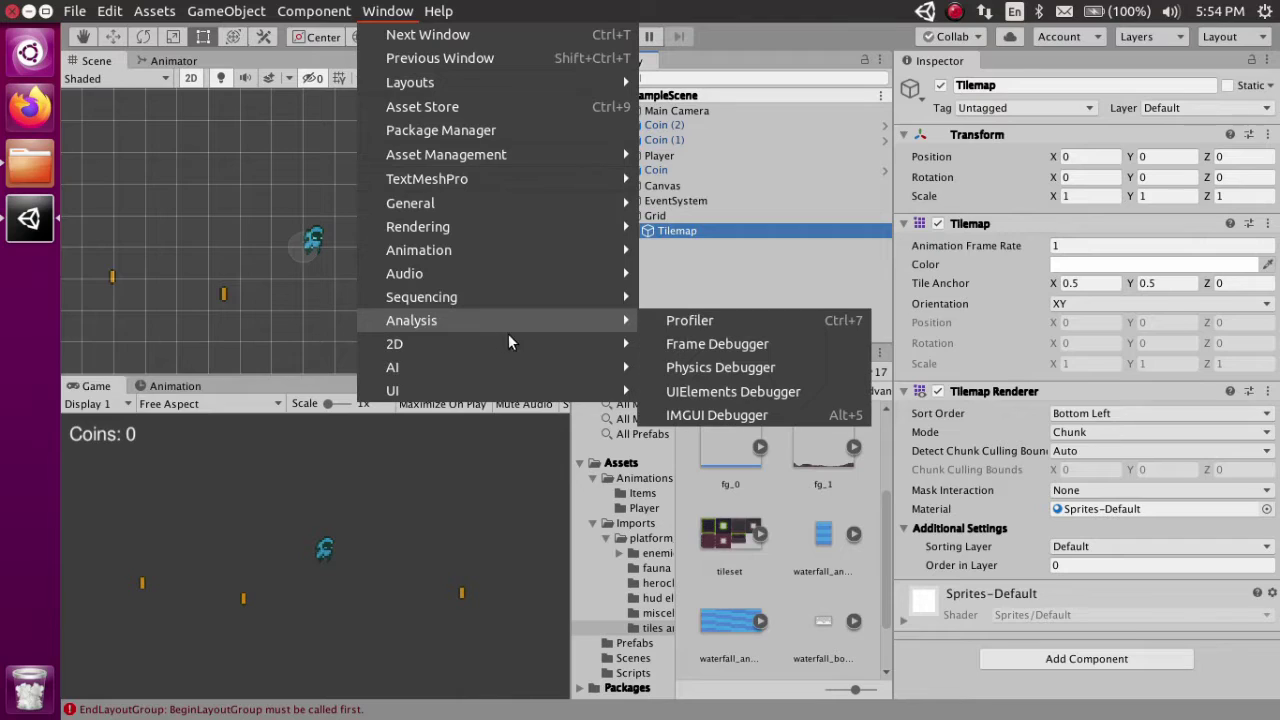
mouse_move(588, 345)
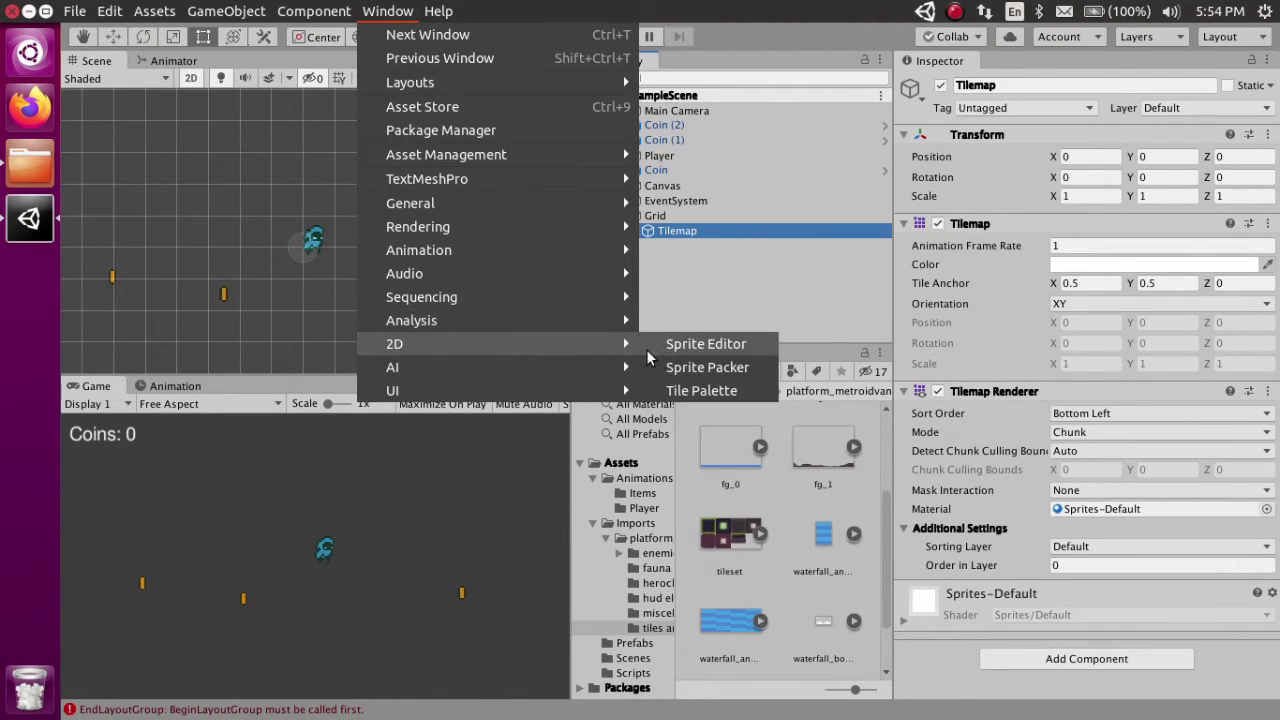
click(701, 390)
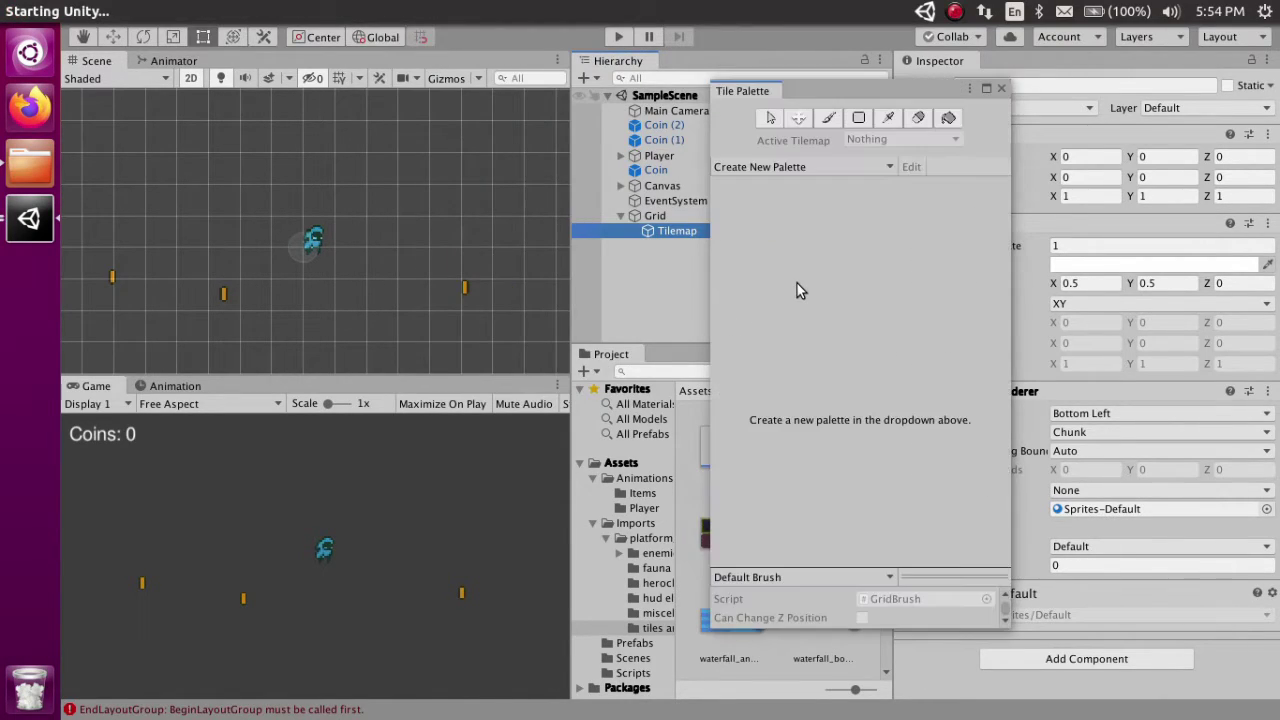
drag(831, 91, 935, 74)
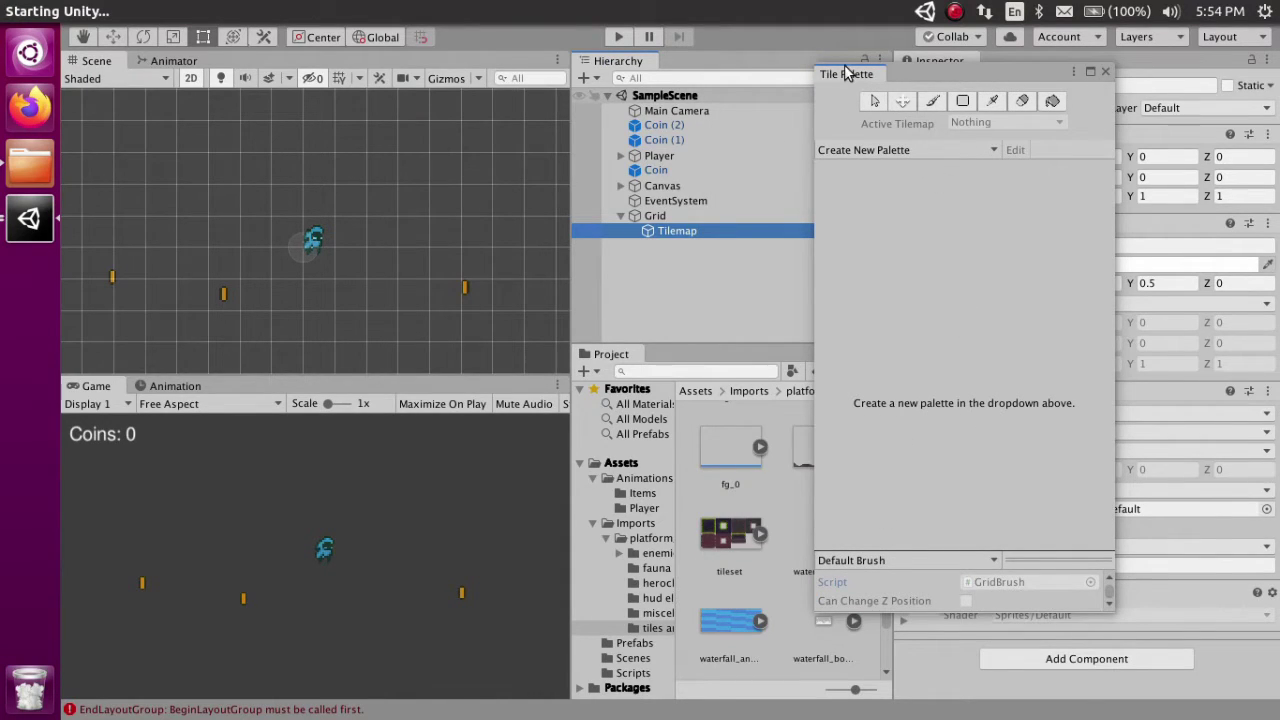
drag(868, 80, 1003, 54)
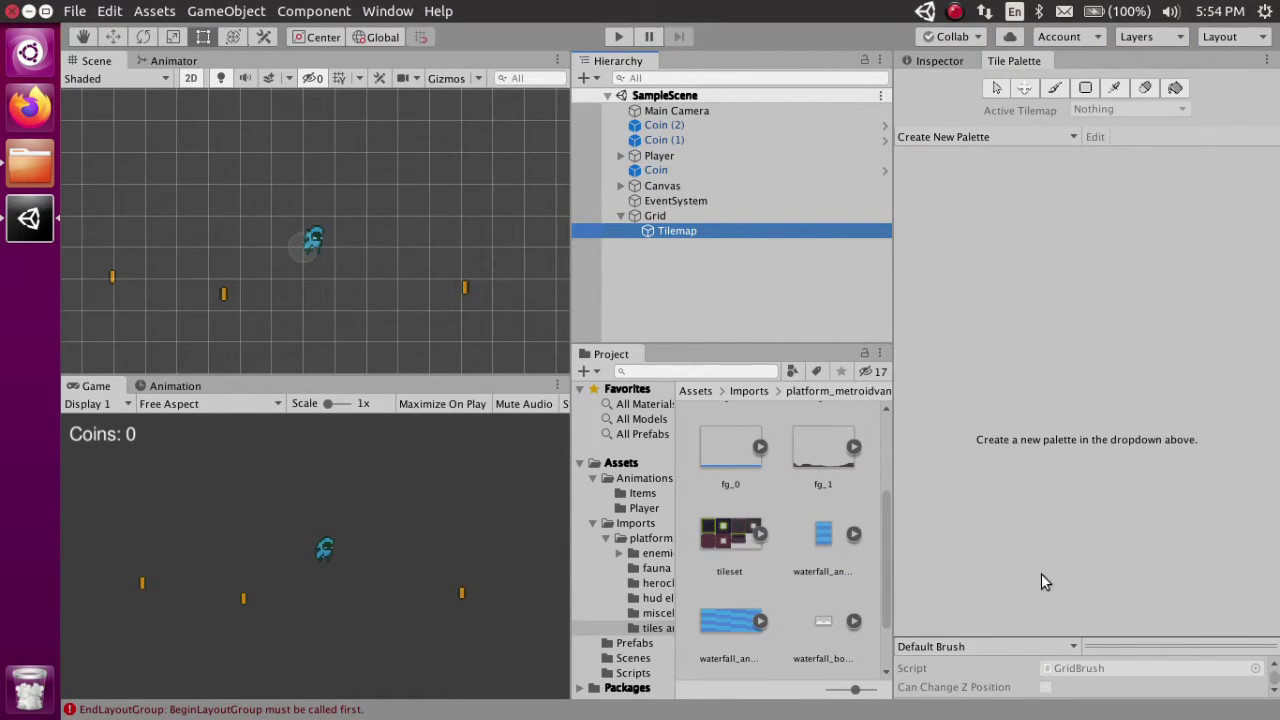
Start a new tile palette and name it Ground.
click(975, 141)
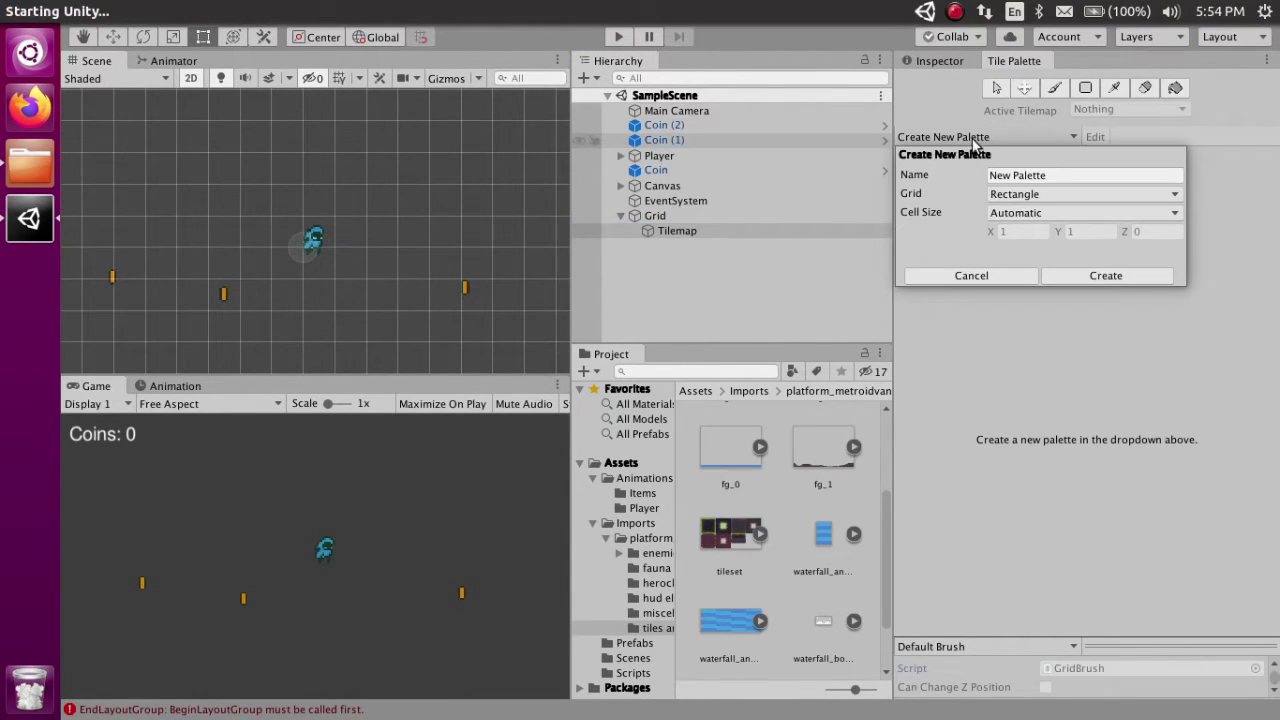
click(1012, 176)
key(ctrl+a)
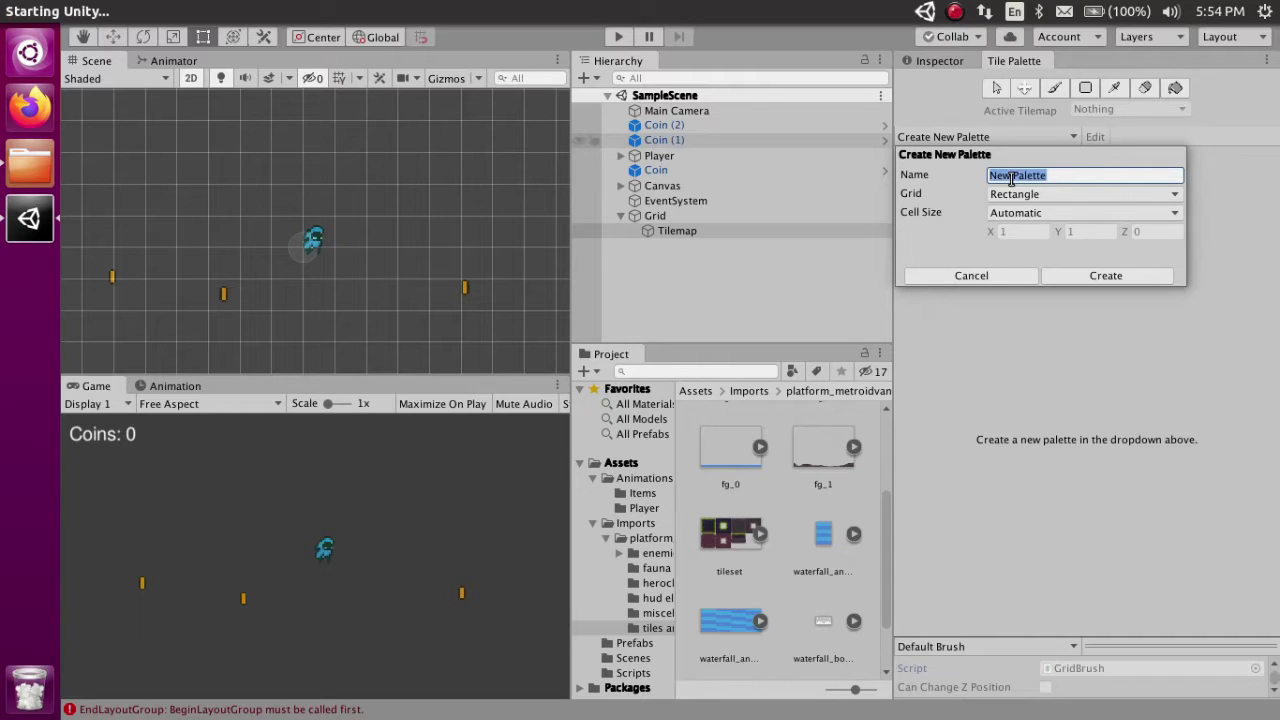
text(Ground)
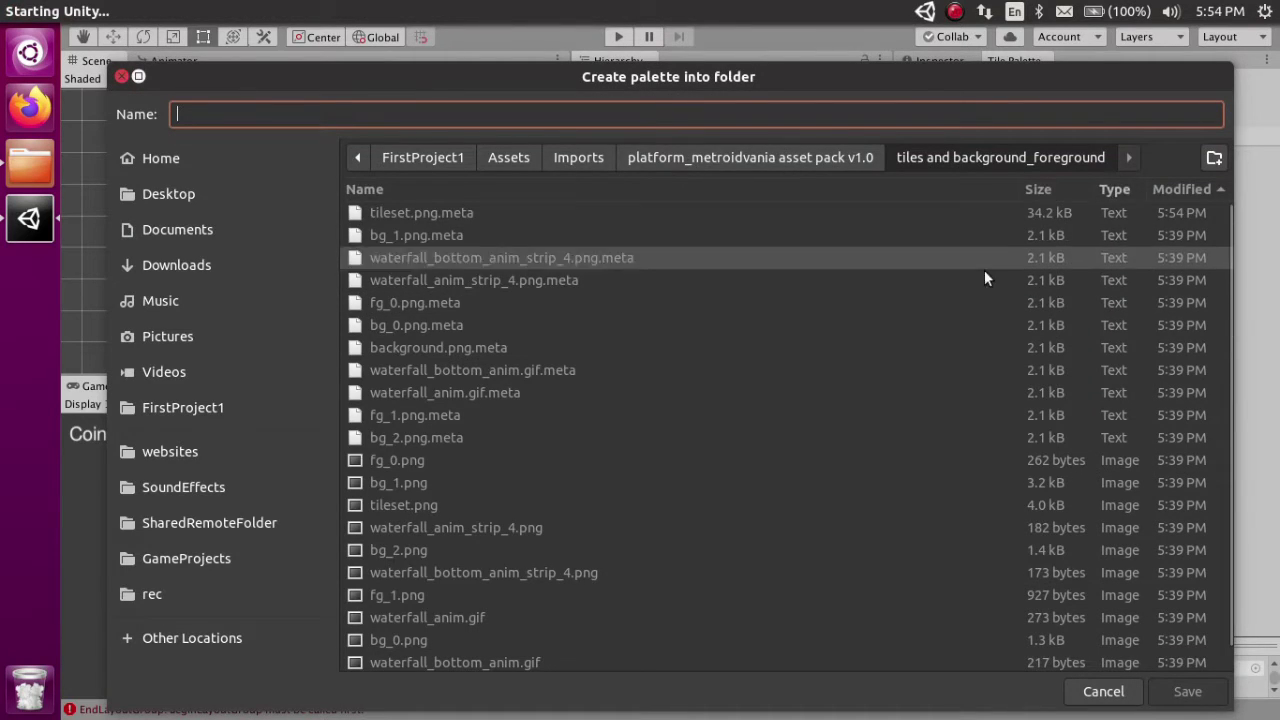
Create a TilePalettes folder in Assets and save the Ground palette there.
click(512, 156)
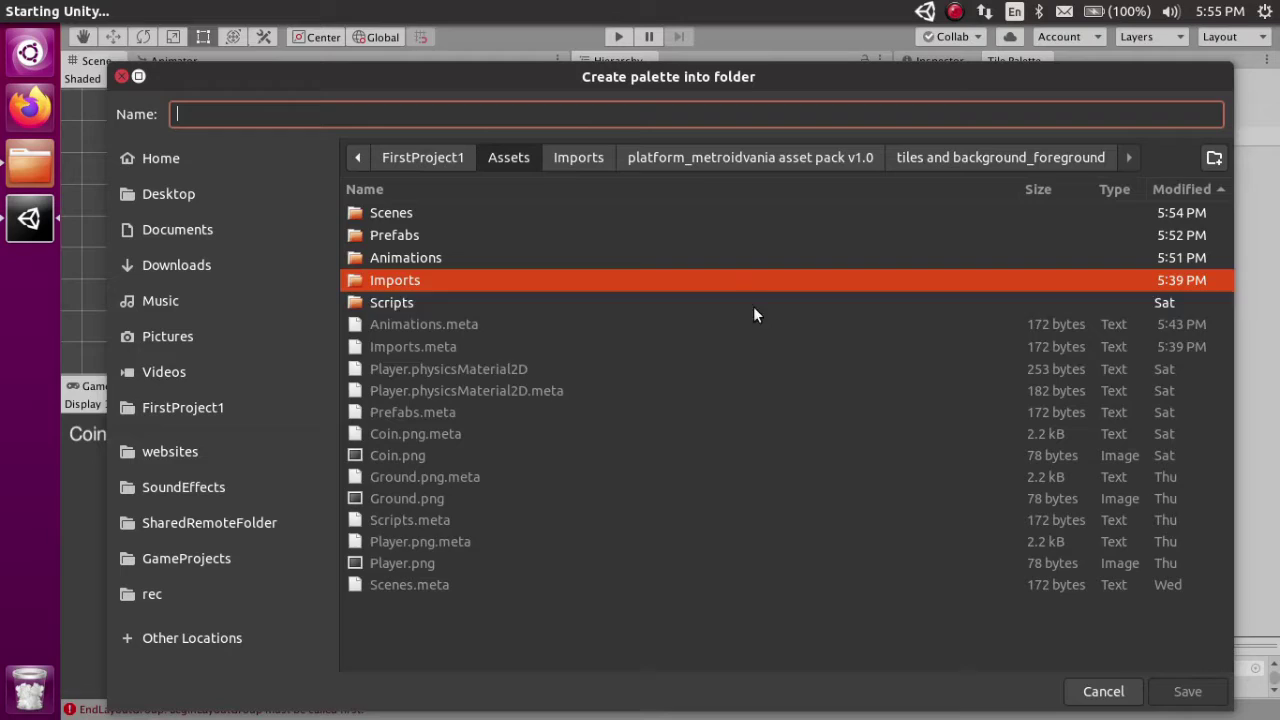
click(1210, 159)
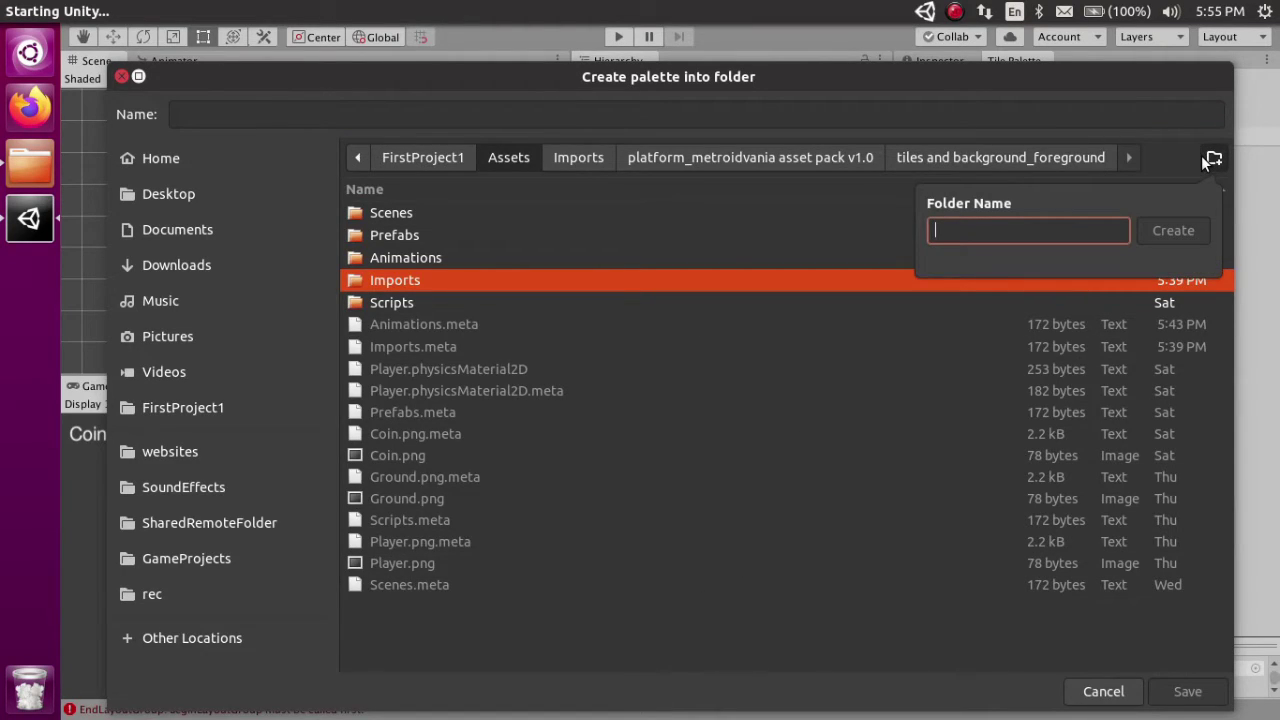
text(Tile)
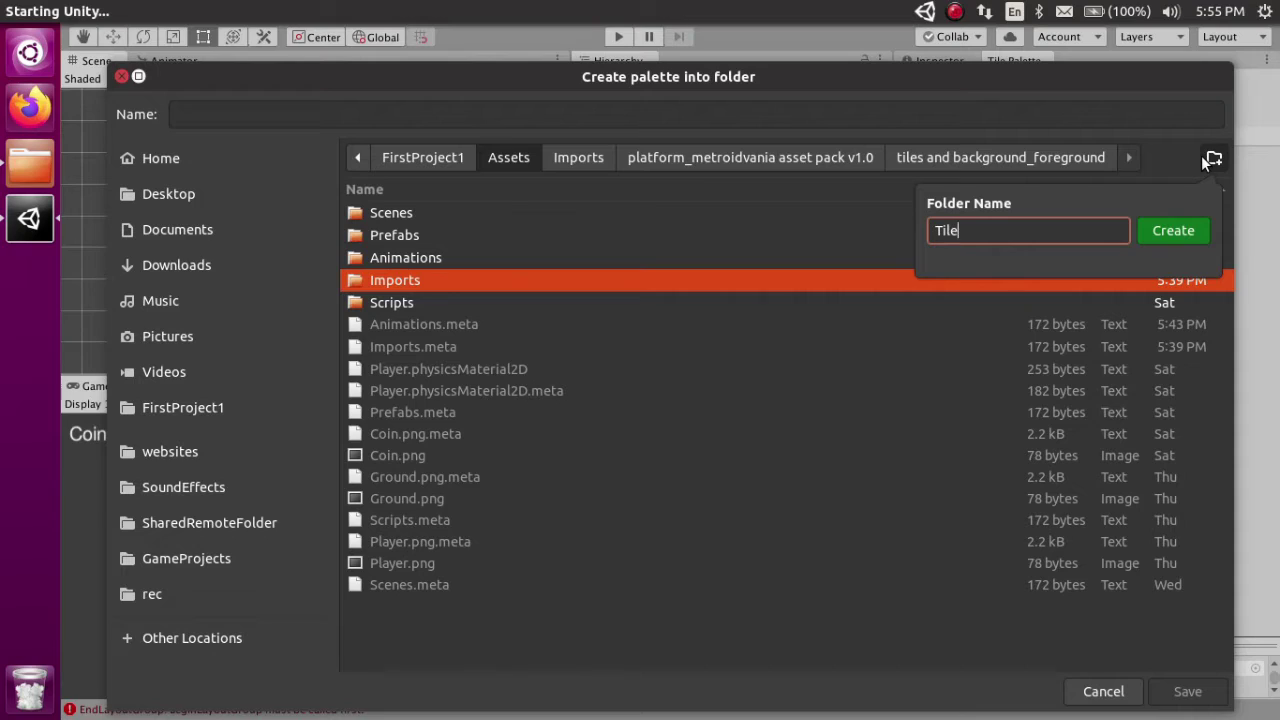
text(Palettes)
key(Return)
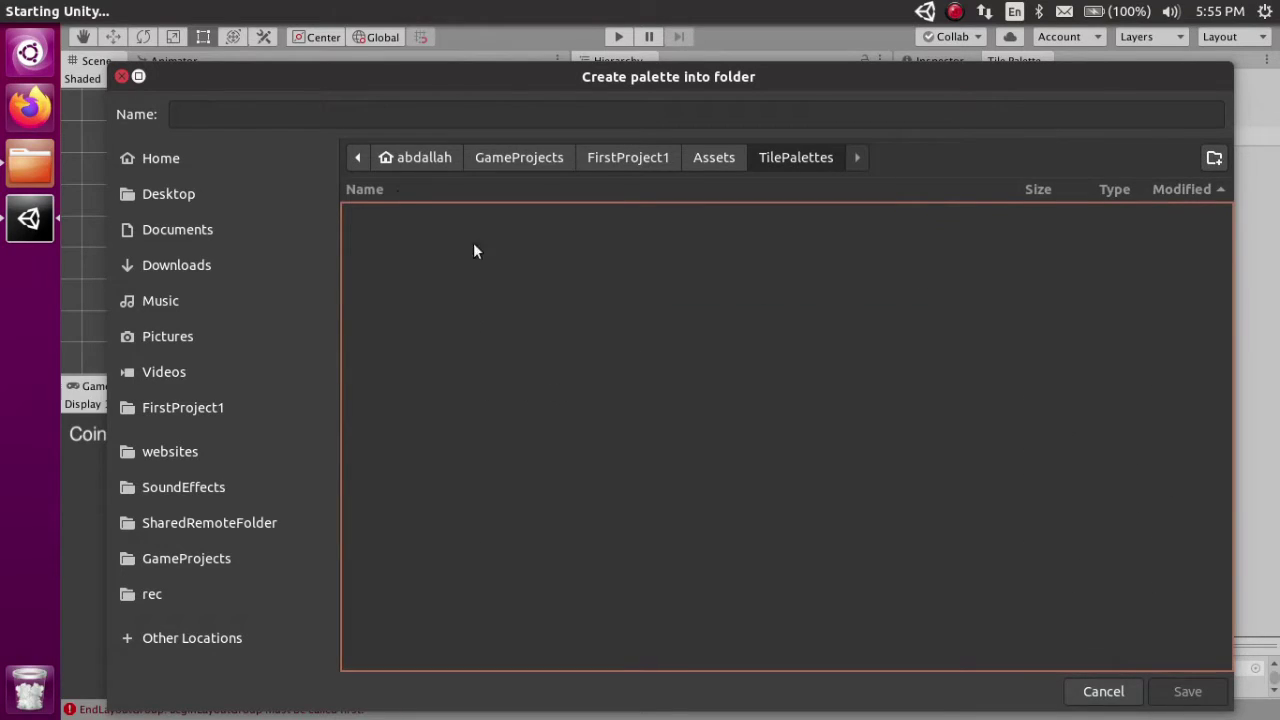
click(339, 113)
text(Gero)
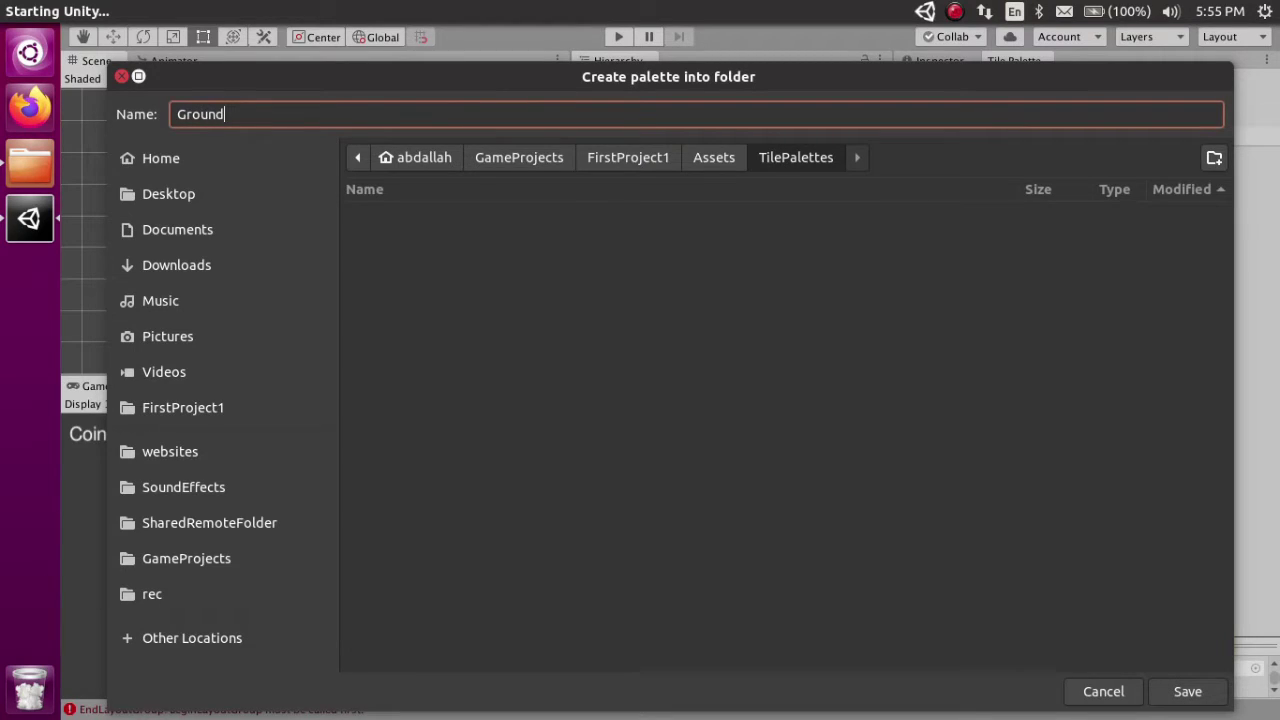
key(Return)
key(Return)
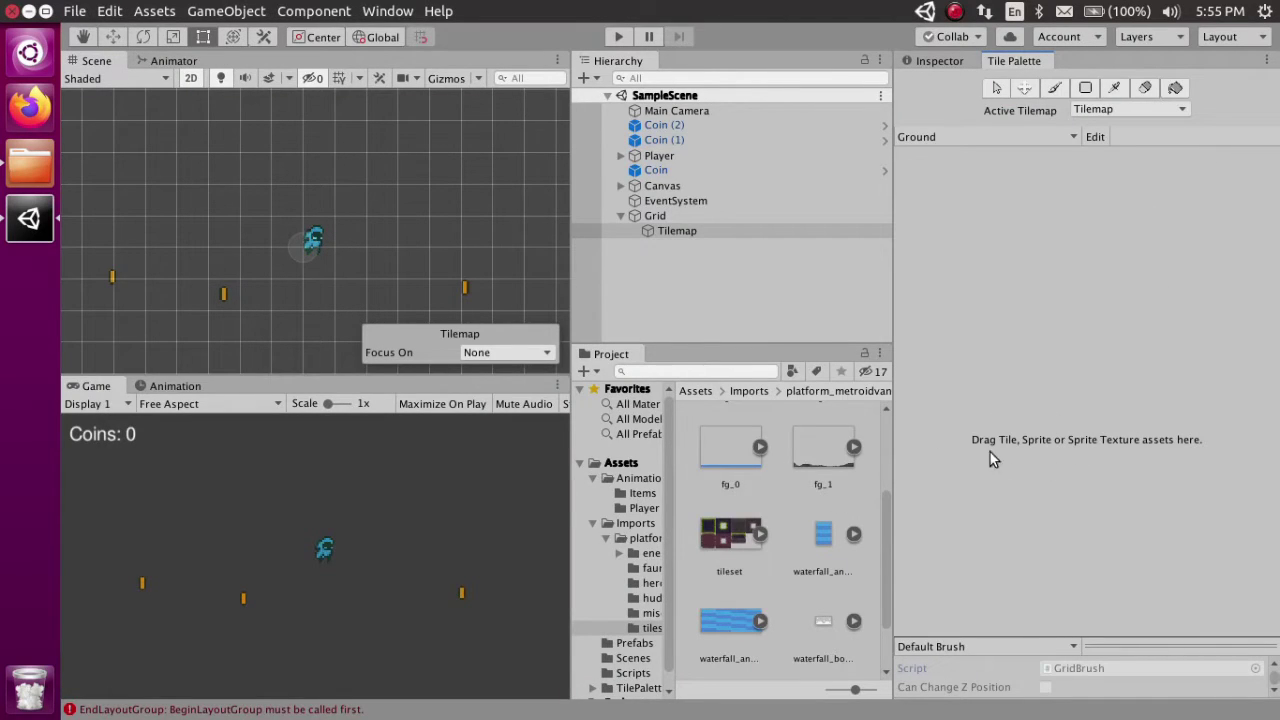
Drop the tileset sprites onto the Ground palette and create a Tiles folder under Assets.
drag(720, 547, 975, 278)
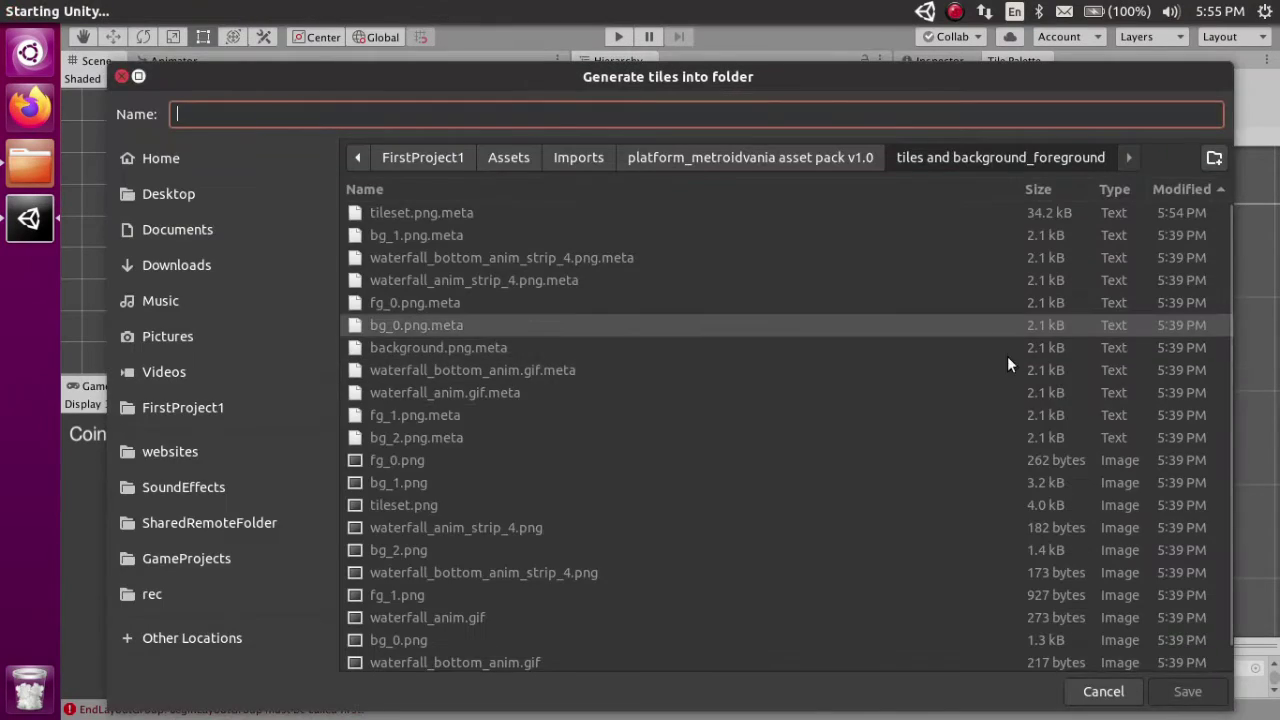
click(526, 157)
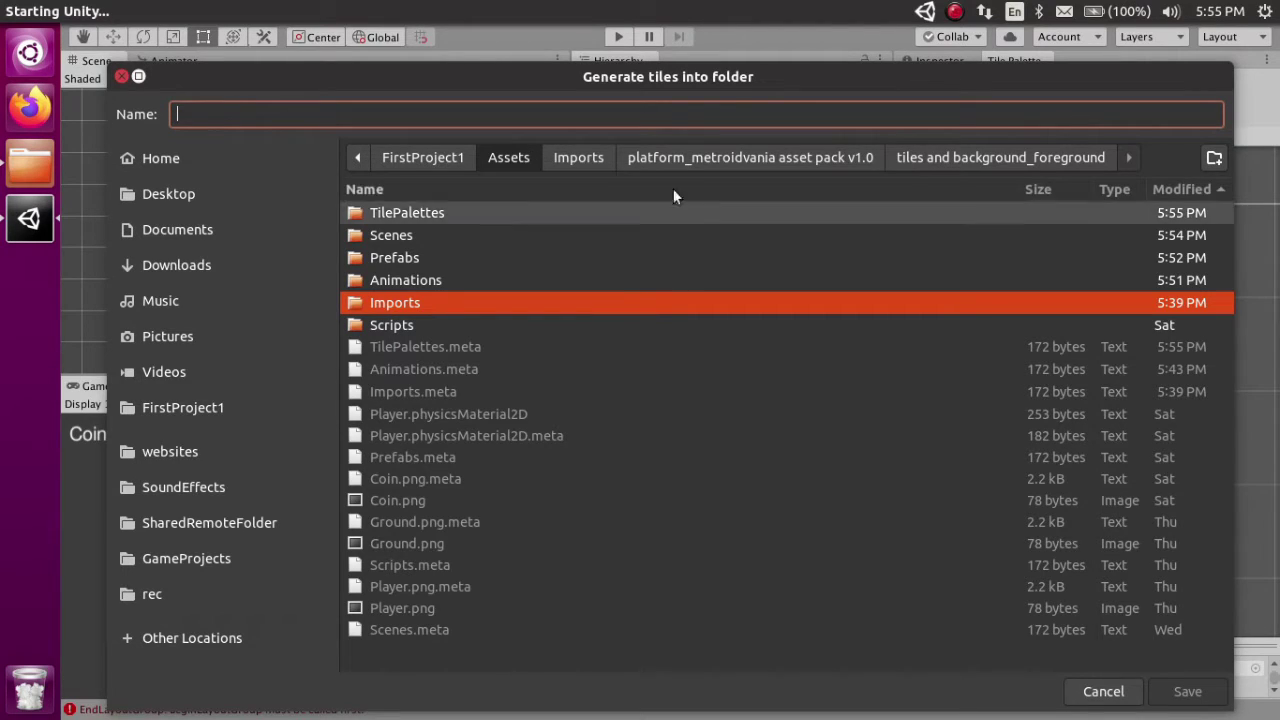
click(1212, 158)
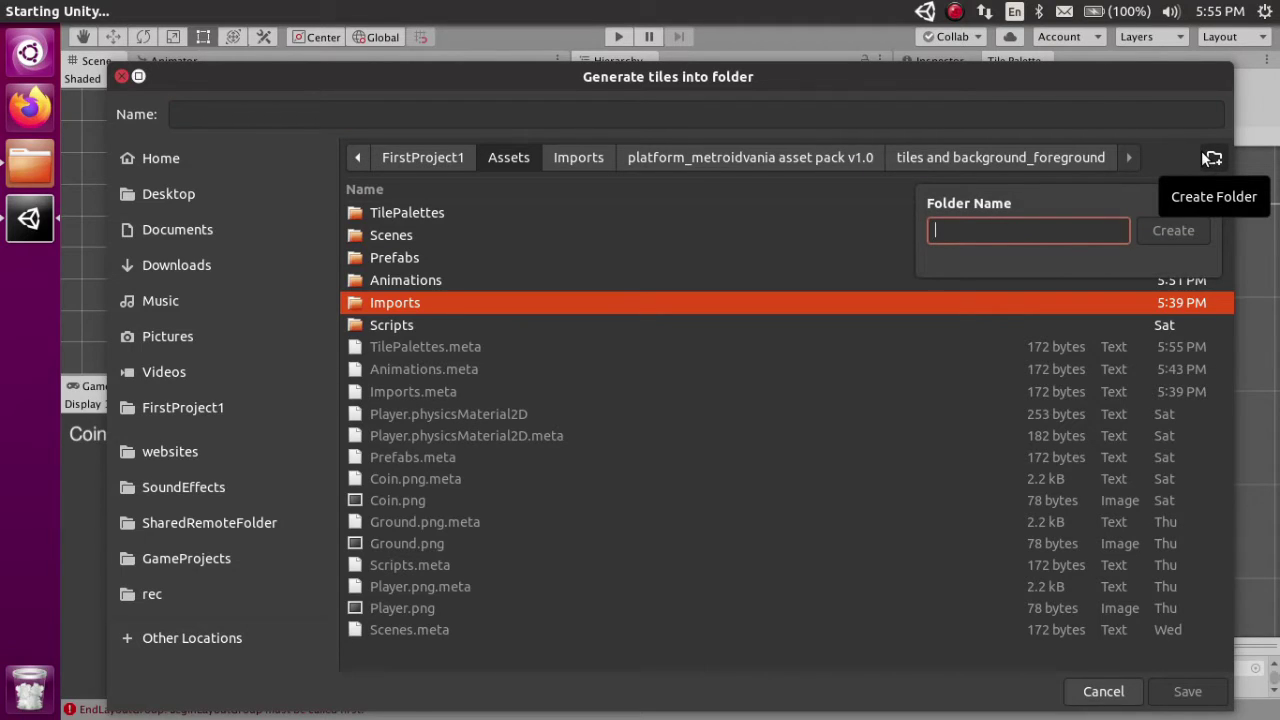
text(Ti)
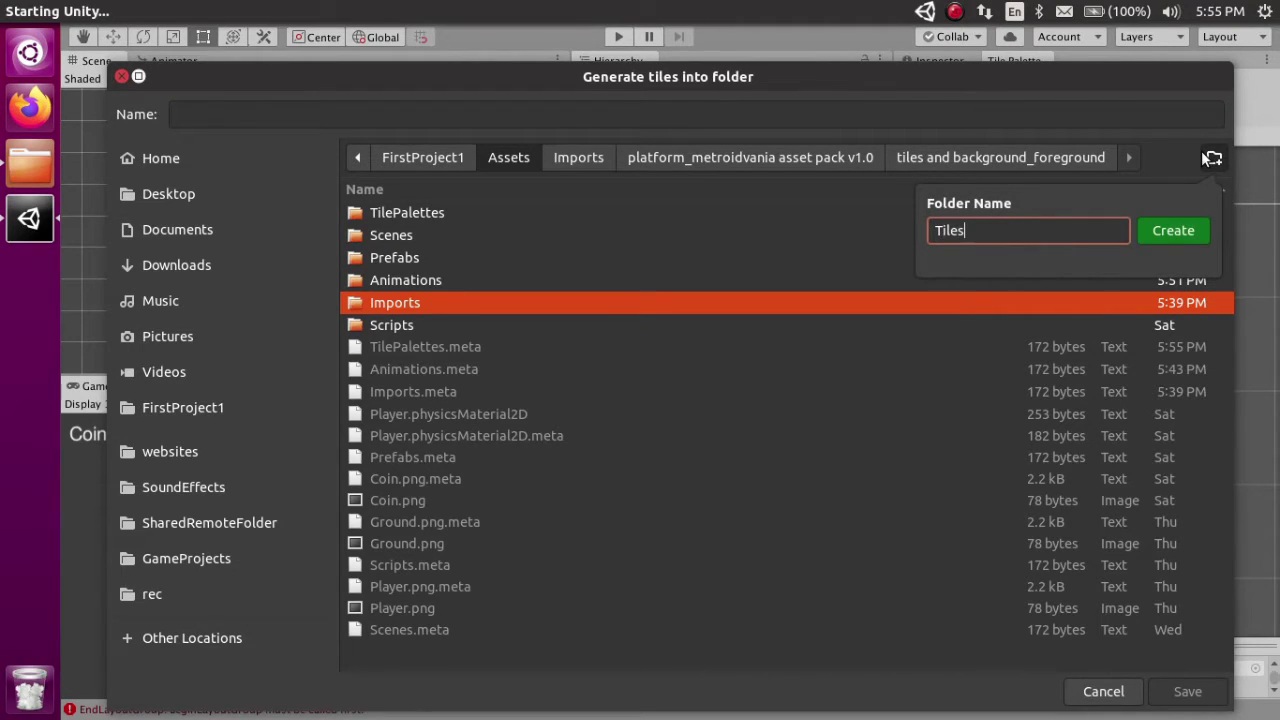
text(les)
key(Return)
Generate the 57 tile assets into Assets/Tiles/Ground.
click(1212, 158)
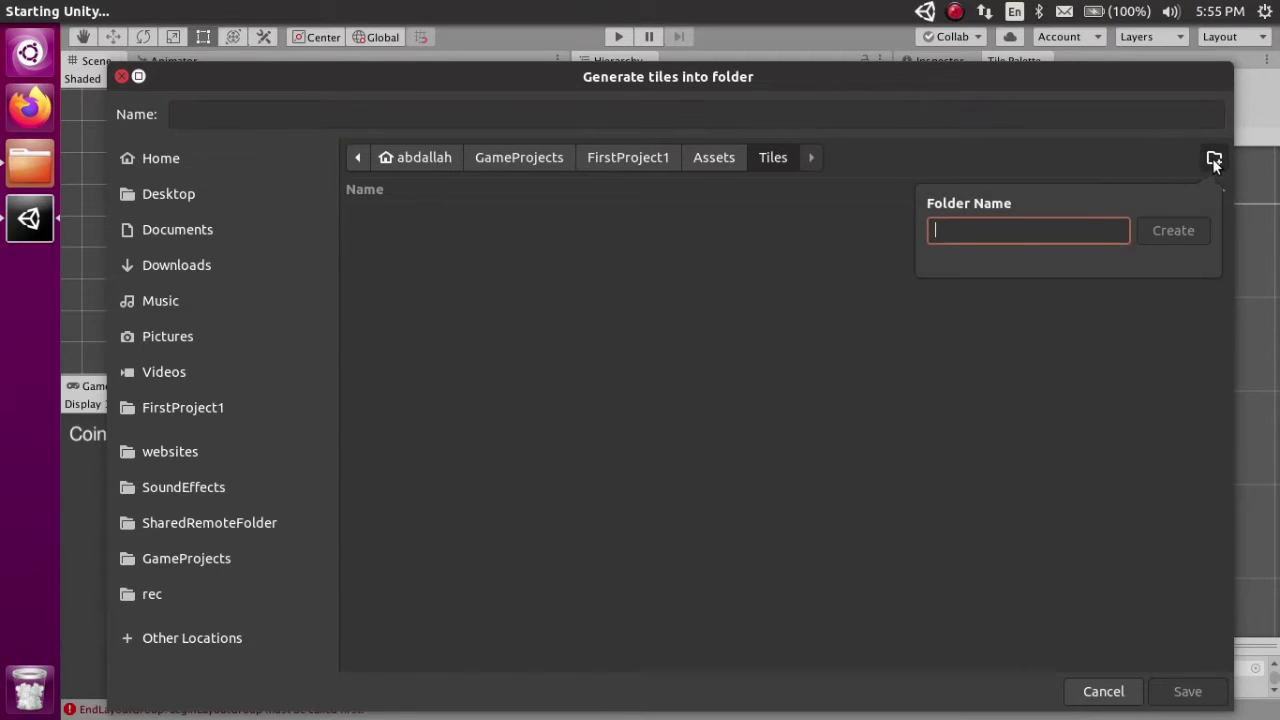
key(Escape)
text(Ground)
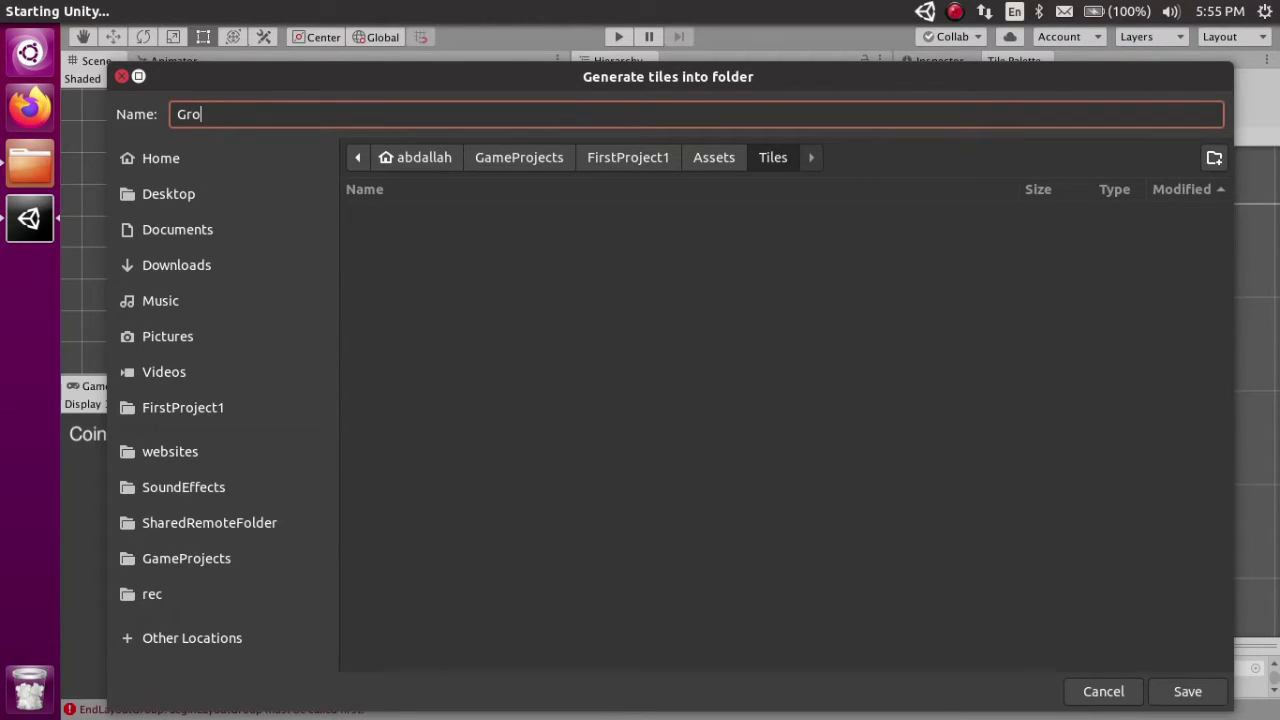
click(1211, 690)
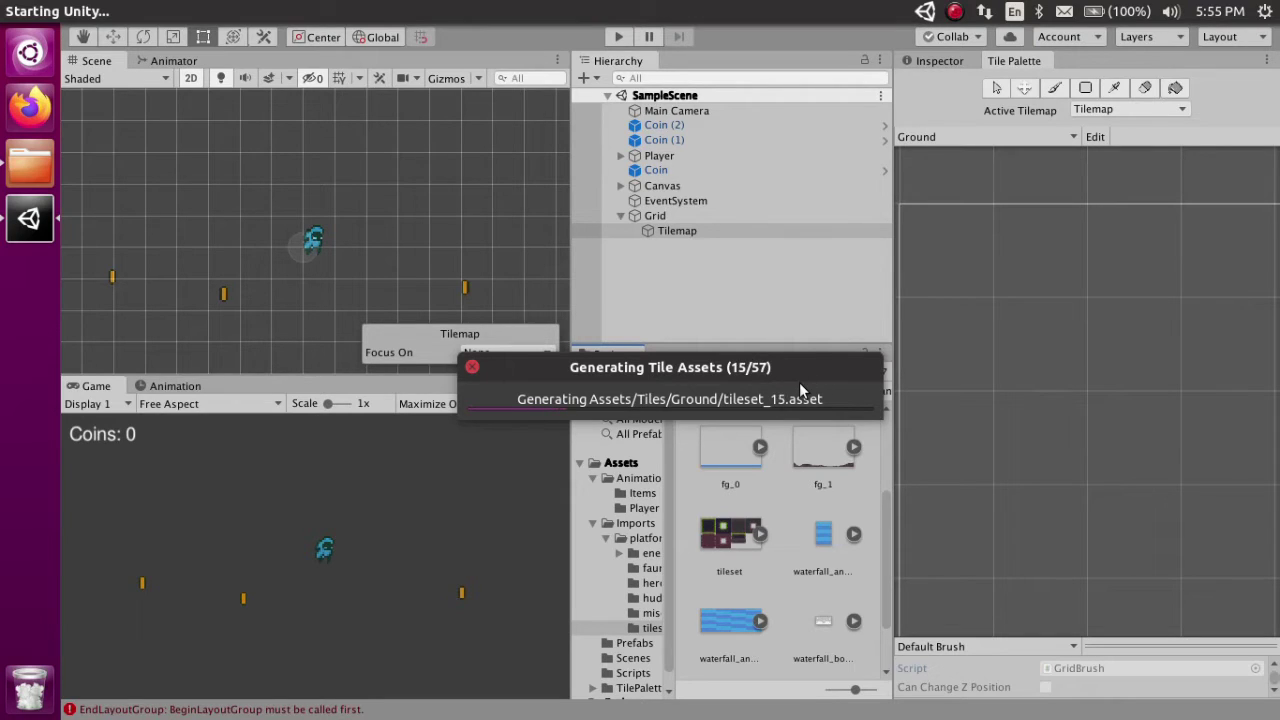
drag(800, 384, 792, 342)
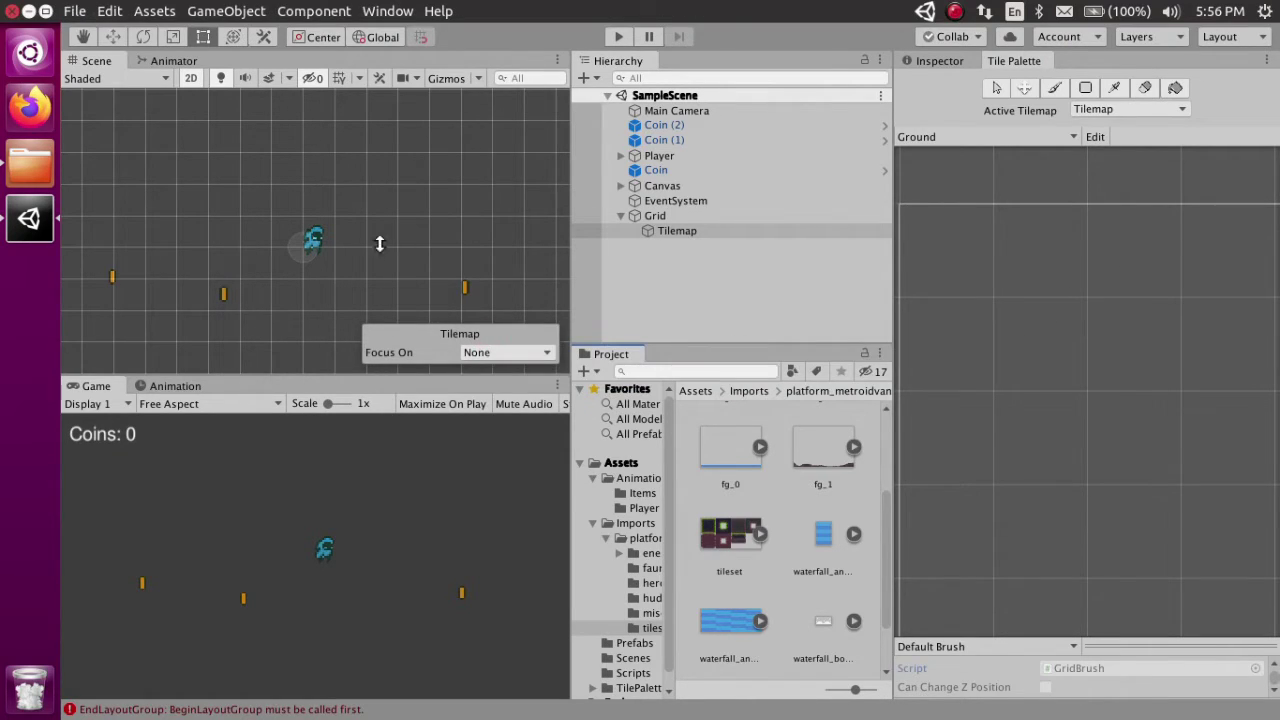
Box-fill a long row of grass-edged ground tiles as the floor.
scroll(921, 327, up, 2)
click(922, 320)
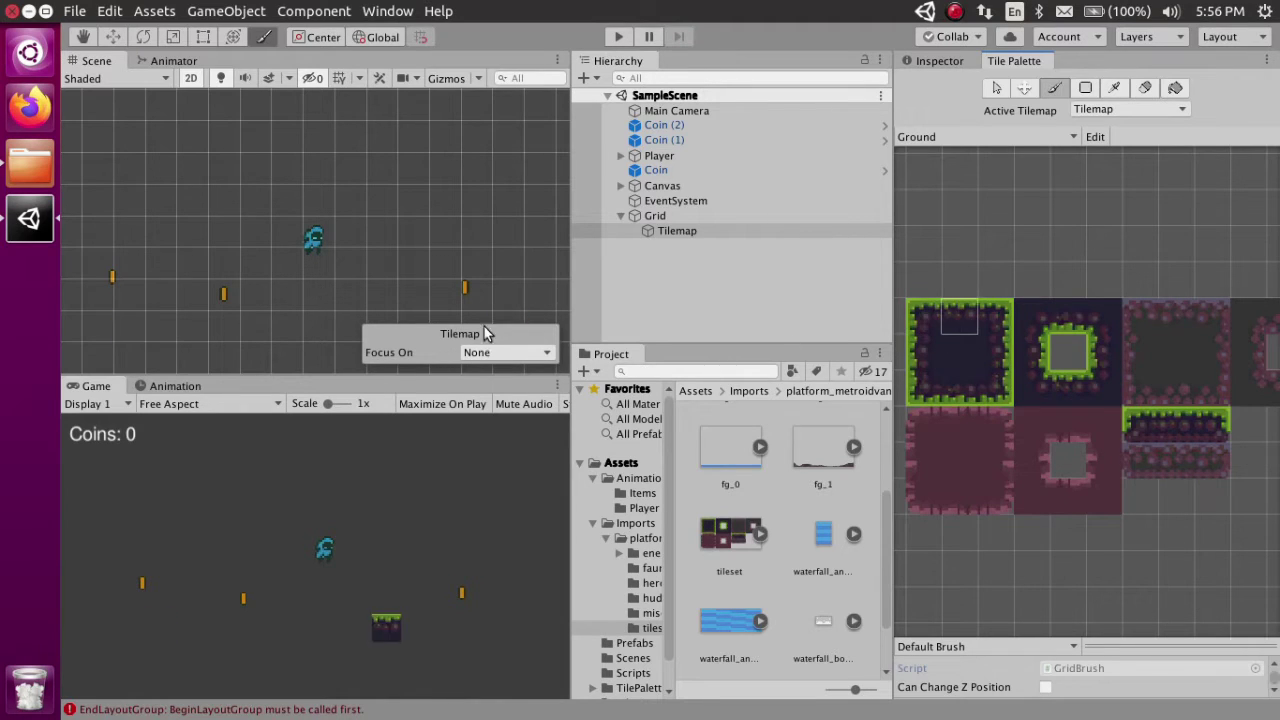
scroll(350, 264, down, 2)
mouse_move(348, 263)
middle_down()
mouse_move(371, 177)
mouse_move(388, 170)
mouse_move(362, 189)
middle_up()
click(1085, 89)
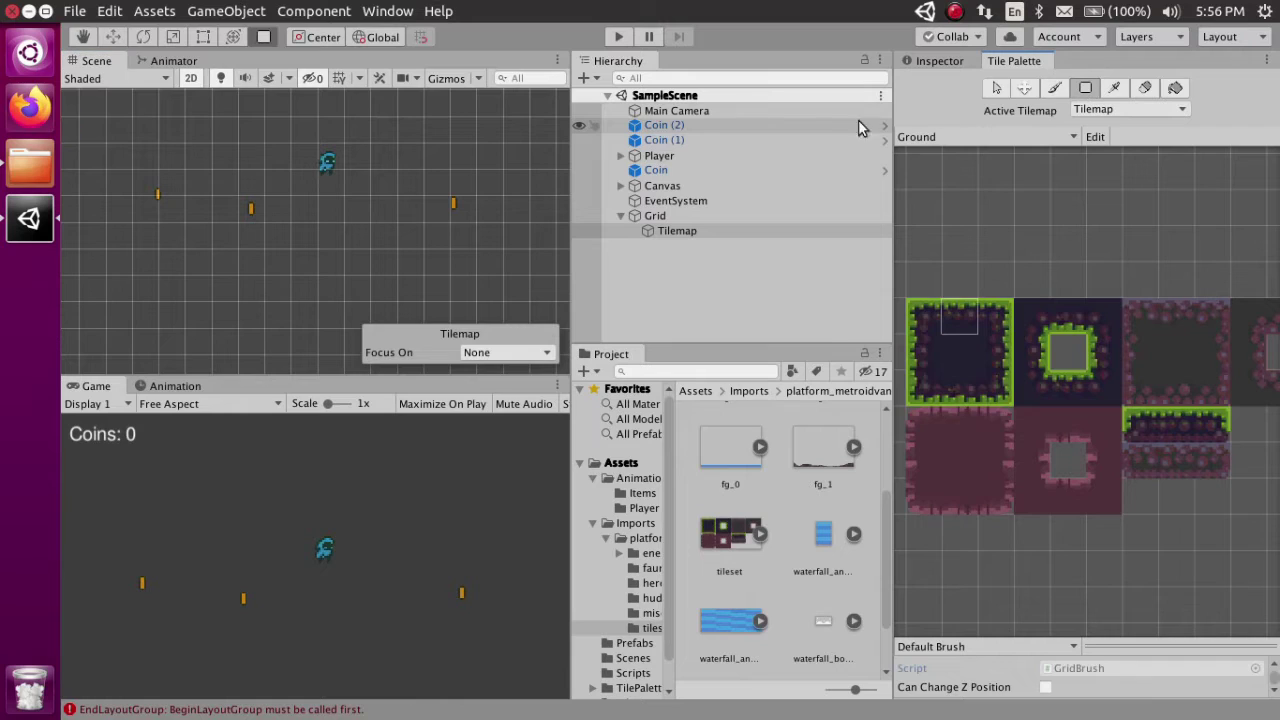
drag(181, 318, 483, 317)
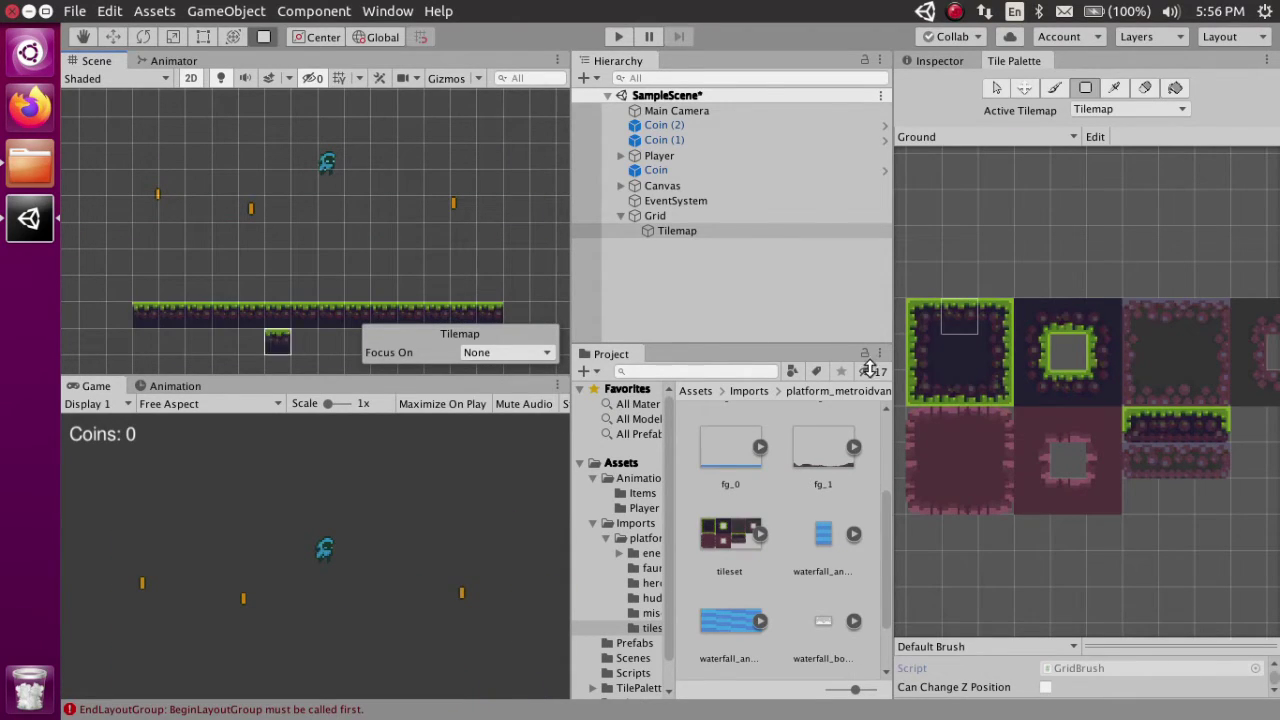
Fill a tall wall at the floor's right end and a grassy floor row leftward from it.
middle_drag(548, 289, 441, 257)
scroll(458, 266, down, 1)
drag(437, 257, 433, 123)
click(955, 316)
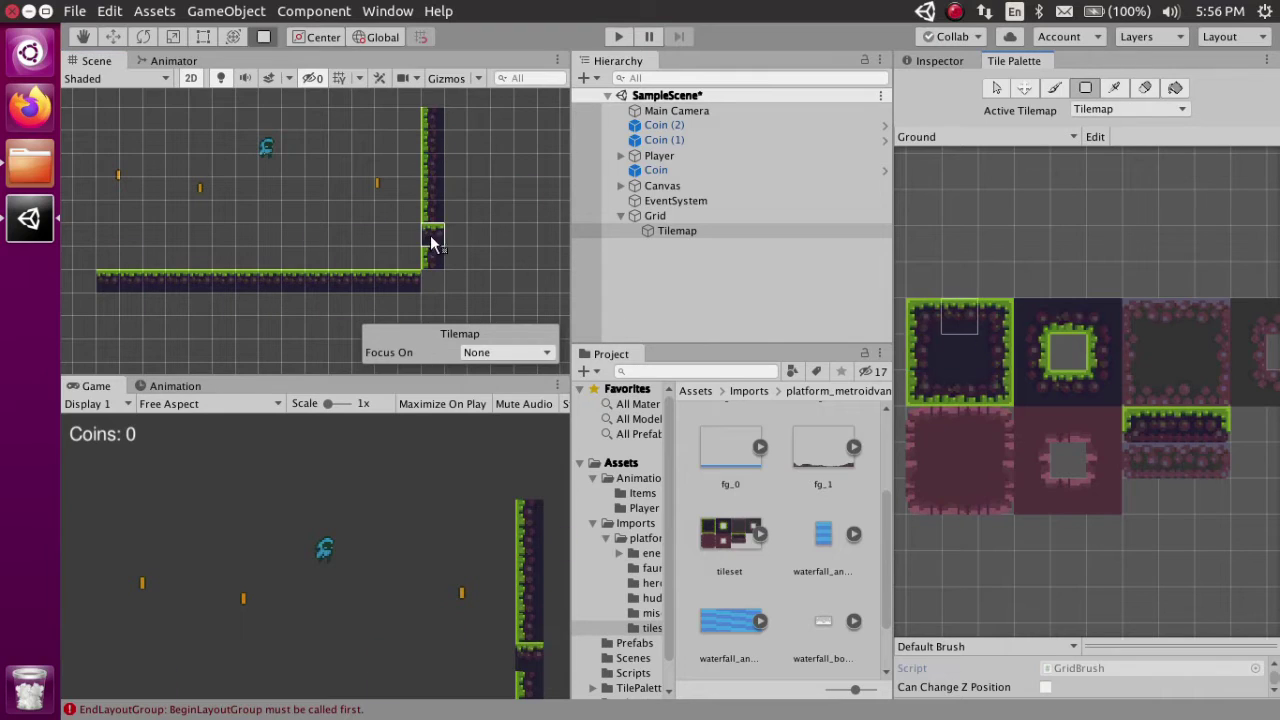
click(408, 260)
drag(391, 260, 106, 262)
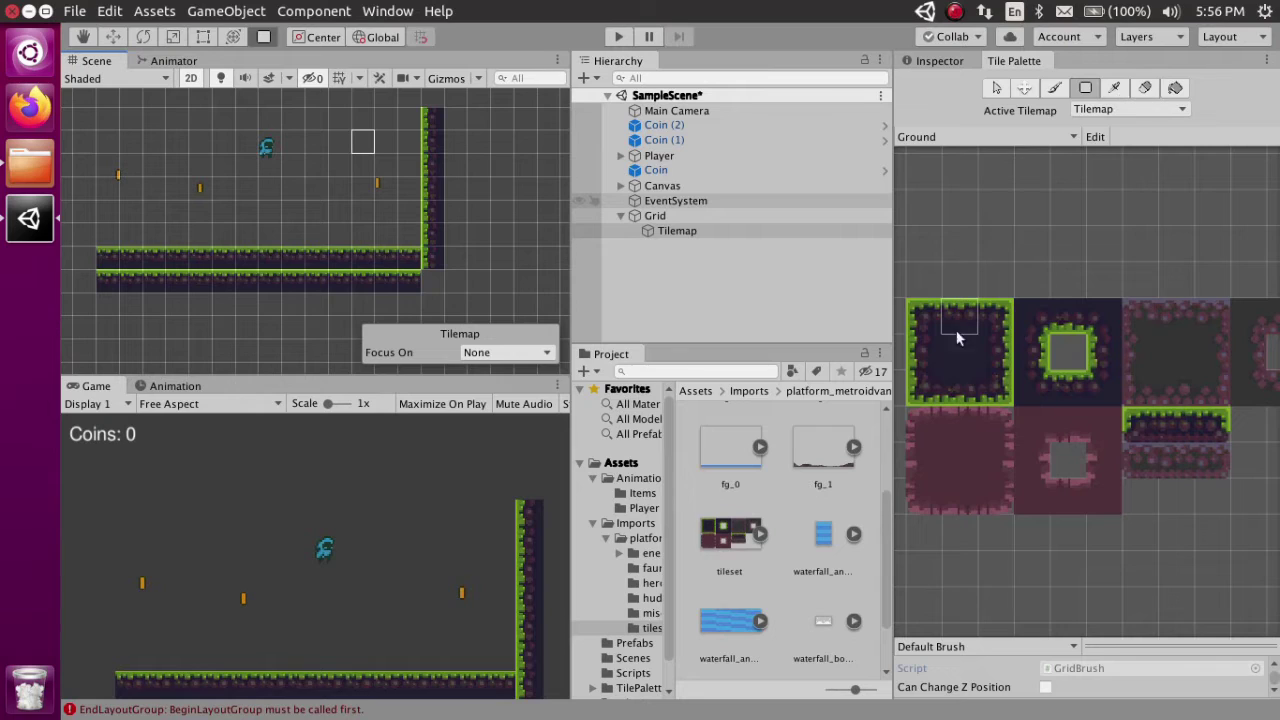
Fill plain dark tiles beneath the floor and in a block beyond the wall.
click(945, 365)
drag(101, 273, 407, 331)
middle_drag(478, 217, 376, 180)
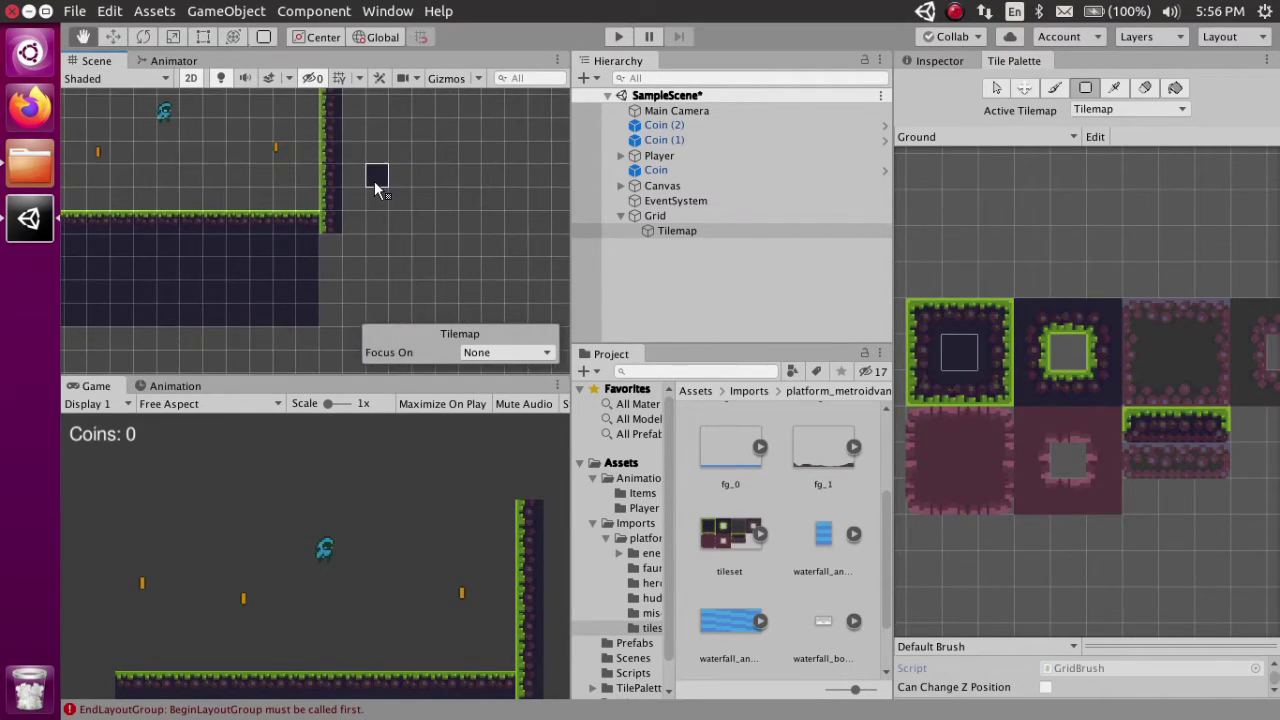
drag(333, 234, 435, 309)
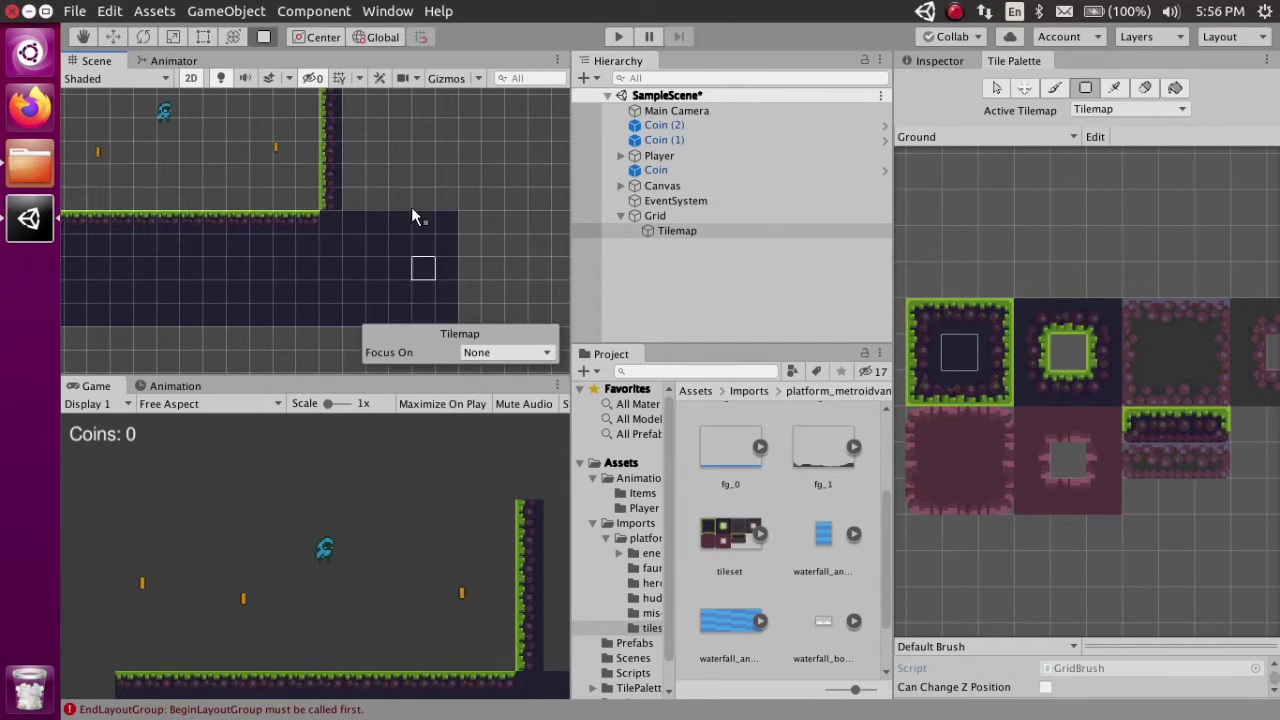
middle_drag(411, 207, 402, 264)
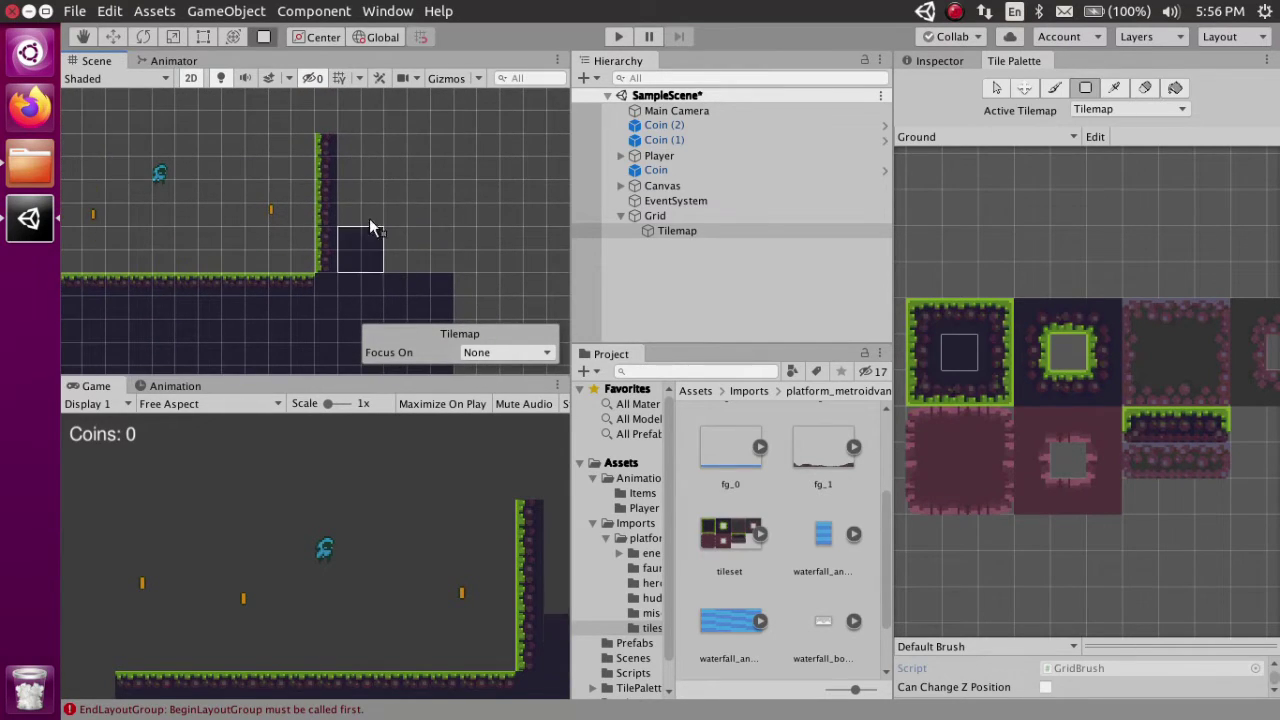
drag(346, 263, 489, 118)
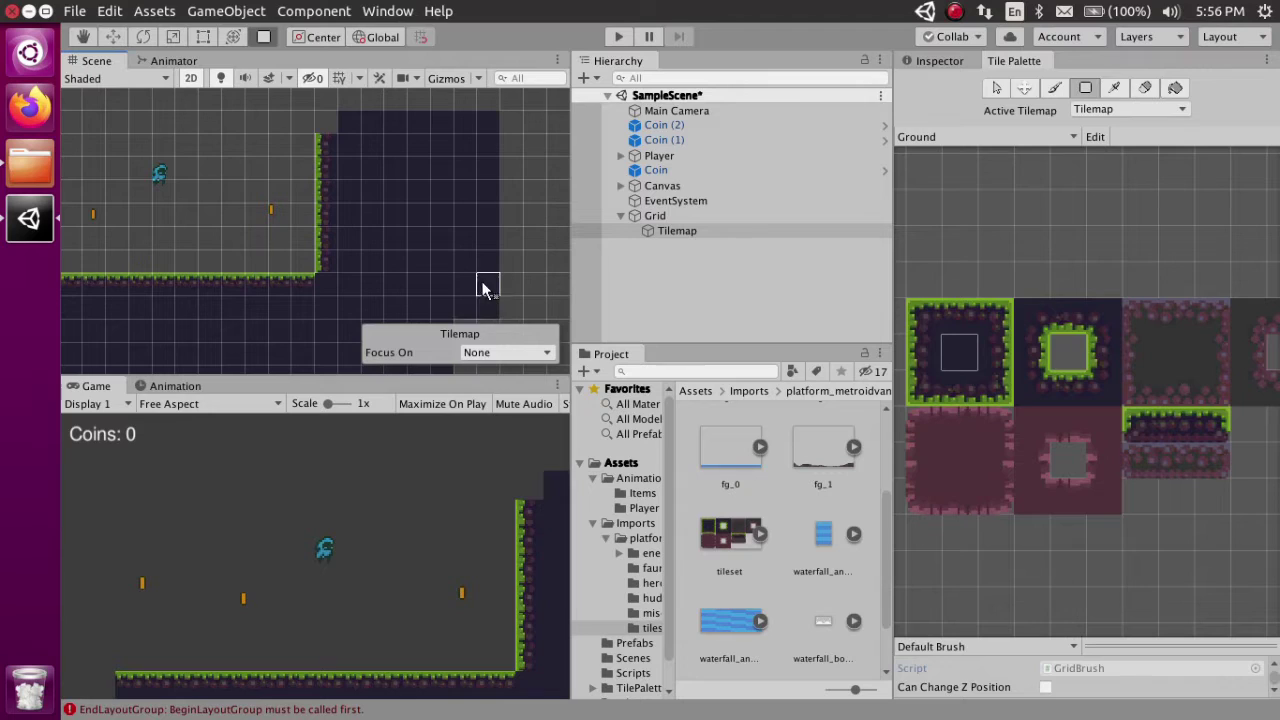
middle_drag(482, 289, 455, 212)
drag(463, 290, 463, 290)
middle_drag(364, 207, 463, 287)
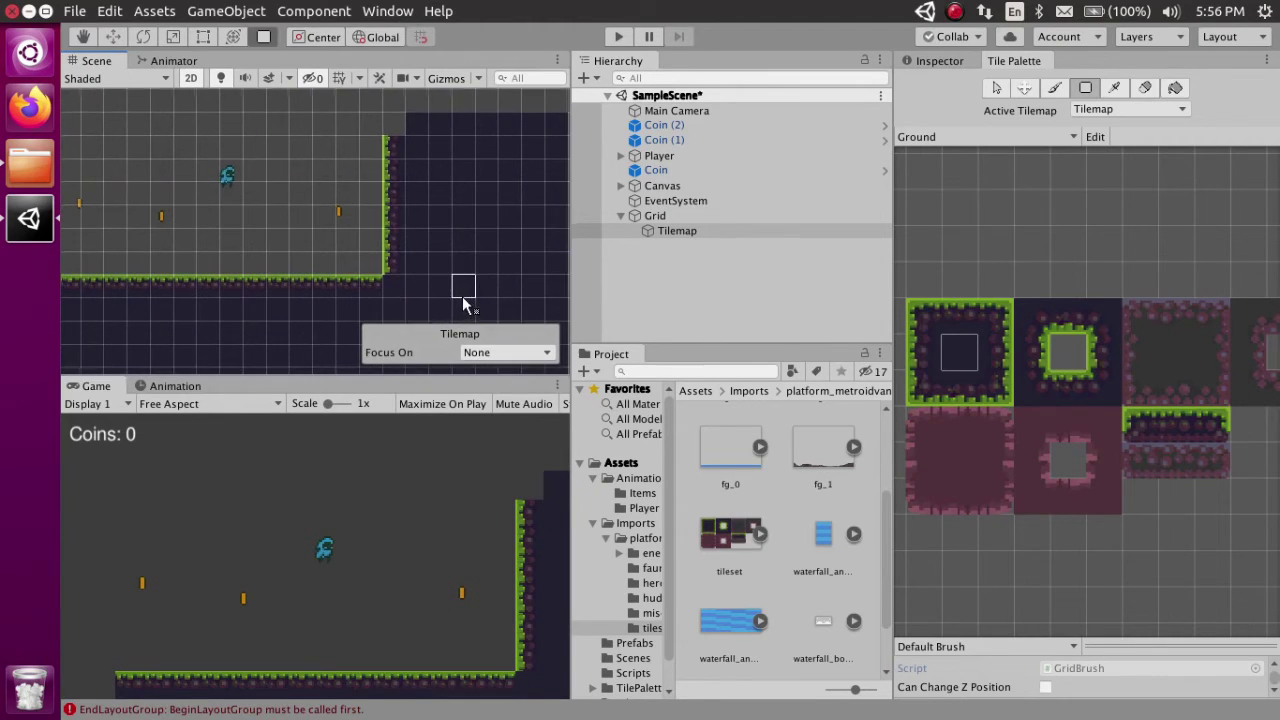
middle_drag(488, 200, 397, 229)
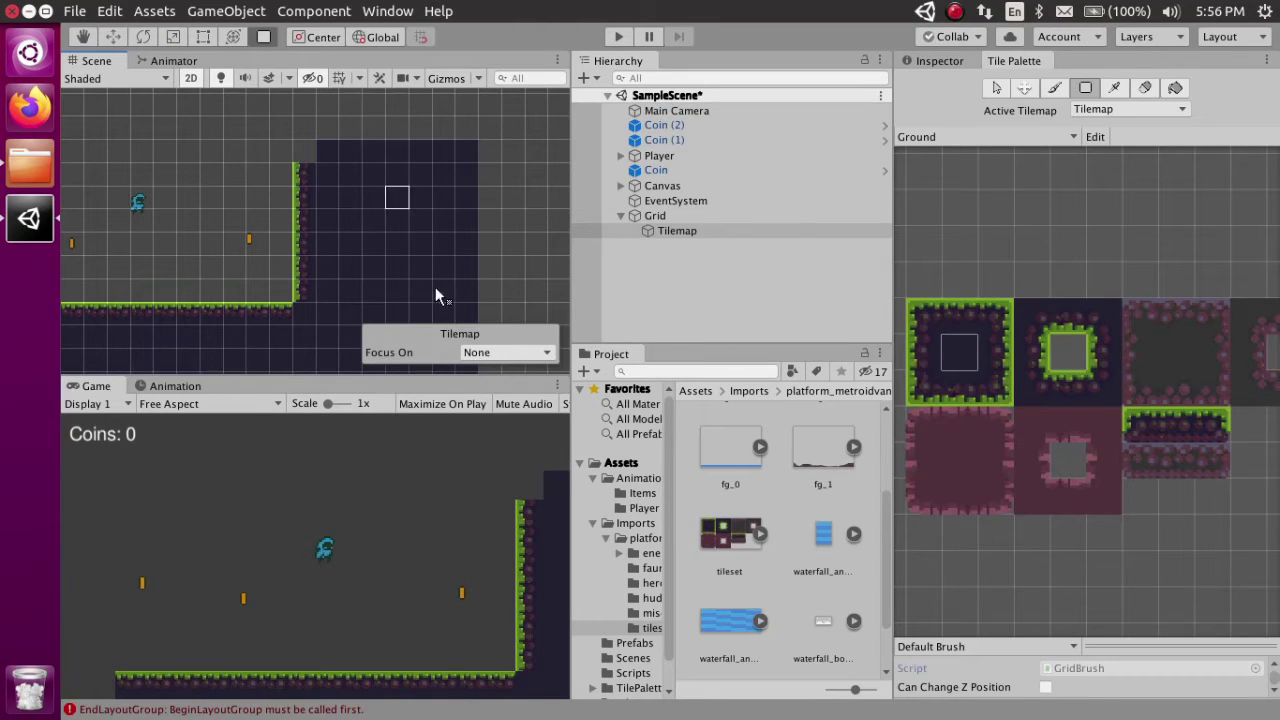
middle_drag(408, 209, 461, 285)
middle_drag(371, 184, 408, 125)
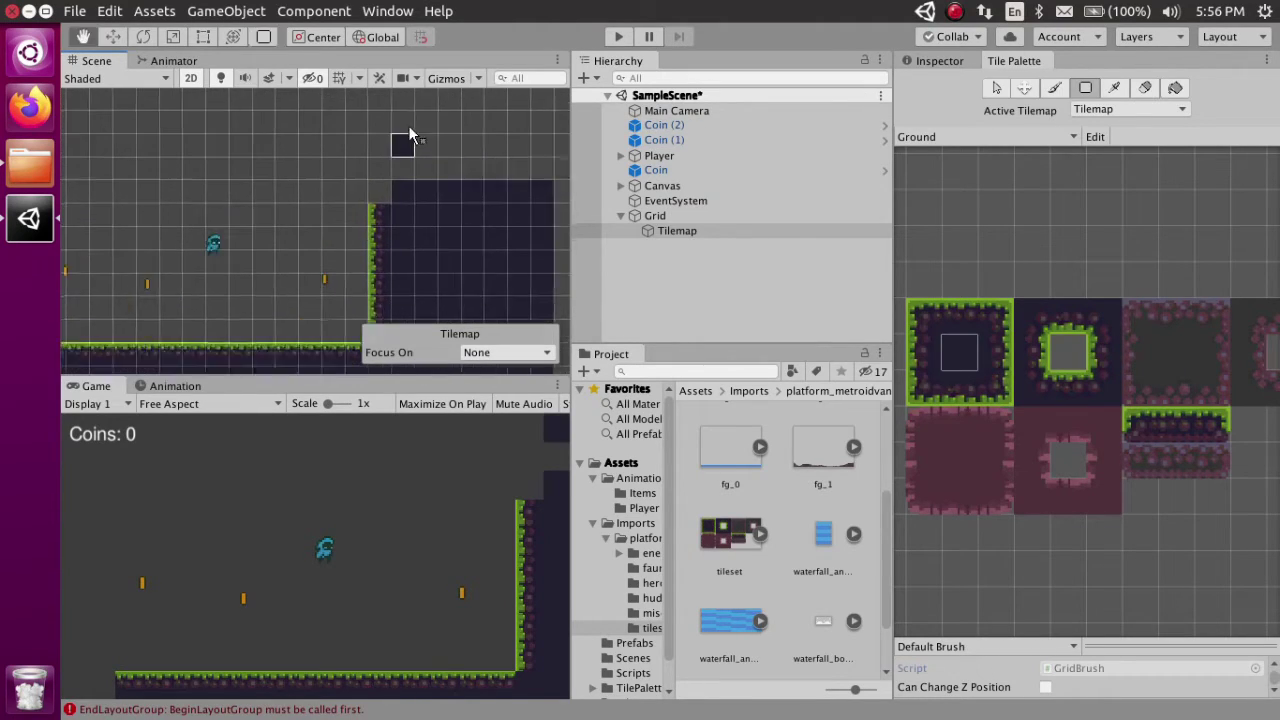
Raise the wall by one grassy edge tile and fill the dark area above and beside it.
click(941, 363)
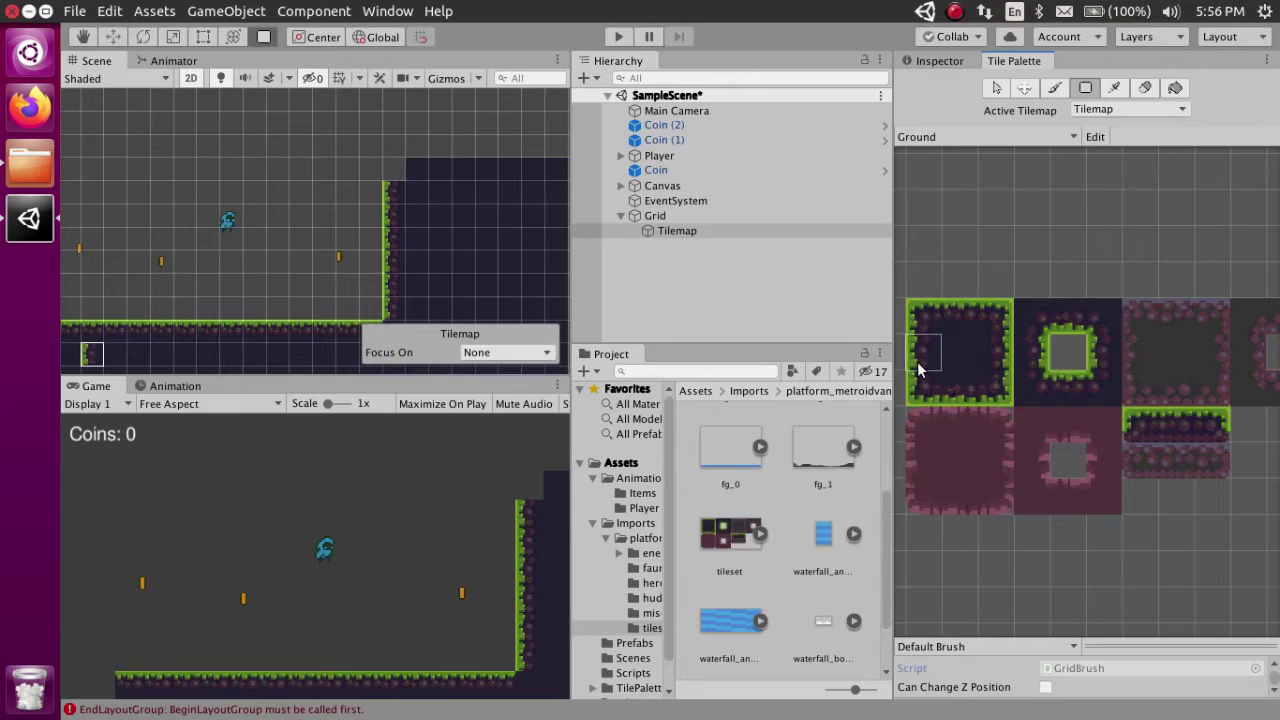
click(390, 178)
click(396, 152)
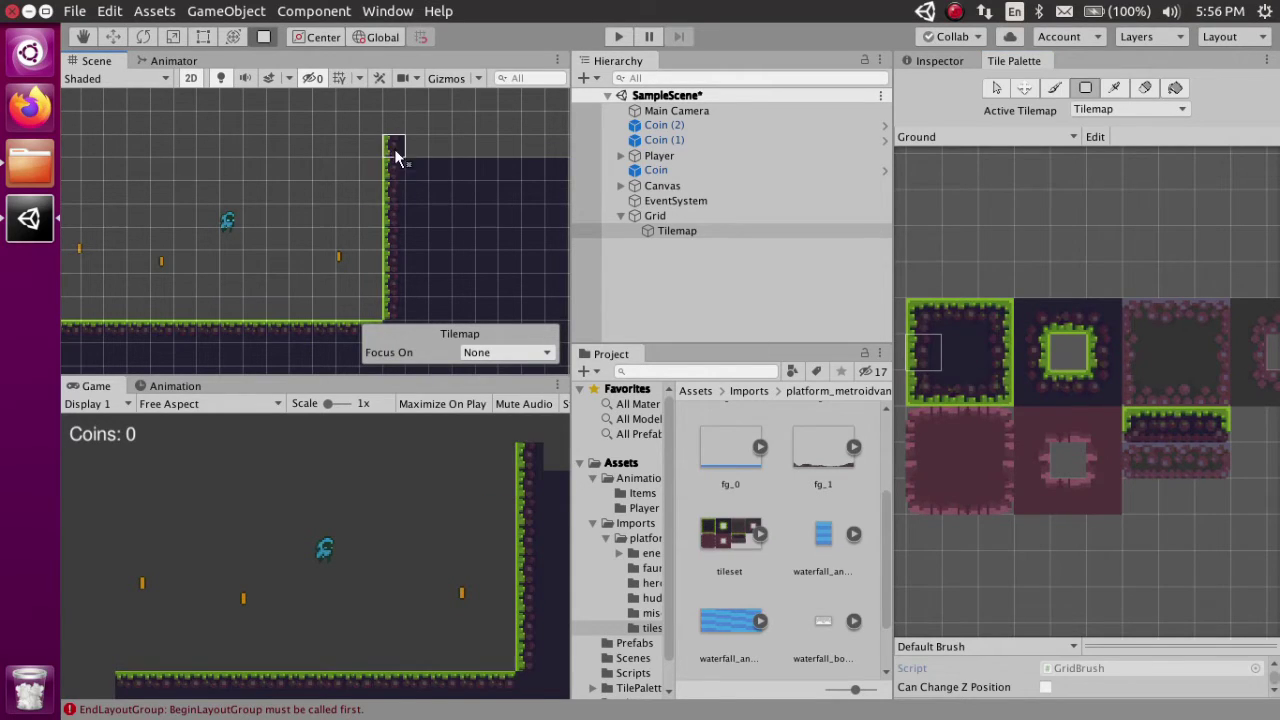
mouse_move(480, 175)
middle_down()
mouse_move(400, 166)
mouse_move(374, 182)
middle_up()
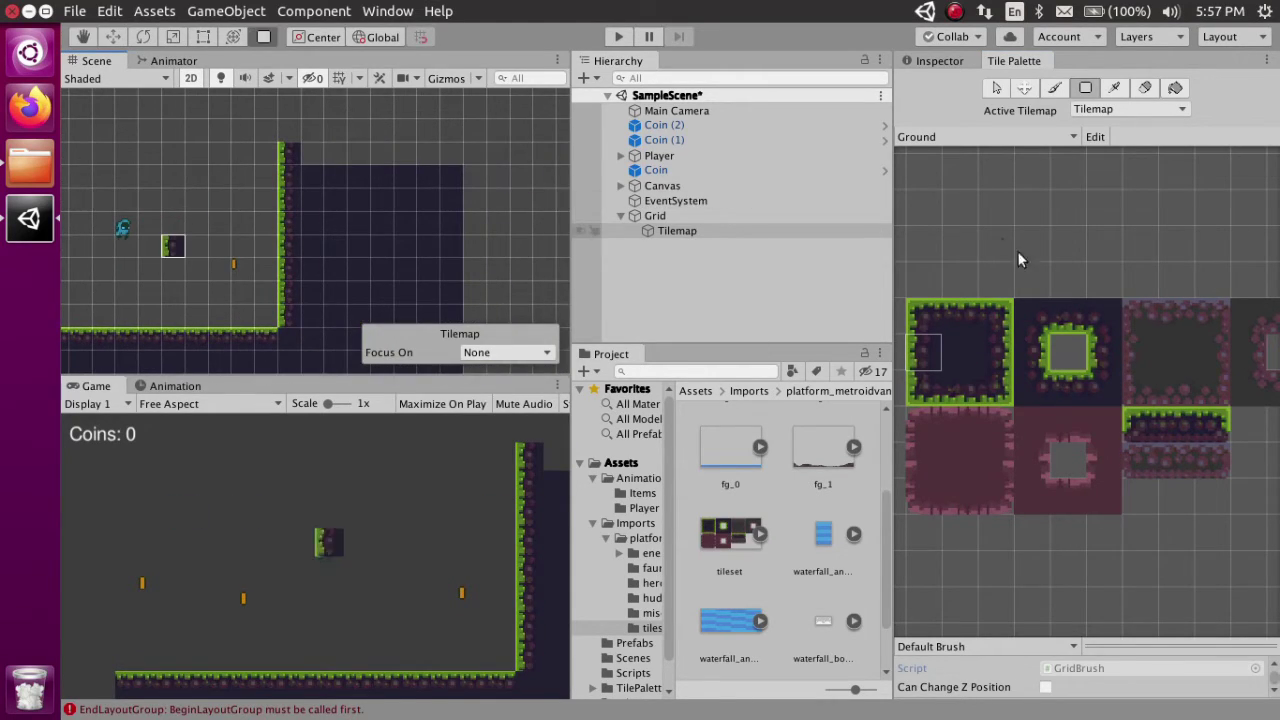
click(955, 341)
drag(308, 153, 460, 162)
middle_drag(474, 223, 594, 217)
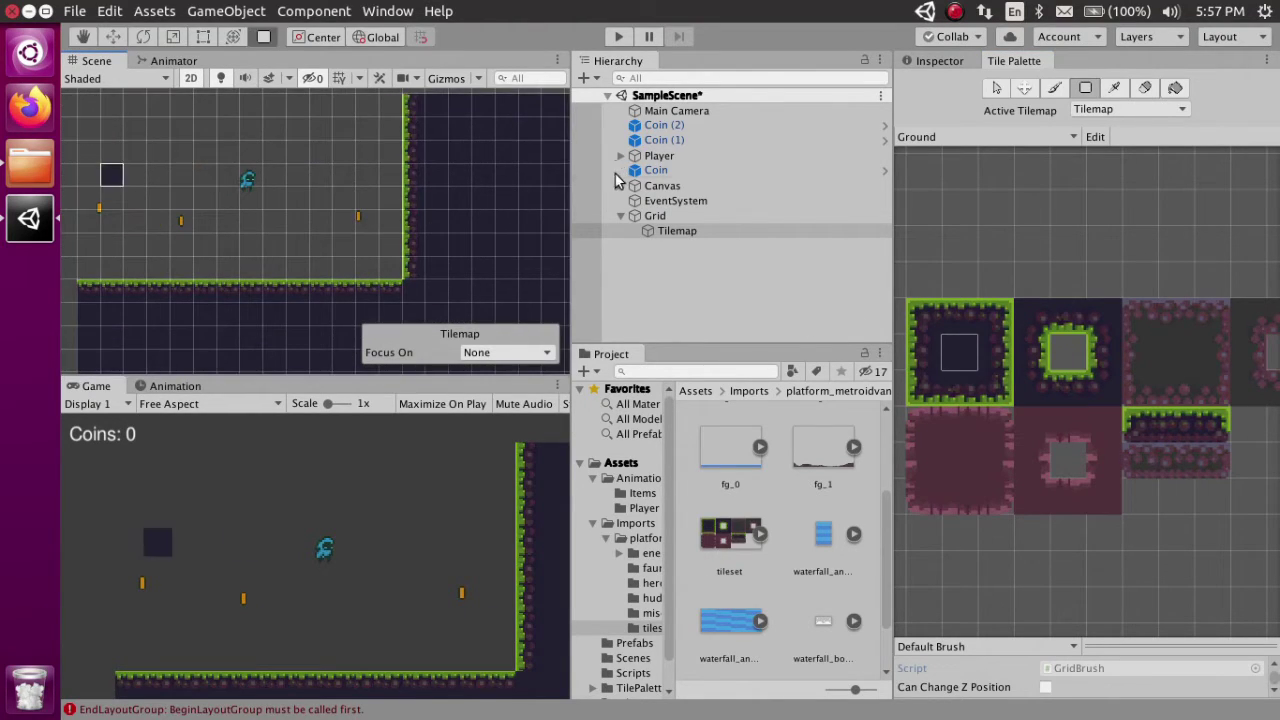
middle_drag(446, 226, 478, 214)
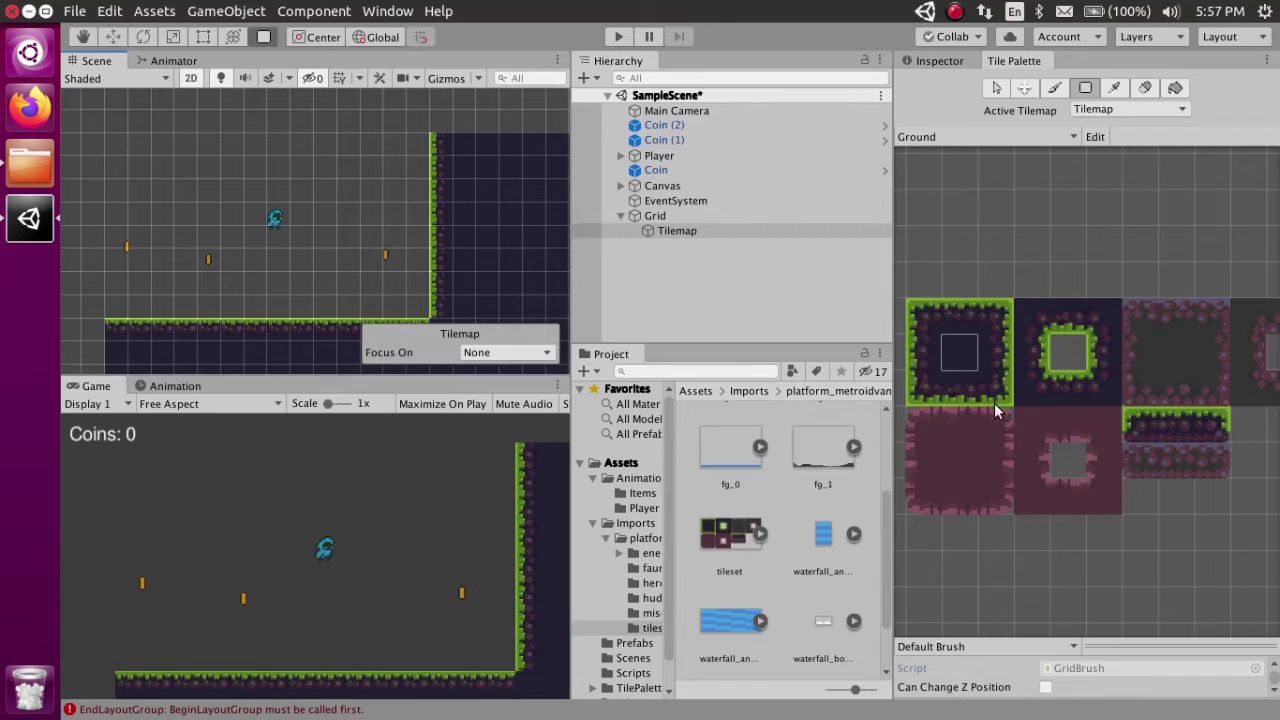
drag(1154, 425, 1194, 426)
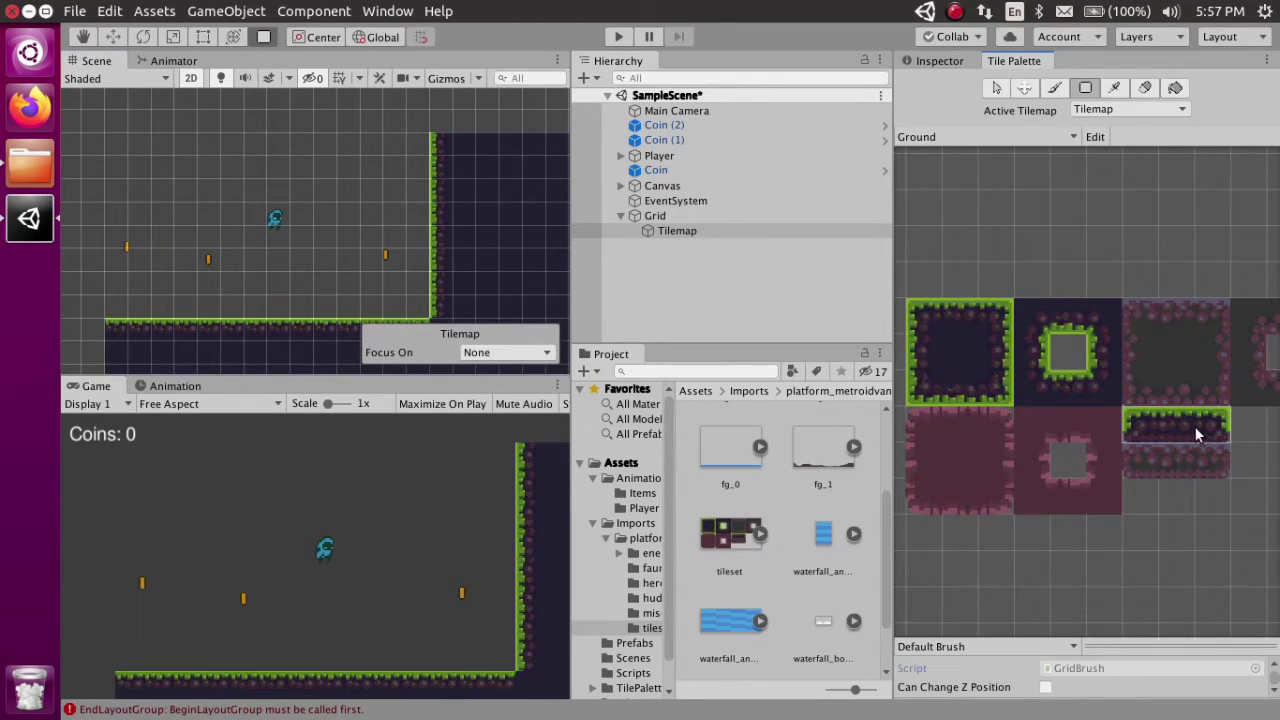
click(1054, 88)
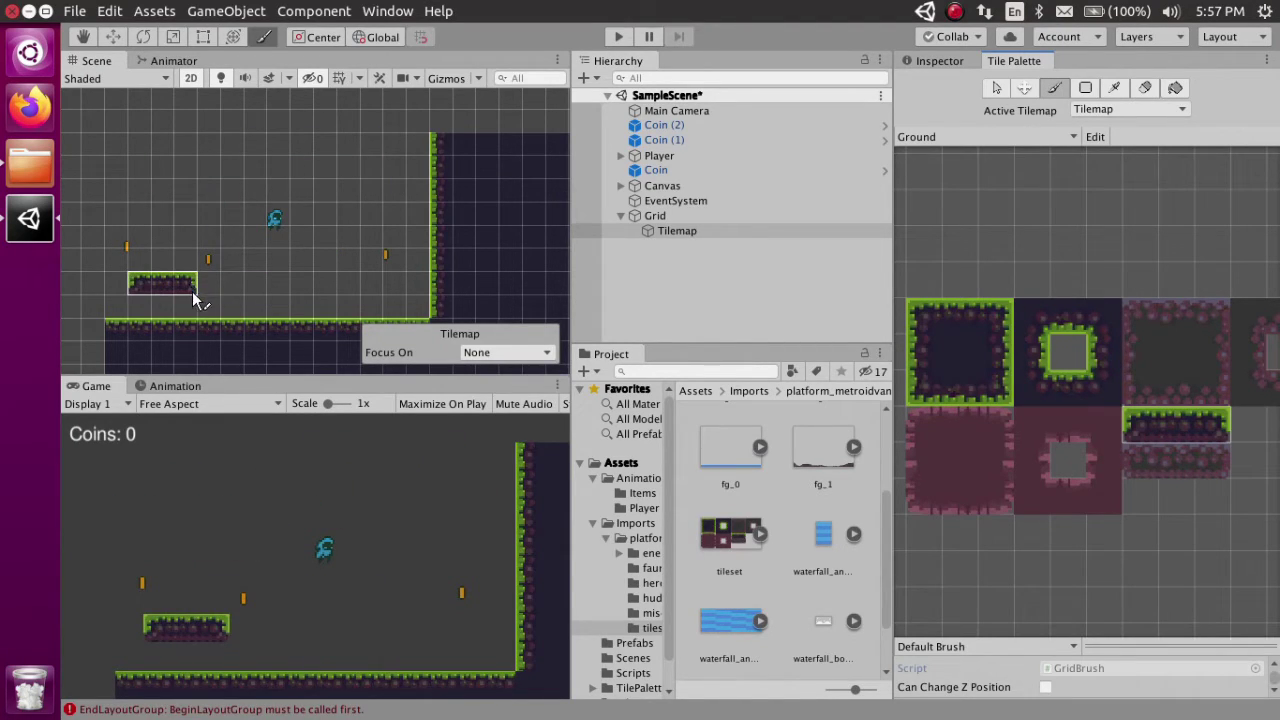
Place a grass platform tile above the floor, then pick the gray centre tile from the palette.
click(192, 288)
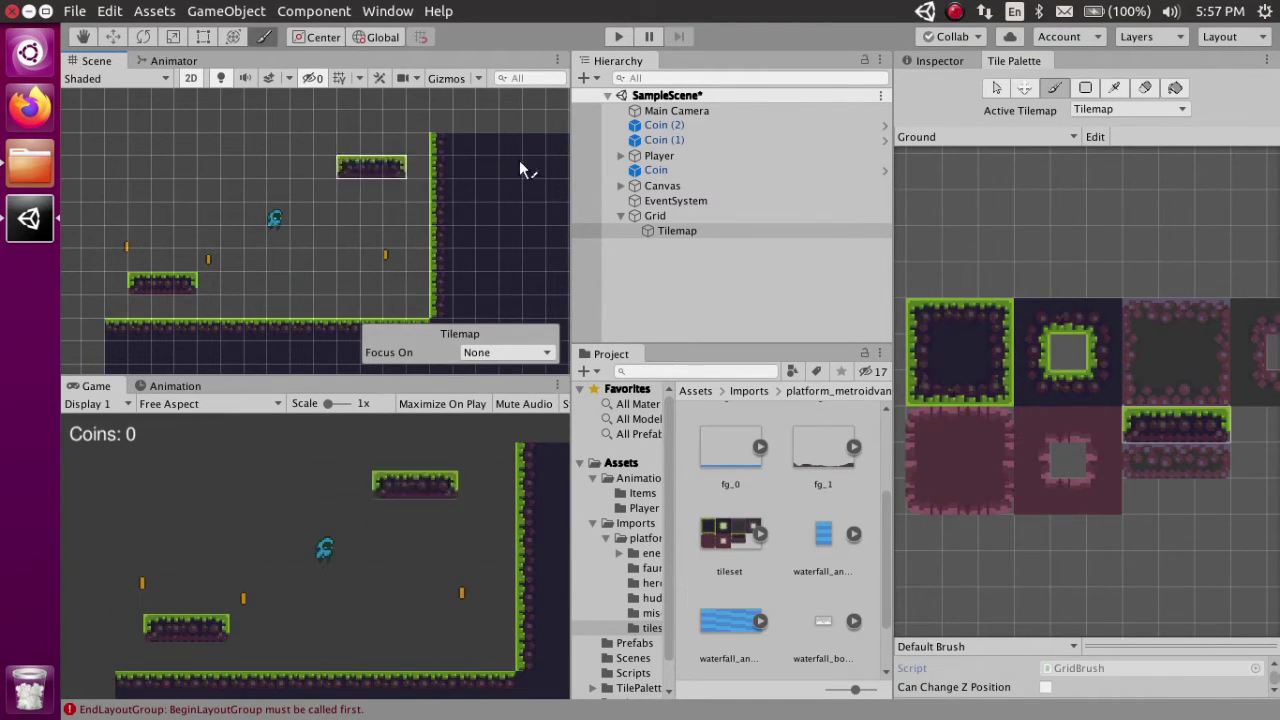
click(1048, 459)
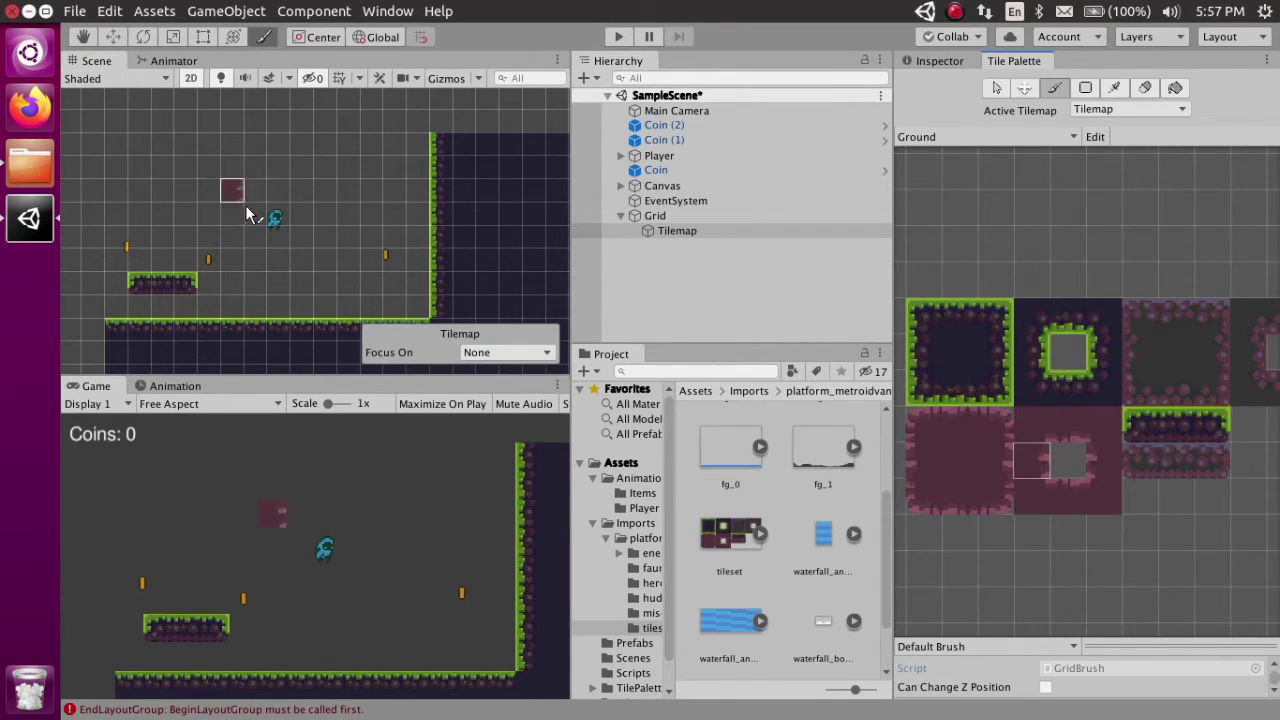
key(i)
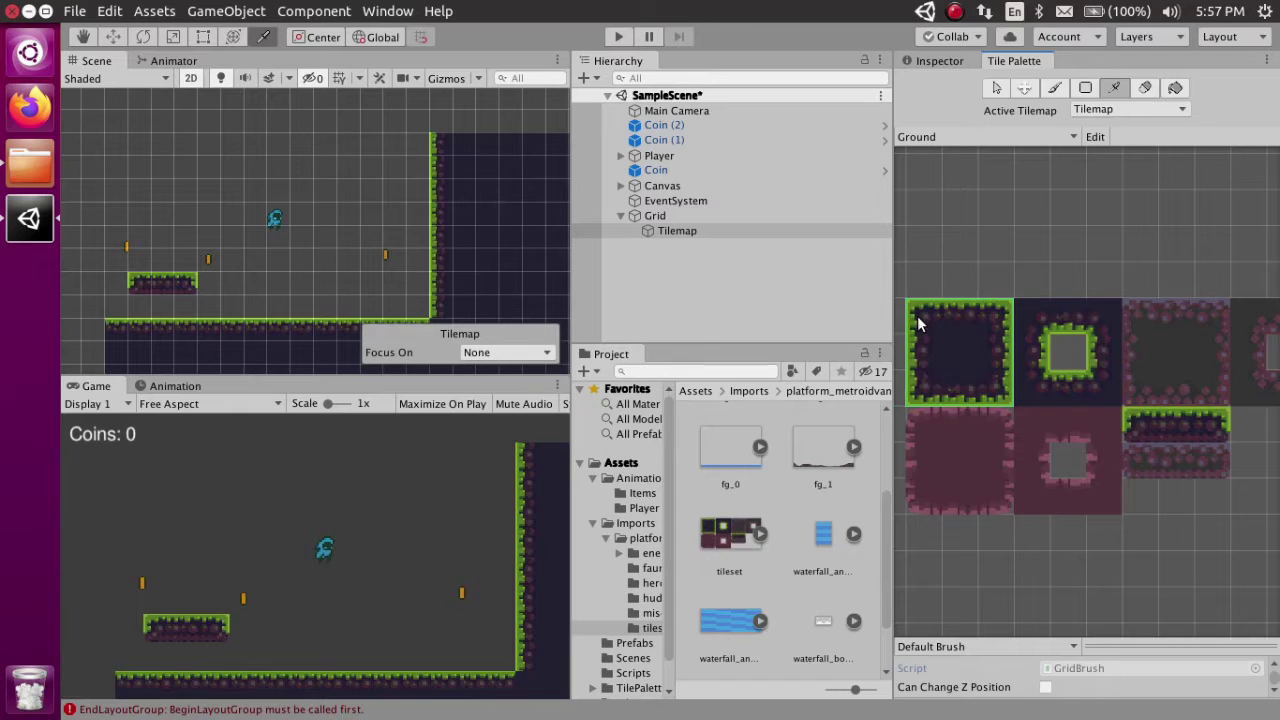
click(917, 315)
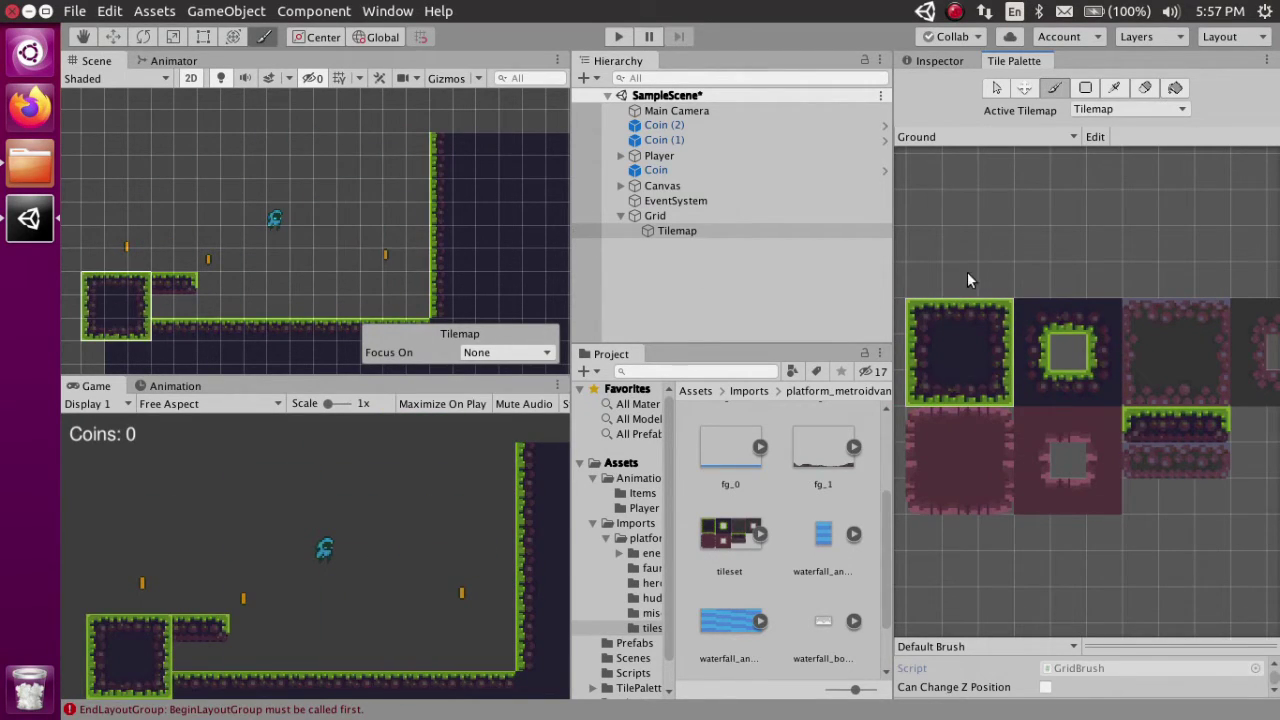
click(1062, 358)
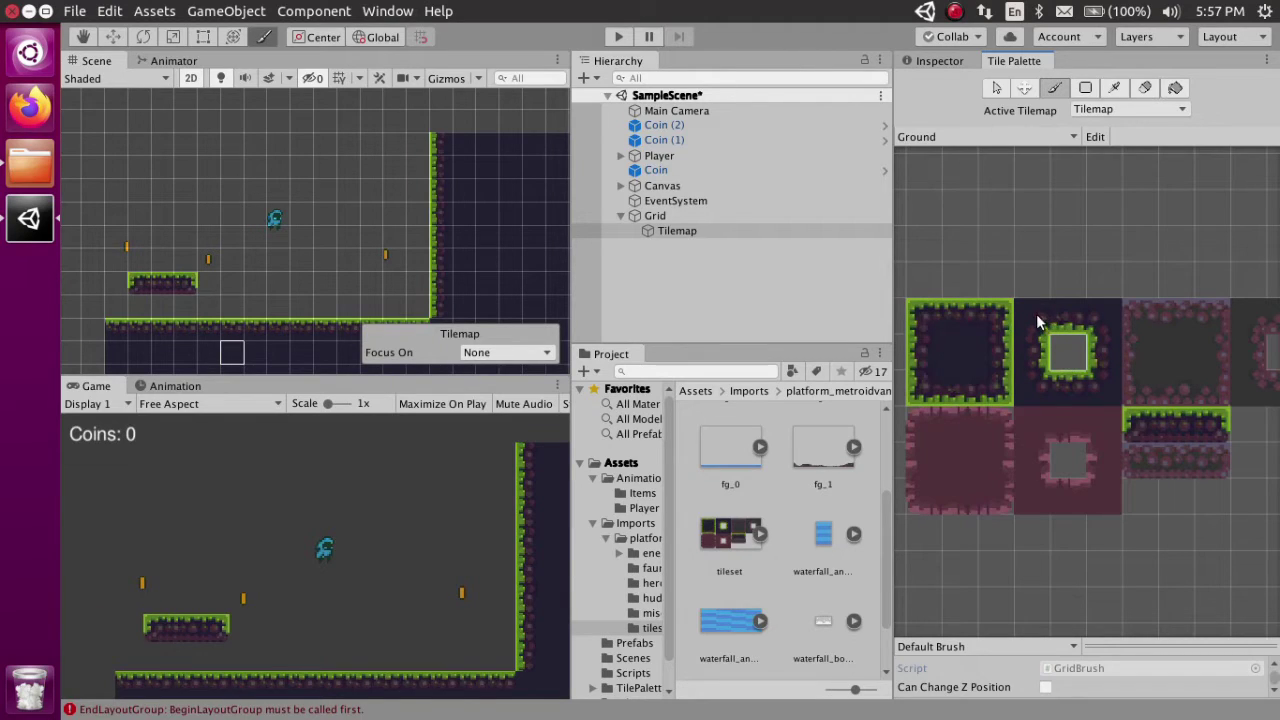
drag(1062, 385, 1064, 390)
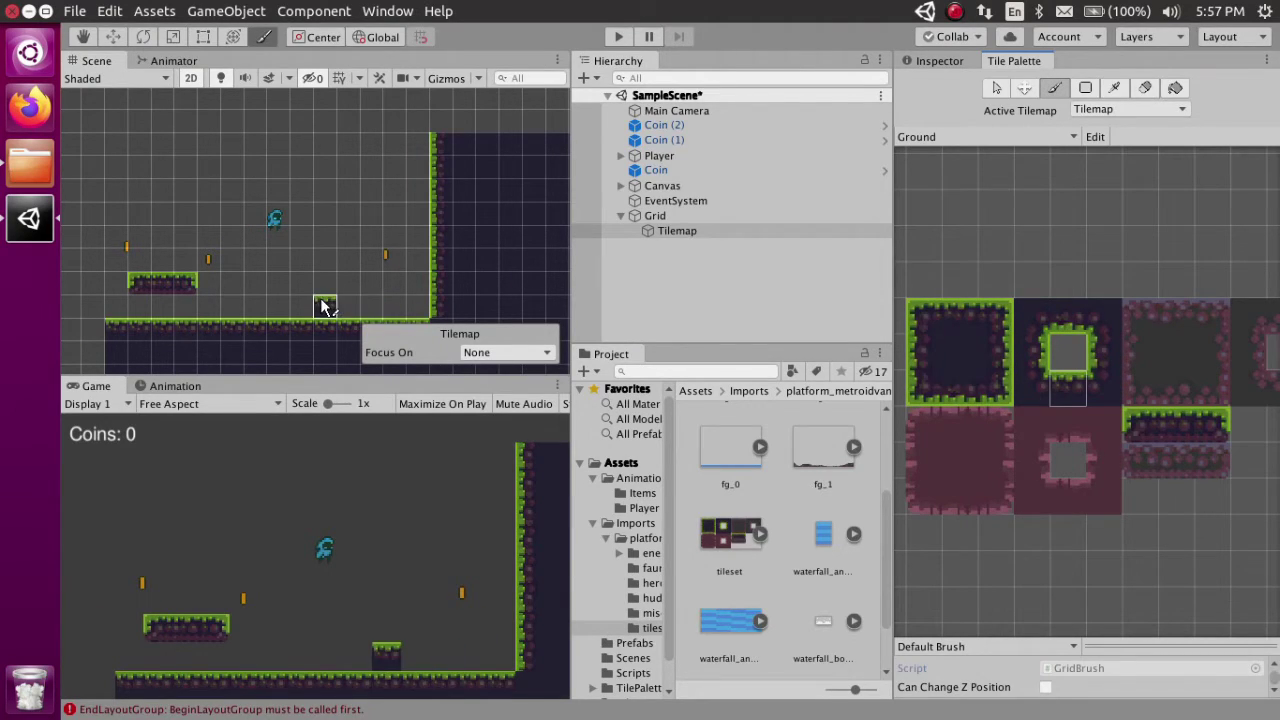
click(1058, 339)
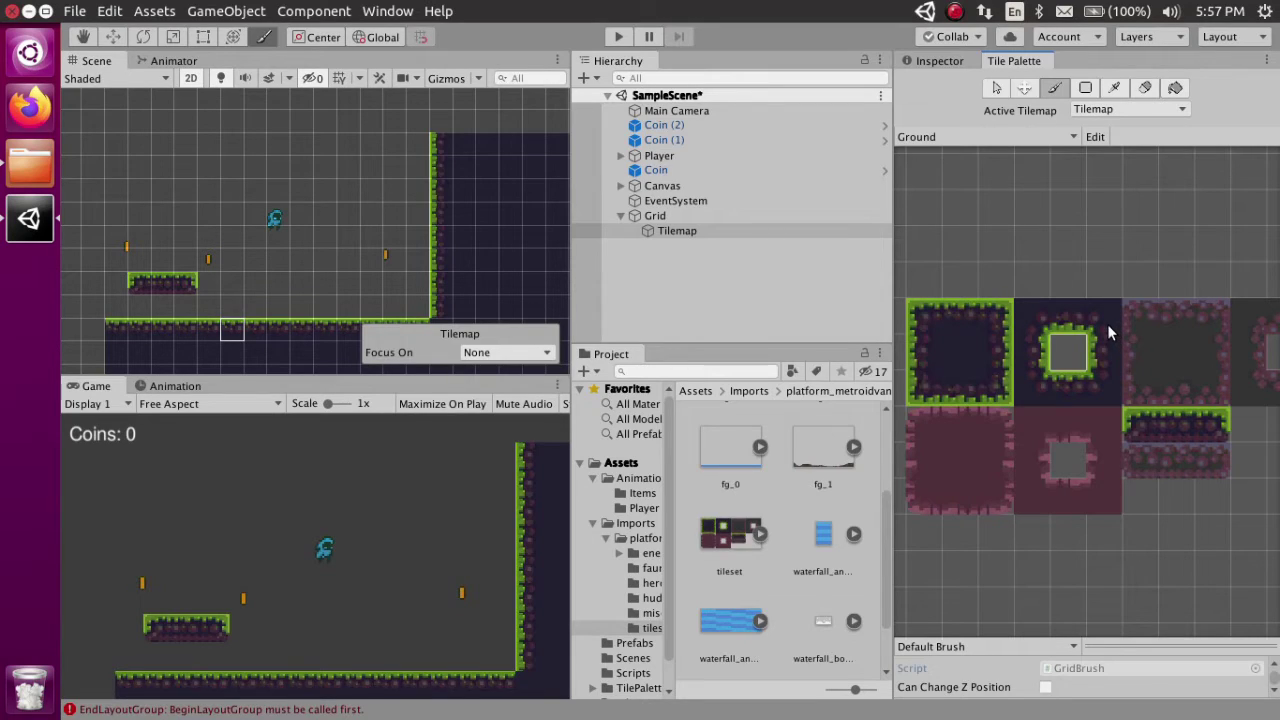
Extend the grassy floor further left with the top-middle grass tile.
scroll(828, 500, up, 2)
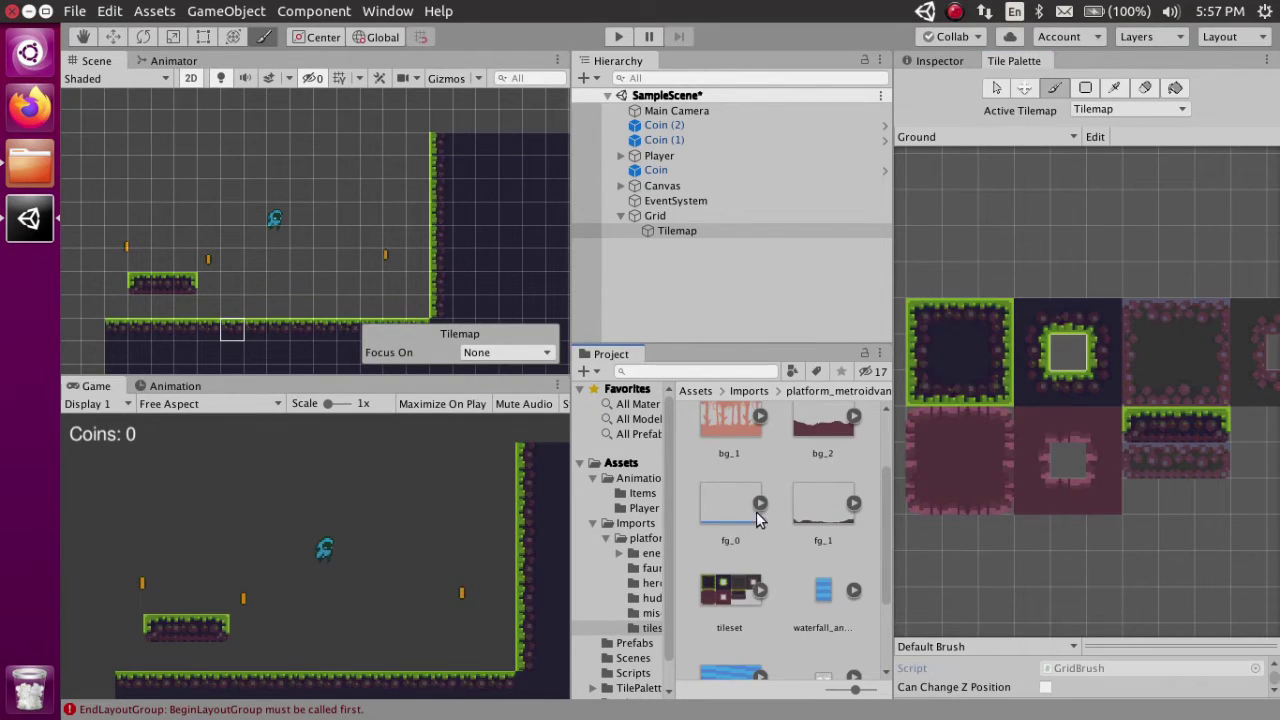
click(970, 304)
click(816, 503)
scroll(800, 465, up, 1)
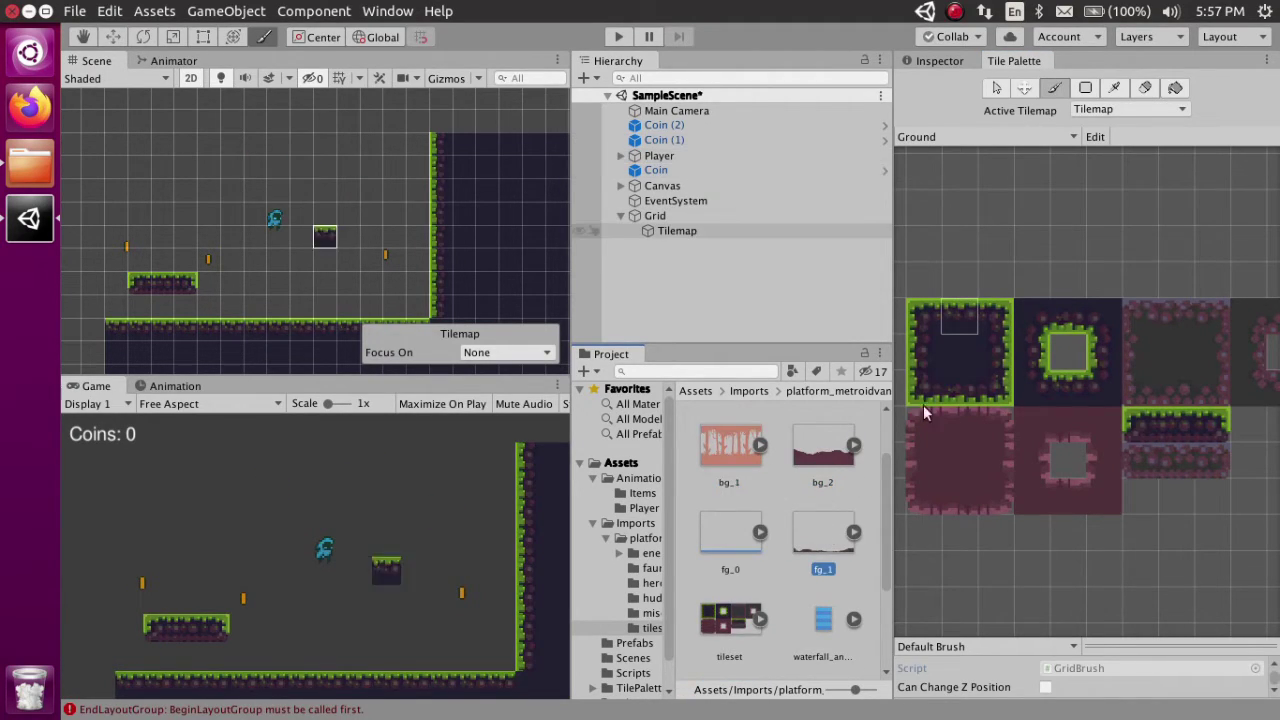
mouse_move(323, 257)
middle_down()
mouse_move(494, 220)
mouse_move(494, 137)
mouse_move(447, 118)
mouse_move(366, 223)
mouse_move(345, 225)
middle_up()
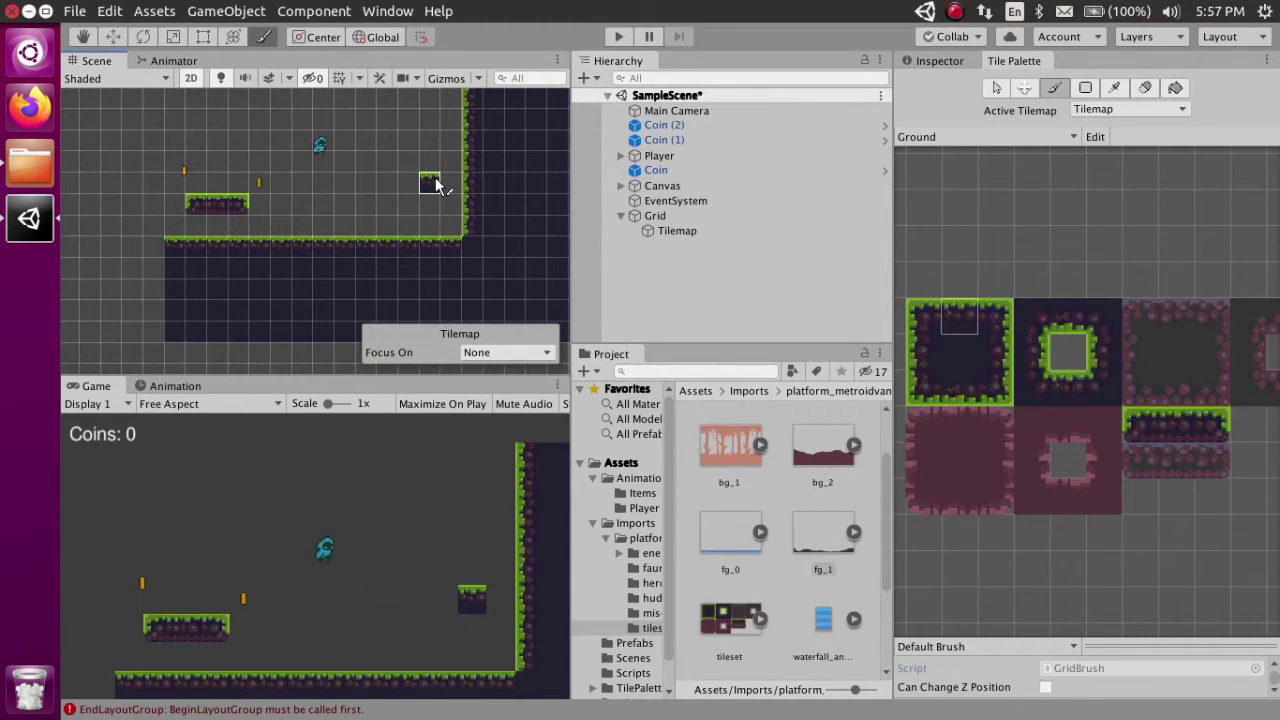
mouse_move(157, 262)
mouse_down()
mouse_move(157, 251)
mouse_move(114, 249)
mouse_up()
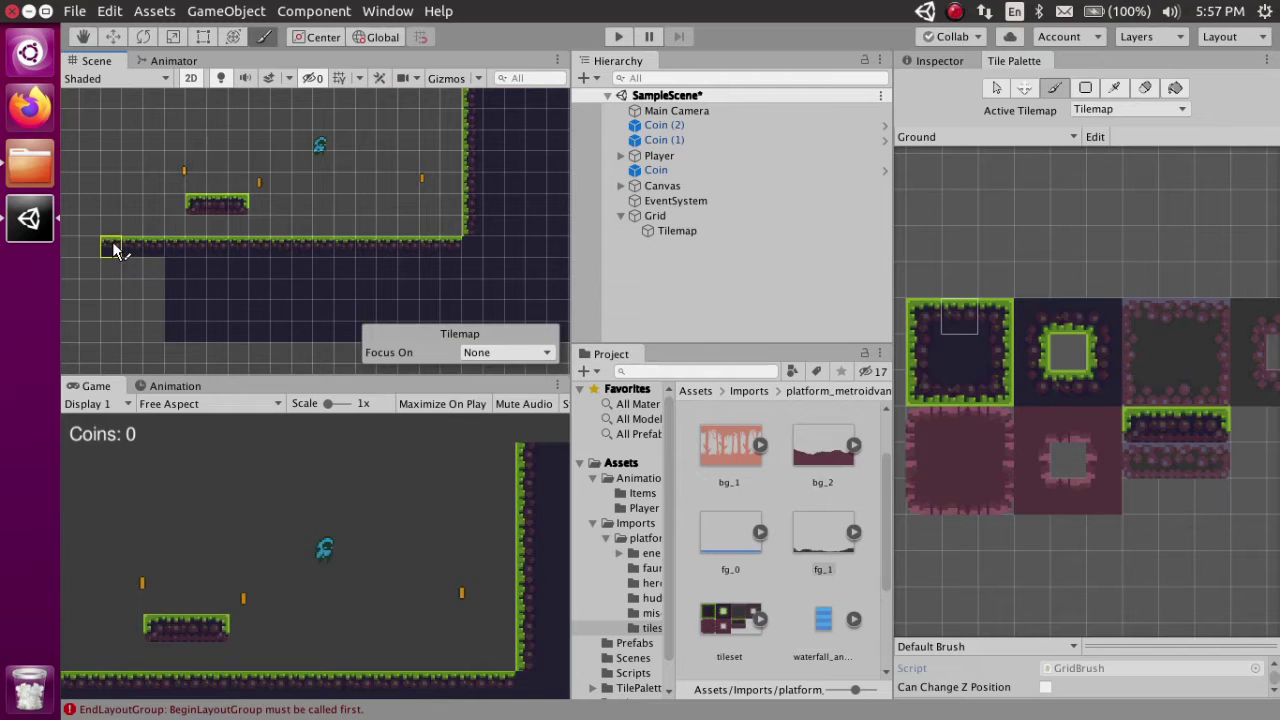
middle_drag(178, 232, 243, 229)
Box-fill dark ground under the extended floor and save the scene.
click(955, 354)
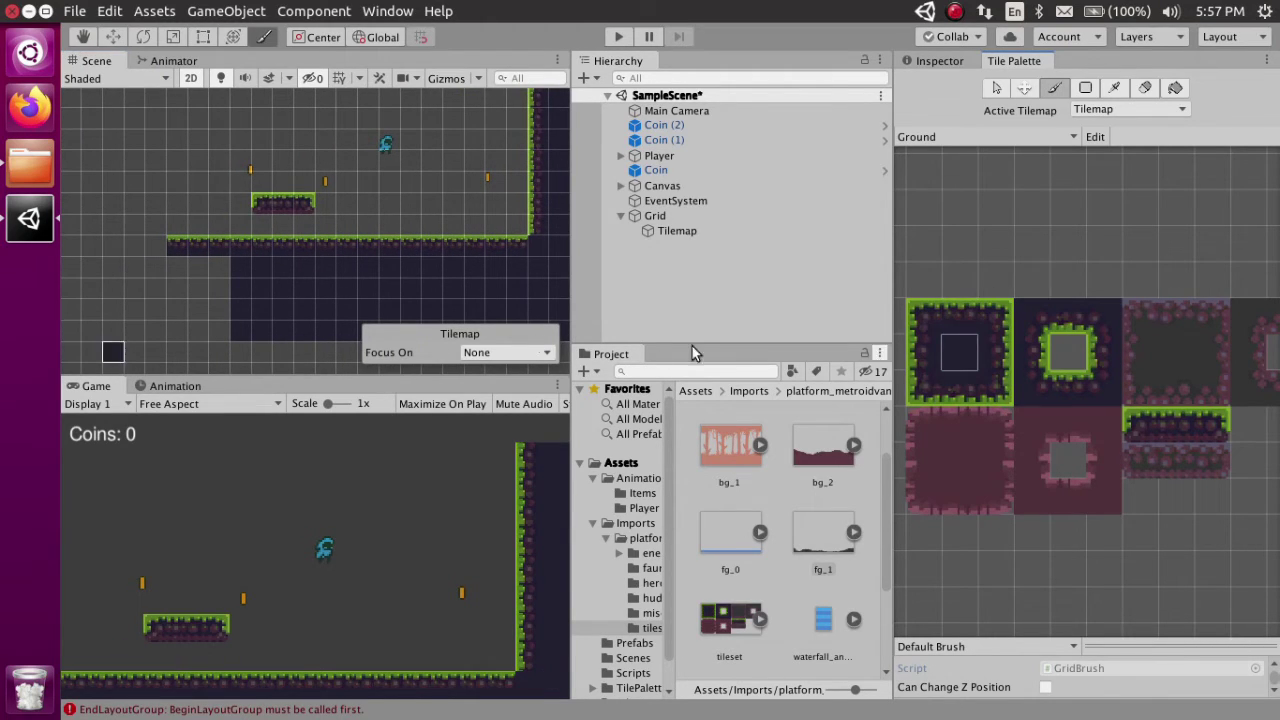
key(u)
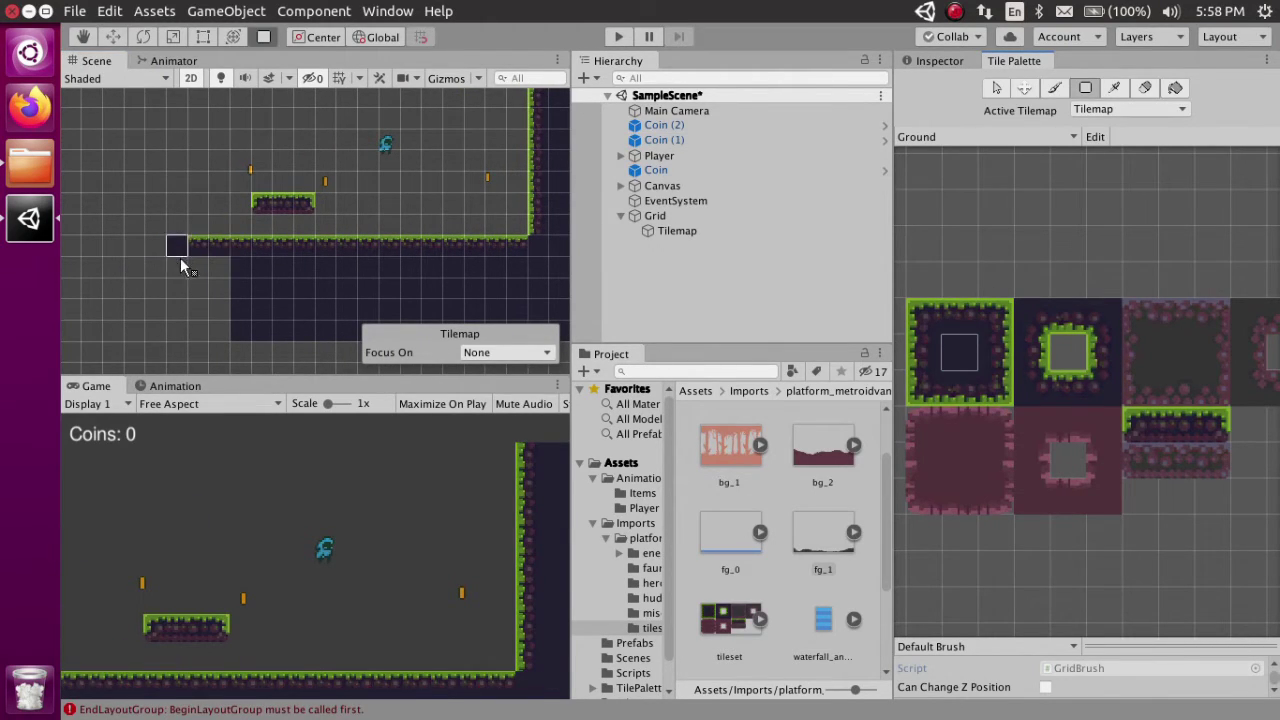
drag(170, 258, 240, 322)
middle_drag(340, 318, 290, 315)
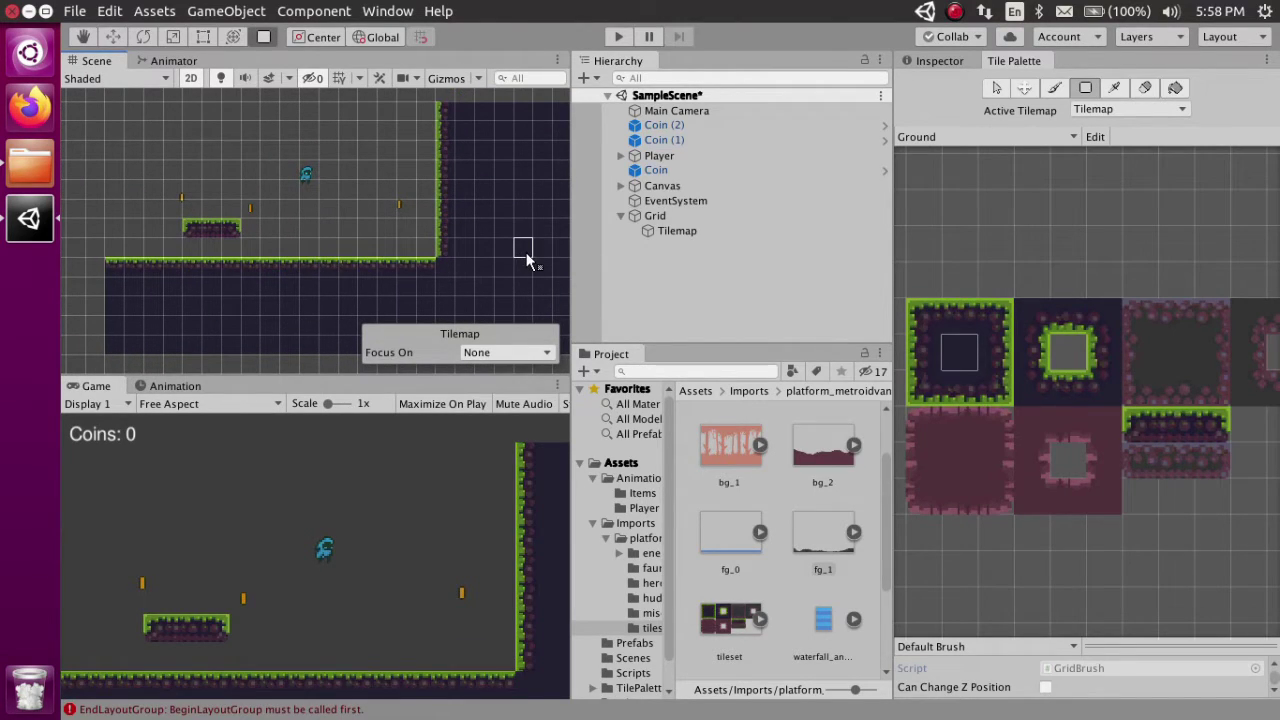
key(ctrl+s)
Rename the Tilemap object to Ground.
click(938, 60)
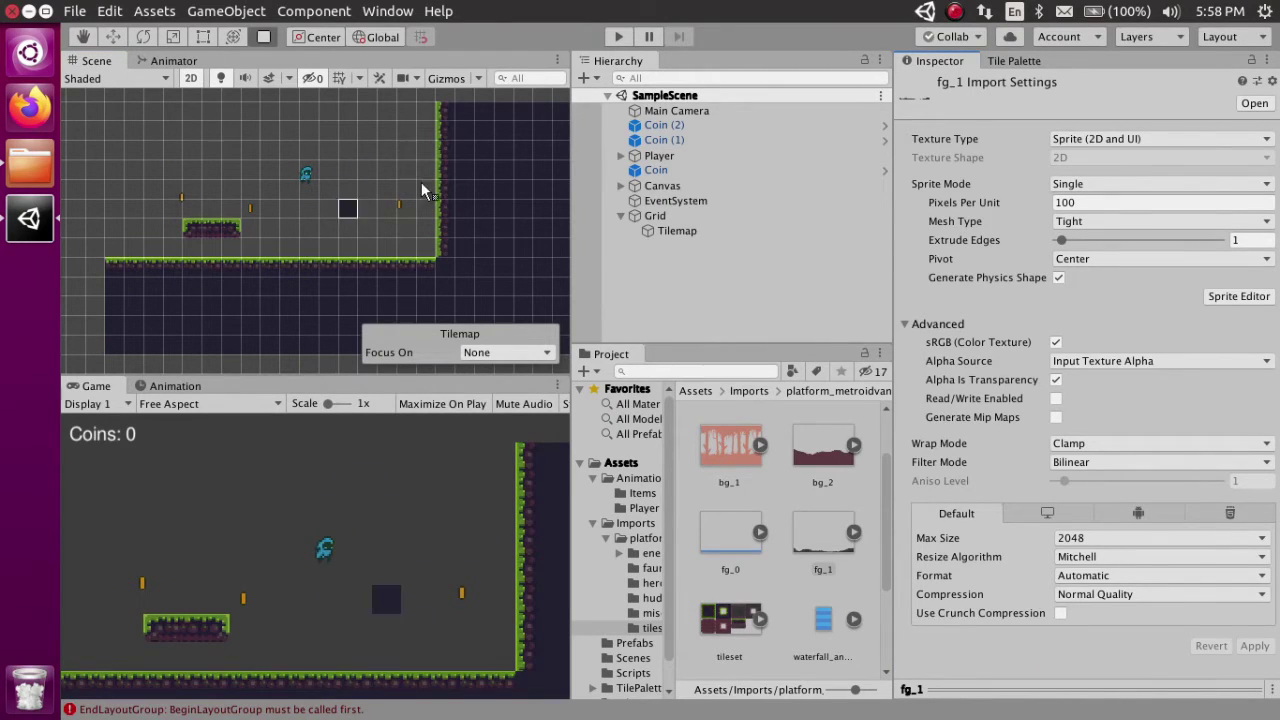
key(w)
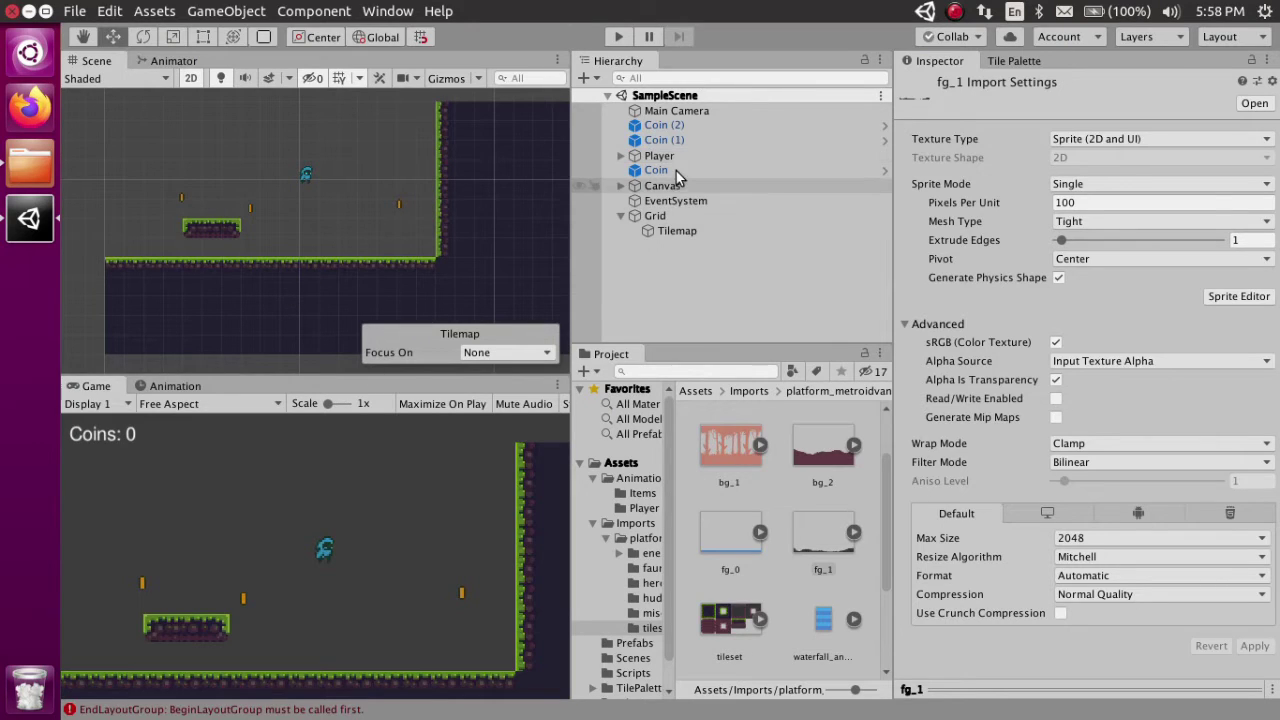
click(662, 230)
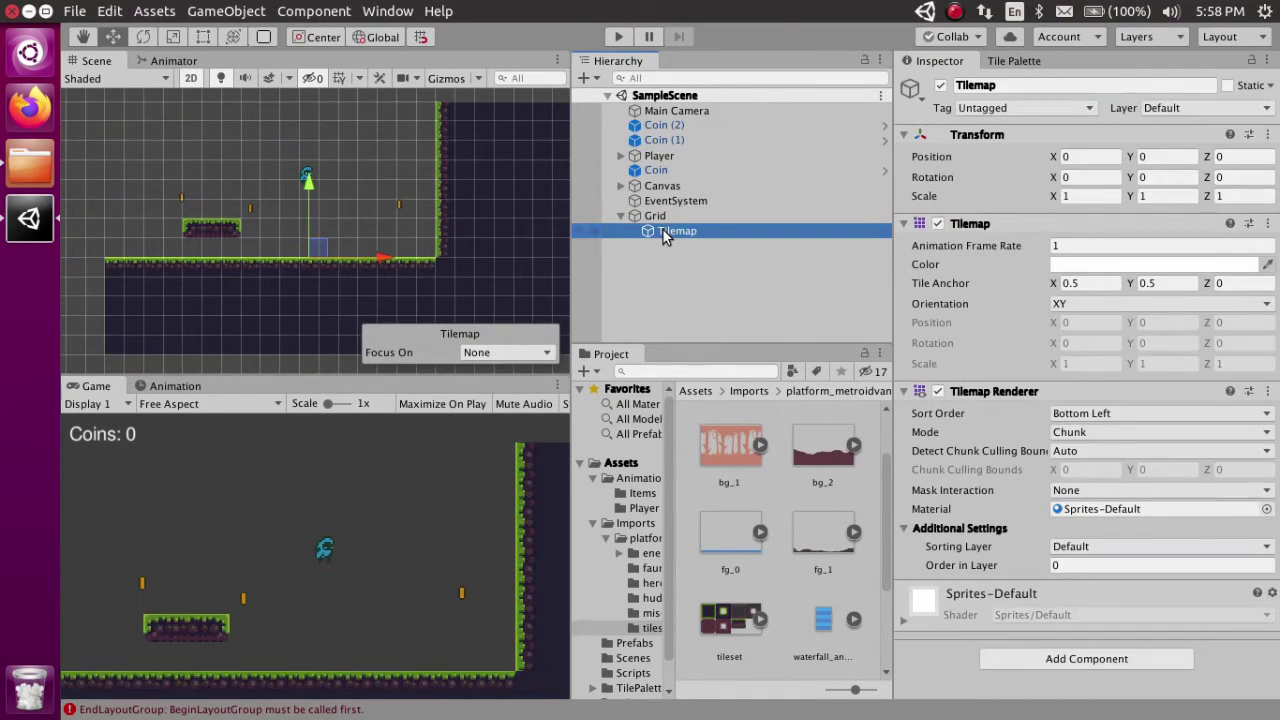
click(662, 230)
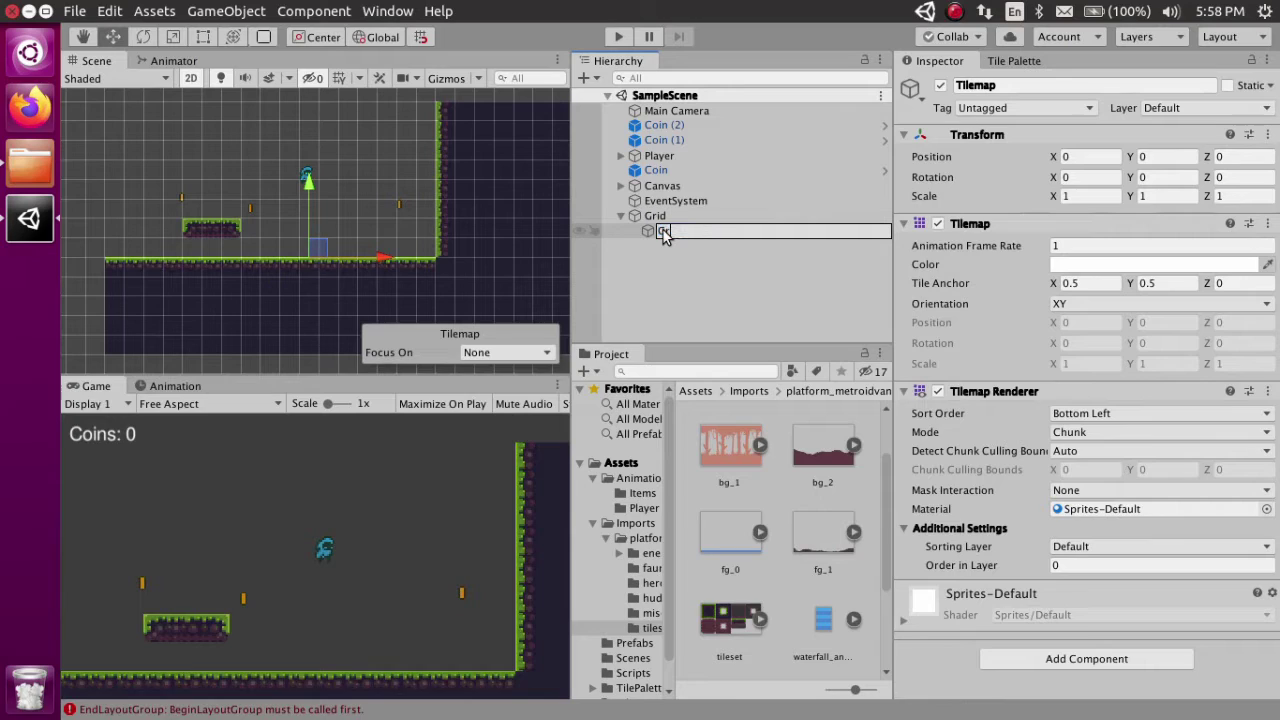
key(Return)
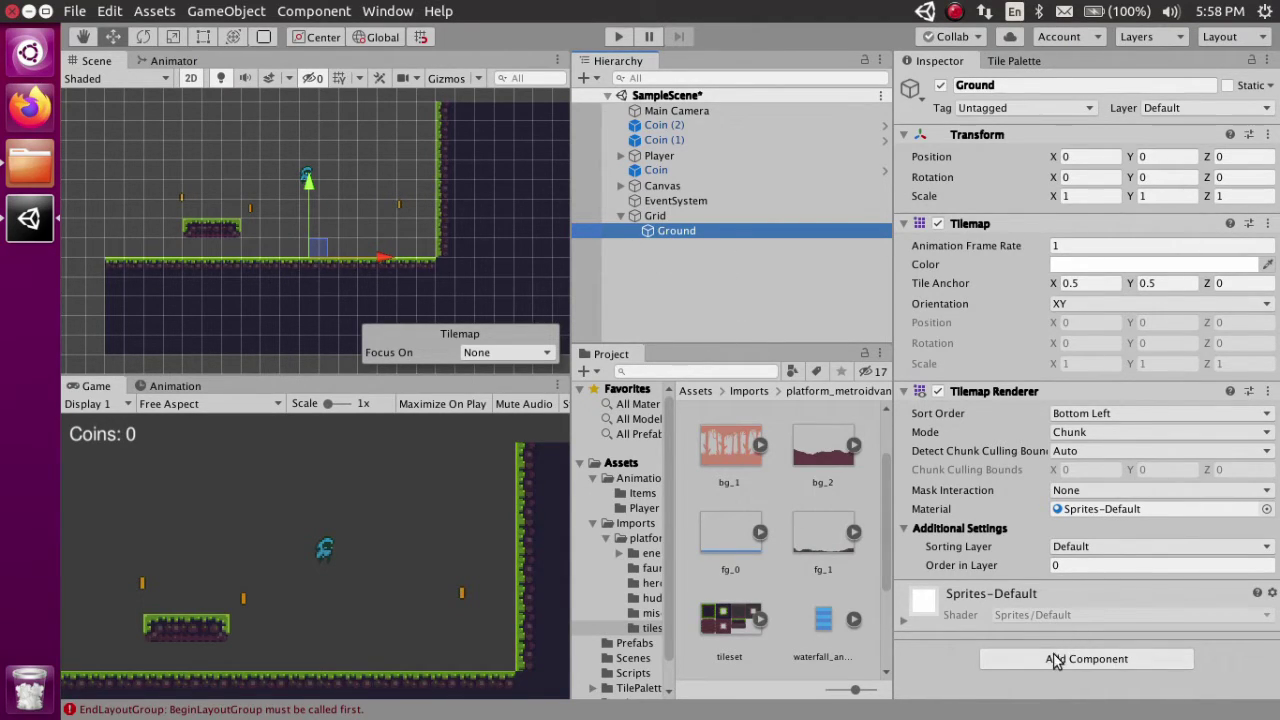
Add a Tilemap Collider 2D component to Ground and save the scene.
click(1180, 660)
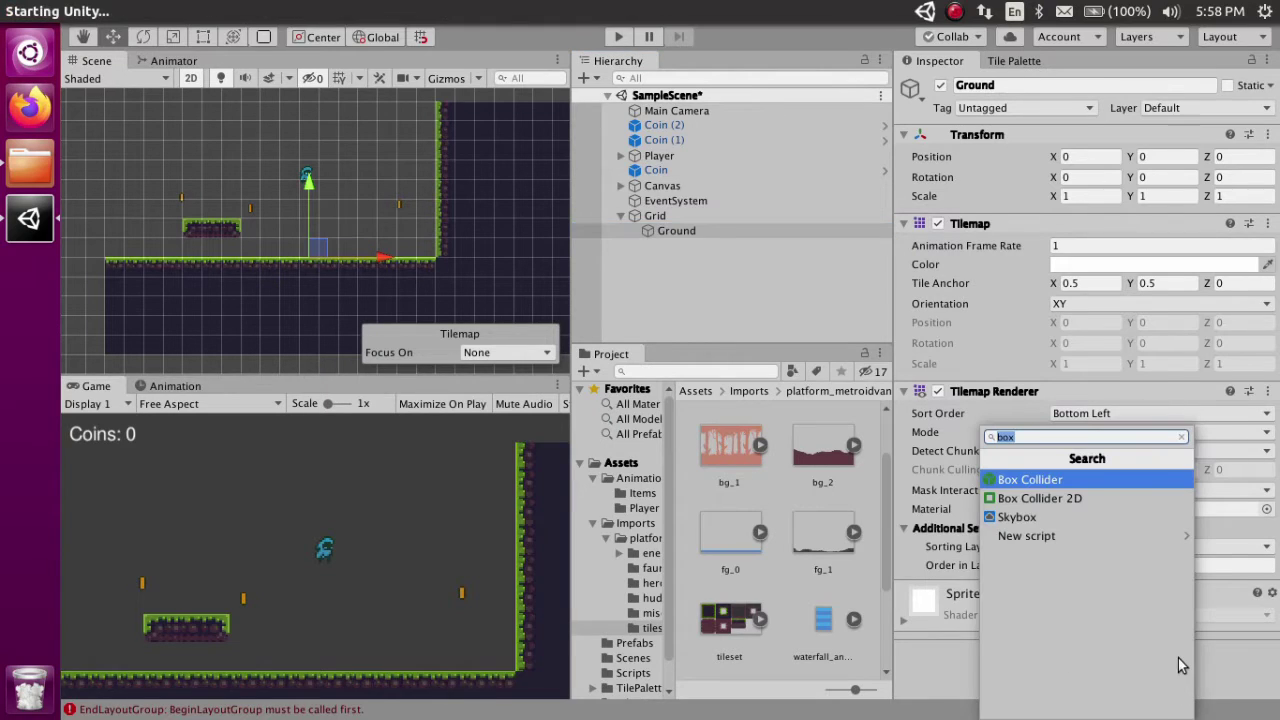
text(Tiles)
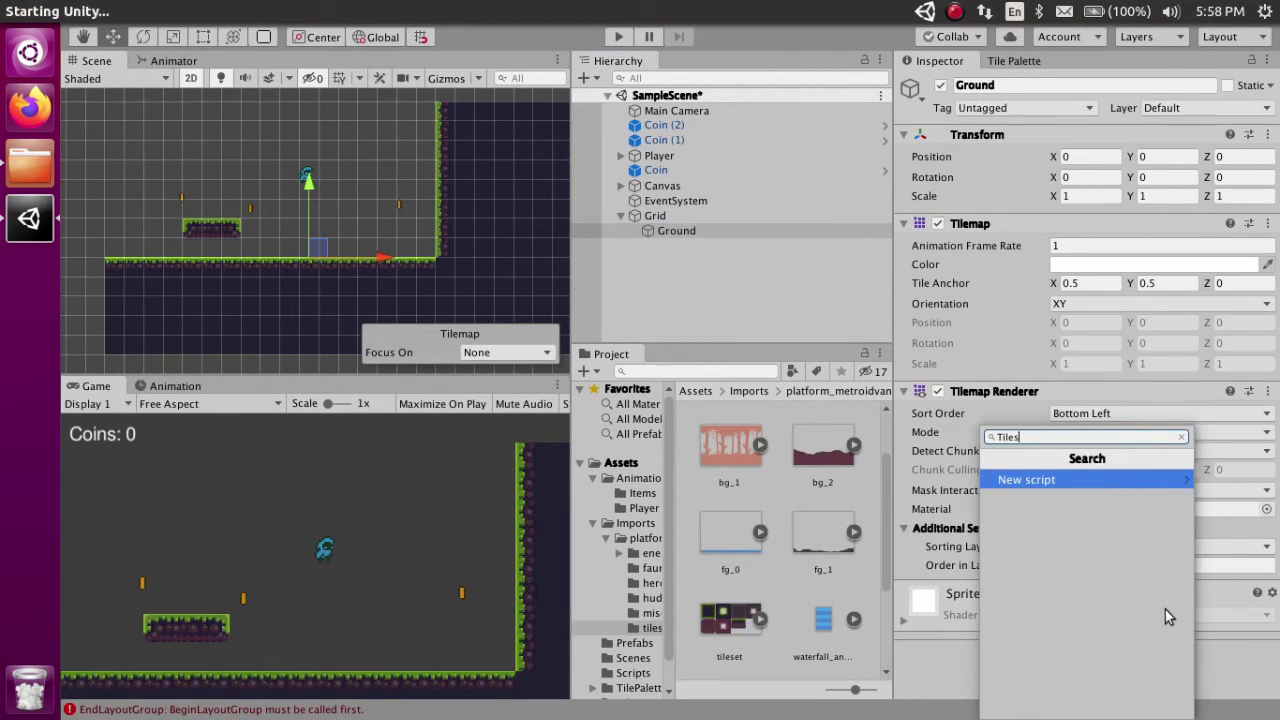
key(BackSpace)
key(BackSpace)
key(BackSpace)
key(BackSpace)
key(BackSpace)
text(Tilem)
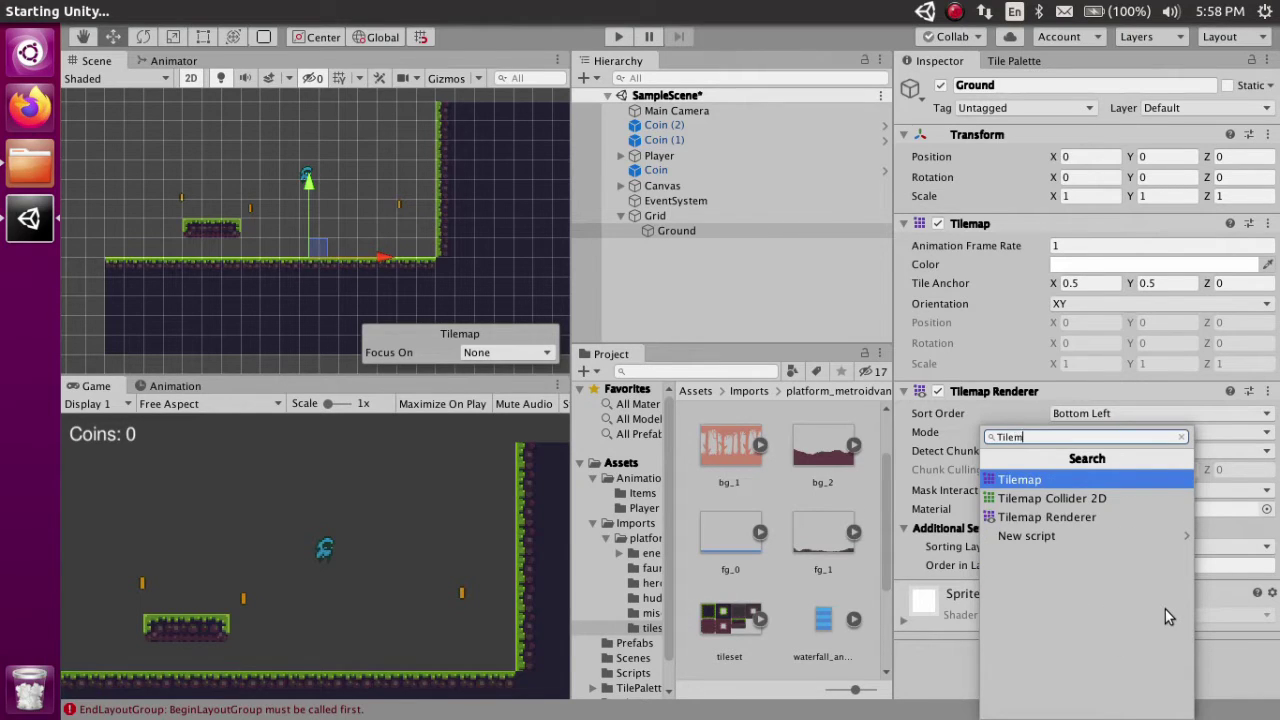
key(Down)
key(Return)
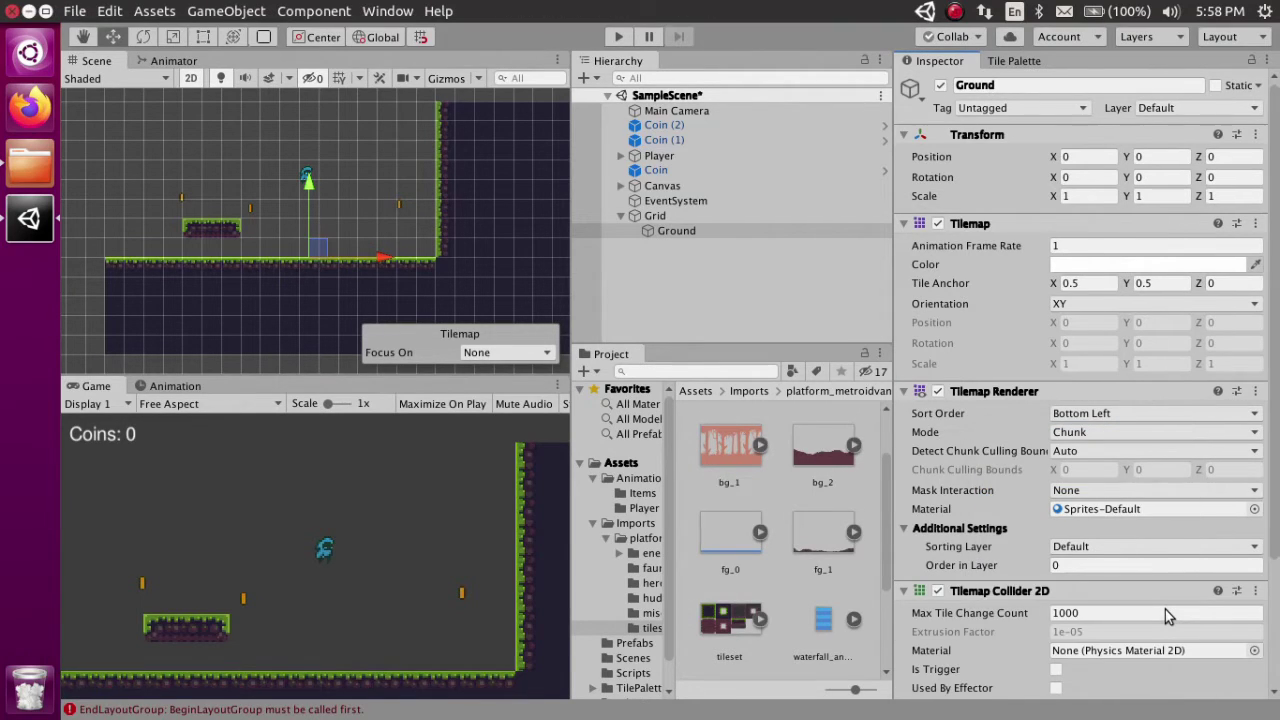
scroll(1165, 609, down, 3)
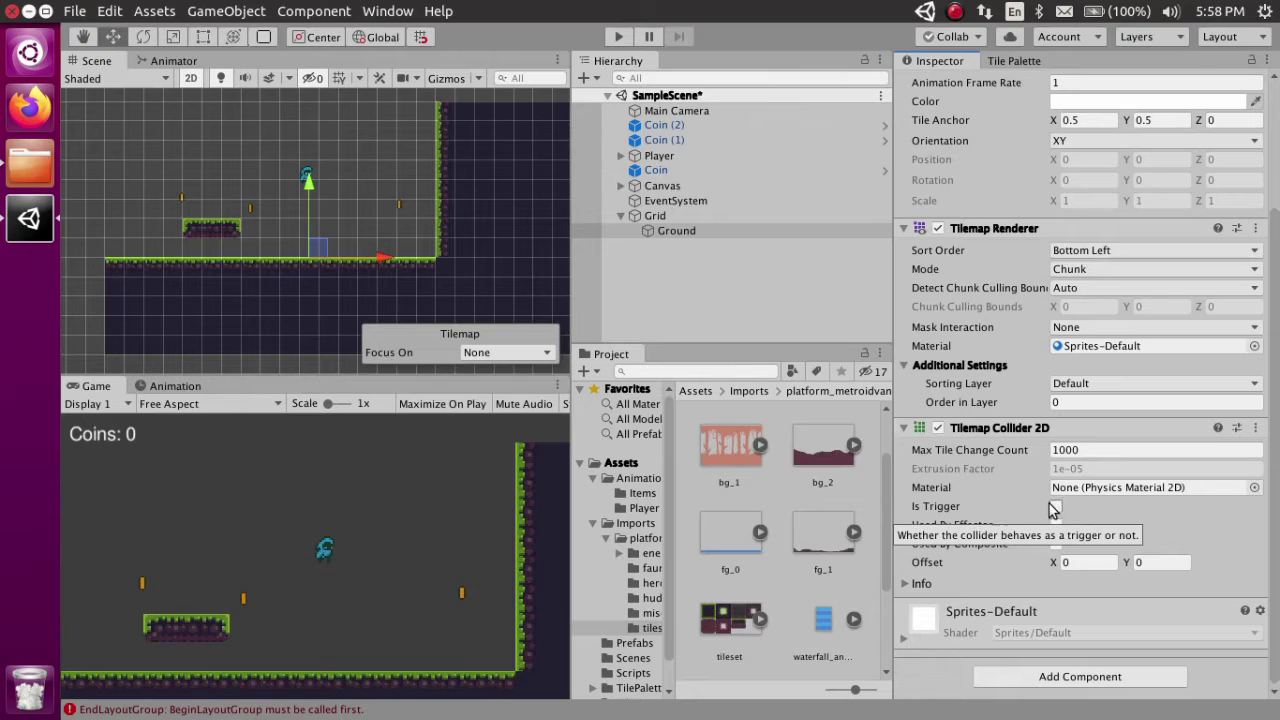
key(ctrl+s)
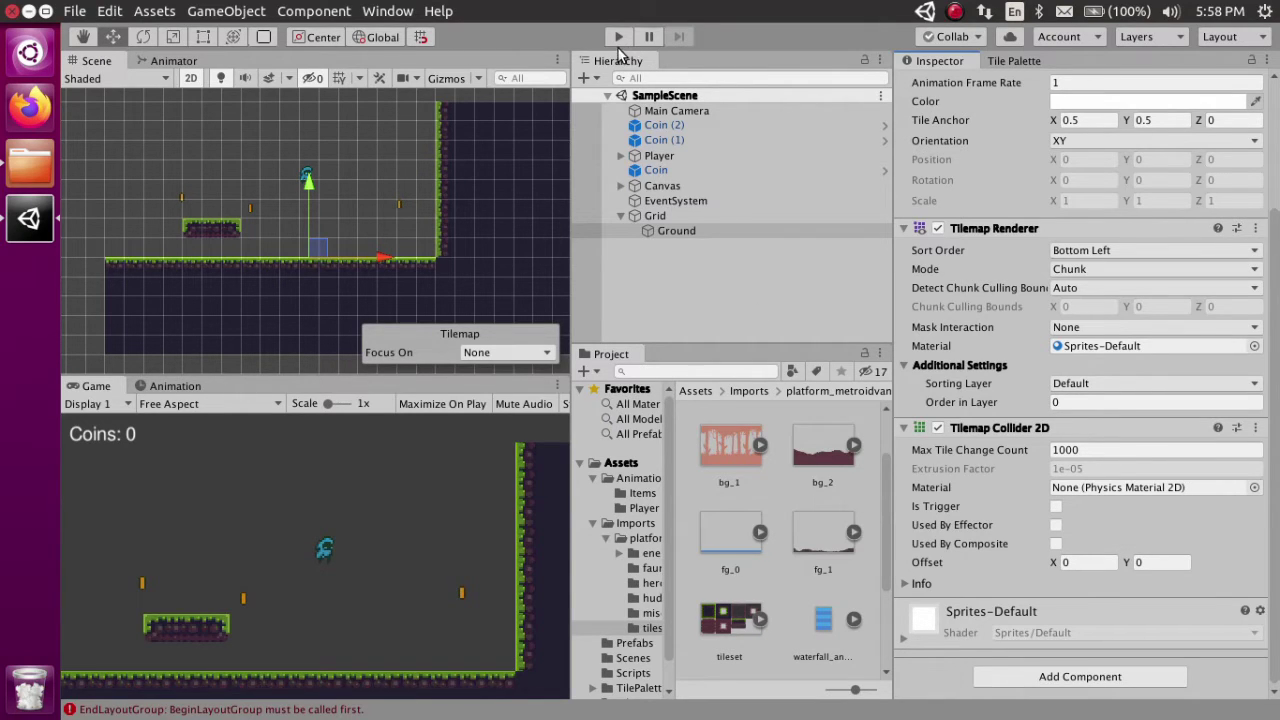
Pan across the level and enter Play mode.
scroll(458, 226, up, 3)
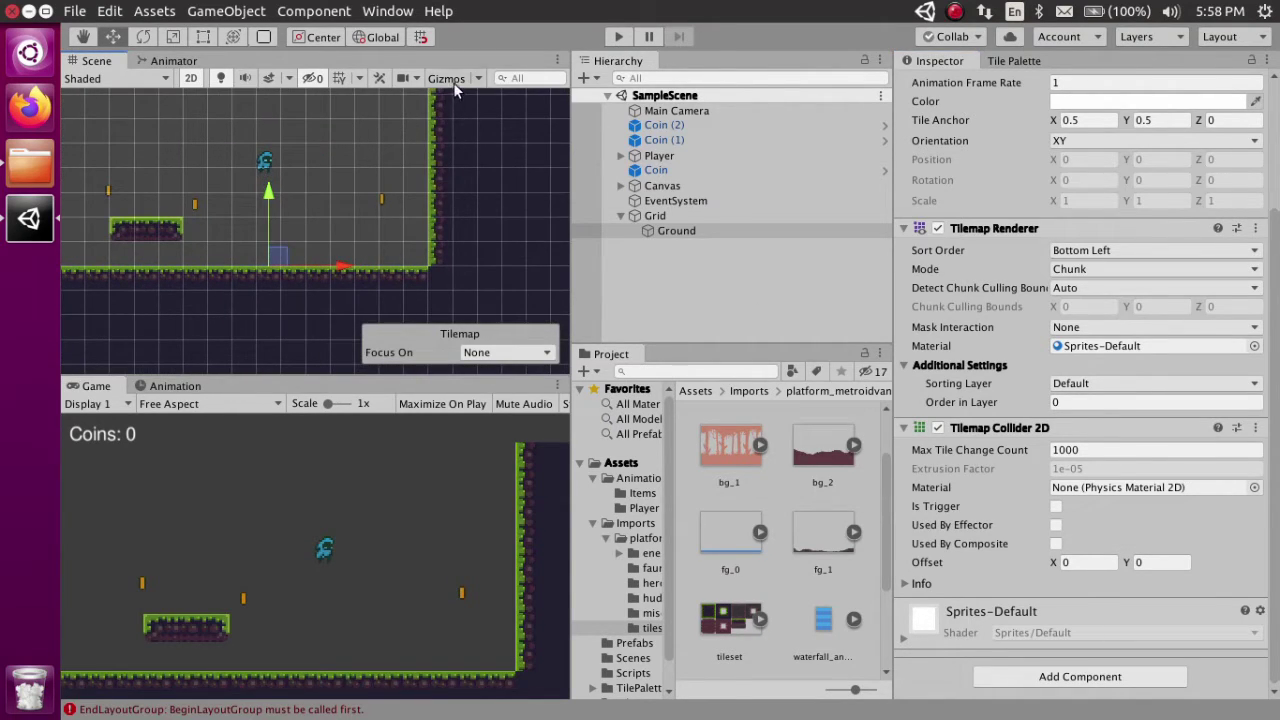
scroll(440, 200, up, 1)
middle_drag(419, 286, 512, 205)
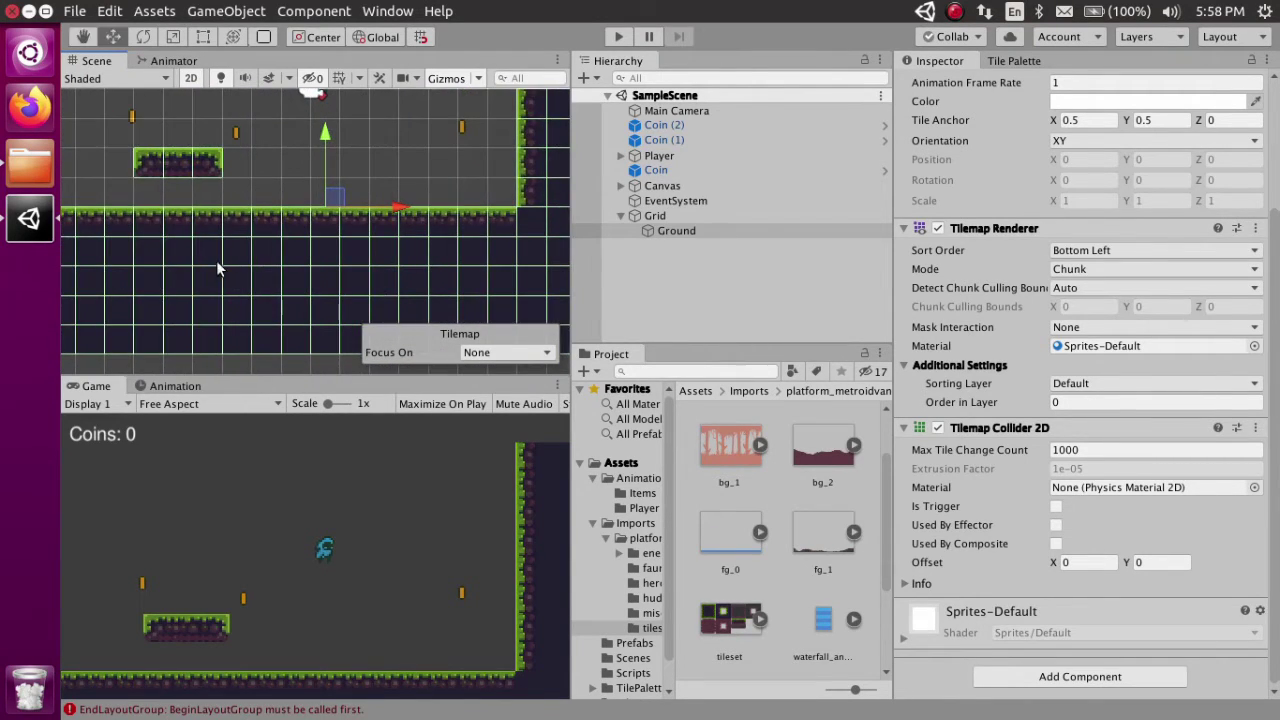
middle_drag(218, 268, 177, 292)
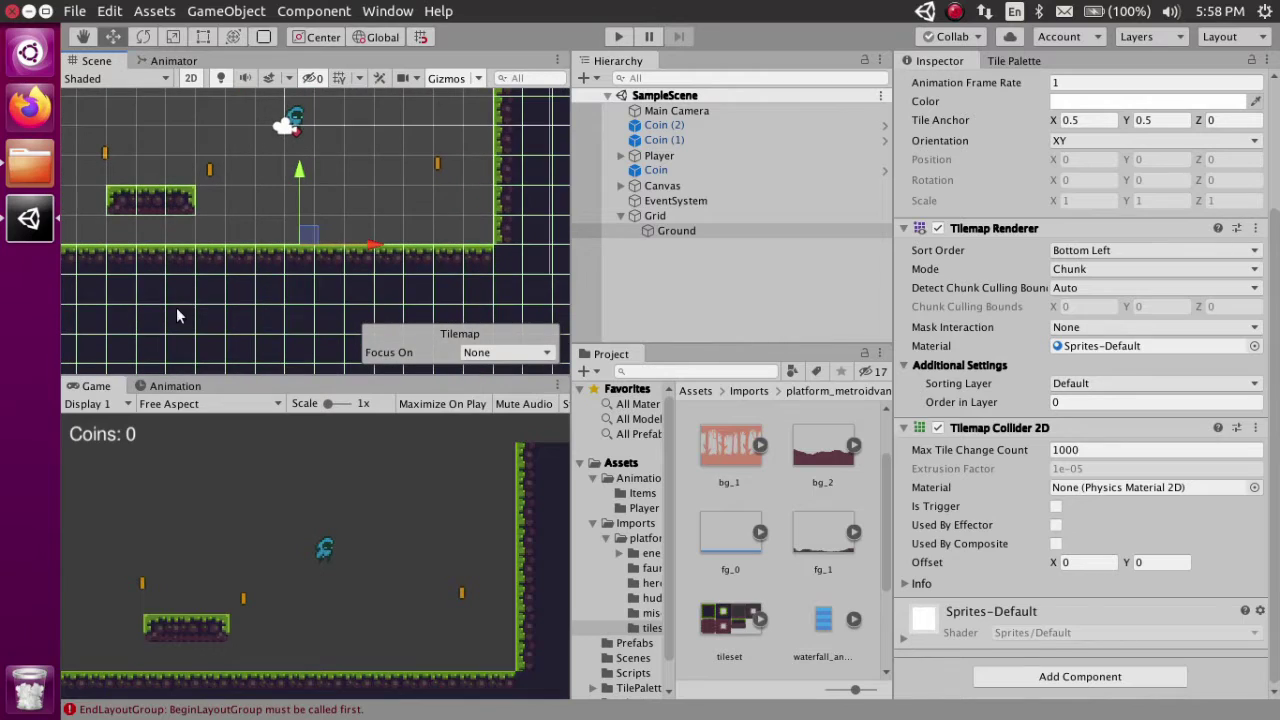
click(622, 36)
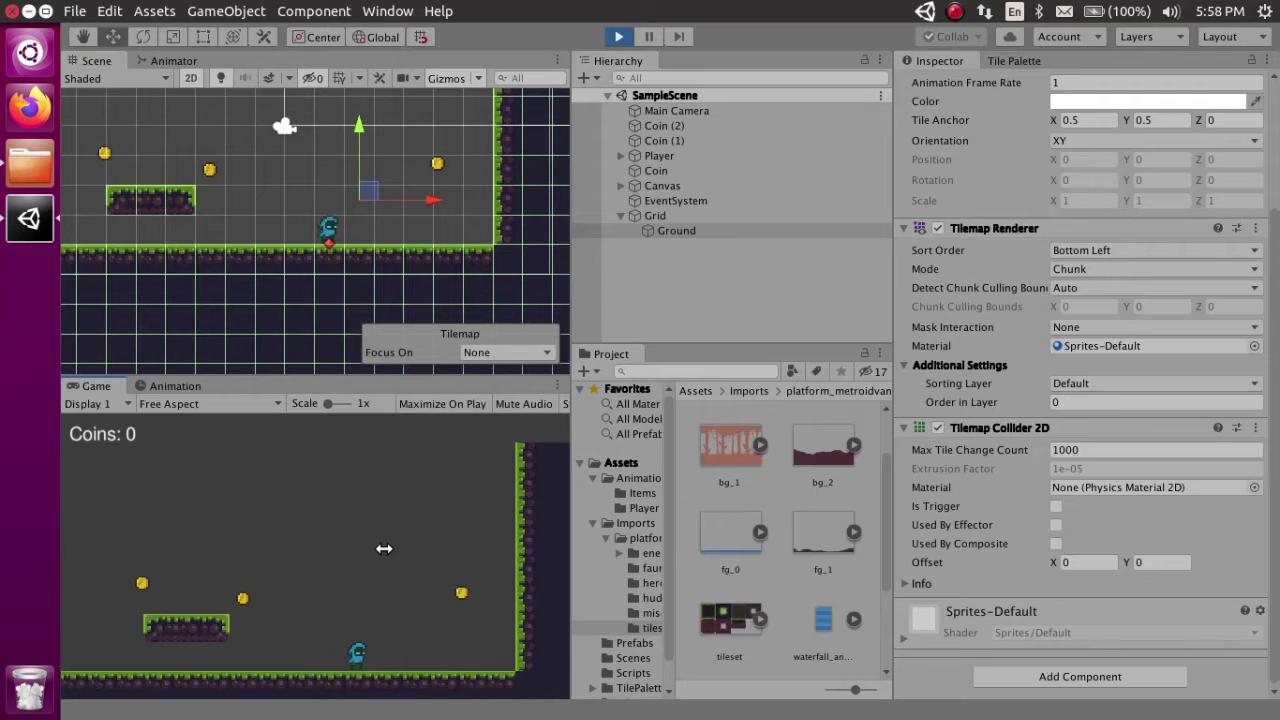
Walk the player back and forth with the Right and Left arrow keys, then toggle Play off with Ctrl+P.
key(Right)
key(Left)
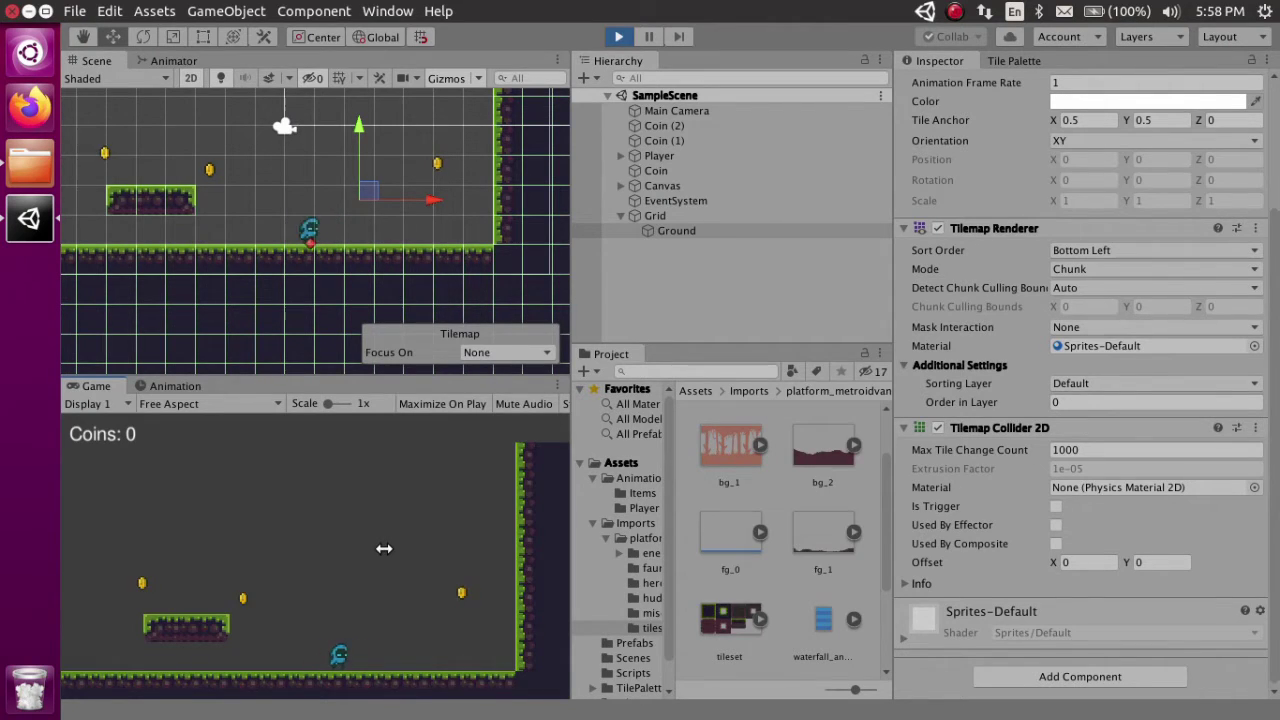
key(Right)
key(Left)
key(Right)
key(Left)
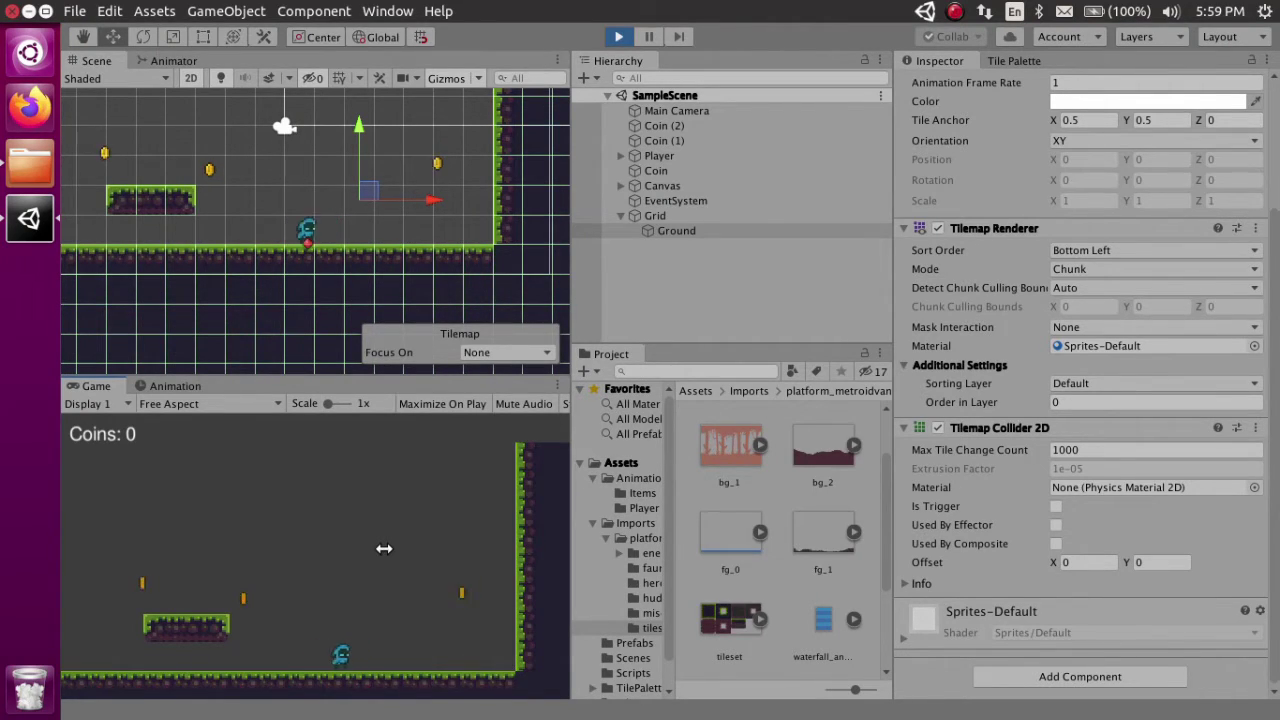
key(Right)
key(Left)
key(Right)
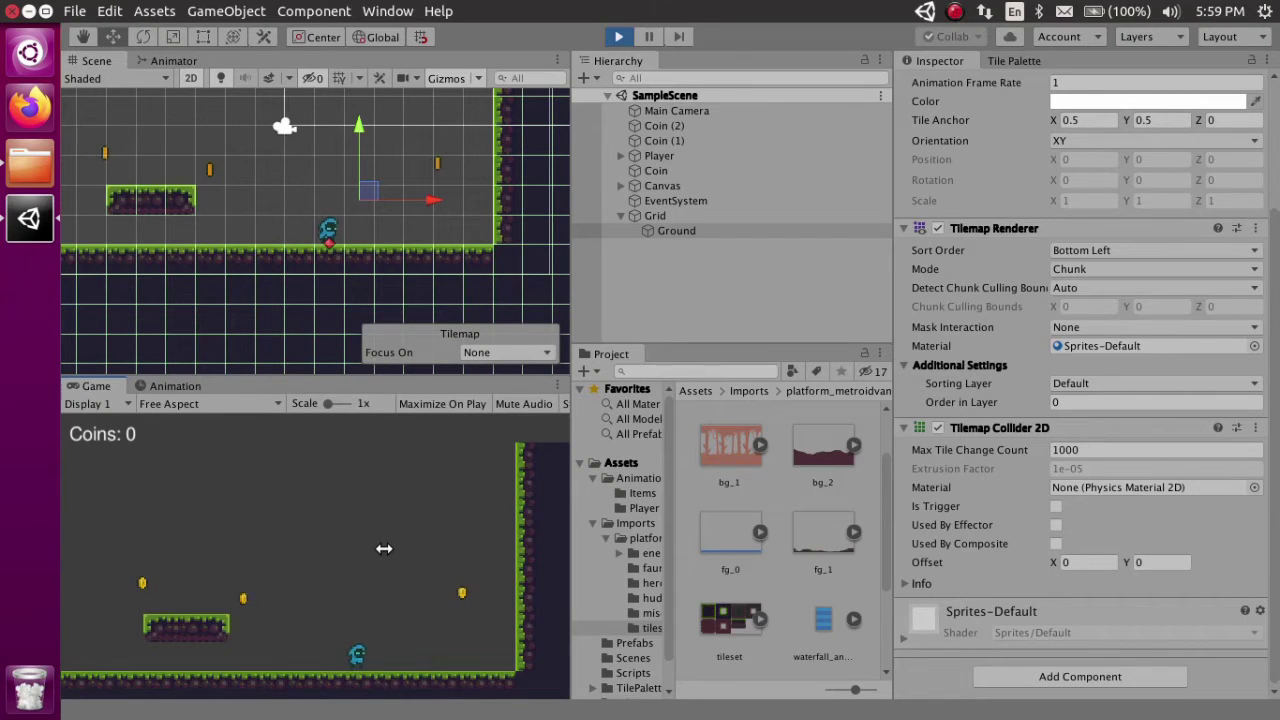
key(ctrl+p)
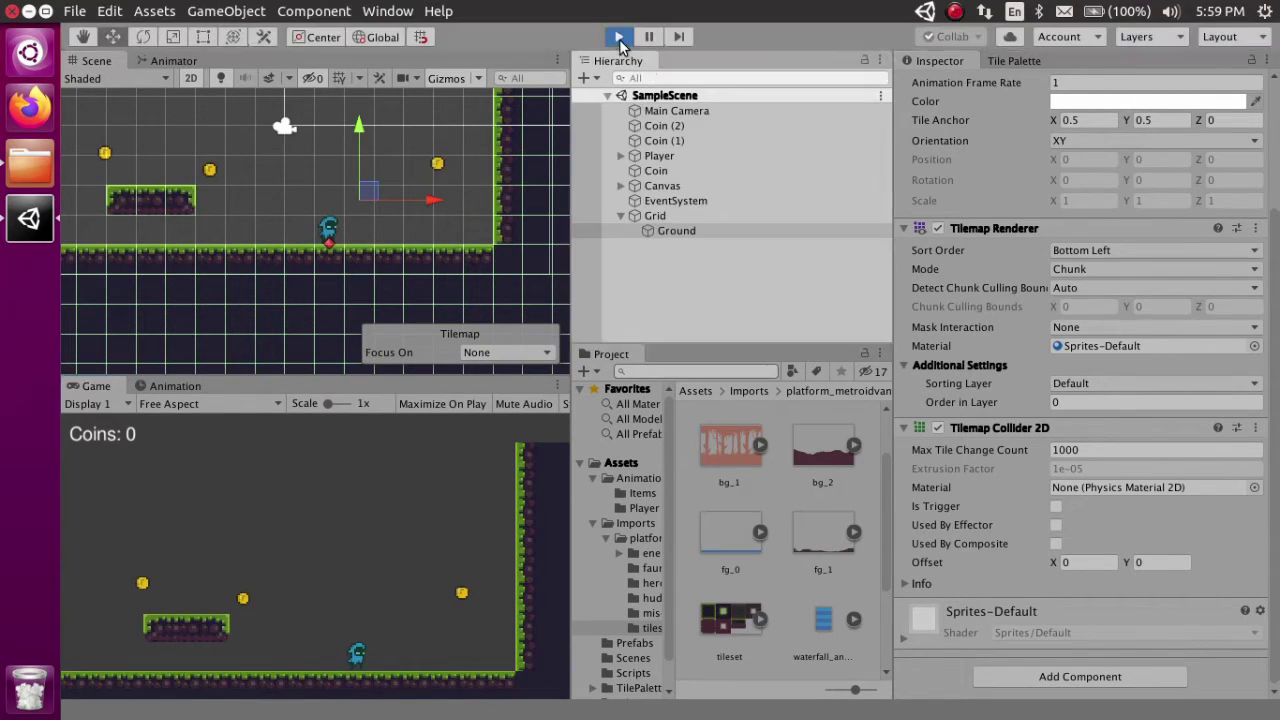
Stop the play test and add a Composite Collider 2D to the Ground tilemap.
click(1020, 676)
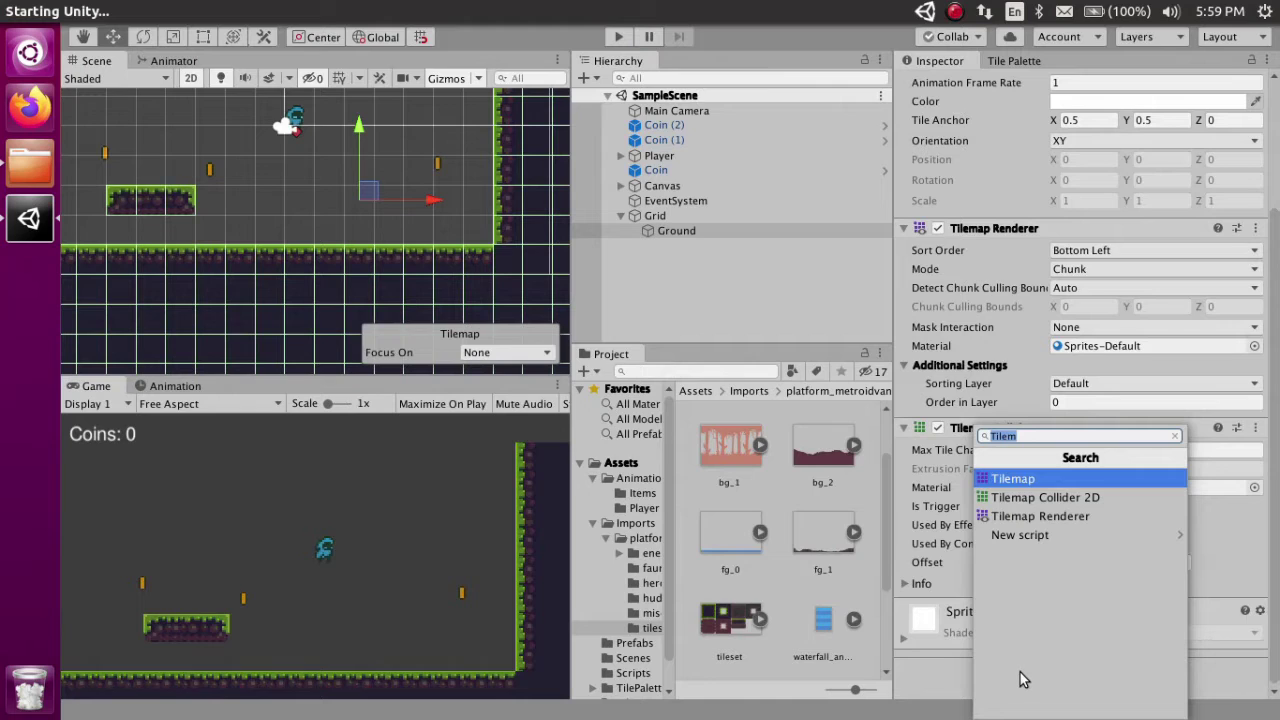
text(comp)
key(Return)
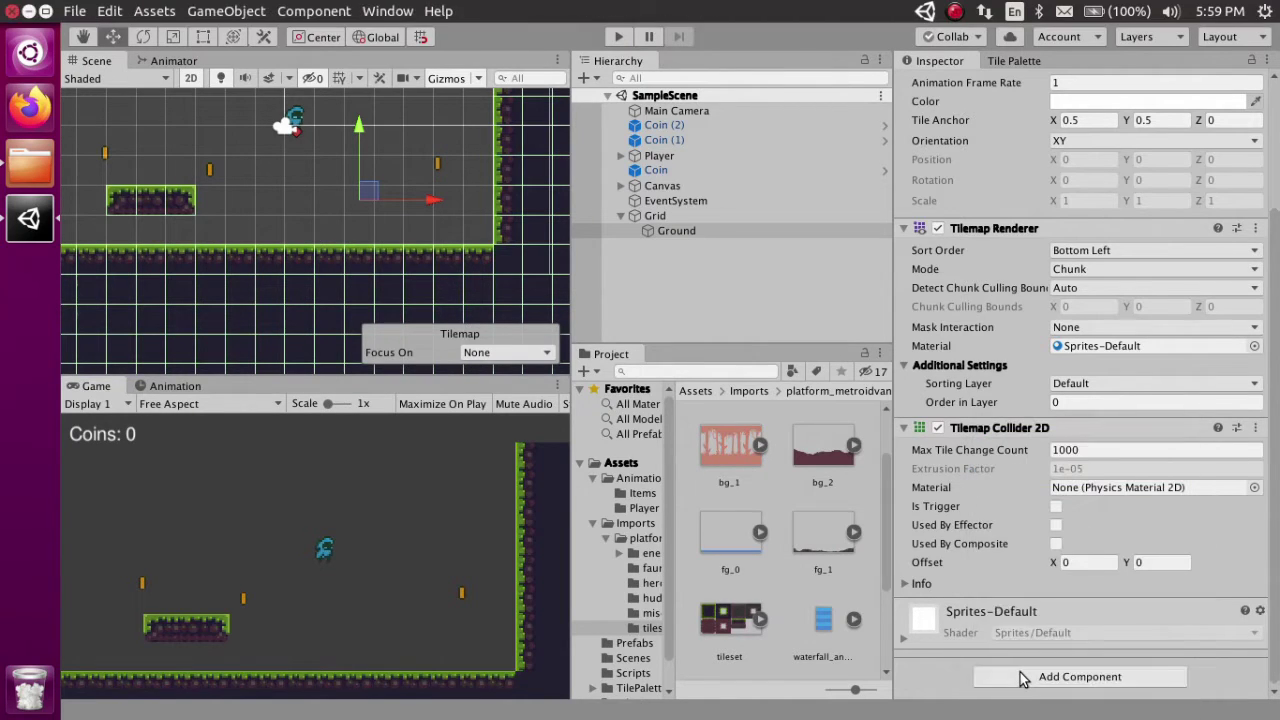
scroll(1092, 558, down, 10)
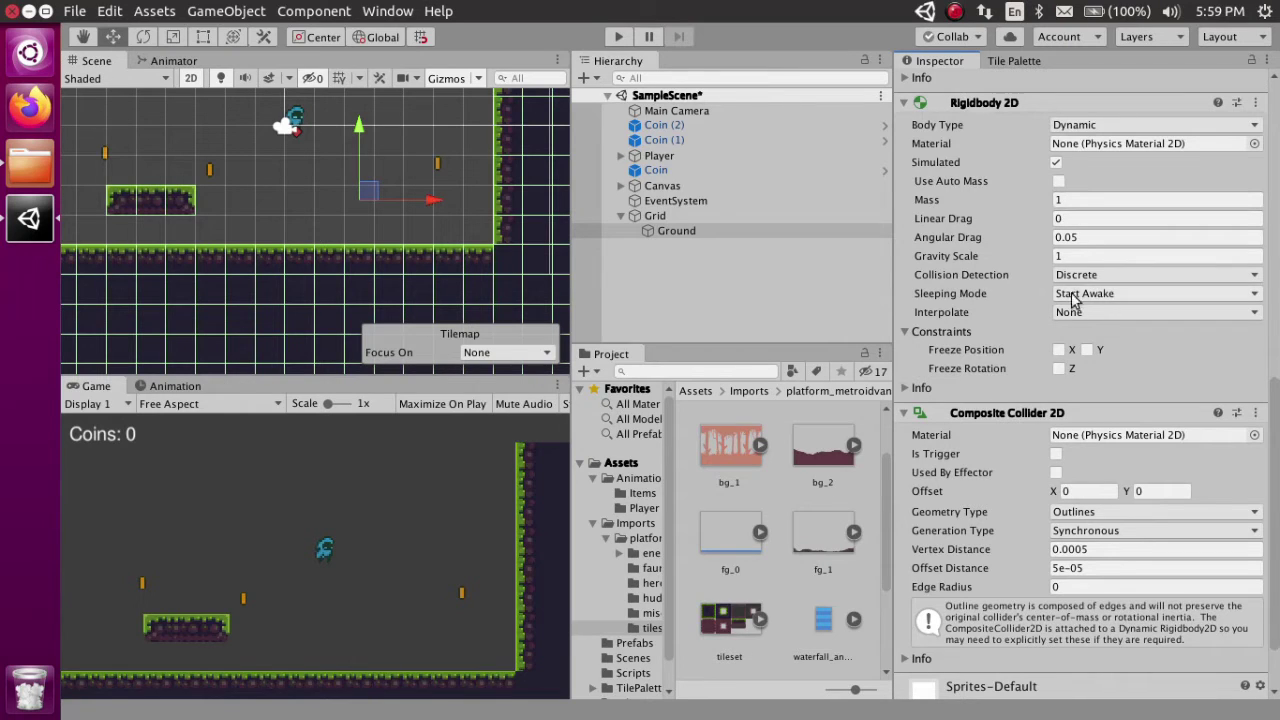
Make Ground's Rigidbody 2D Kinematic and set its Tilemap Collider to Used By Composite.
click(1097, 125)
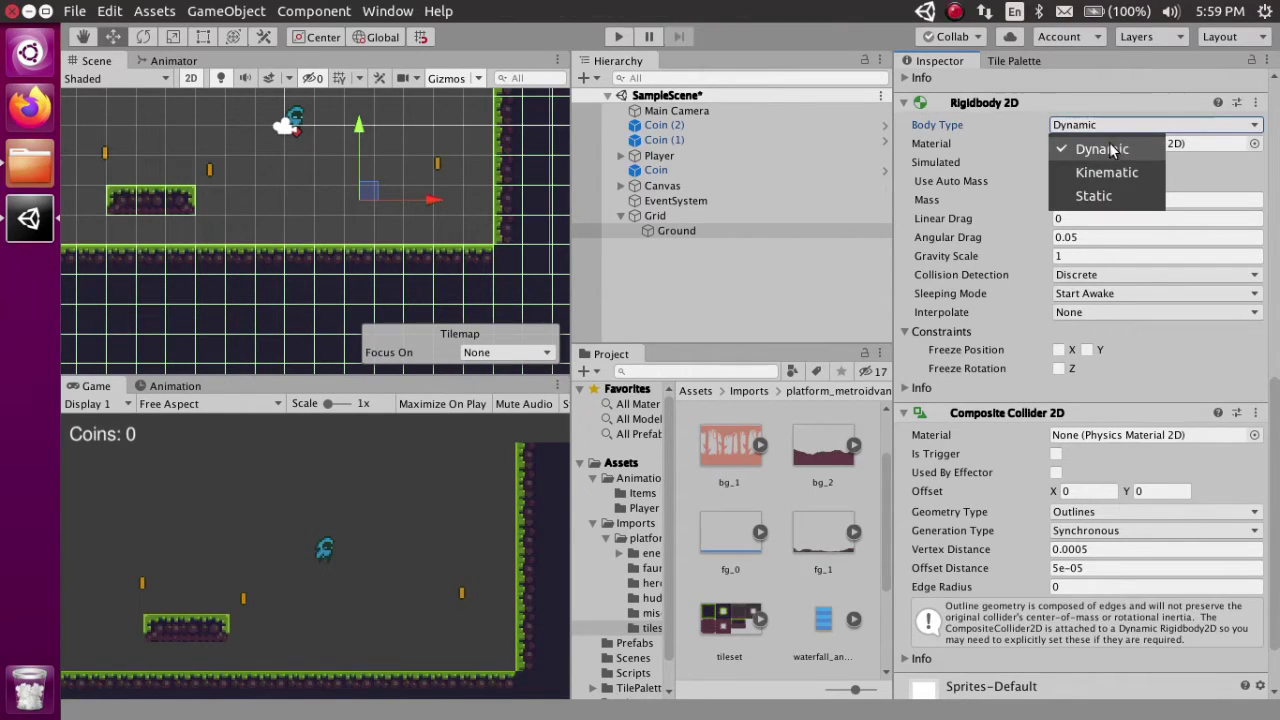
click(1090, 172)
click(1090, 175)
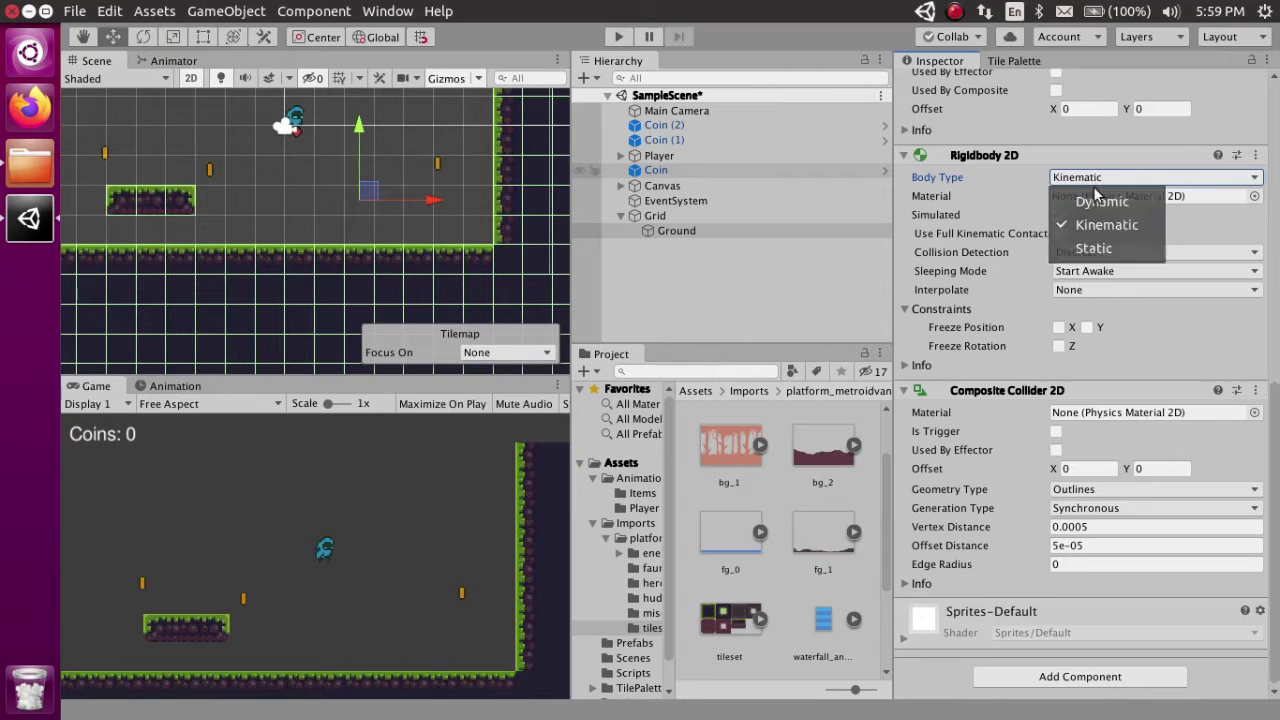
click(1095, 196)
click(1080, 308)
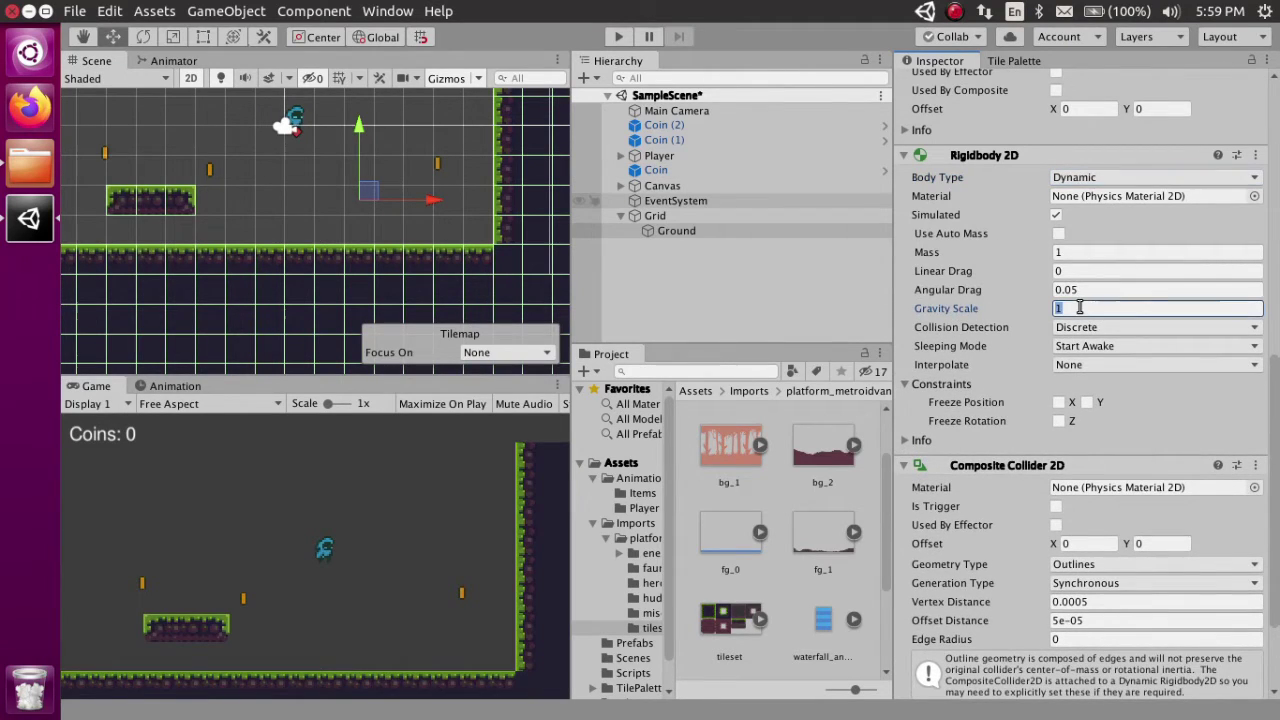
text(0)
click(1091, 180)
click(1106, 224)
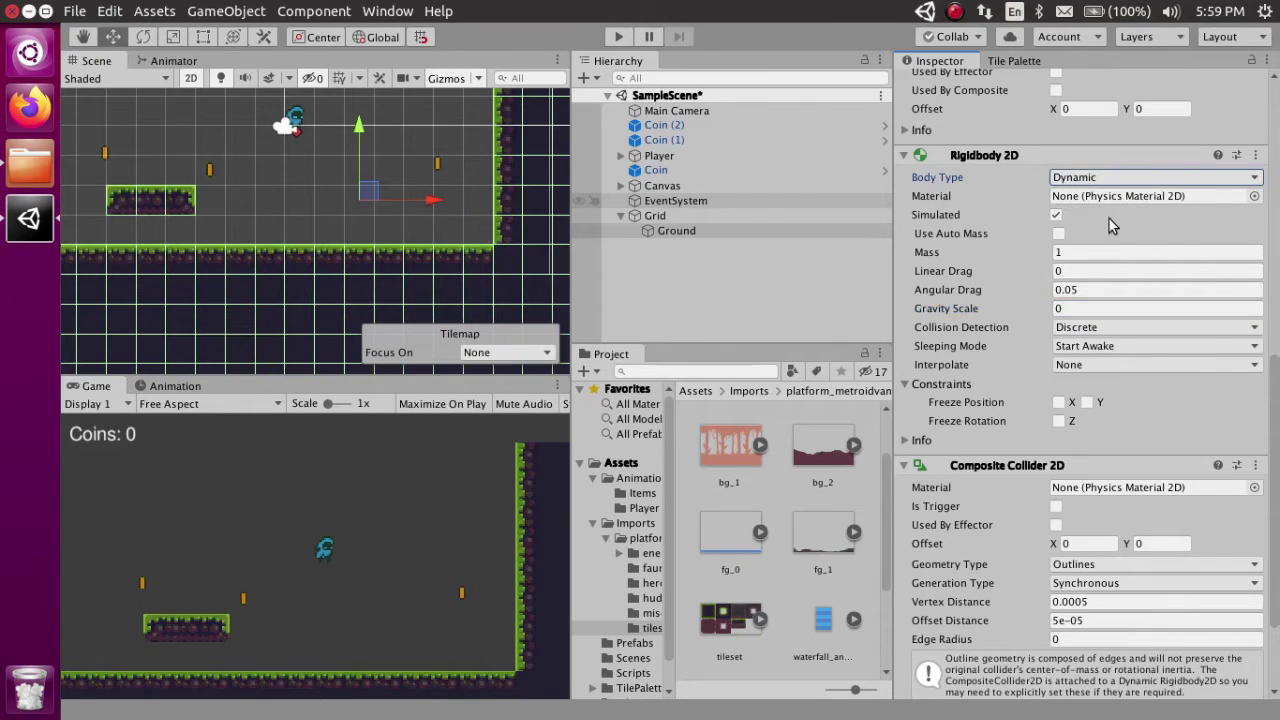
scroll(1057, 420, up, 6)
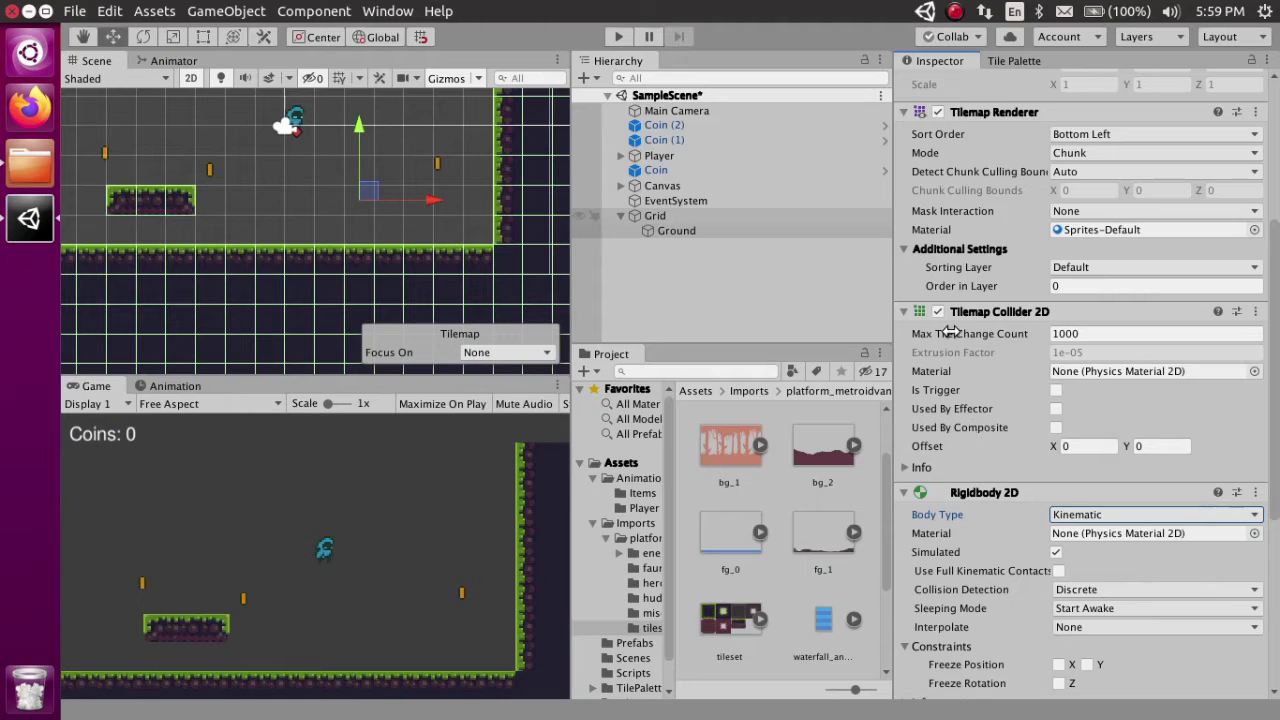
click(1056, 427)
Pan around the level to inspect the ground, then save the scene.
middle_drag(412, 239, 261, 312)
scroll(432, 244, up, 1)
scroll(432, 244, up, 1)
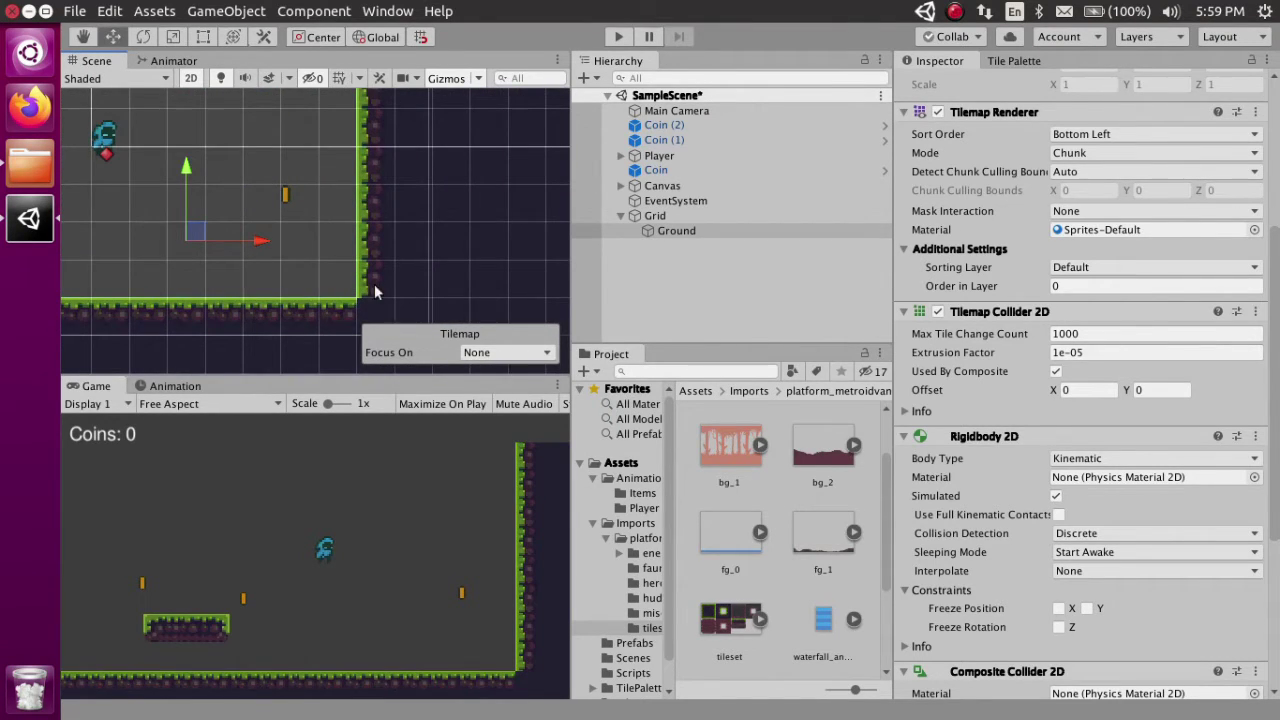
middle_drag(375, 291, 505, 148)
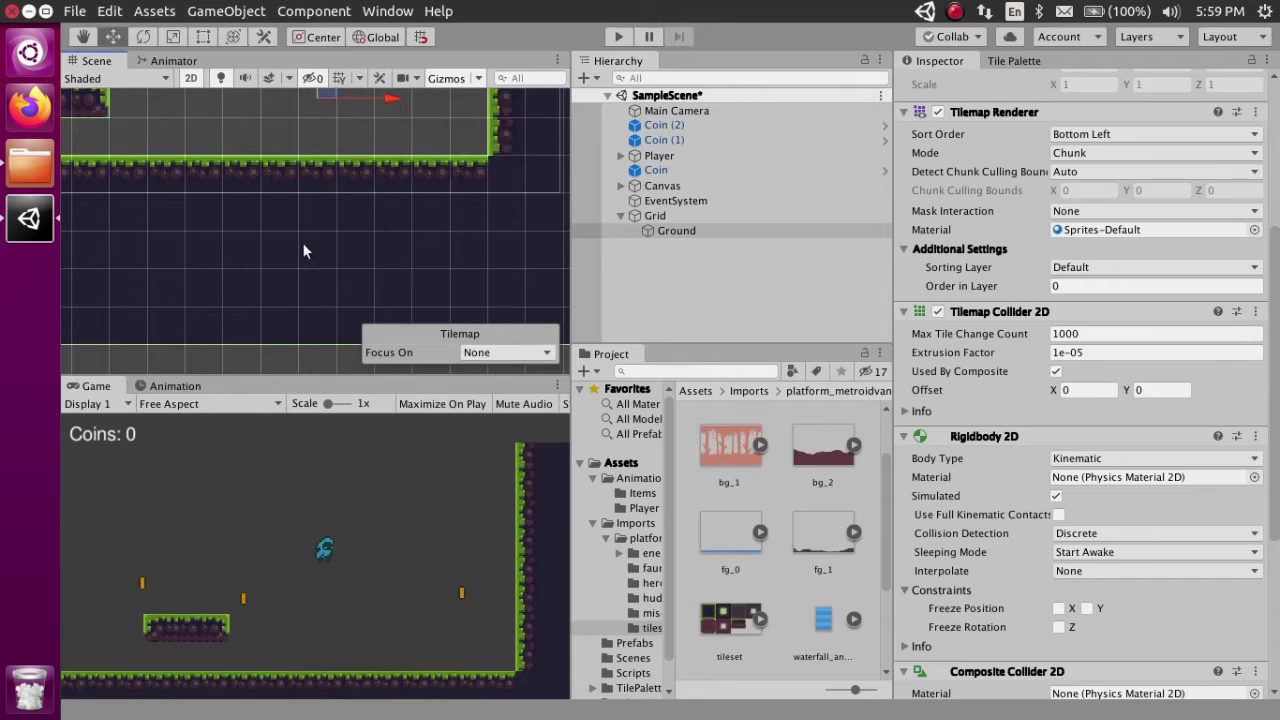
mouse_move(305, 250)
middle_down()
mouse_move(217, 200)
mouse_move(301, 246)
middle_up()
middle_drag(468, 168, 226, 265)
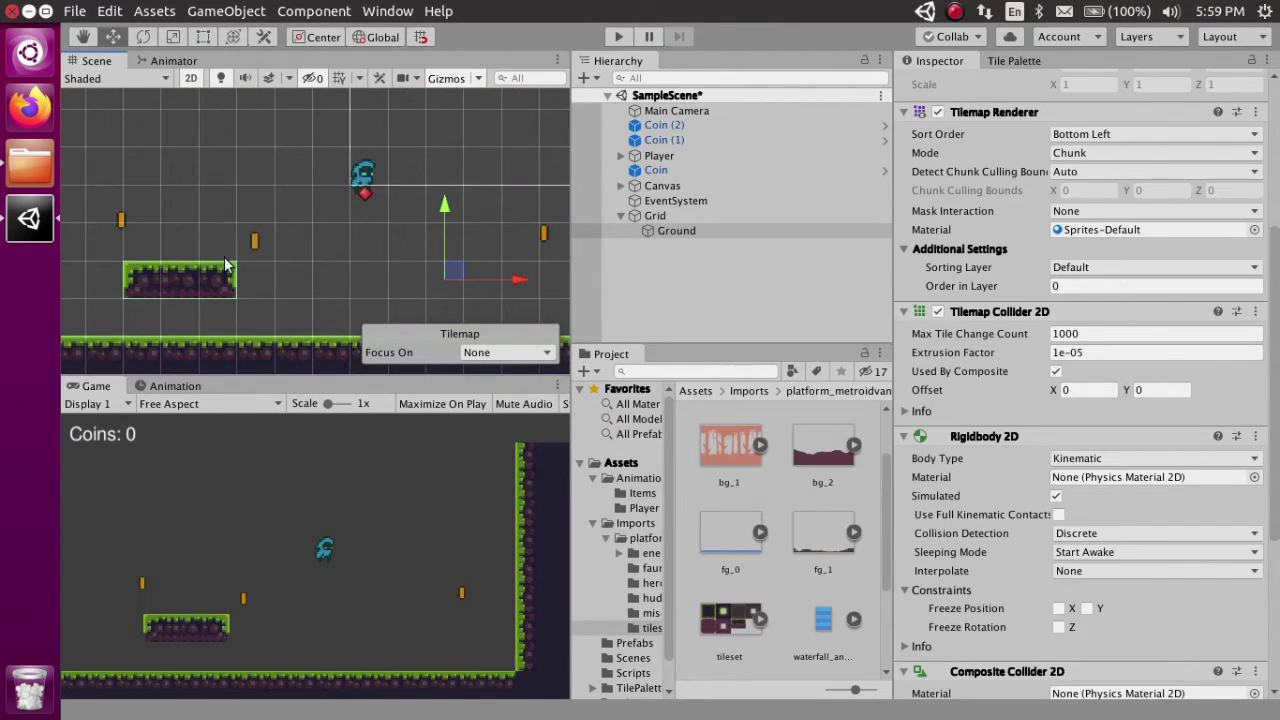
middle_drag(143, 300, 207, 316)
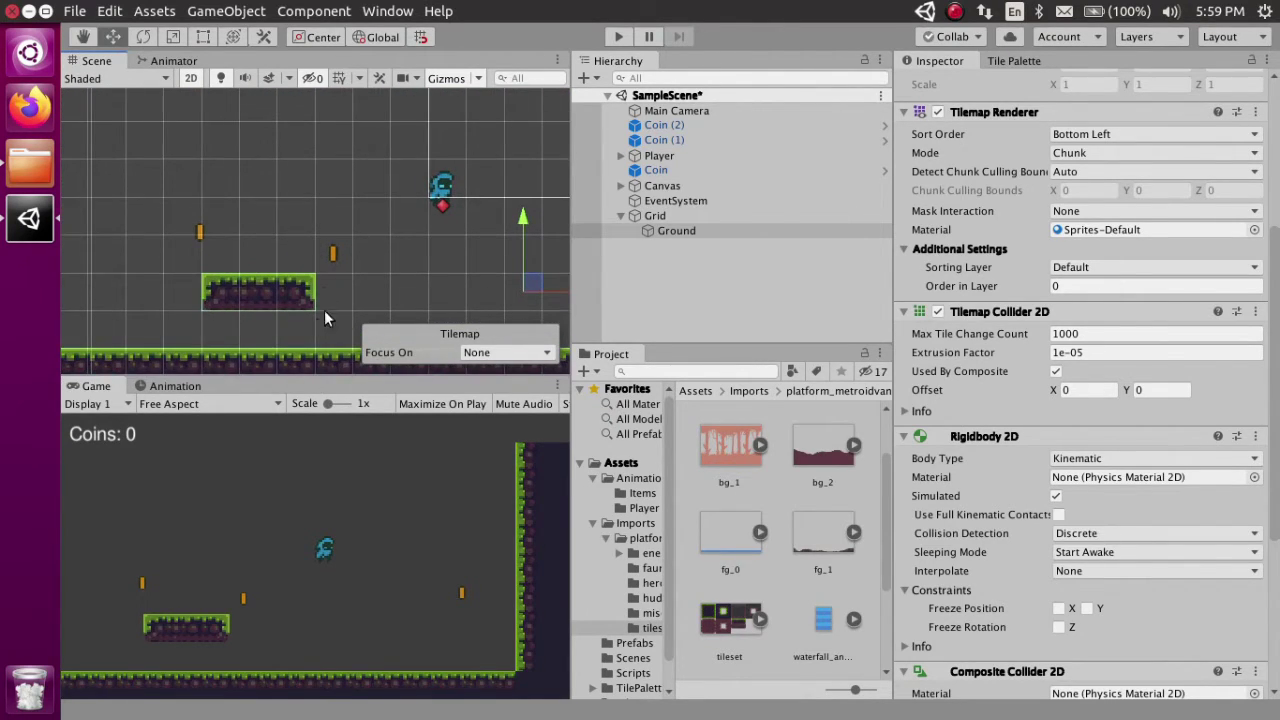
middle_drag(324, 318, 476, 62)
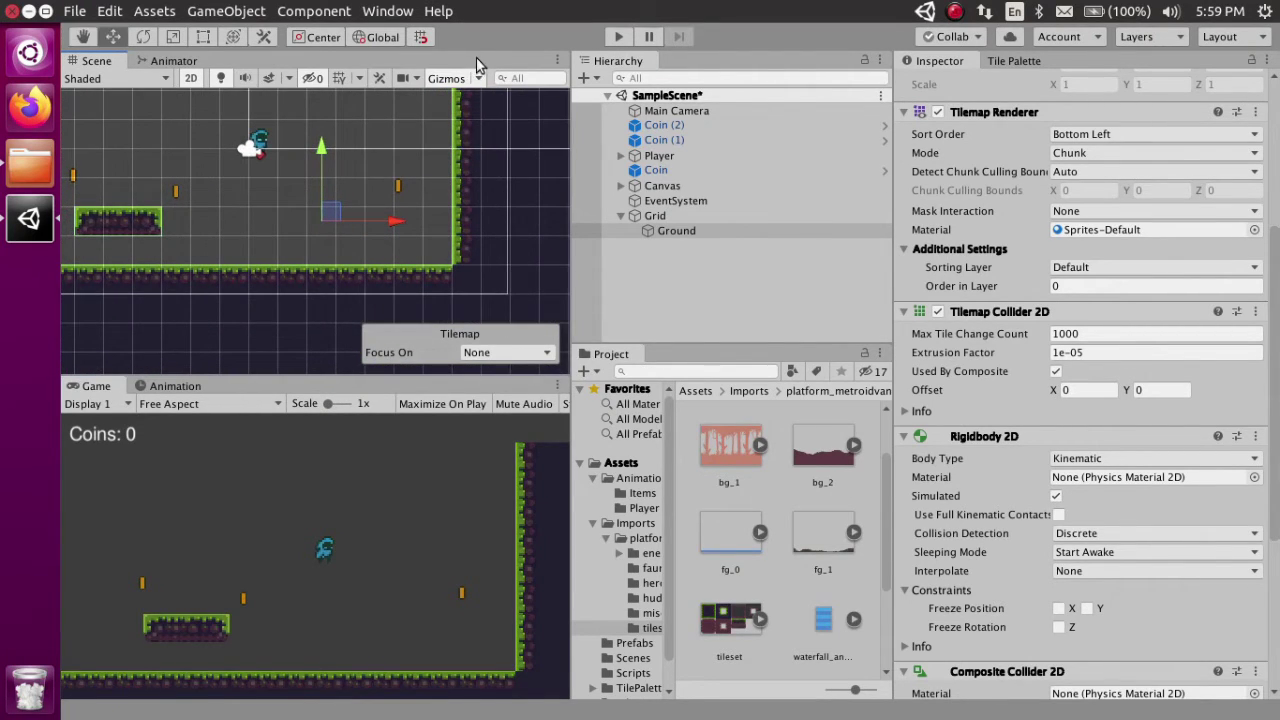
key(ctrl+s)
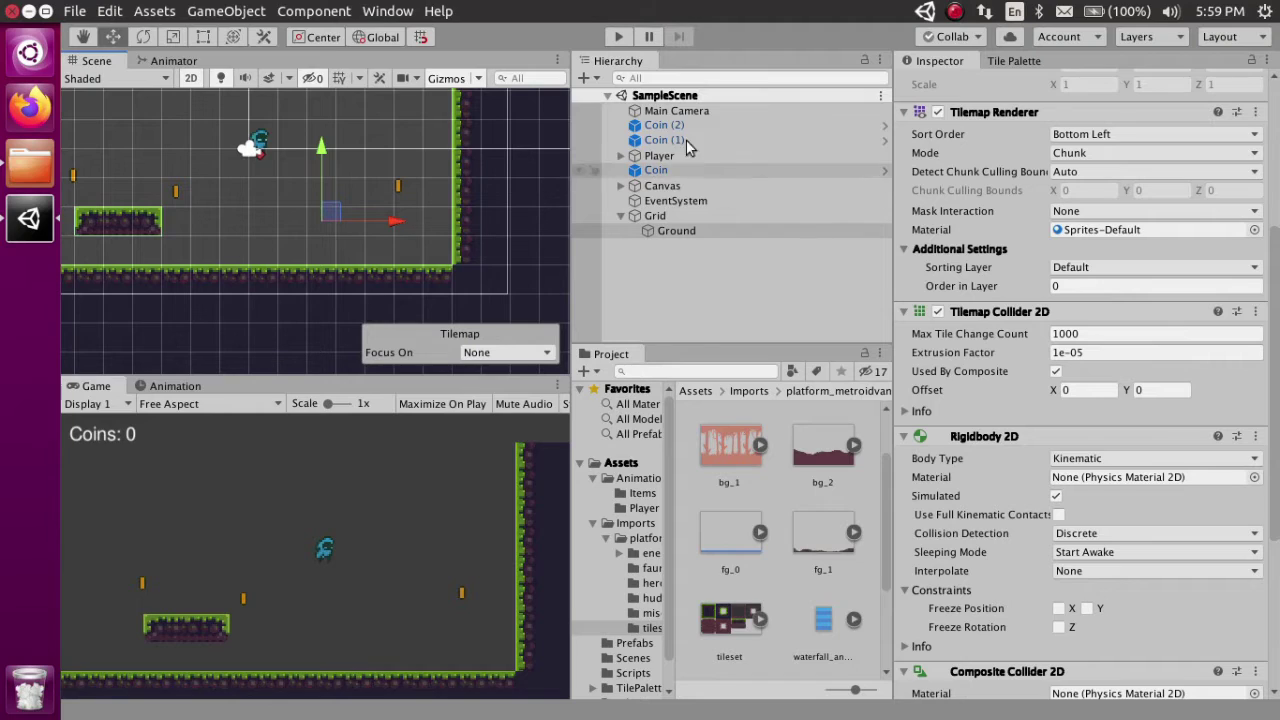
click(616, 38)
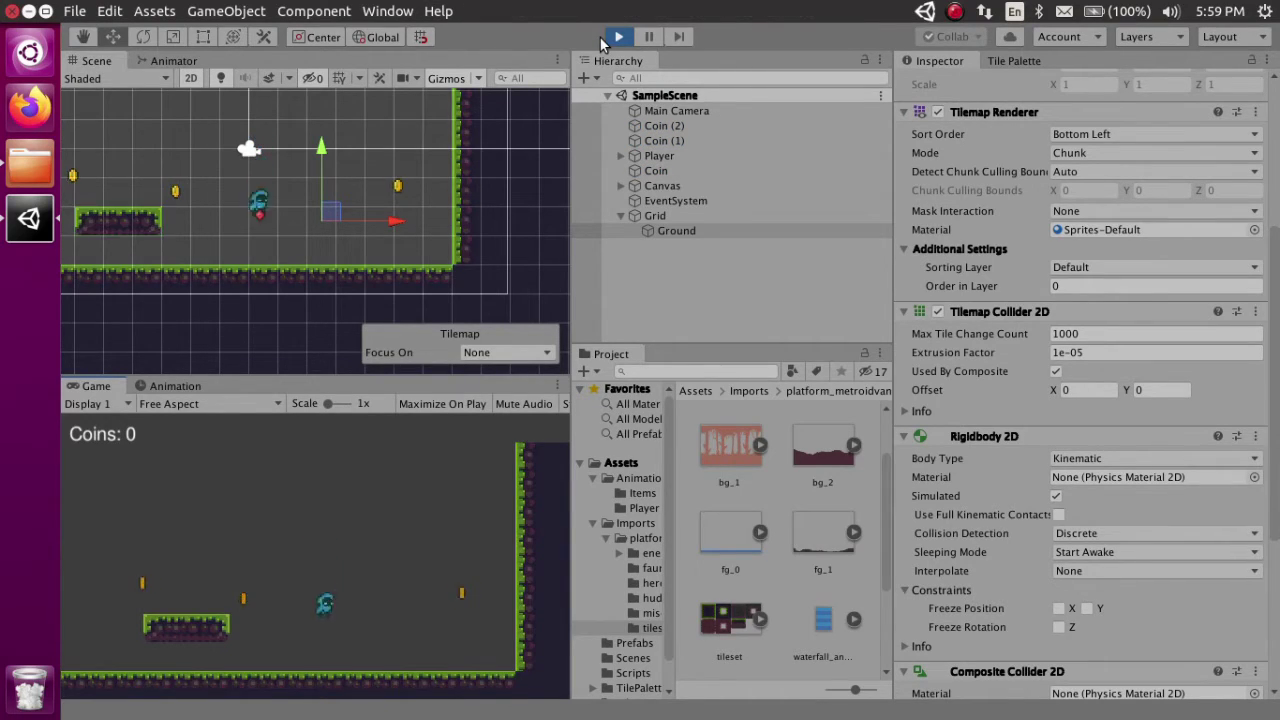
key(Right)
key(Right)
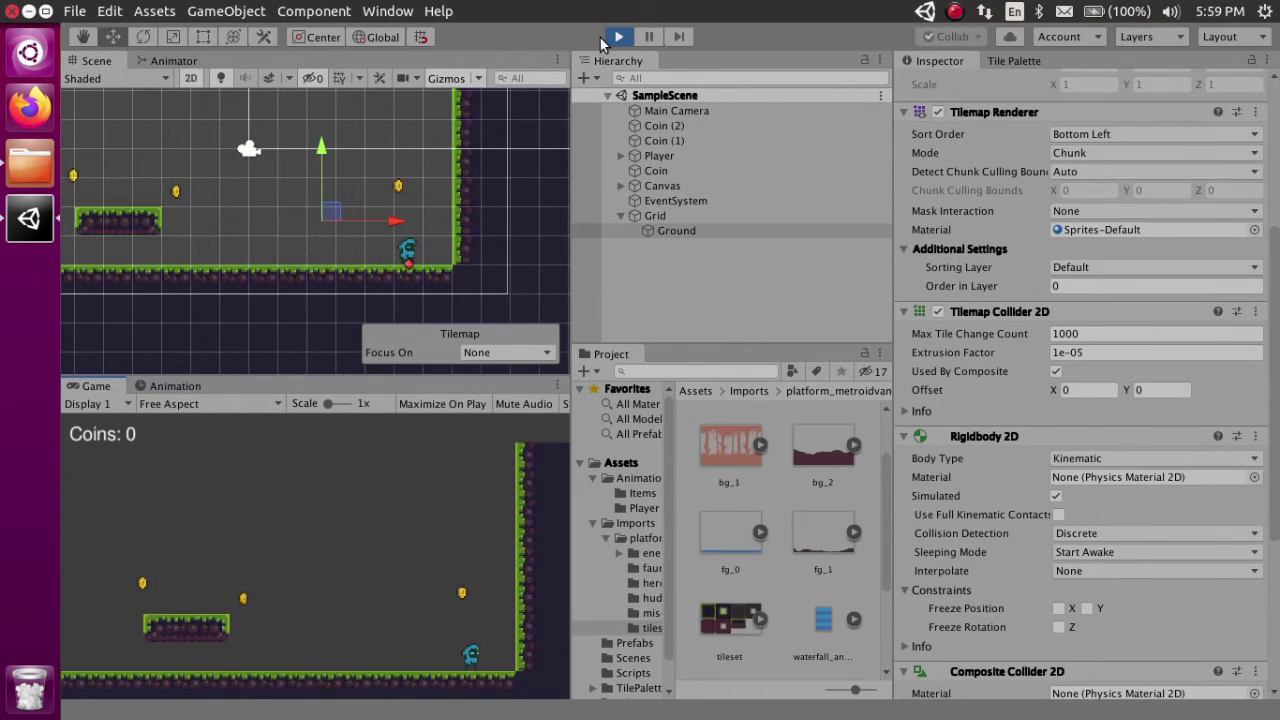
key(Left)
key(Right)
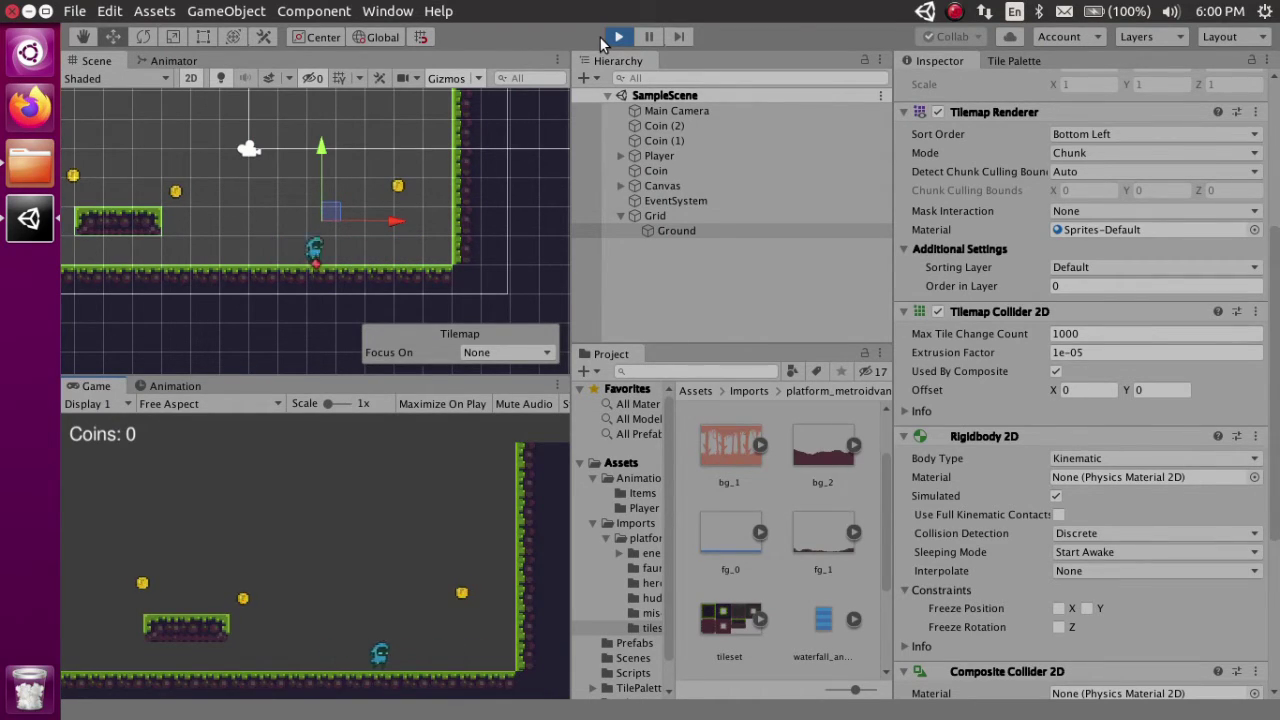
key(Left)
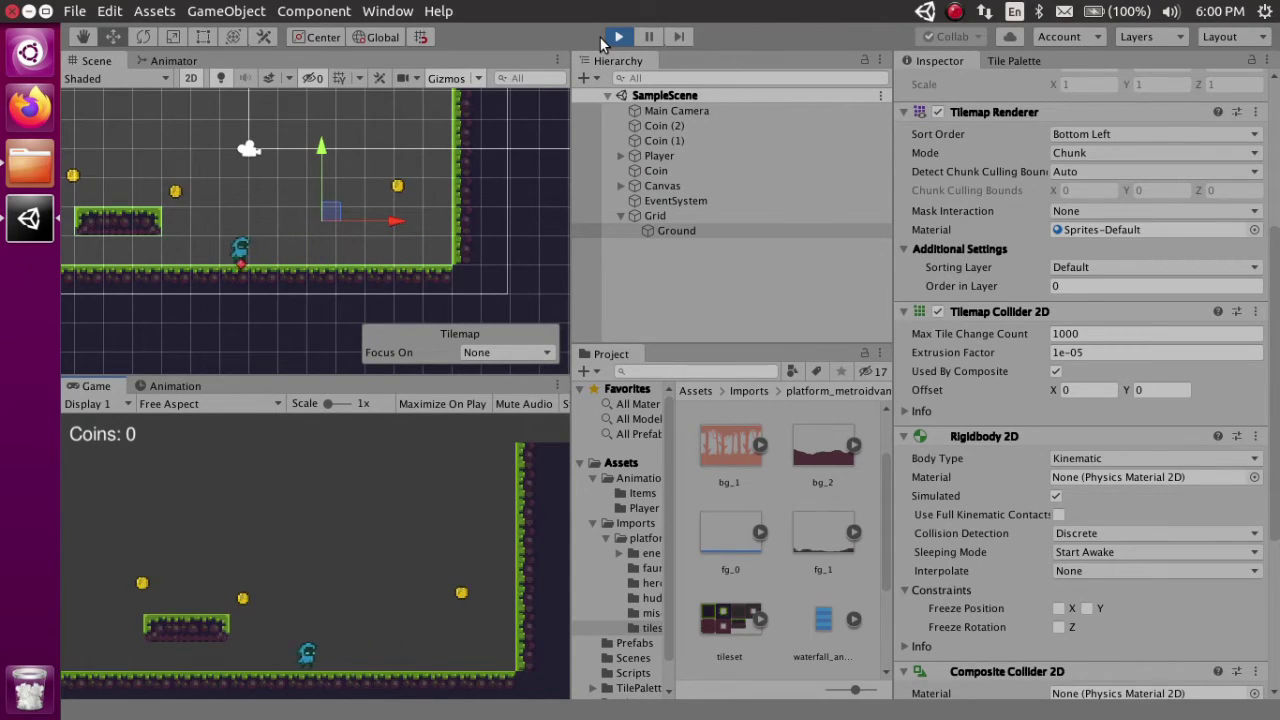
key(Right)
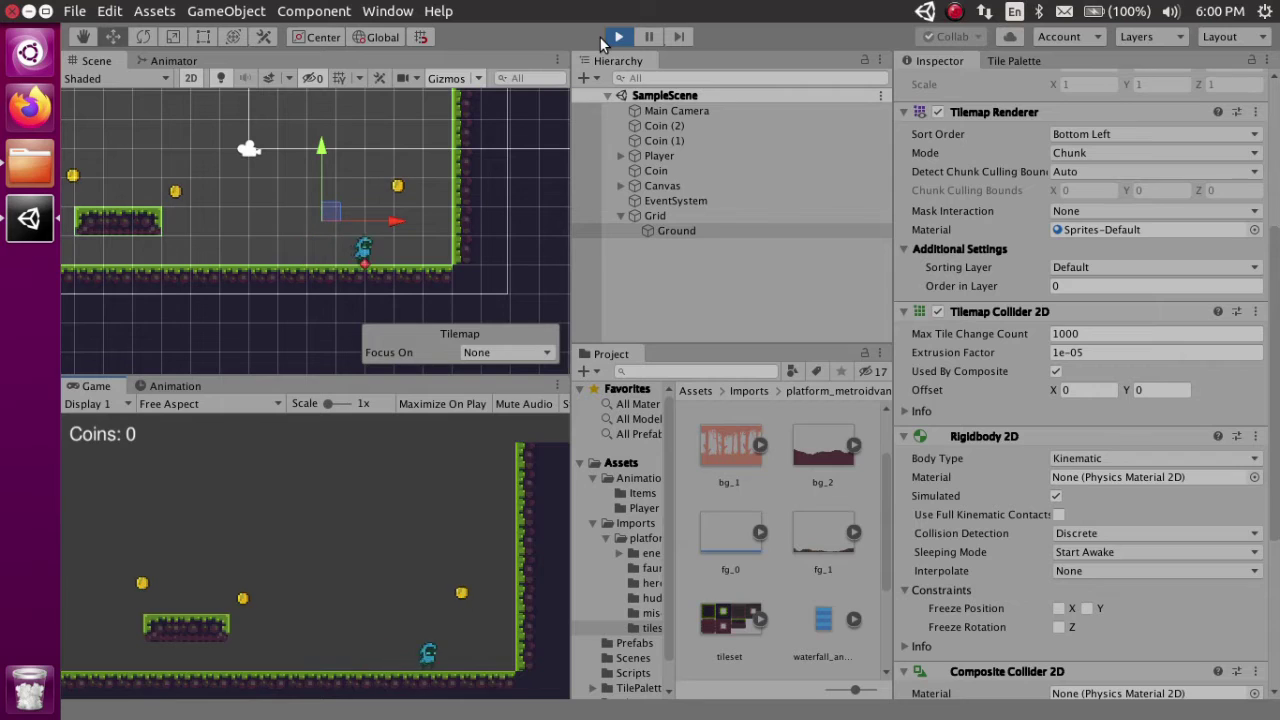
key(Left)
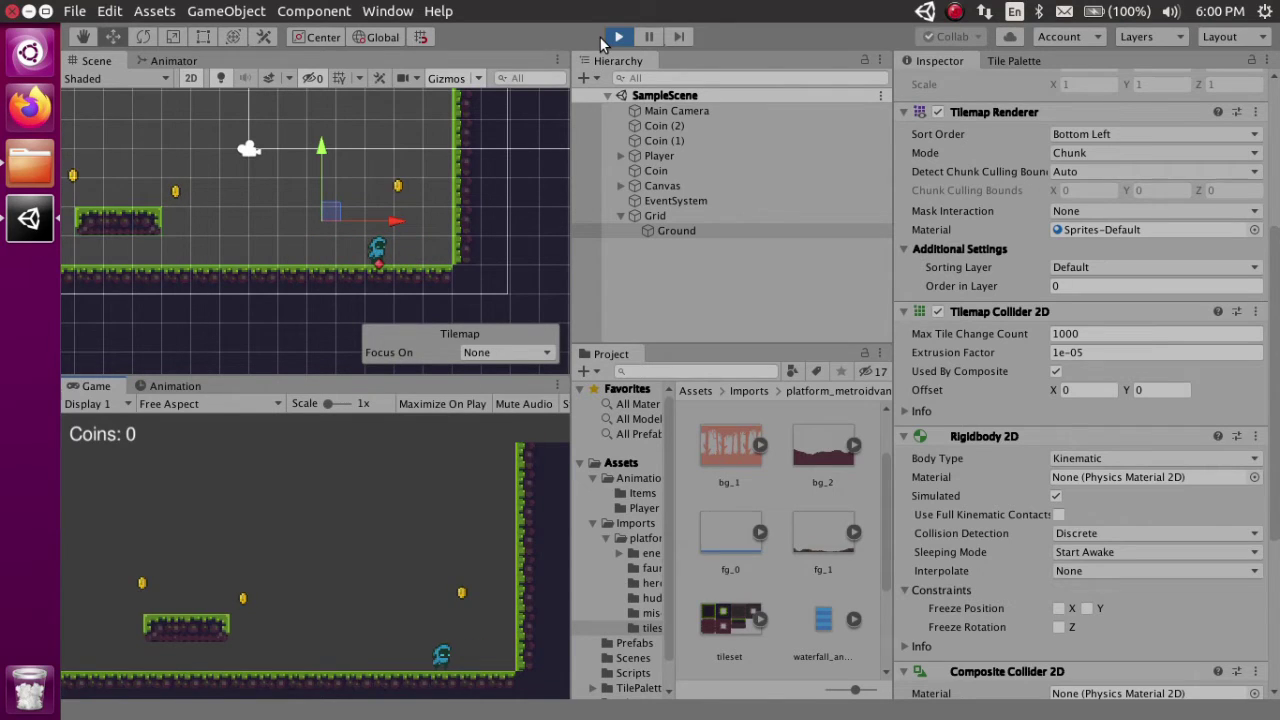
click(612, 37)
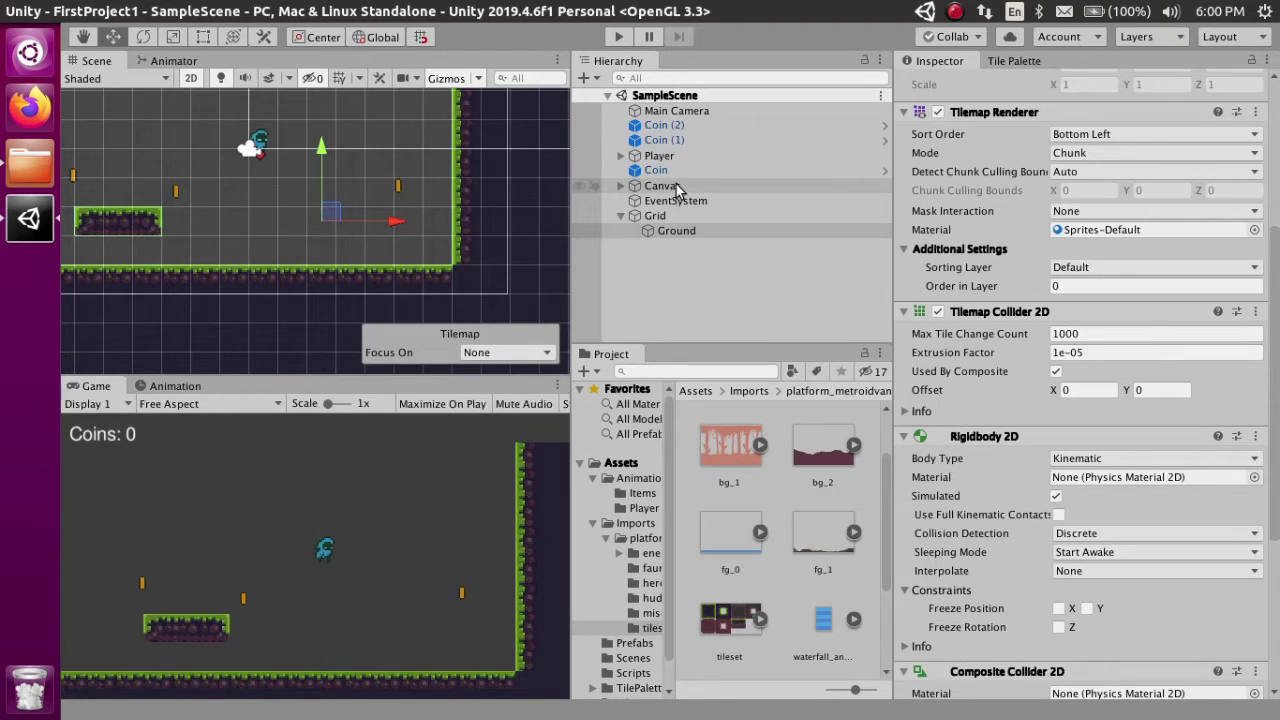
Assign the Ground tilemap object to the Ground layer.
click(708, 232)
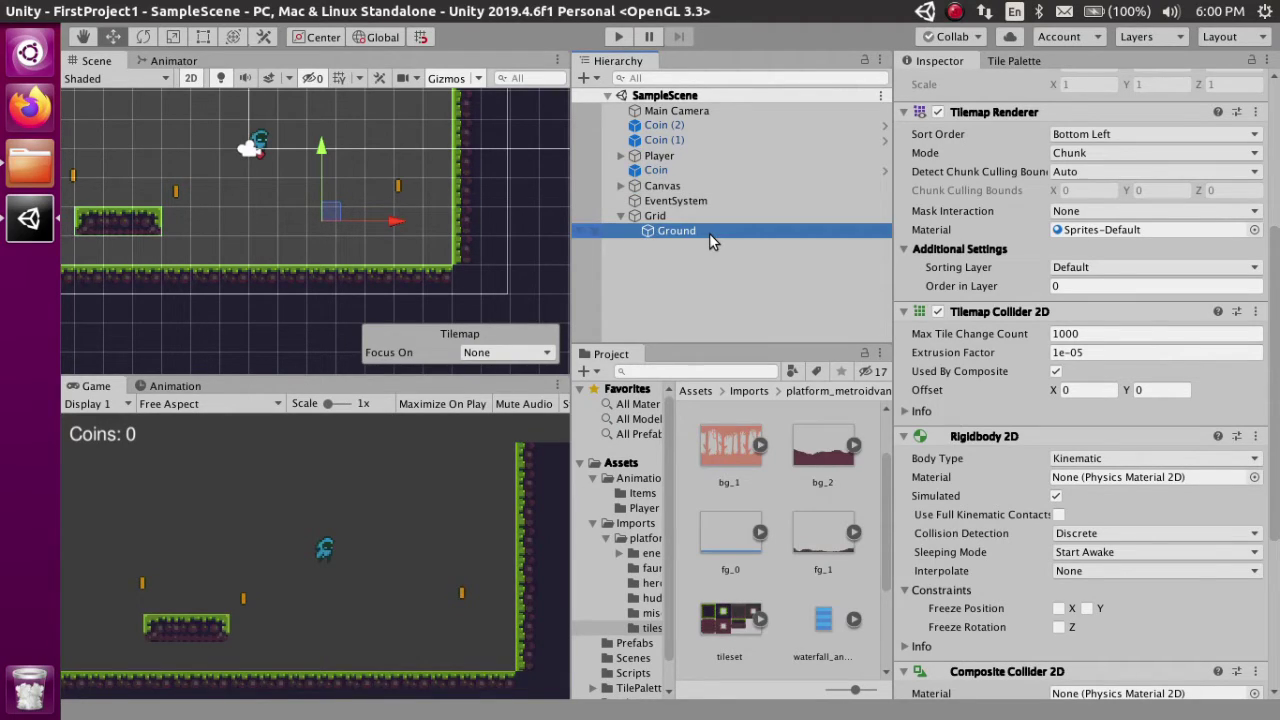
click(1007, 298)
scroll(1007, 298, up, 5)
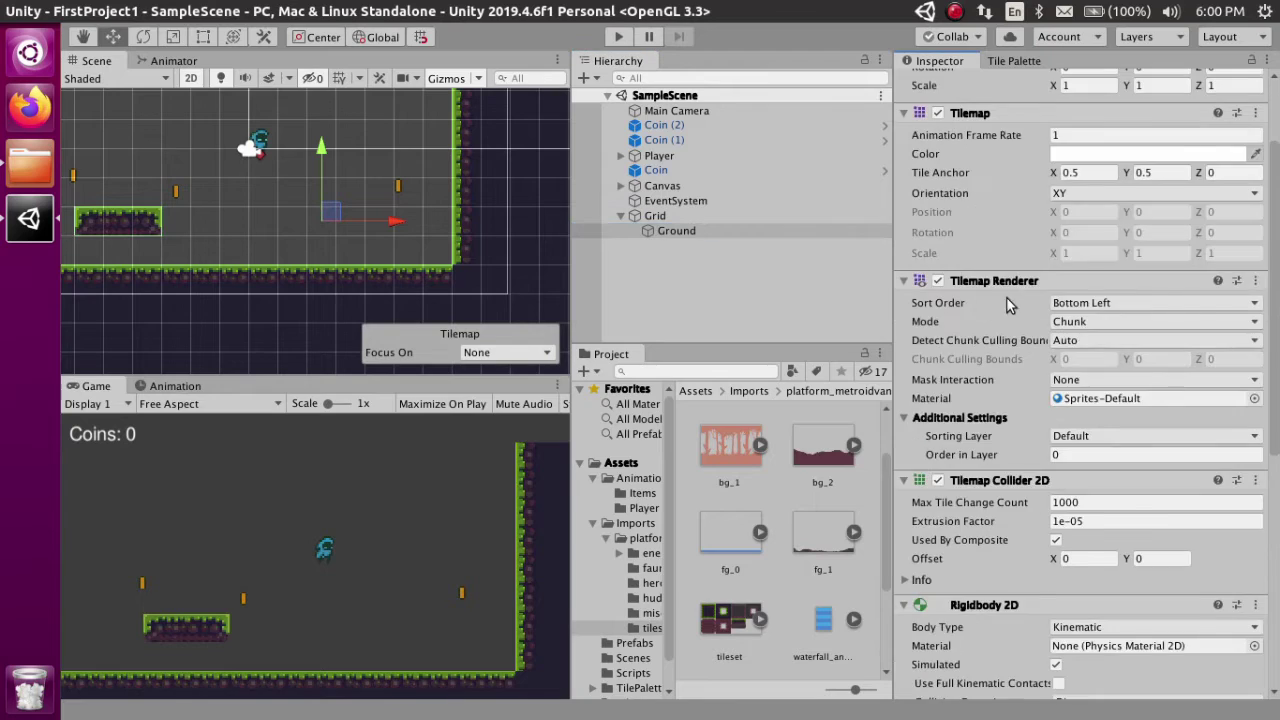
click(1160, 108)
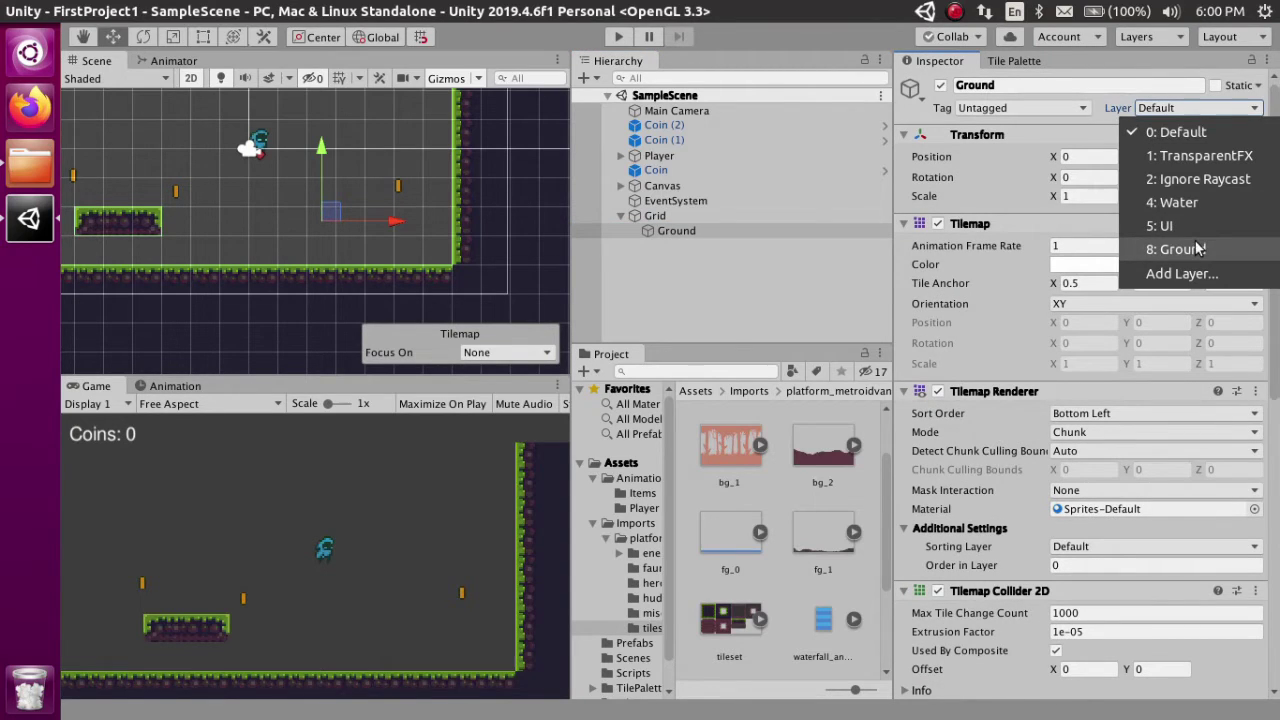
click(1197, 248)
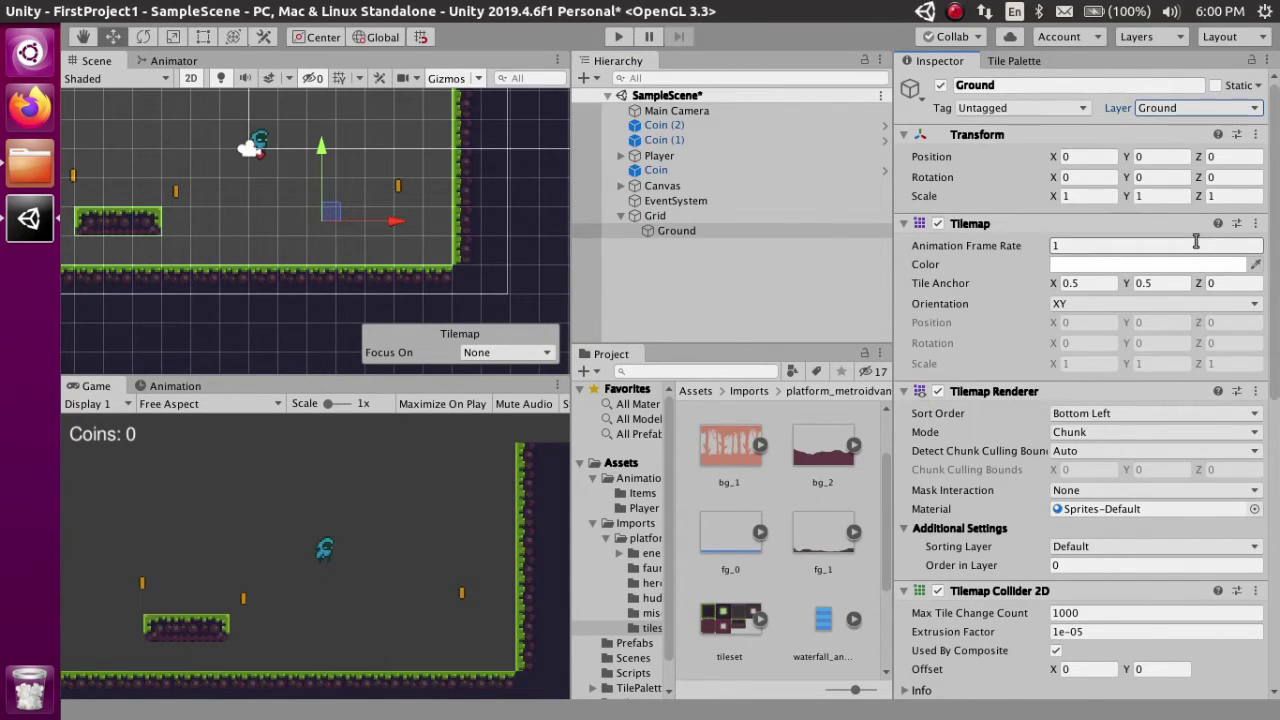
Play the game and test running left and right and jumping near the platform.
click(619, 36)
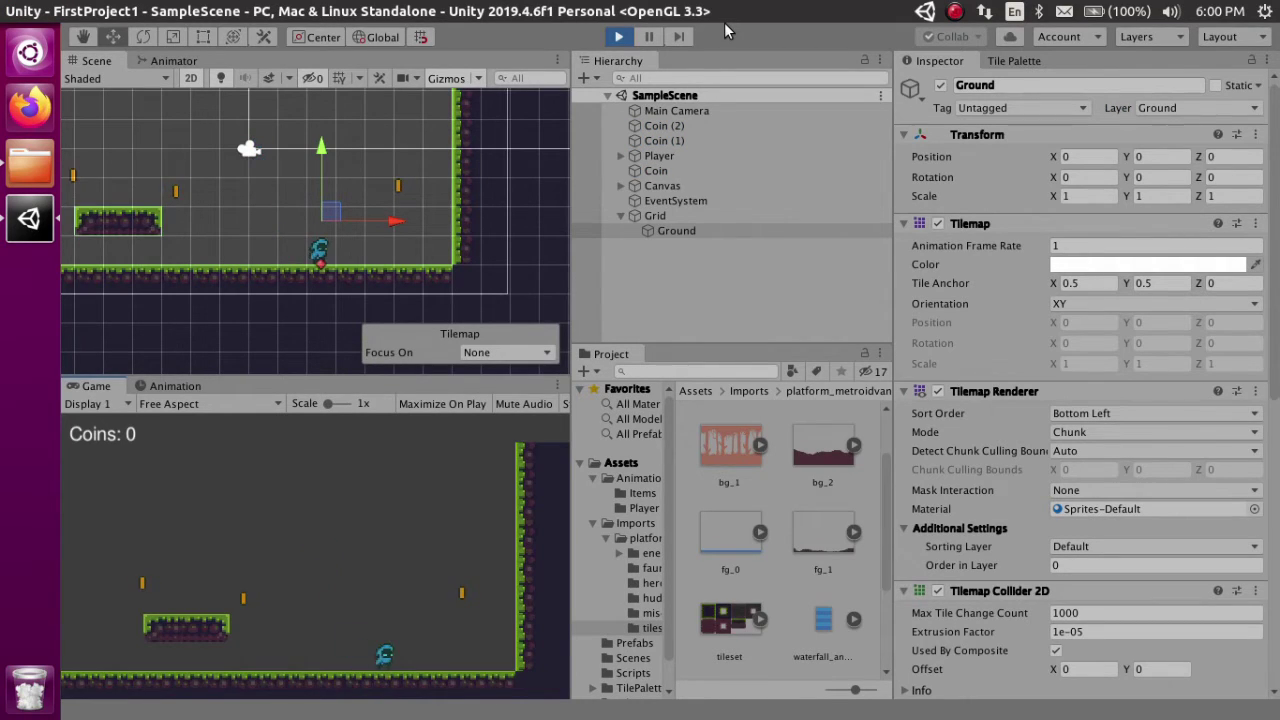
key(Left)
key(Right)
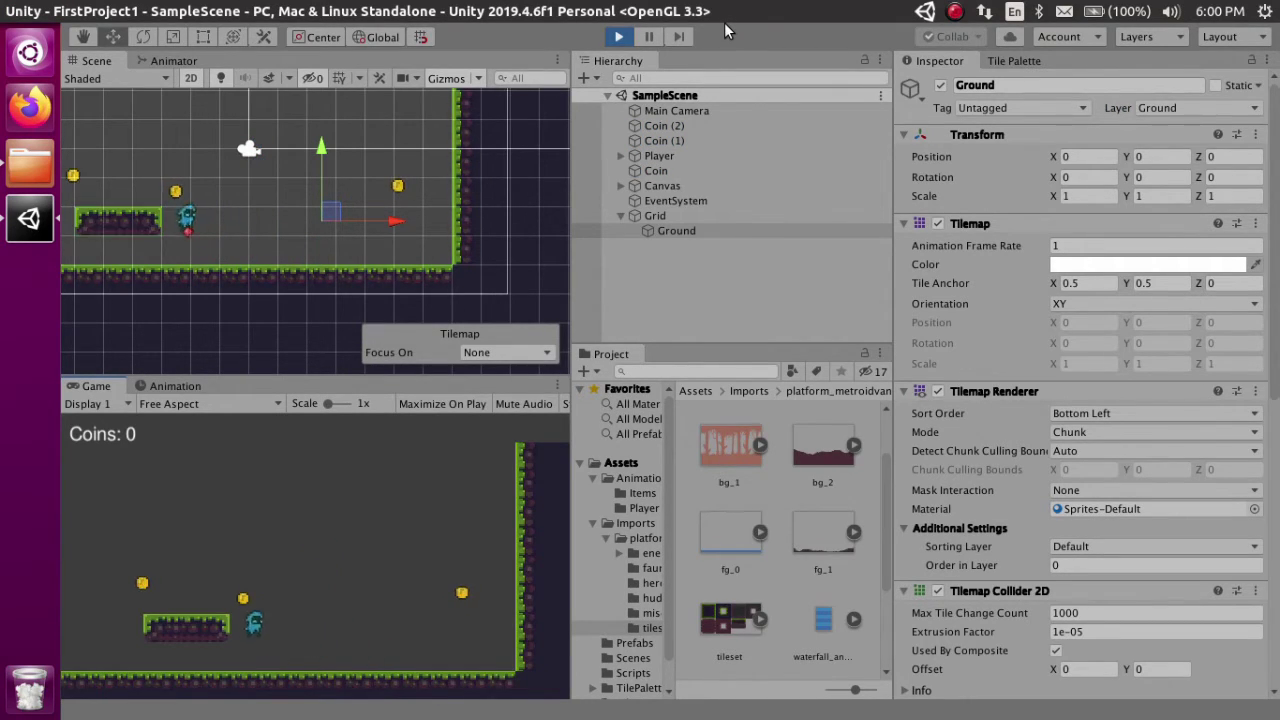
key(Left)
key(Left)
key(space)
key(space)
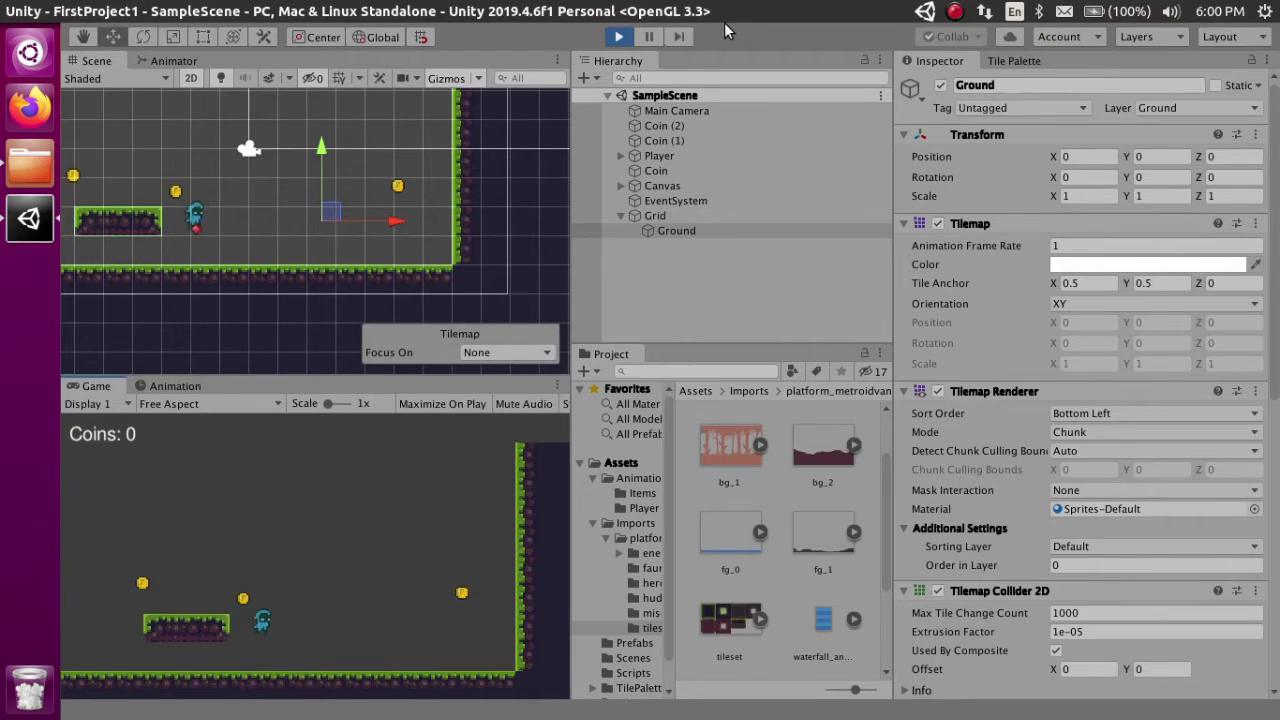
key(Right)
key(space)
key(Left)
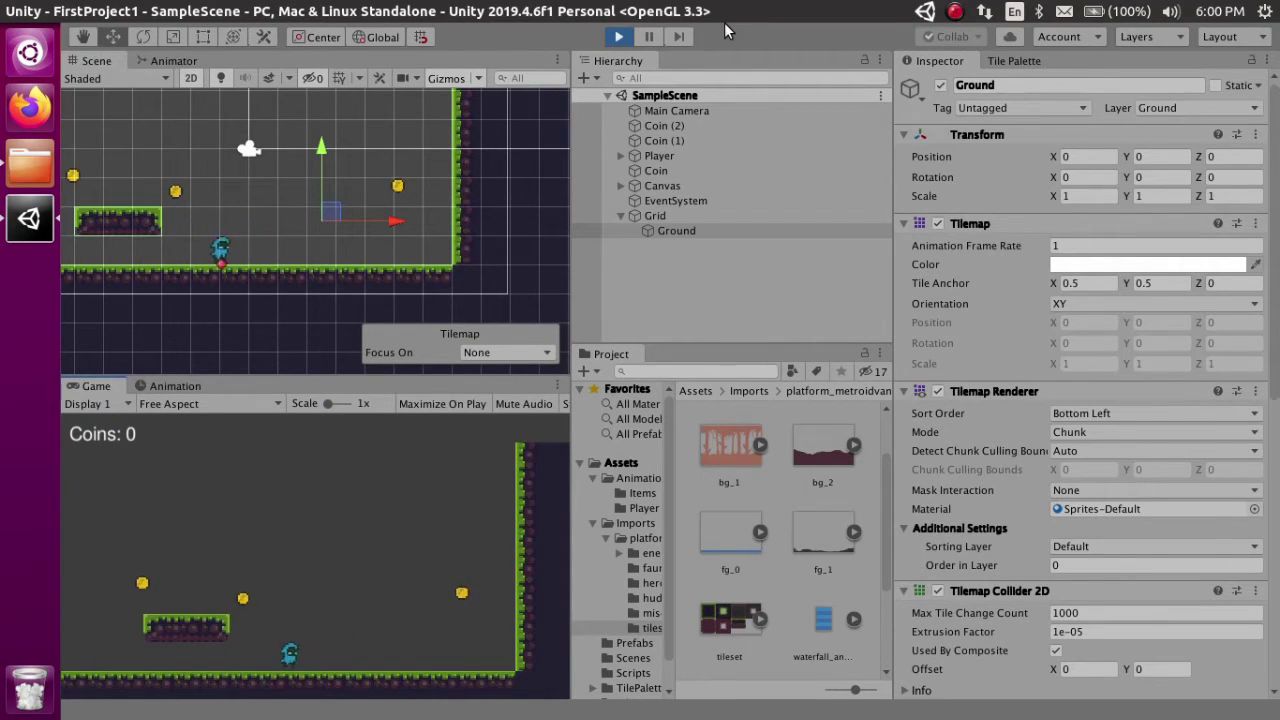
key(space)
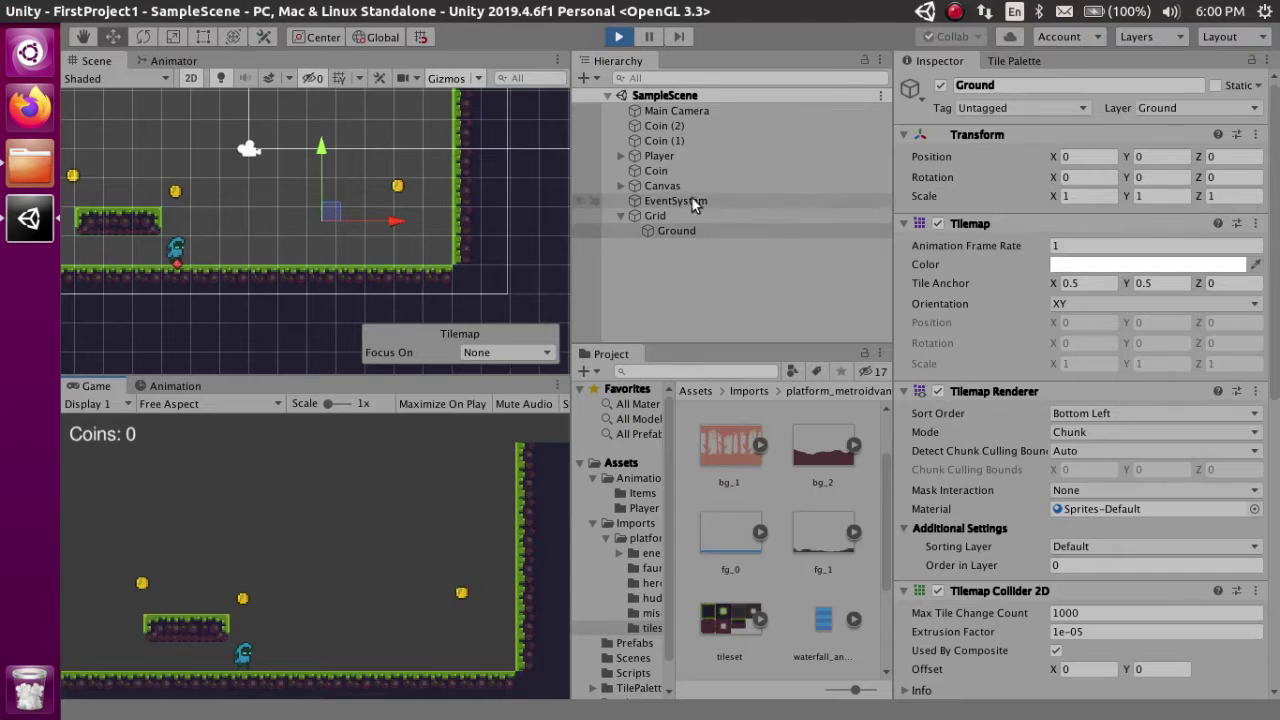
Set the Player Movement script's Jump Force to 7.
click(668, 157)
scroll(1090, 450, down, 10)
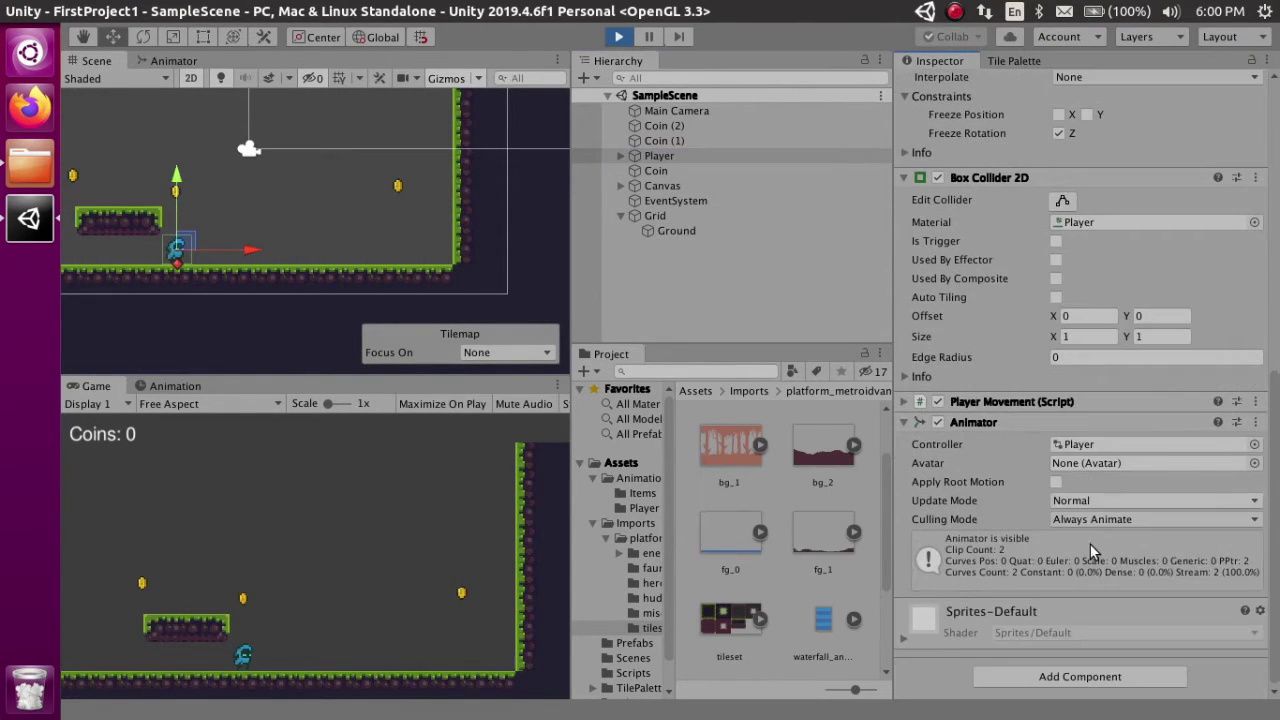
click(904, 401)
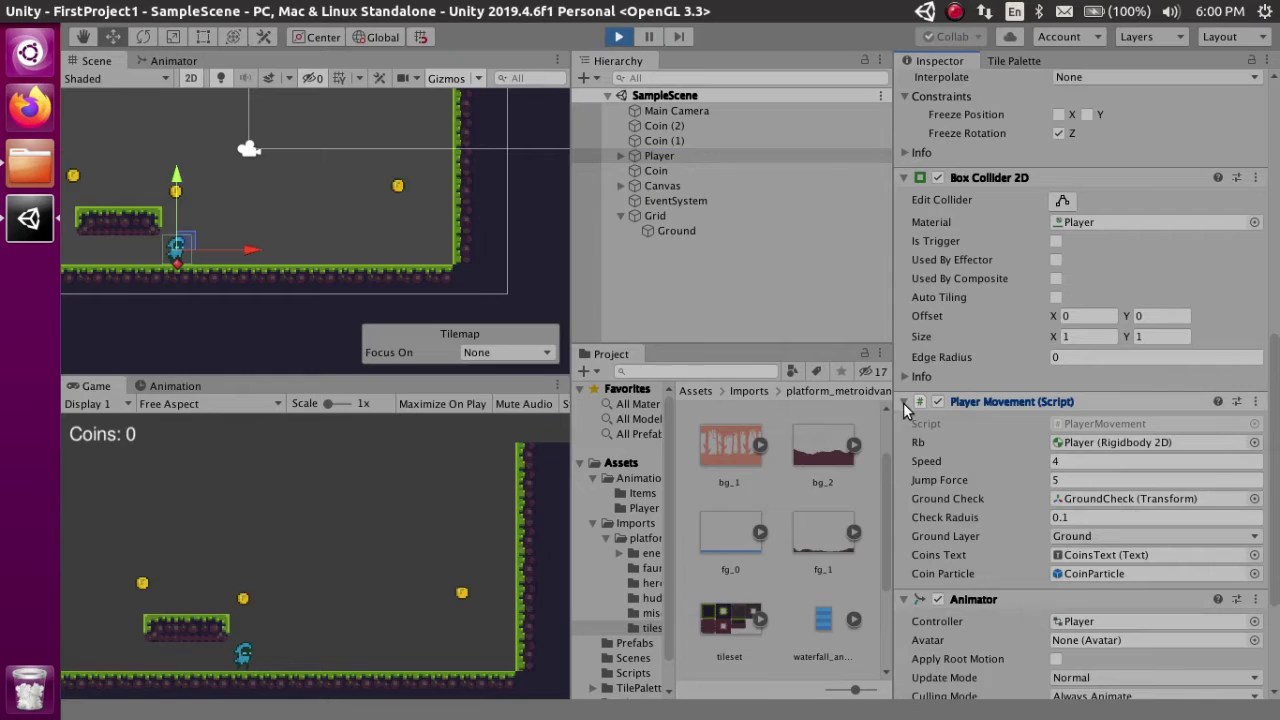
click(1076, 479)
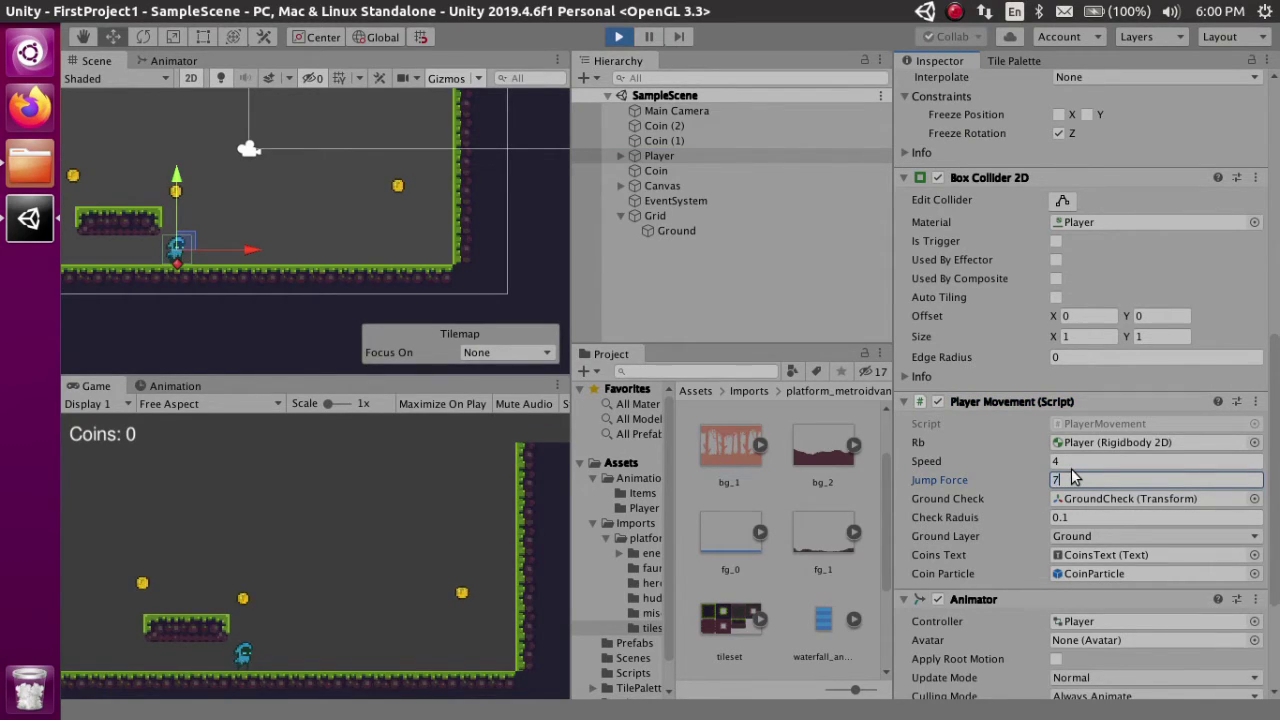
click(322, 637)
Jump and run to collect the coins with the stronger jump, then stop the test run.
key(space)
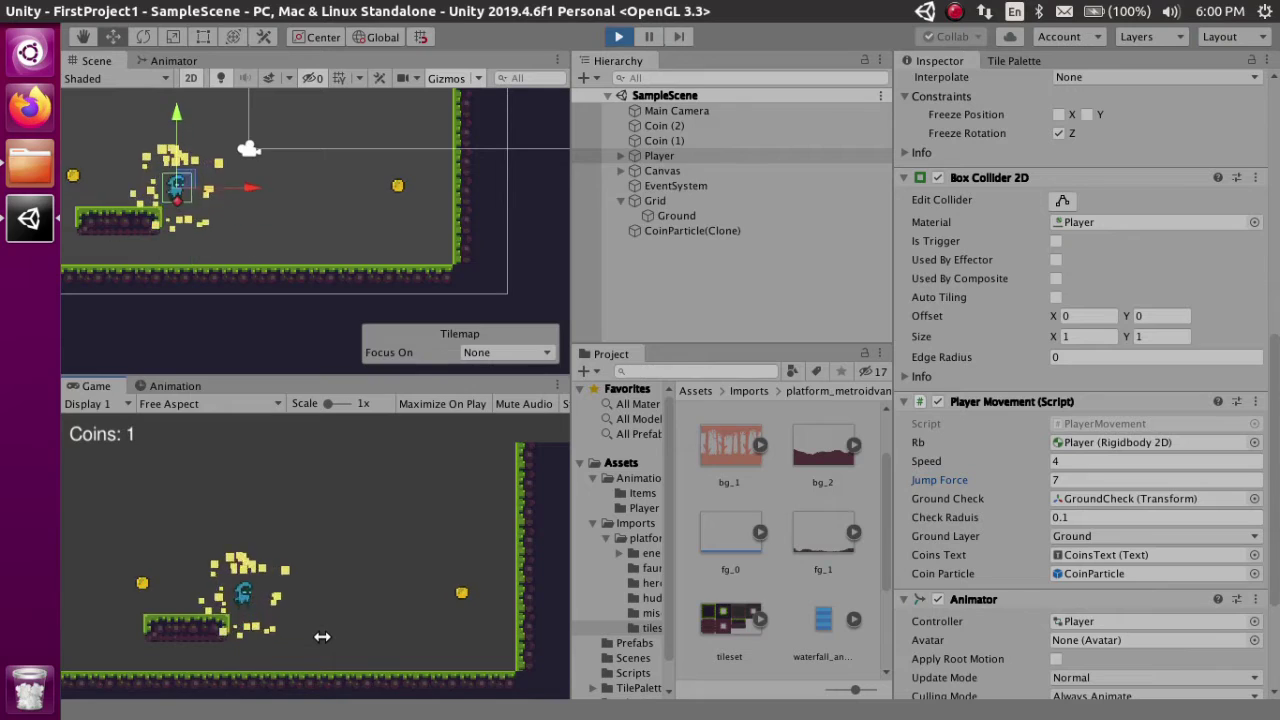
key(Left)
key(space)
key(Right)
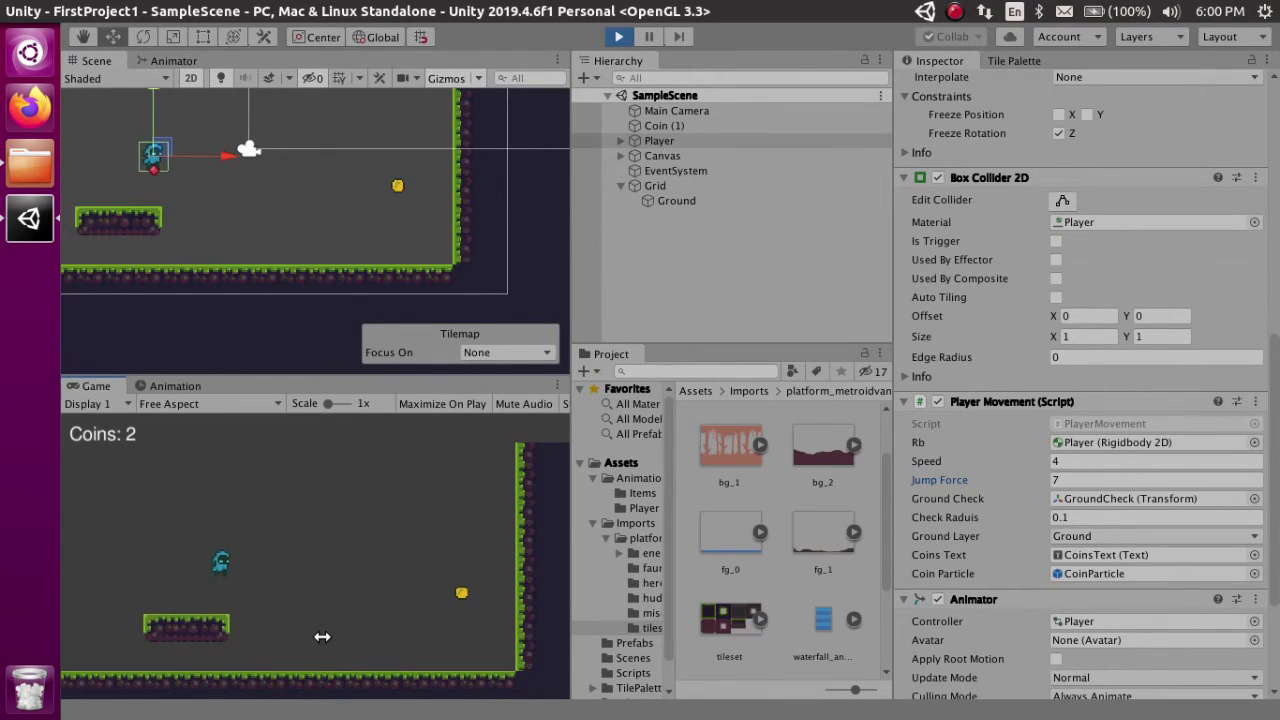
key(space)
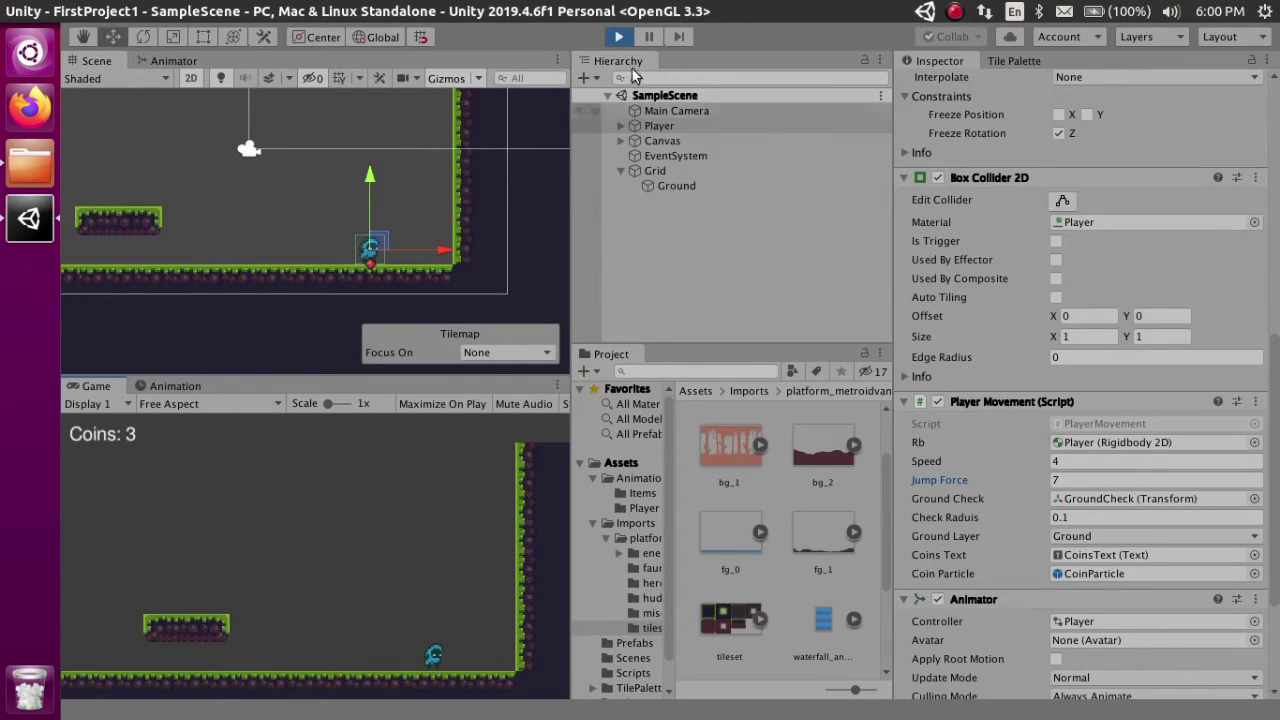
click(618, 36)
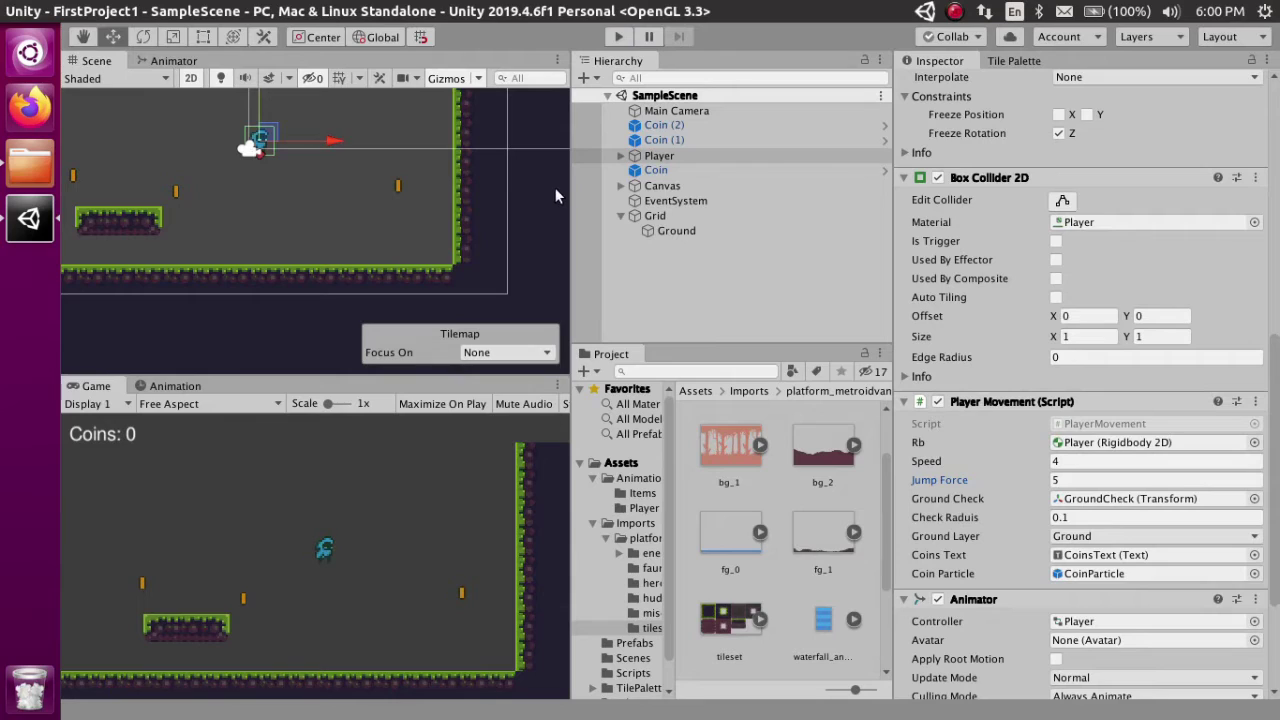
Show the Player's Animator graph, select the Idle state, and return to the Assets folder.
click(168, 60)
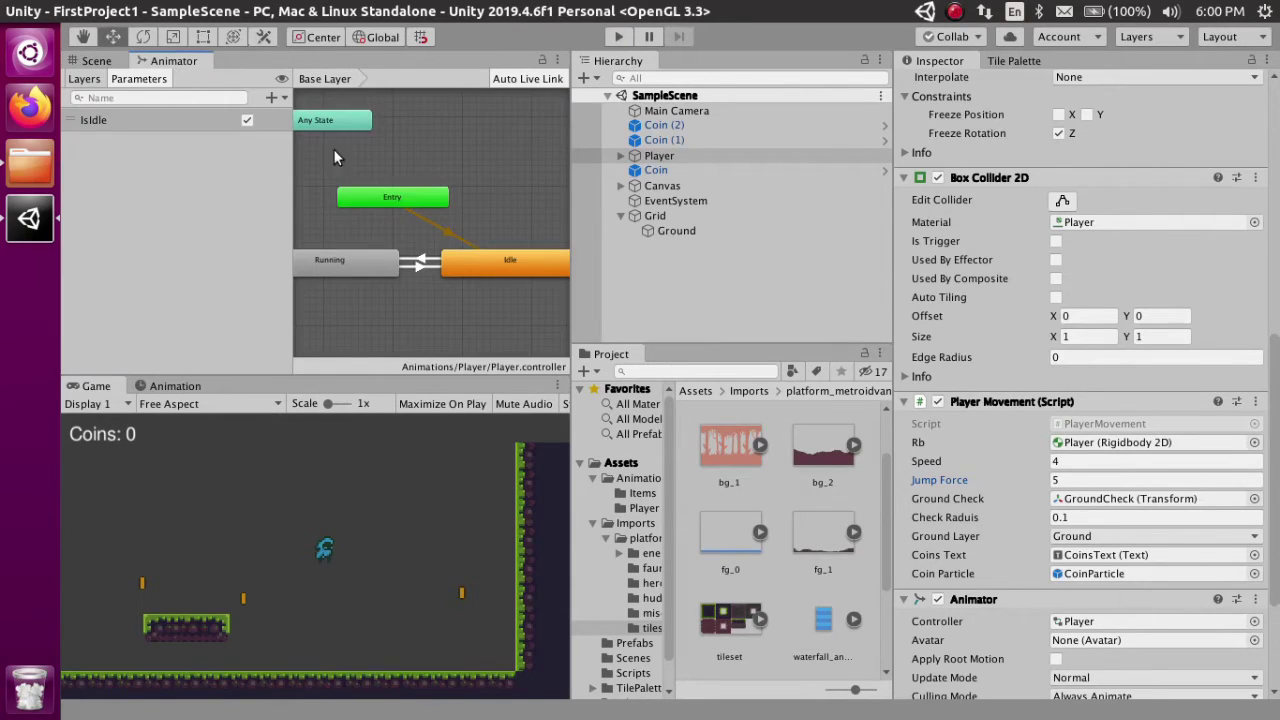
right_click(404, 184)
click(408, 138)
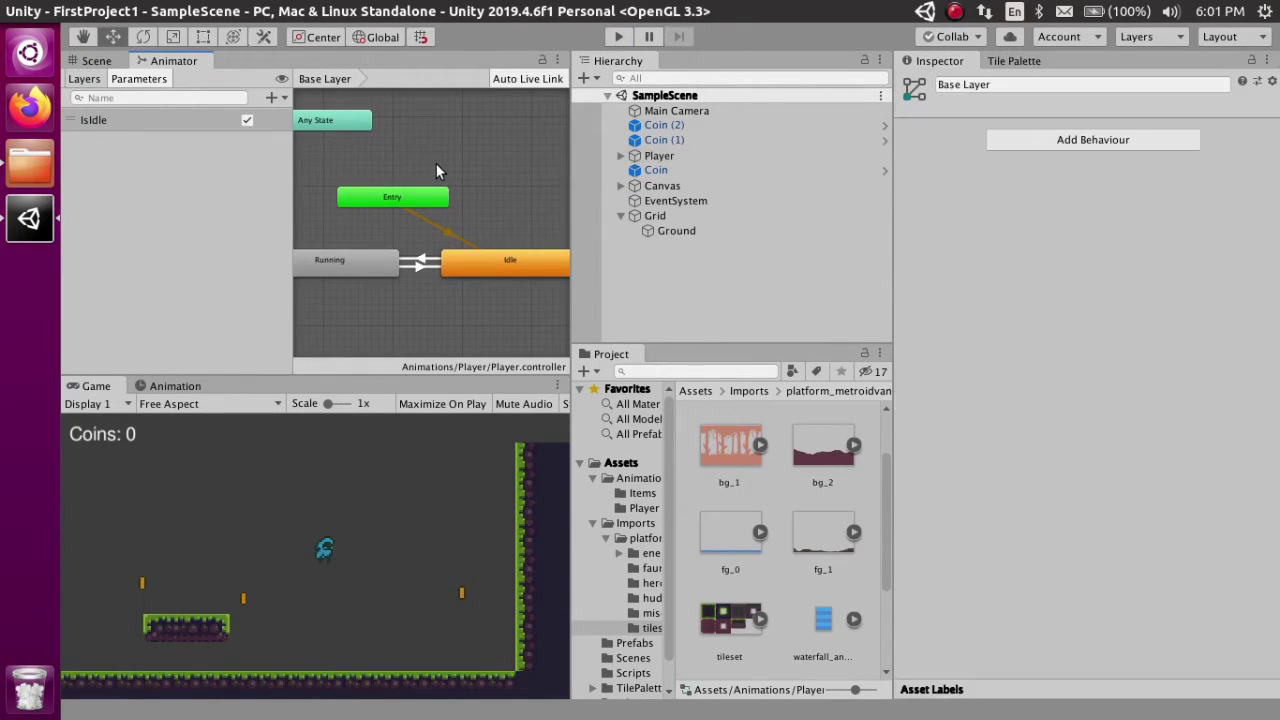
middle_drag(436, 163, 435, 146)
click(470, 250)
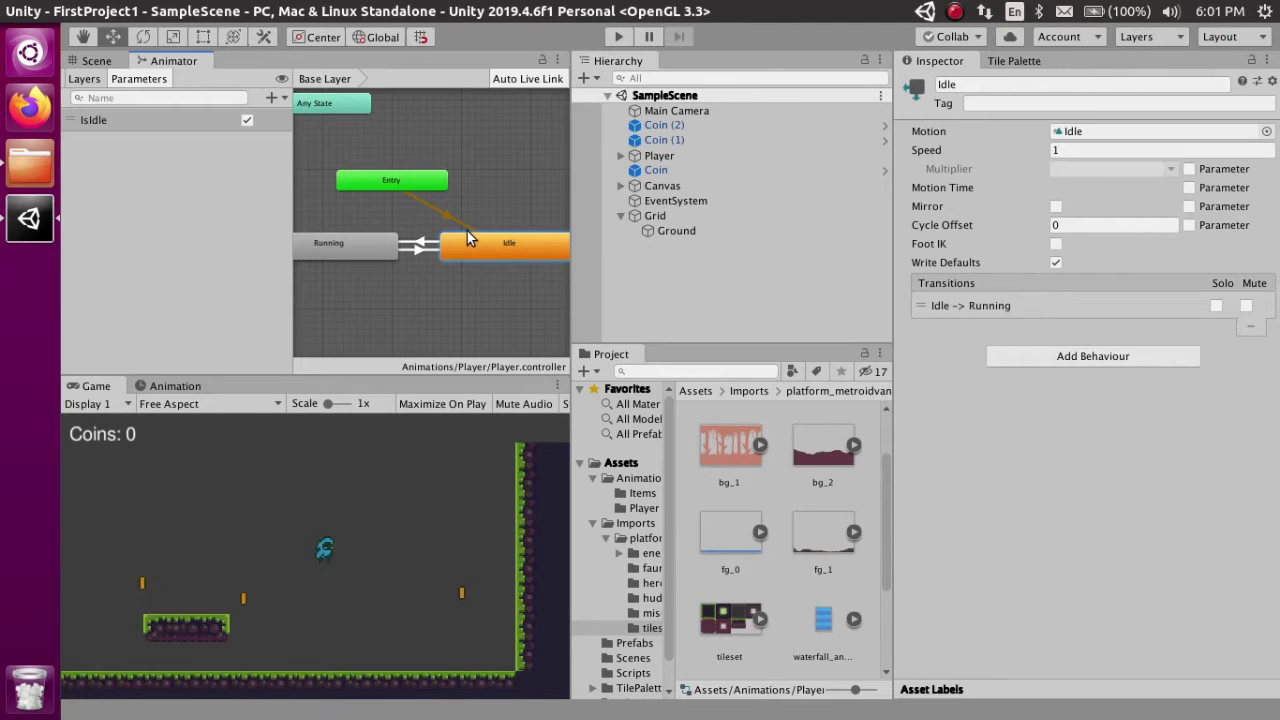
click(696, 391)
Select the Player and locate the PlayerMovement script asset in the Project window.
click(660, 156)
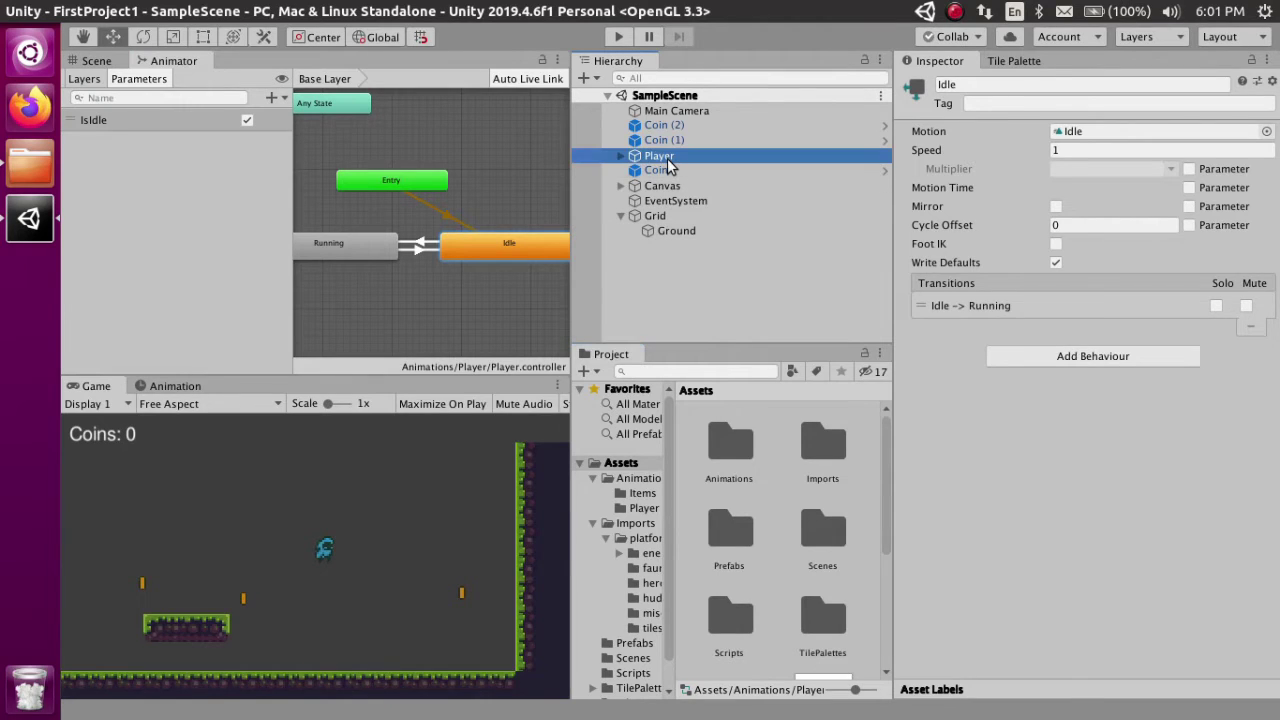
scroll(970, 440, down, 10)
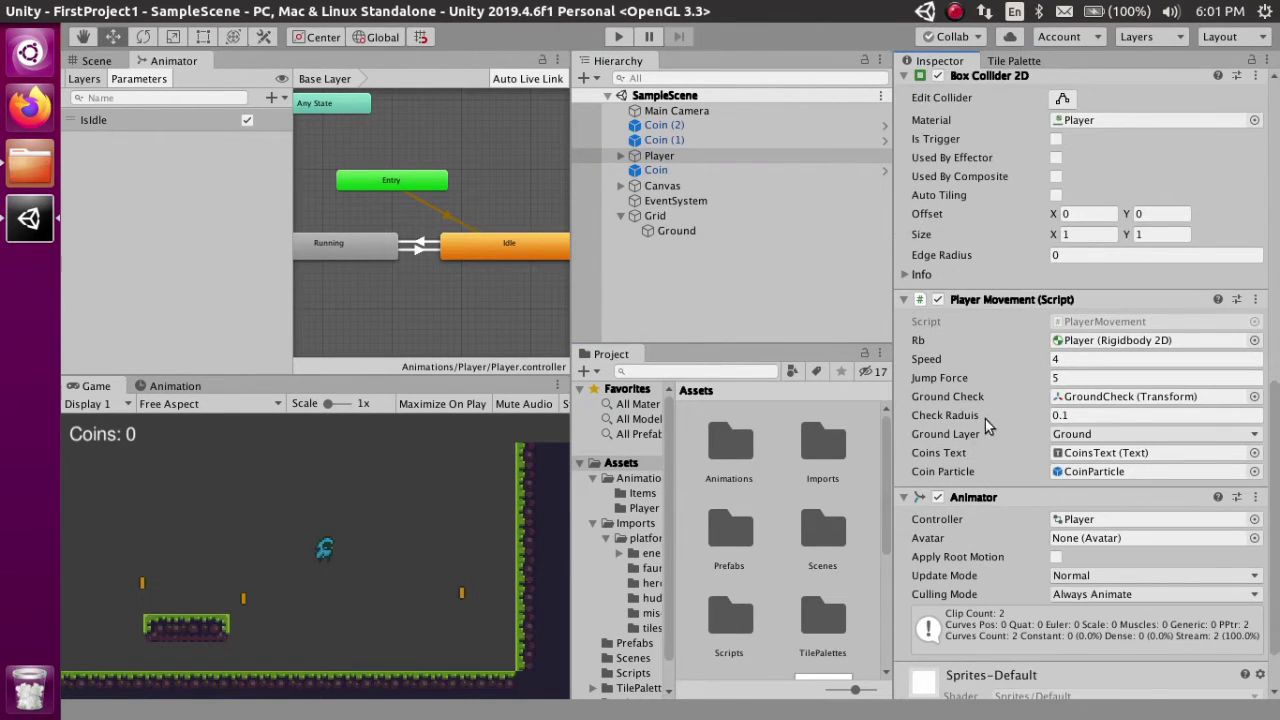
scroll(985, 419, down, 2)
click(1085, 260)
click(719, 445)
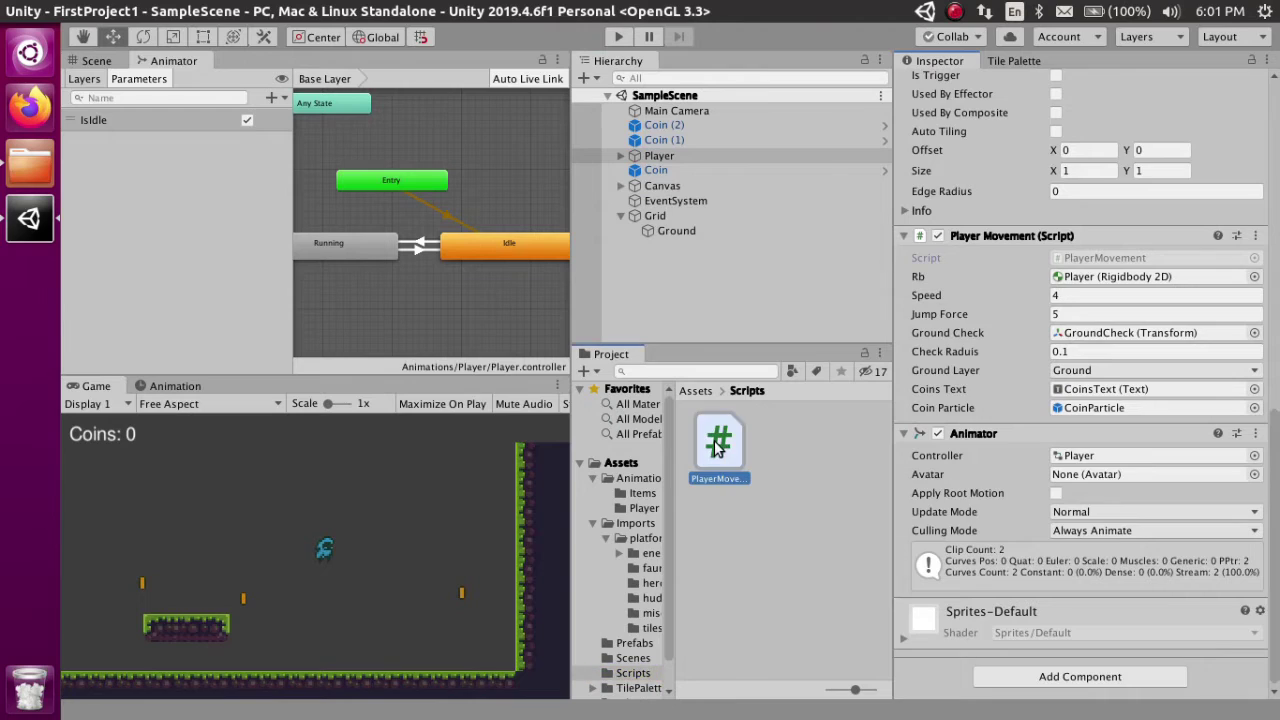
scroll(1243, 268, up, 6)
scroll(1210, 120, up, 4)
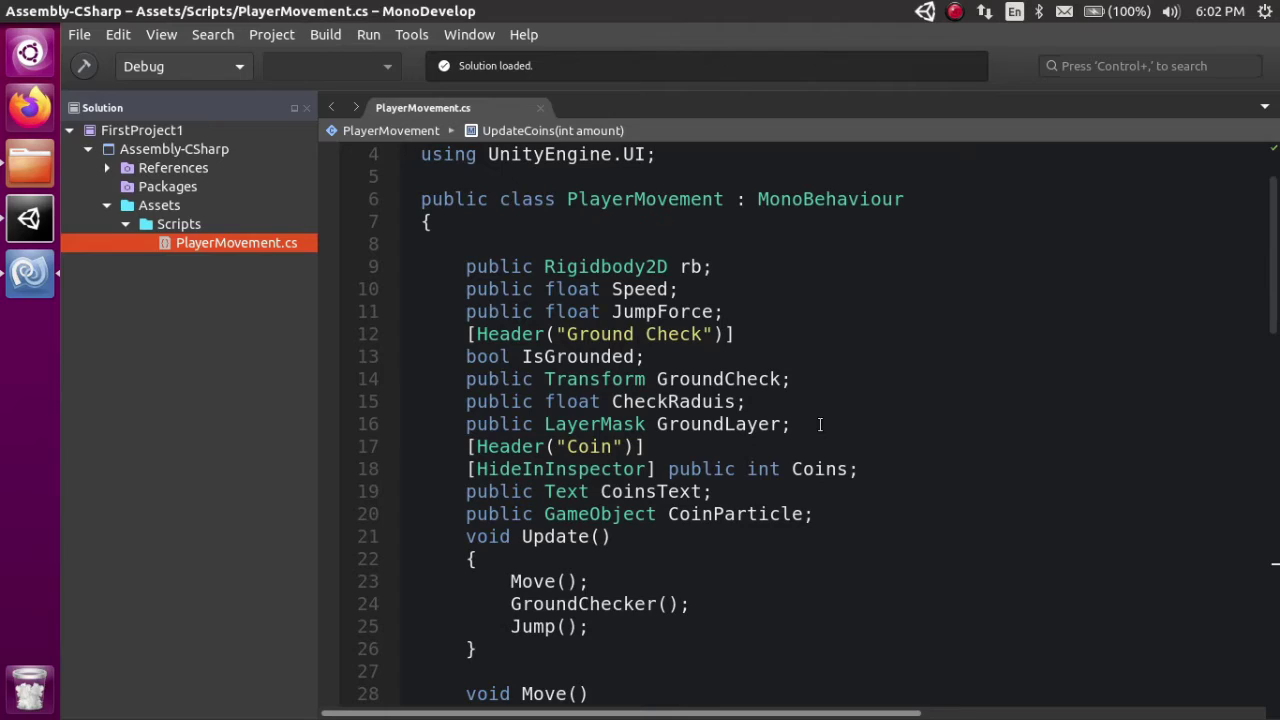
Add [Header("Animations")] and a public Animator anim field after CoinParticle, then save.
click(831, 514)
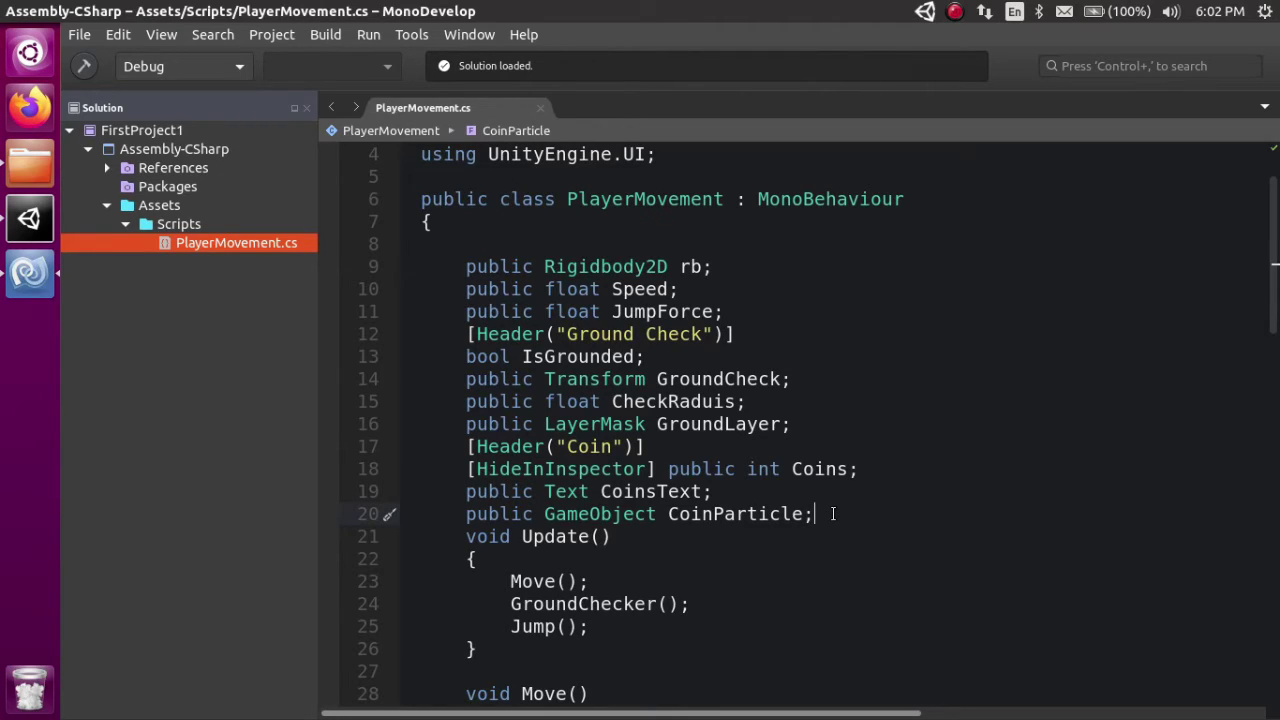
key(Return)
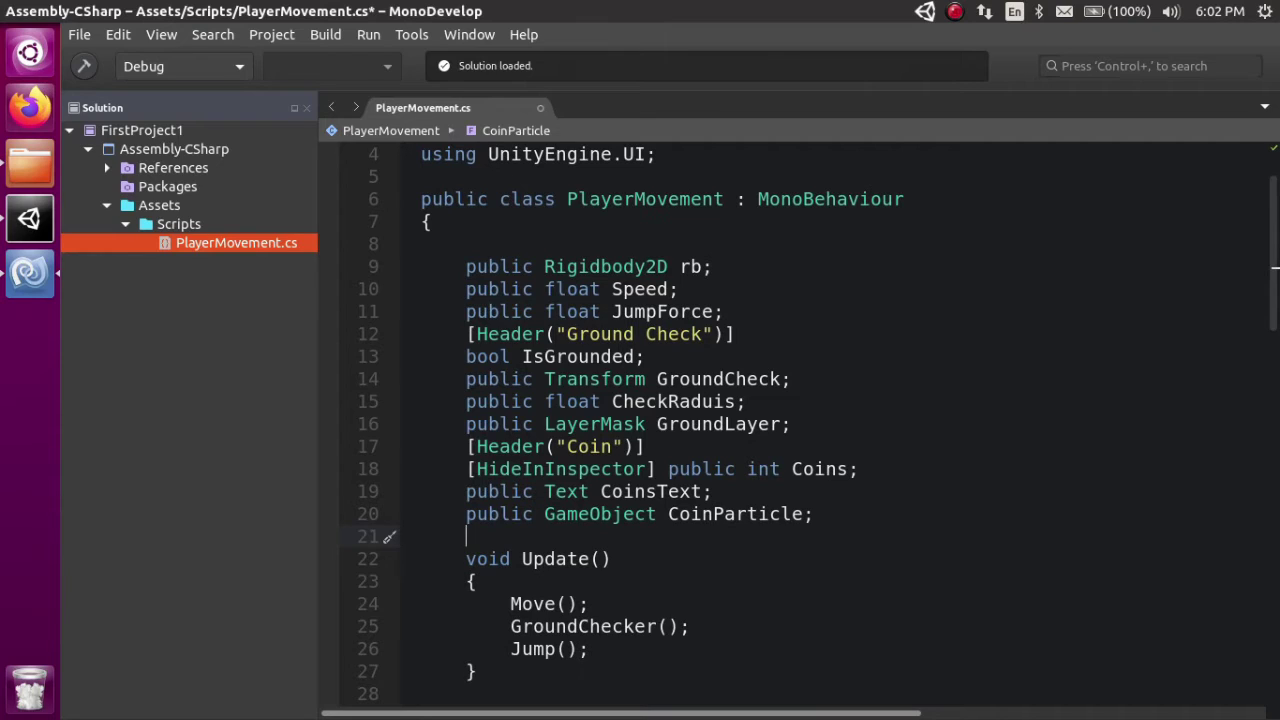
text([H)
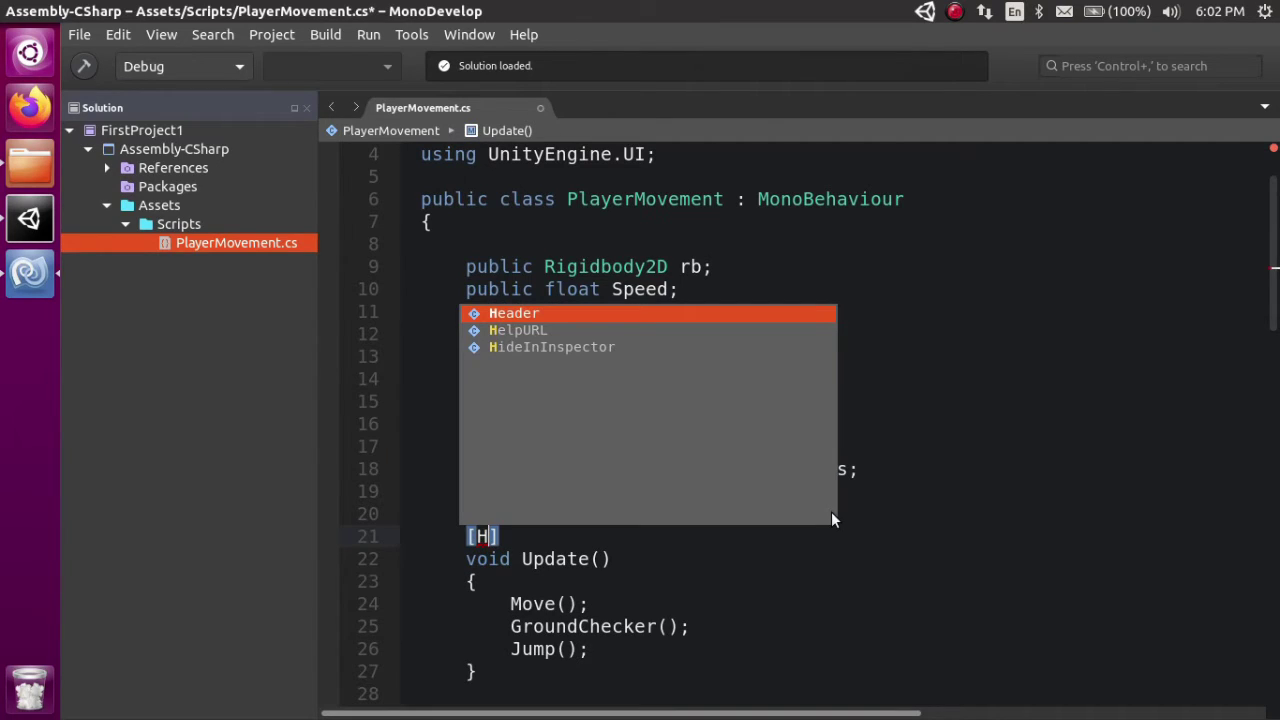
key(Return)
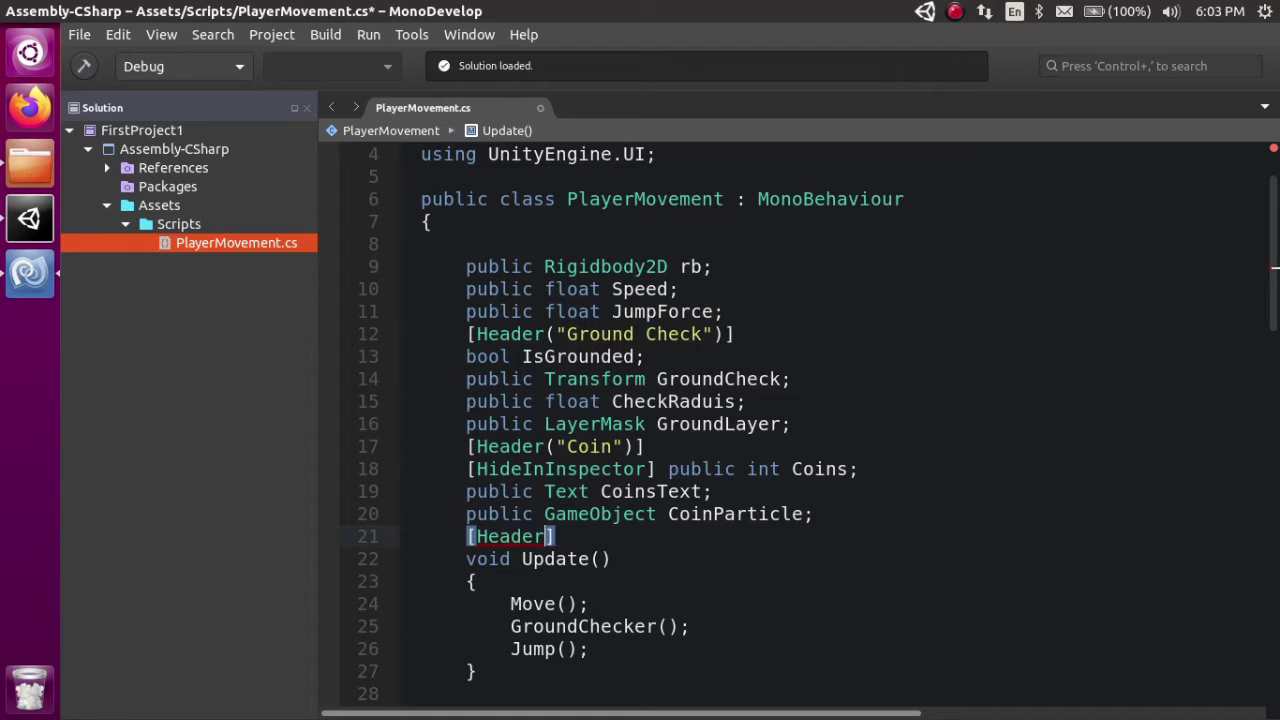
text(("Anim)
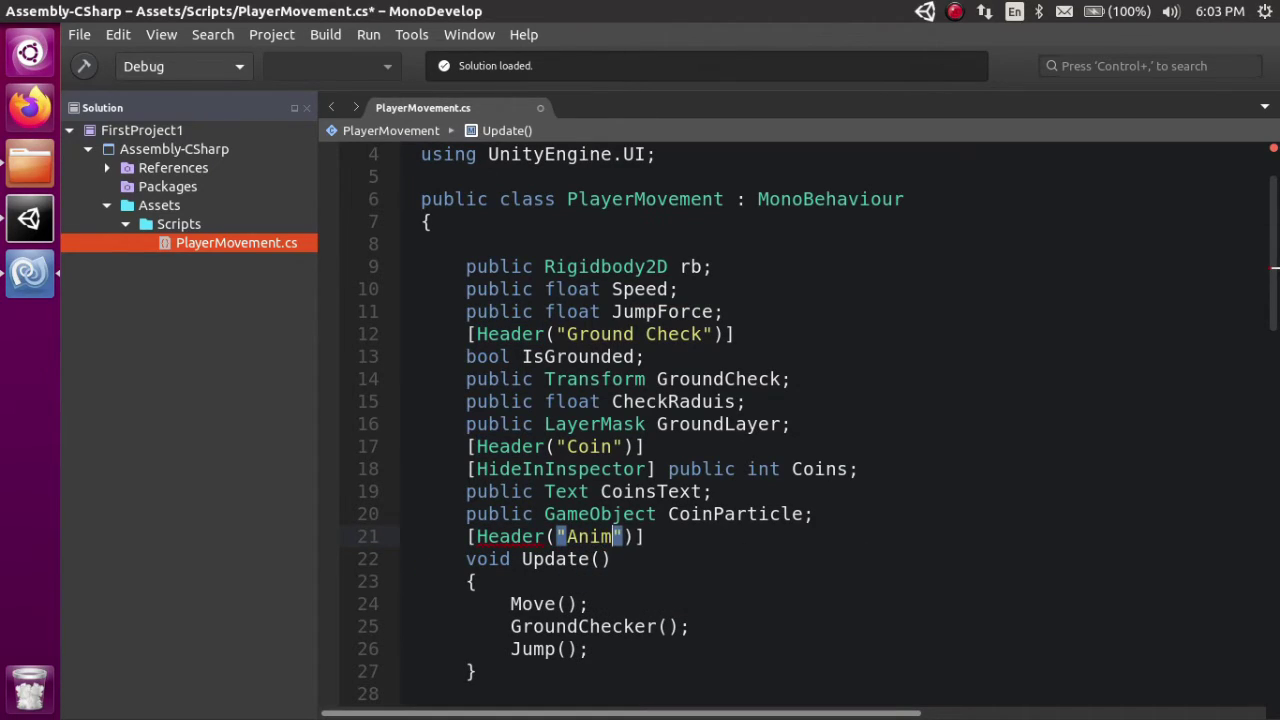
text(ations)
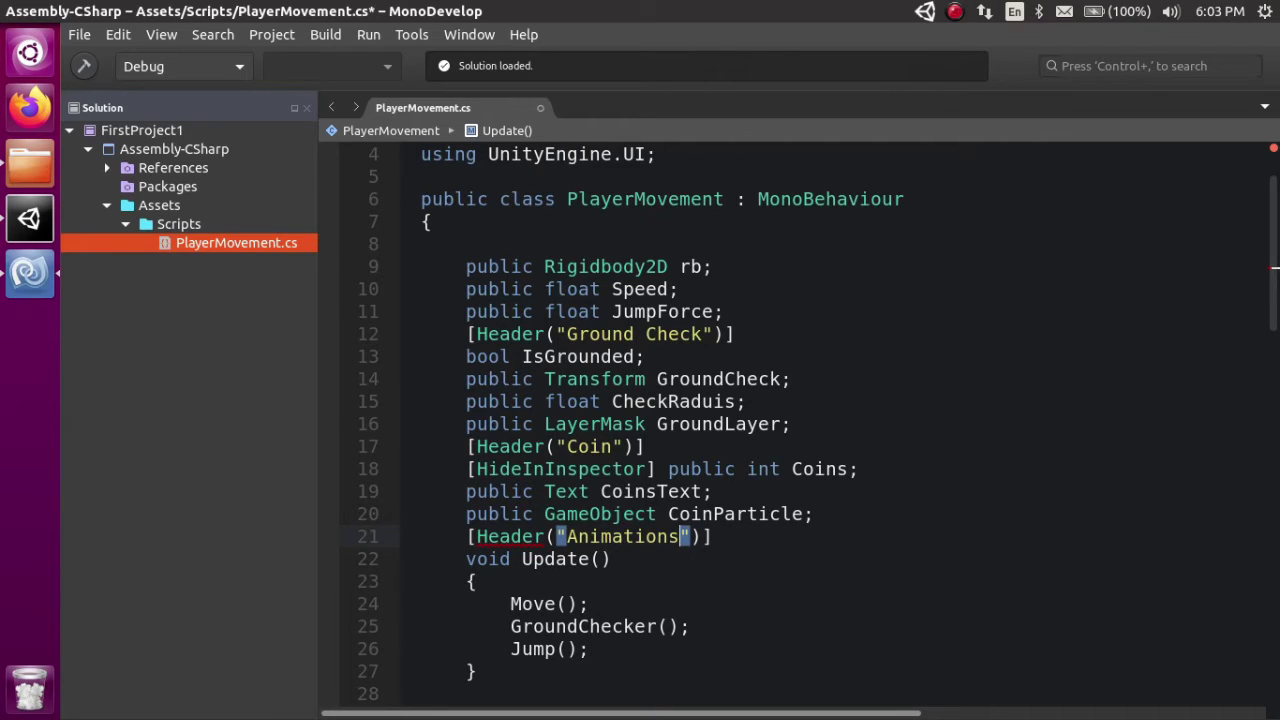
key(End)
key(Return)
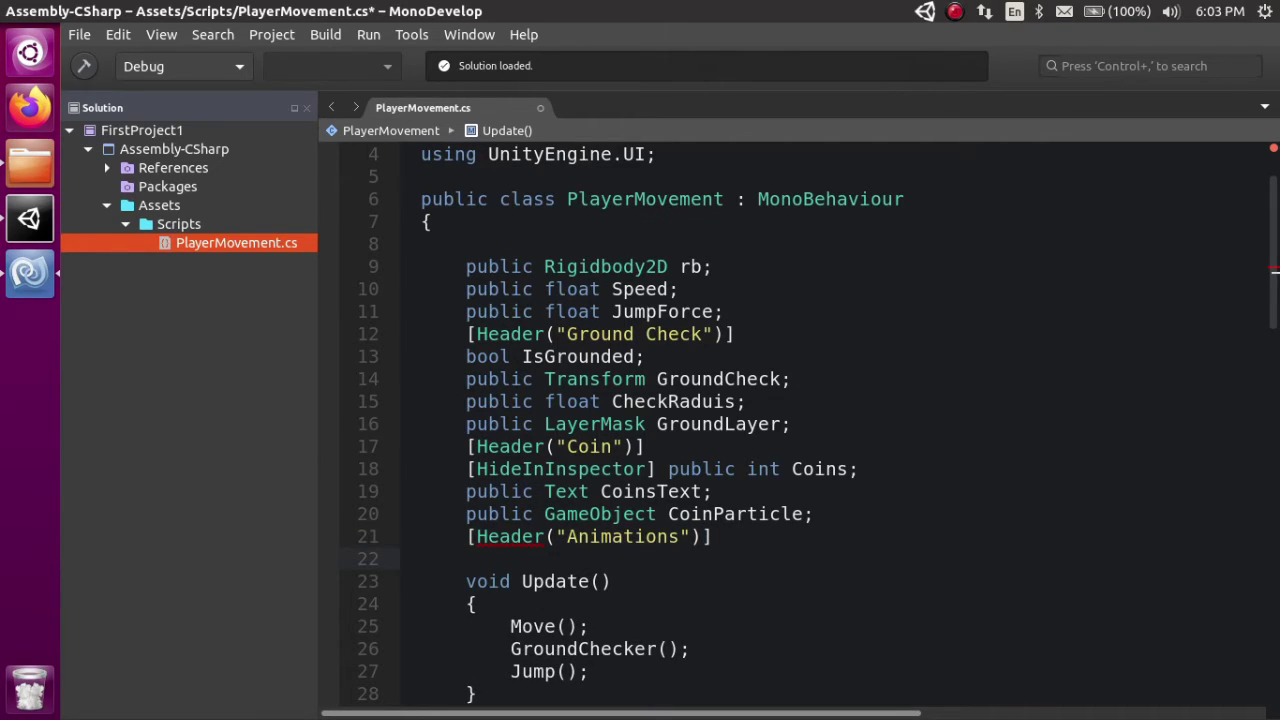
text(public ani)
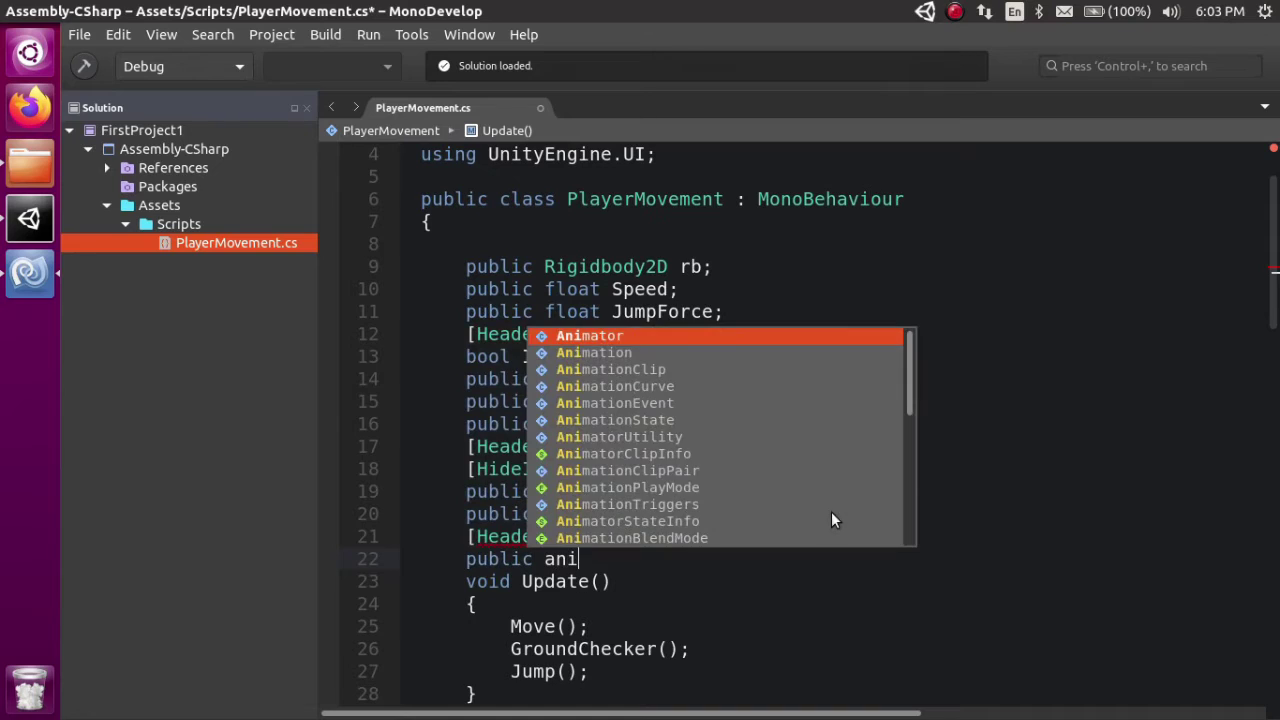
text(m )
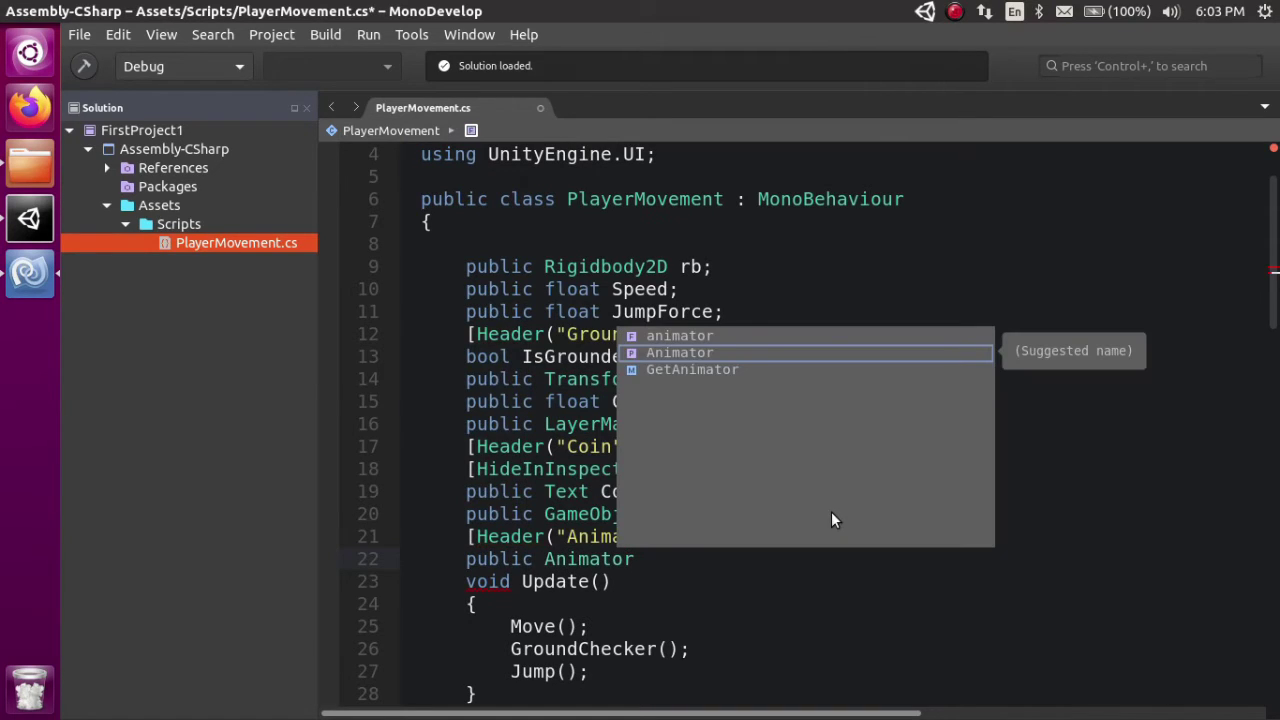
text(anim)
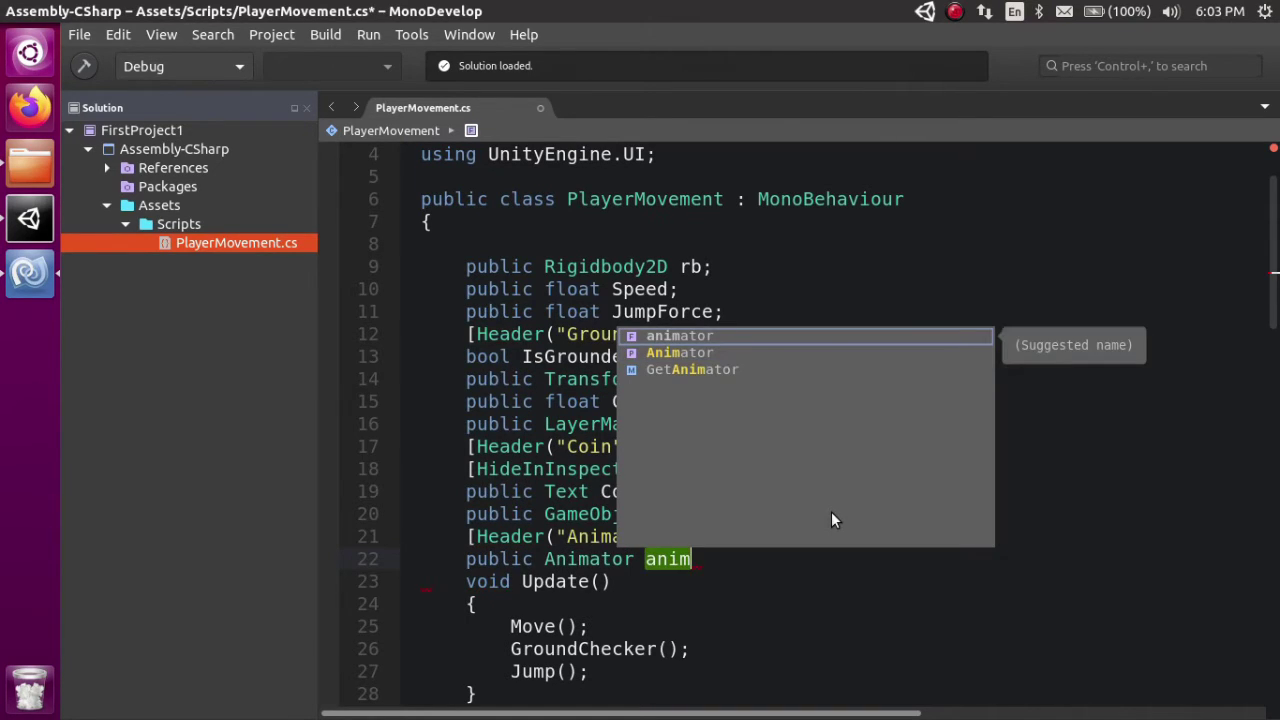
text(;)
key(ctrl+s)
key(Down)
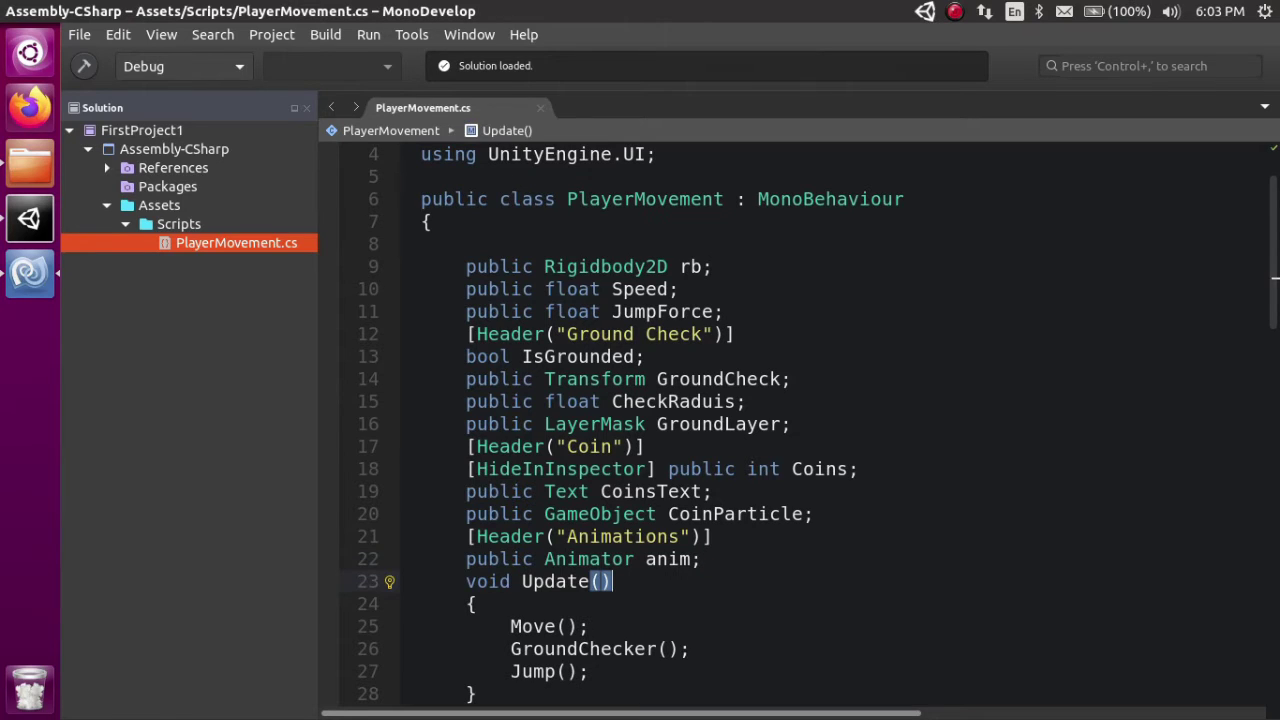
Add an empty if() line below the velocity assignment in Move().
scroll(790, 420, down, 4)
click(703, 695)
scroll(703, 695, down, 2)
click(703, 695)
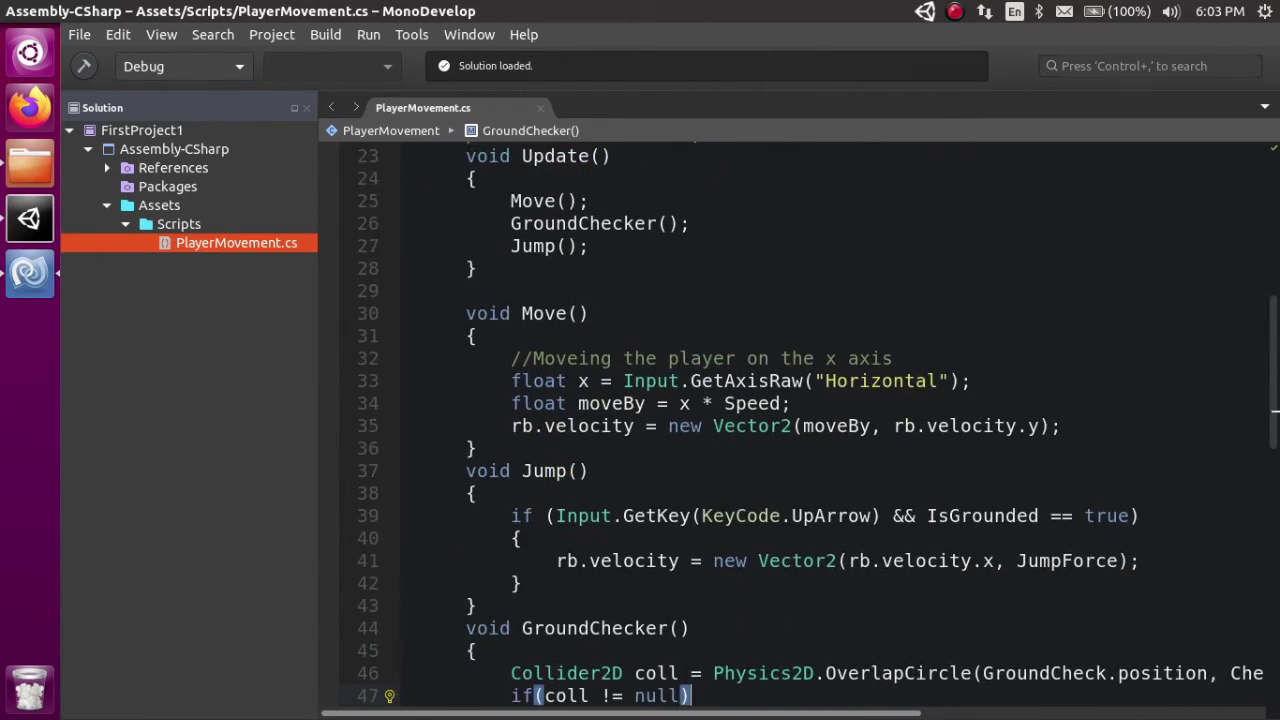
click(697, 515)
key(Up)
key(Up)
key(Up)
key(Up)
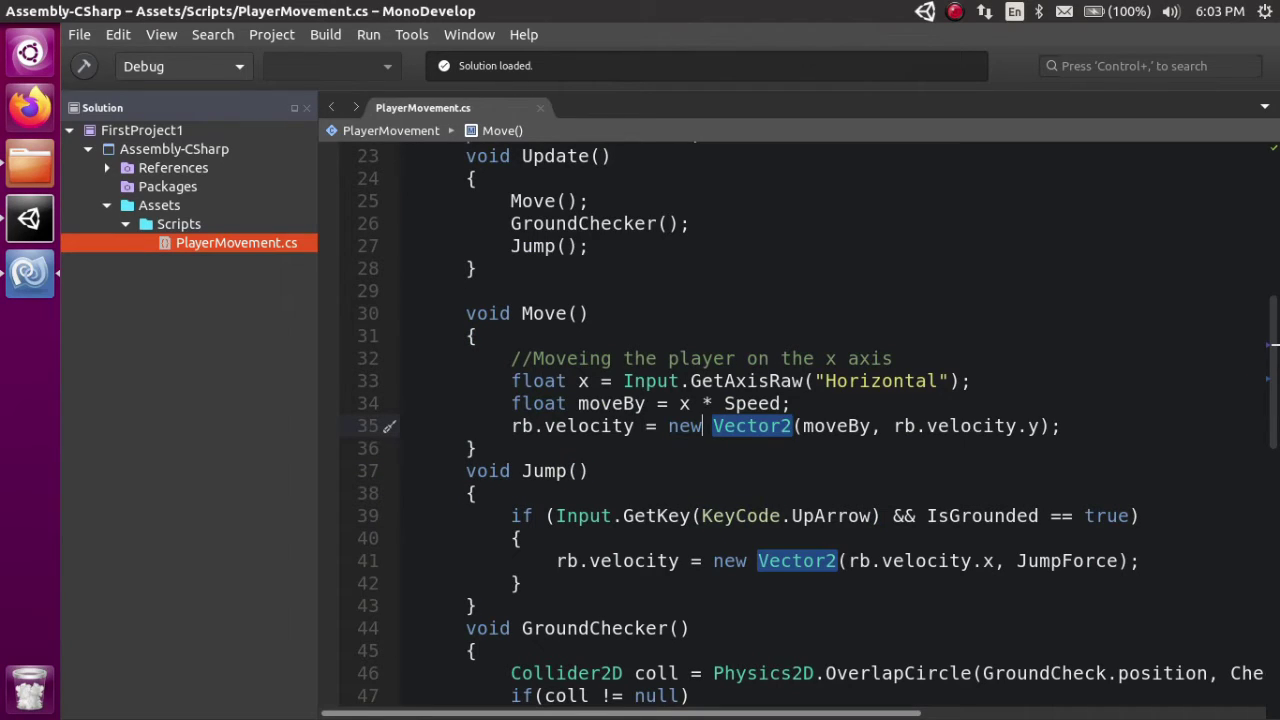
click(1062, 426)
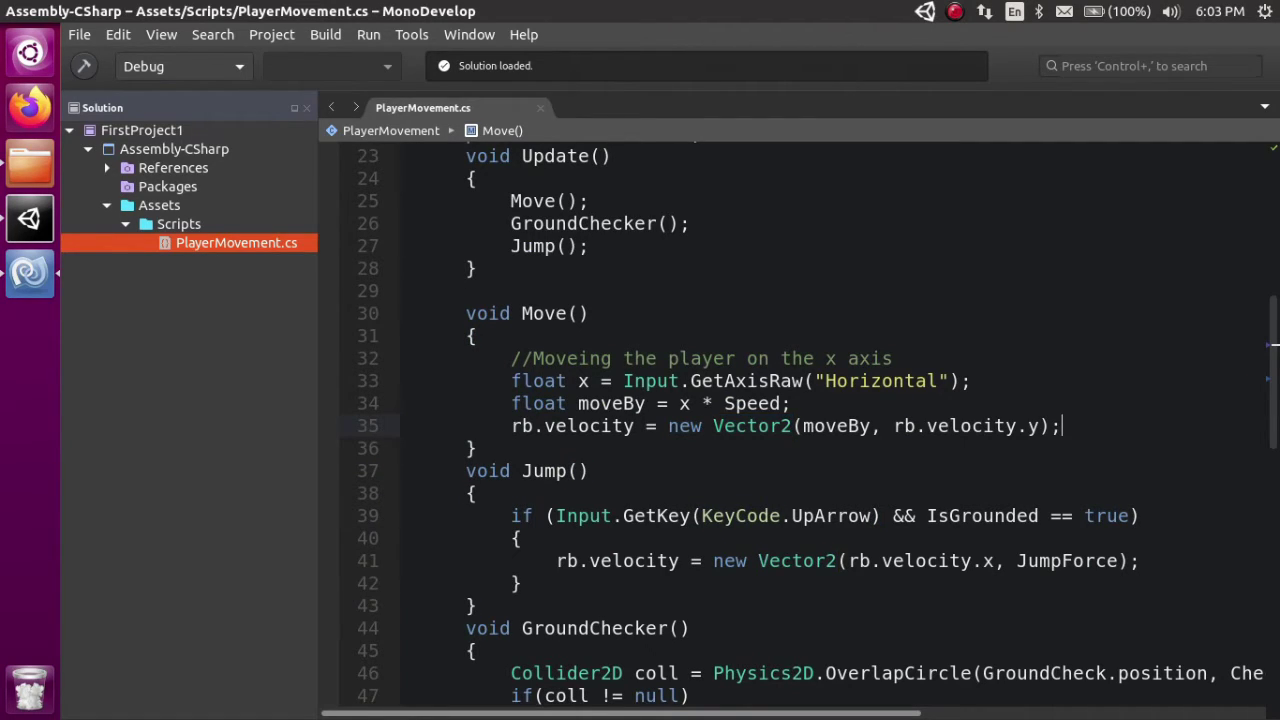
key(Return)
text(i)
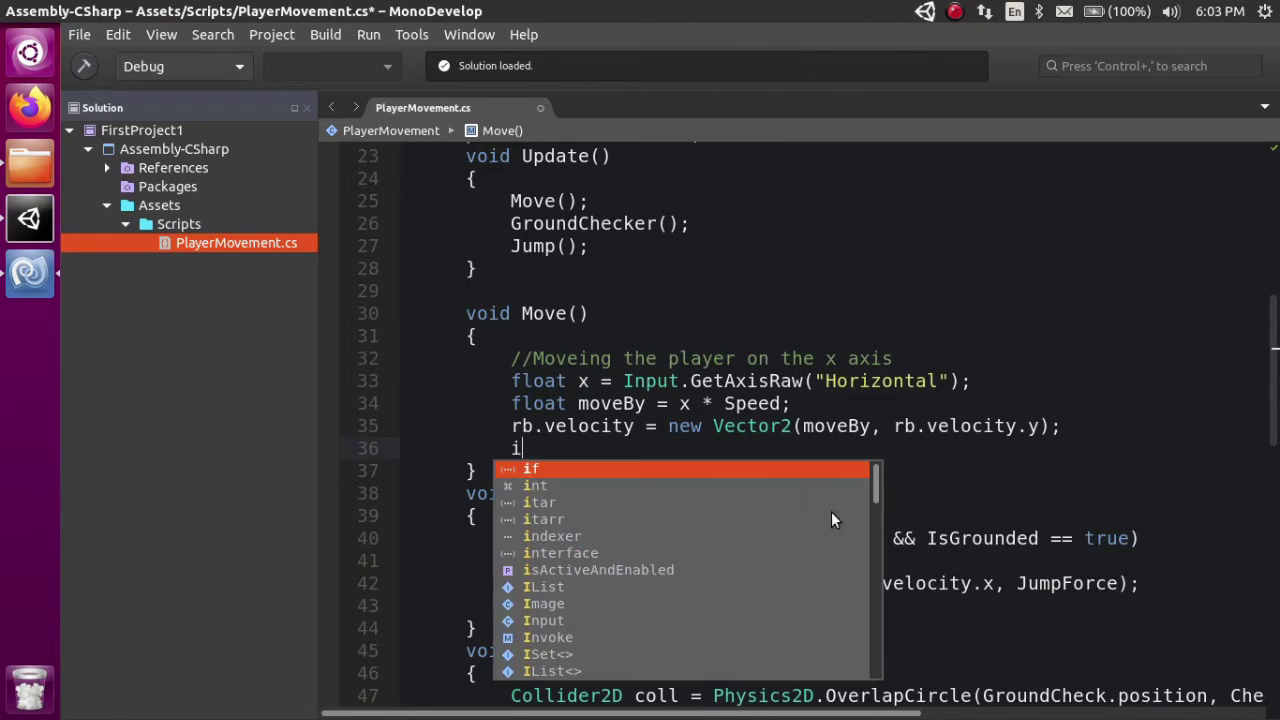
text(f()
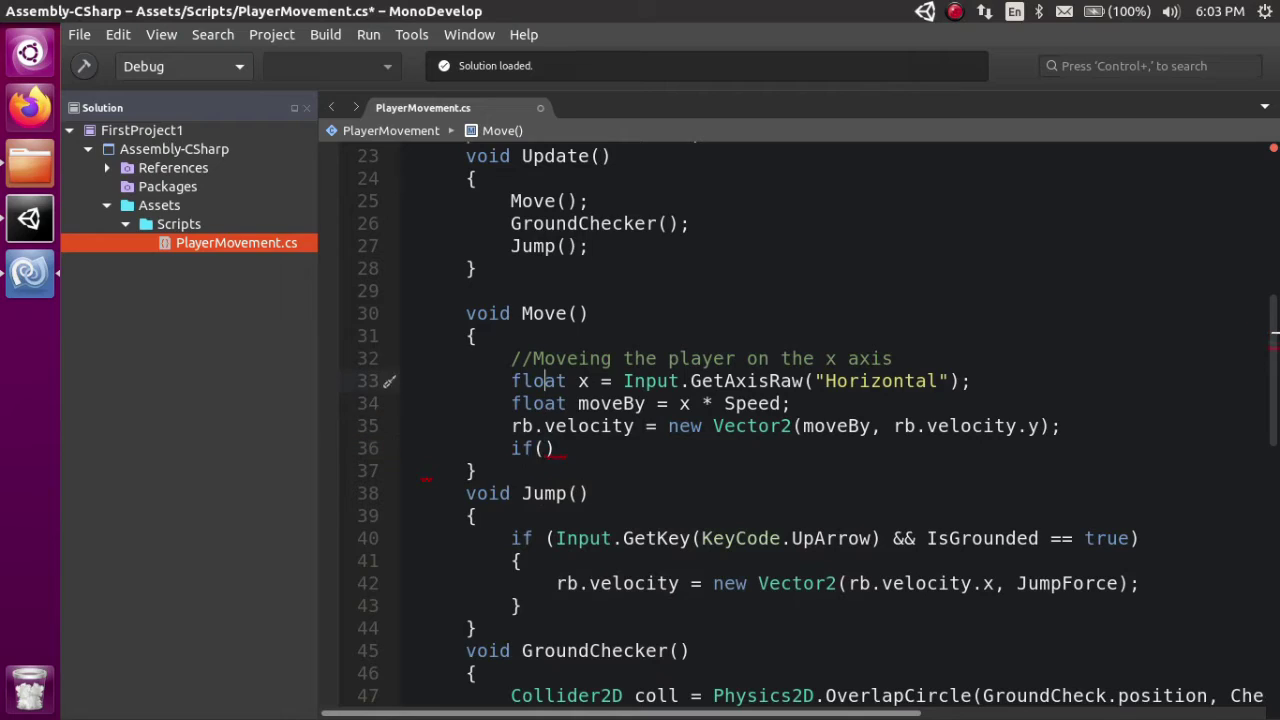
Add a //-1 1 0 comment and move it below the velocity line.
click(545, 381)
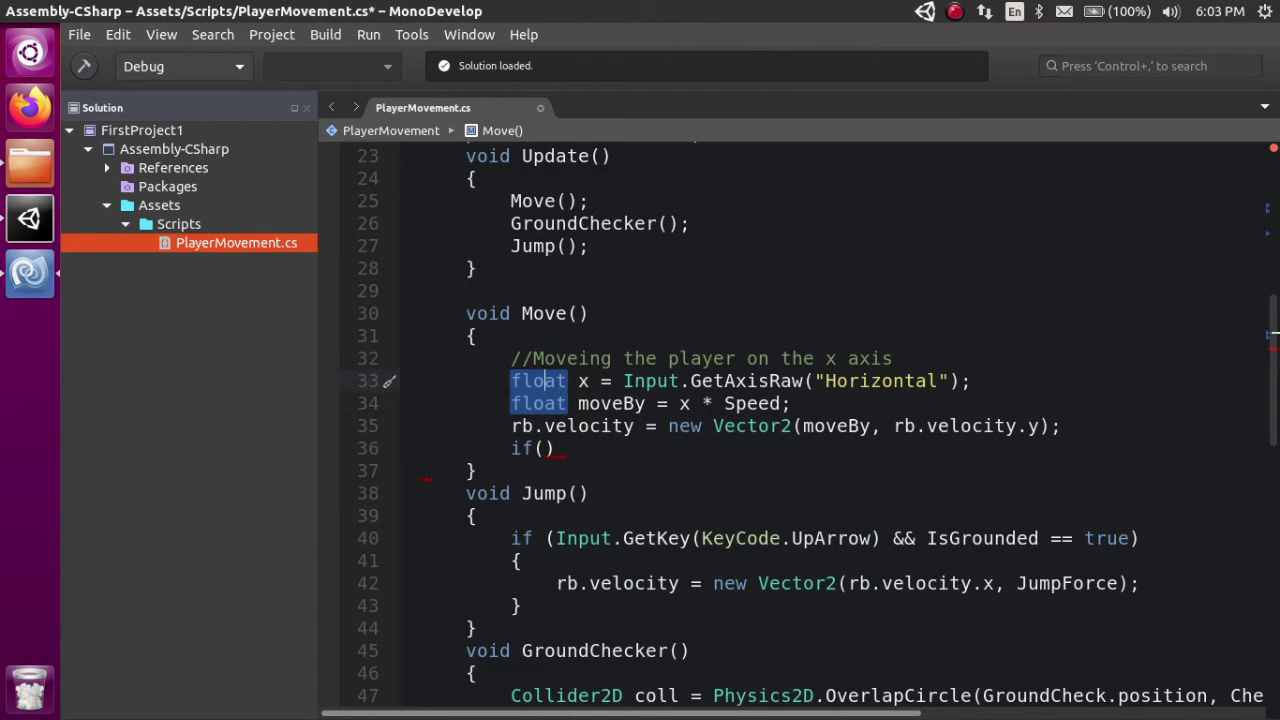
click(972, 381)
key(Return)
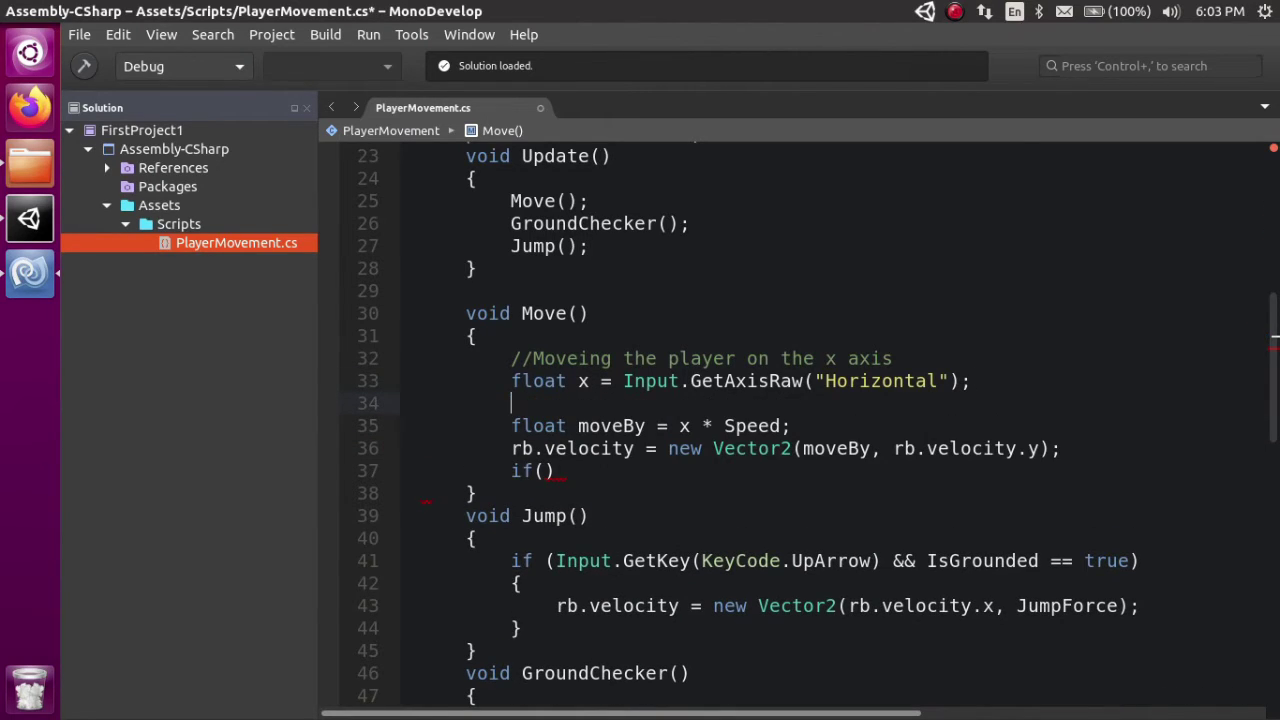
text(//)
text(-1 or 1)
text( or 0)
key(BackSpace)
key(BackSpace)
key(BackSpace)
key(BackSpace)
key(BackSpace)
key(BackSpace)
key(Right)
key(shift+Right)
key(Left)
key(Left)
key(shift+Left)
key(Left)
key(shift+Right)
key(Home)
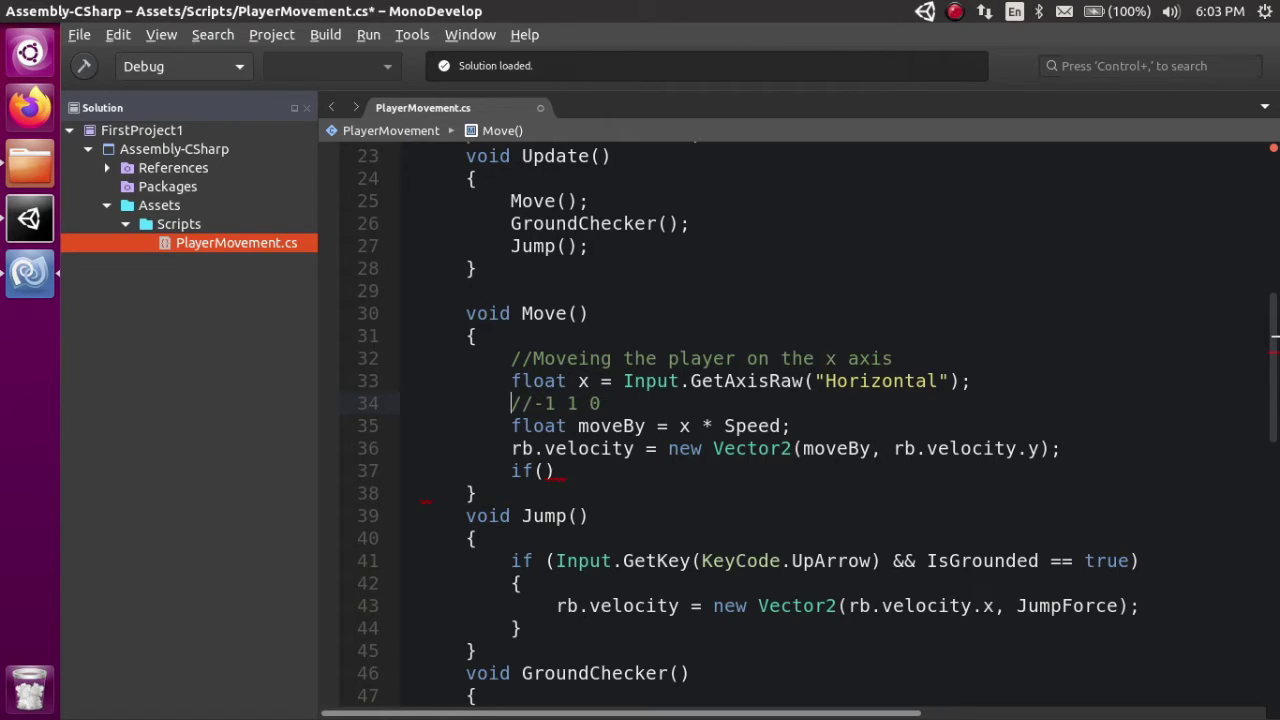
key(alt+Down)
key(alt+Down)
Fill in the if condition x==-1 || x==1 and create its body block.
click(544, 470)
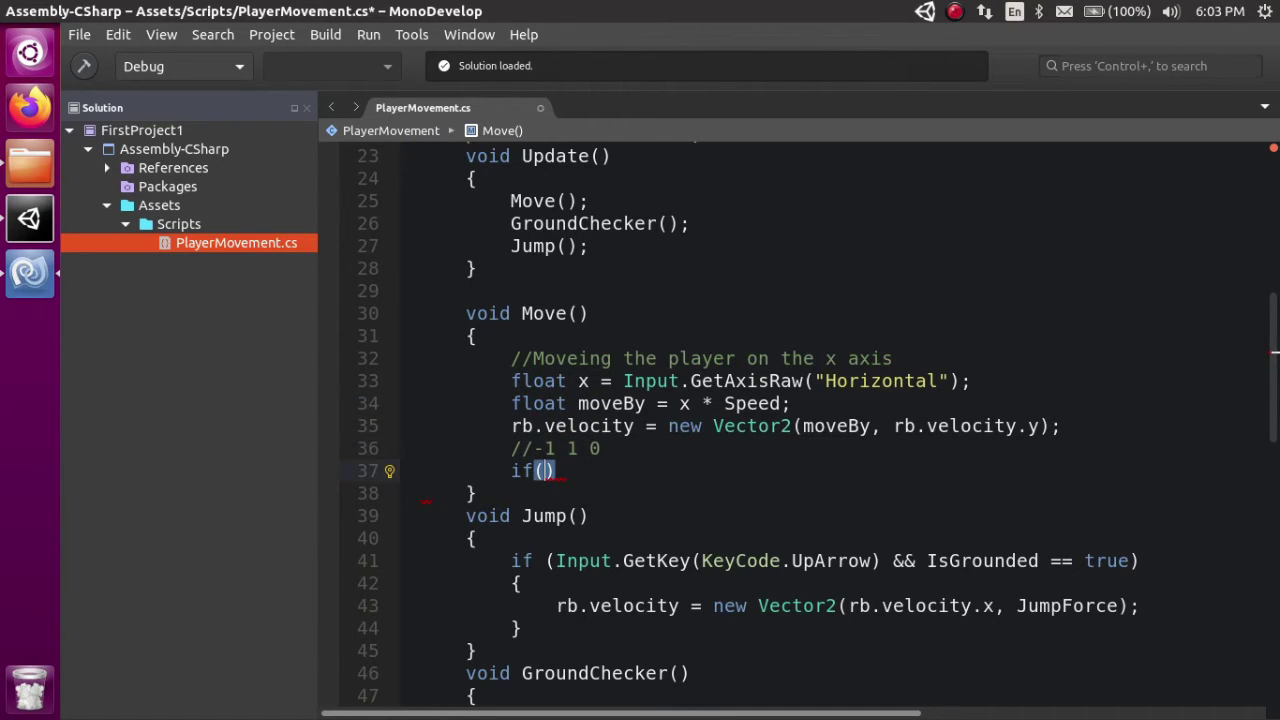
text(x==-1)
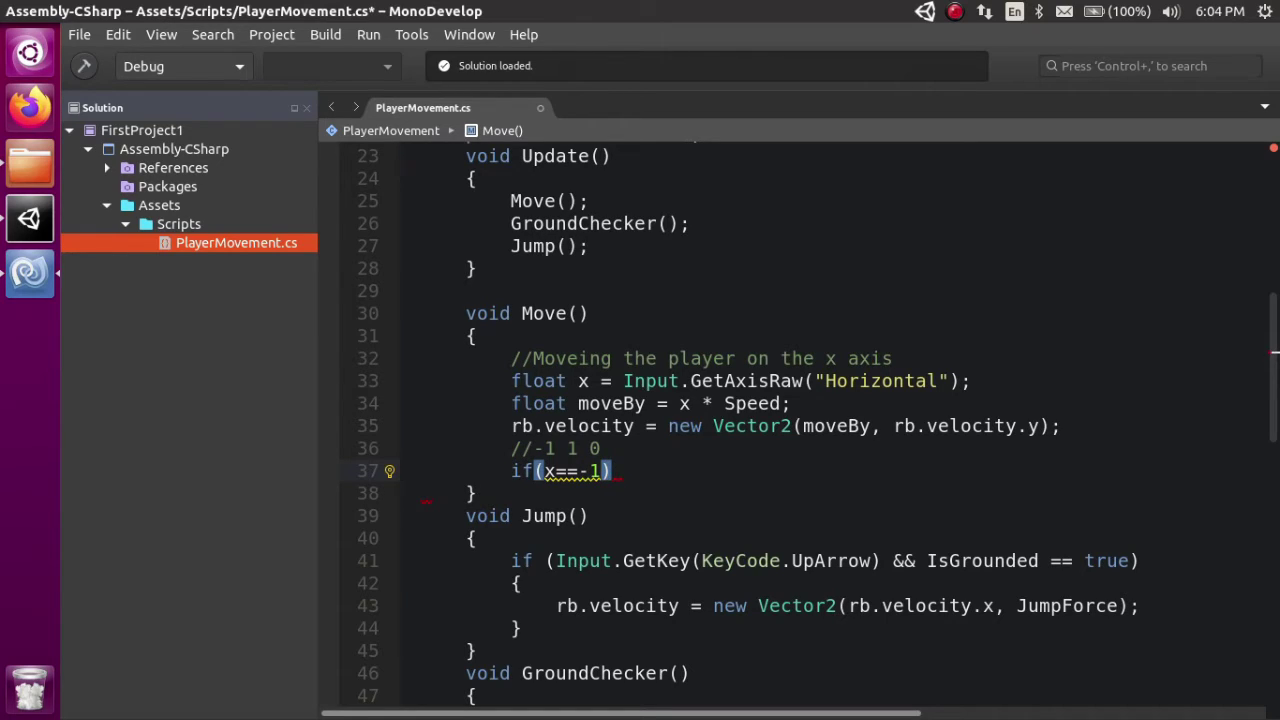
text( || x==1)
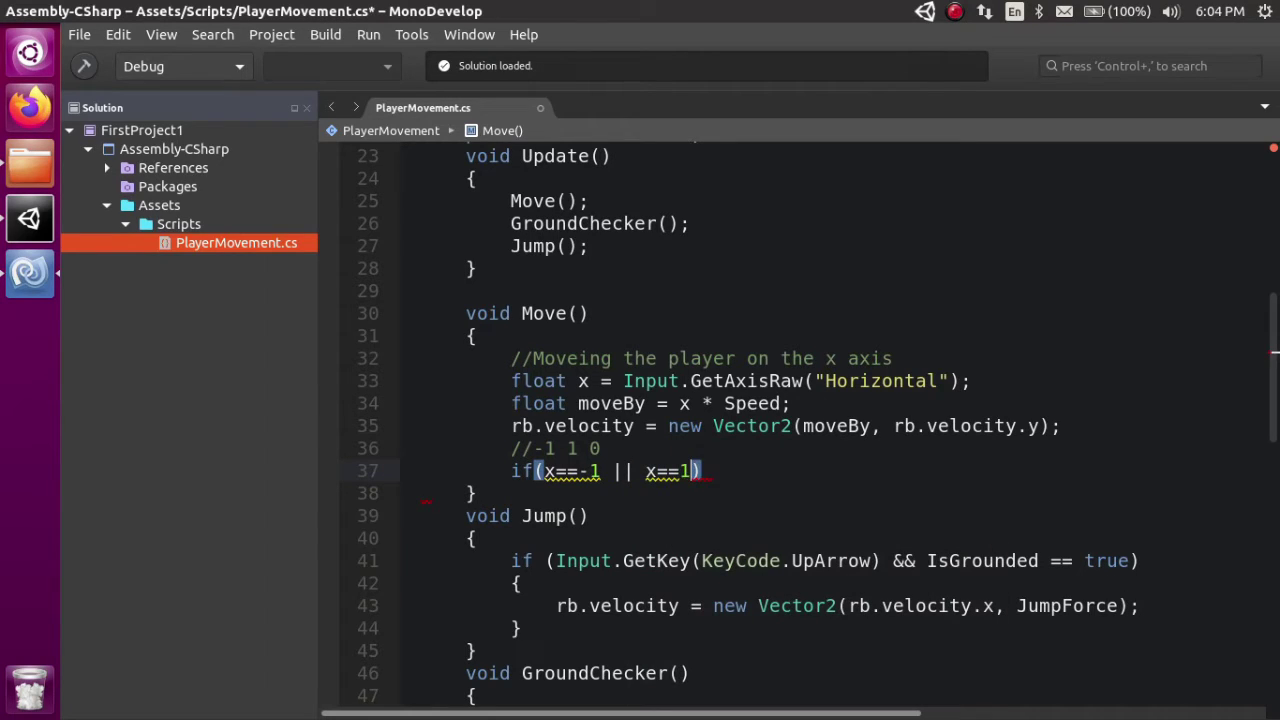
text({)
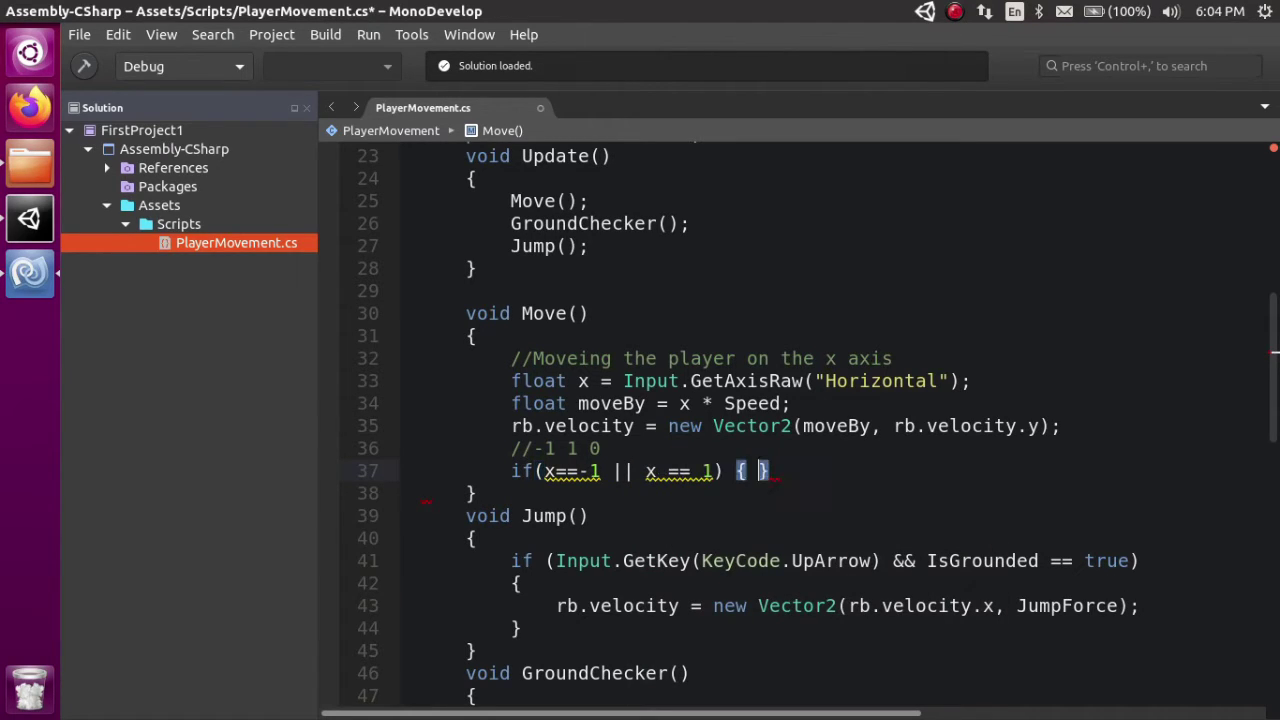
key(Return)
Call anim.SetBool("IsIdle", false) inside the if block and move below it for an else.
text(ani)
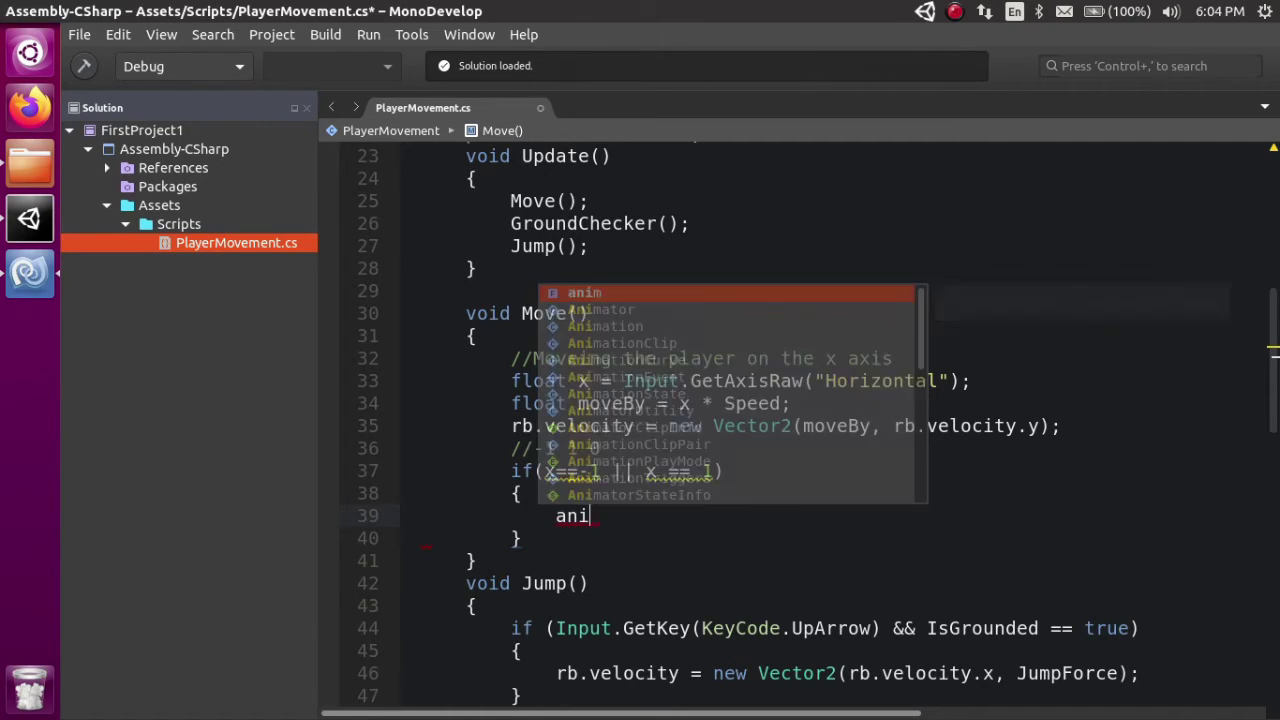
text(m.set)
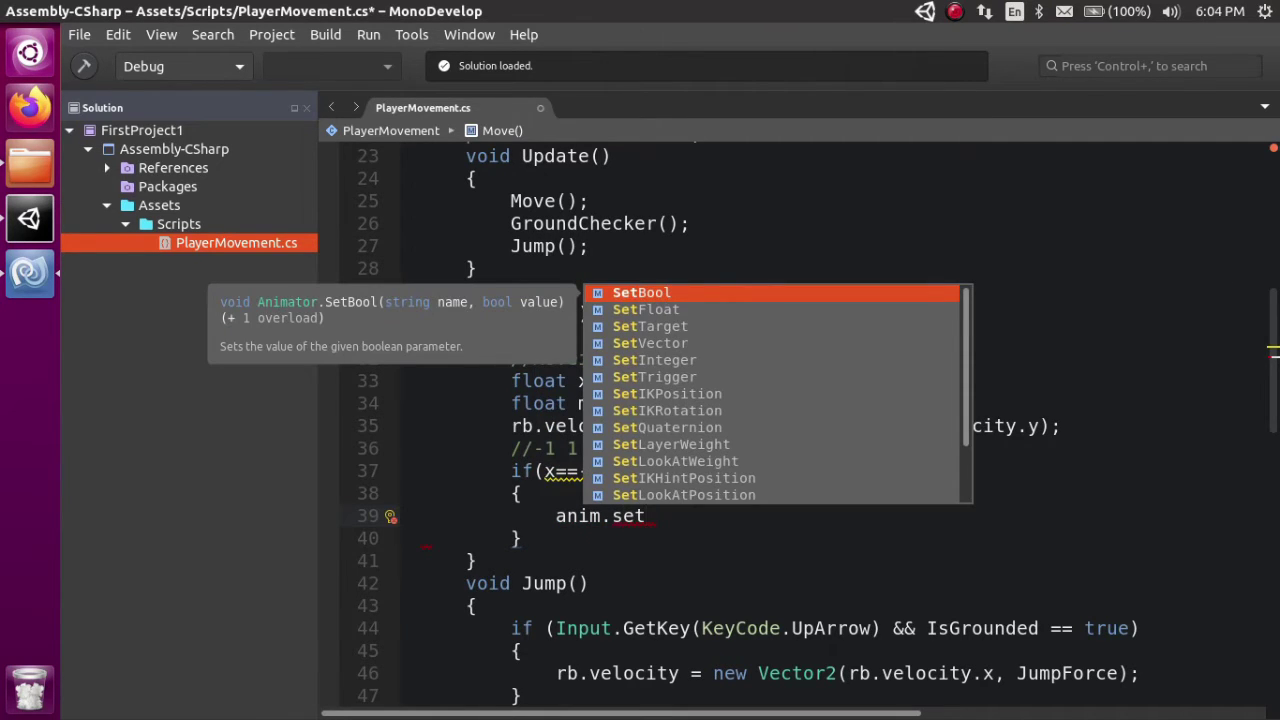
key(Return)
text(()
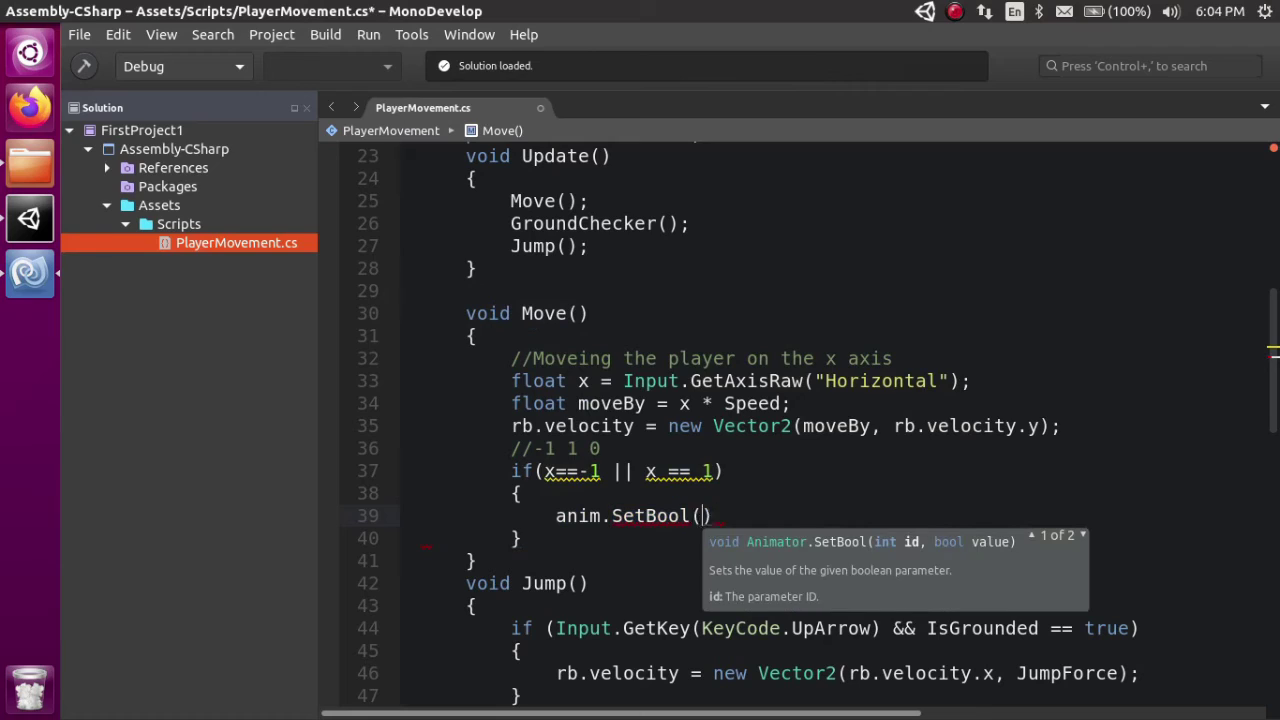
text(")
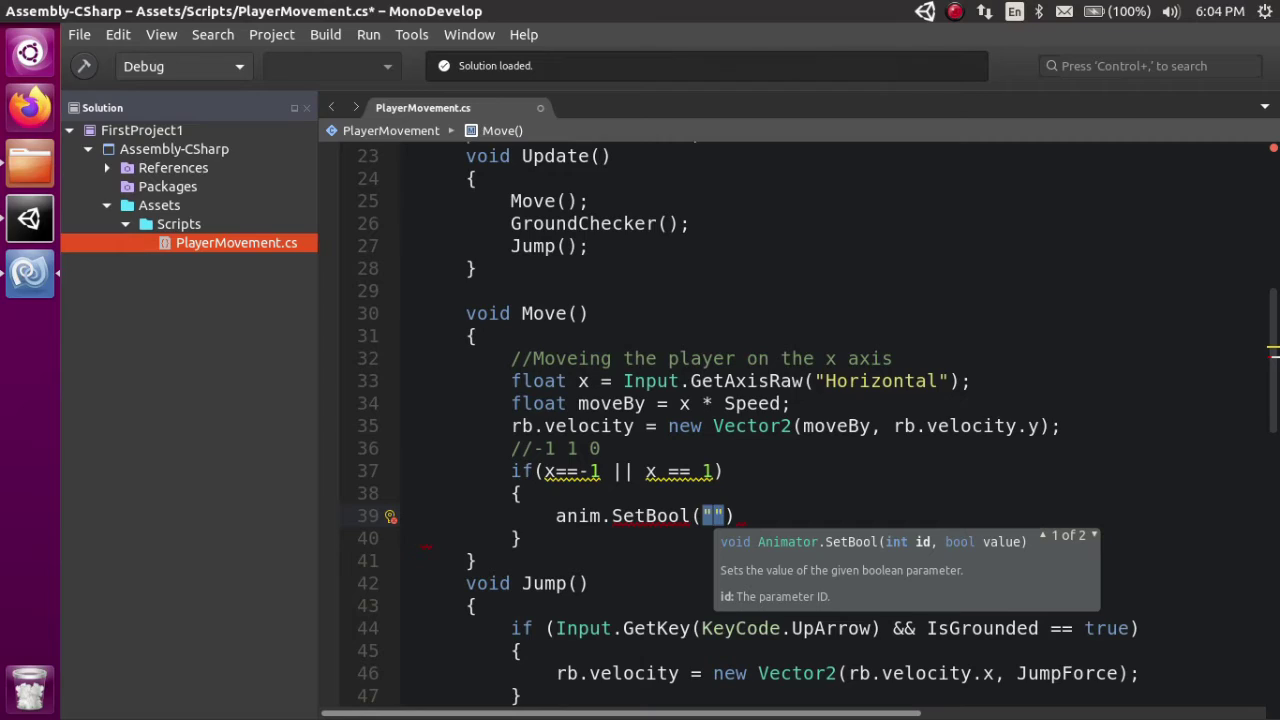
key(Down)
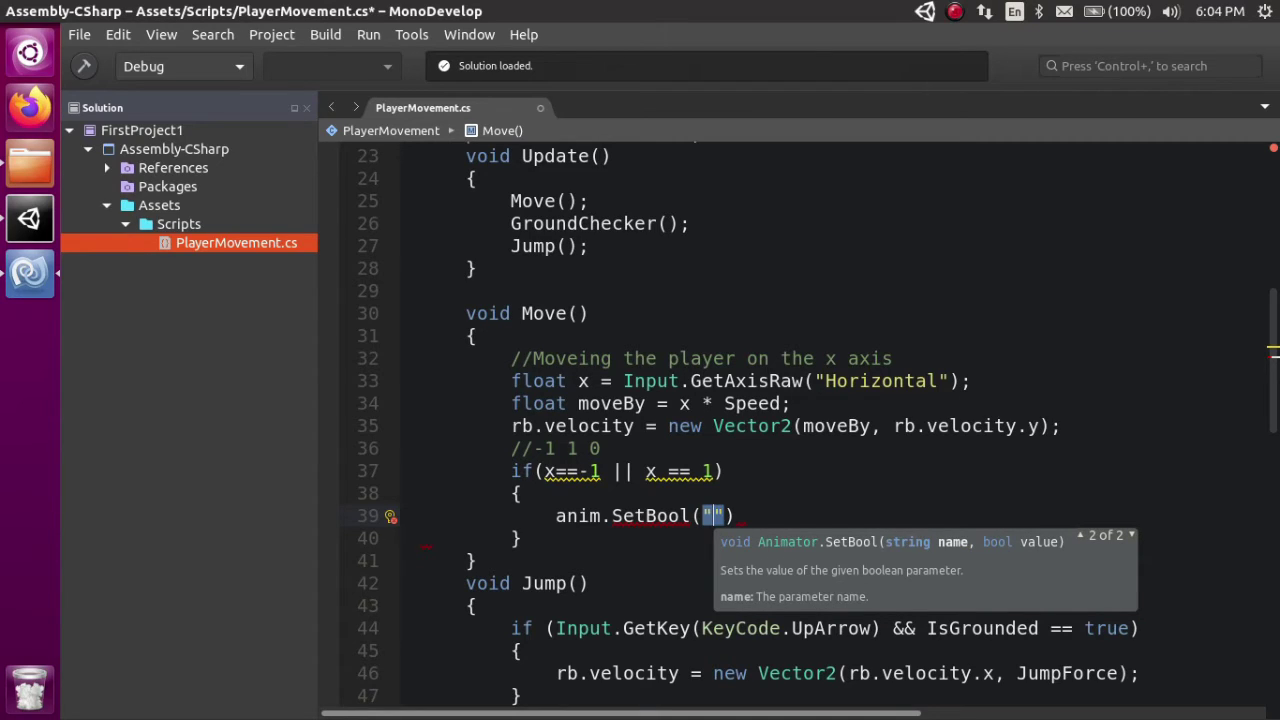
text(IsIdle)
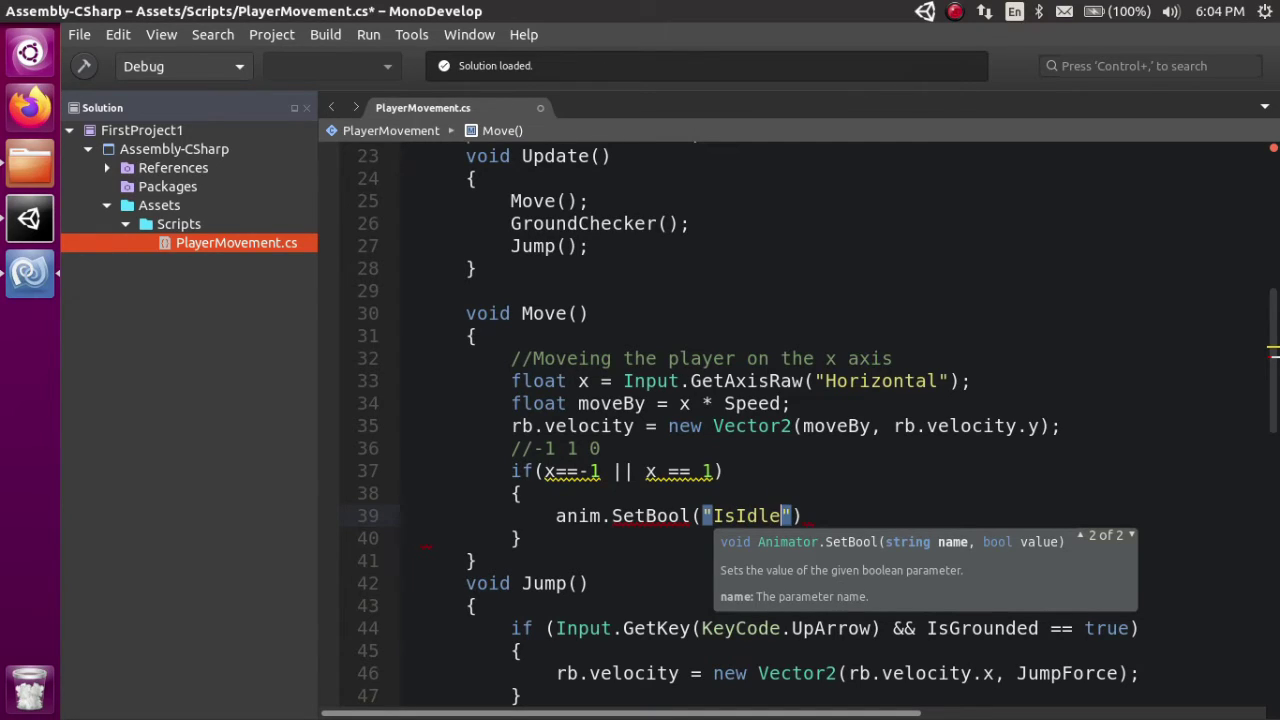
text(",)
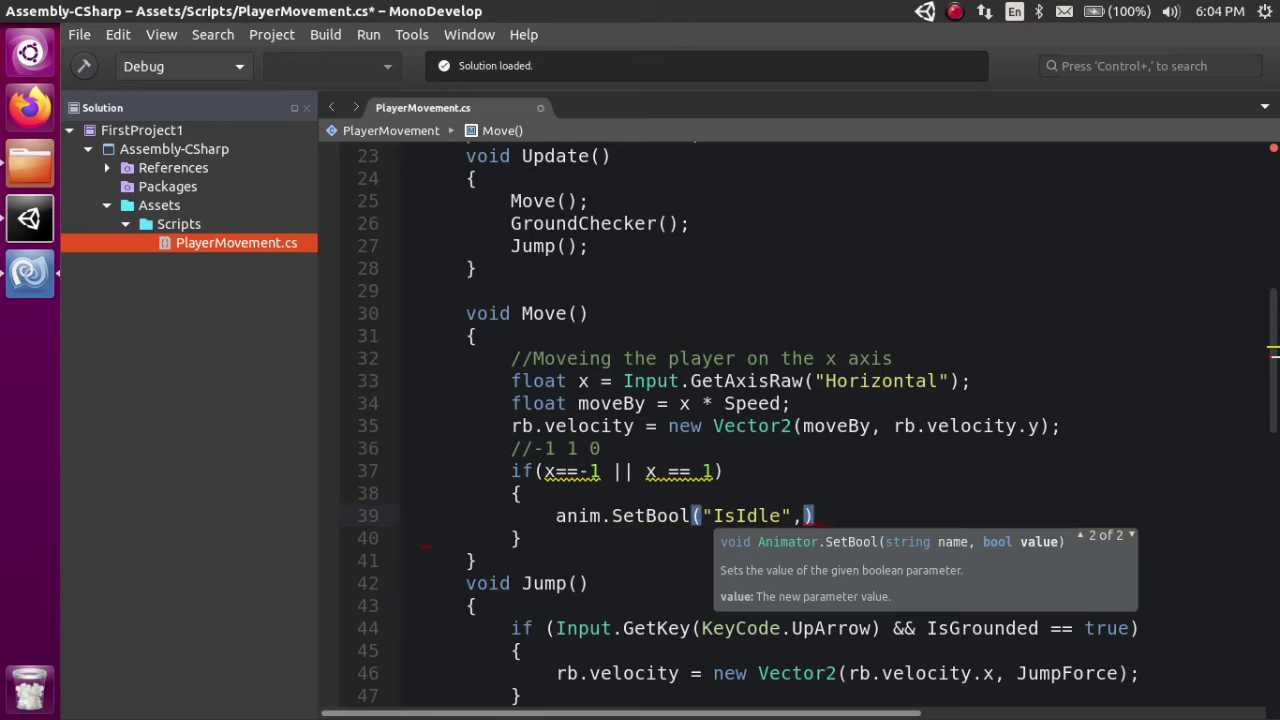
text( false);)
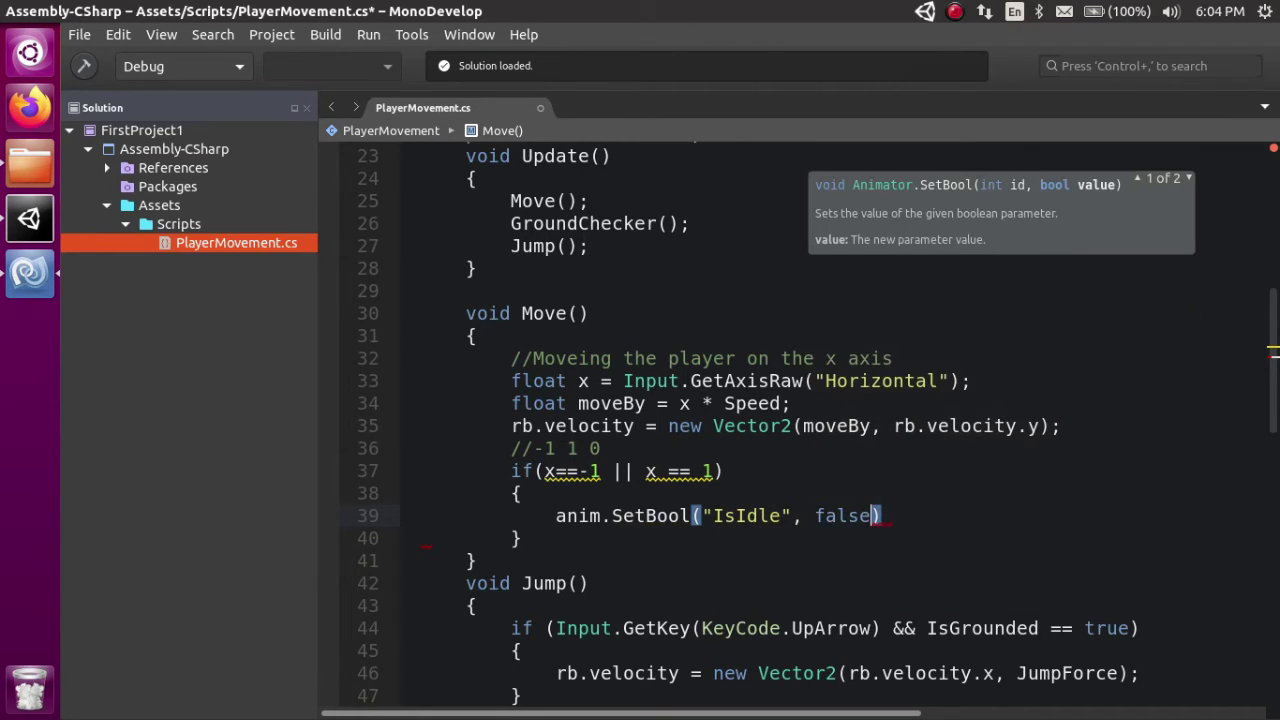
key(Down)
Add an else if (x == 0) branch containing a copy of the IsIdle SetBool line.
text(else)
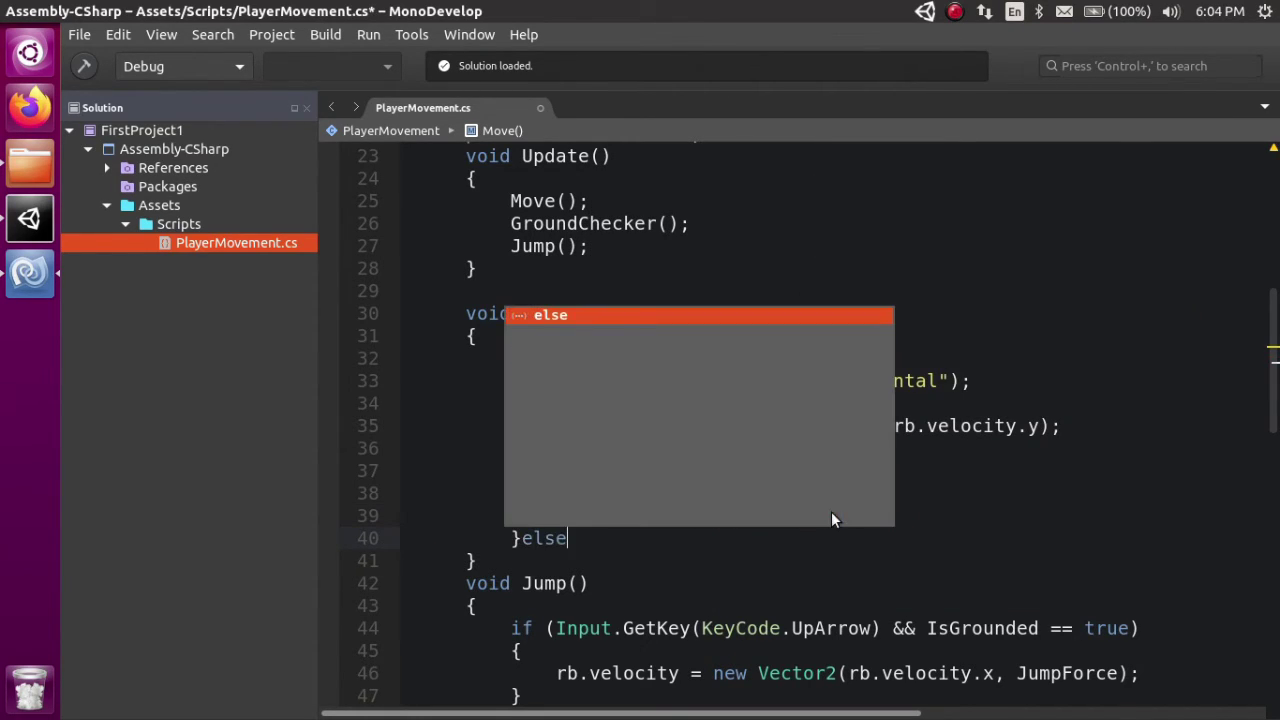
text( if)
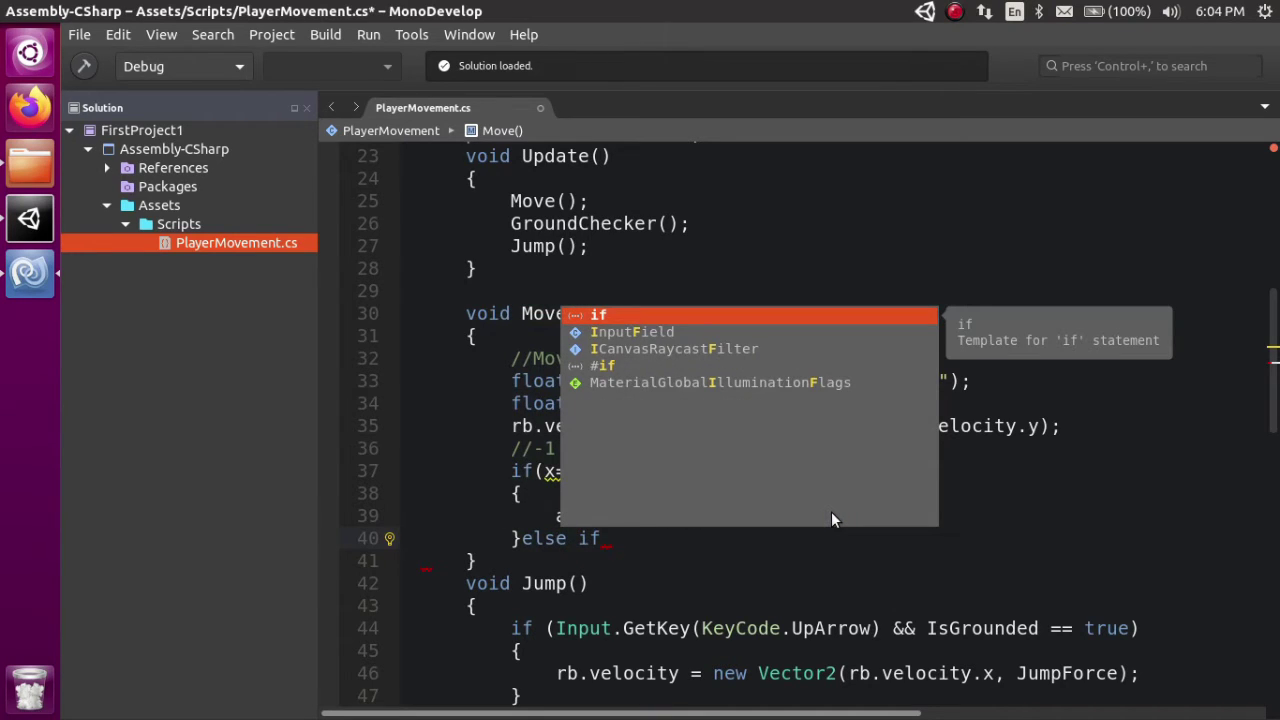
text(()
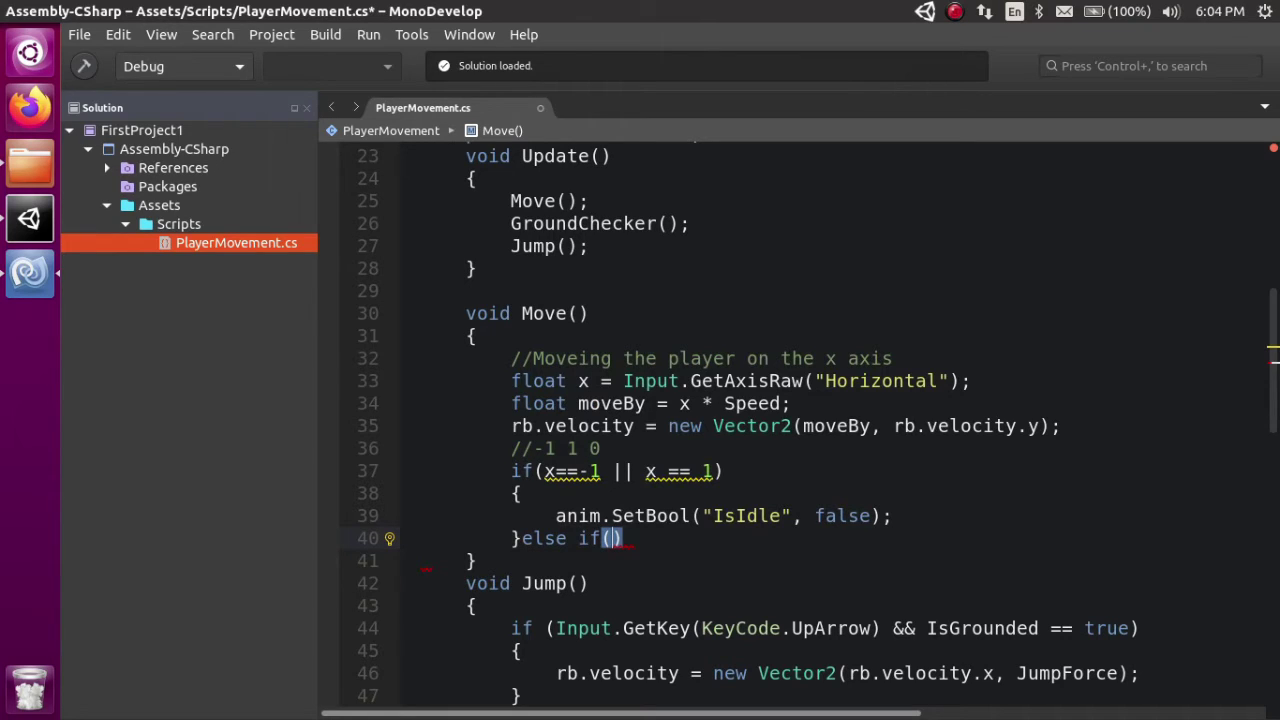
text(x ==)
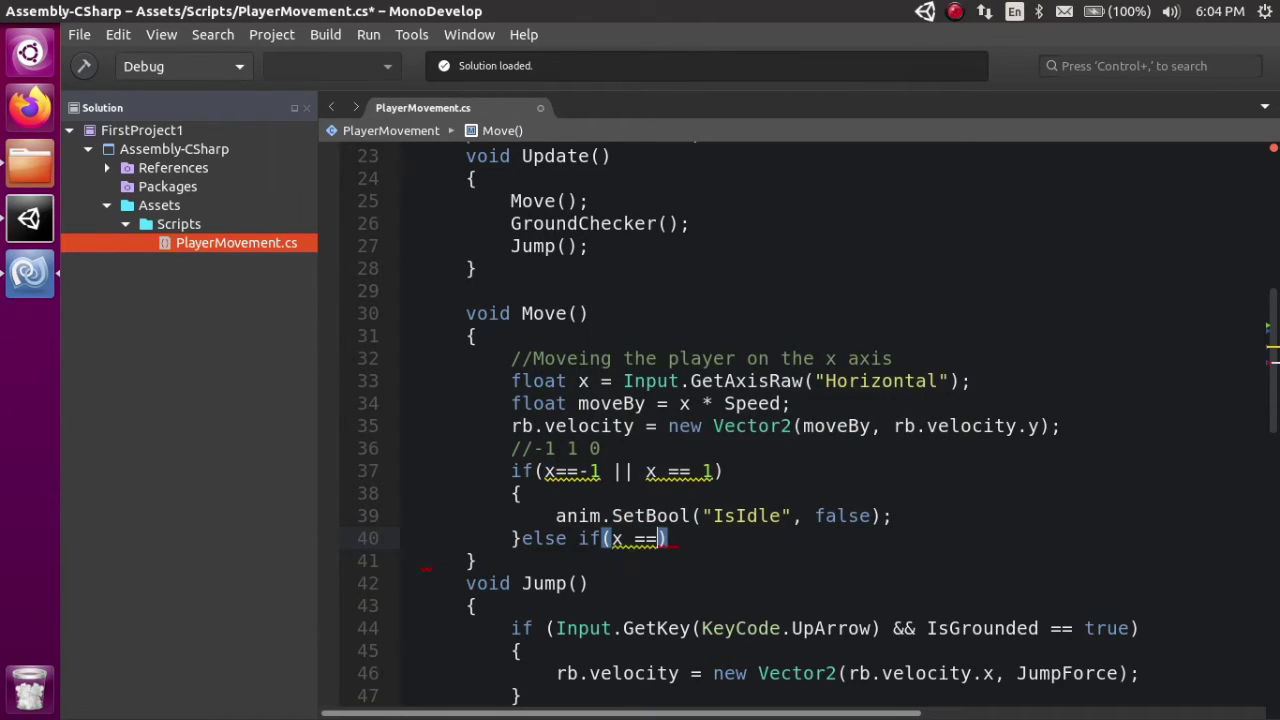
text( 0)
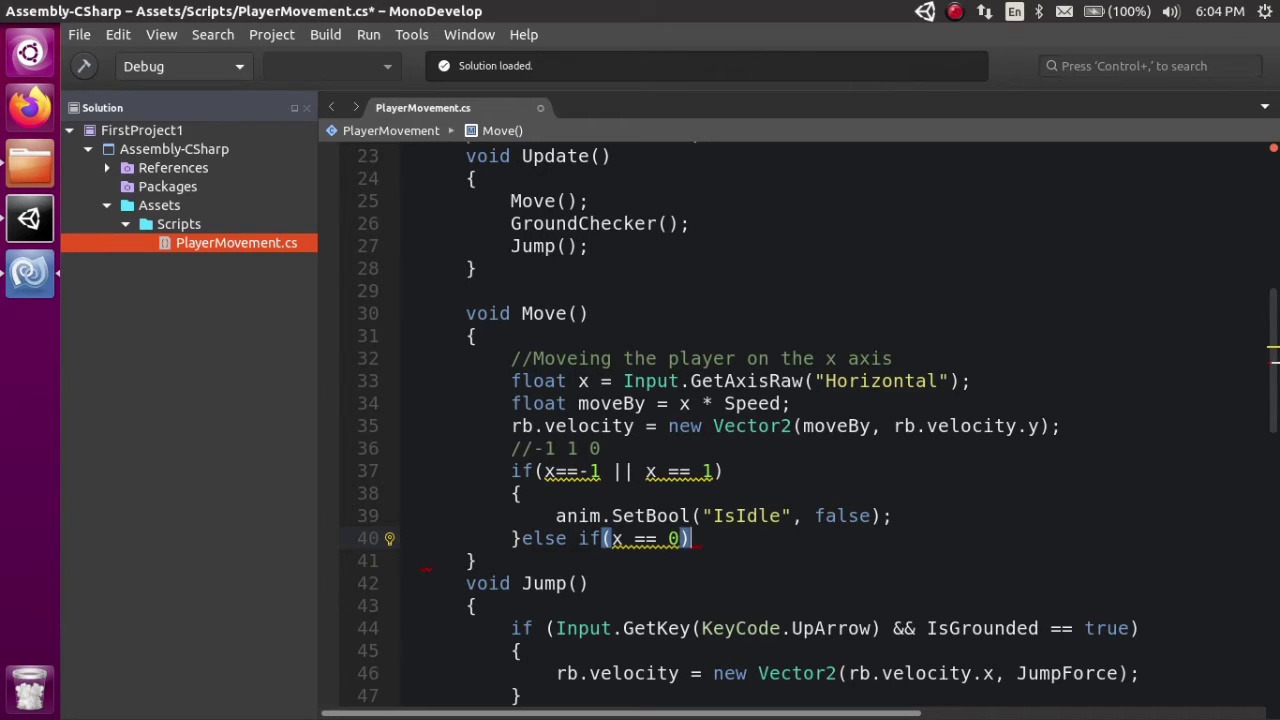
key(Return)
text({)
key(Return)
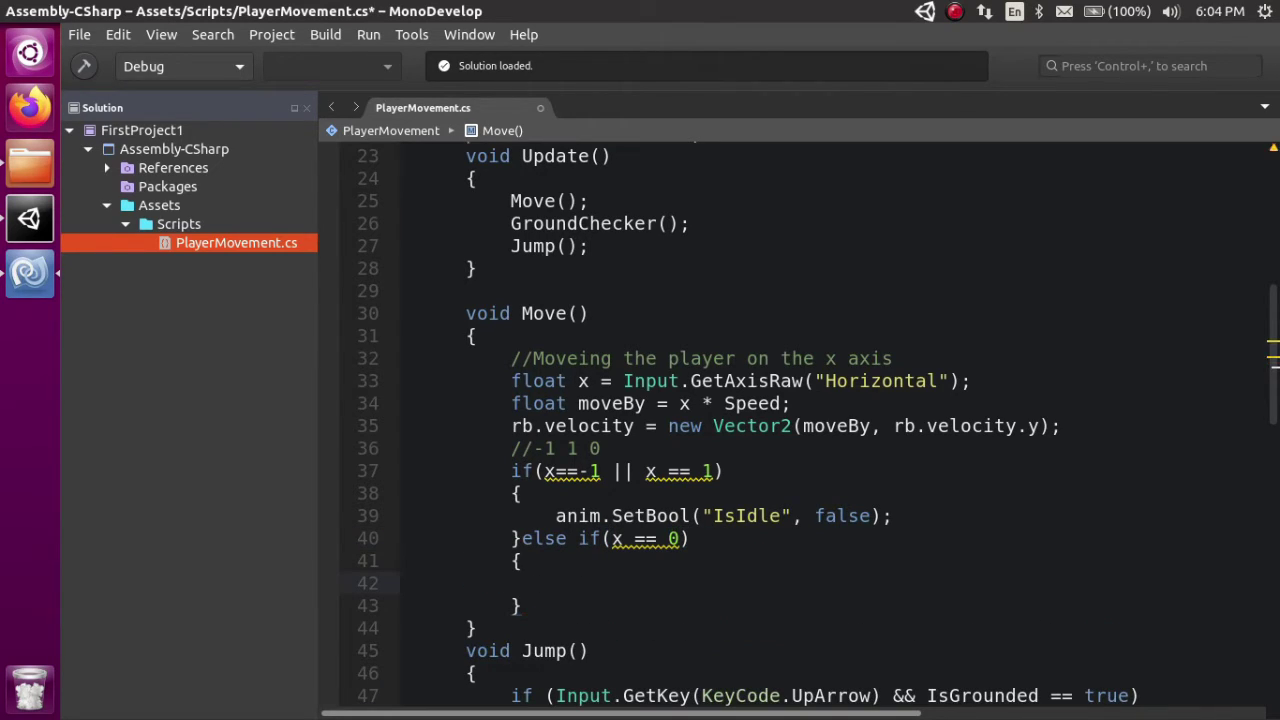
key(Up)
key(Up)
key(Up)
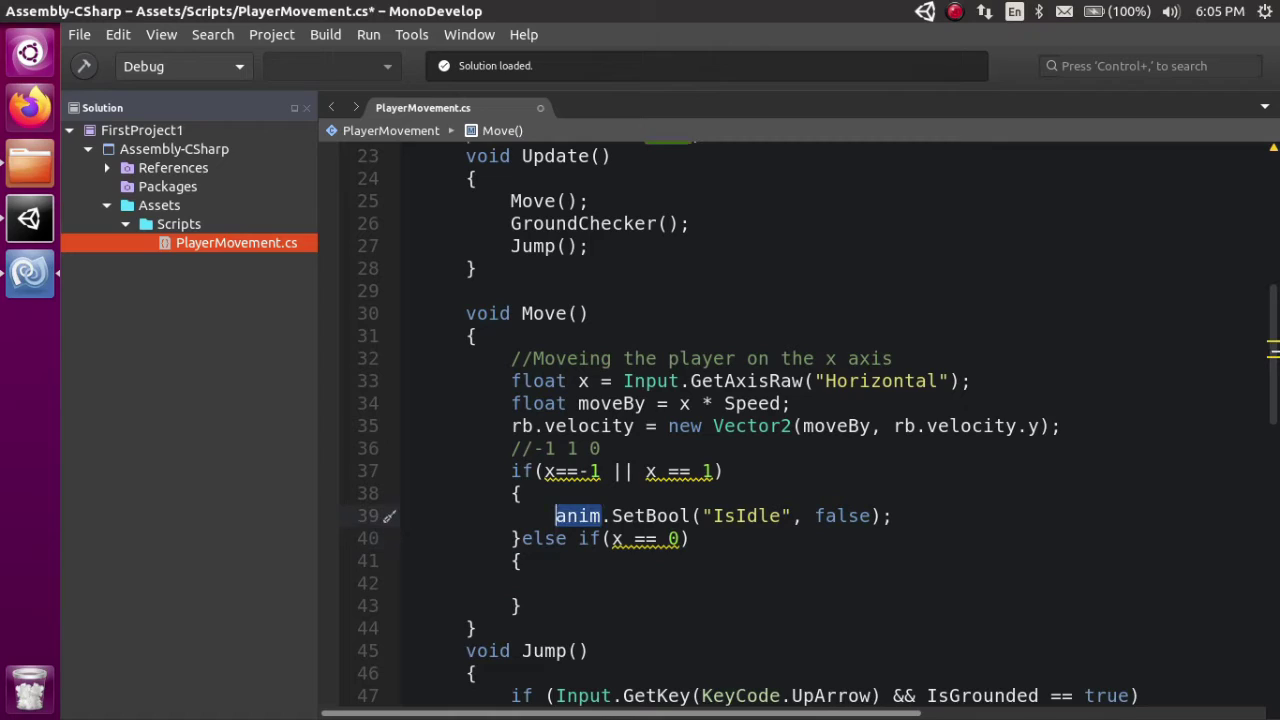
key(ctrl+c)
key(Down)
key(Down)
key(Down)
key(ctrl+v)
key(BackSpace)
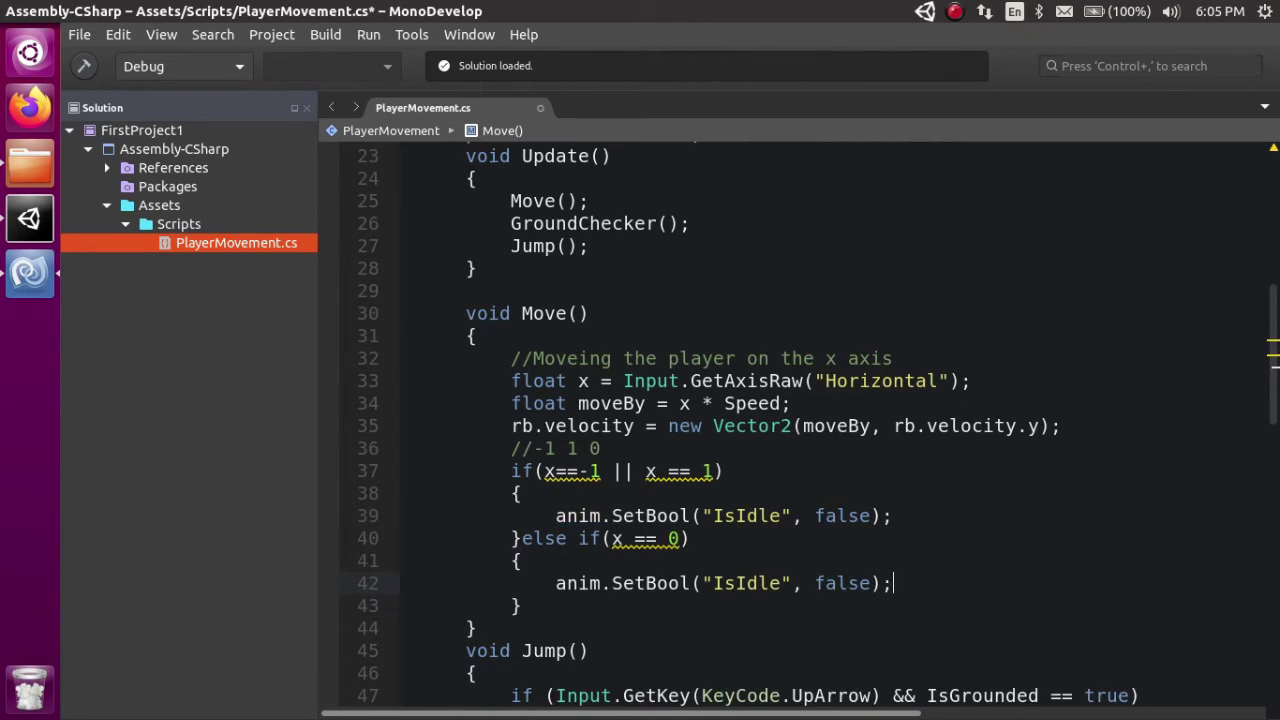
Change the copied SetBool value from false to true and save the script.
key(Left)
key(Left)
key(BackSpace)
key(BackSpace)
key(BackSpace)
key(BackSpace)
key(BackSpace)
text(tre)
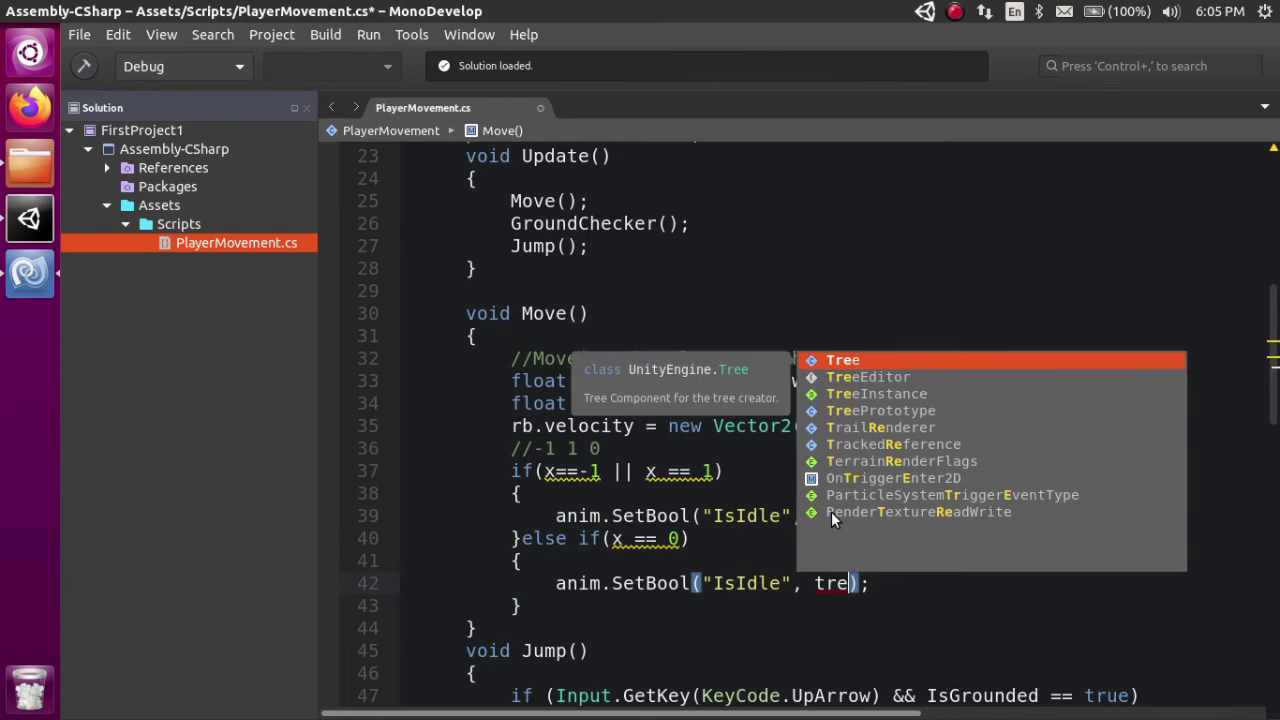
key(BackSpace)
key(BackSpace)
text(rue)
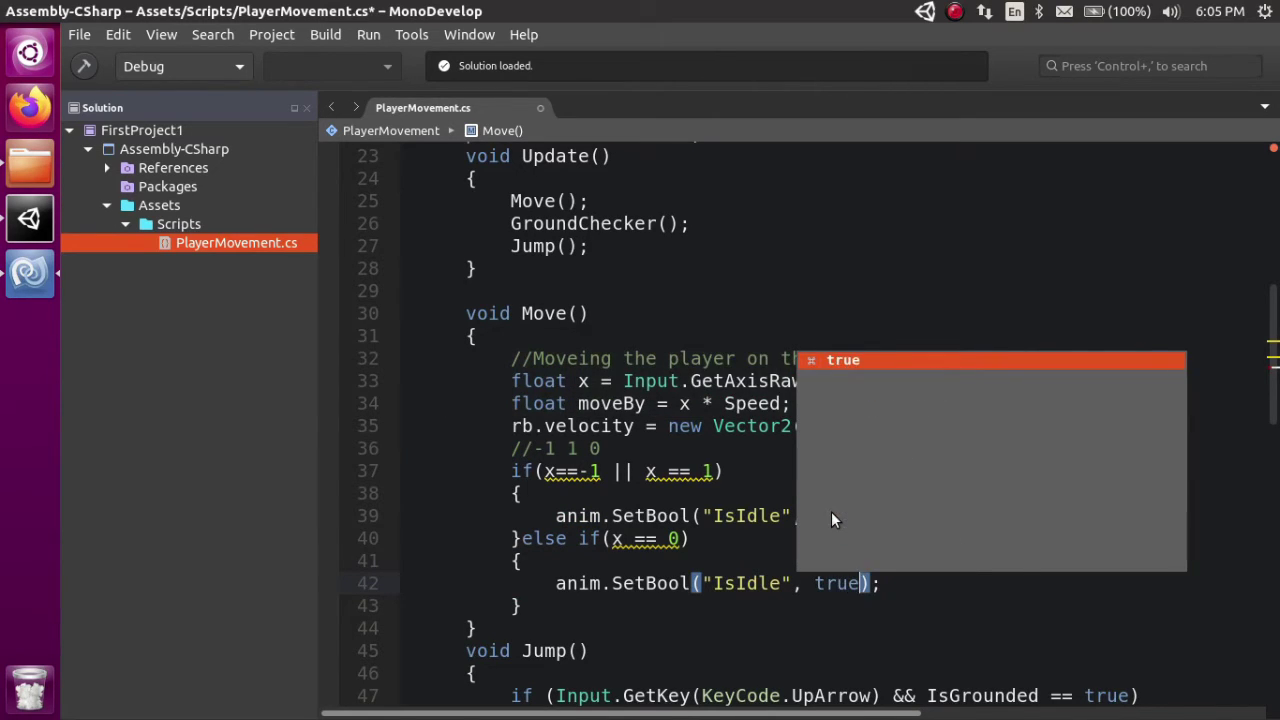
key(Escape)
key(End)
key(ctrl+s)
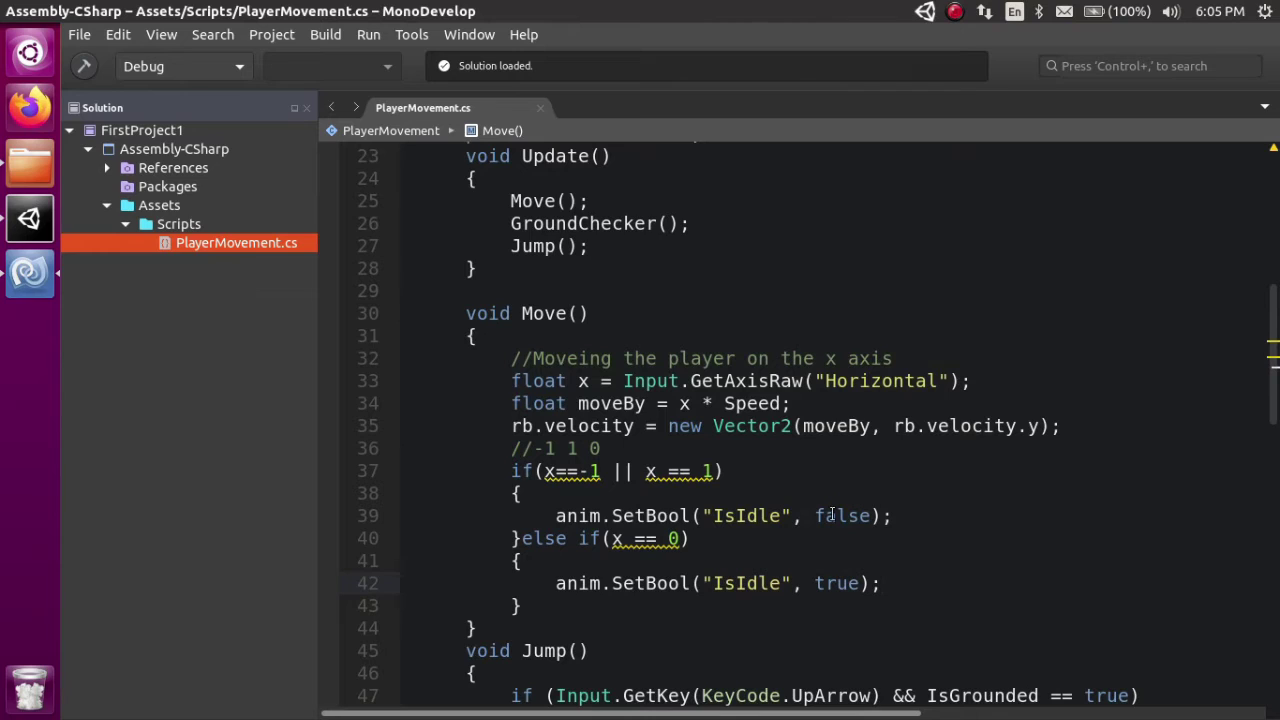
click(34, 220)
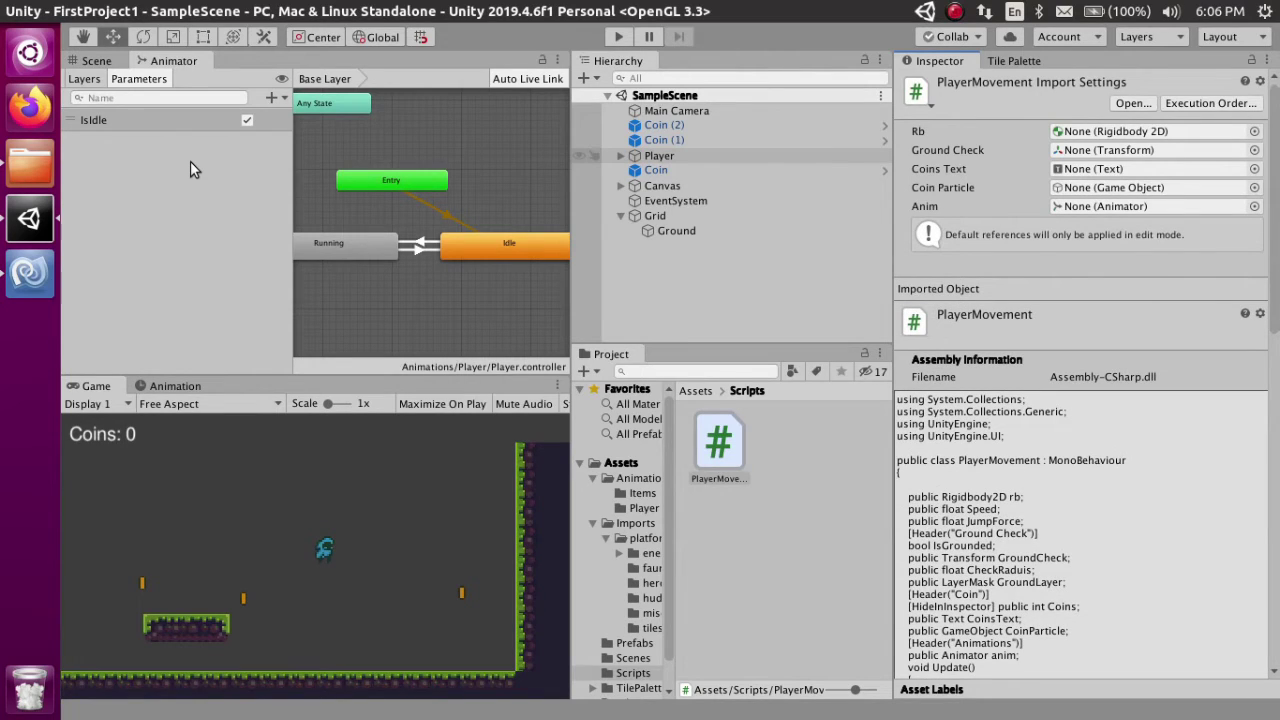
Drag the Player's Animator component onto the Player Movement Anim field and save the scene.
click(733, 155)
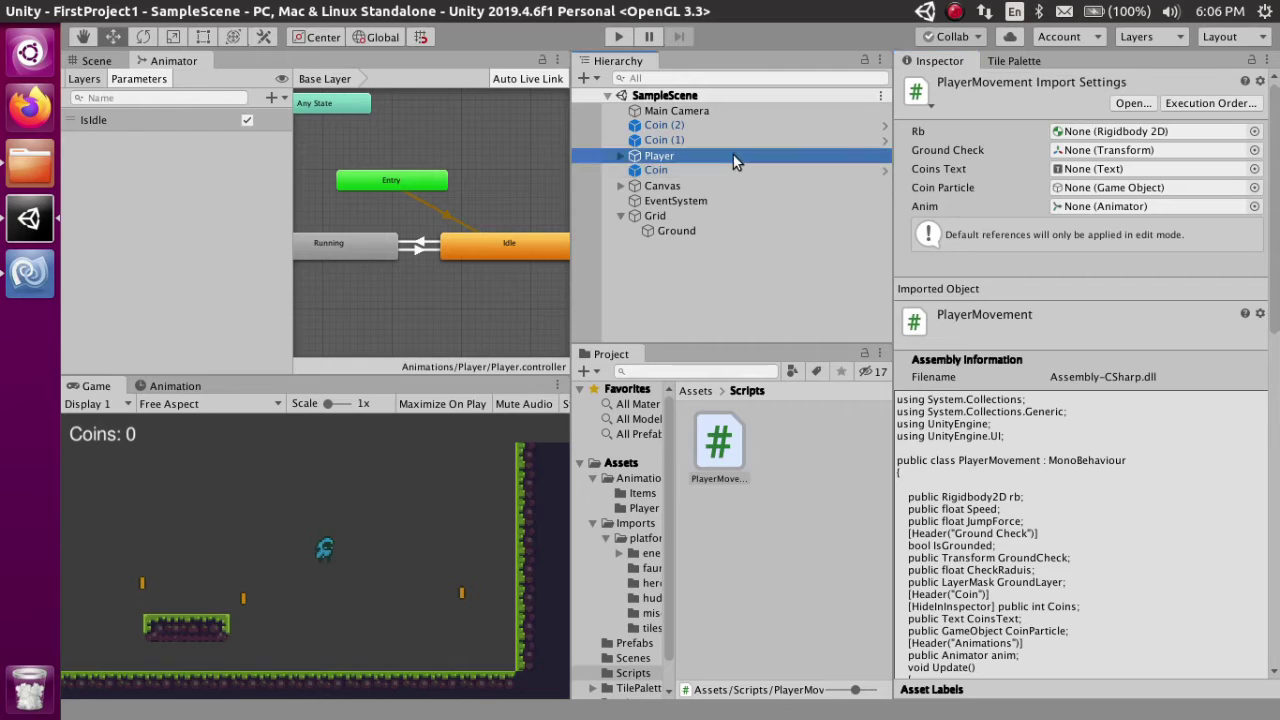
scroll(1083, 363, down, 10)
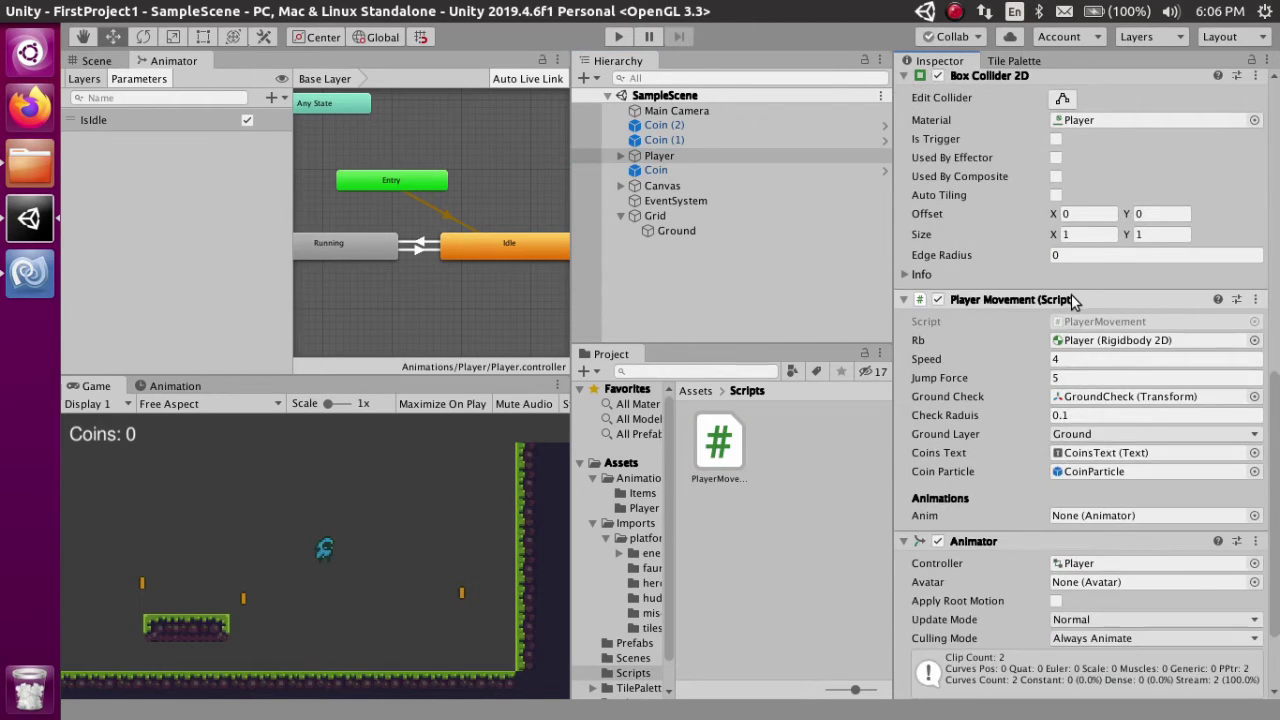
scroll(1083, 363, down, 2)
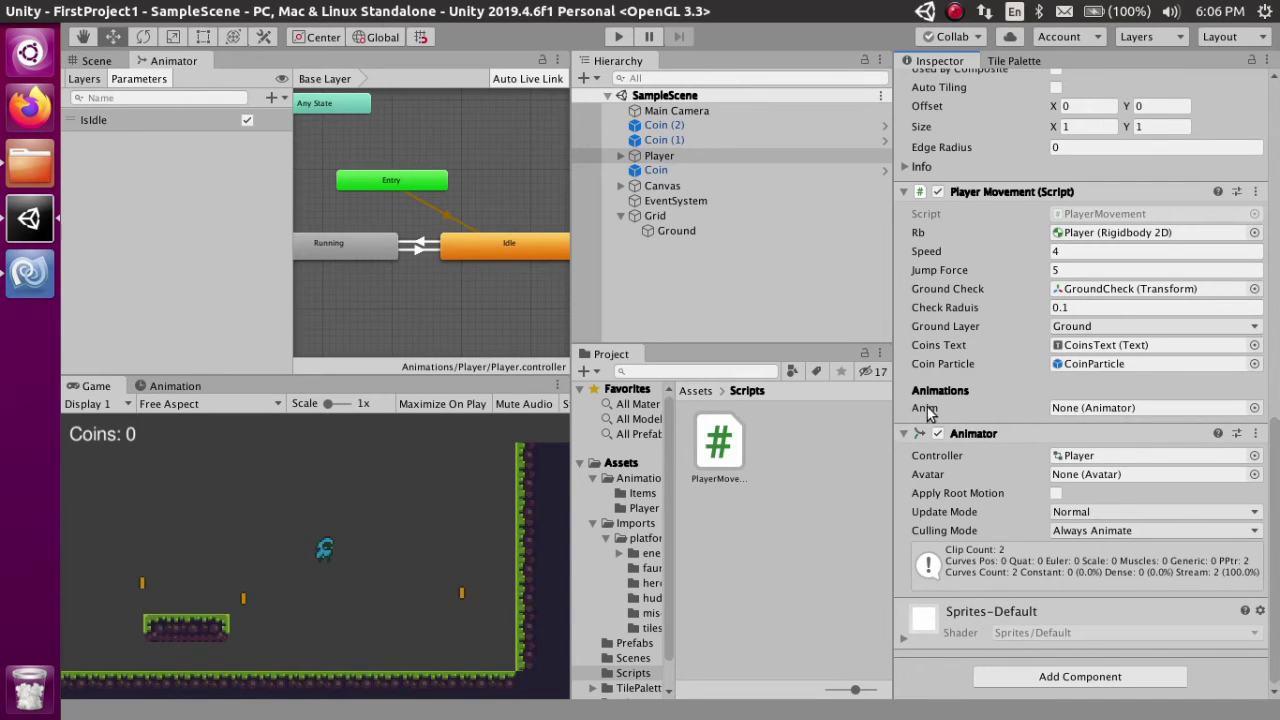
drag(965, 434, 1090, 409)
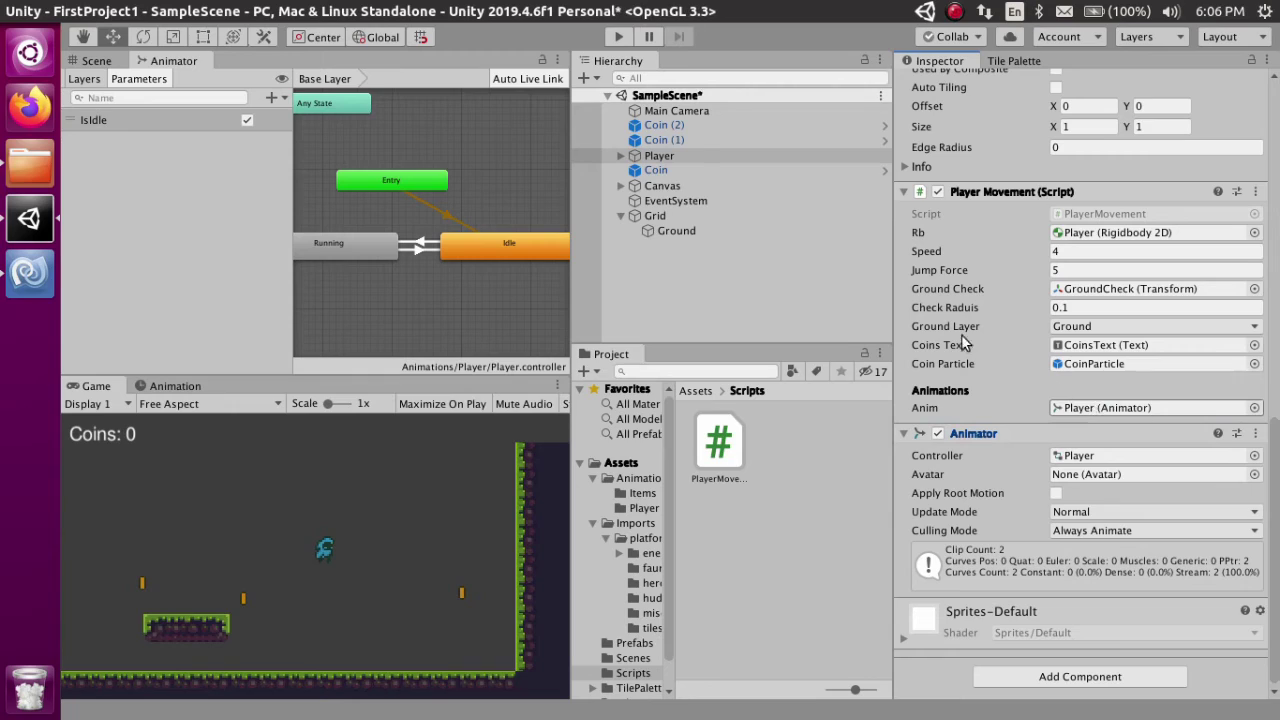
key(ctrl+s)
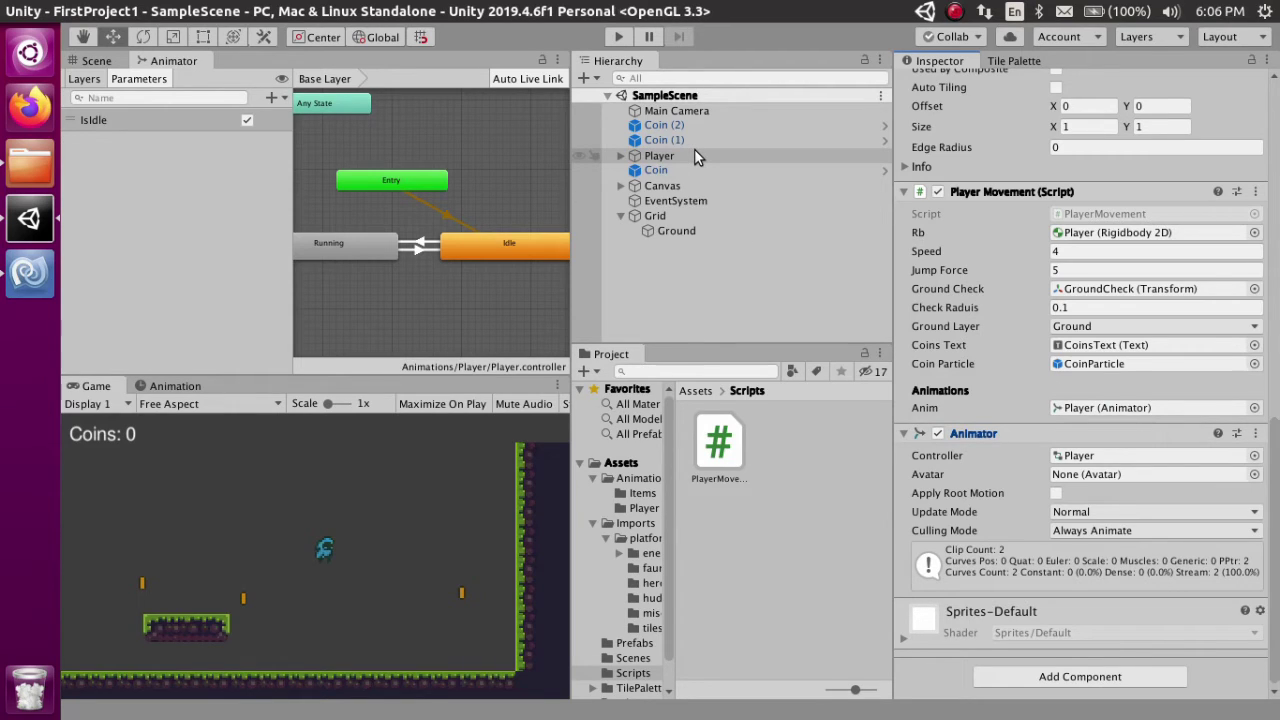
Play-test the game, running the player left and right and jumping onto the small platform, to check the Running/Idle animation switch.
click(620, 37)
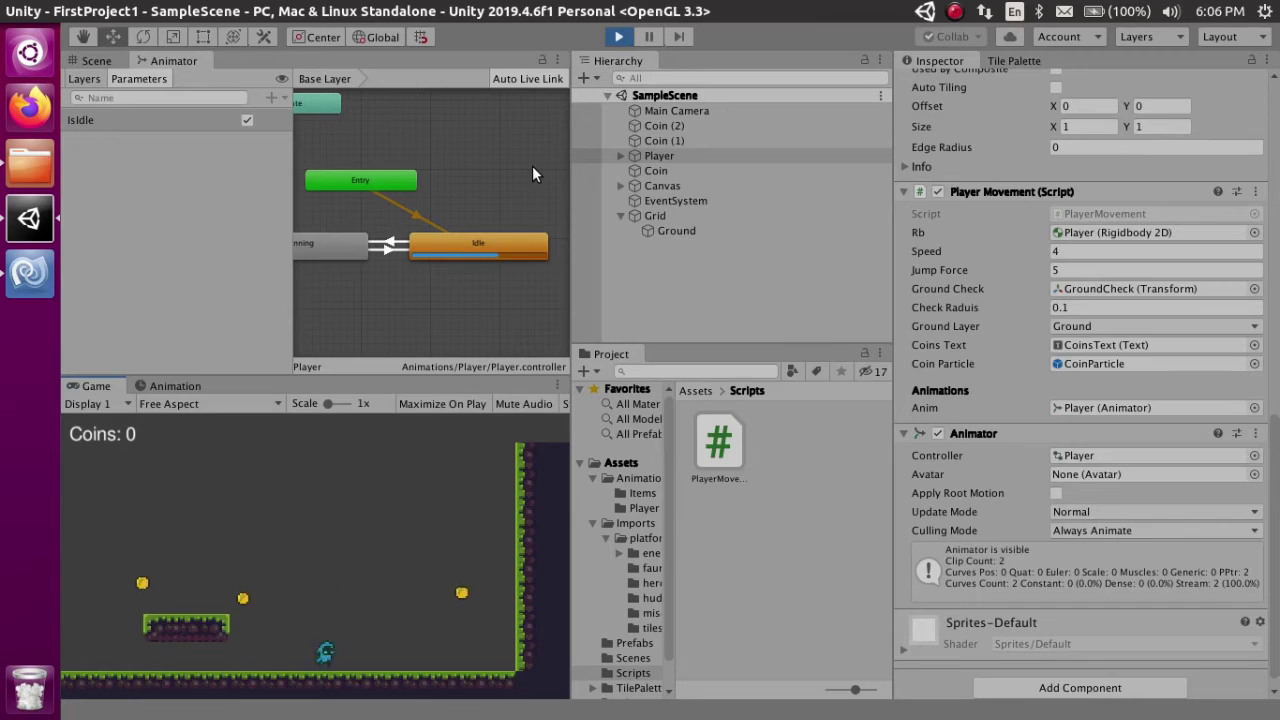
key(Left)
key(Right)
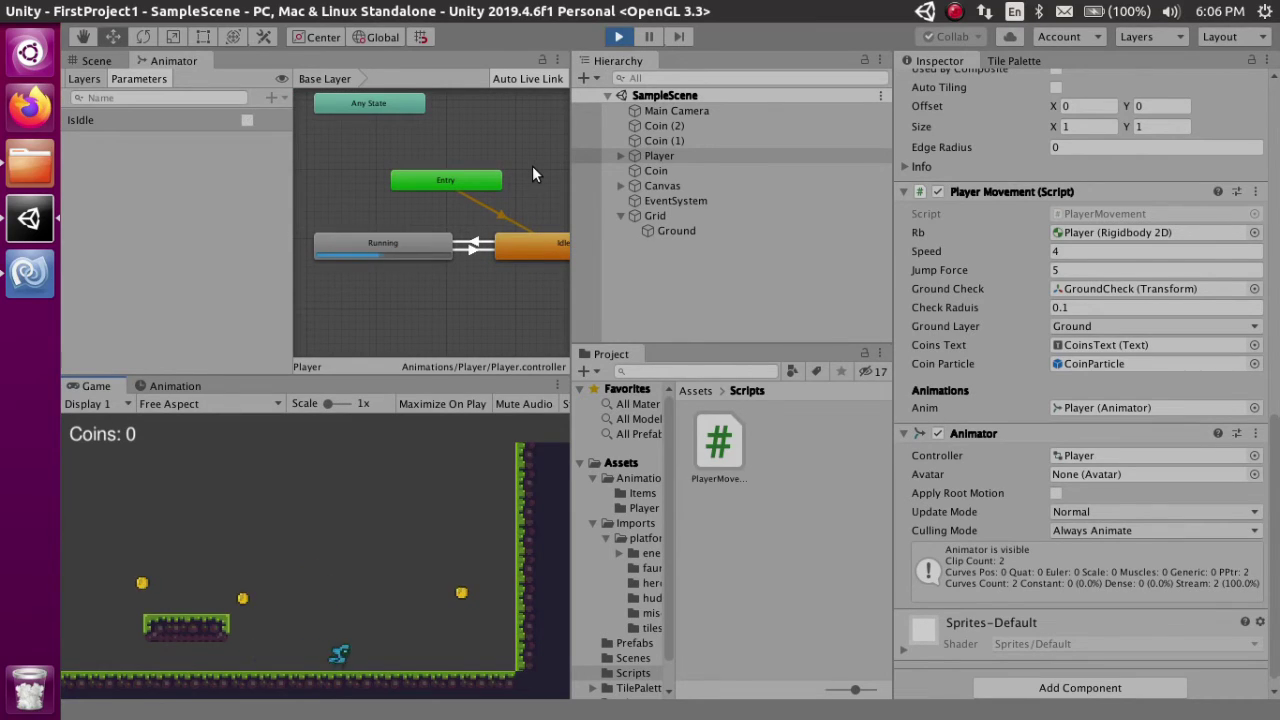
key(Right)
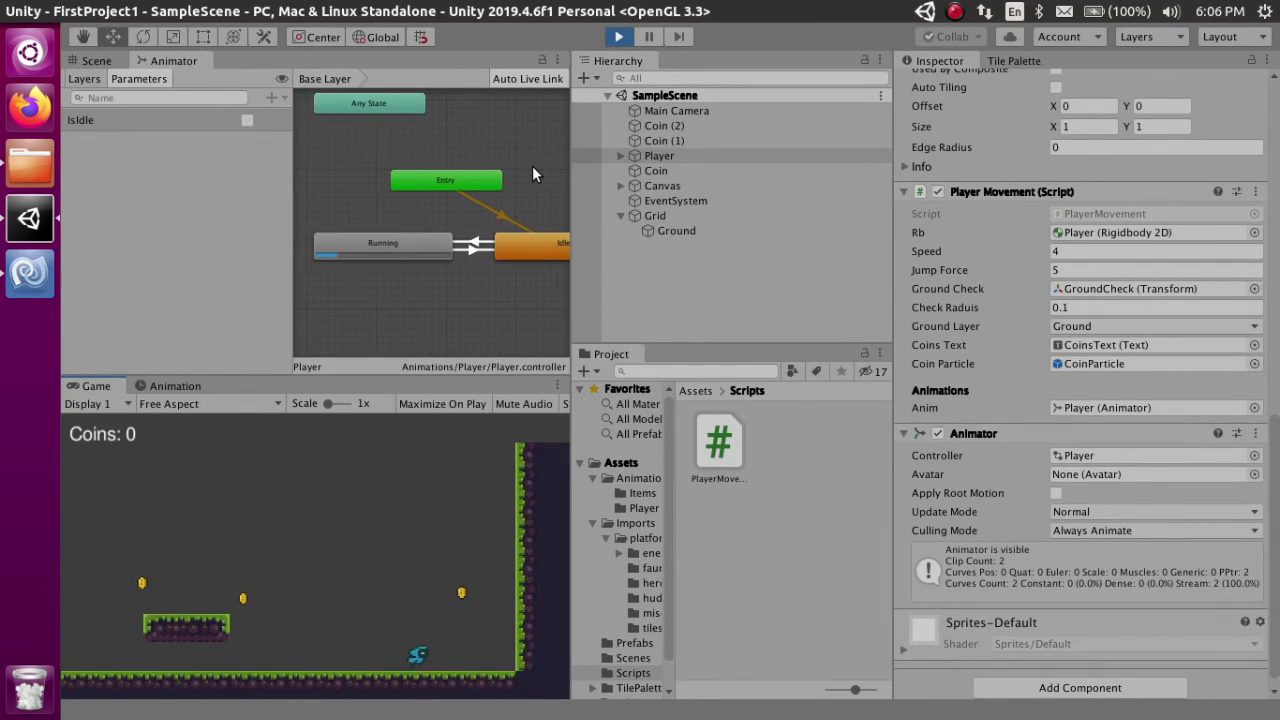
key(Left)
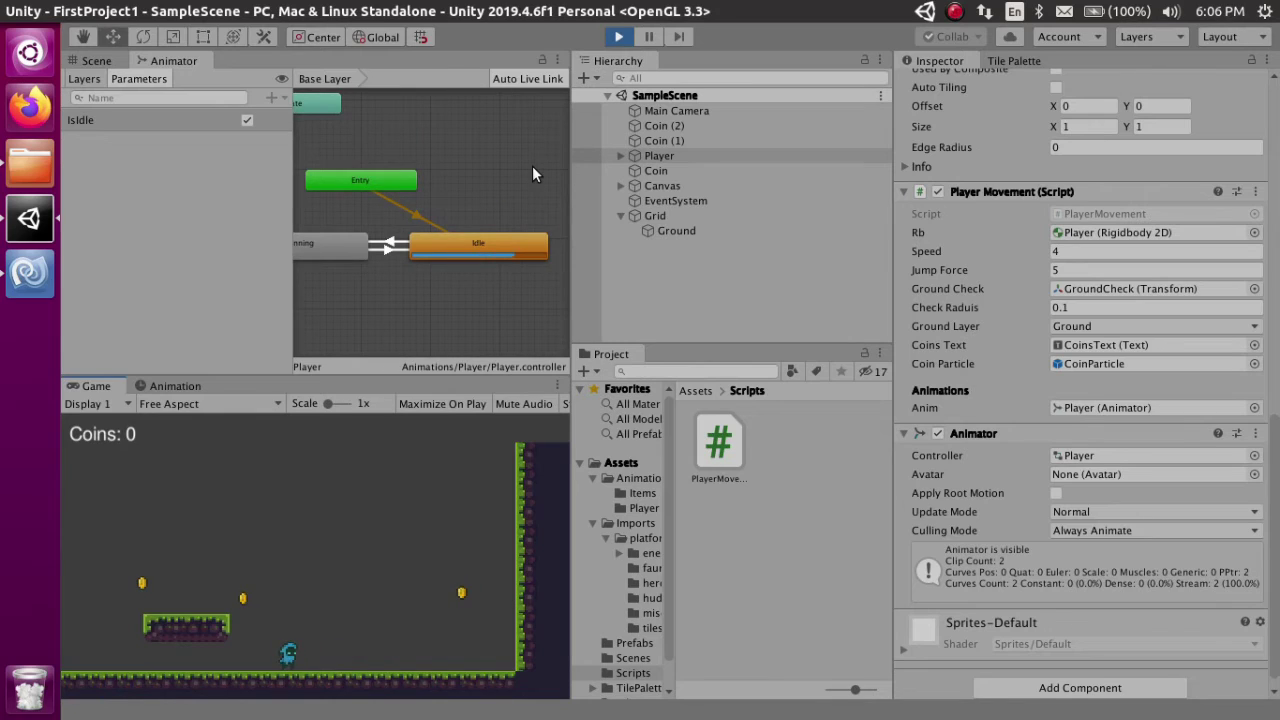
key(Right)
key(Left)
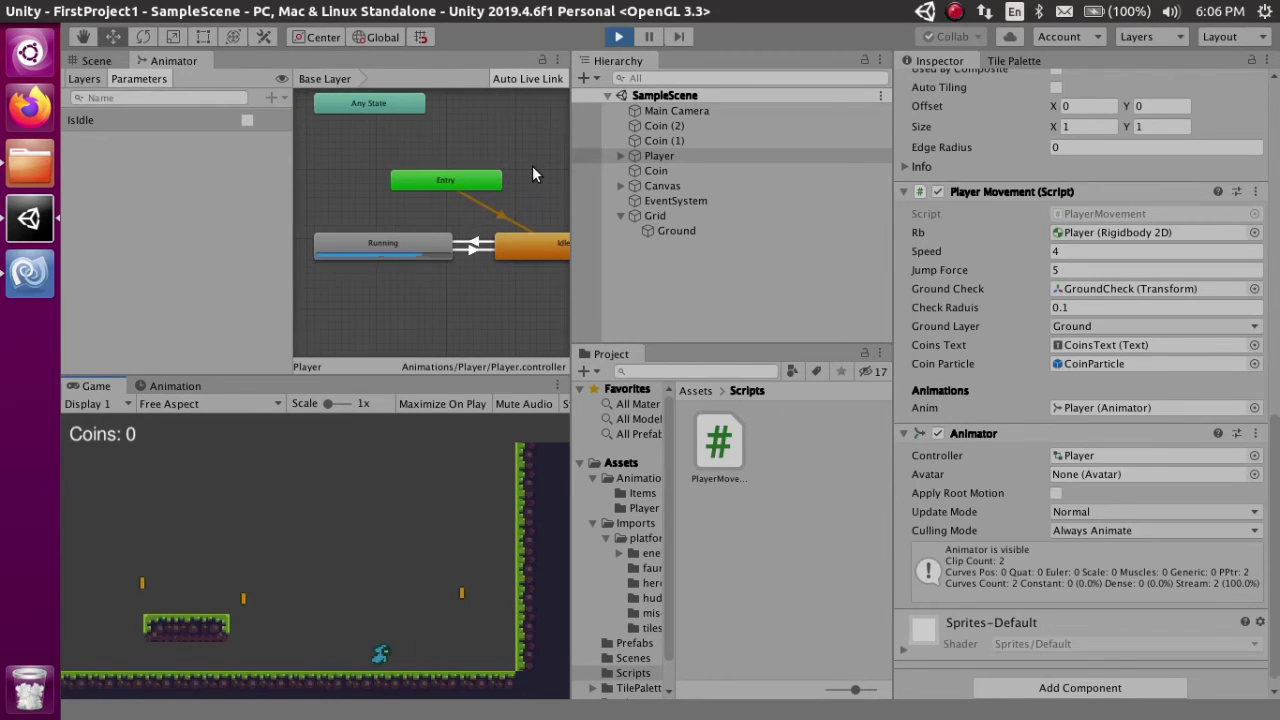
key(Right)
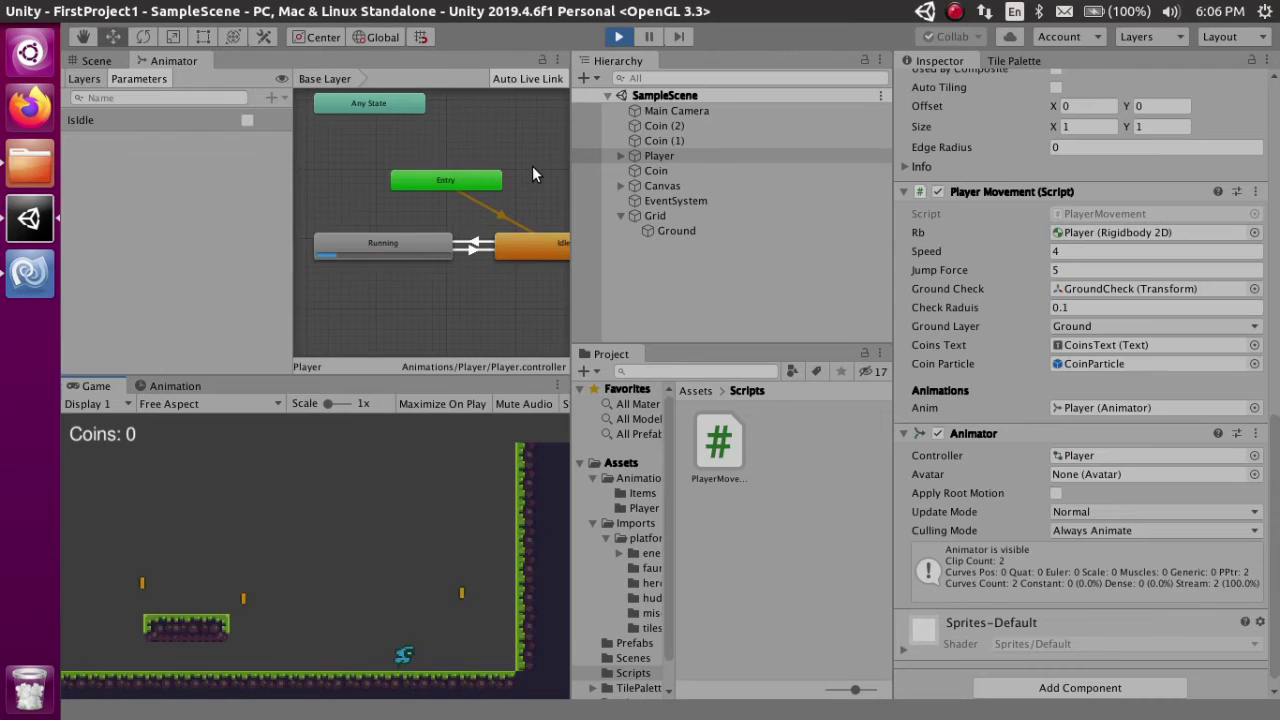
key(Left)
key(Right)
key(Left)
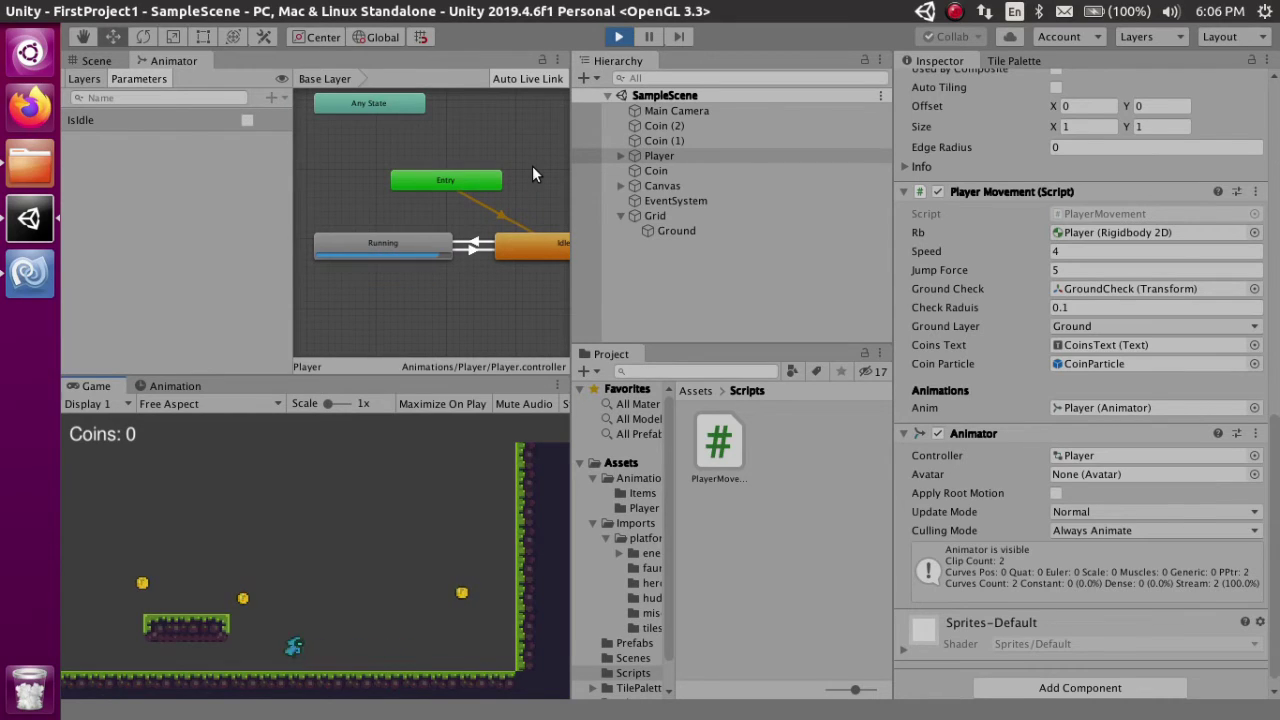
key(space)
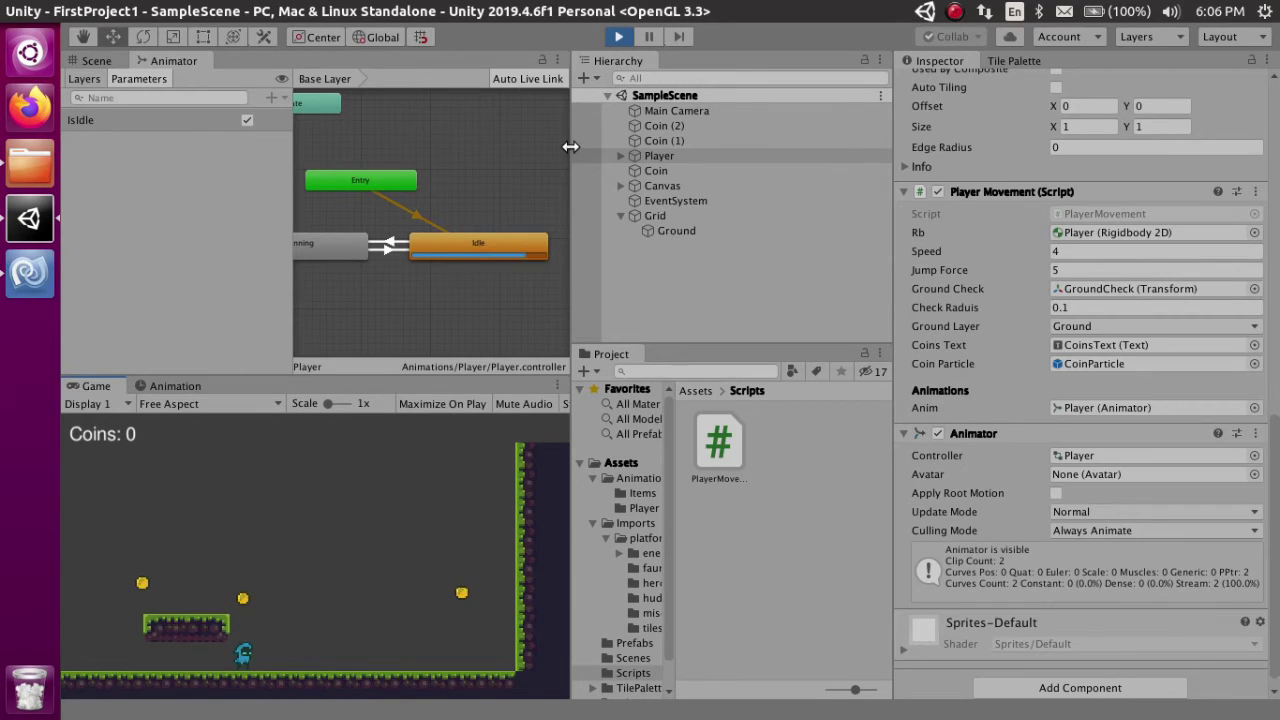
key(Right)
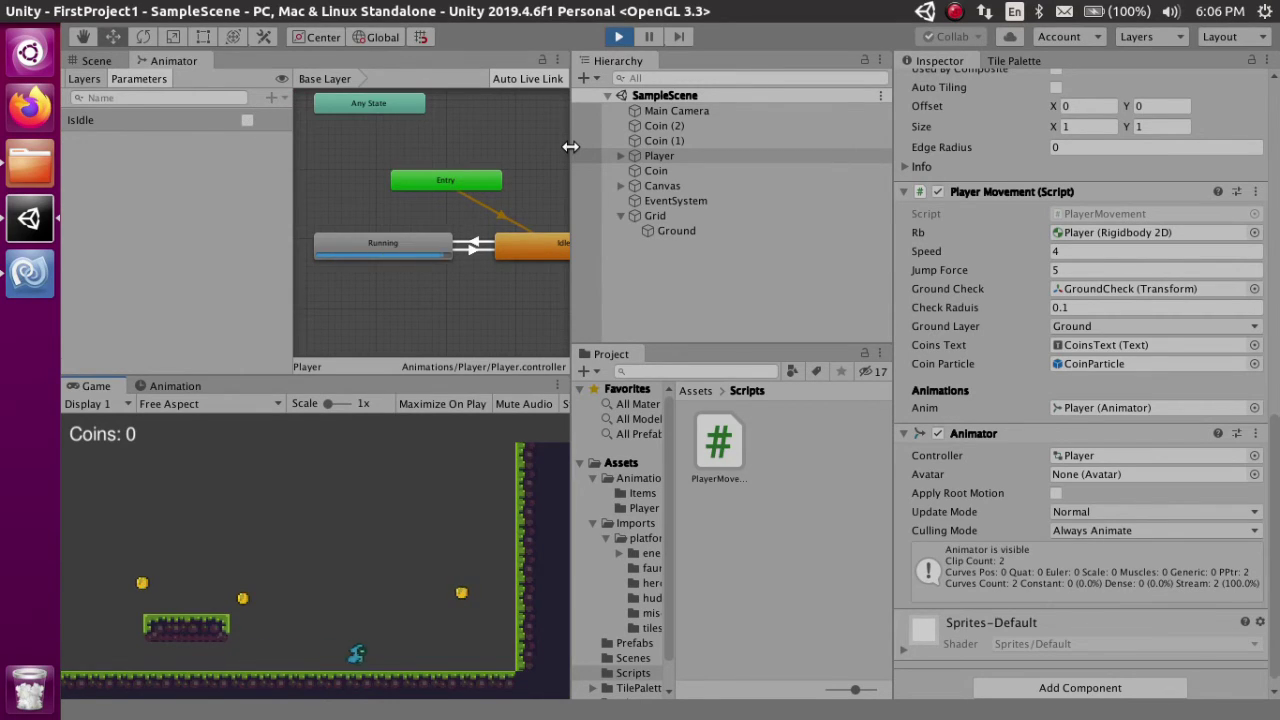
key(Right)
key(Left)
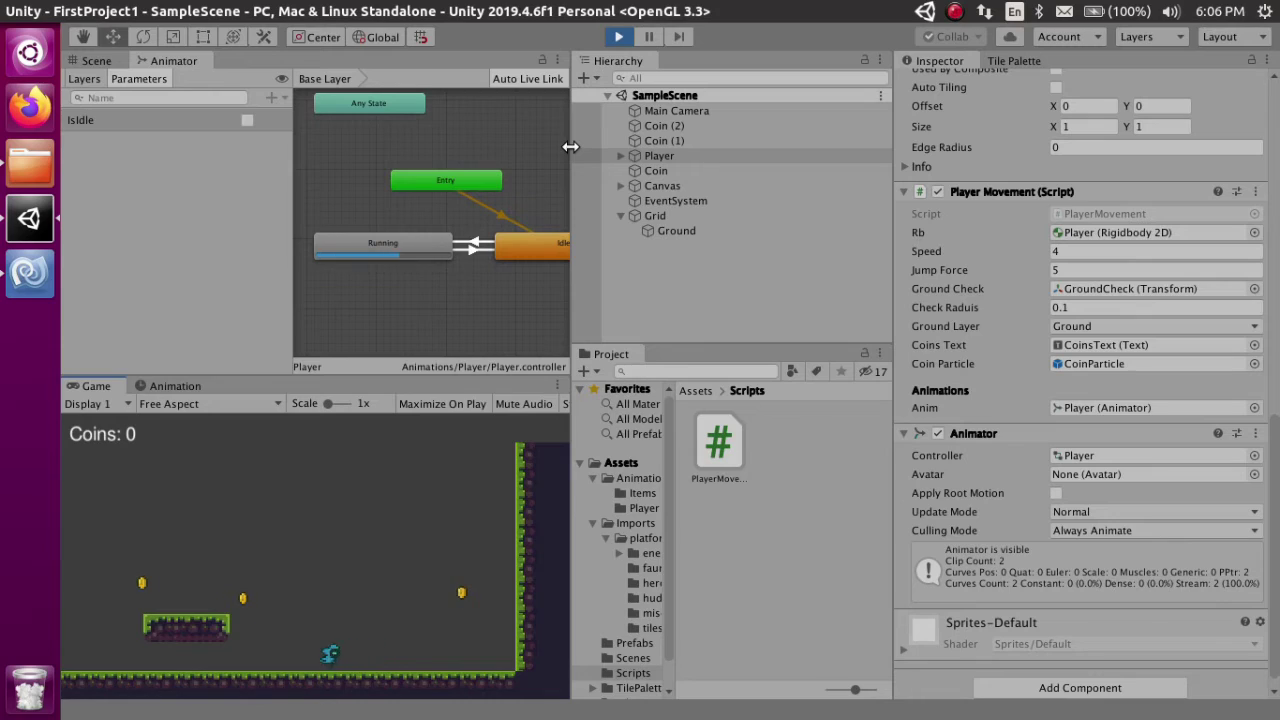
key(Right)
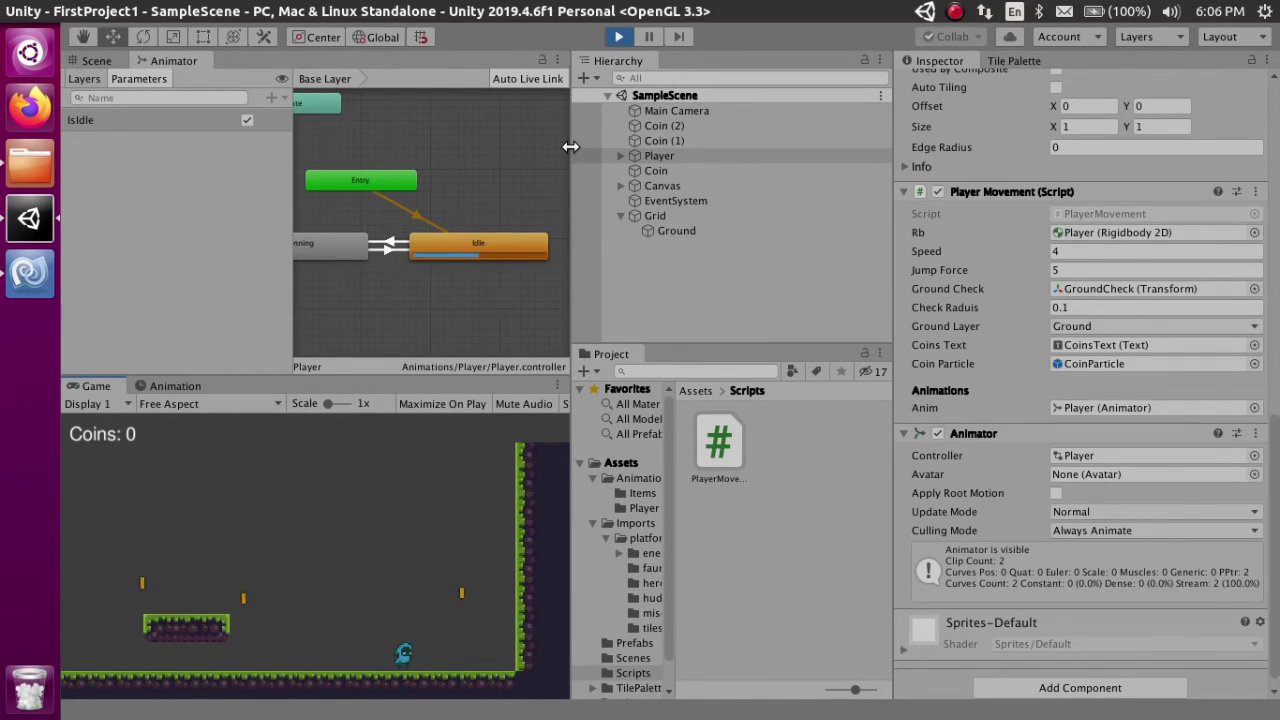
key(Left)
While playing, set the Player's horizontal Scale to -1 in the Inspector.
scroll(1005, 307, up, 15)
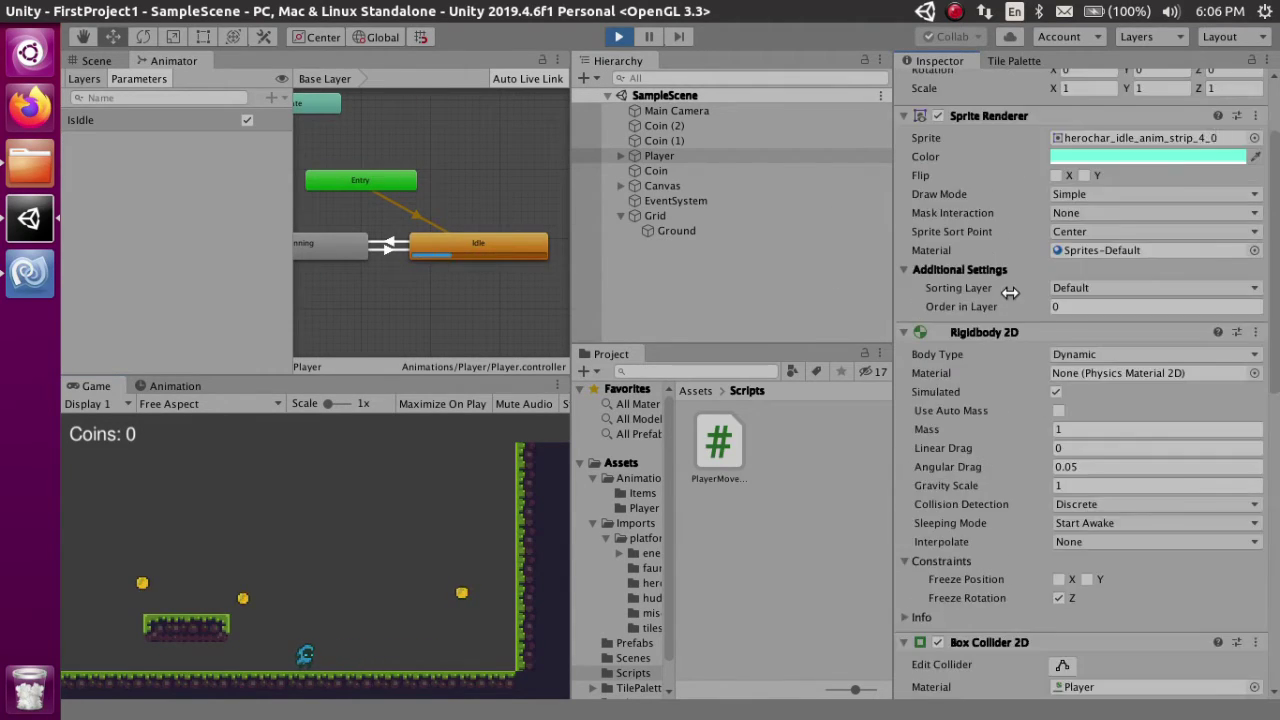
click(1083, 197)
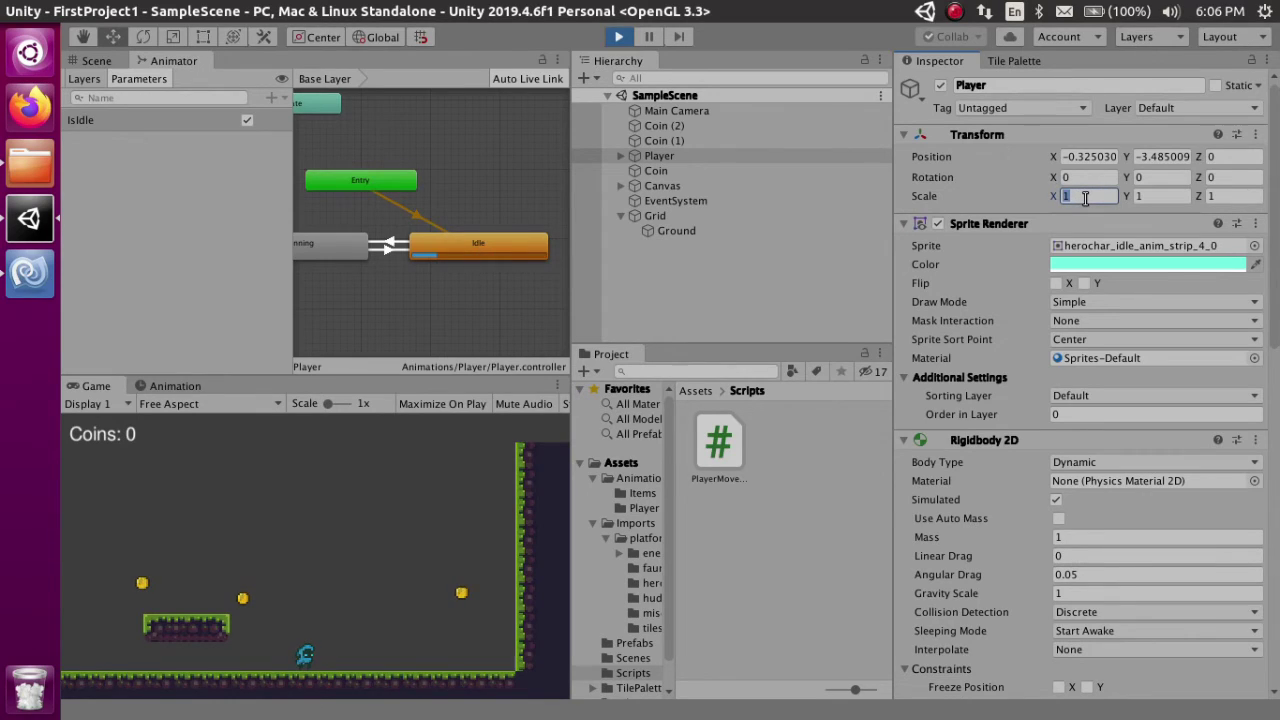
text(-1)
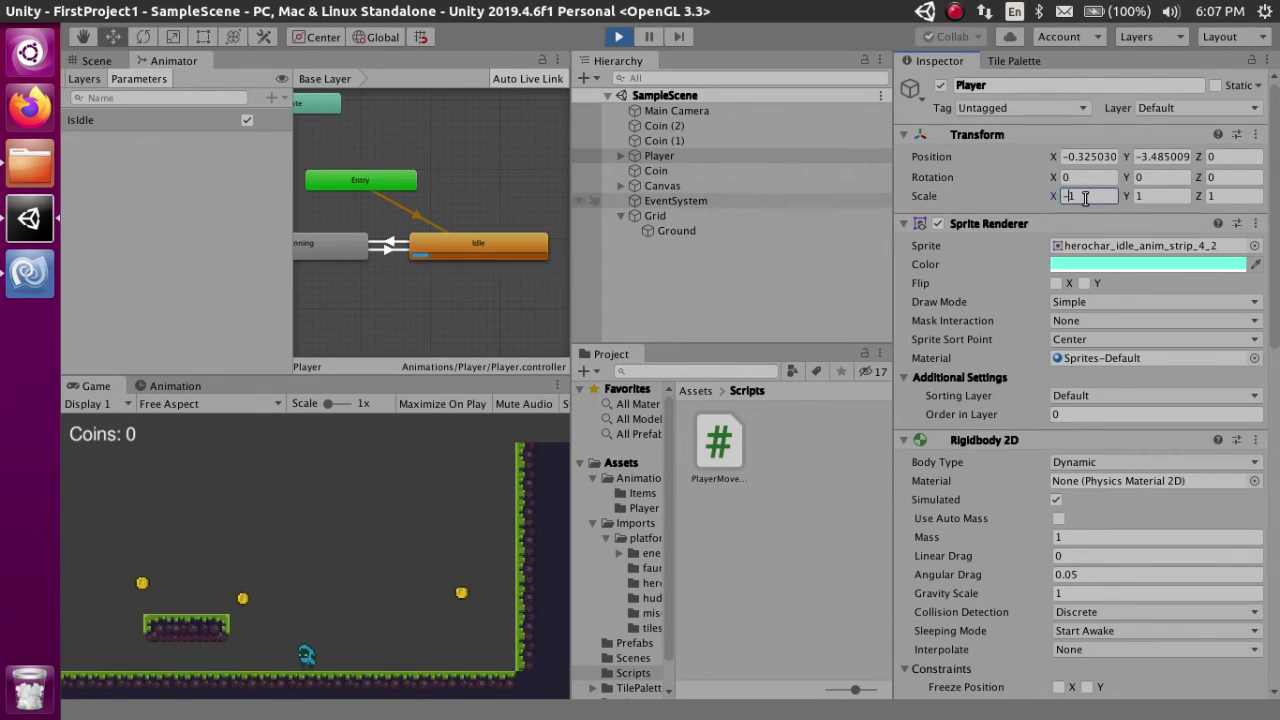
click(423, 520)
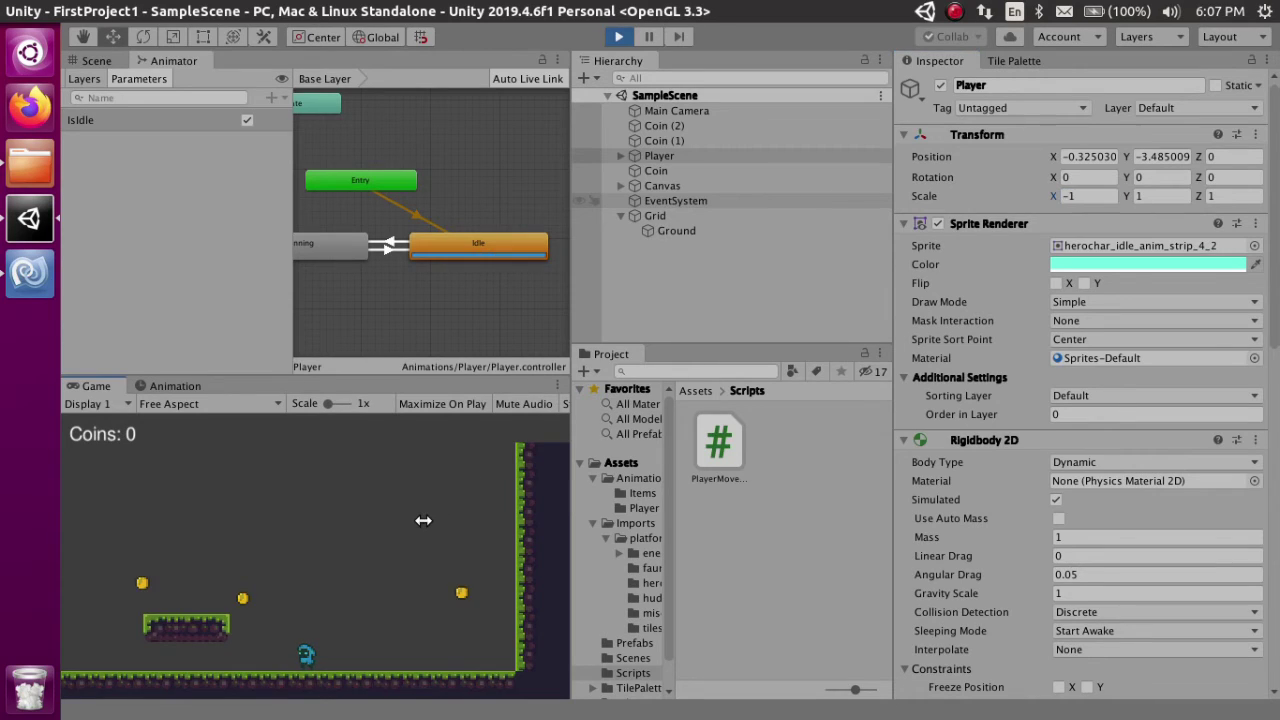
Walk the player left to check its facing, then stop the game and return to PlayerMovement.cs.
key(Left)
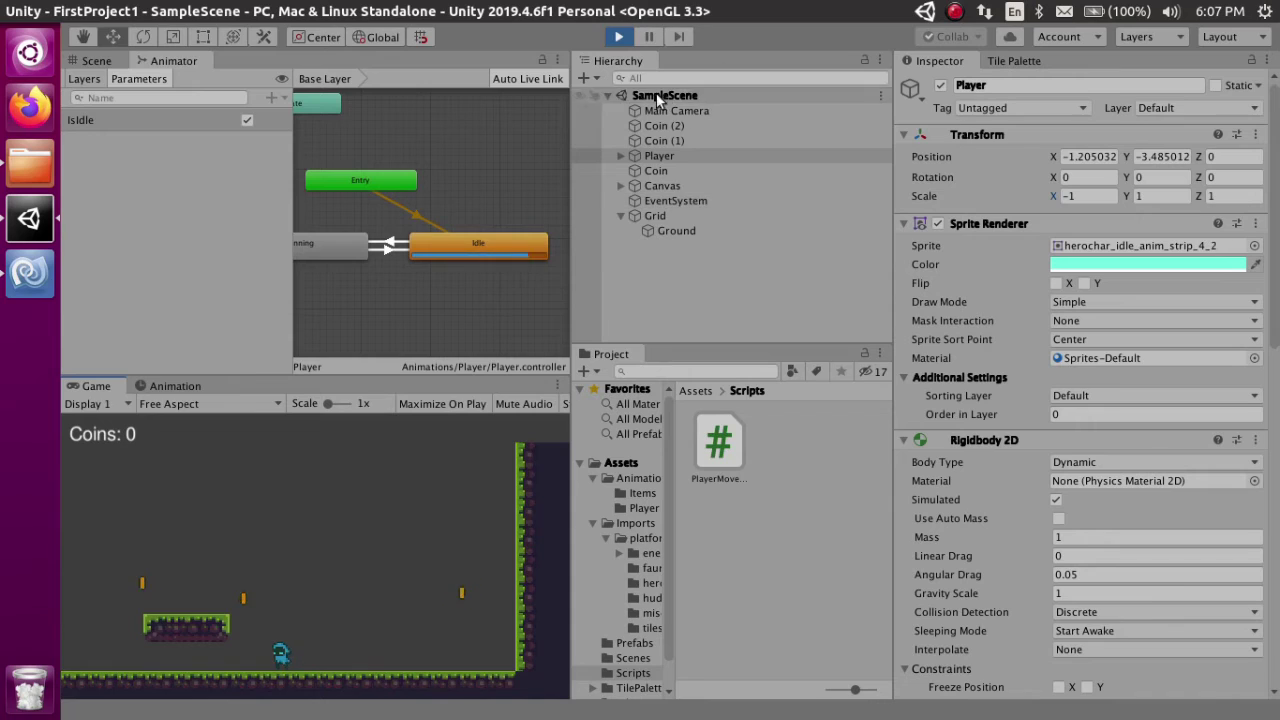
click(620, 37)
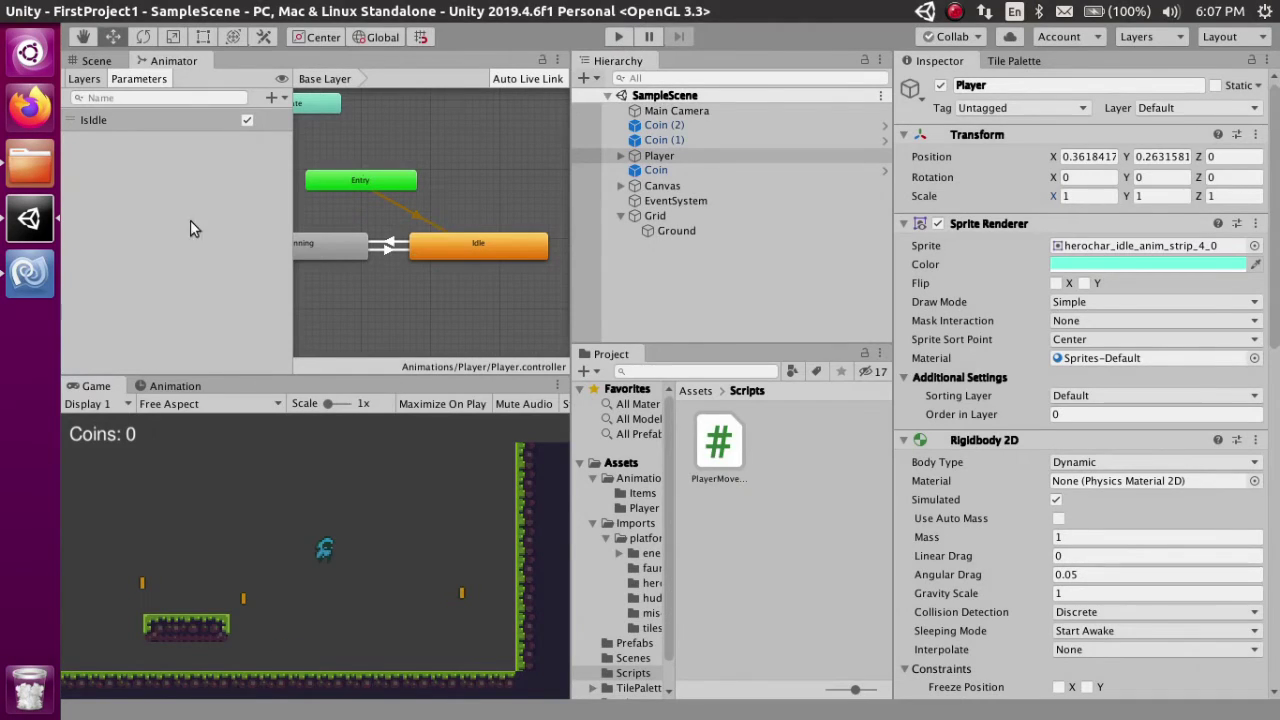
click(29, 272)
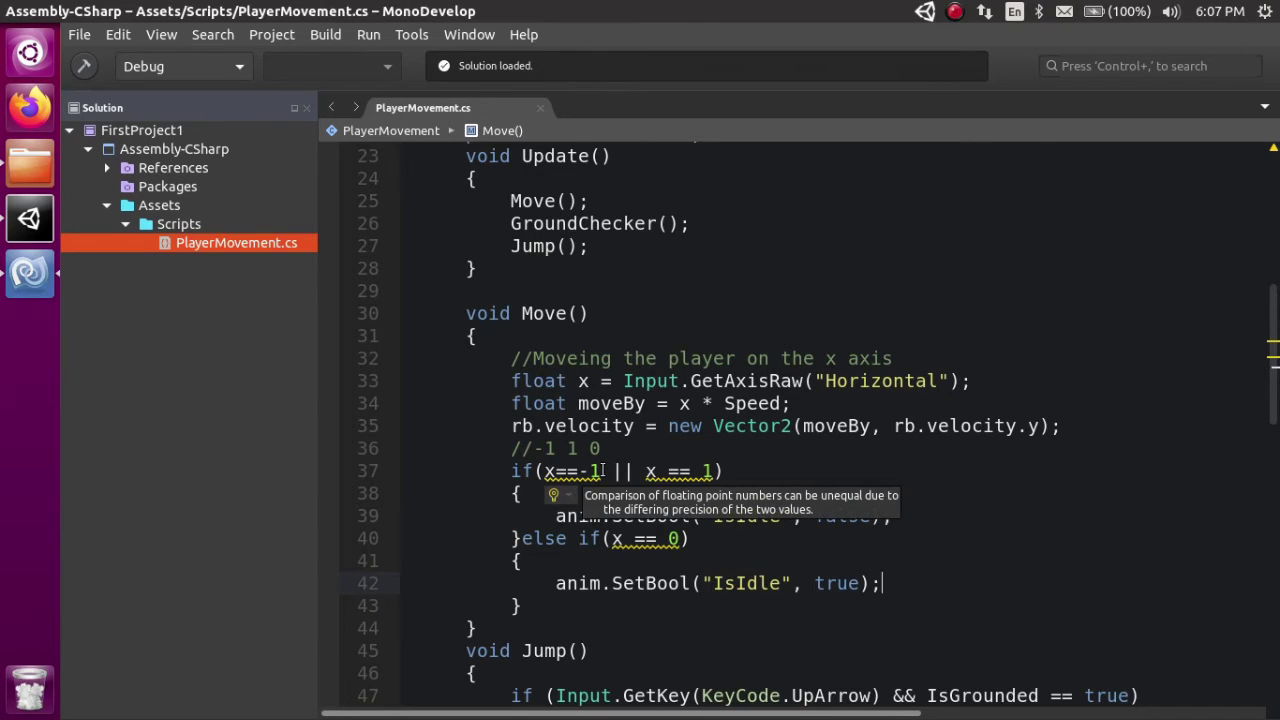
Remove the || x == 1 check from the if condition on line 37.
click(603, 470)
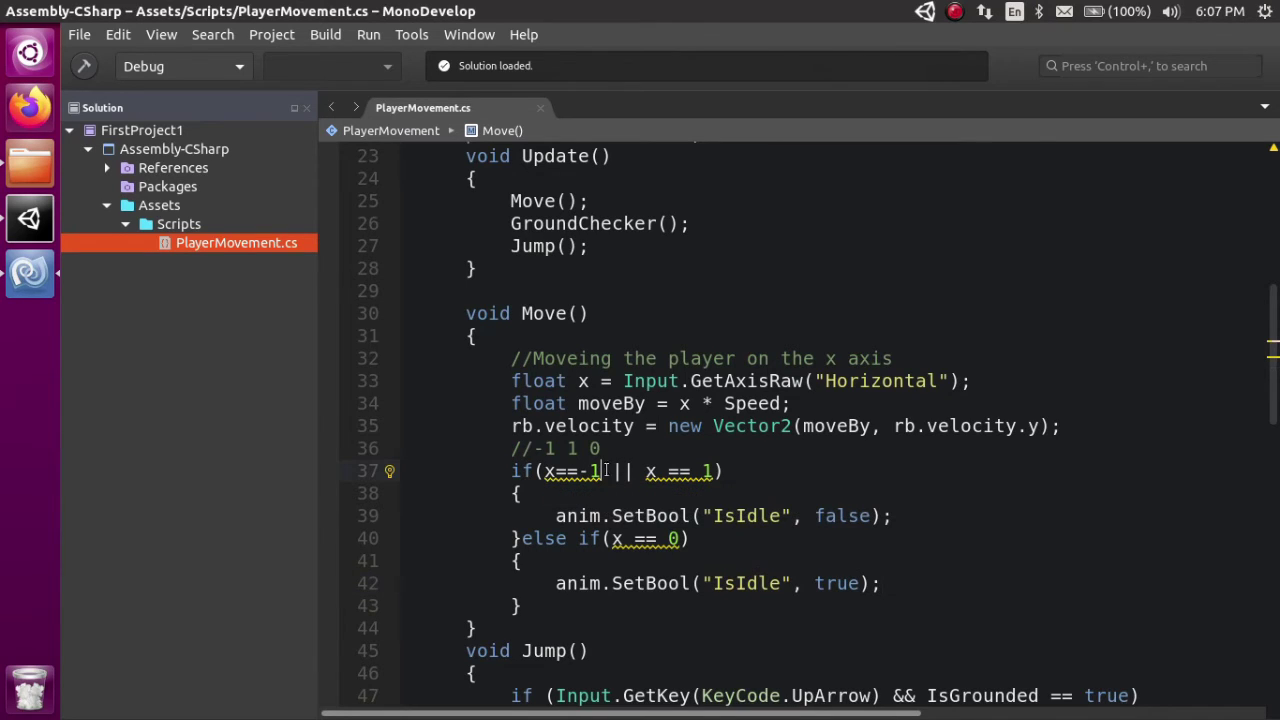
double_click(724, 470)
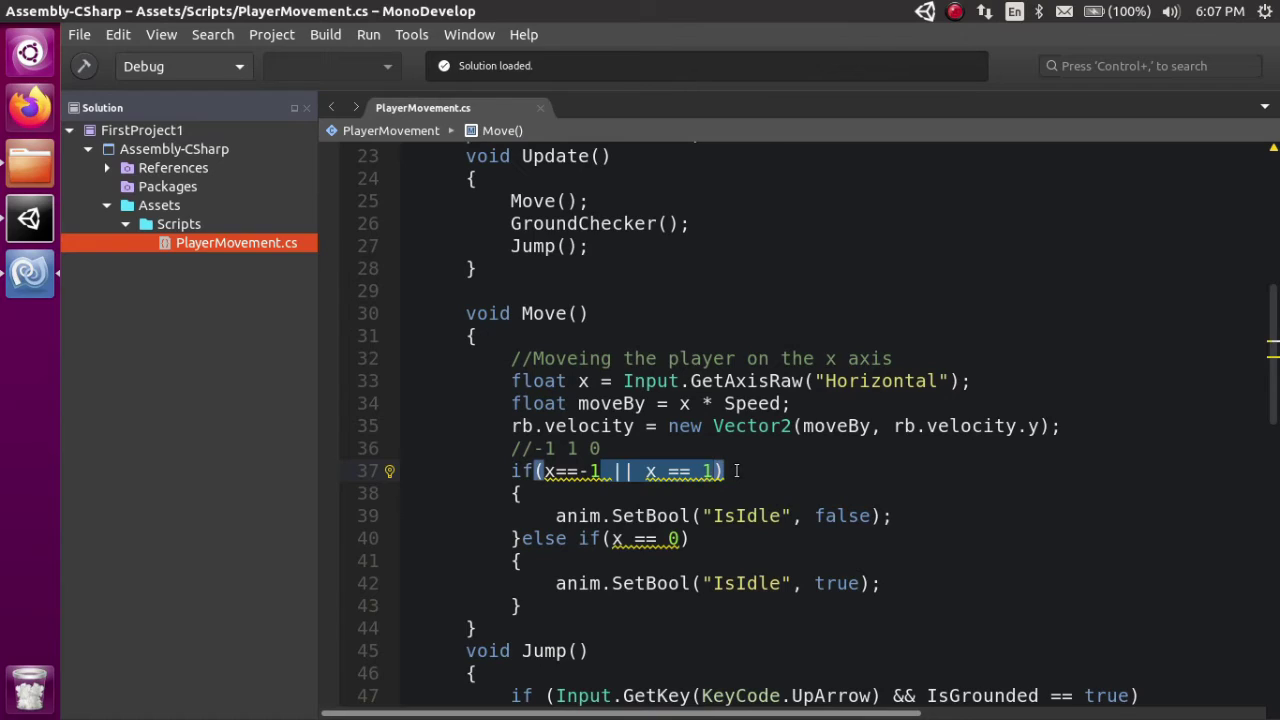
key(BackSpace)
key(Down)
key(Down)
key(Down)
Add an else if (x == 1) branch with an opening brace after the x == -1 block.
key(Left)
key(Left)
key(Left)
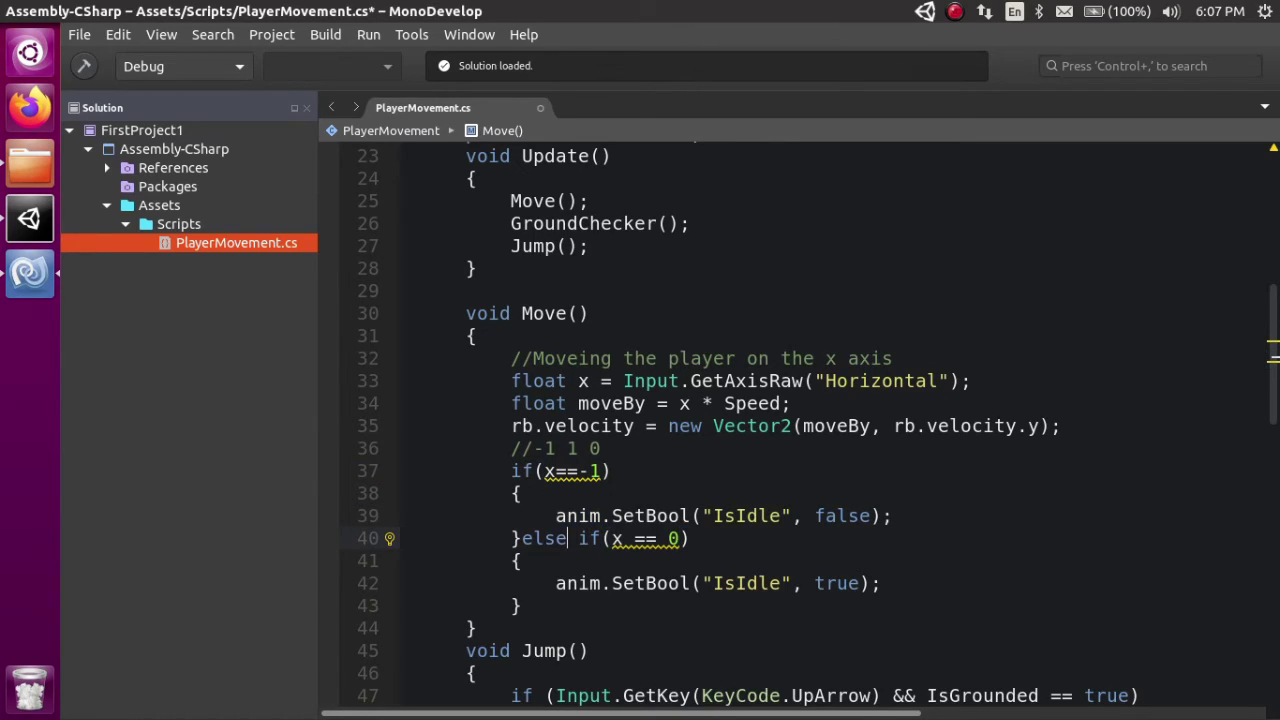
key(shift+Right)
key(Return)
key(Return)
text(e)
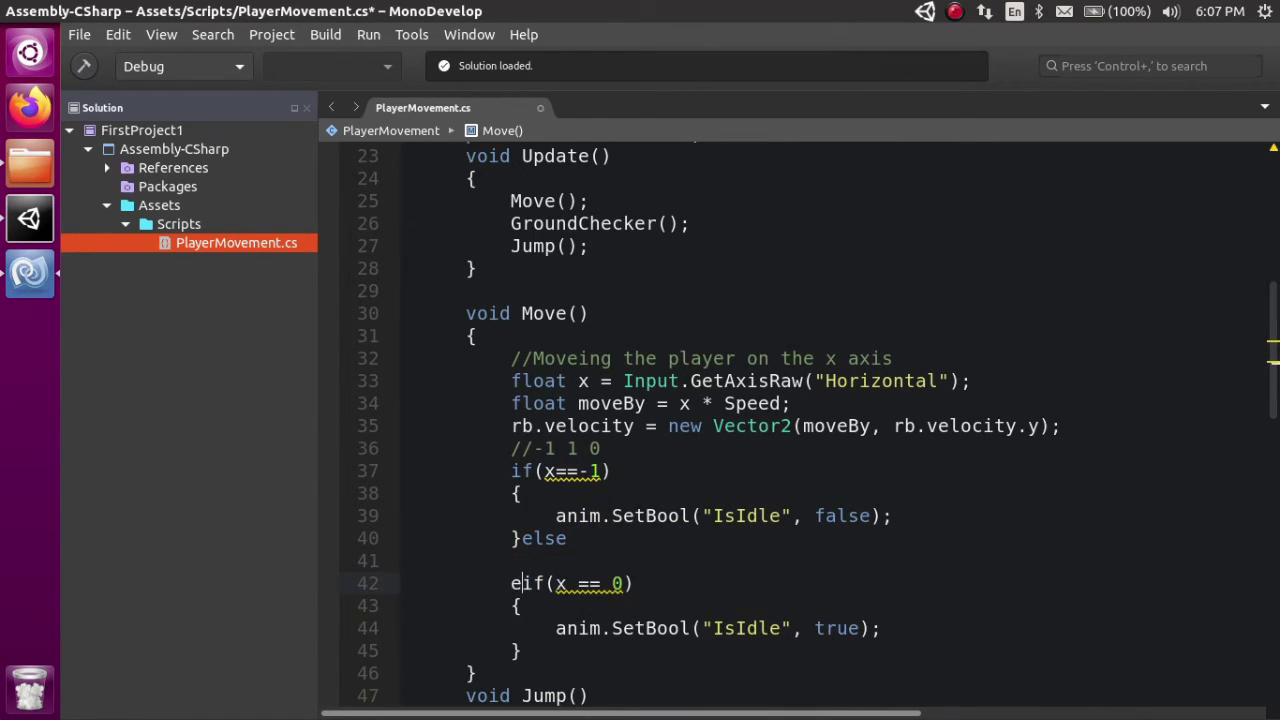
text(lse)
click(567, 538)
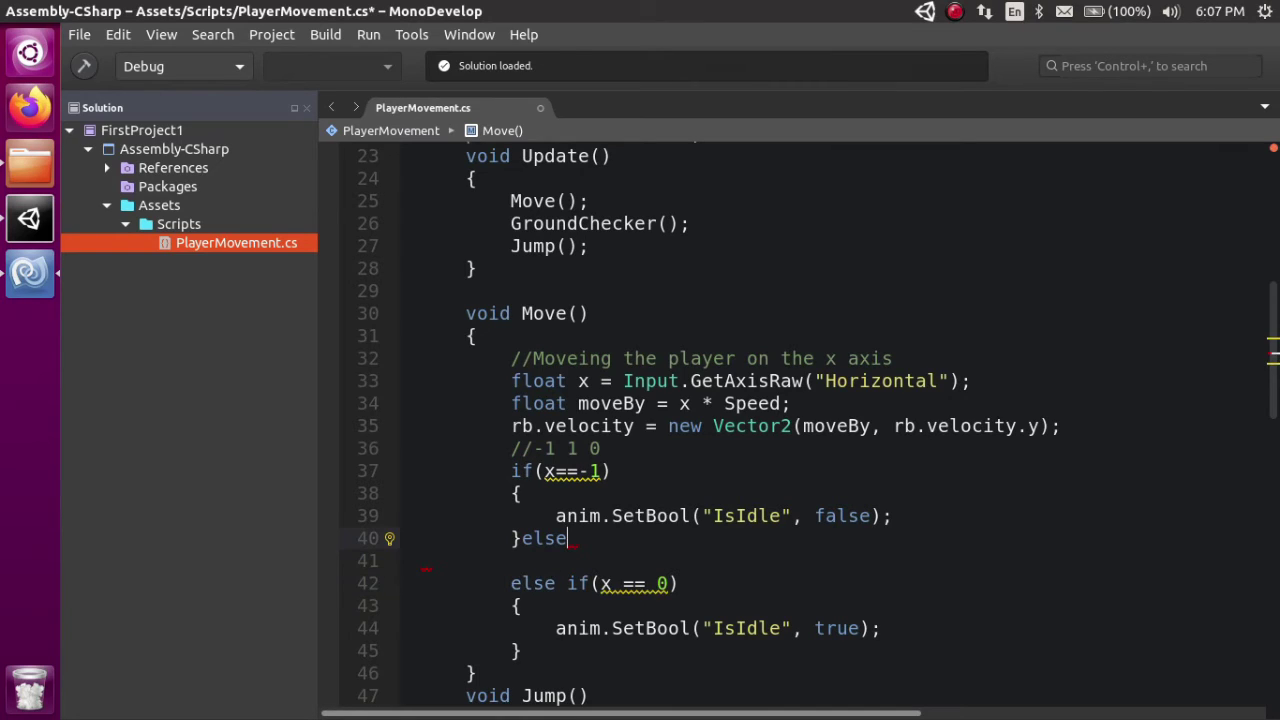
text(if ( || x == 1)
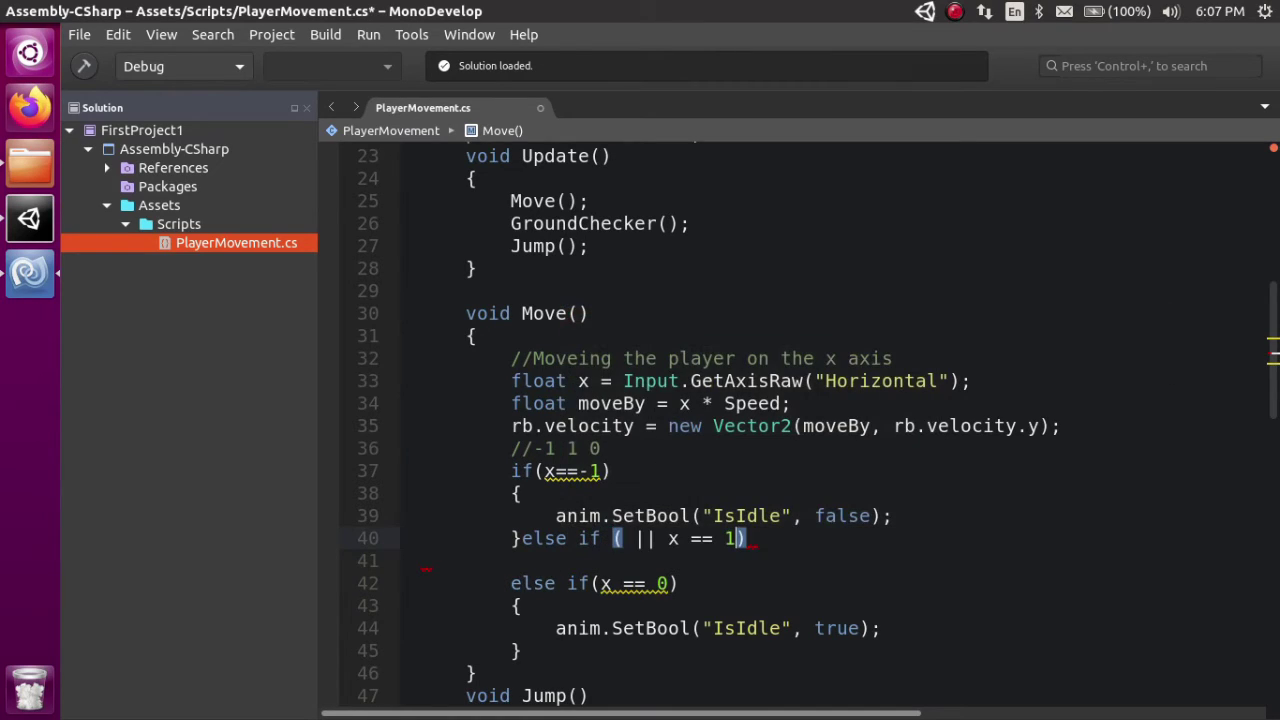
click(669, 538)
key(BackSpace)
key(BackSpace)
key(BackSpace)
key(BackSpace)
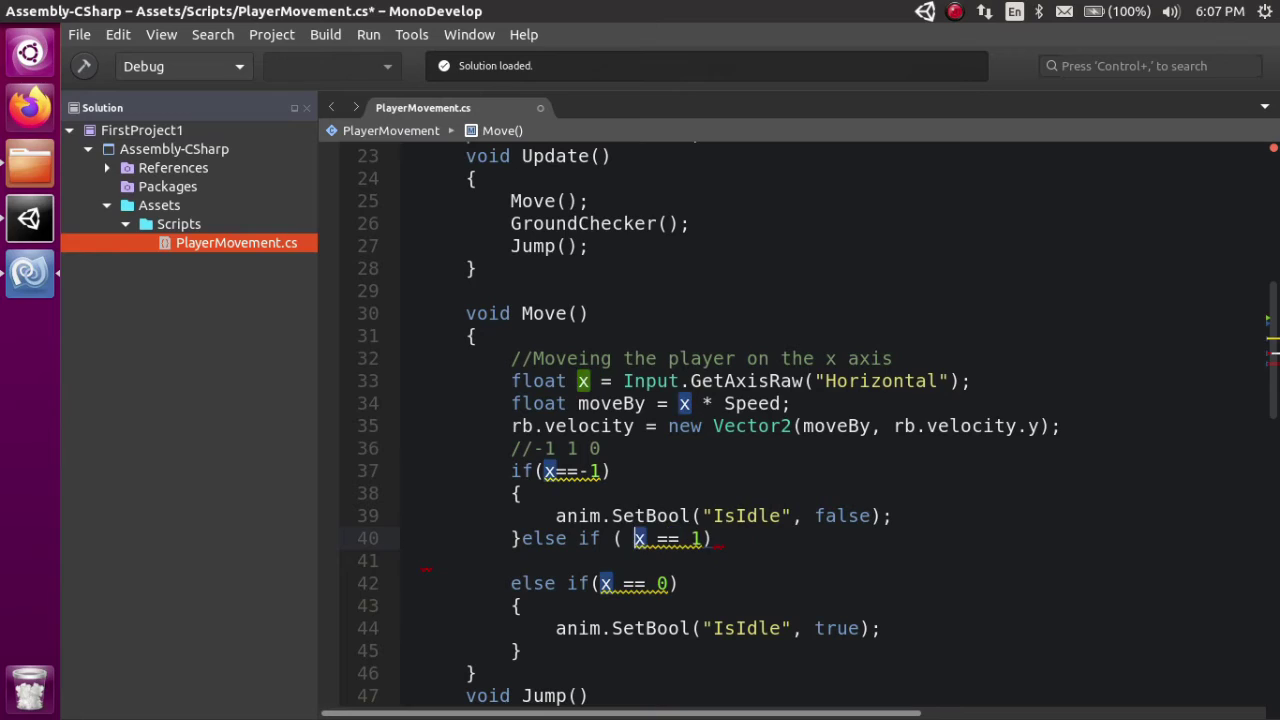
click(636, 538)
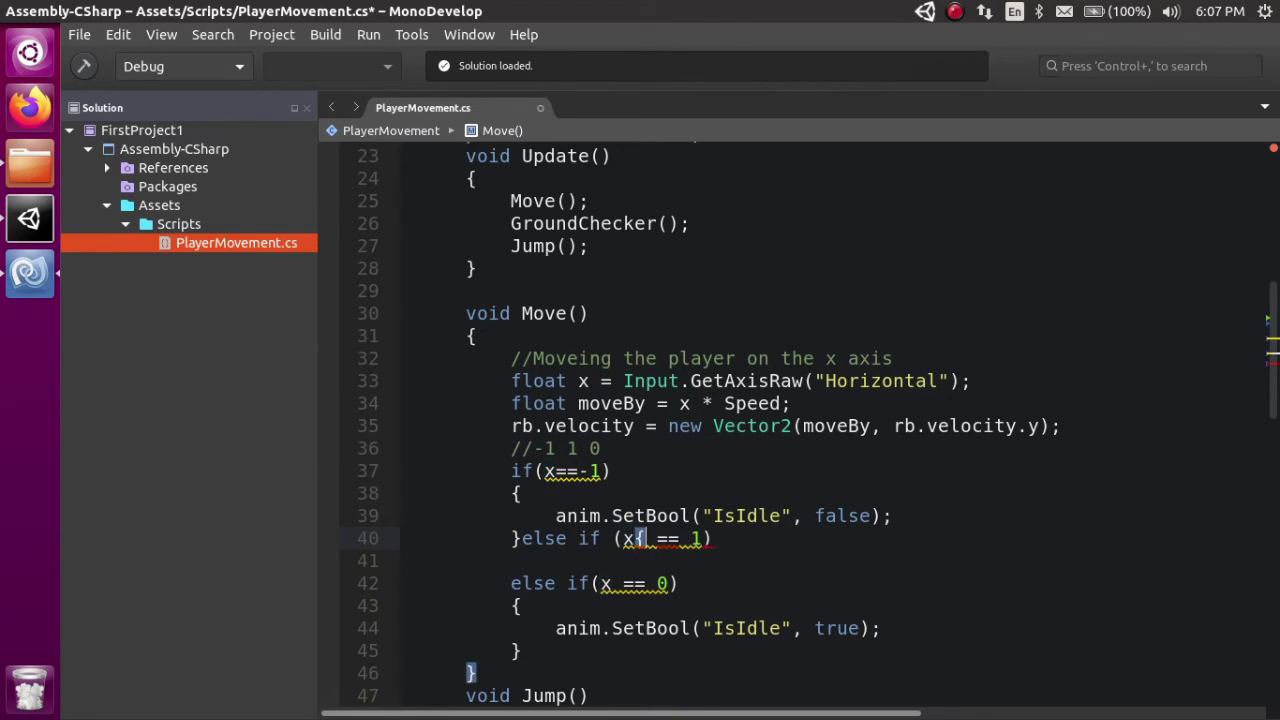
click(702, 538)
text({)
key(Return)
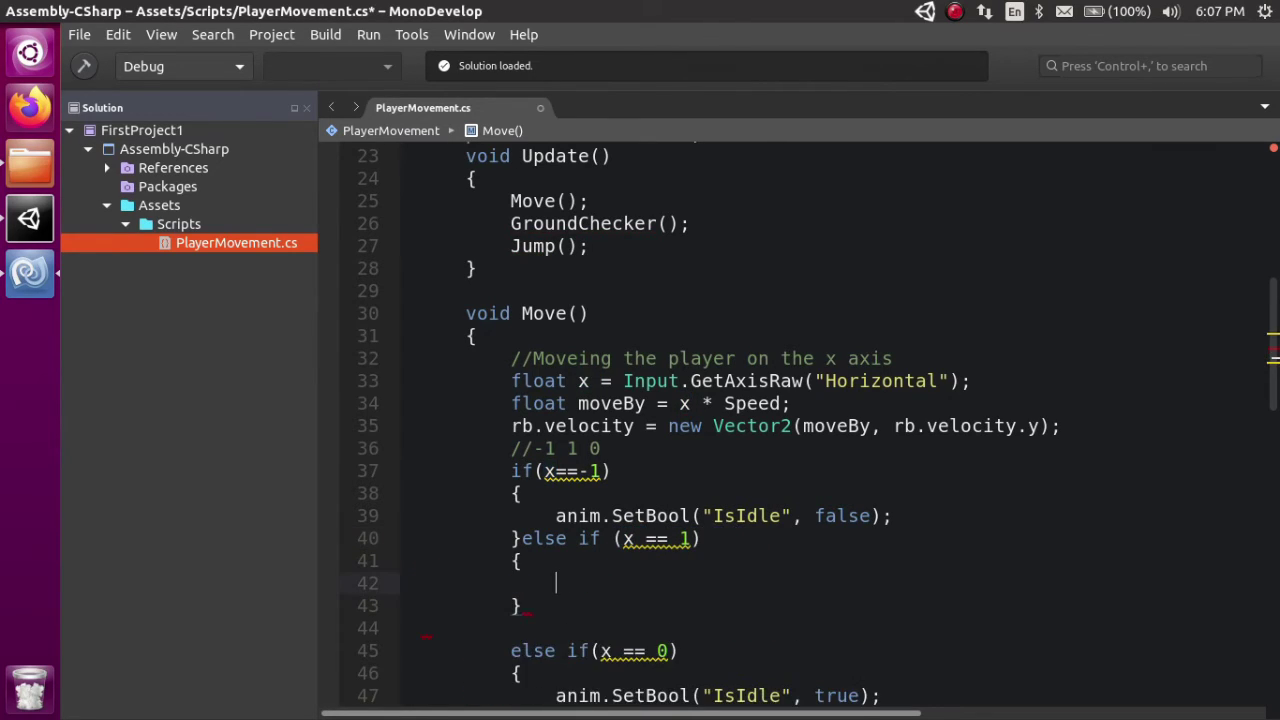
Fix the braces so the empty x == 1 block precedes the x == 0 branch, and save.
key(Delete)
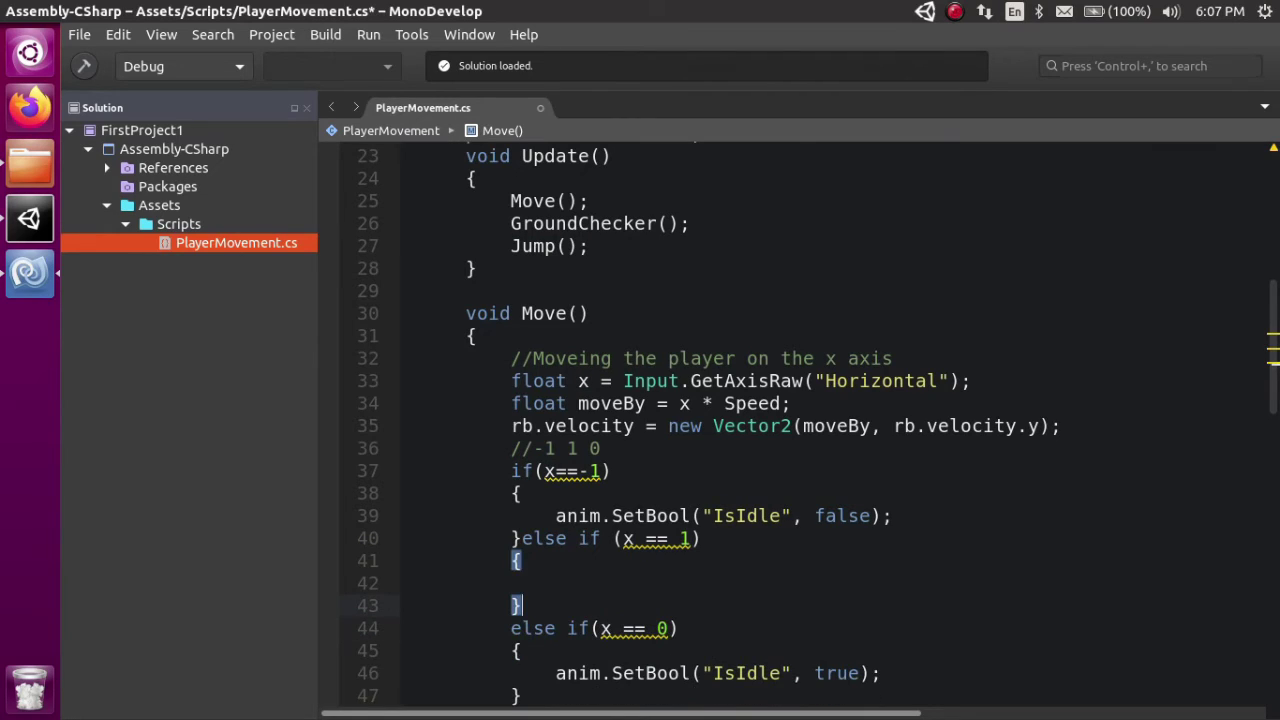
key(BackSpace)
text(})
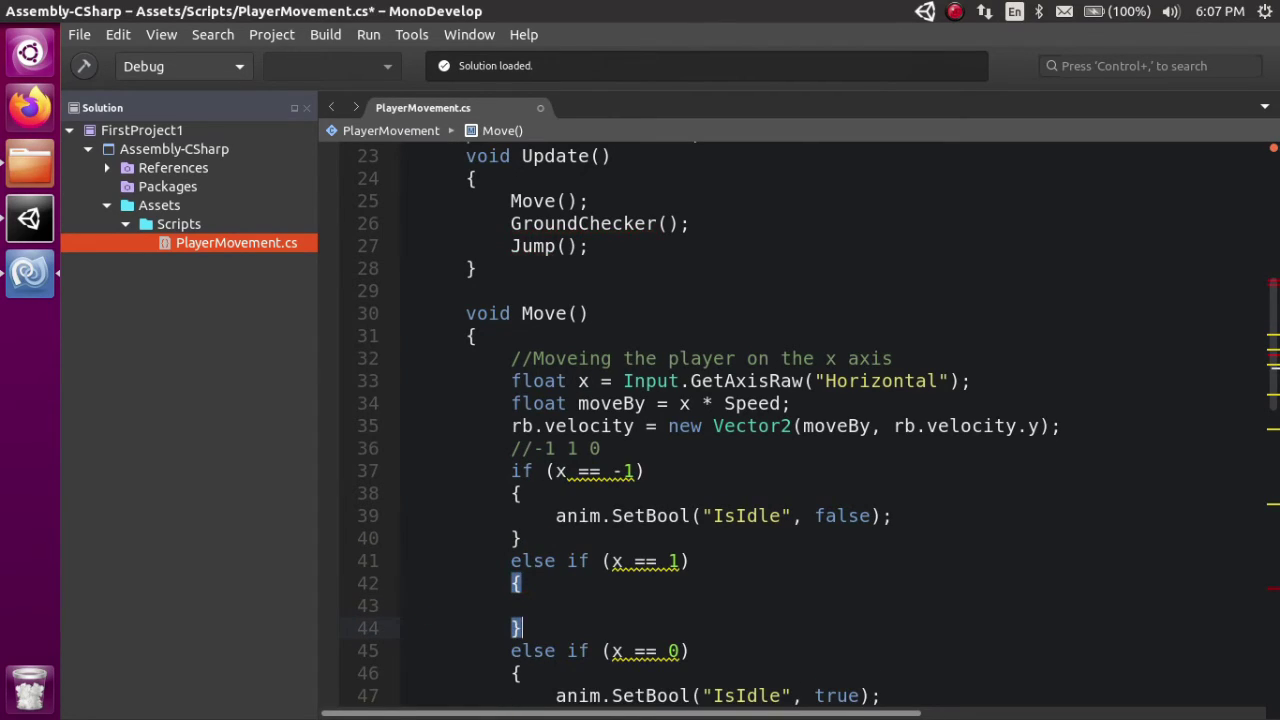
key(ctrl+z)
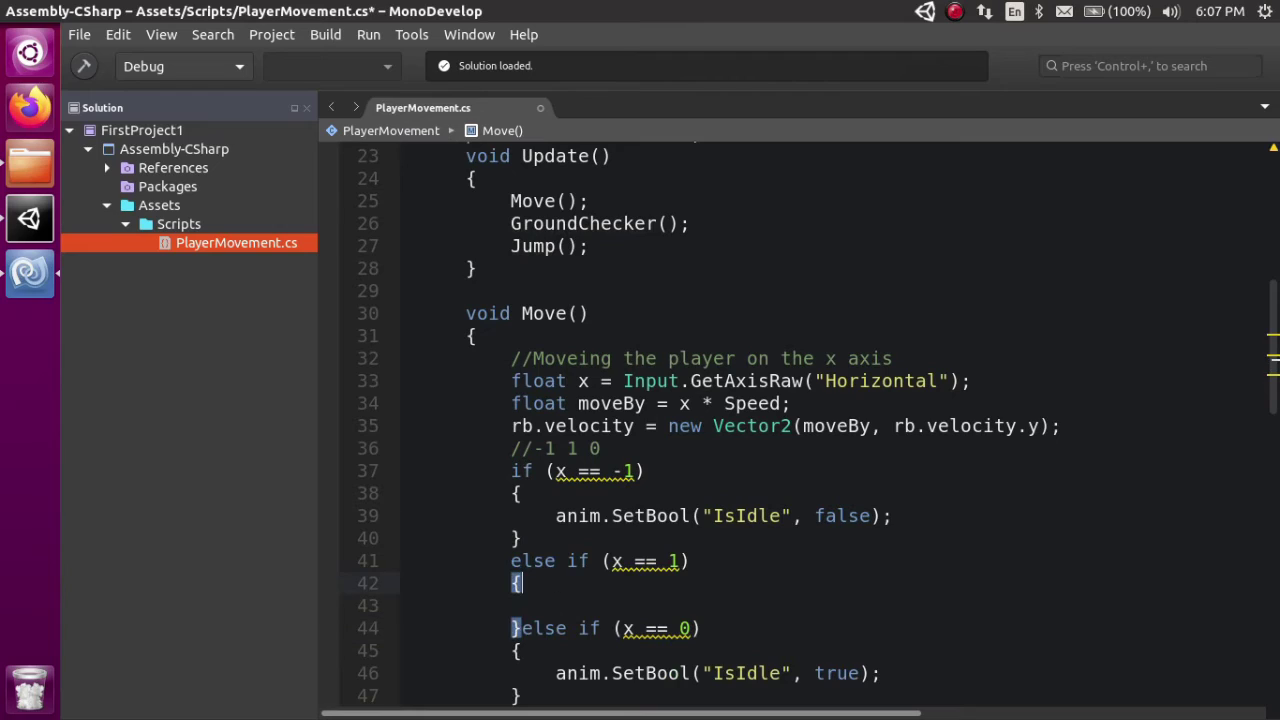
click(521, 538)
key(Delete)
key(ctrl+s)
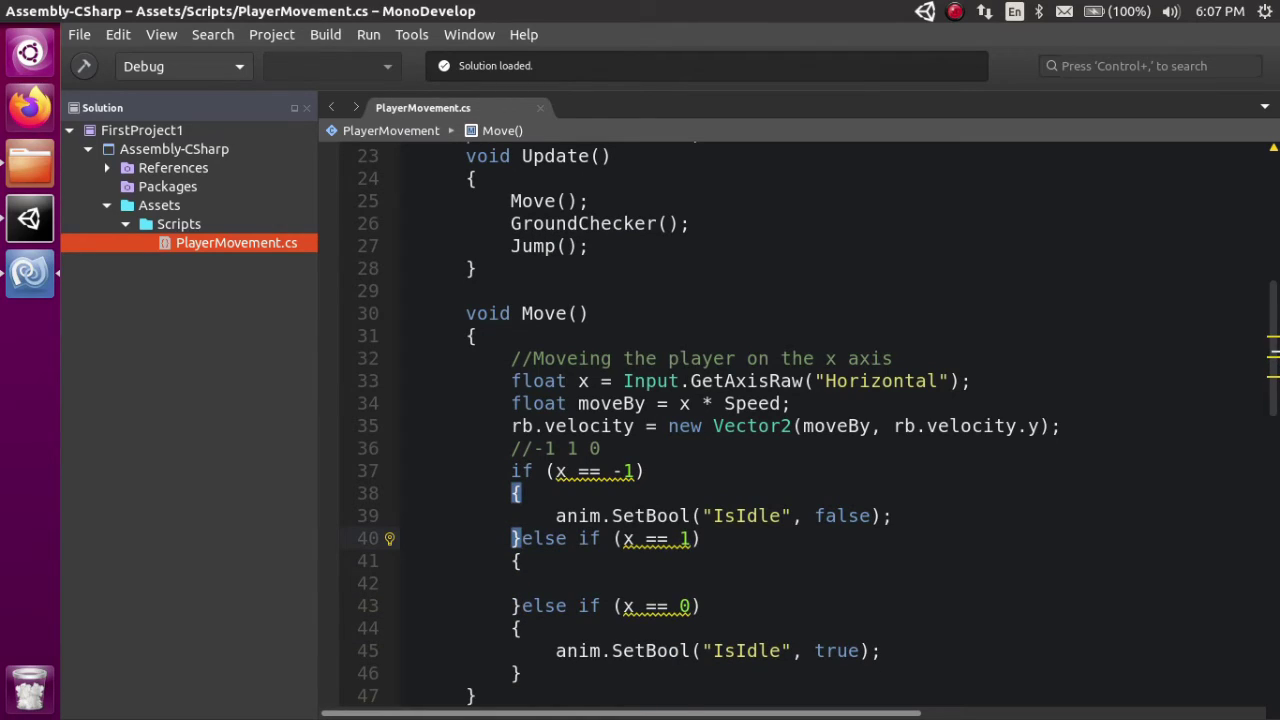
key(Up)
In the x == -1 branch, add transform.localScale = new Vector3(-1, 1);.
key(Return)
text(tran)
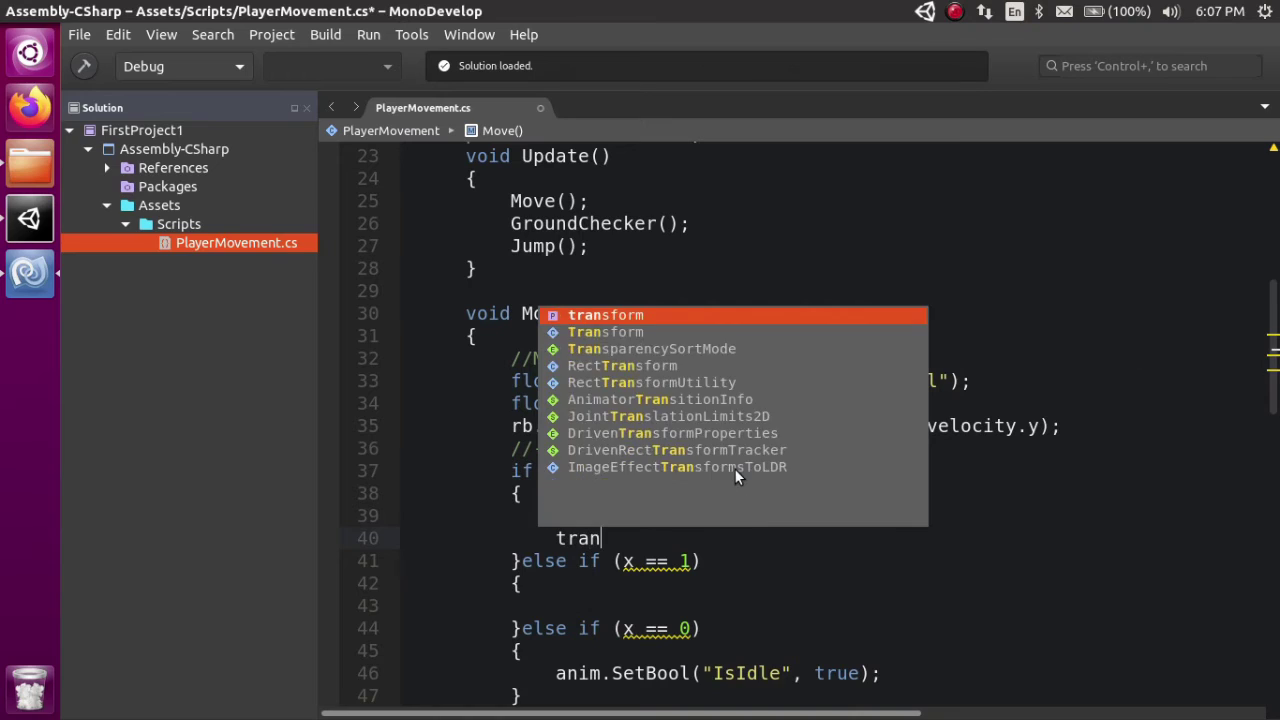
key(Return)
text(.loc)
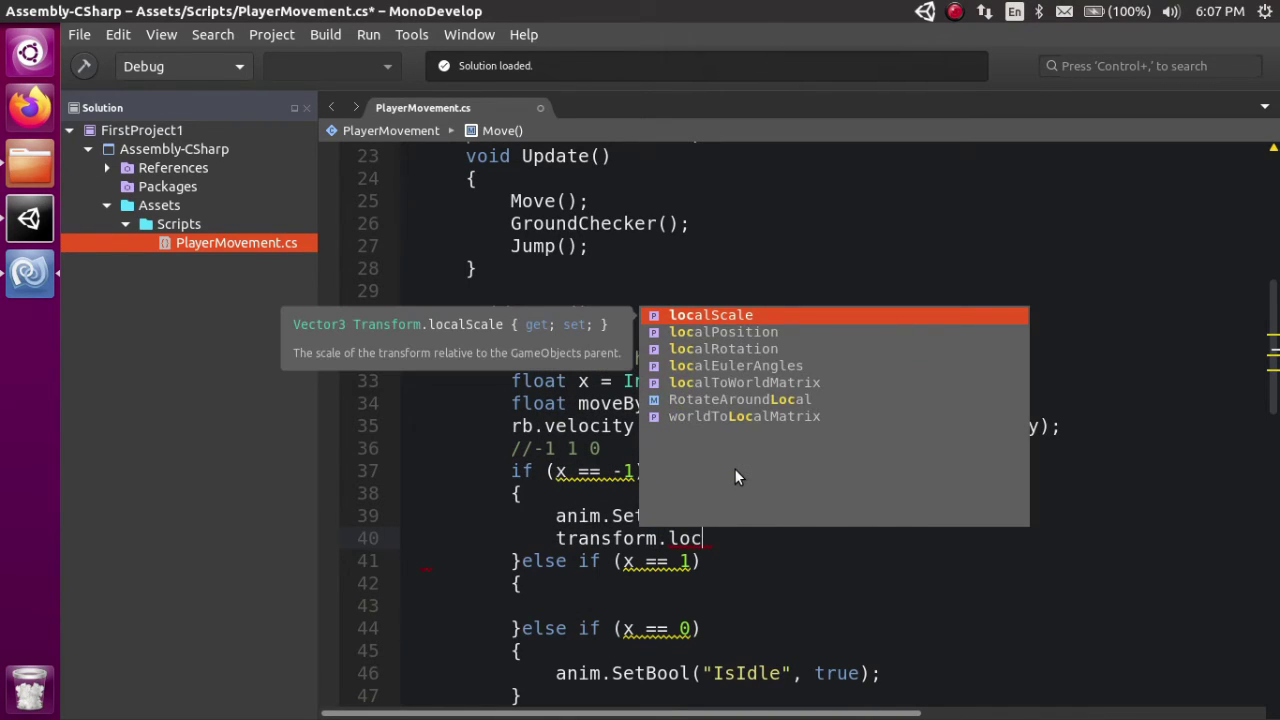
key(Return)
text(= )
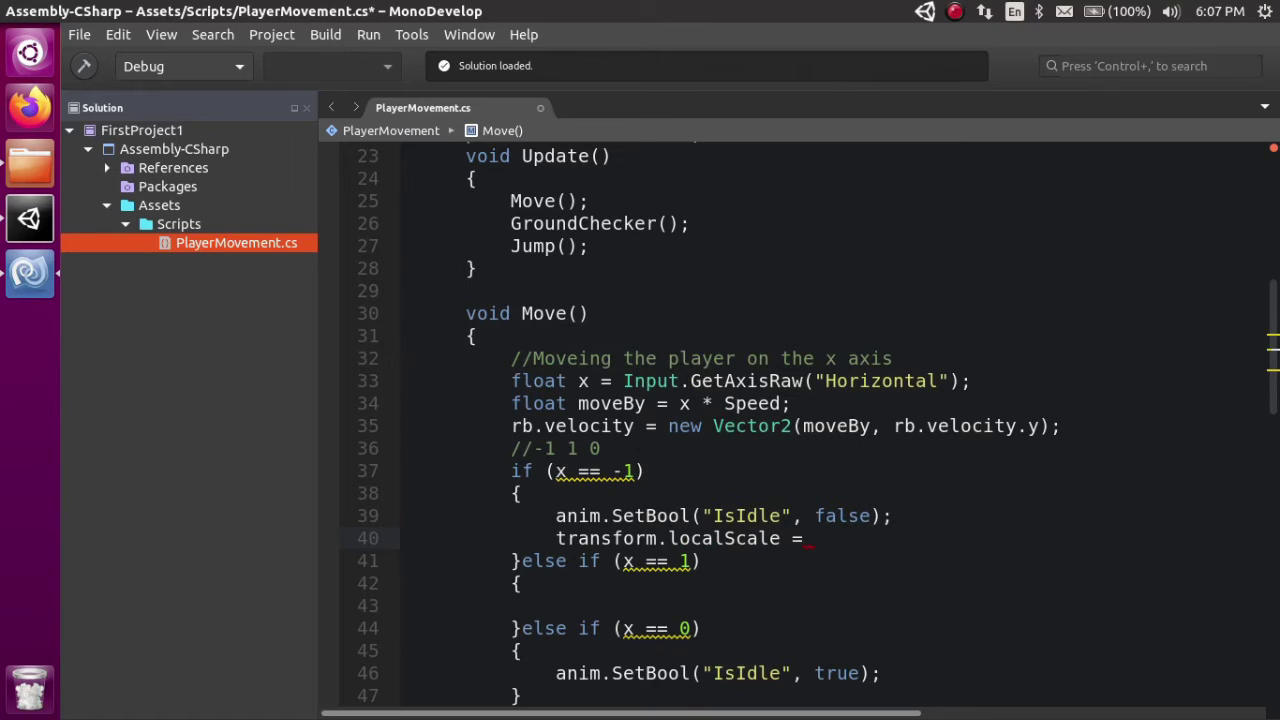
text(vec)
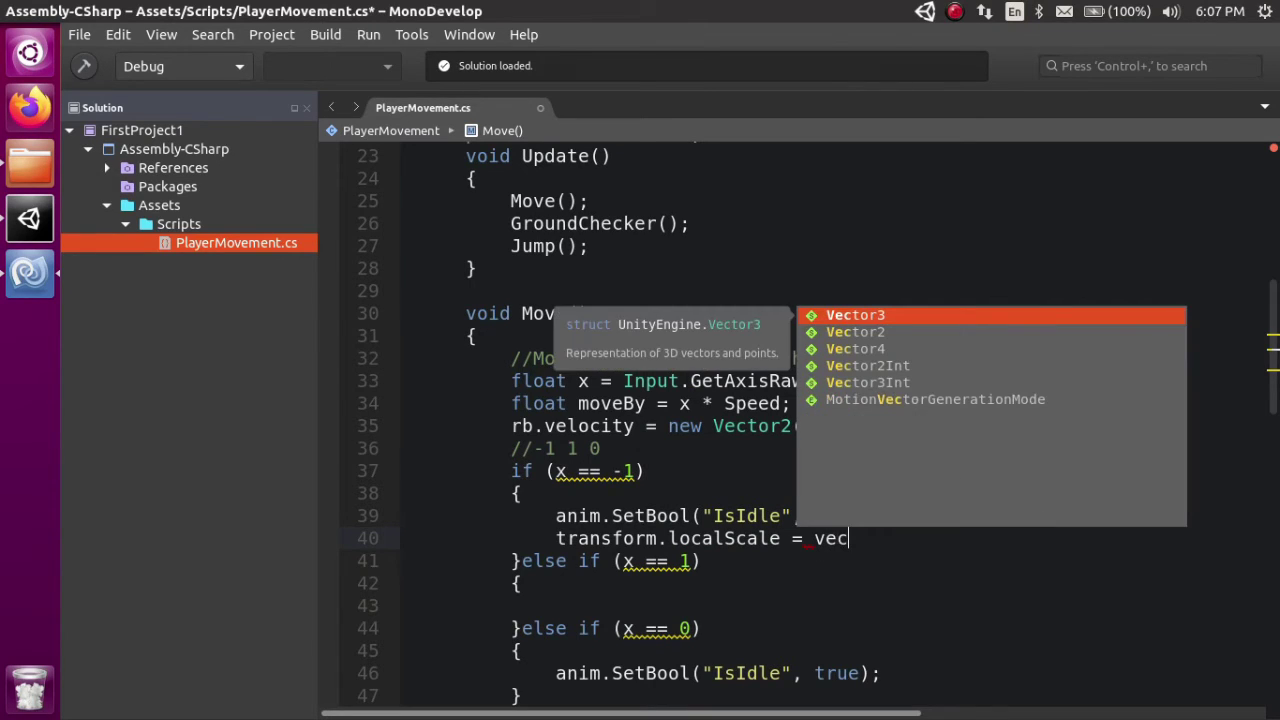
key(BackSpace)
key(BackSpace)
key(BackSpace)
text(new vec)
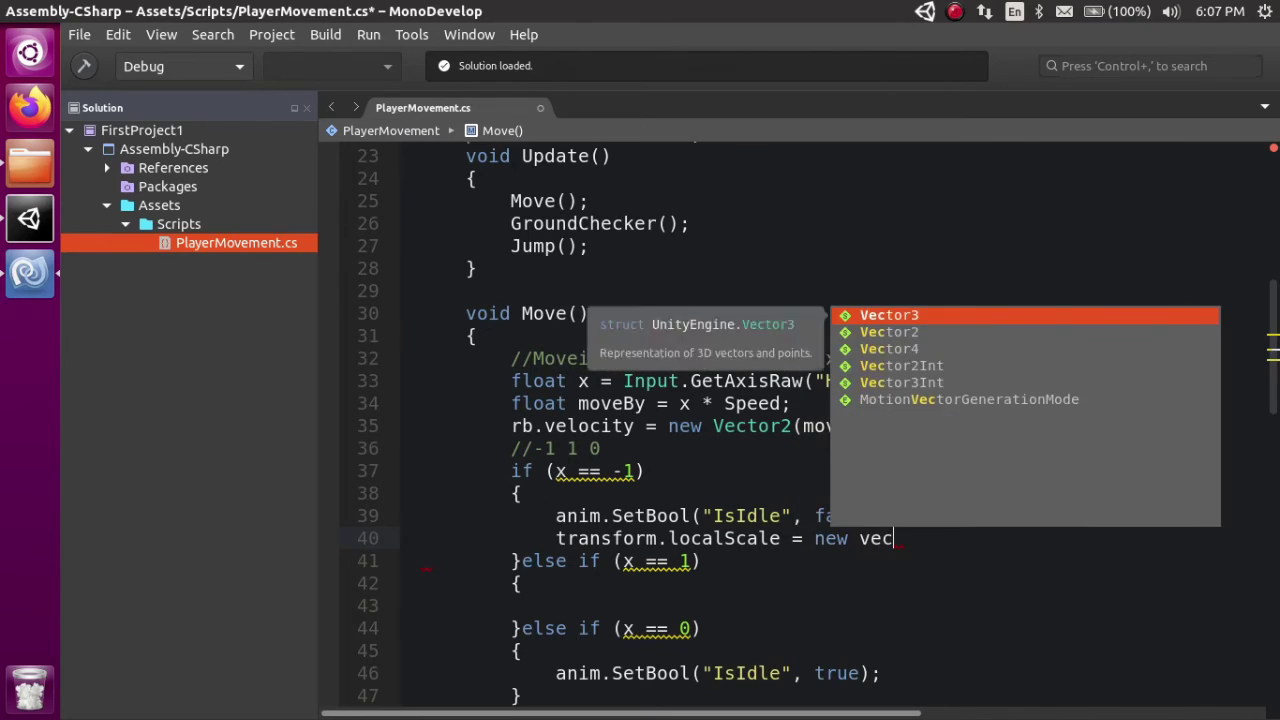
key(Return)
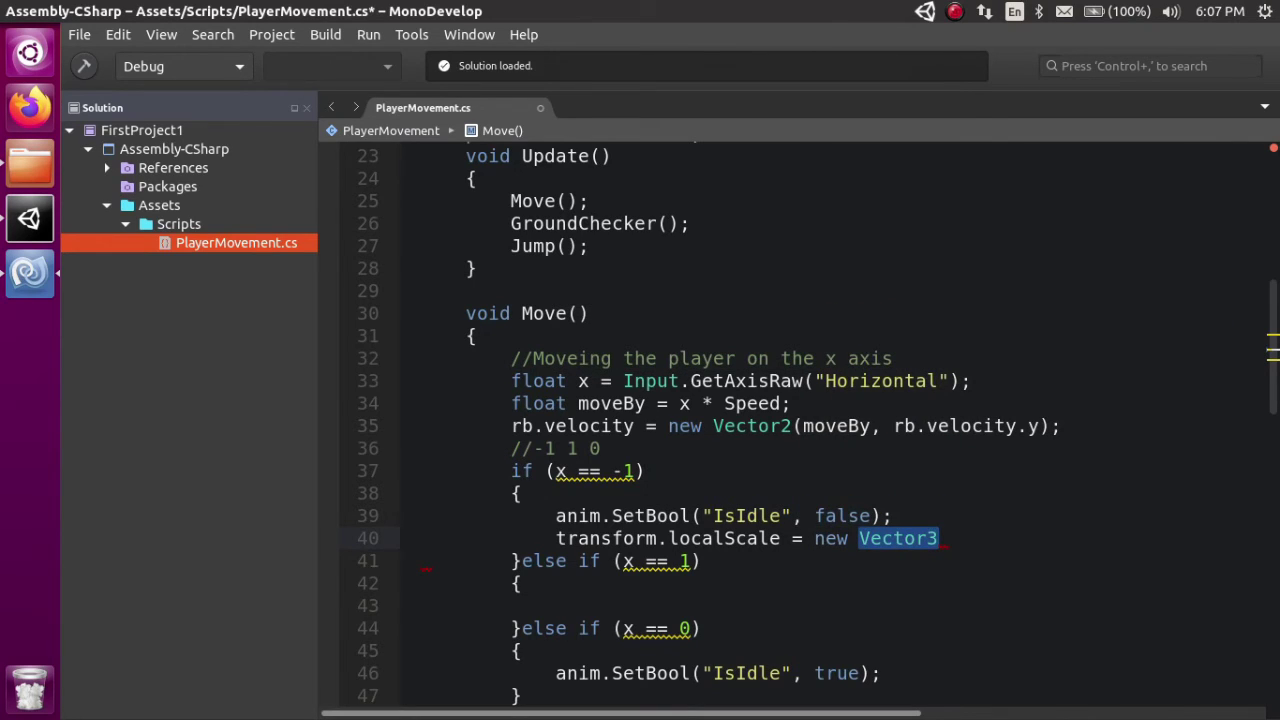
text(()
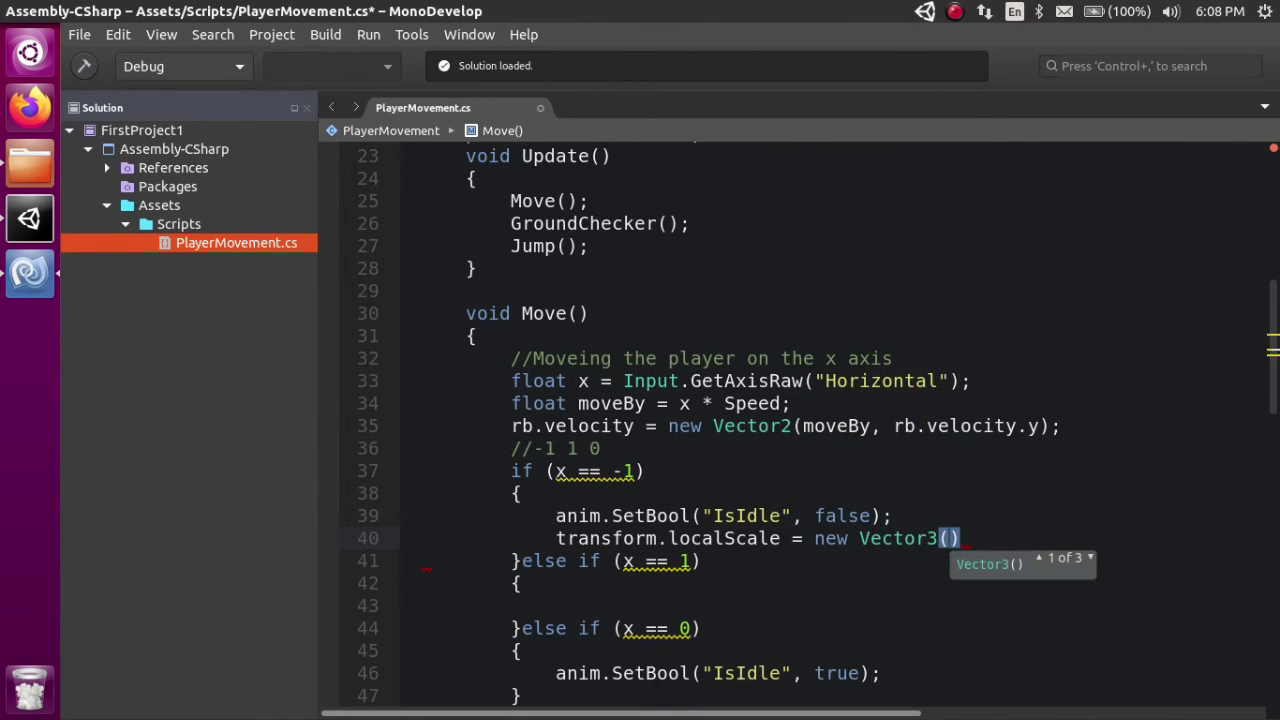
key(Up)
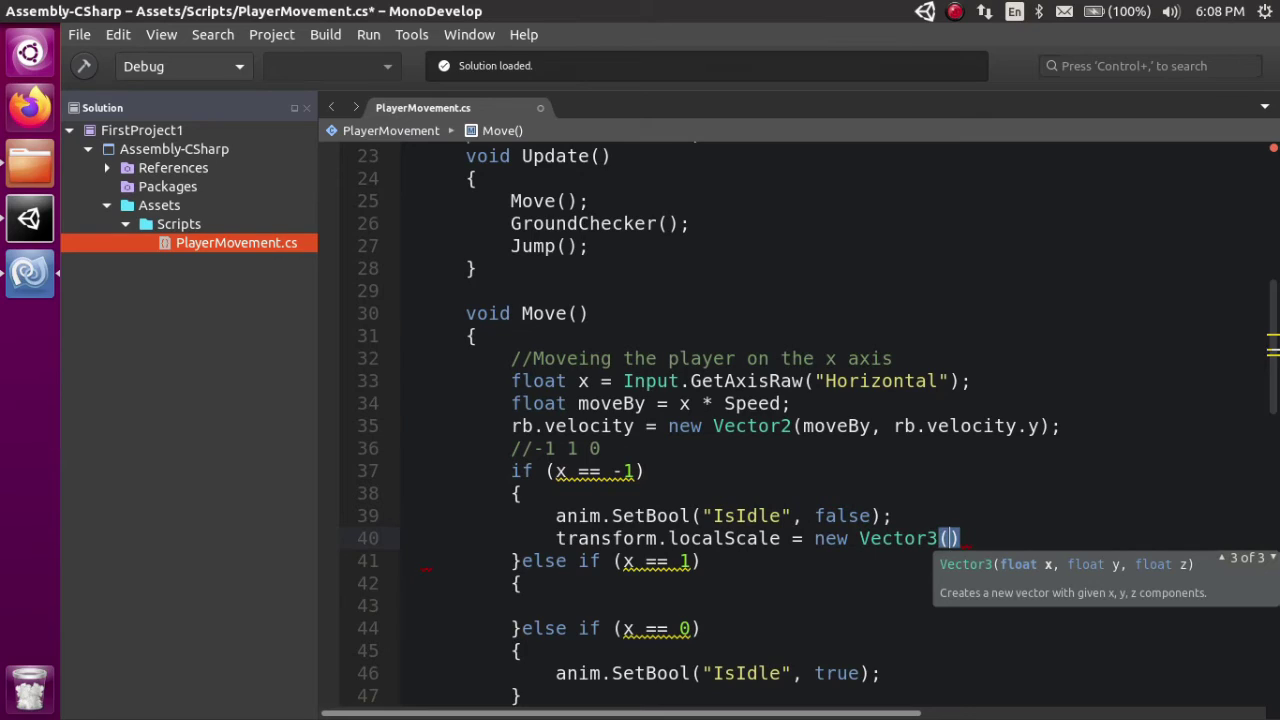
key(Up)
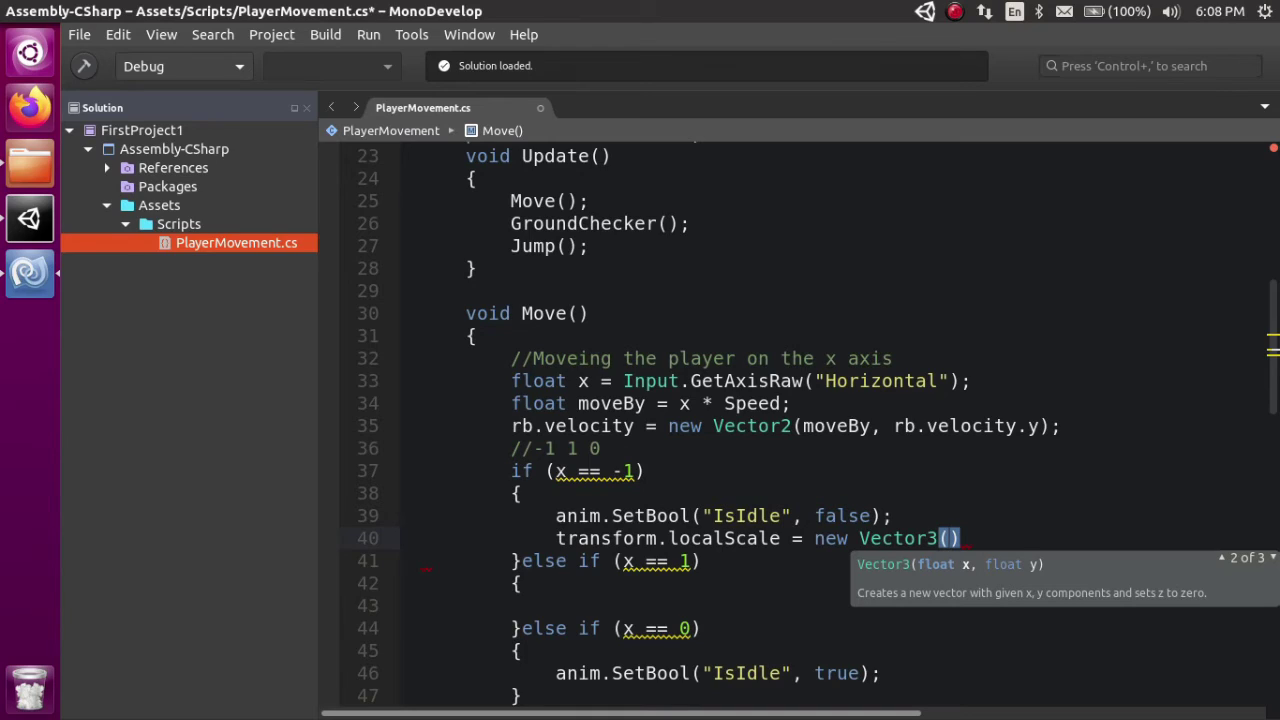
text(-1, 1))
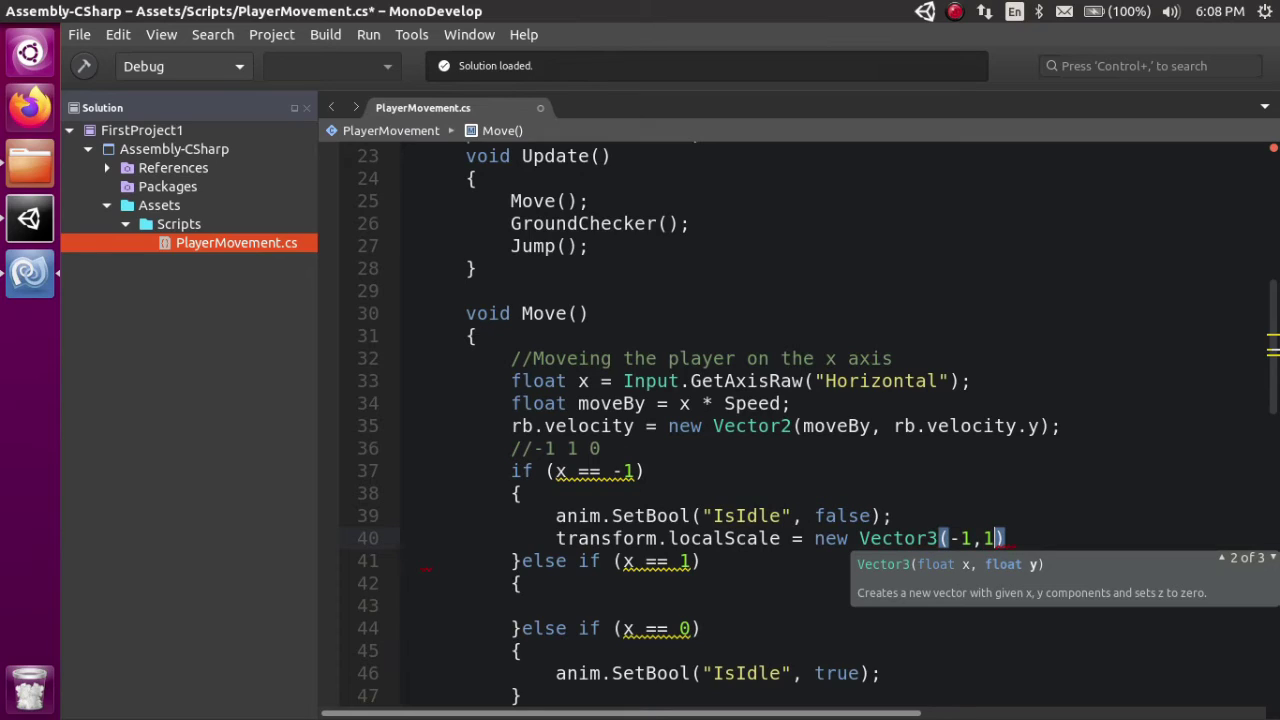
text(;)
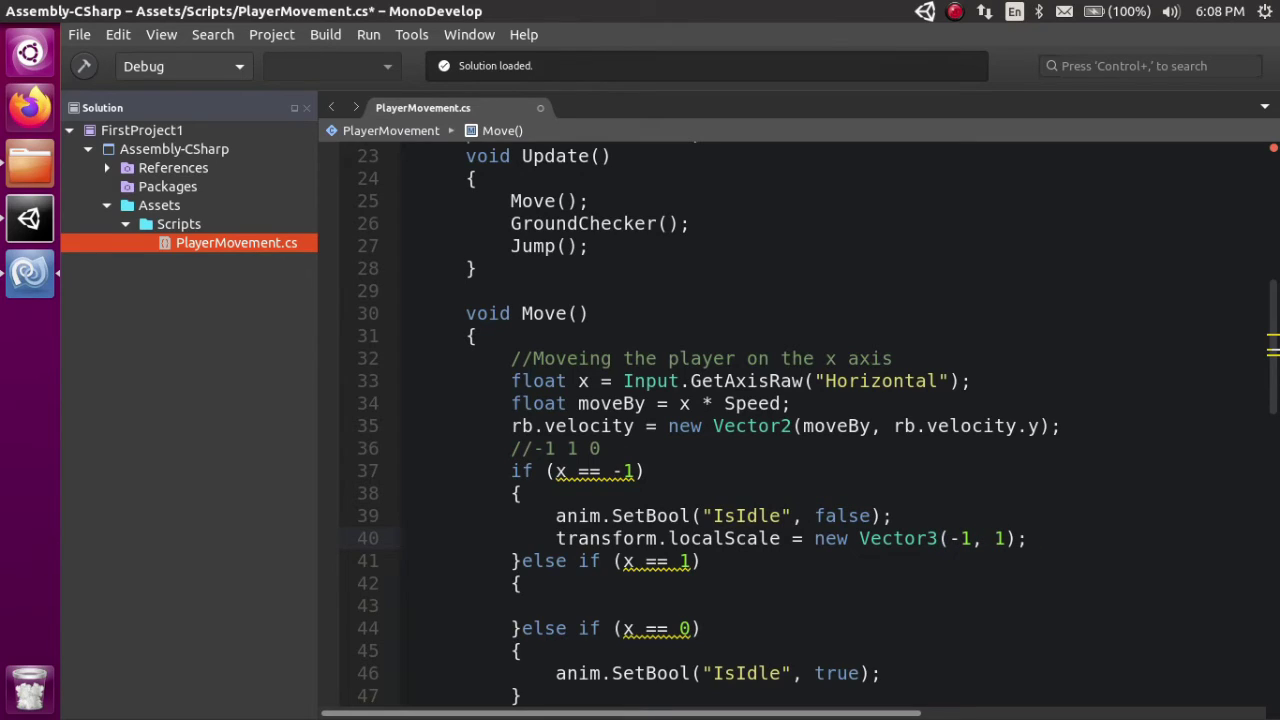
Copy that line into the x == 1 branch with the x scale changed to 1, and save.
key(shift+Home)
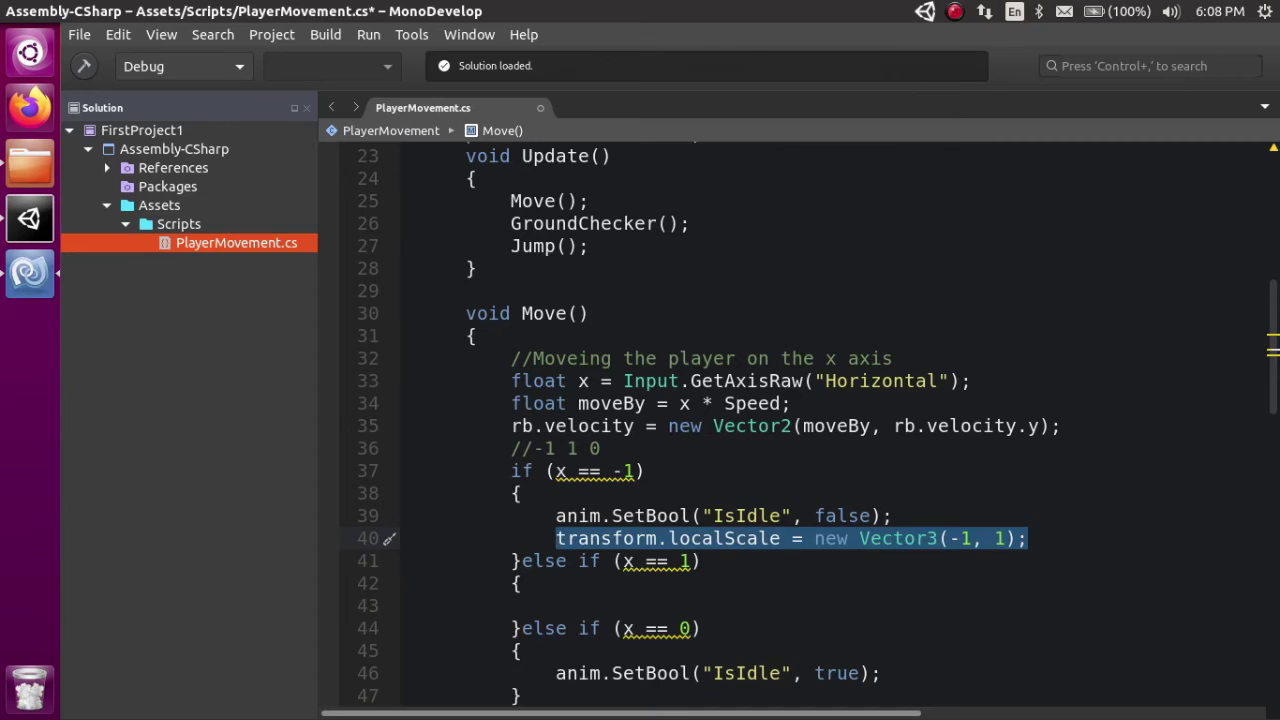
key(ctrl+c)
key(Down)
key(Down)
key(Down)
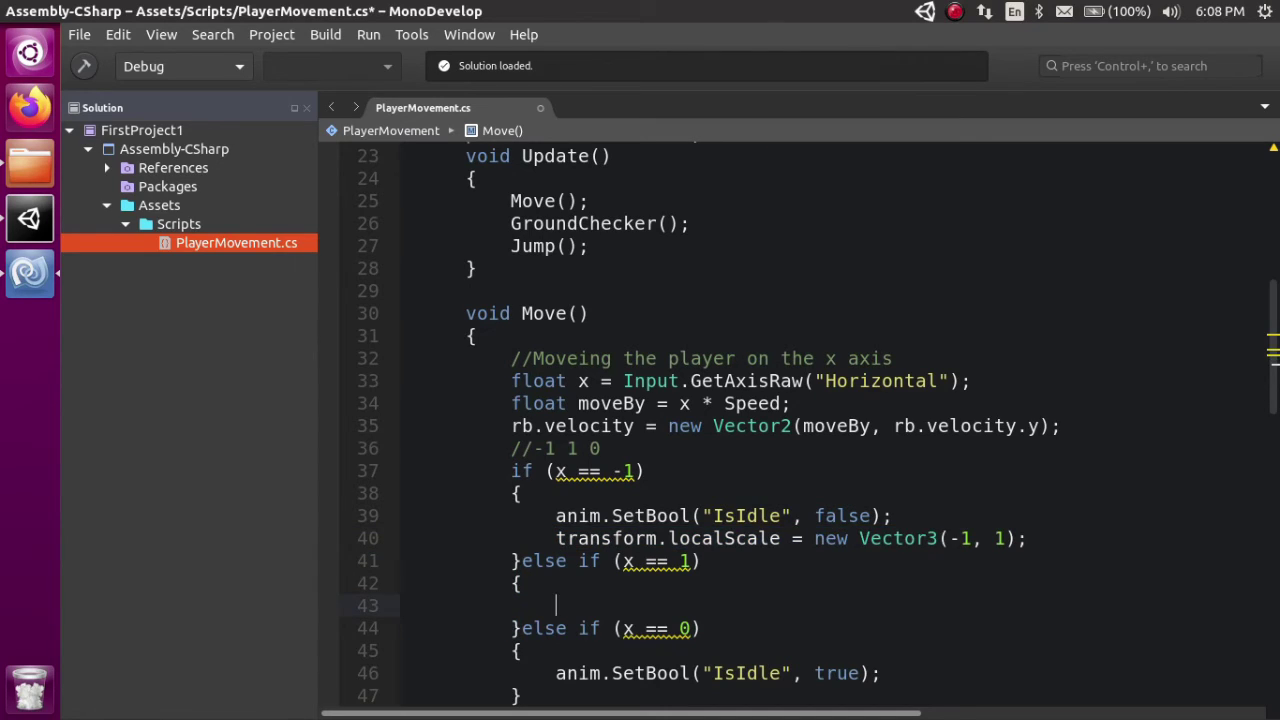
key(ctrl+v)
key(Left)
key(Left)
key(Left)
key(Left)
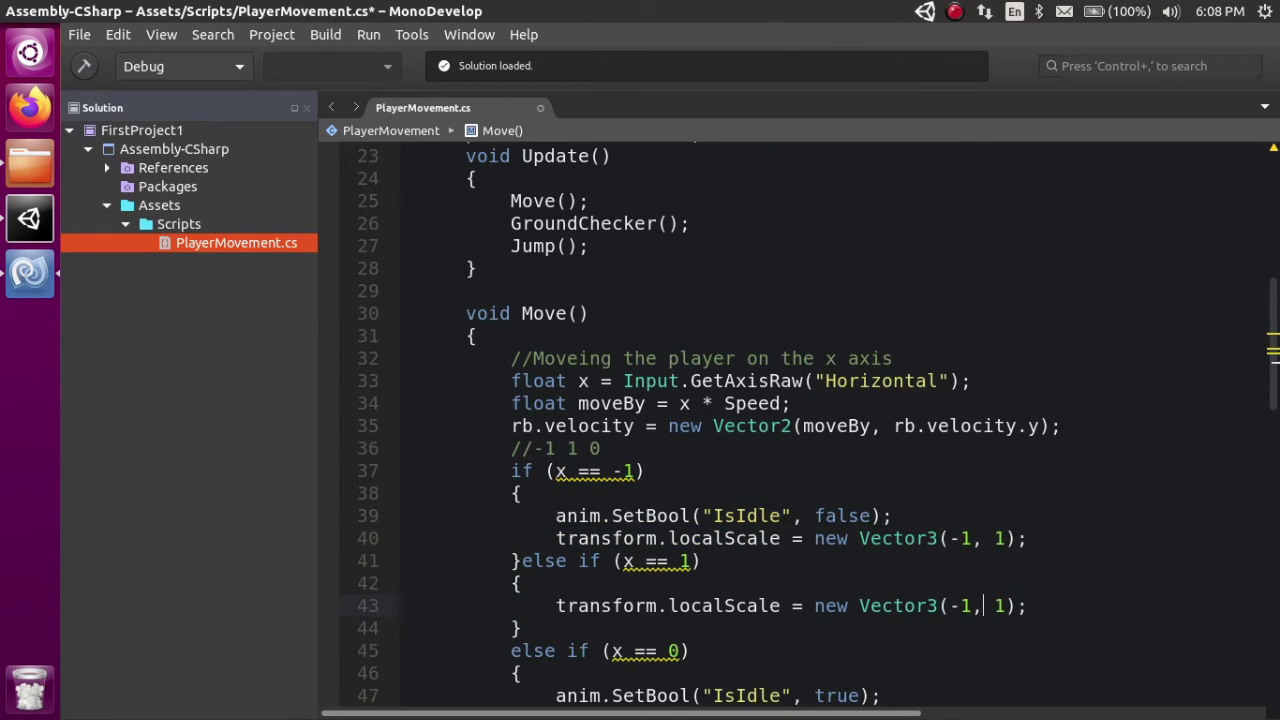
key(BackSpace)
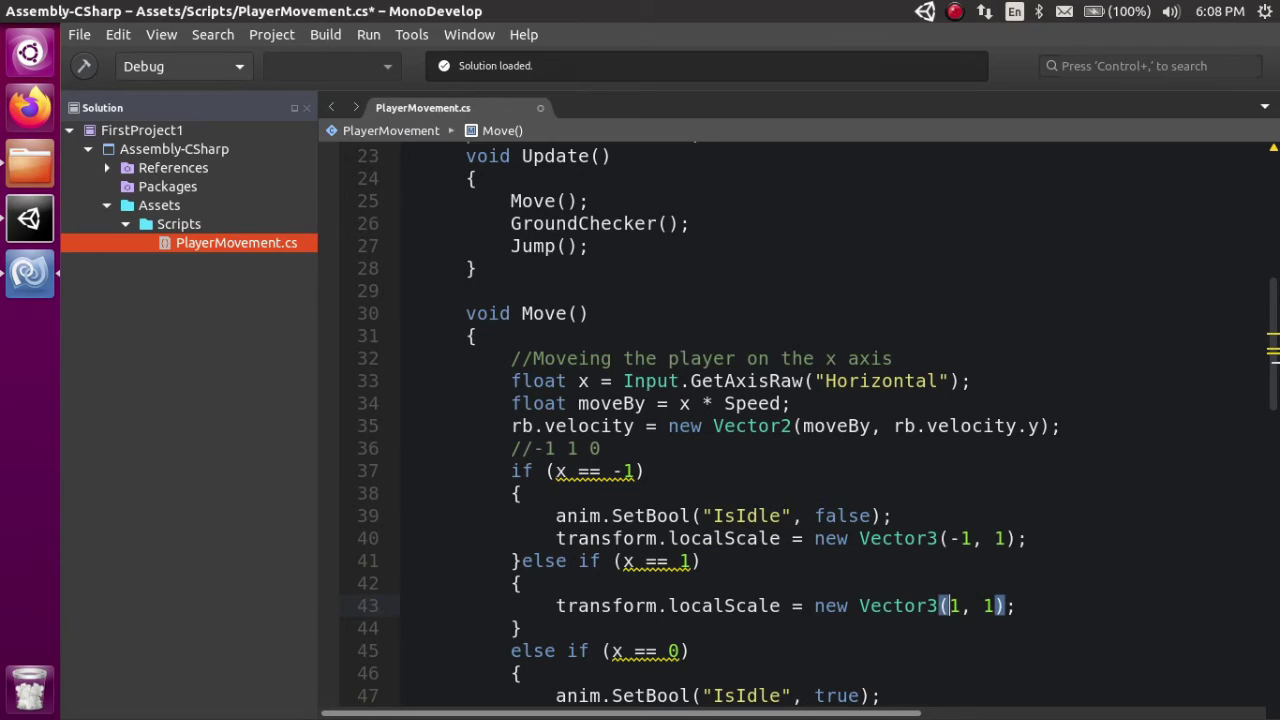
key(End)
key(ctrl+s)
key(Down)
key(Down)
key(Down)
key(Down)
key(Down)
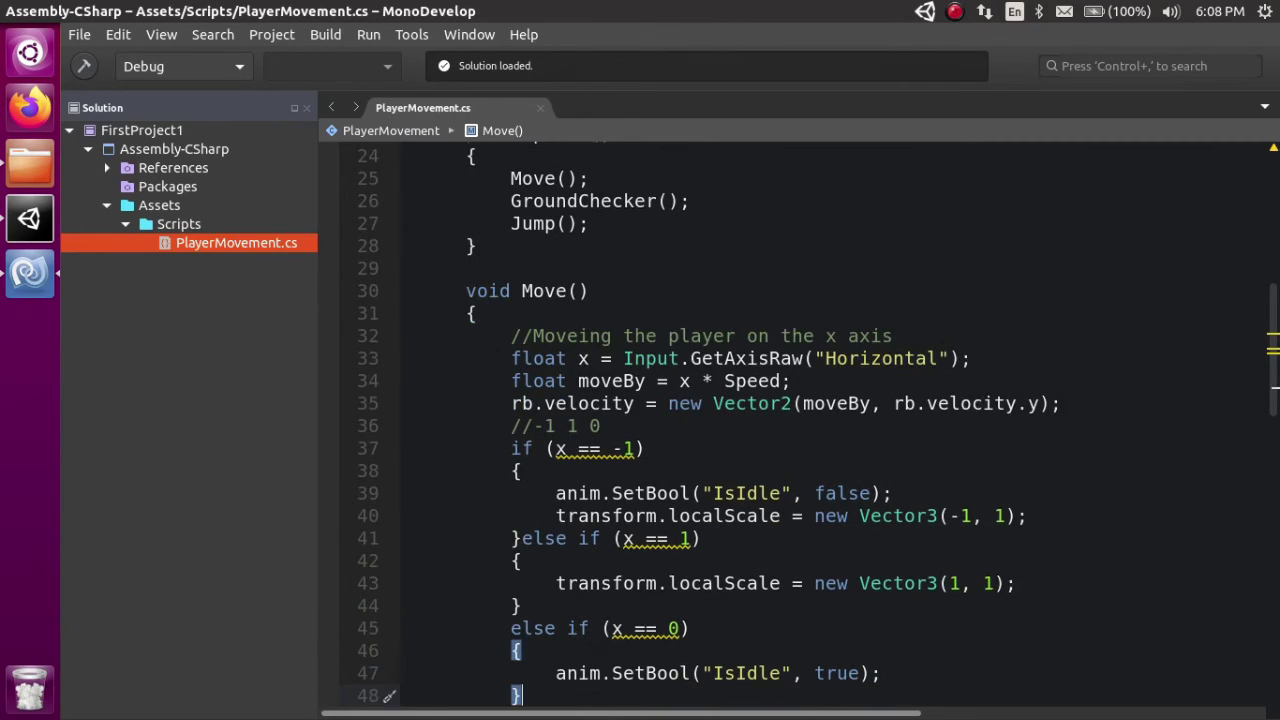
key(Down)
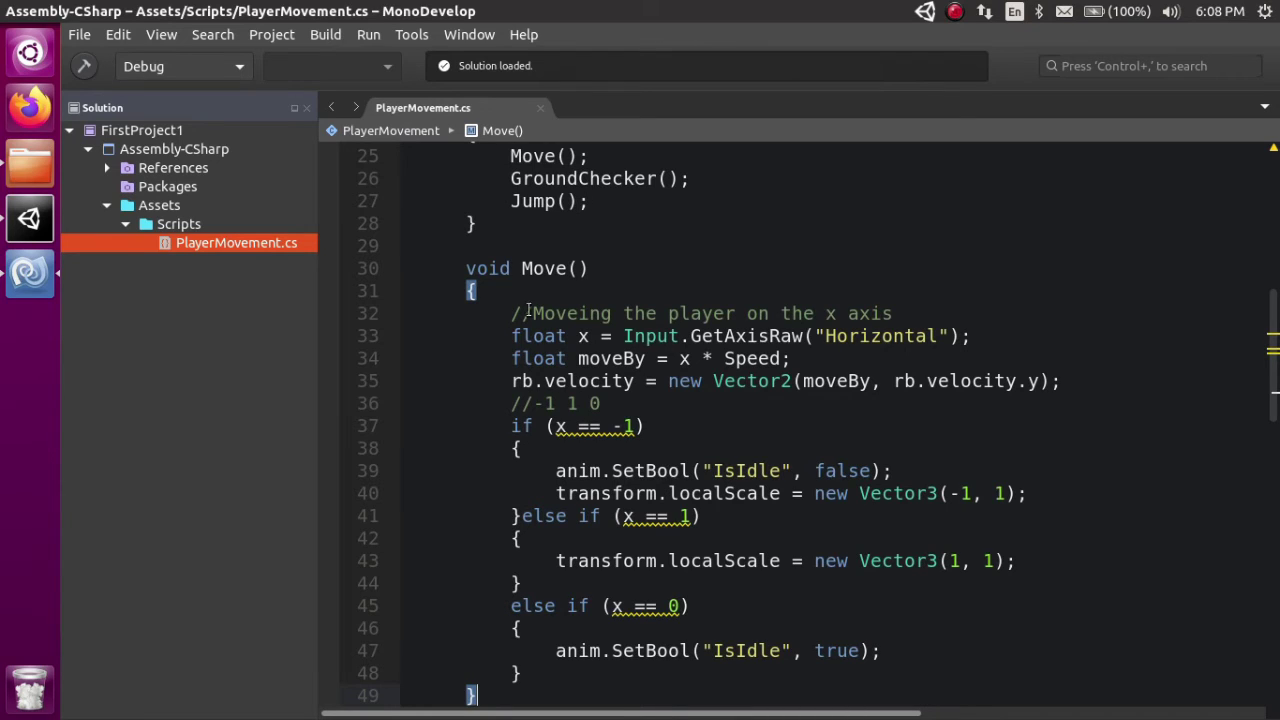
Switch from the PlayerMovement script in MonoDevelop back to the Unity editor.
key(alt+Tab)
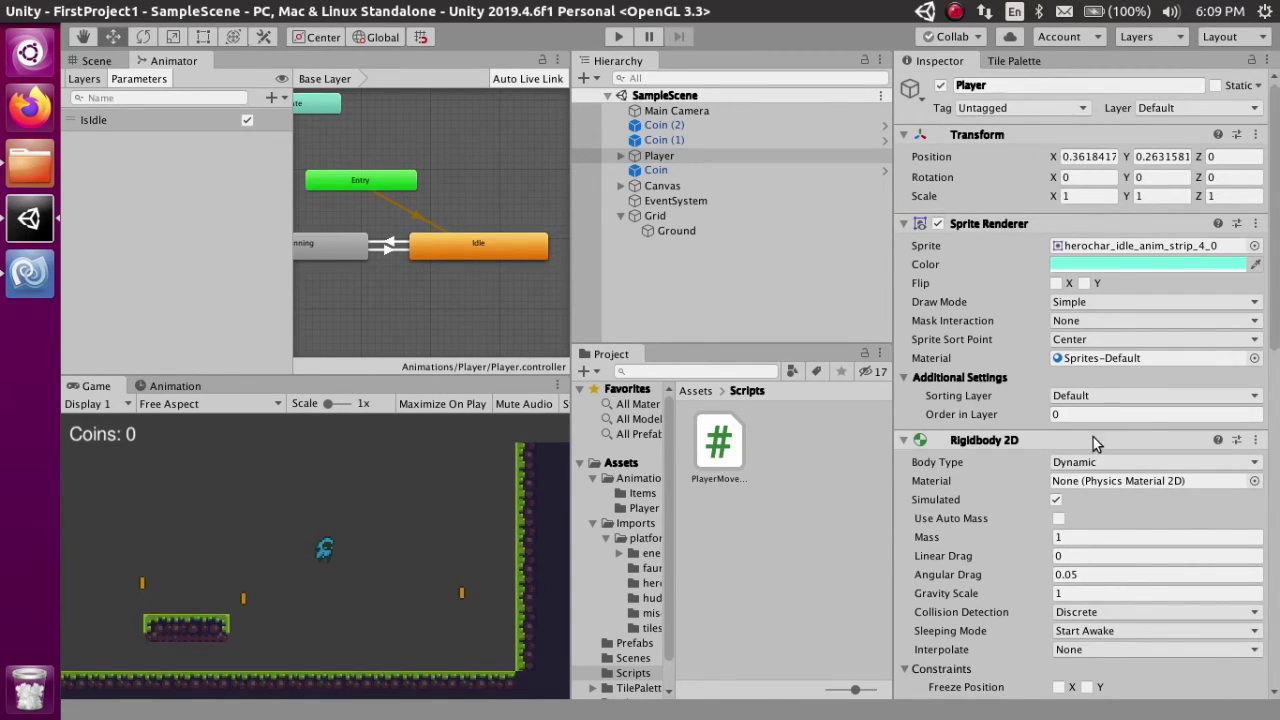
With the Animator in view, start play mode and run the player right and left, jumping once.
scroll(1031, 291, down, 10)
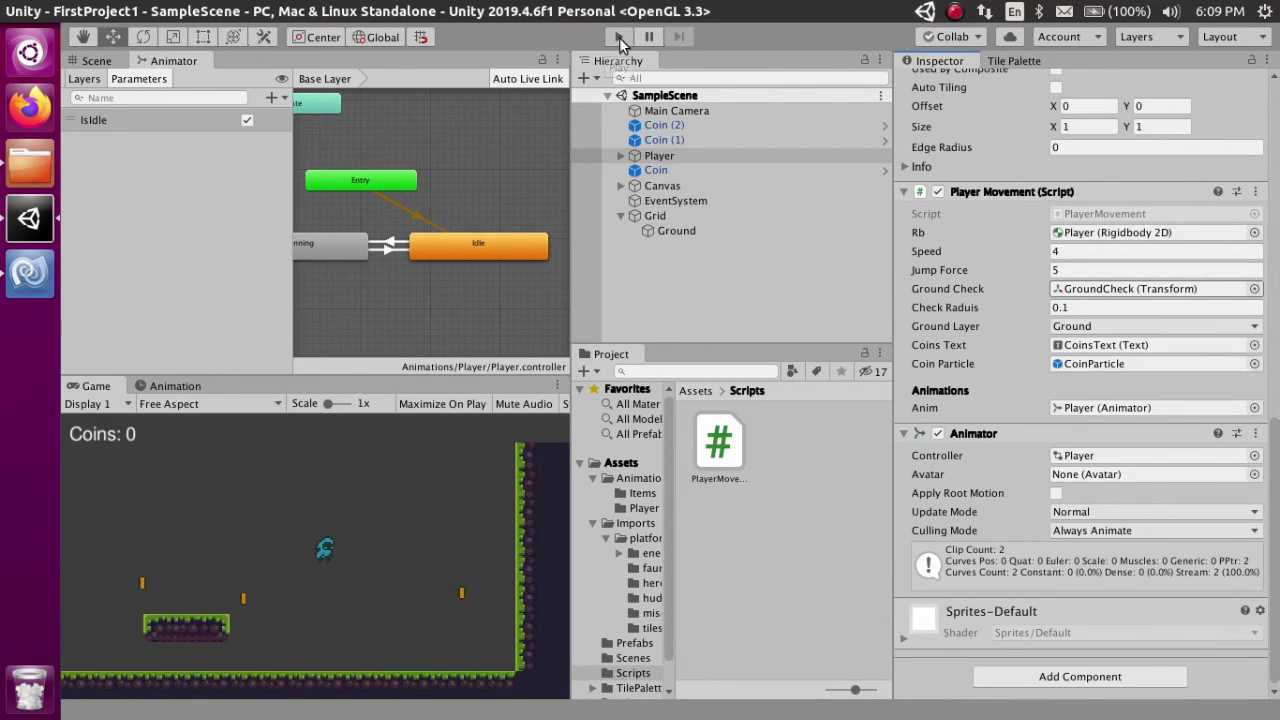
click(619, 37)
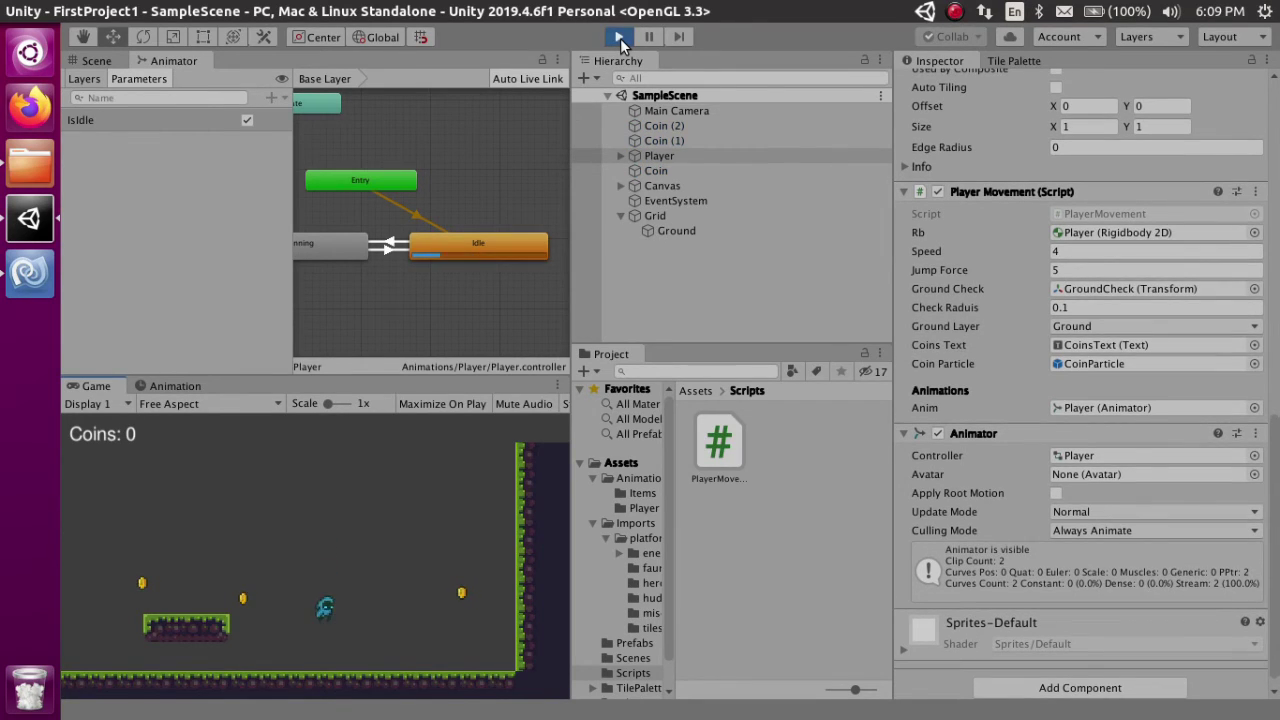
key(Right)
key(Left)
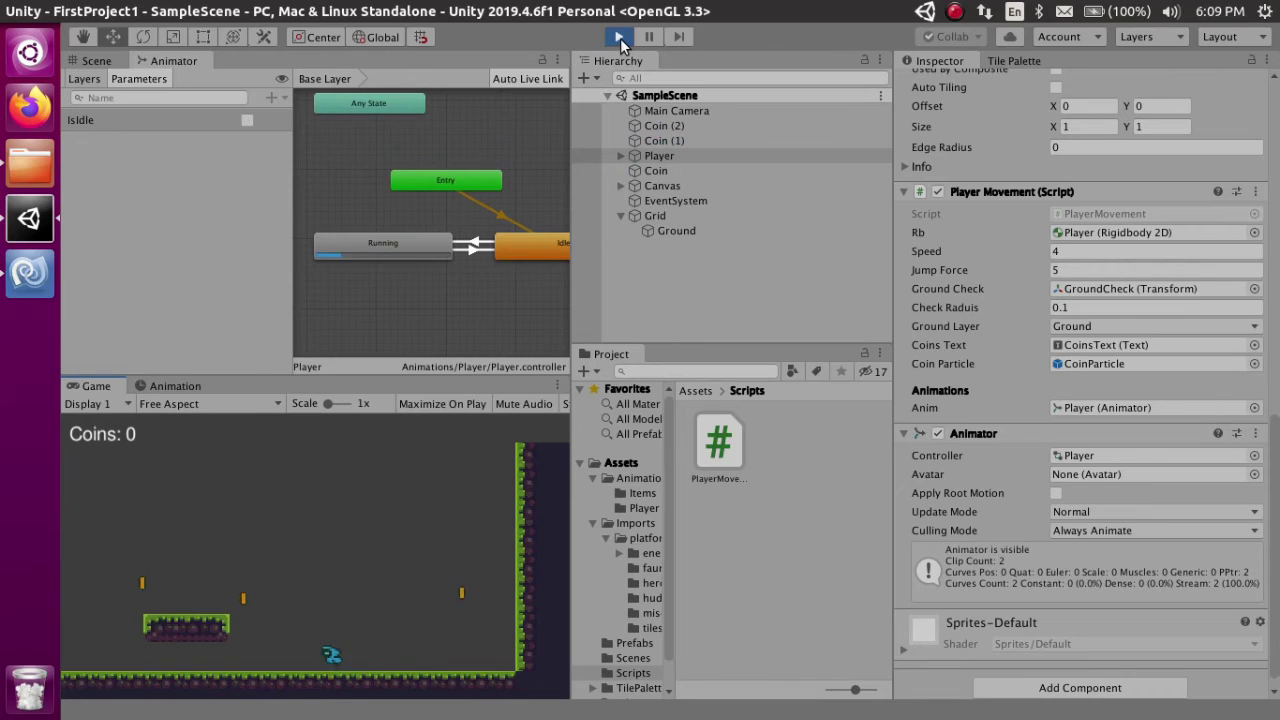
key(Right)
key(Left)
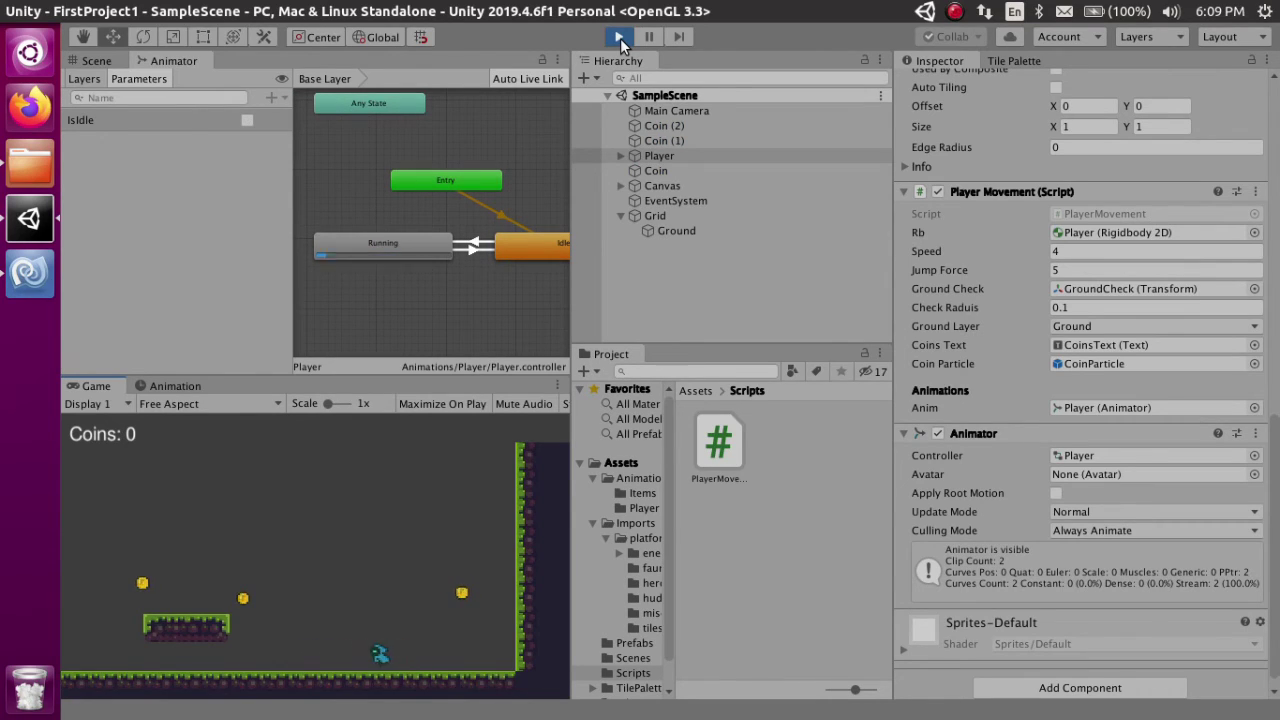
key(space)
key(Right)
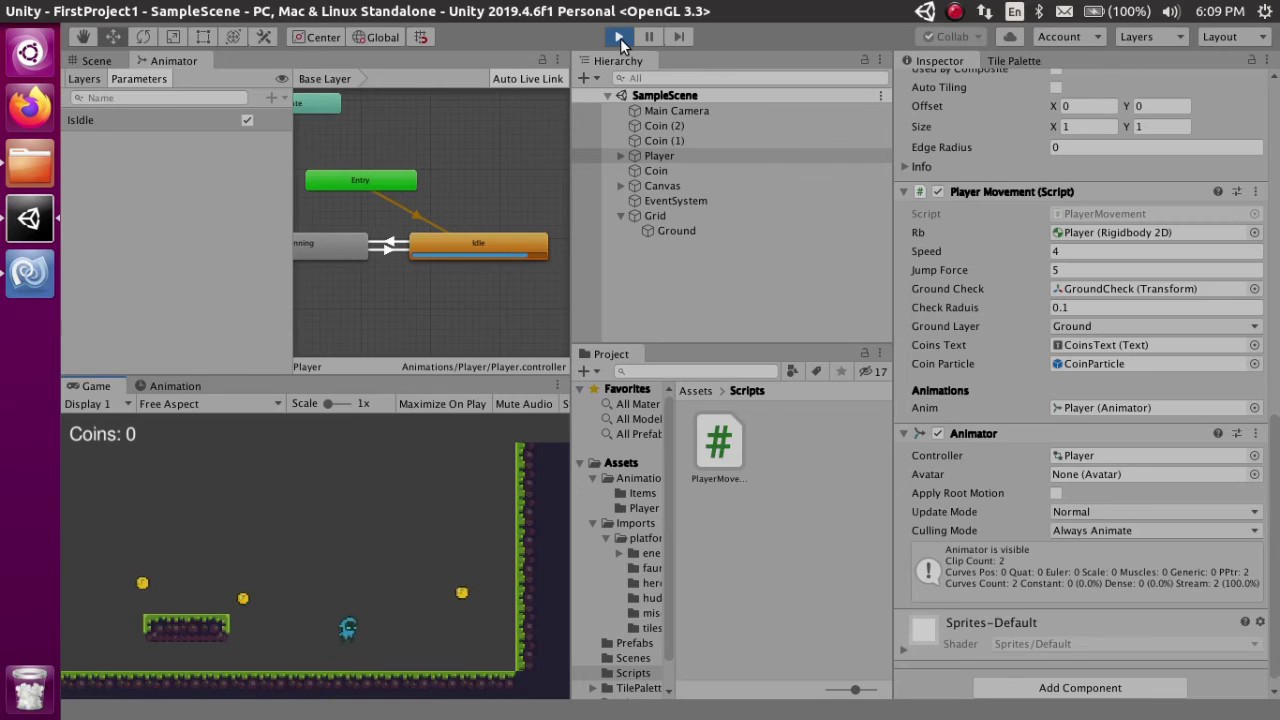
Run and stop the player both ways to confirm Idle/Running switching, then return to Assets.
key(Left)
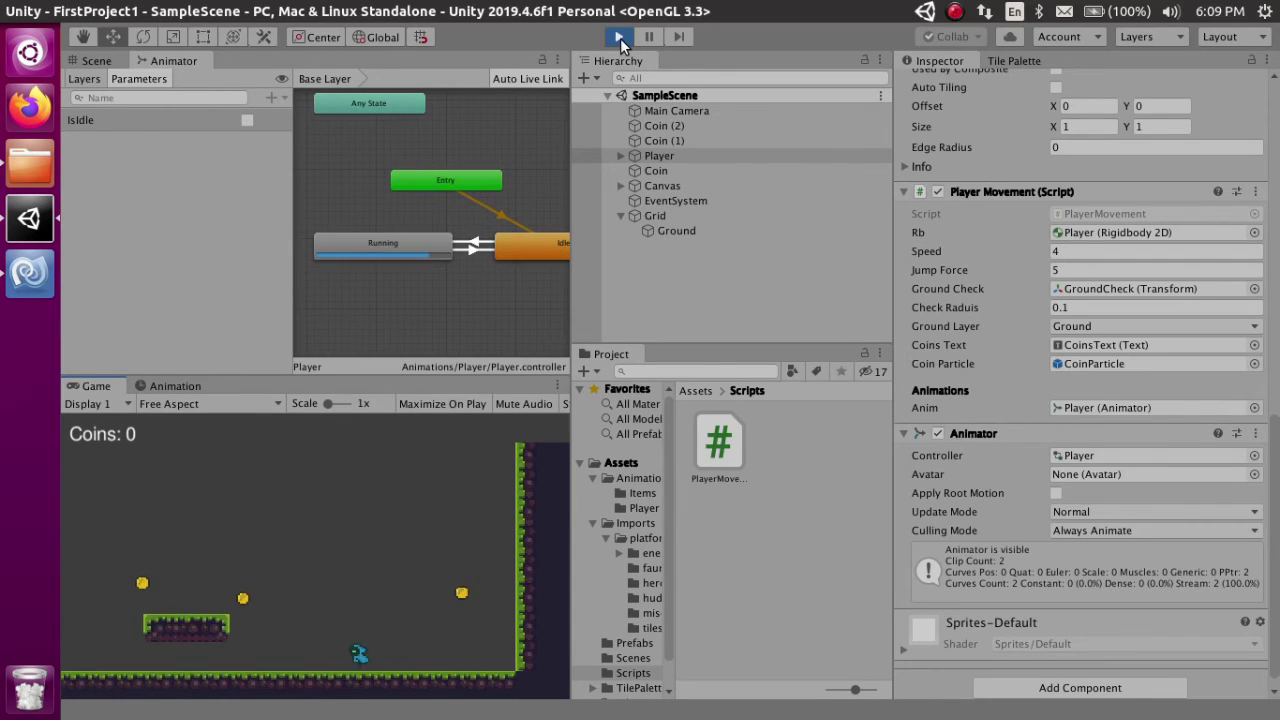
key(Left)
key(Left)
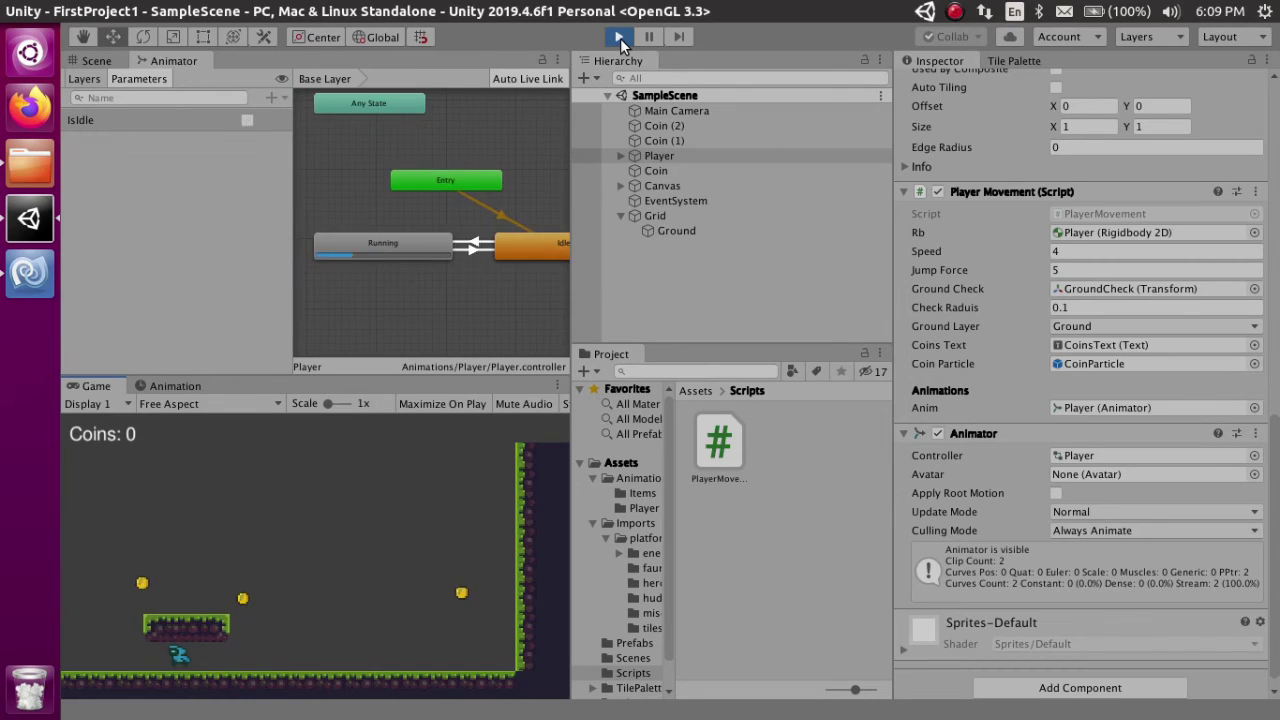
key(Right)
key(Right)
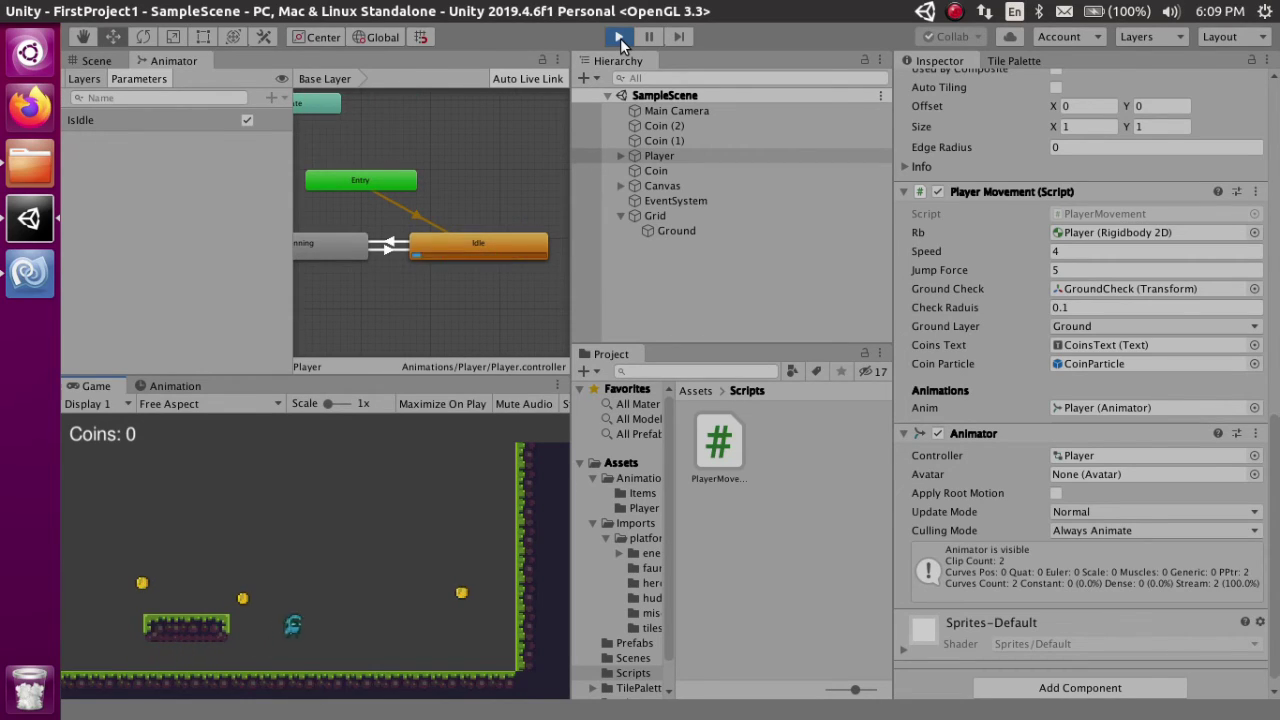
key(Left)
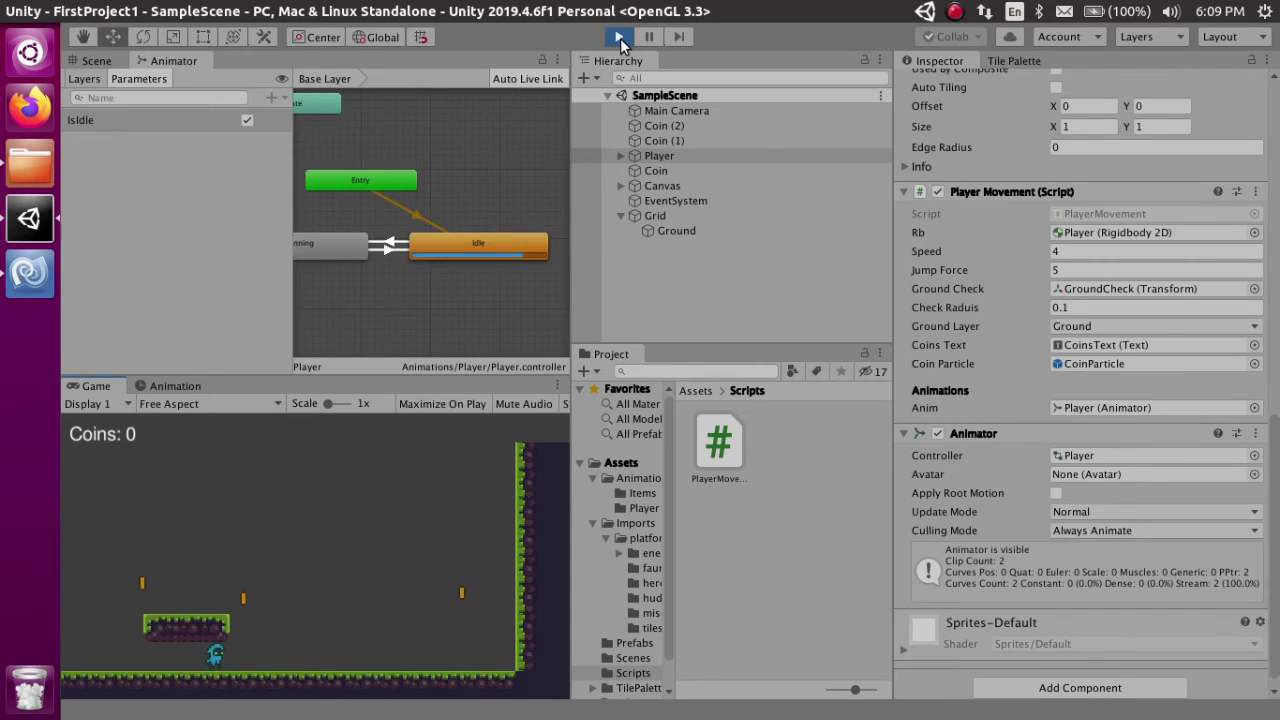
key(Right)
key(Right)
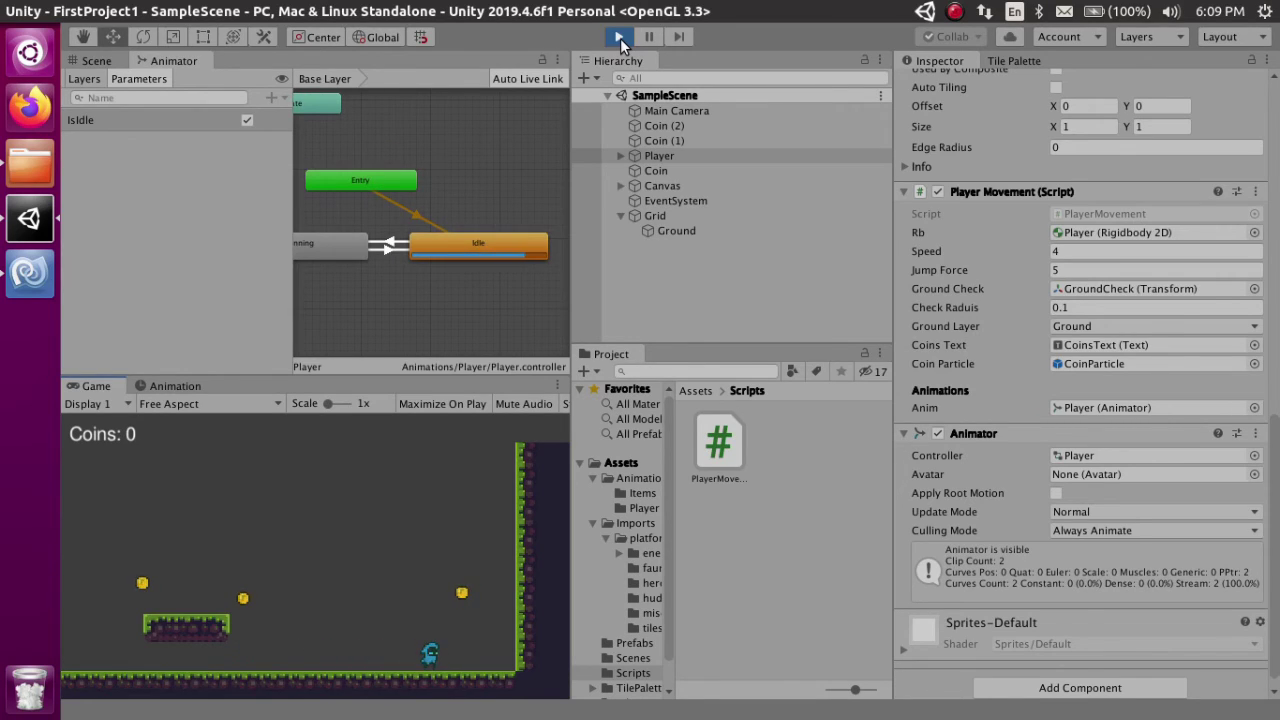
key(Left)
key(Left)
key(Left)
key(Right)
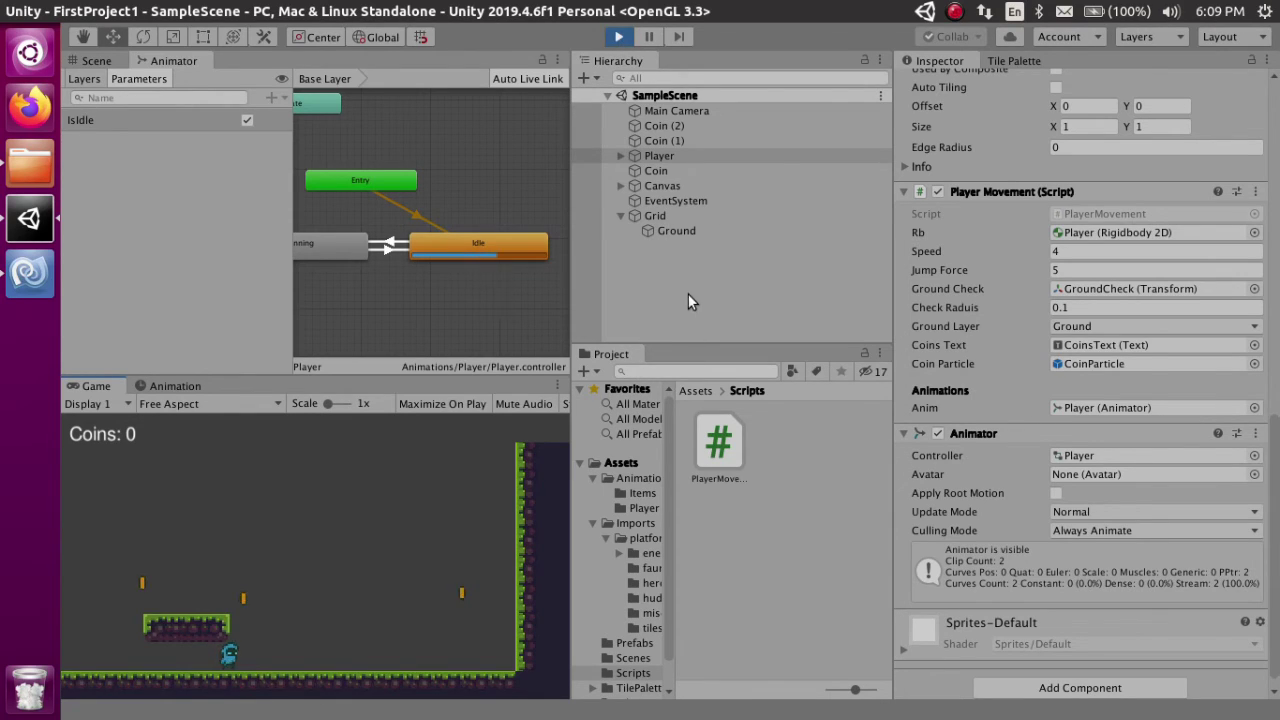
click(698, 388)
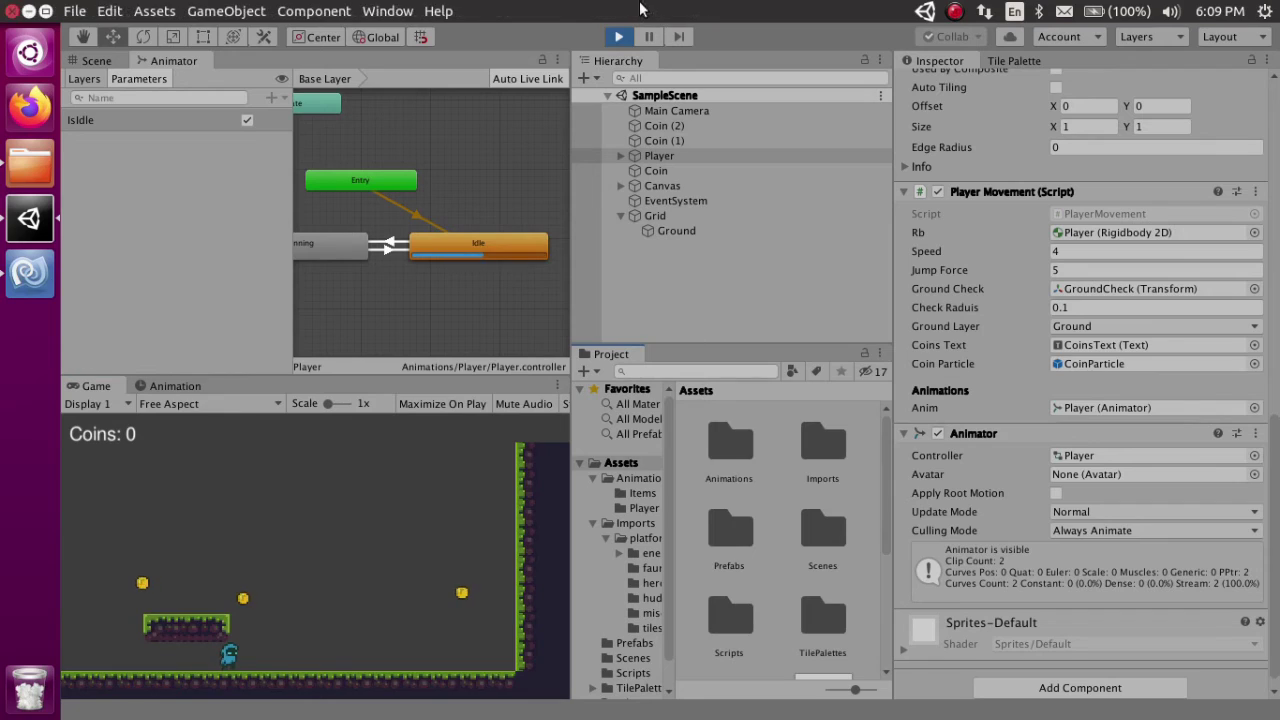
Stop the game and inspect the herochar_idle_anim_strip_4 sprite in the herochar sprites folder.
click(620, 40)
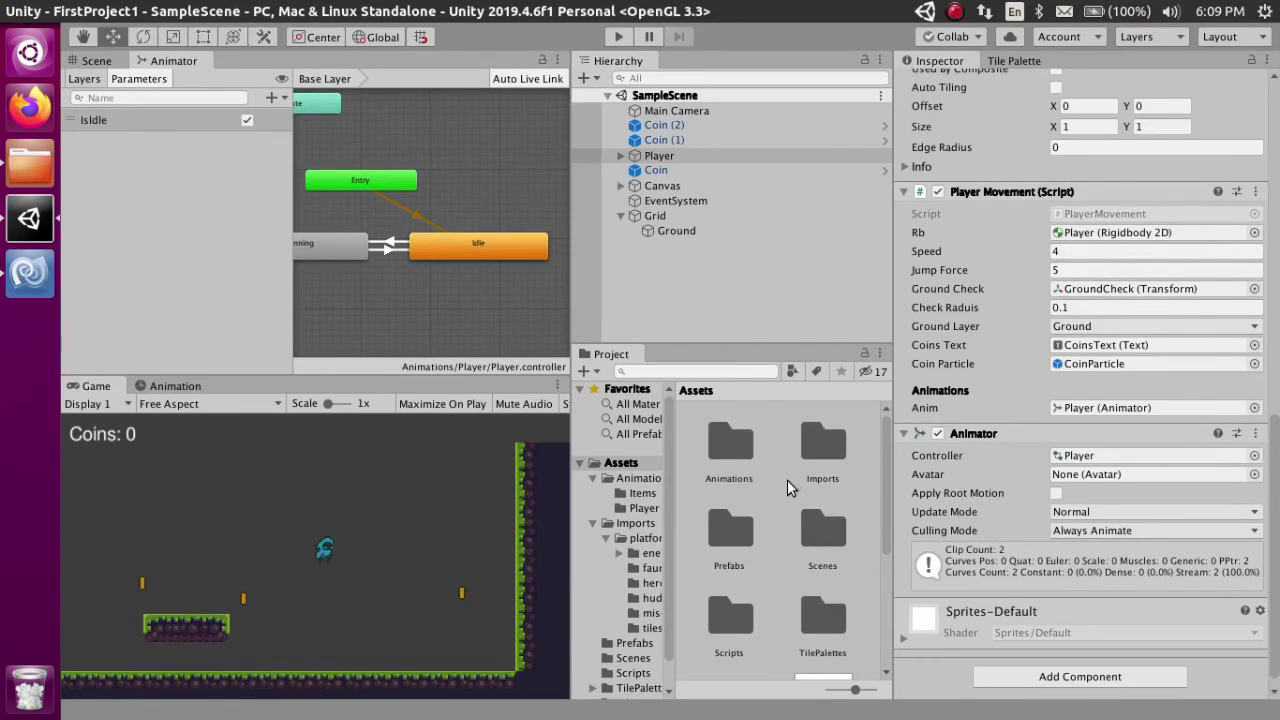
click(646, 540)
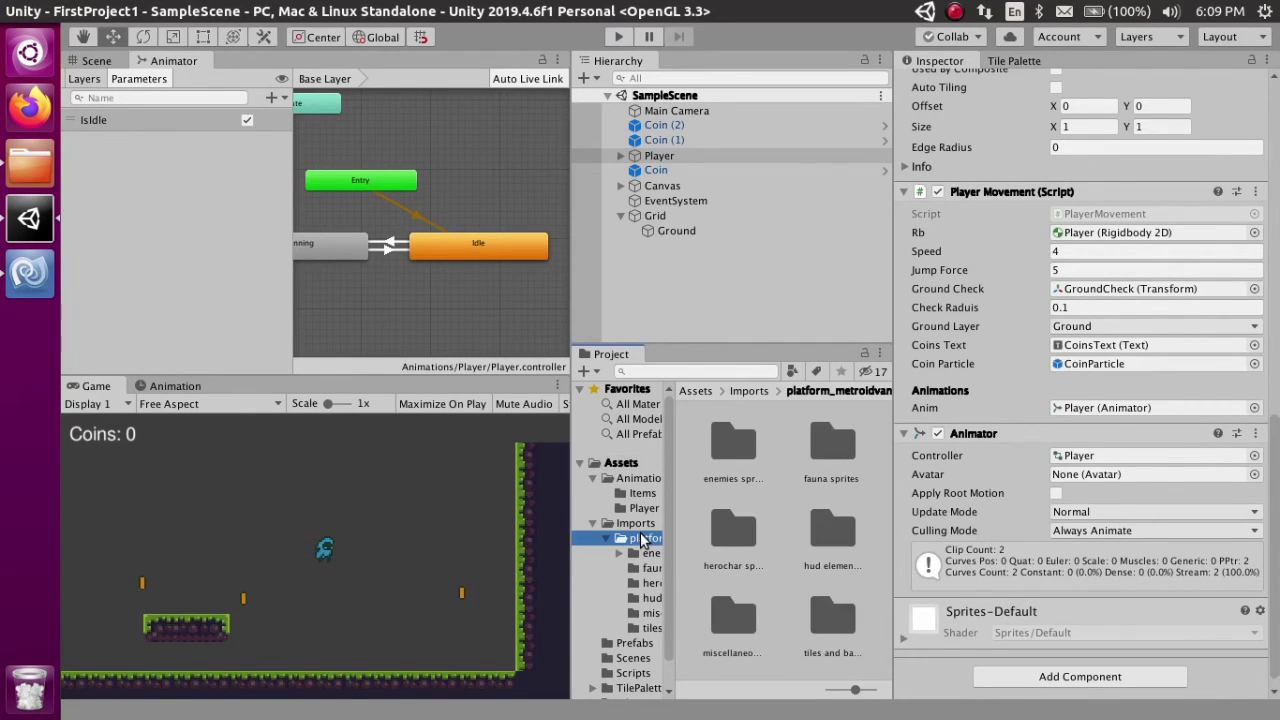
double_click(735, 539)
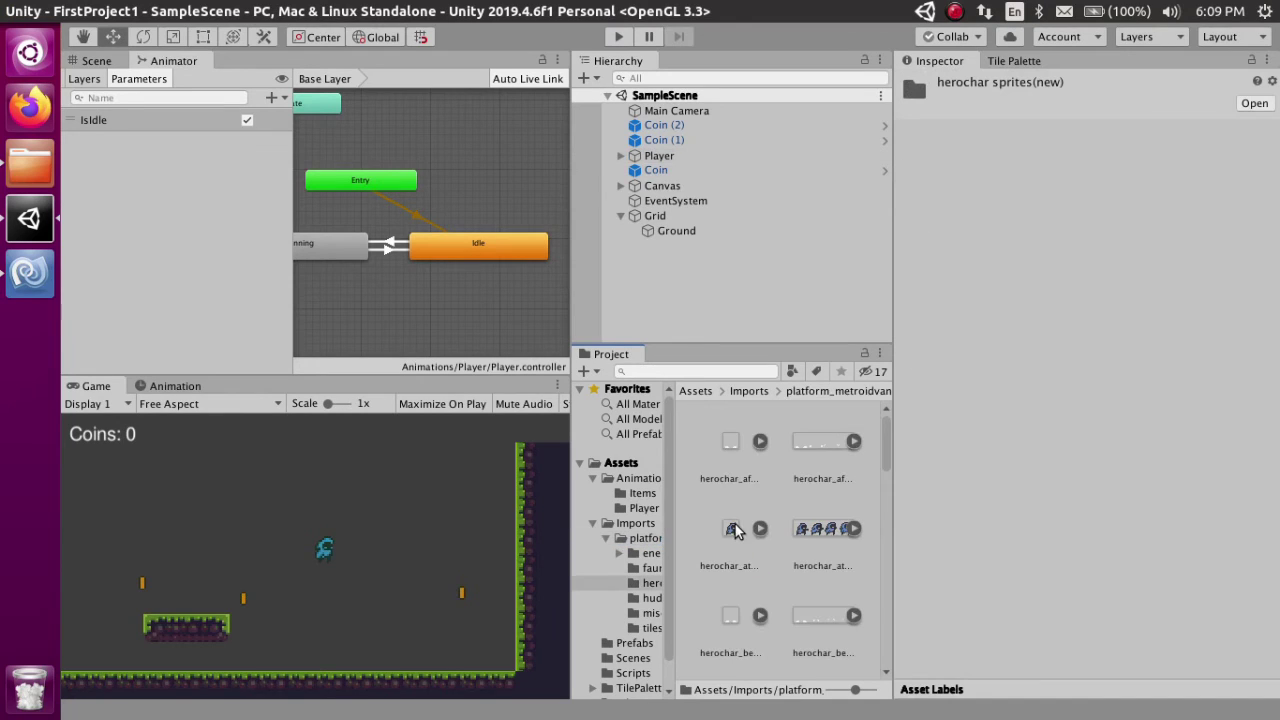
scroll(809, 544, down, 3)
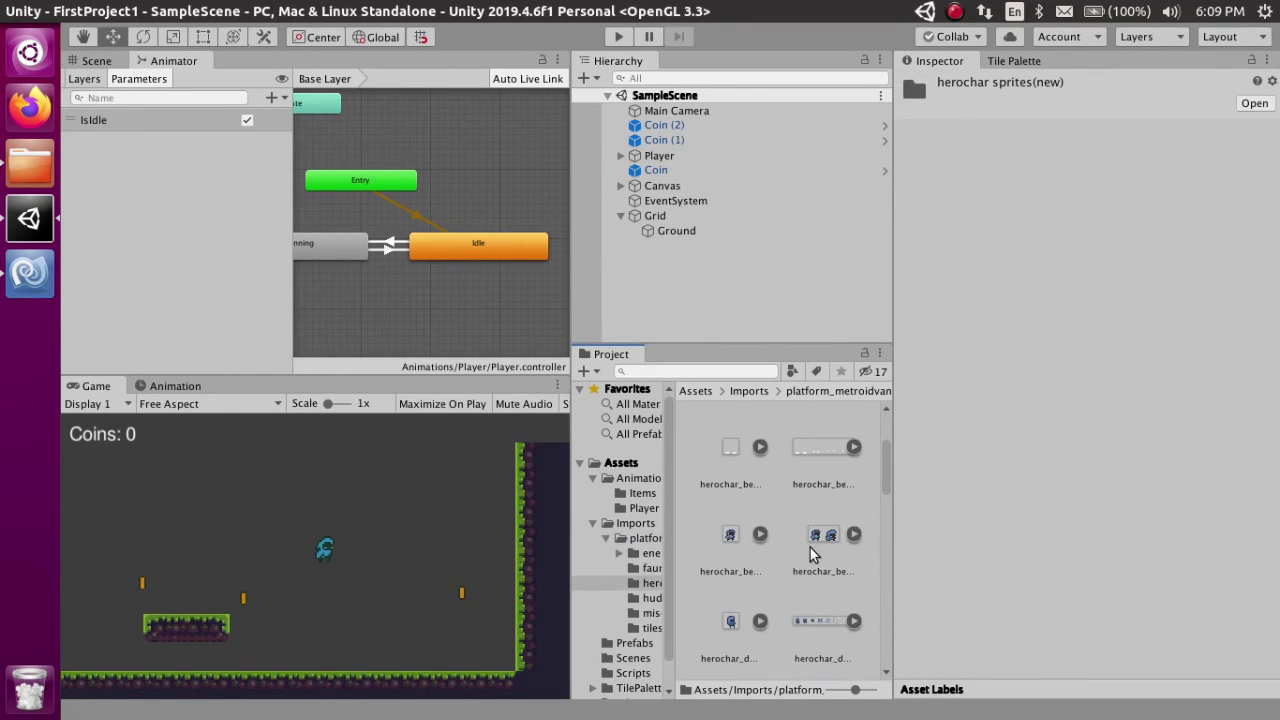
scroll(810, 547, down, 3)
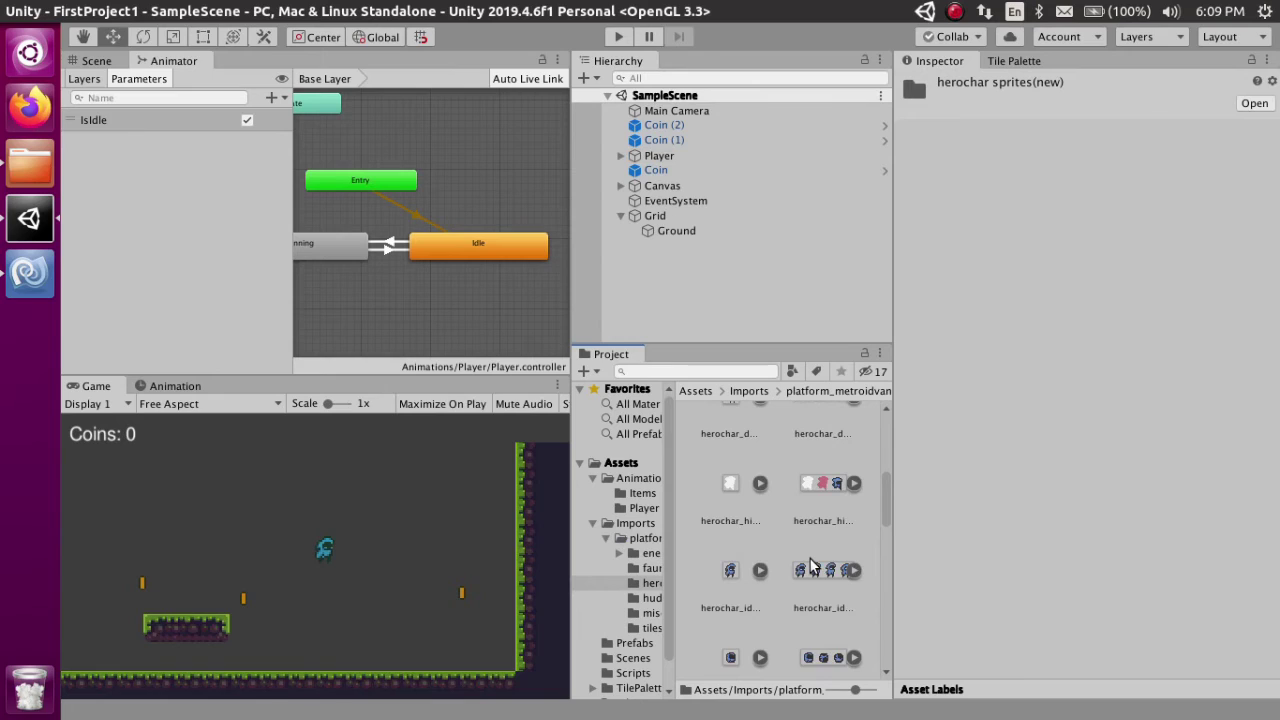
scroll(810, 566, down, 1)
click(814, 520)
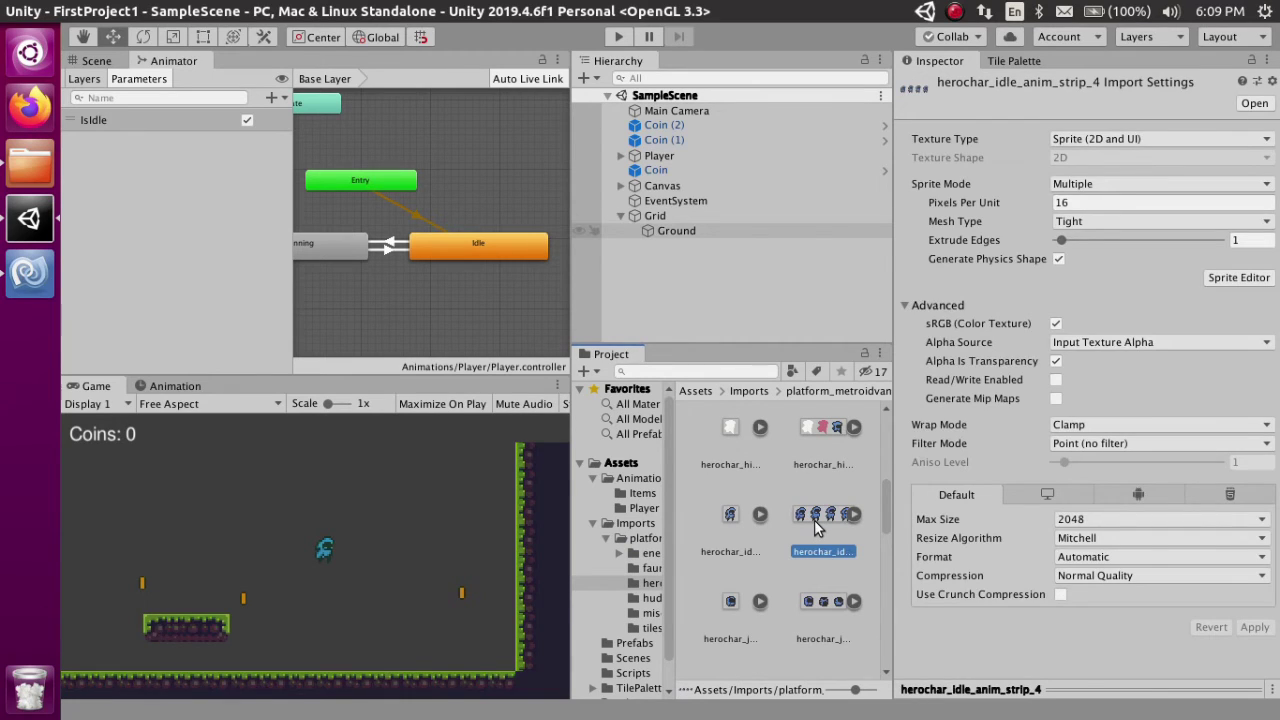
Step through the herochar jump, pushing and run sprite sheets, collapsing the run sheet's frames.
key(Down)
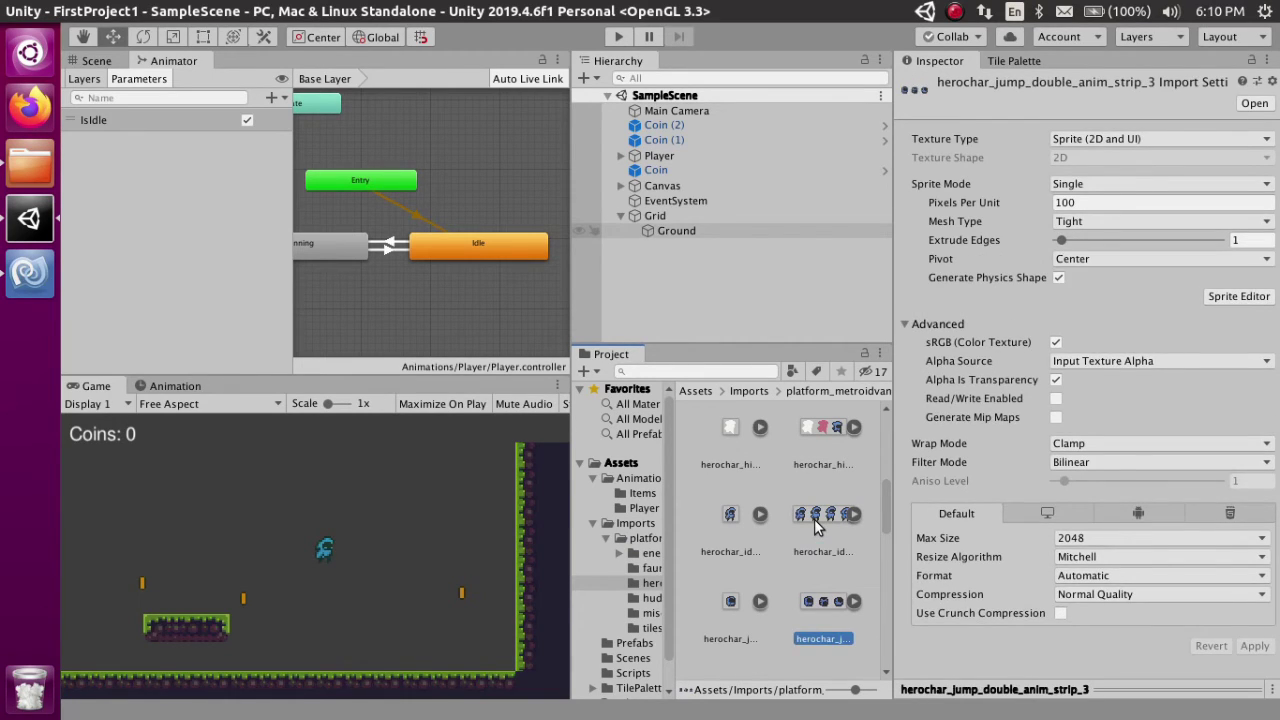
key(Down)
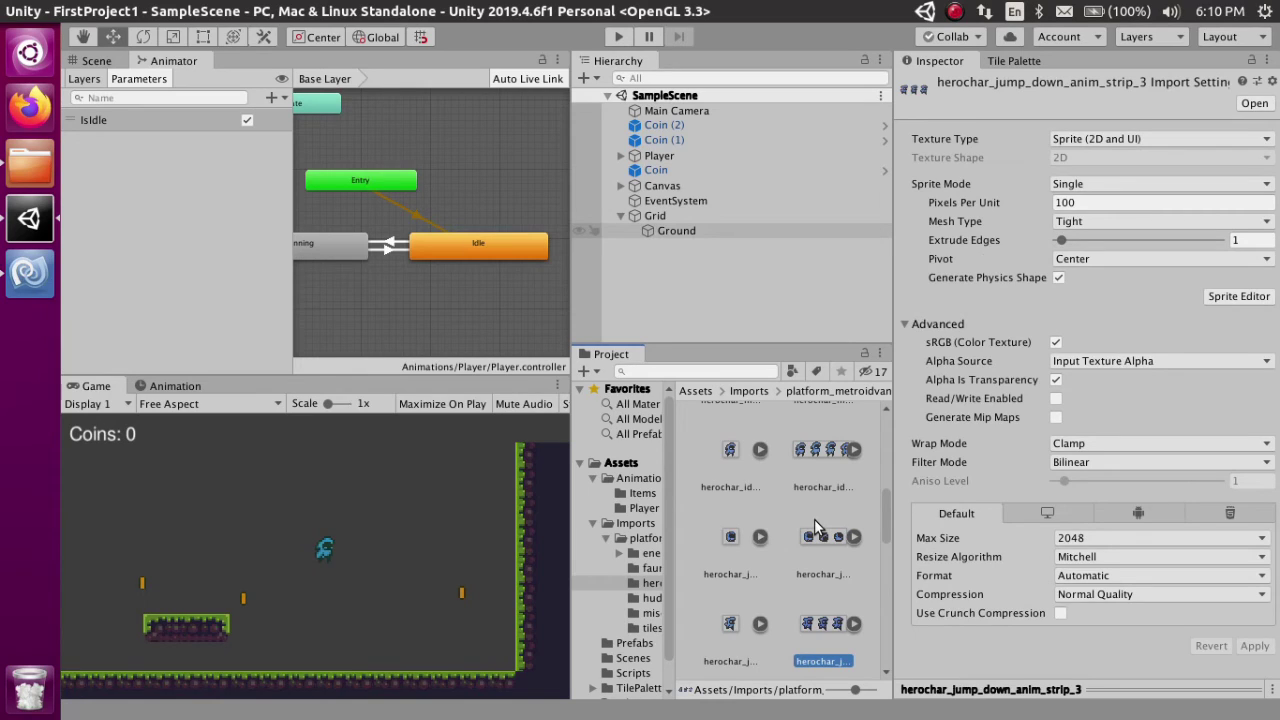
key(Right)
key(Right)
key(Right)
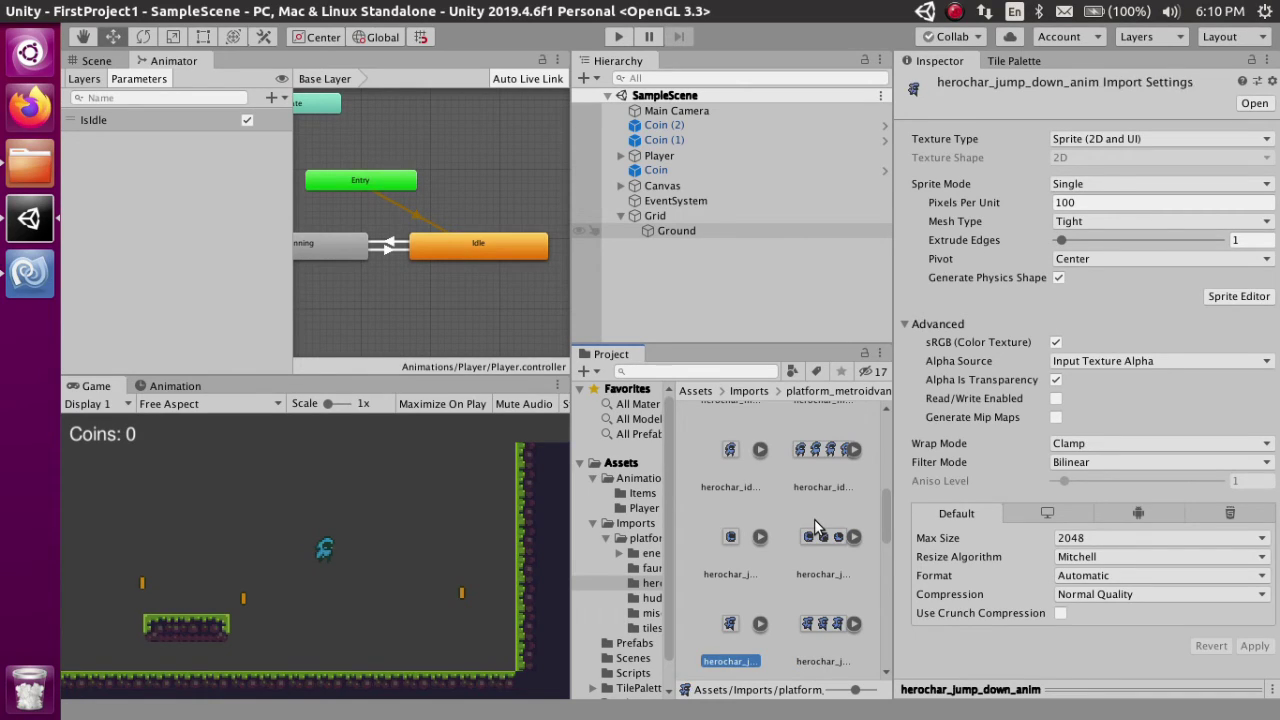
key(Right)
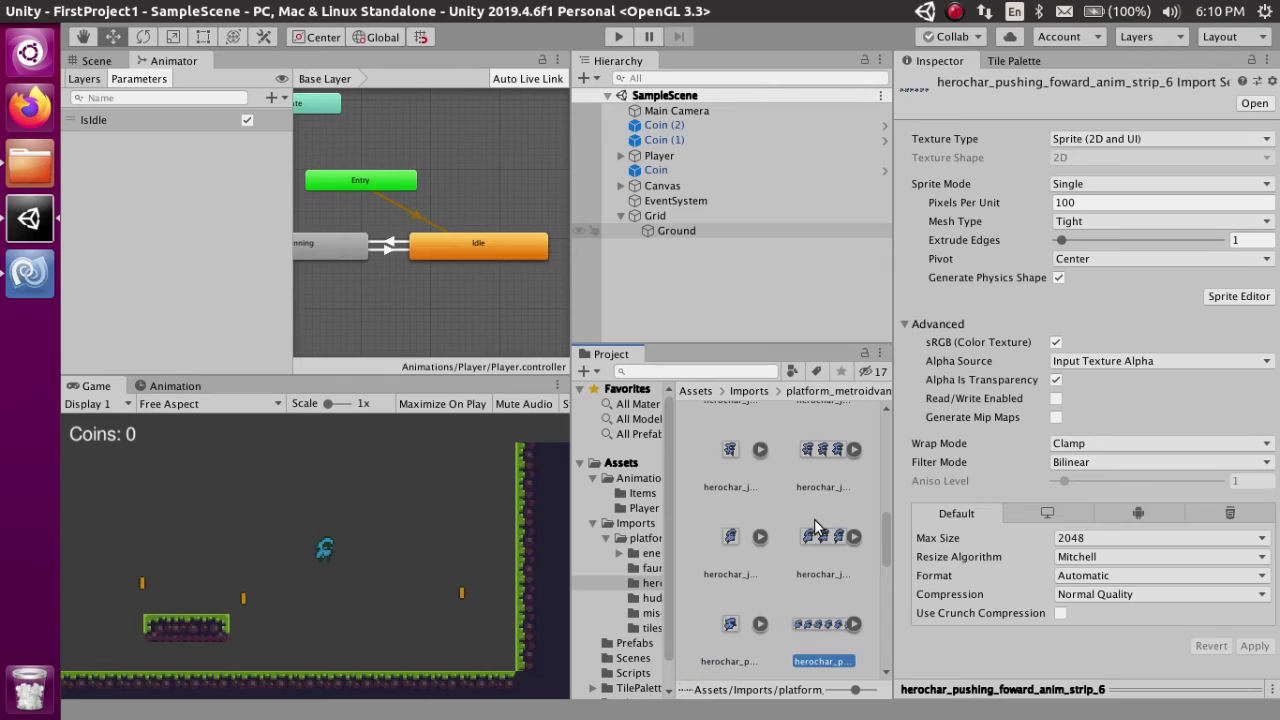
key(Right)
key(Right)
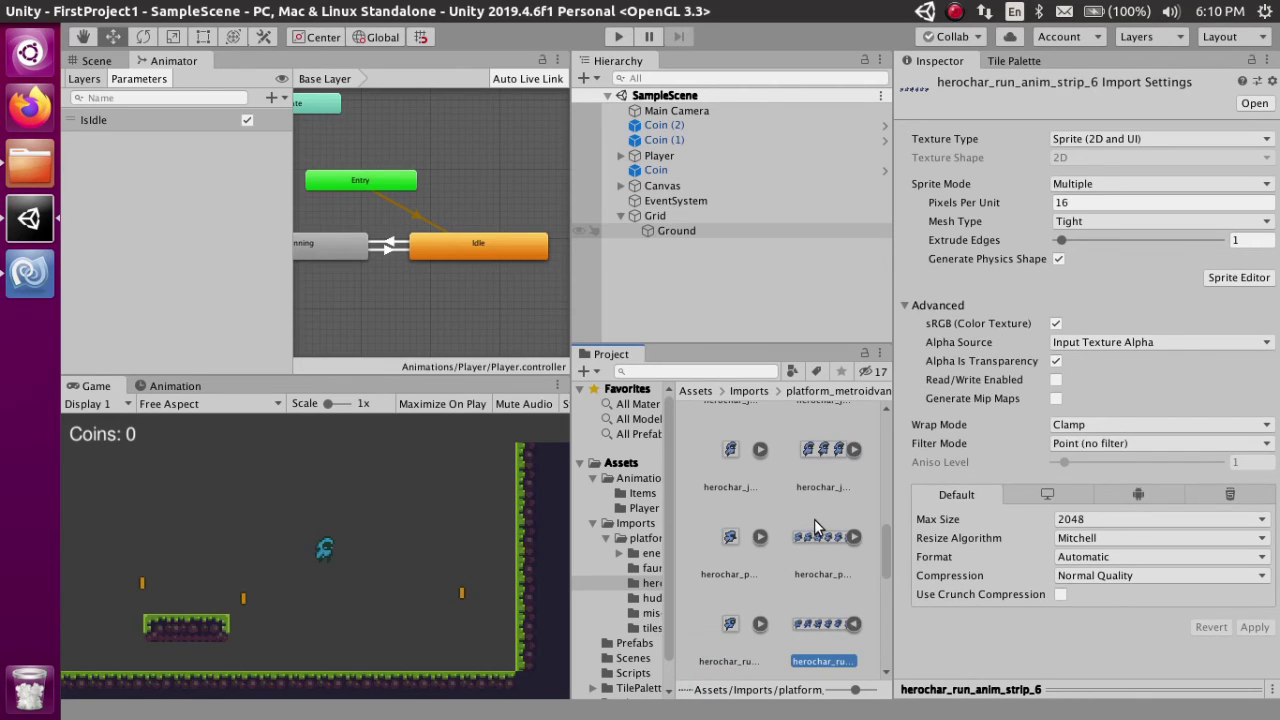
click(814, 520)
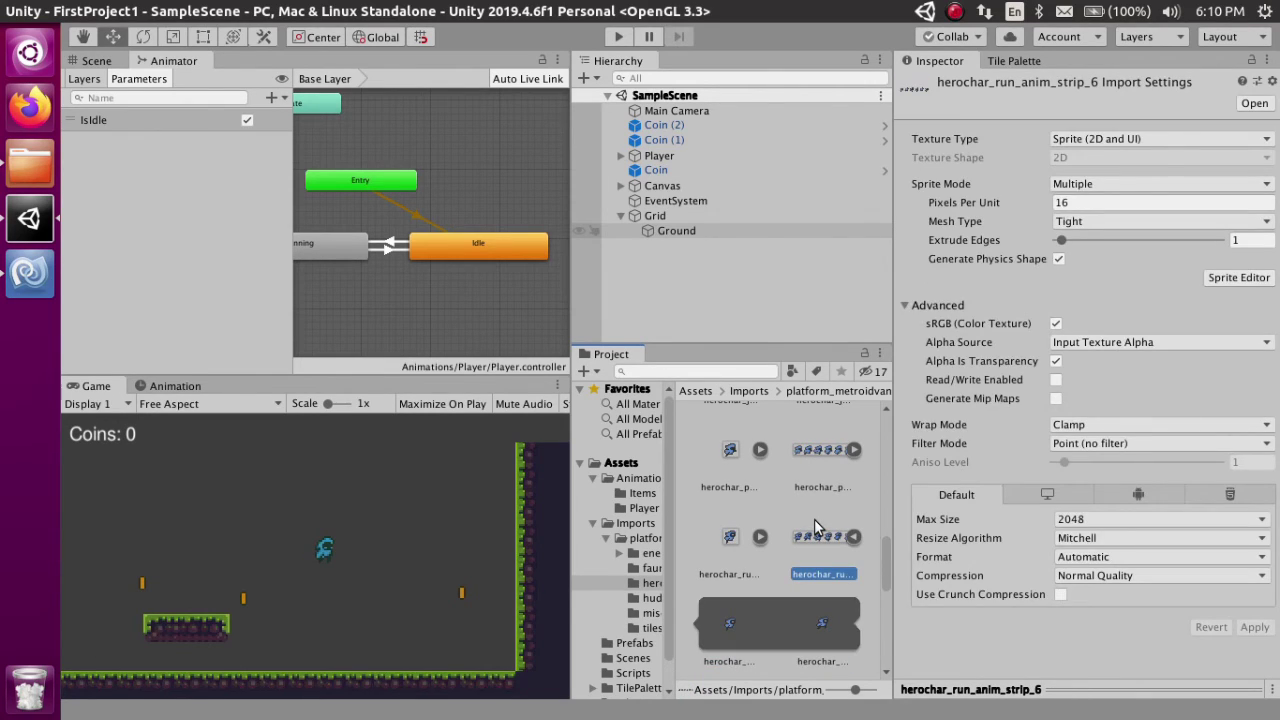
click(855, 541)
Widen the animator/game views and the scene list and asset browser, then show the root Assets folder.
scroll(830, 548, up, 4)
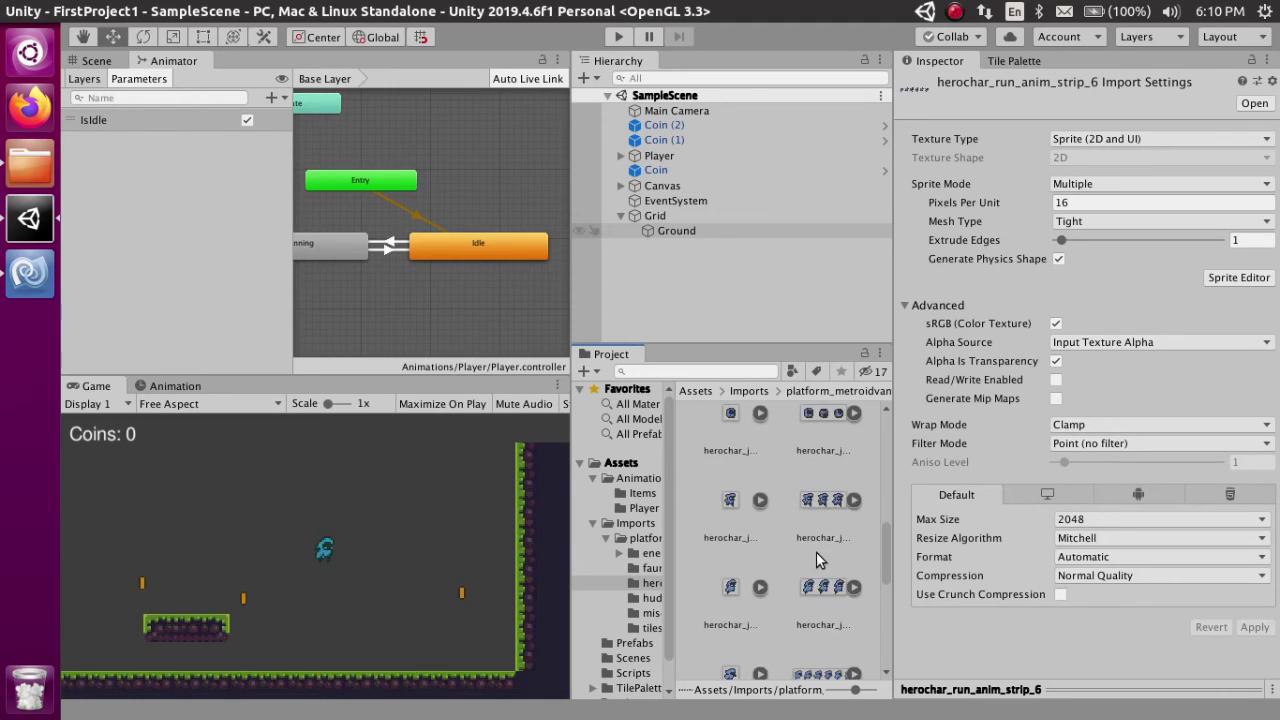
scroll(815, 554, up, 3)
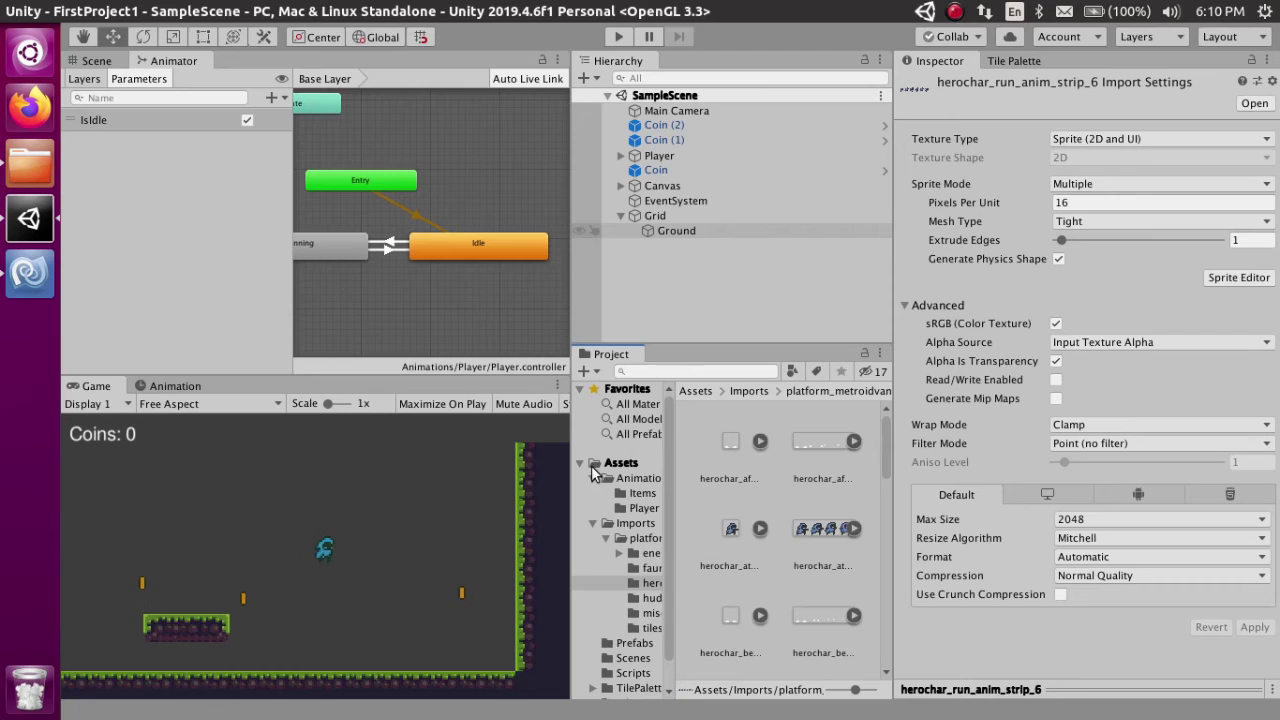
drag(571, 471, 650, 477)
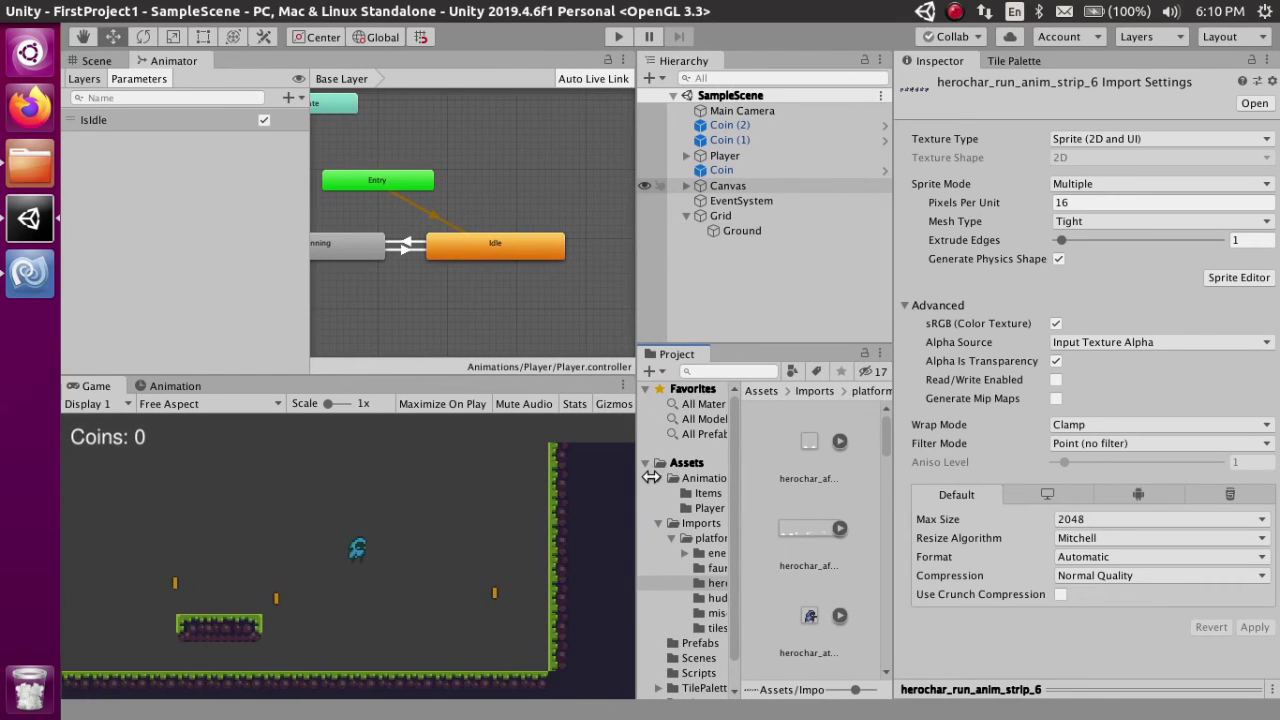
drag(895, 483, 981, 494)
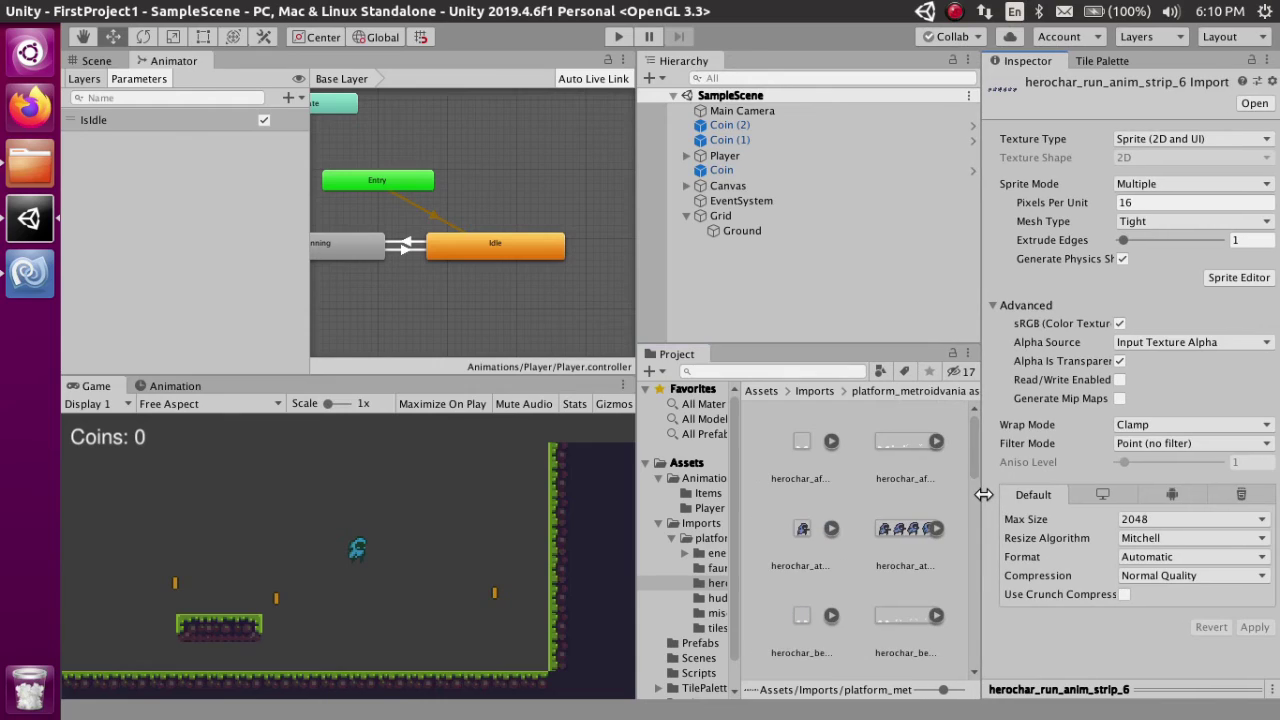
click(766, 390)
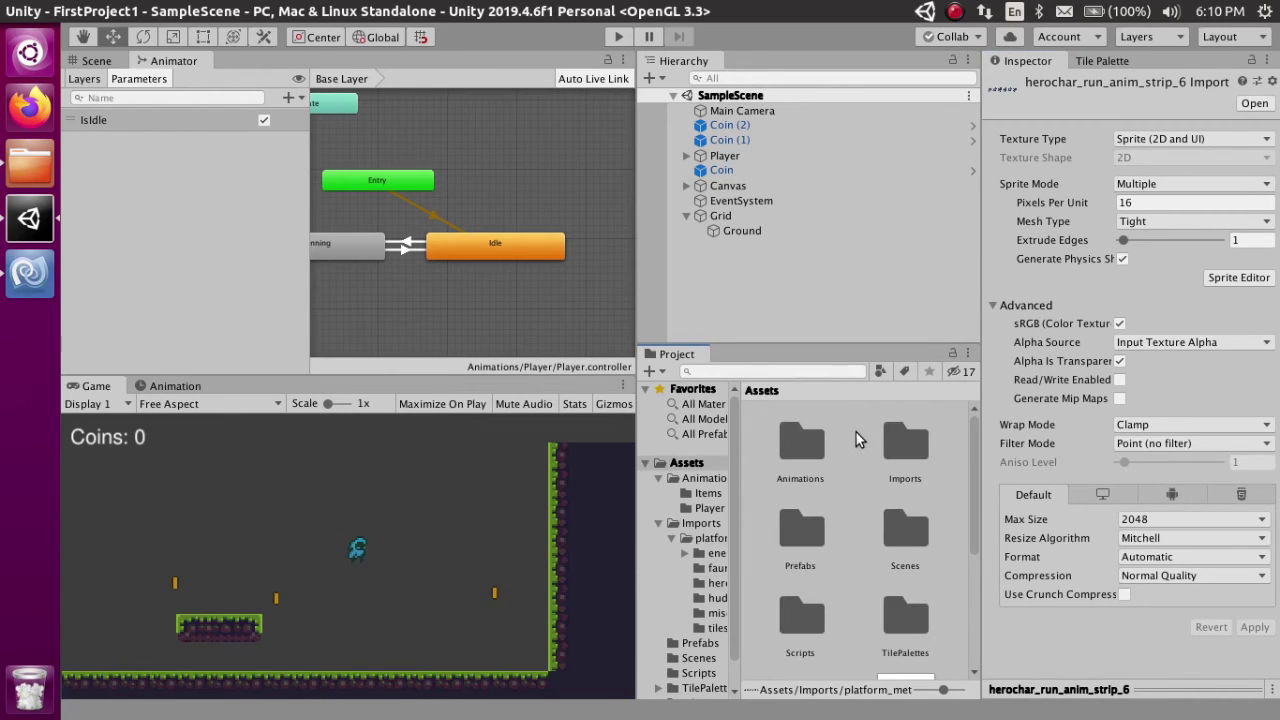
scroll(856, 440, down, 5)
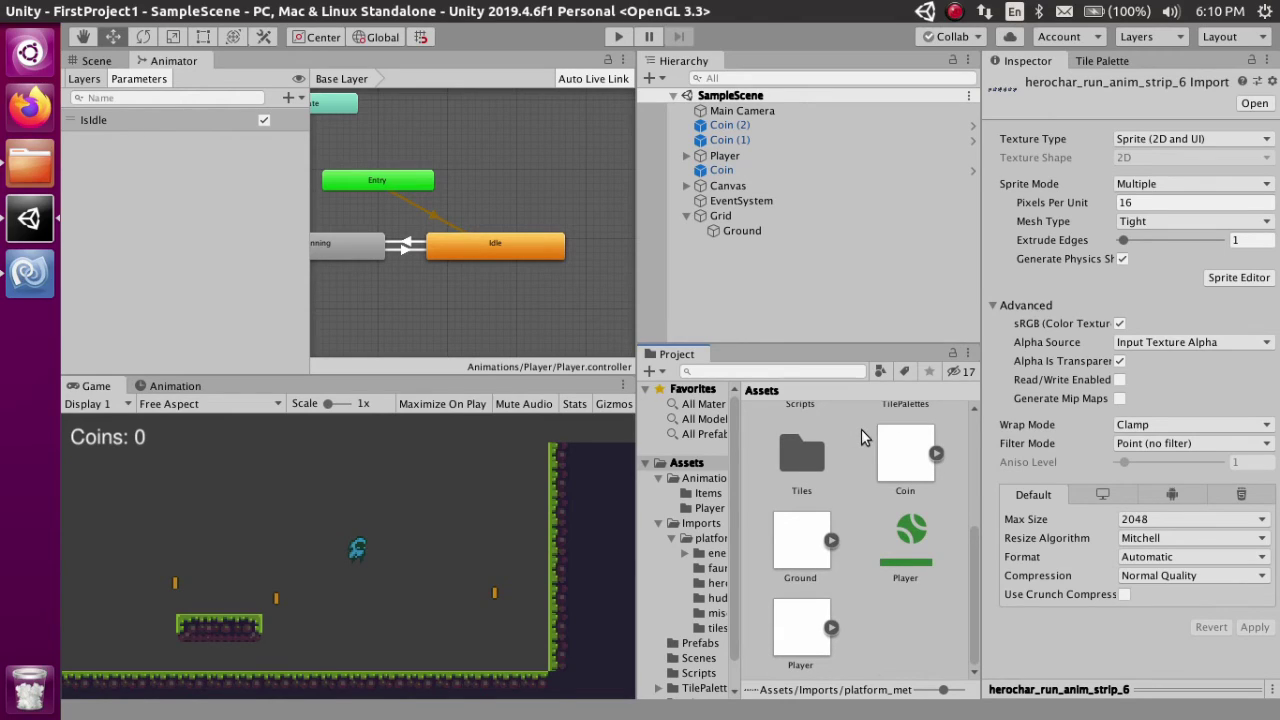
Enable Maximize On Play, start the game, and run and jump the player right and left.
click(442, 403)
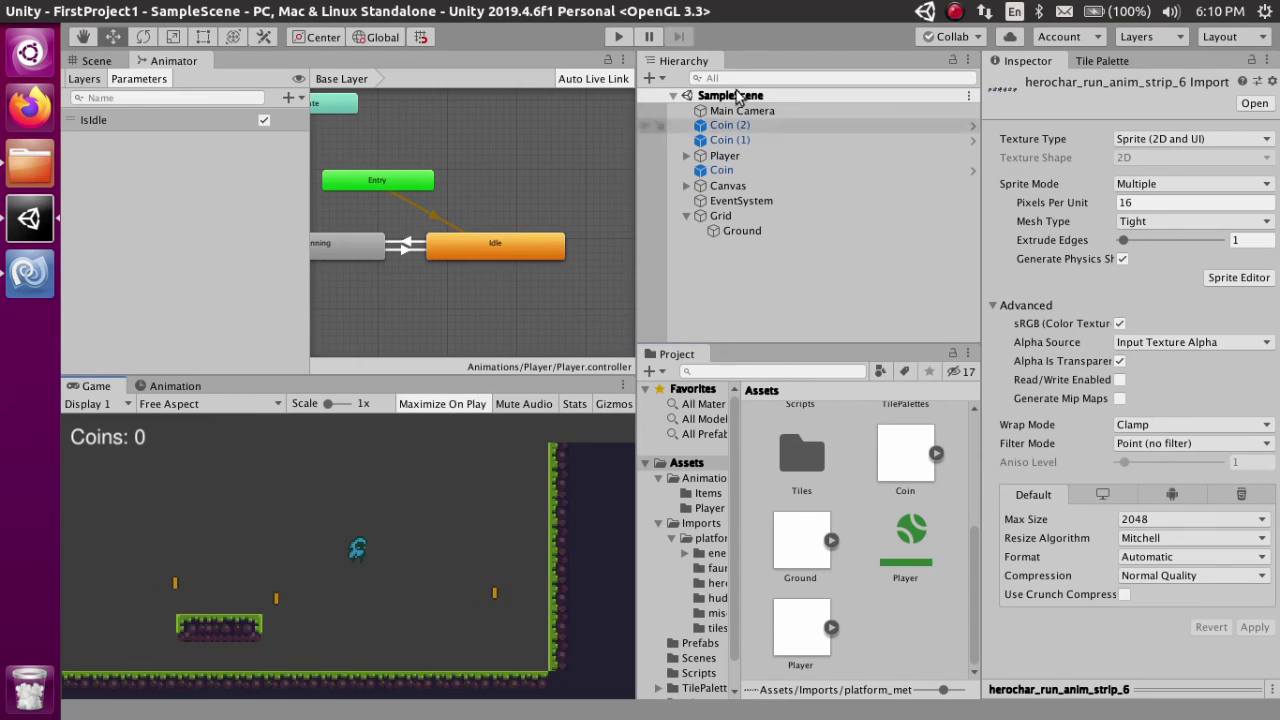
click(621, 36)
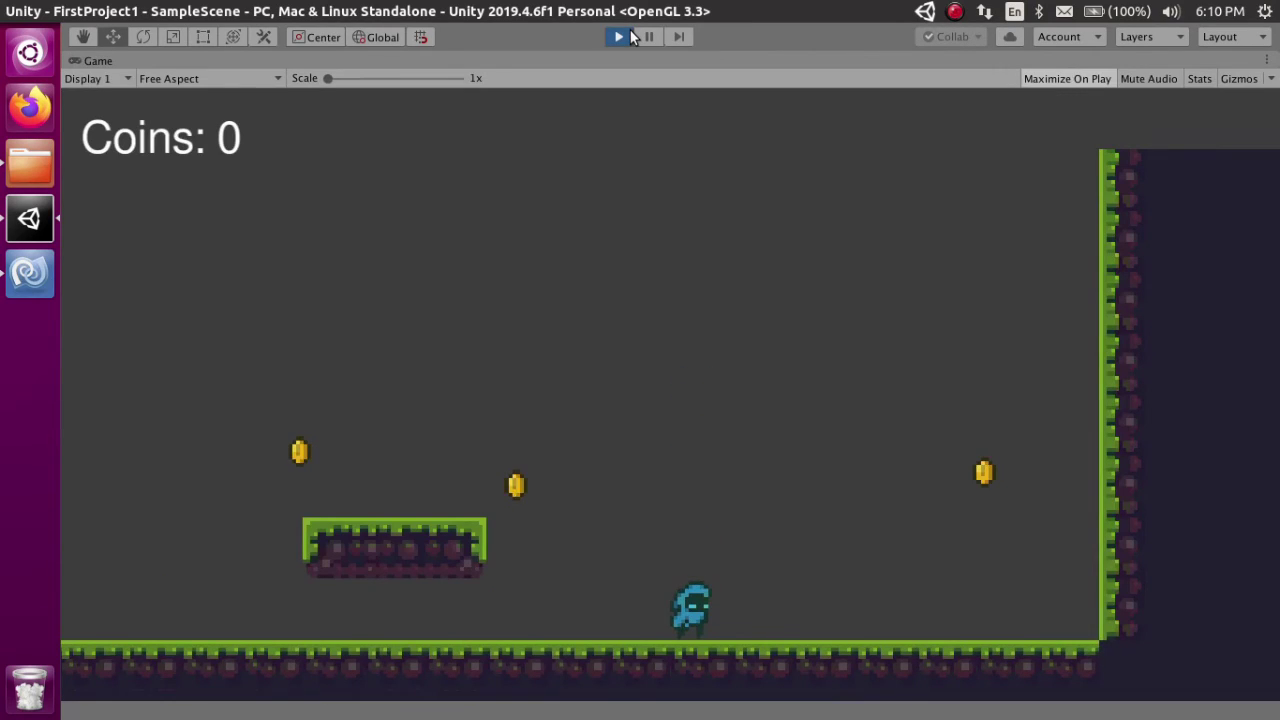
key(Right)
key(space)
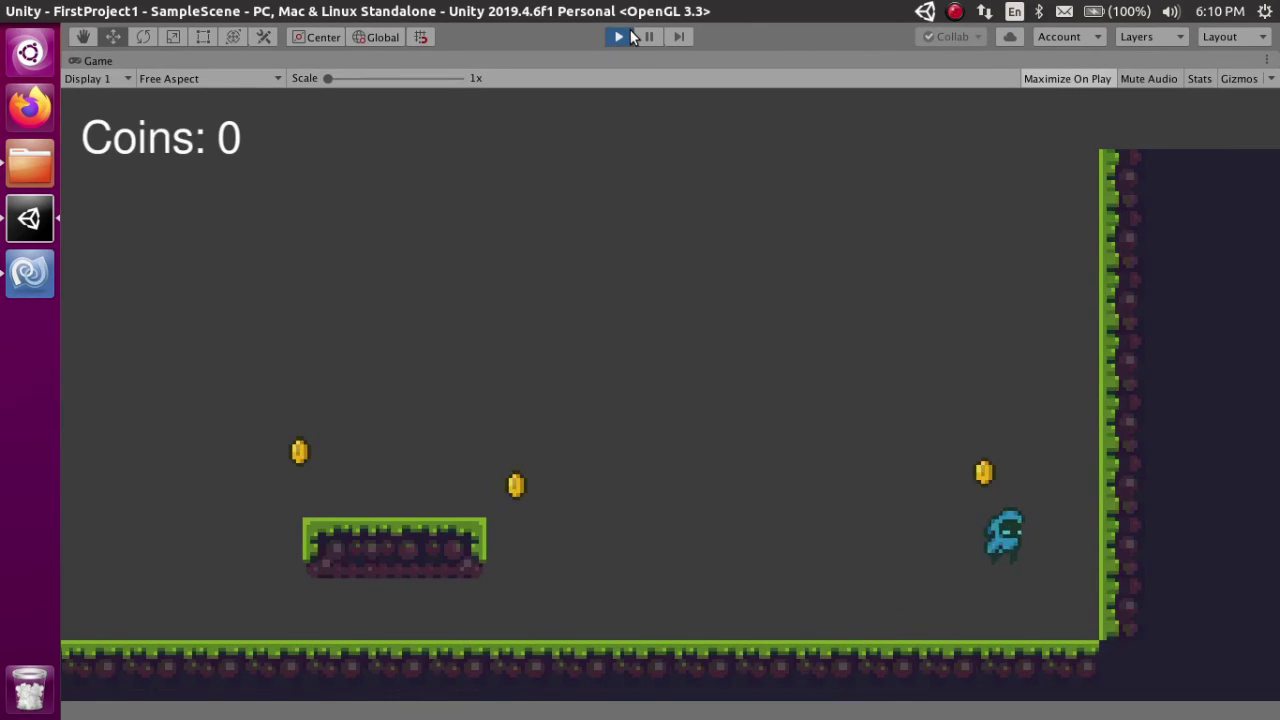
key(Left)
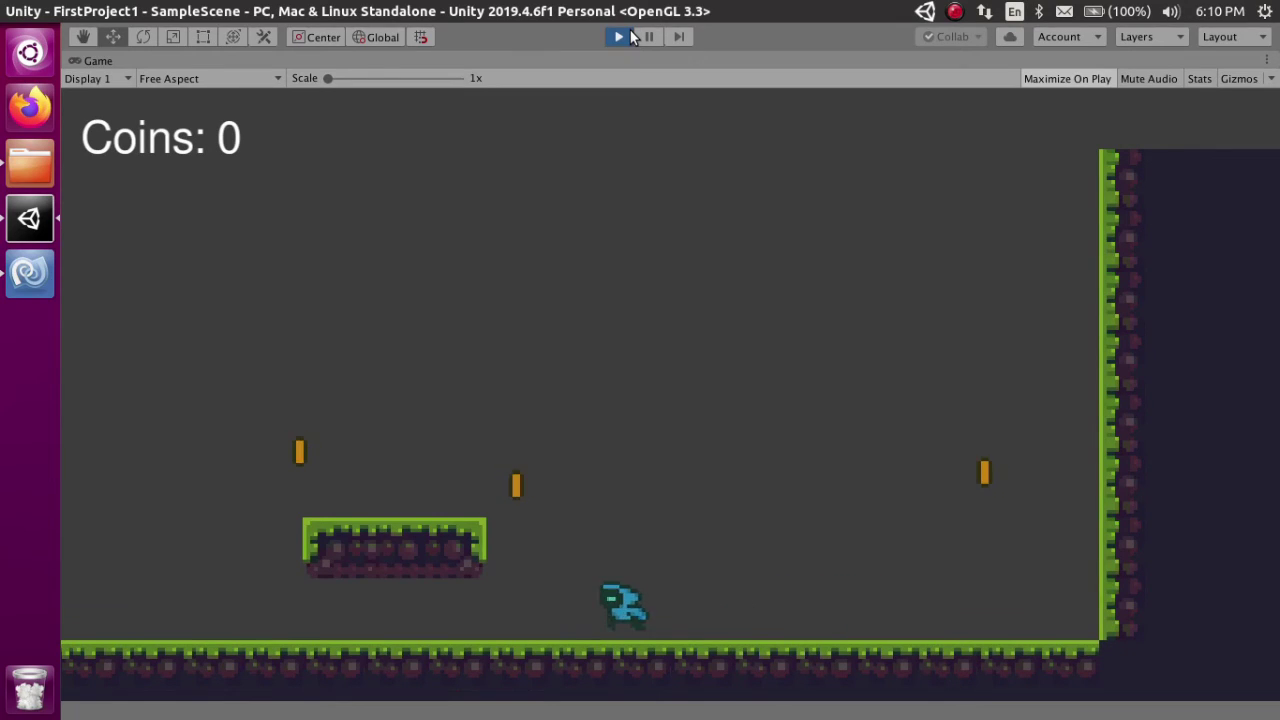
key(Right)
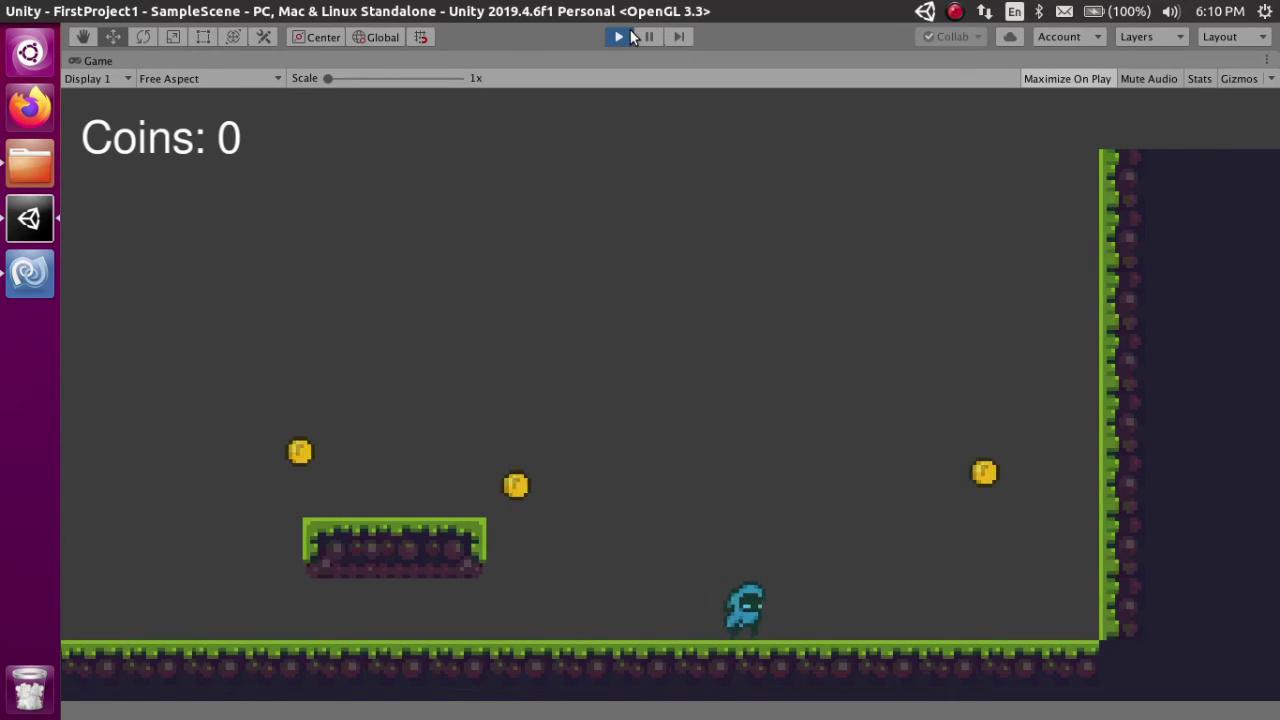
key(space)
key(Left)
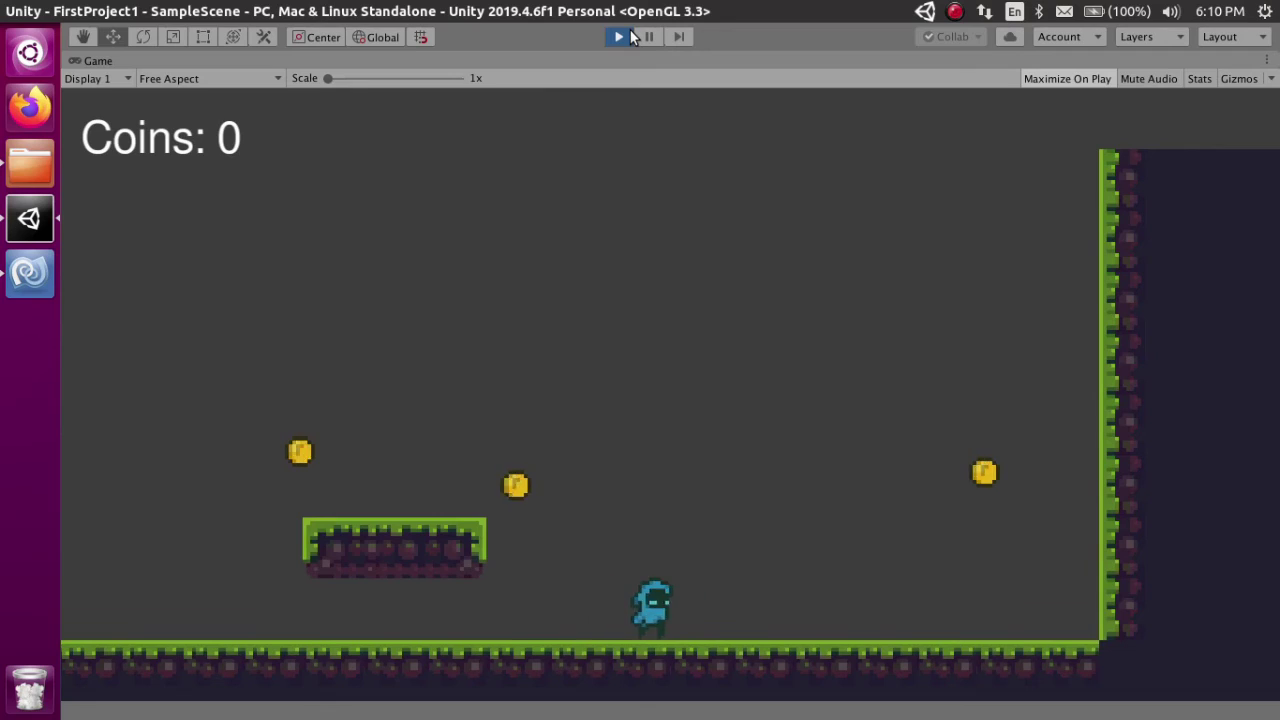
key(Right)
key(space)
key(Left)
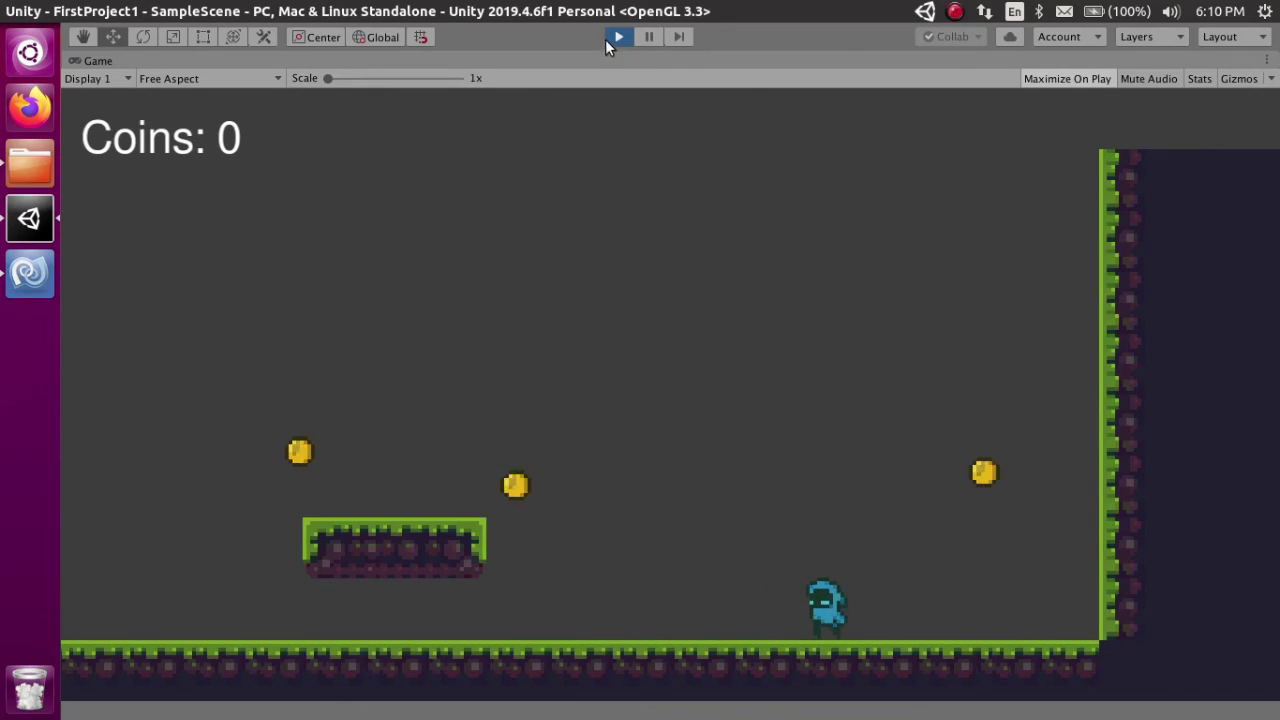
Keep walking and jumping the player both ways near the left platform, then stop play mode.
key(Left)
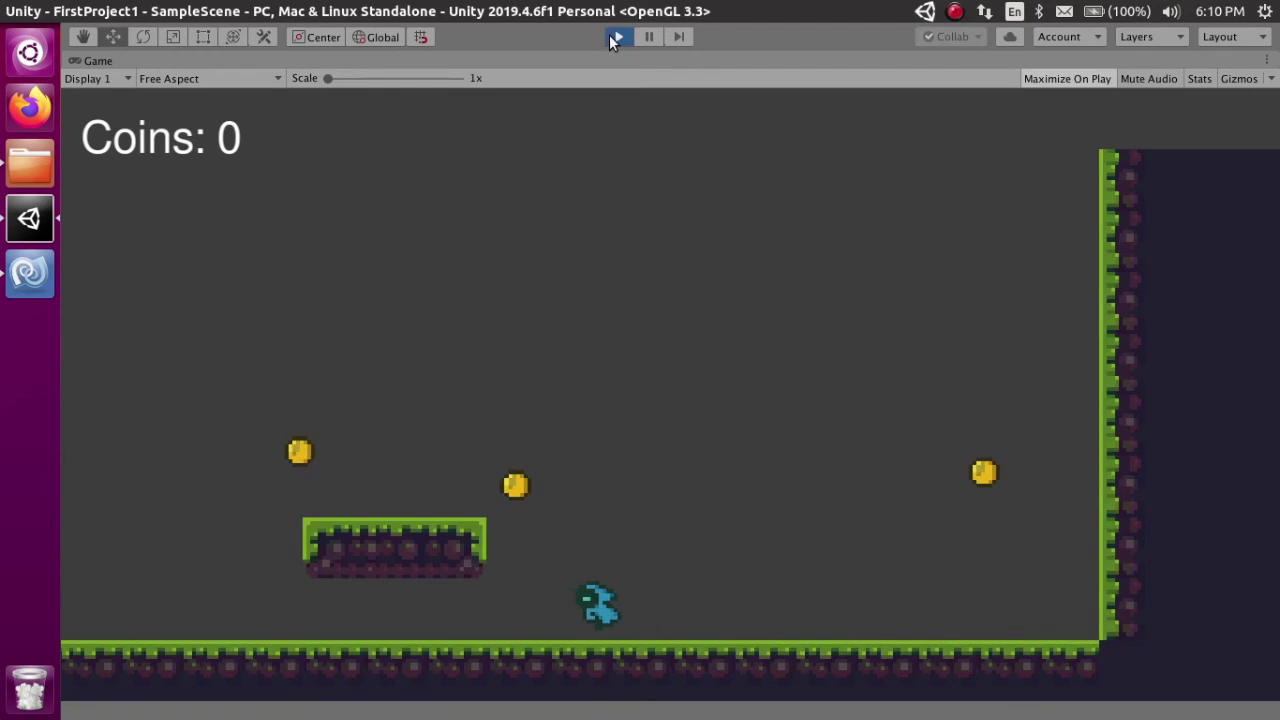
key(Left)
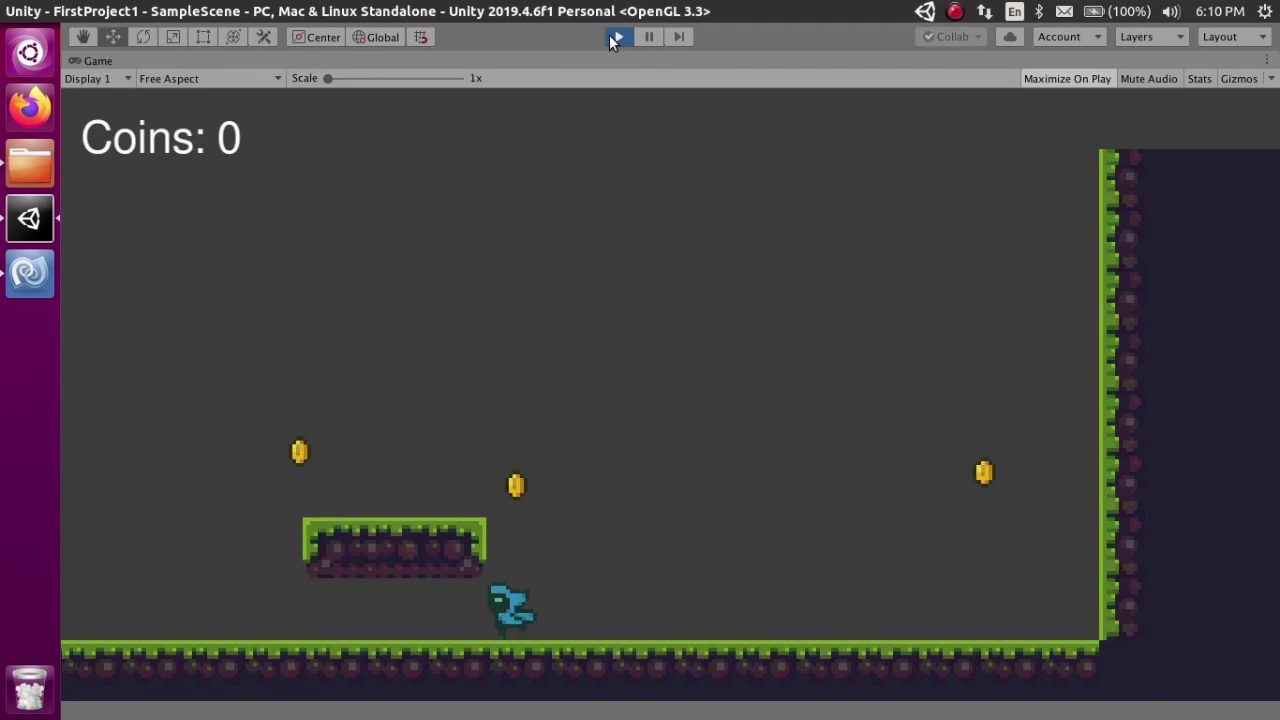
key(space)
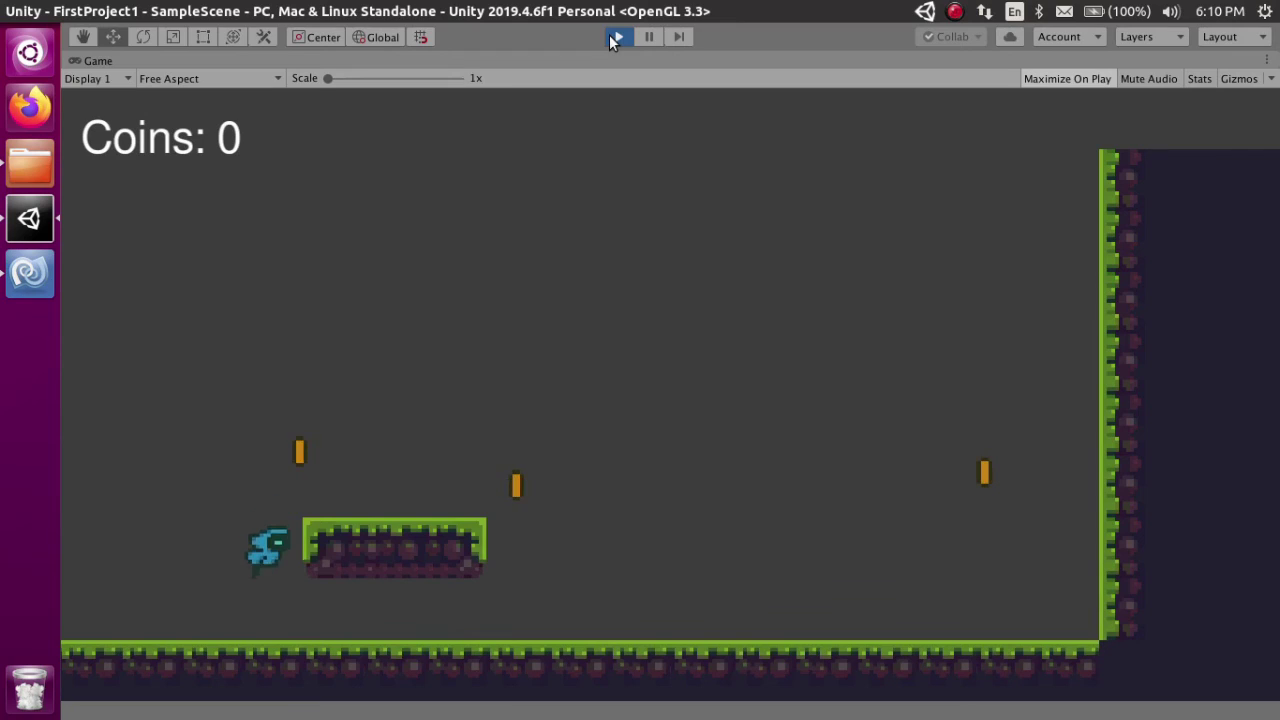
key(Left)
key(Right)
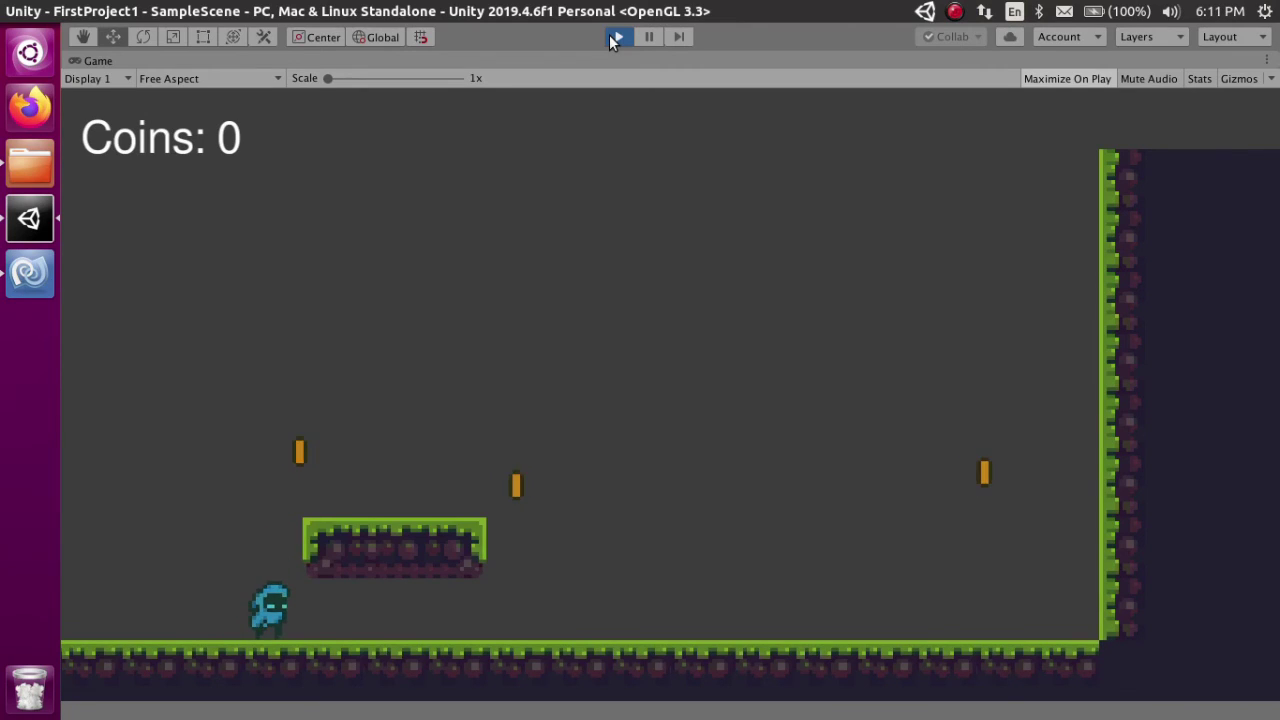
key(Left)
key(space)
key(Right)
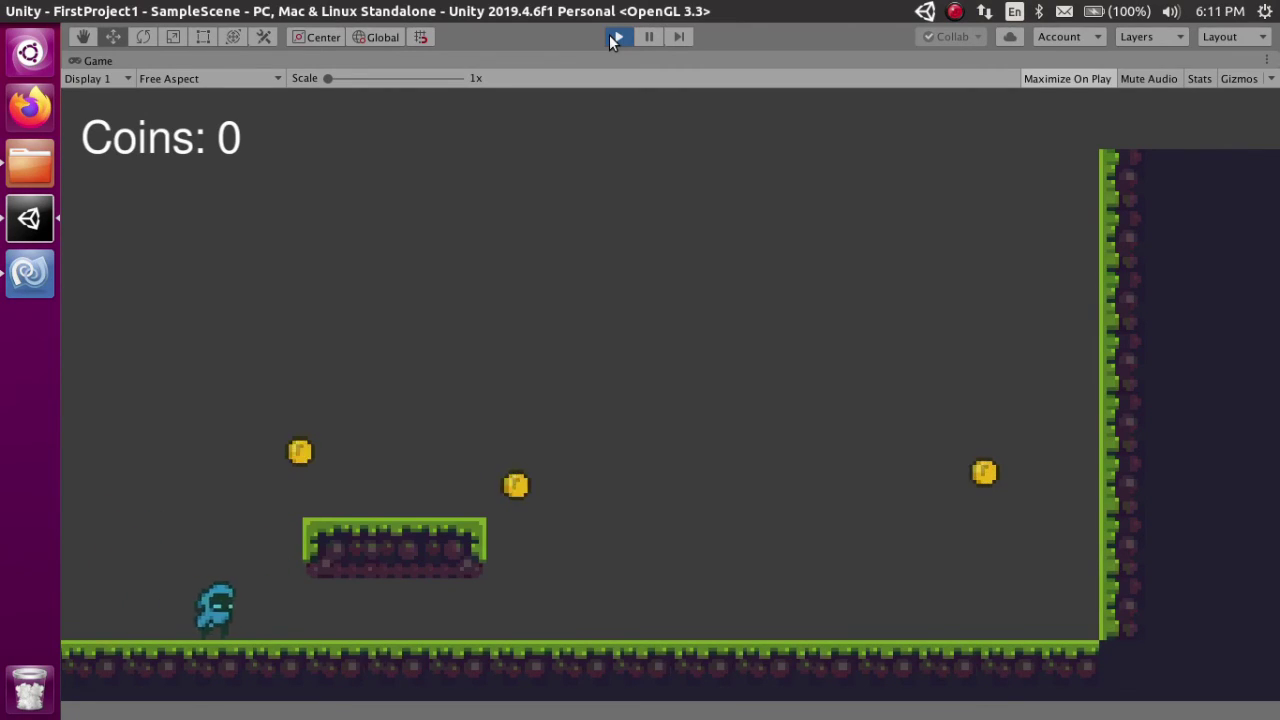
key(space)
key(Left)
key(Right)
key(space)
key(Left)
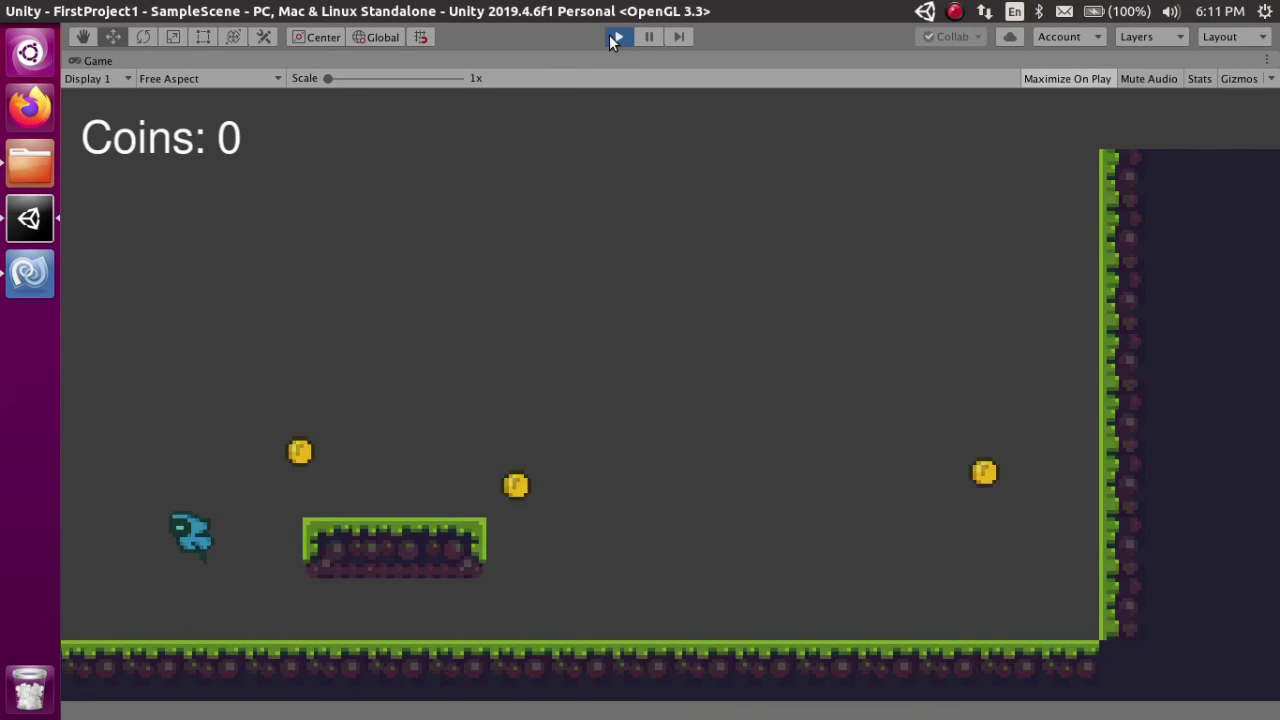
key(Right)
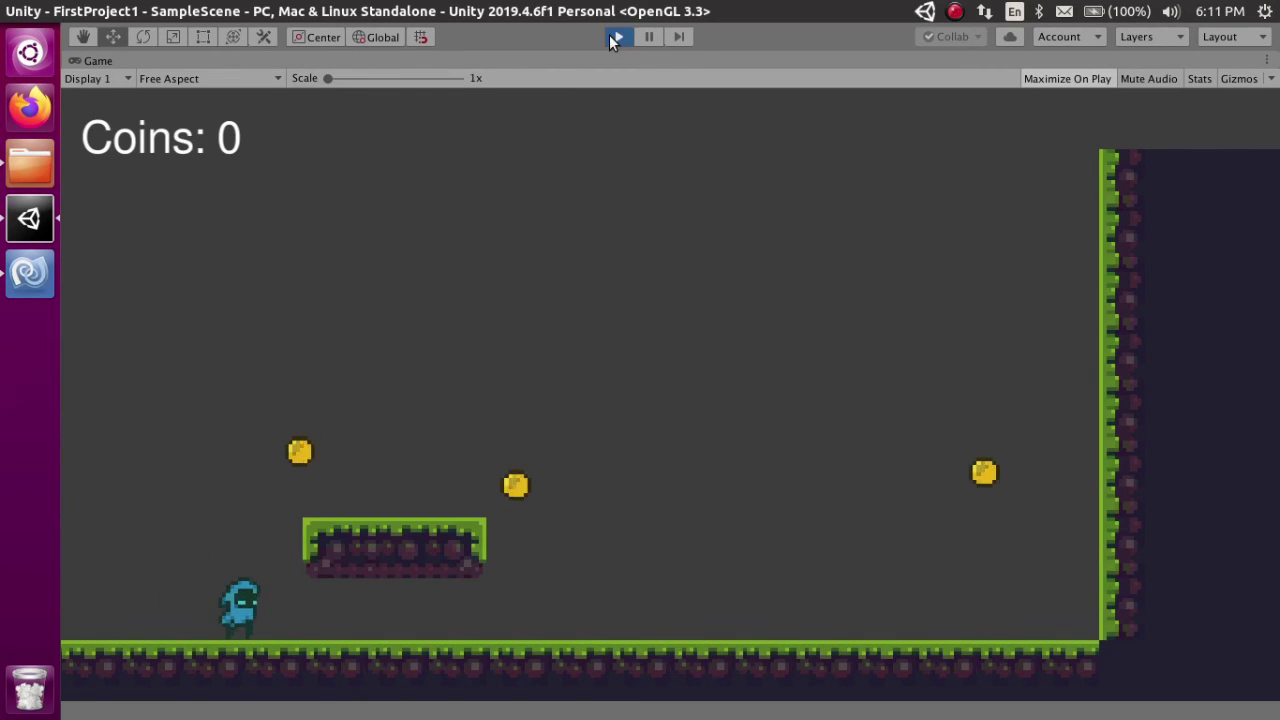
key(Right)
key(Left)
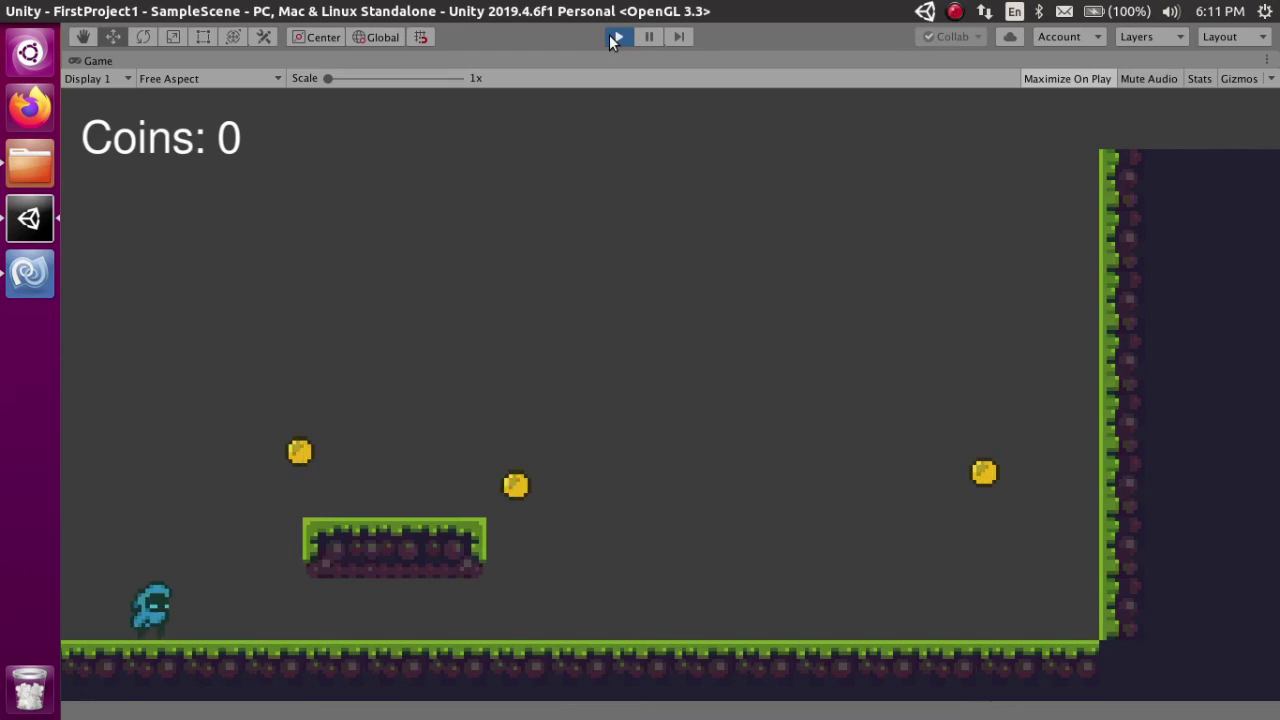
key(Right)
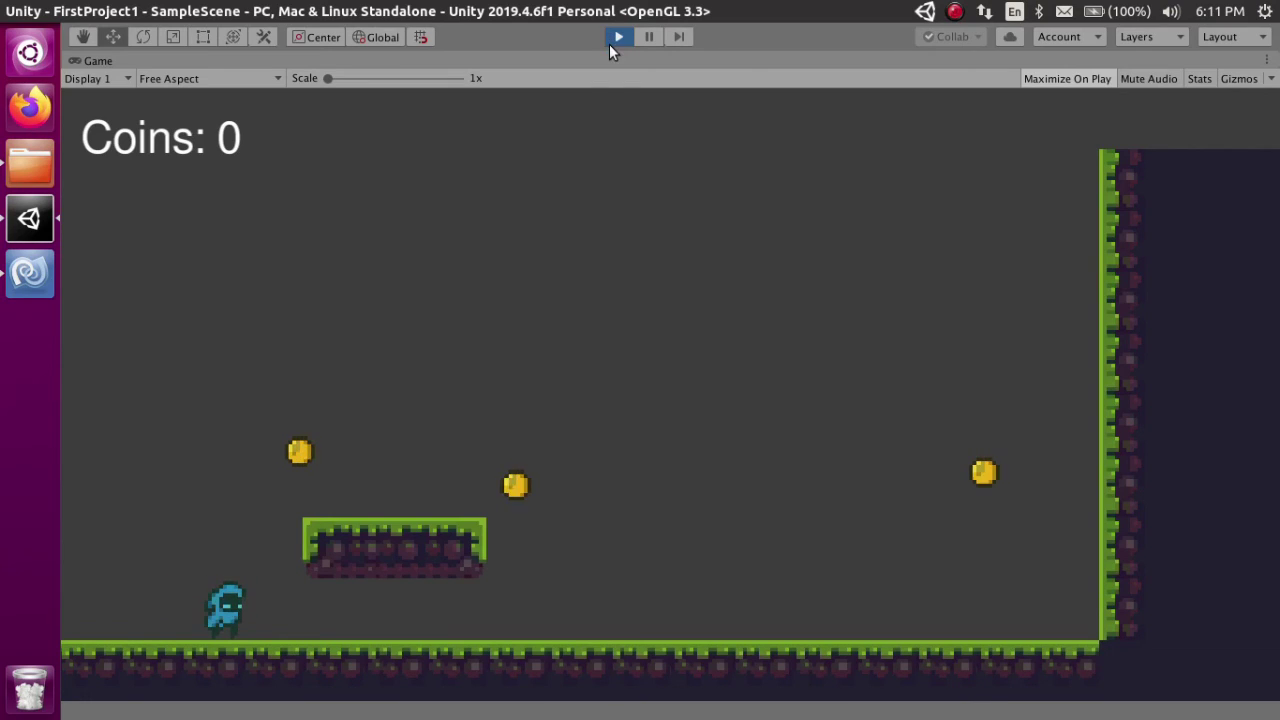
click(619, 37)
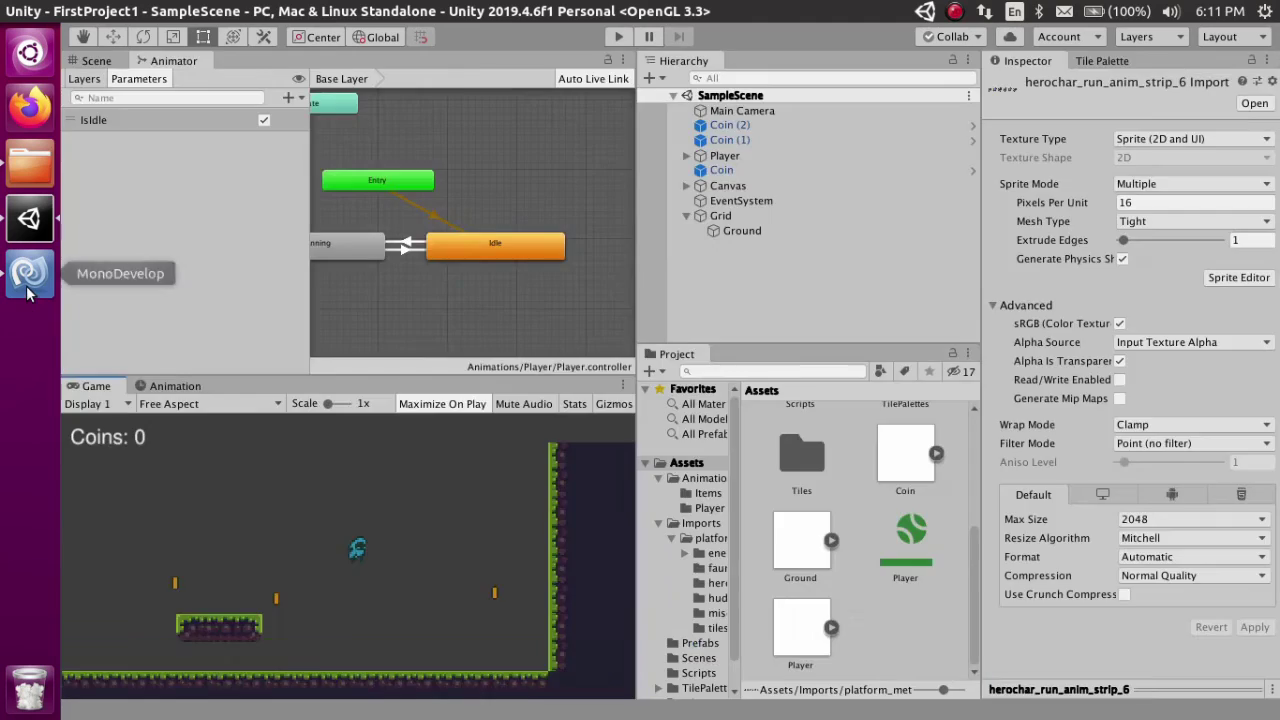
Copy line 39's anim.SetBool("IsIdle", false); onto a new line after line 43, save, and return to Unity.
click(29, 272)
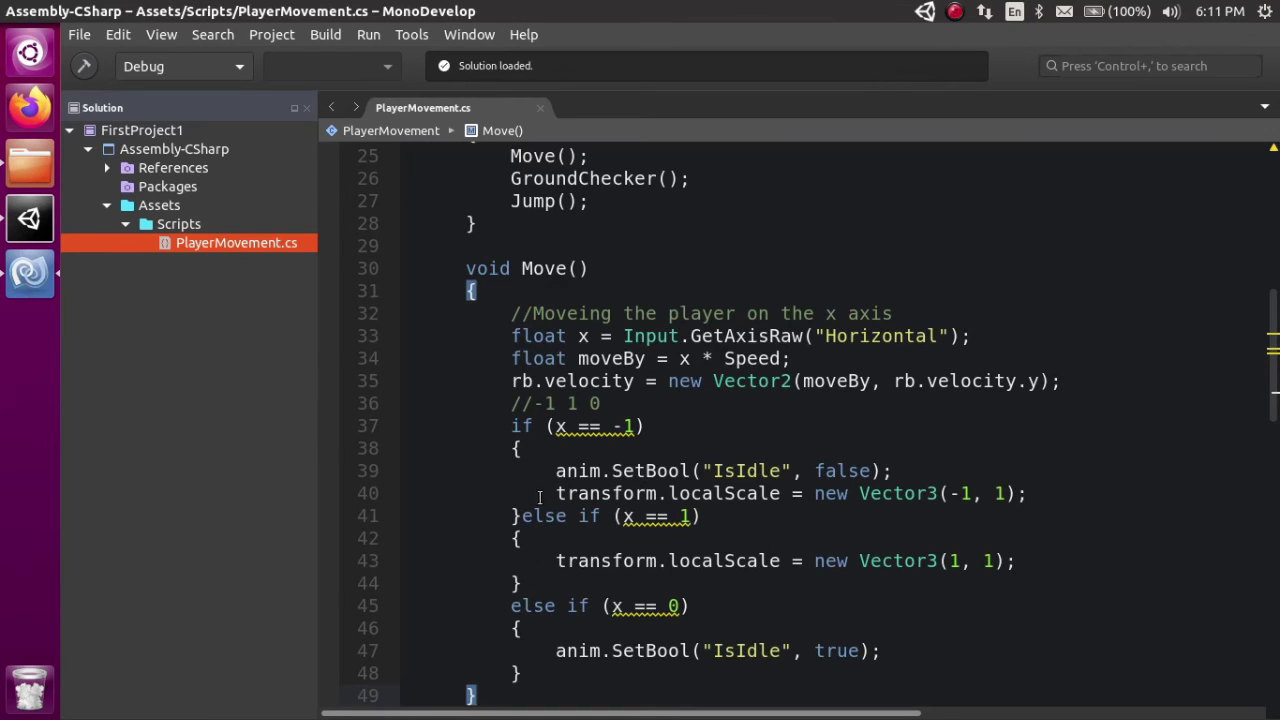
drag(561, 475, 914, 465)
key(ctrl+c)
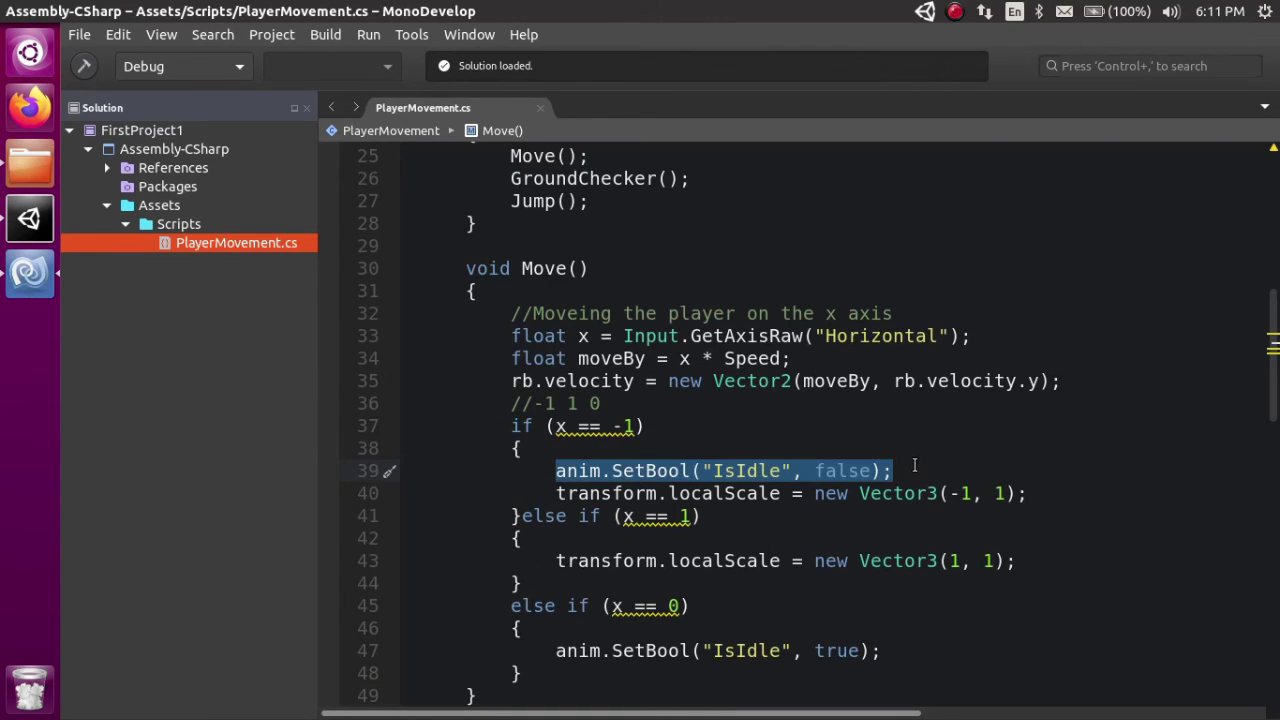
click(1029, 558)
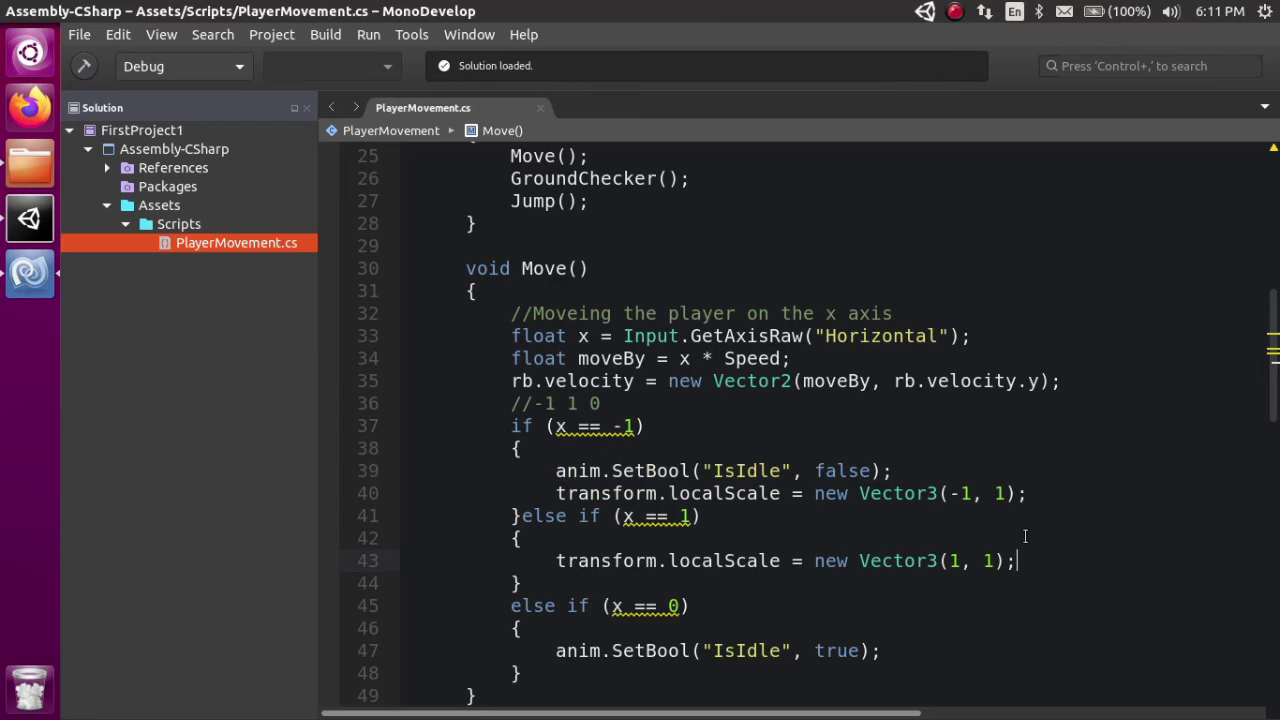
key(Return)
key(ctrl+v)
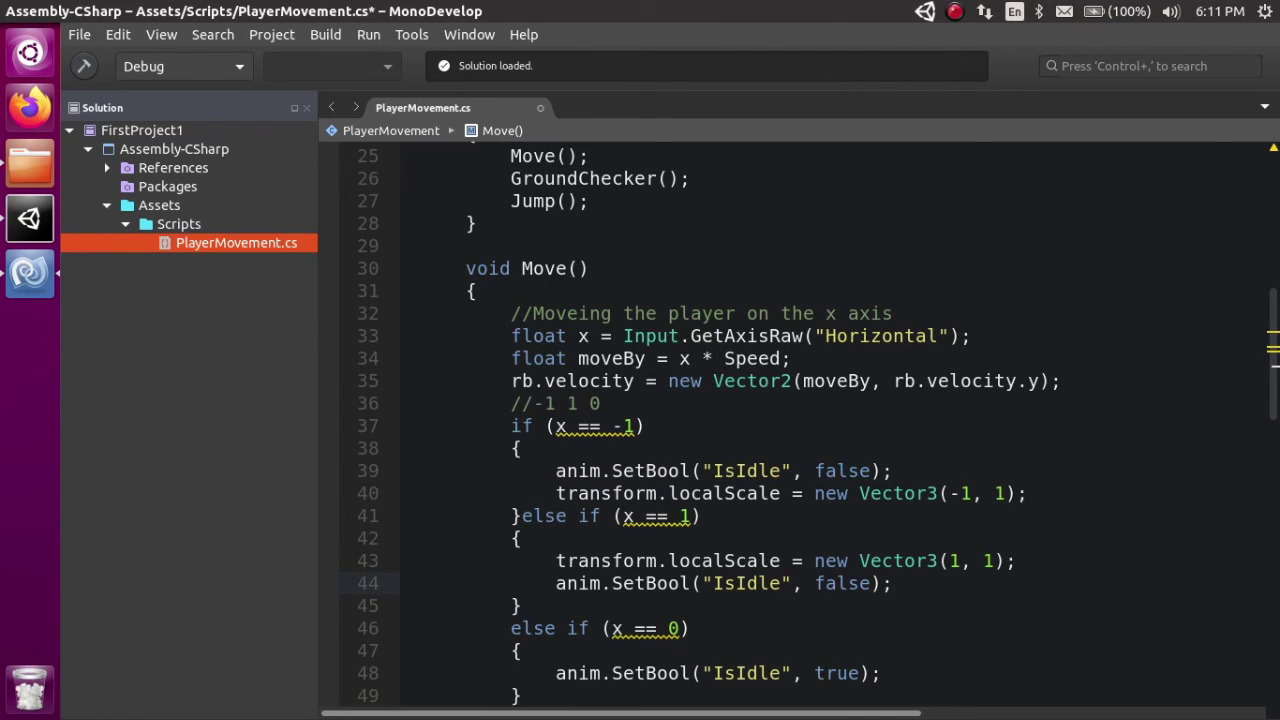
key(ctrl+s)
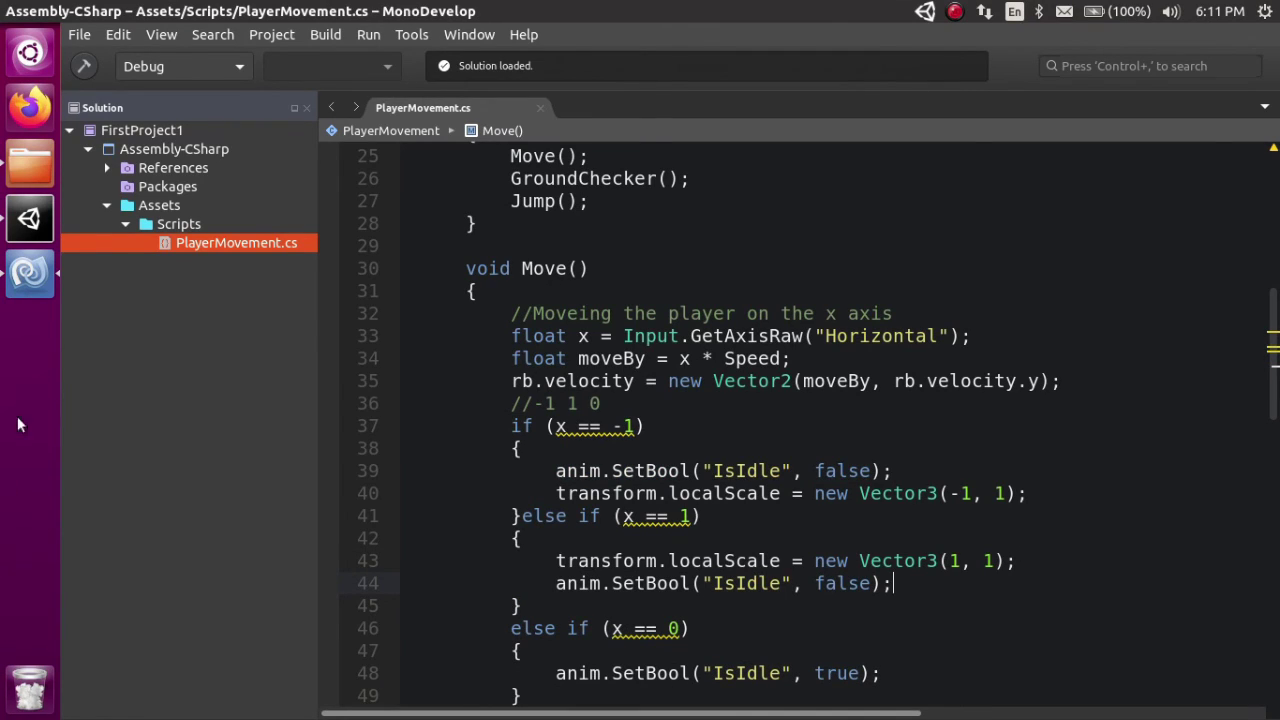
click(30, 222)
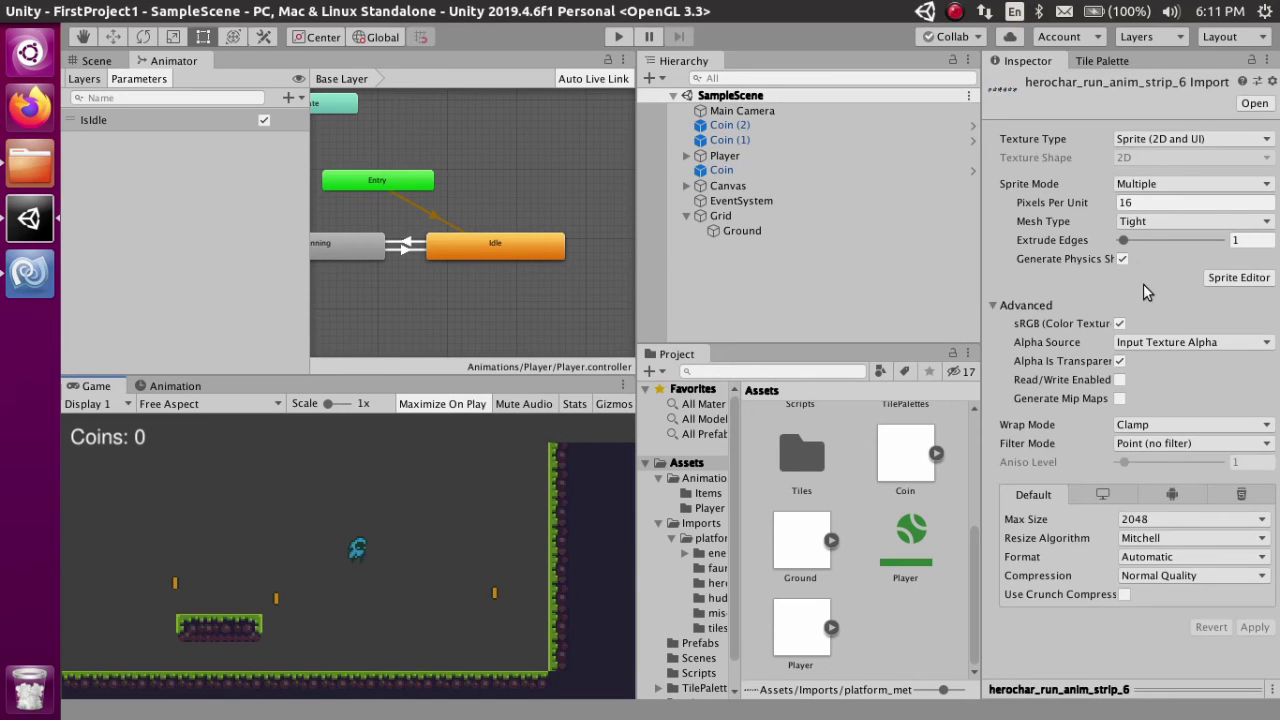
Widen the Inspector, set the Player's Player Movement Jump Force to 7, and start play mode.
drag(981, 280, 921, 280)
click(790, 156)
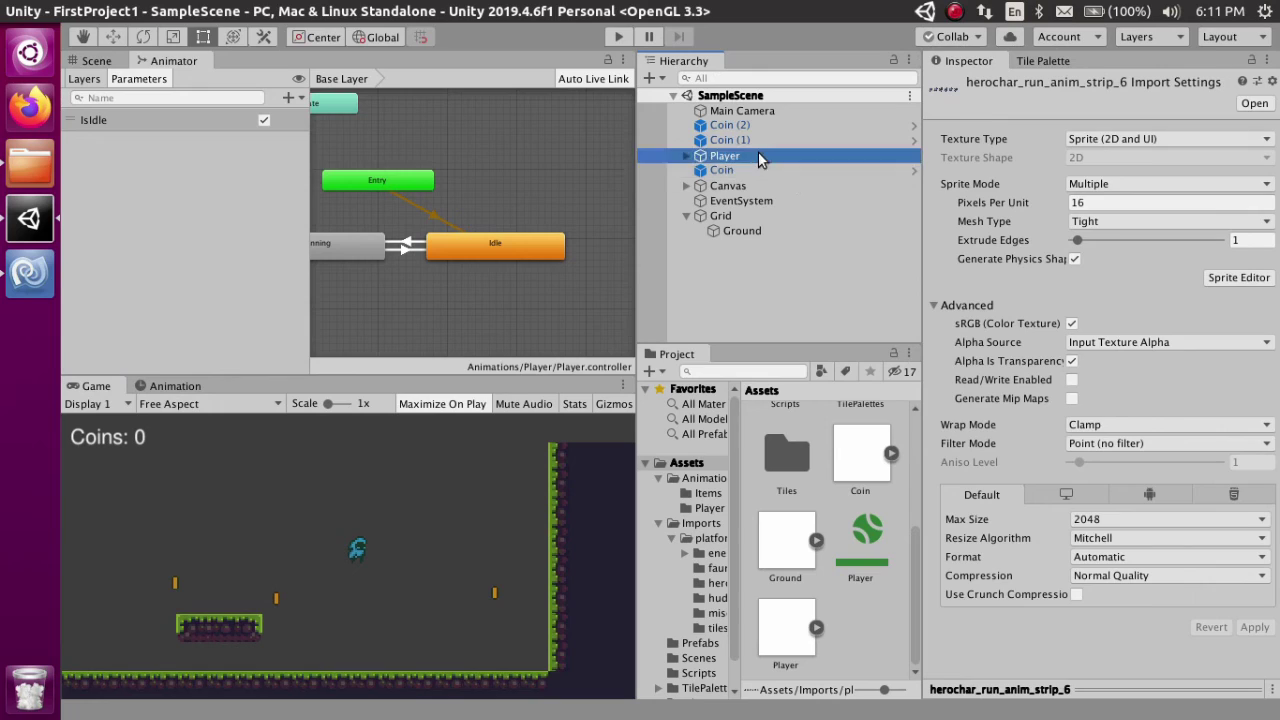
scroll(1108, 376, down, 5)
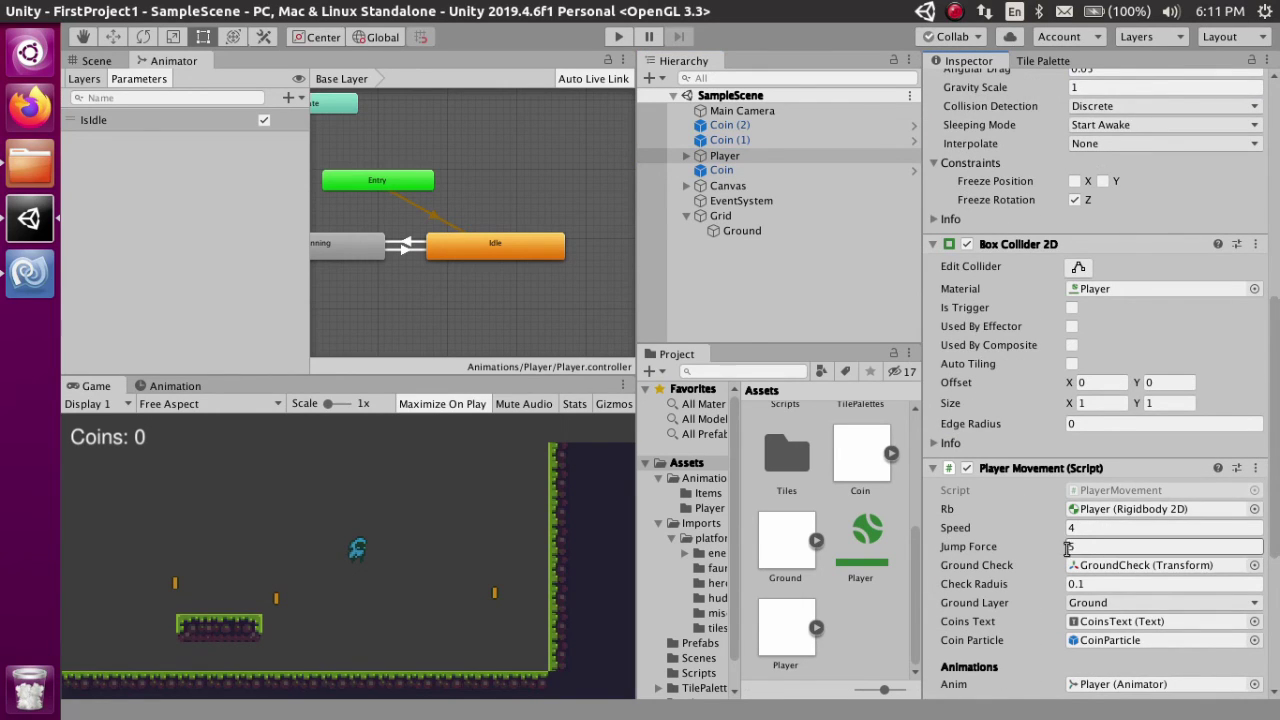
drag(1045, 550, 1110, 550)
click(1107, 546)
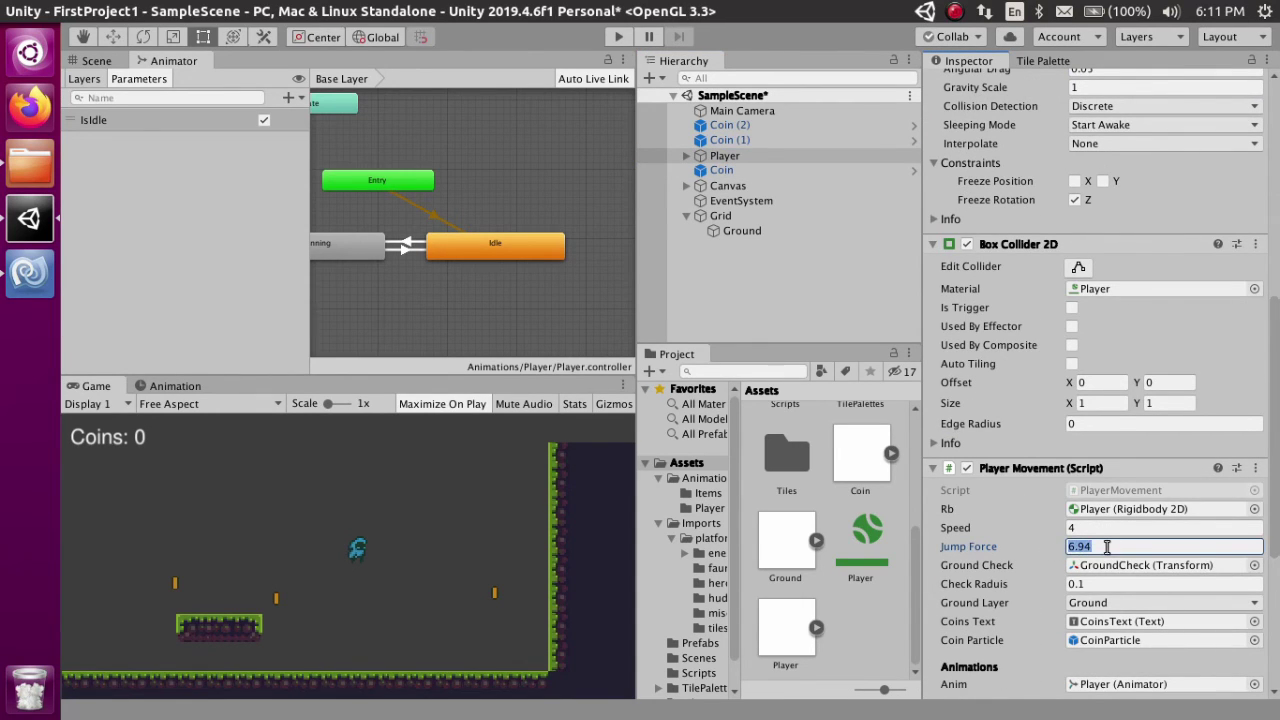
text(7)
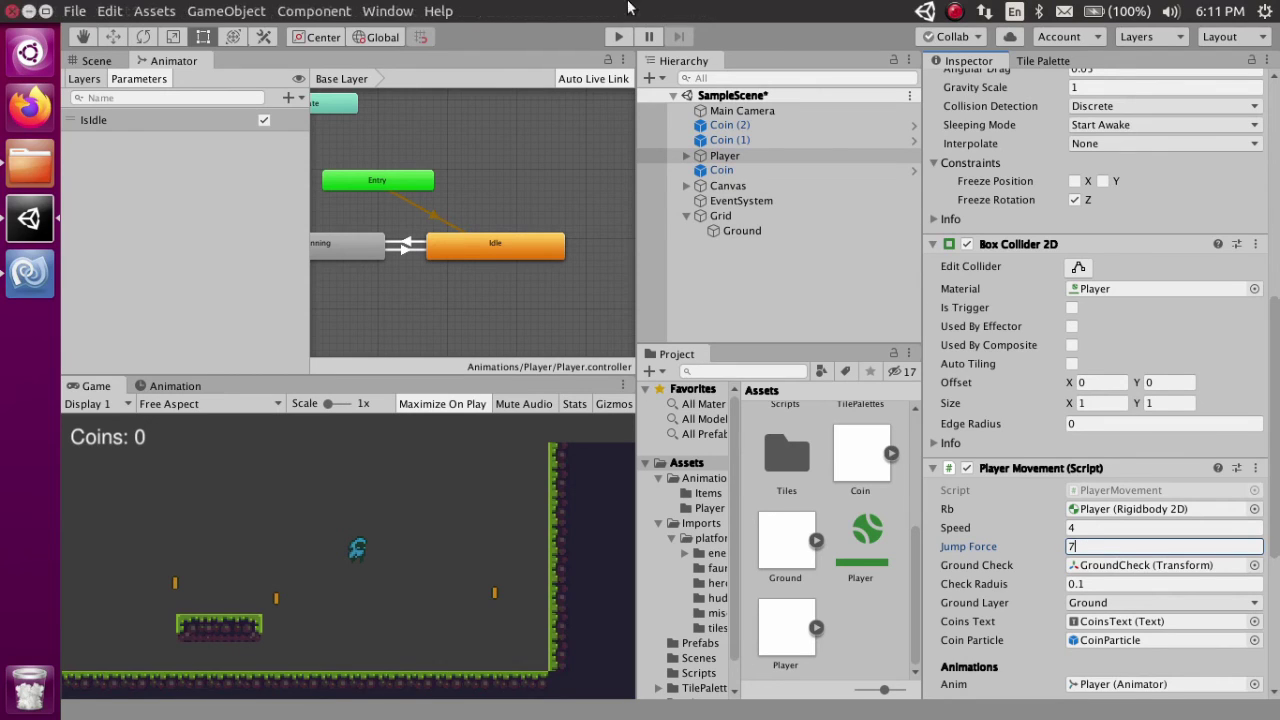
click(621, 40)
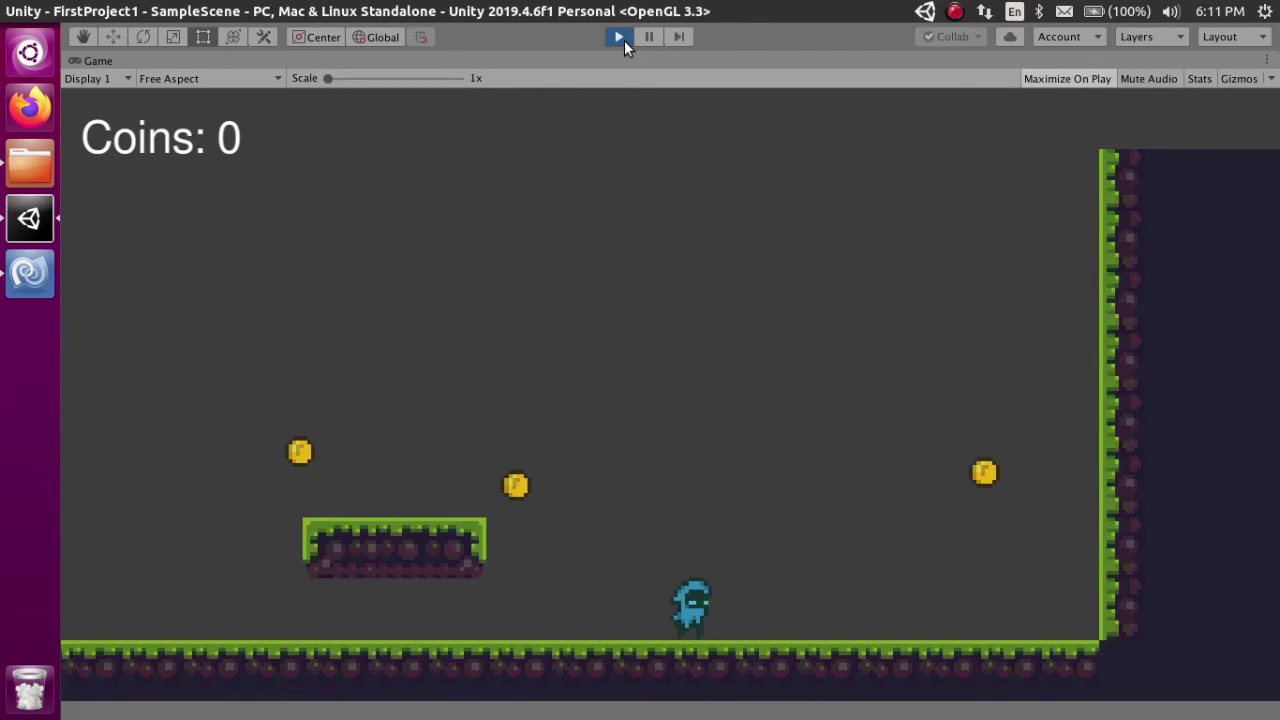
Run left and jump to grab the first coins, then head right toward the last coin.
key(Left)
key(space)
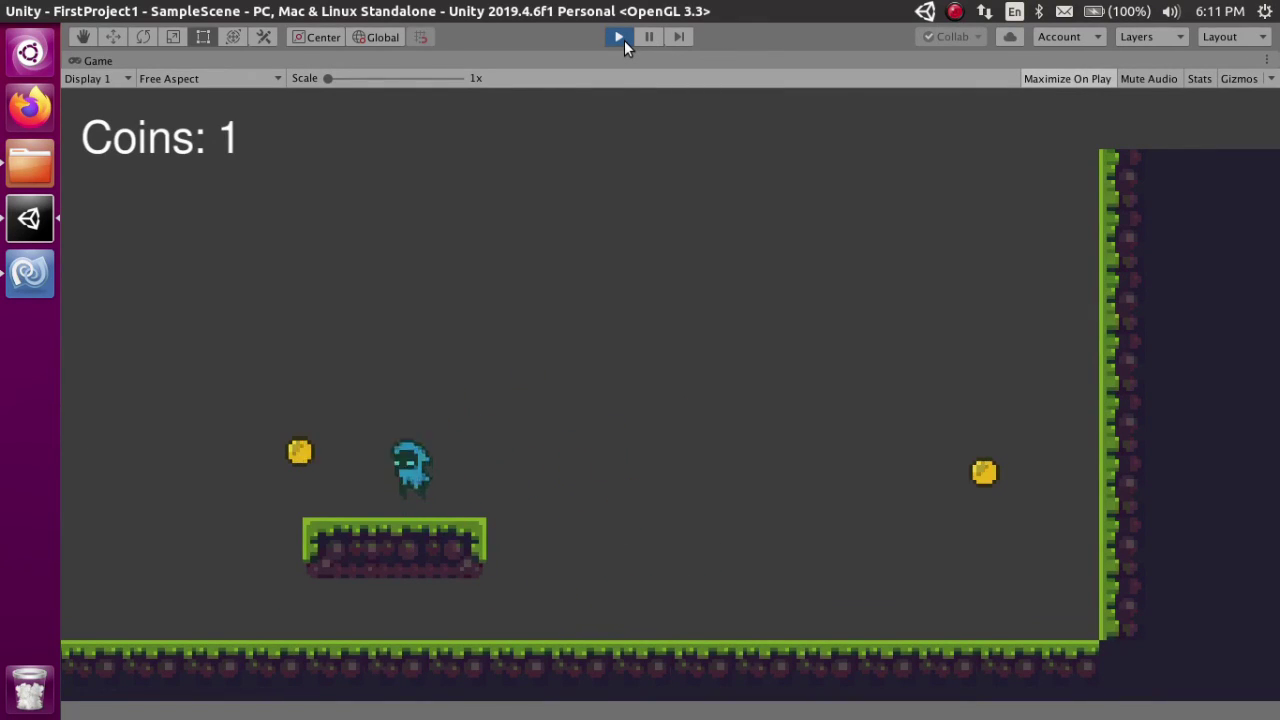
key(space)
key(Right)
key(space)
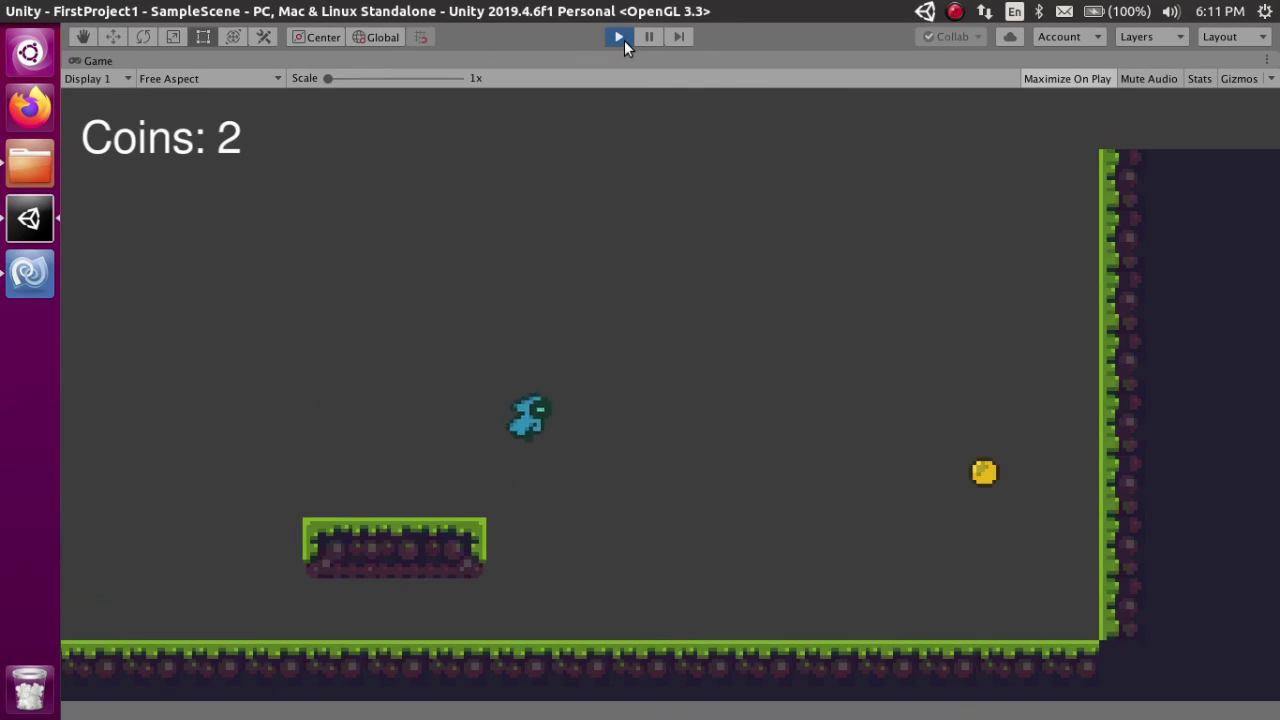
key(space)
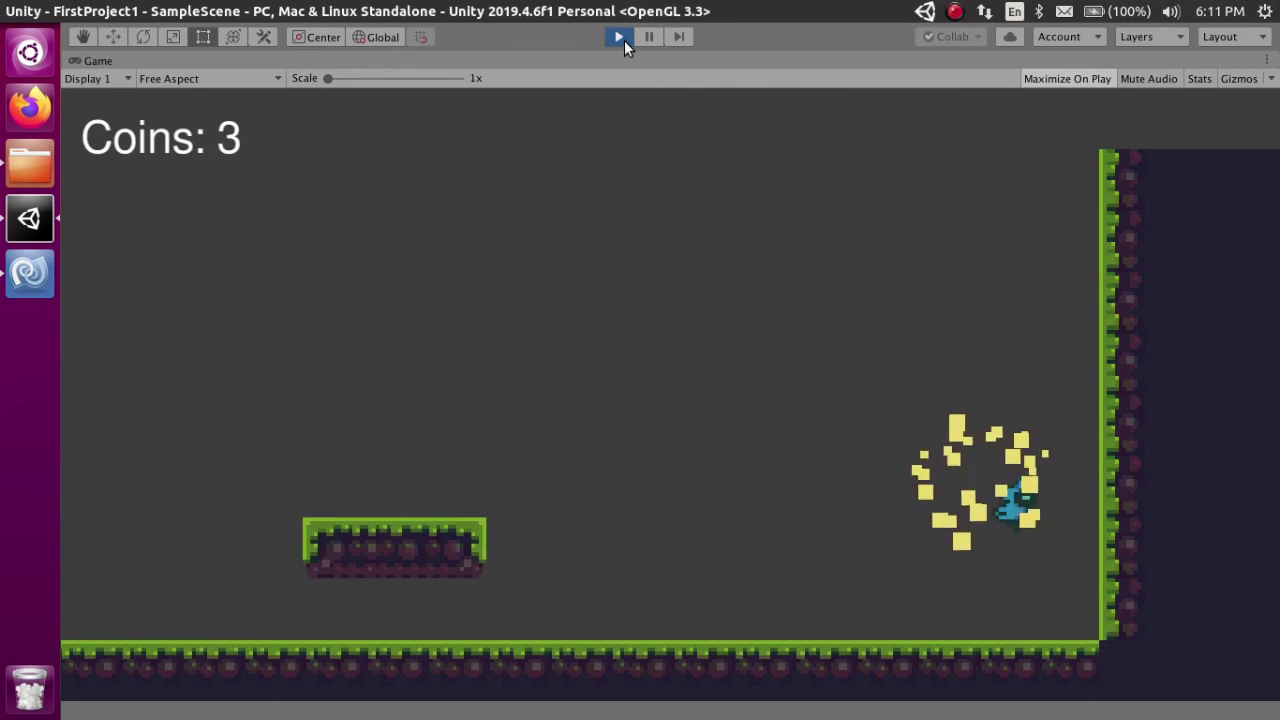
key(Left)
key(space)
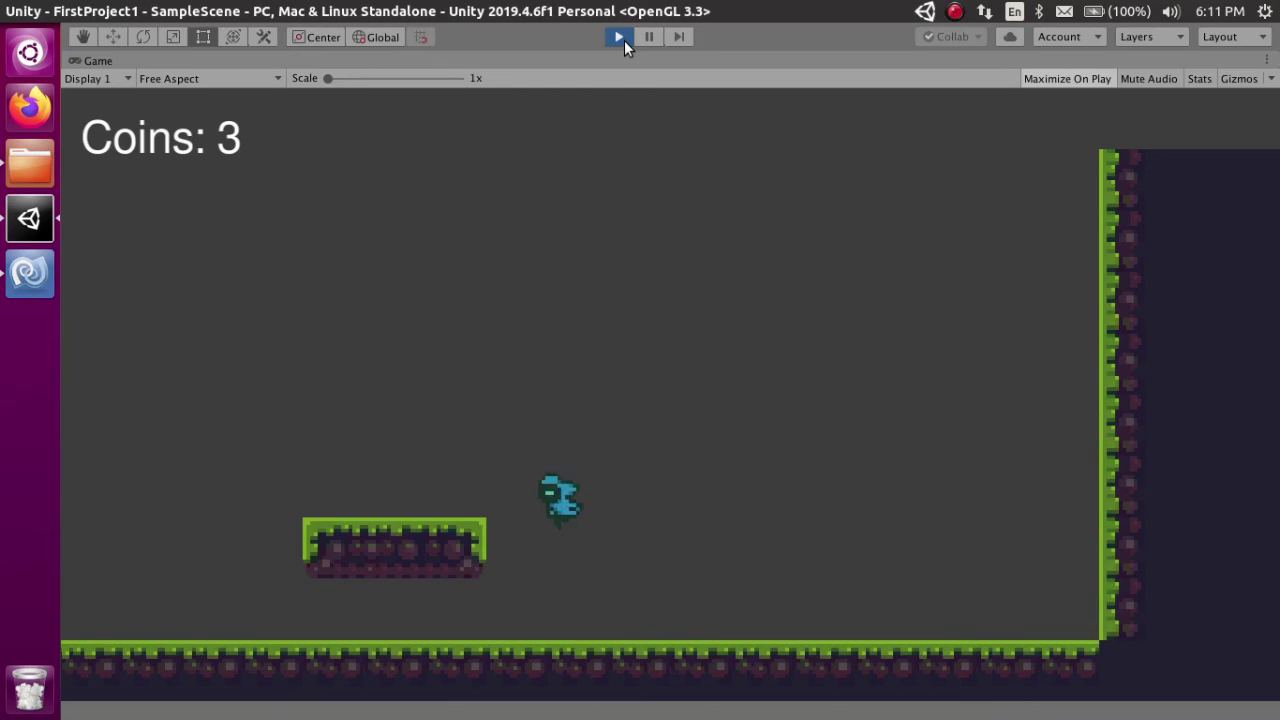
Walk the player back and forth along the platform and jump off and back onto it.
key(Right)
key(Left)
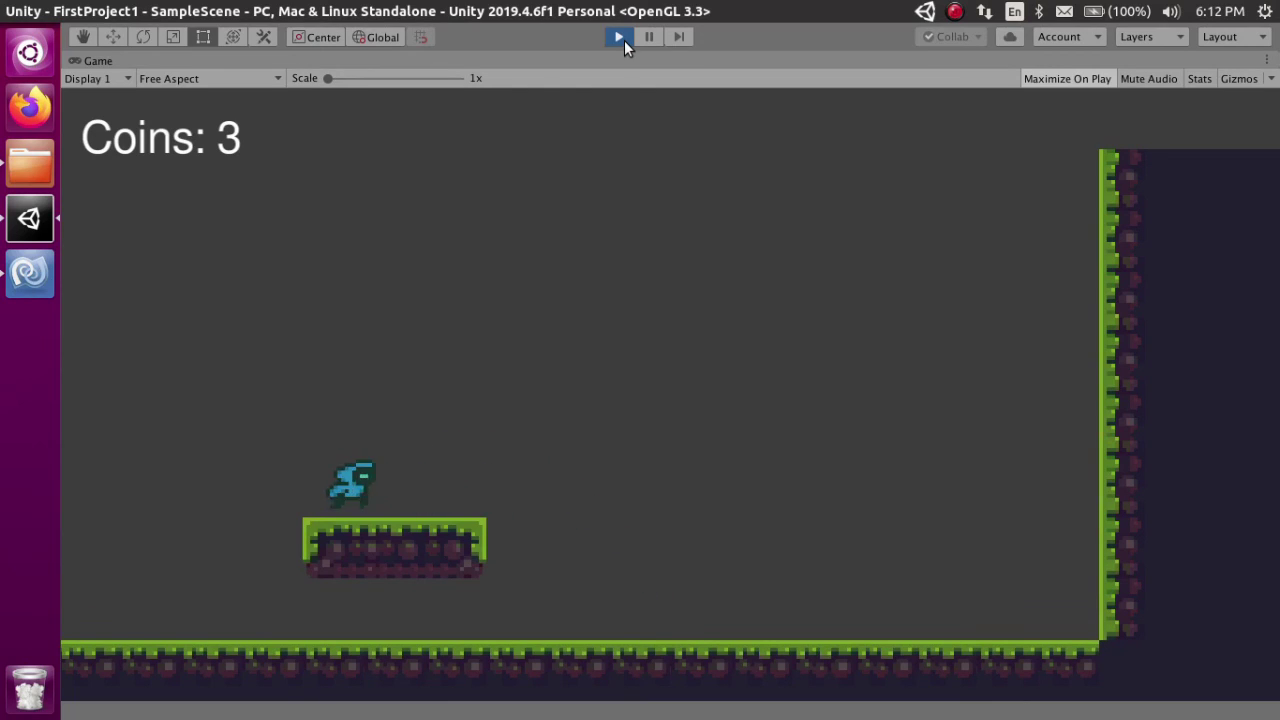
key(Right)
key(space)
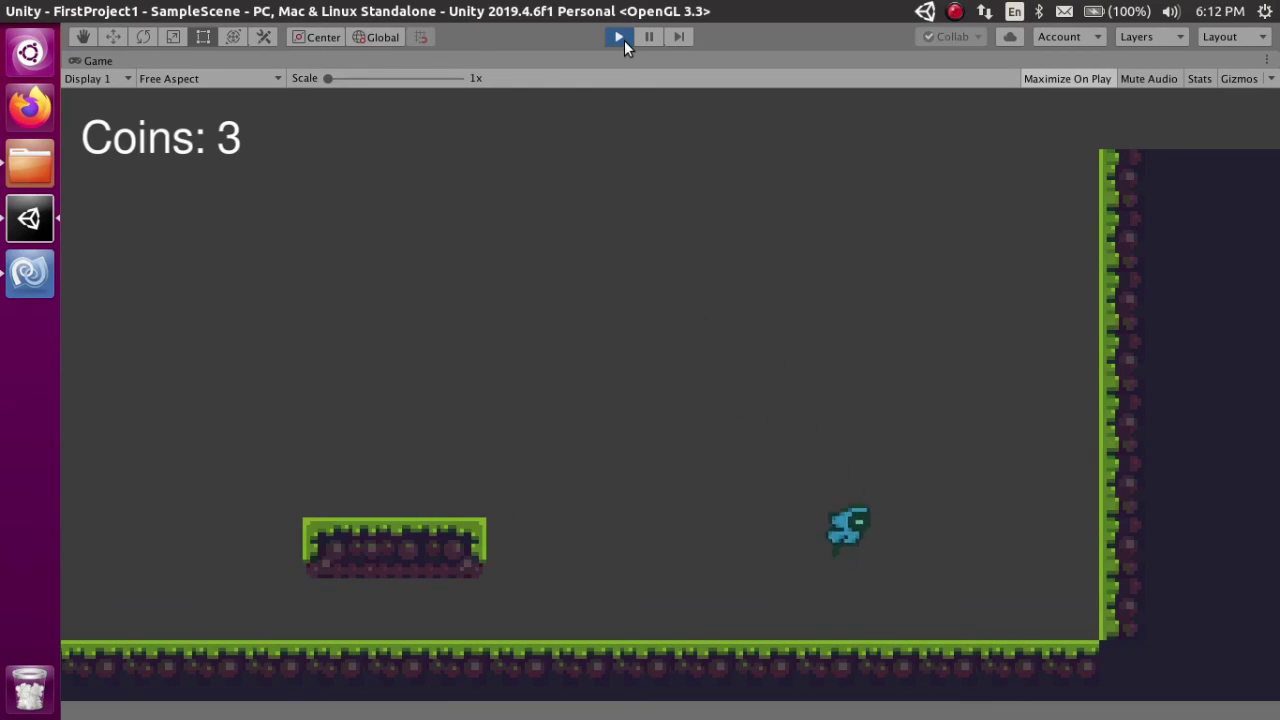
key(space)
key(Left)
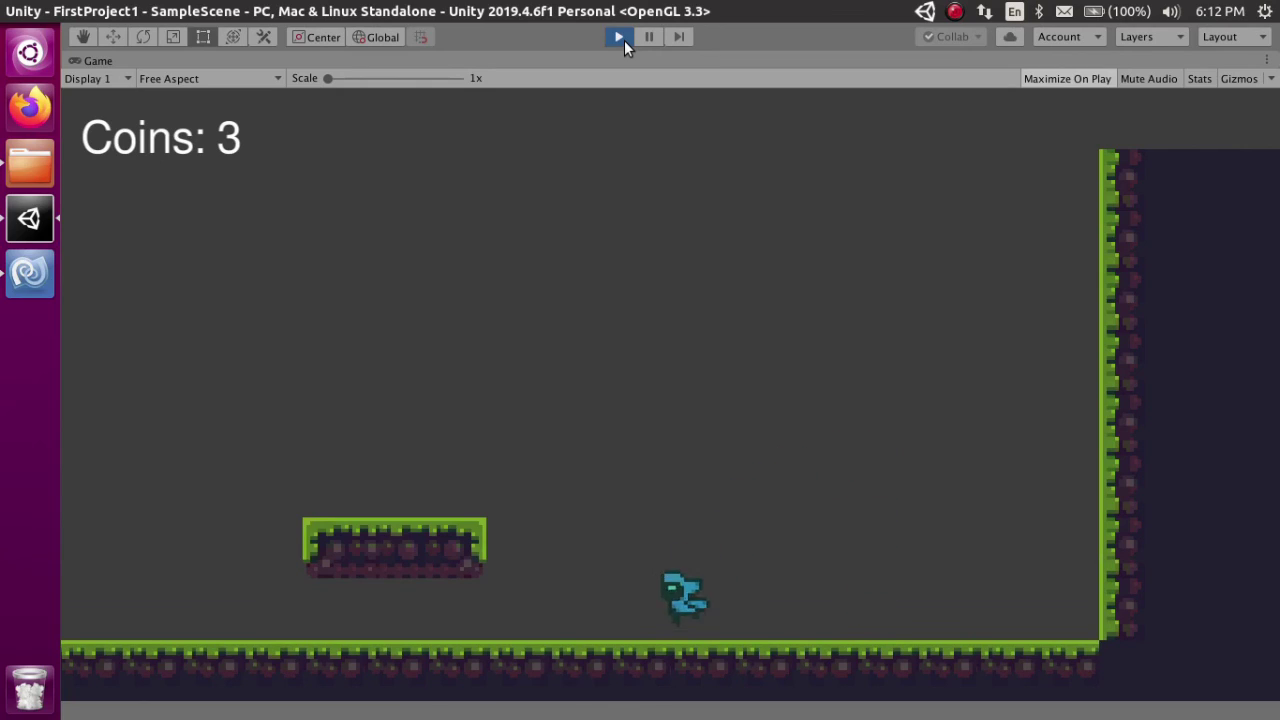
key(space)
key(Right)
key(space)
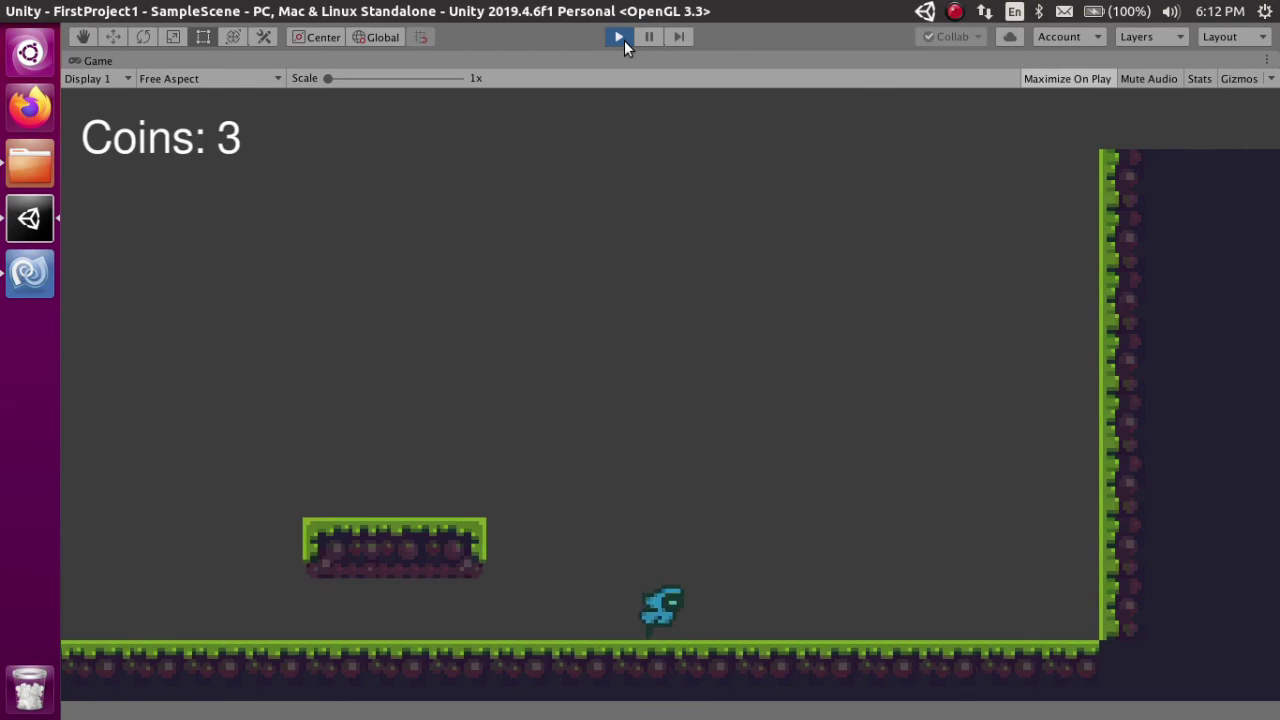
Run right and left and jump onto the floating platform, ending with Coins: 3.
key(Right)
key(Left)
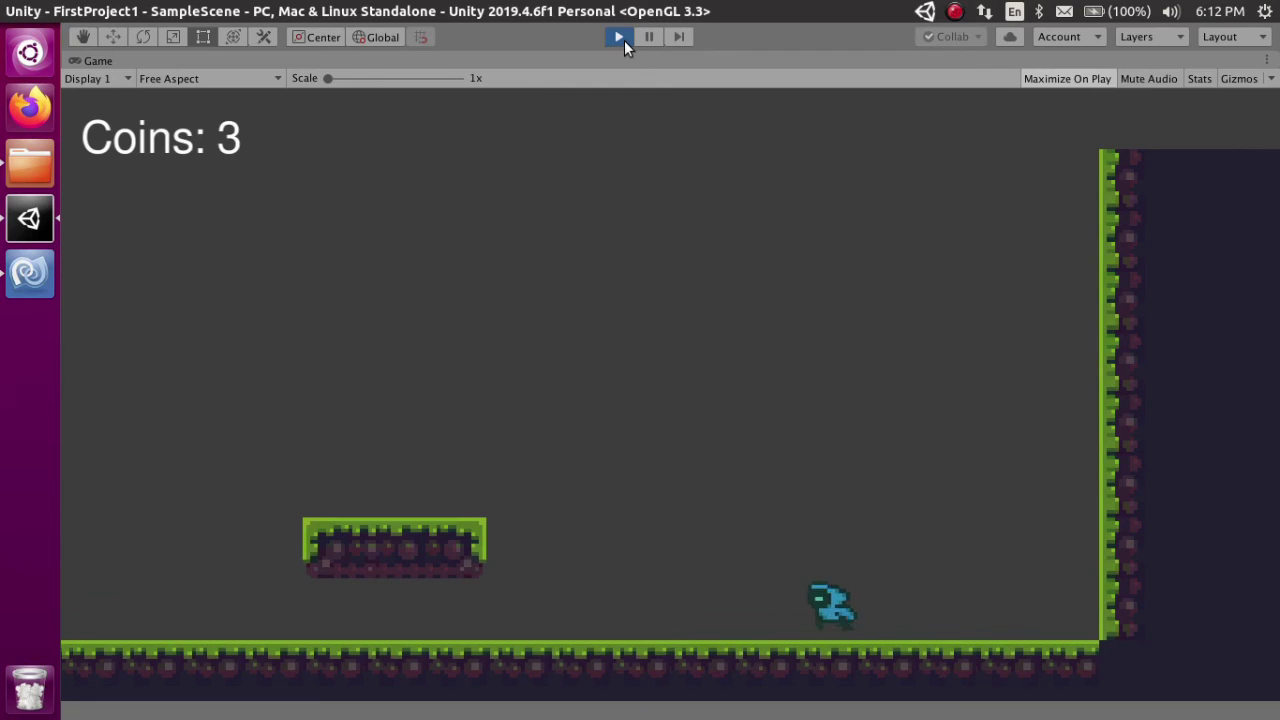
key(space)
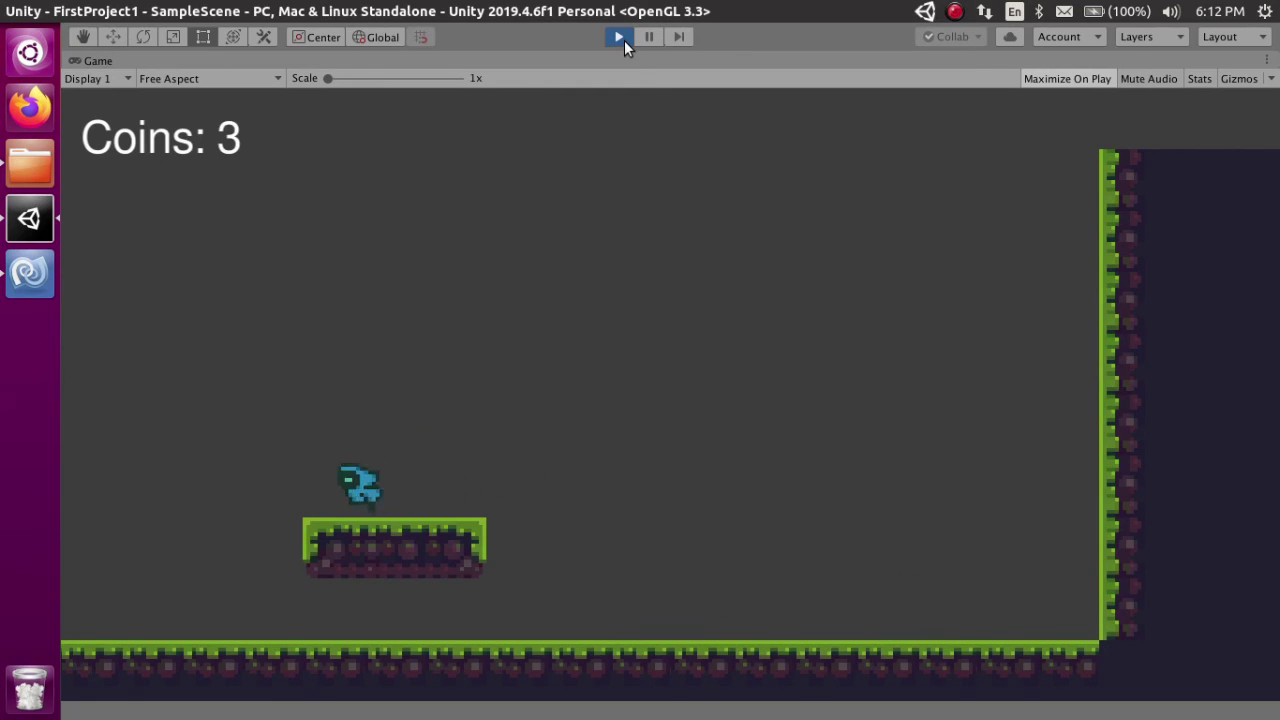
key(Right)
key(Left)
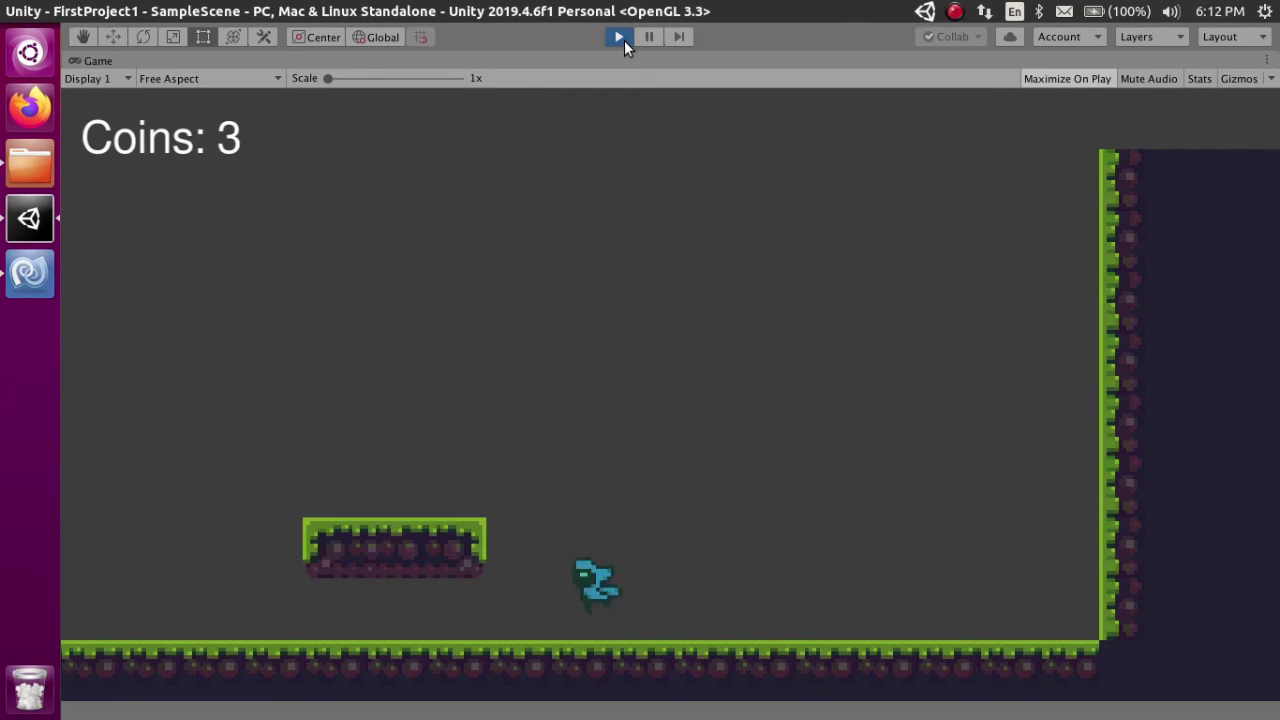
key(space)
key(Right)
key(space)
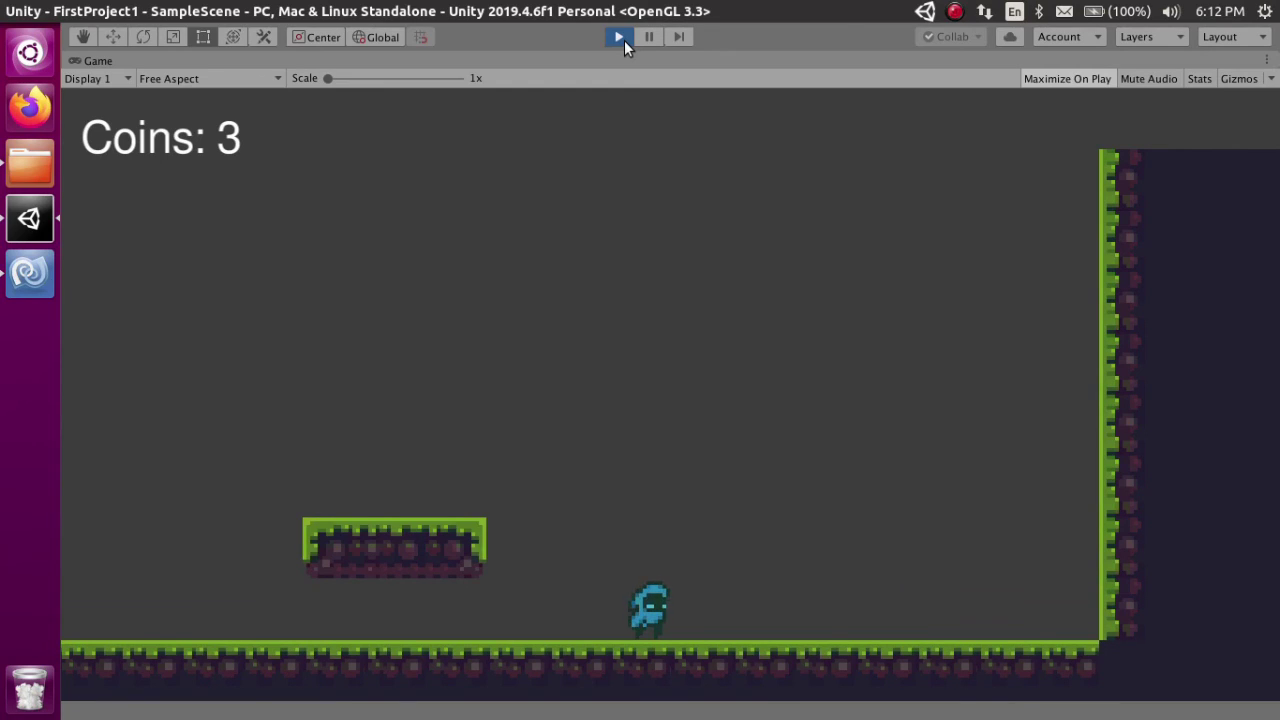
key(Left)
key(space)
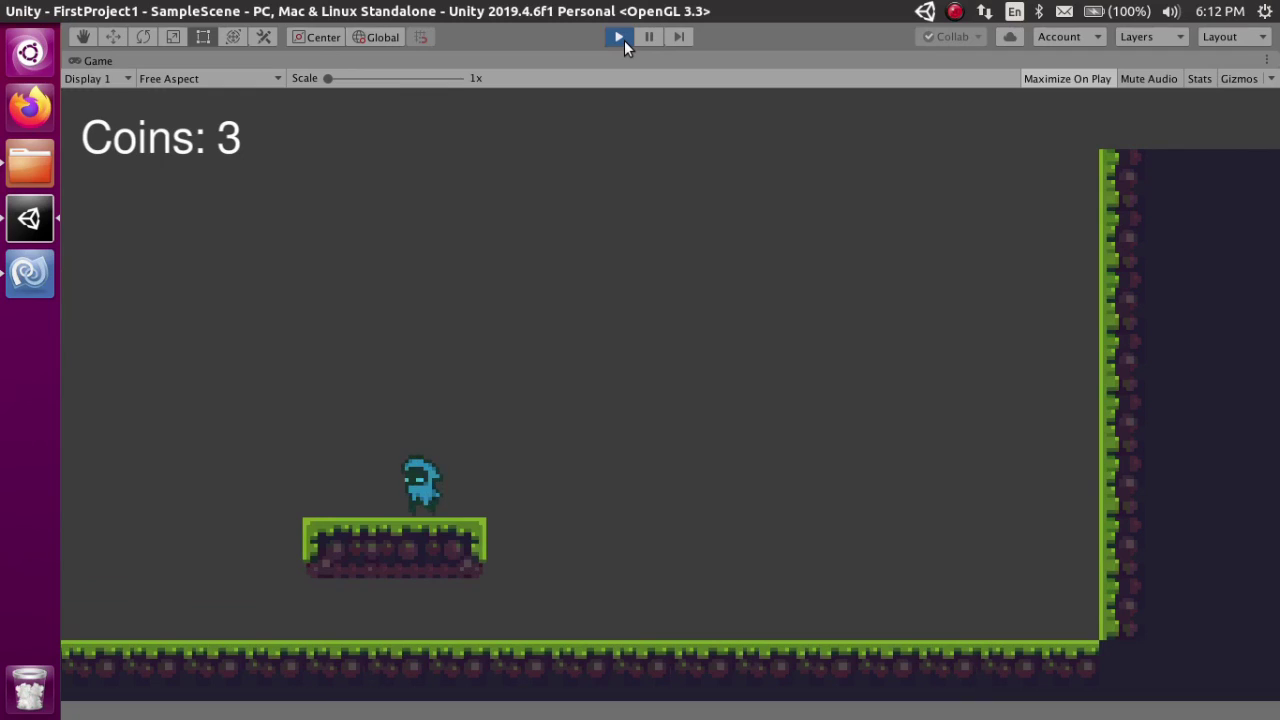